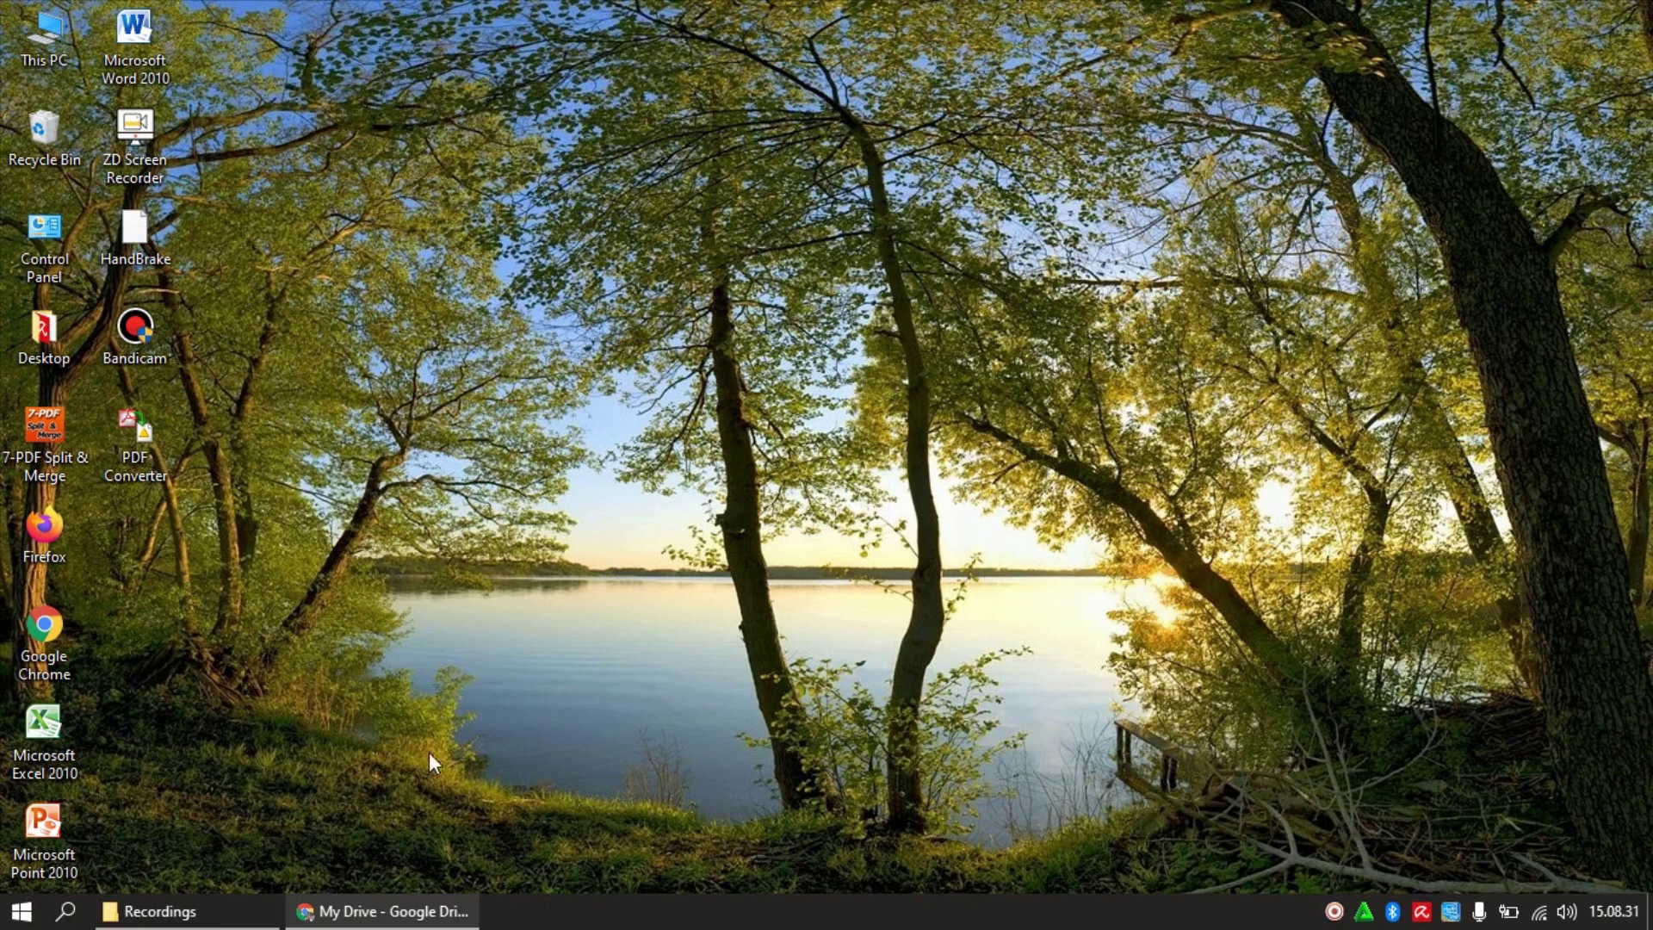
# Restore the 'My Drive - Google Drive' Chrome window from the taskbar
pyautogui.click(401, 923)
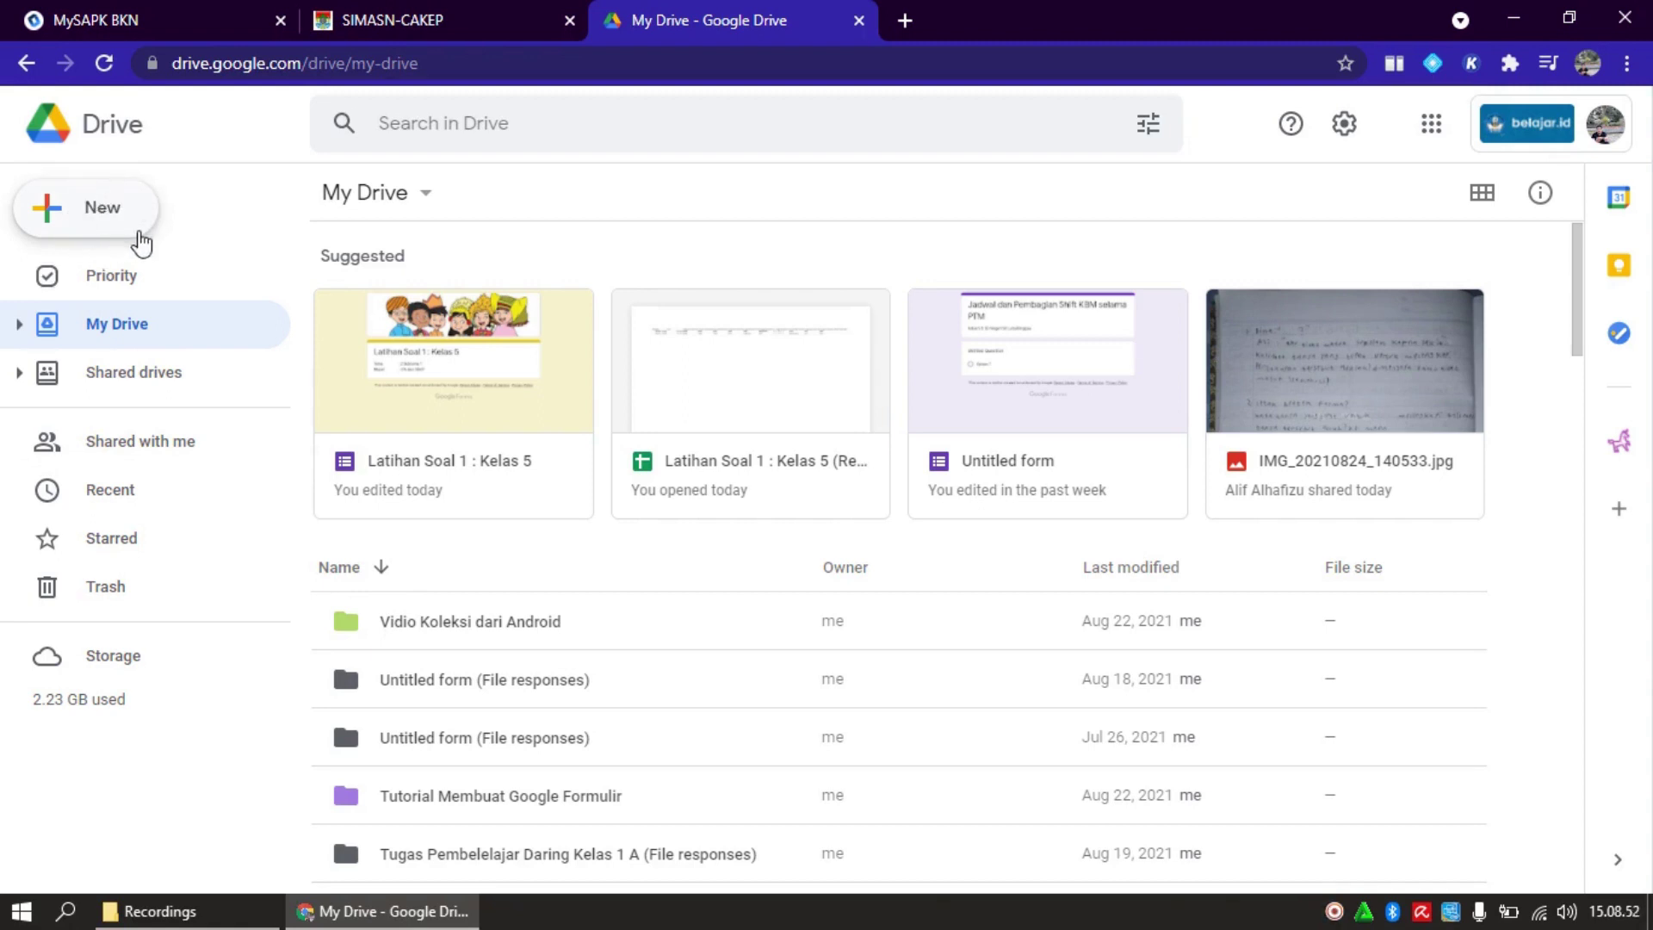
pyautogui.click(136, 227)
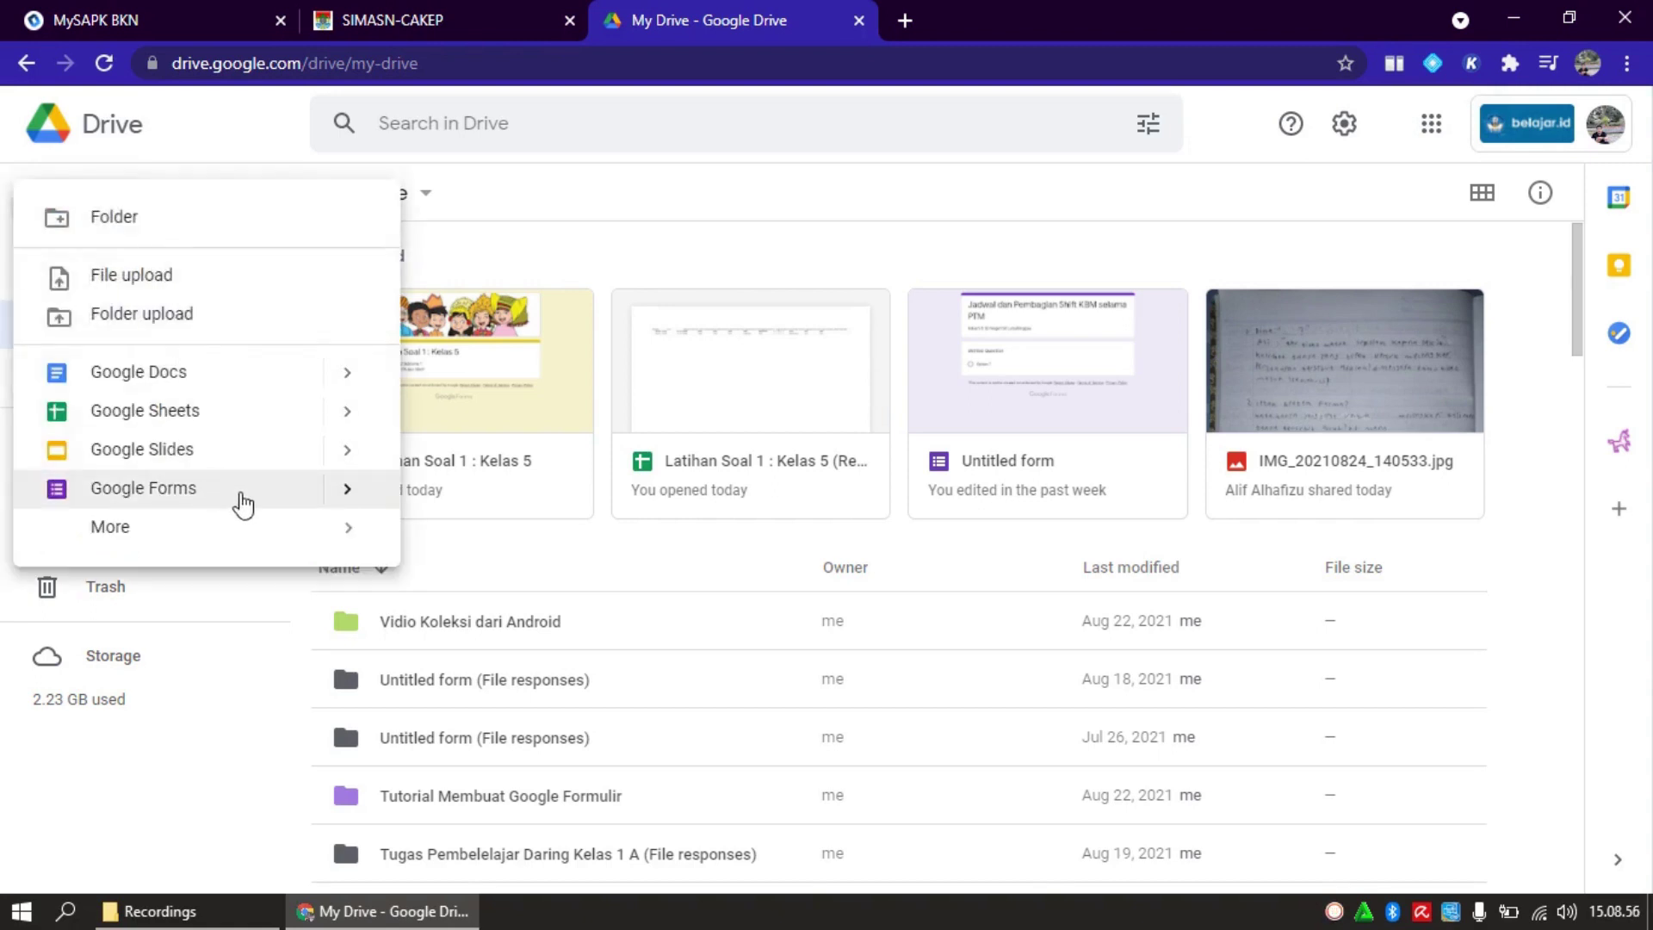
pyautogui.moveTo(353, 504)
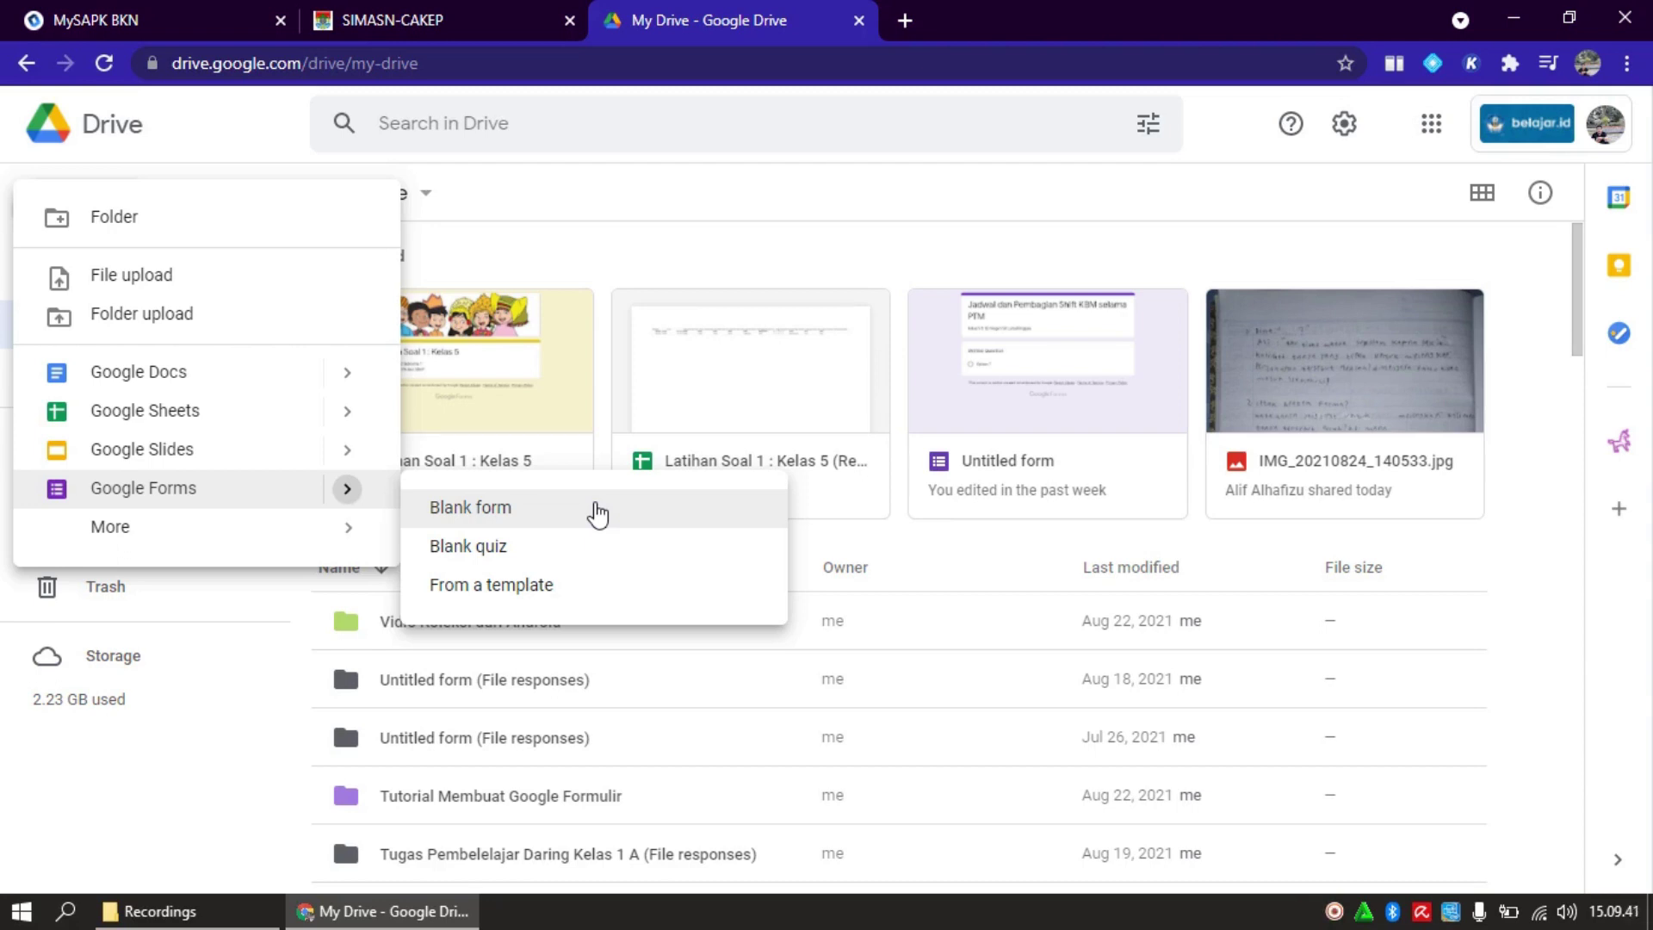
pyautogui.click(625, 124)
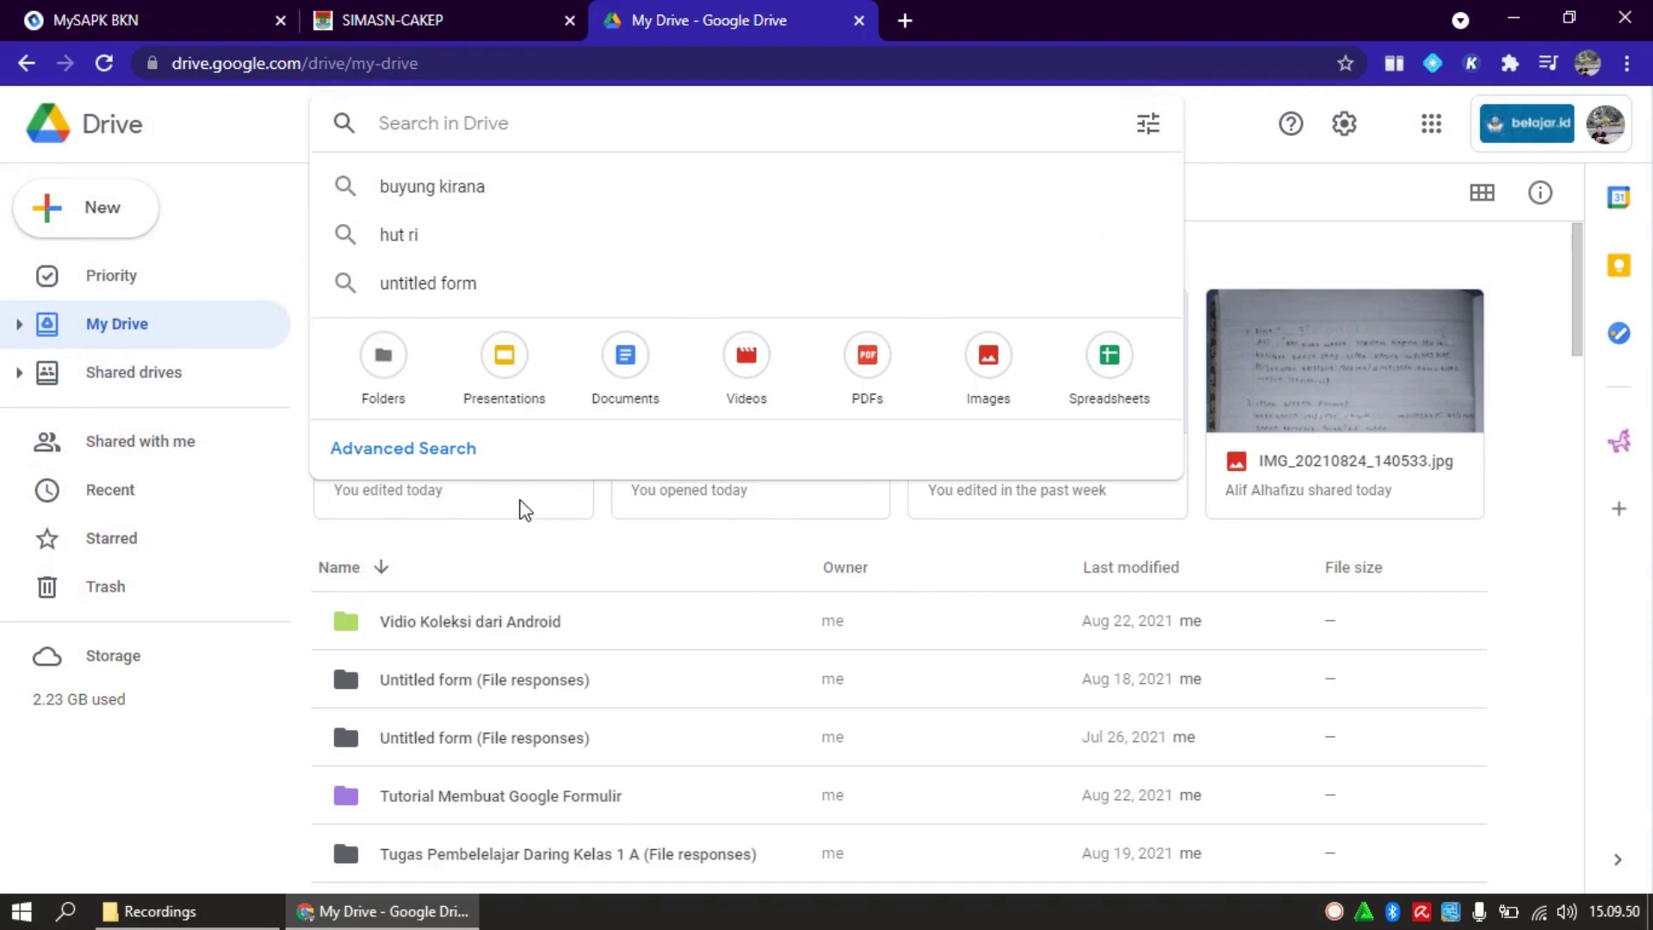
# Open the 'Latihan Soal 1 : Kelas 5' quiz from Drive, scroll down, and add a new section
pyautogui.click(521, 505)
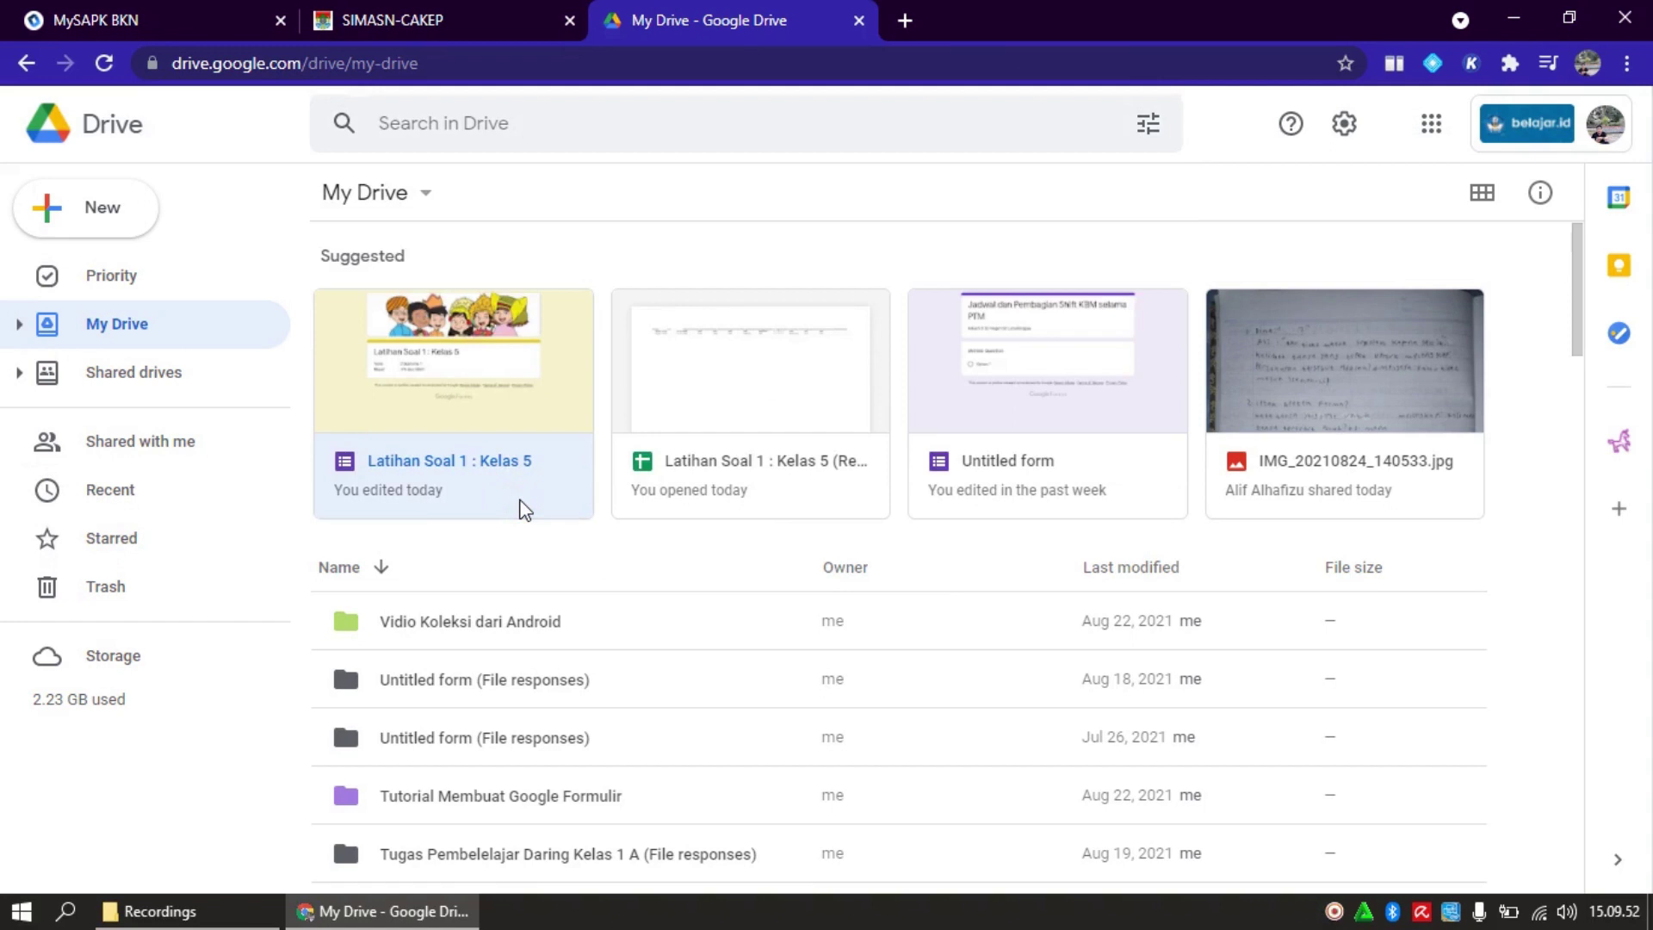
pyautogui.doubleClick(525, 508)
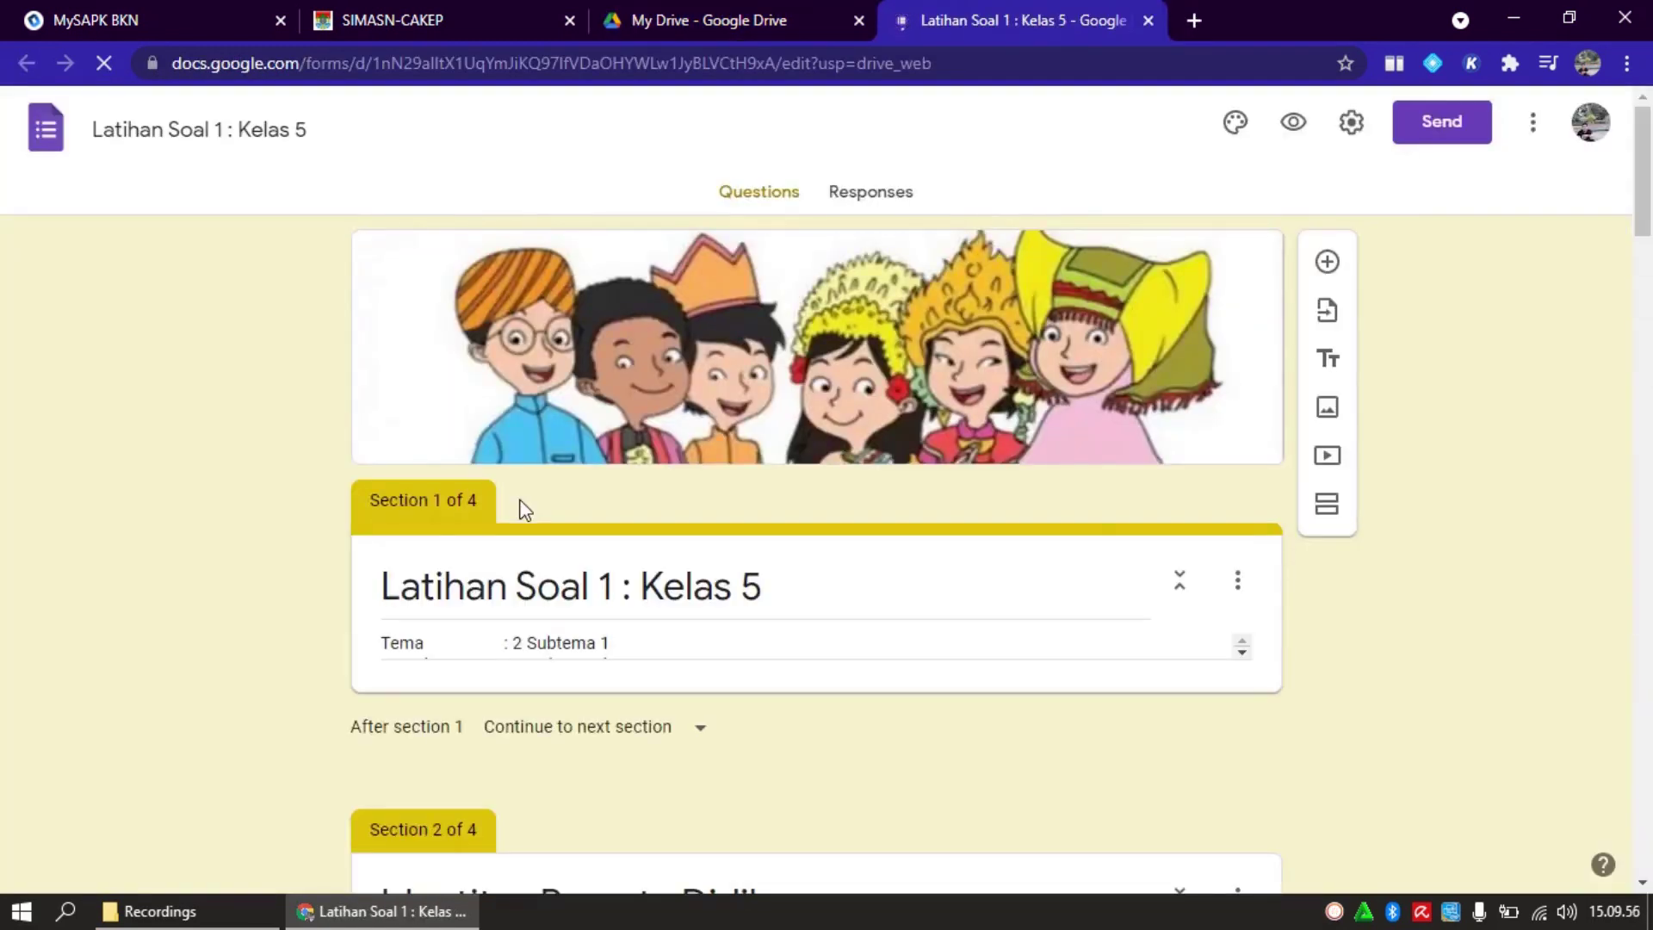
pyautogui.moveTo(1647, 204); pyautogui.dragTo(1646, 252)
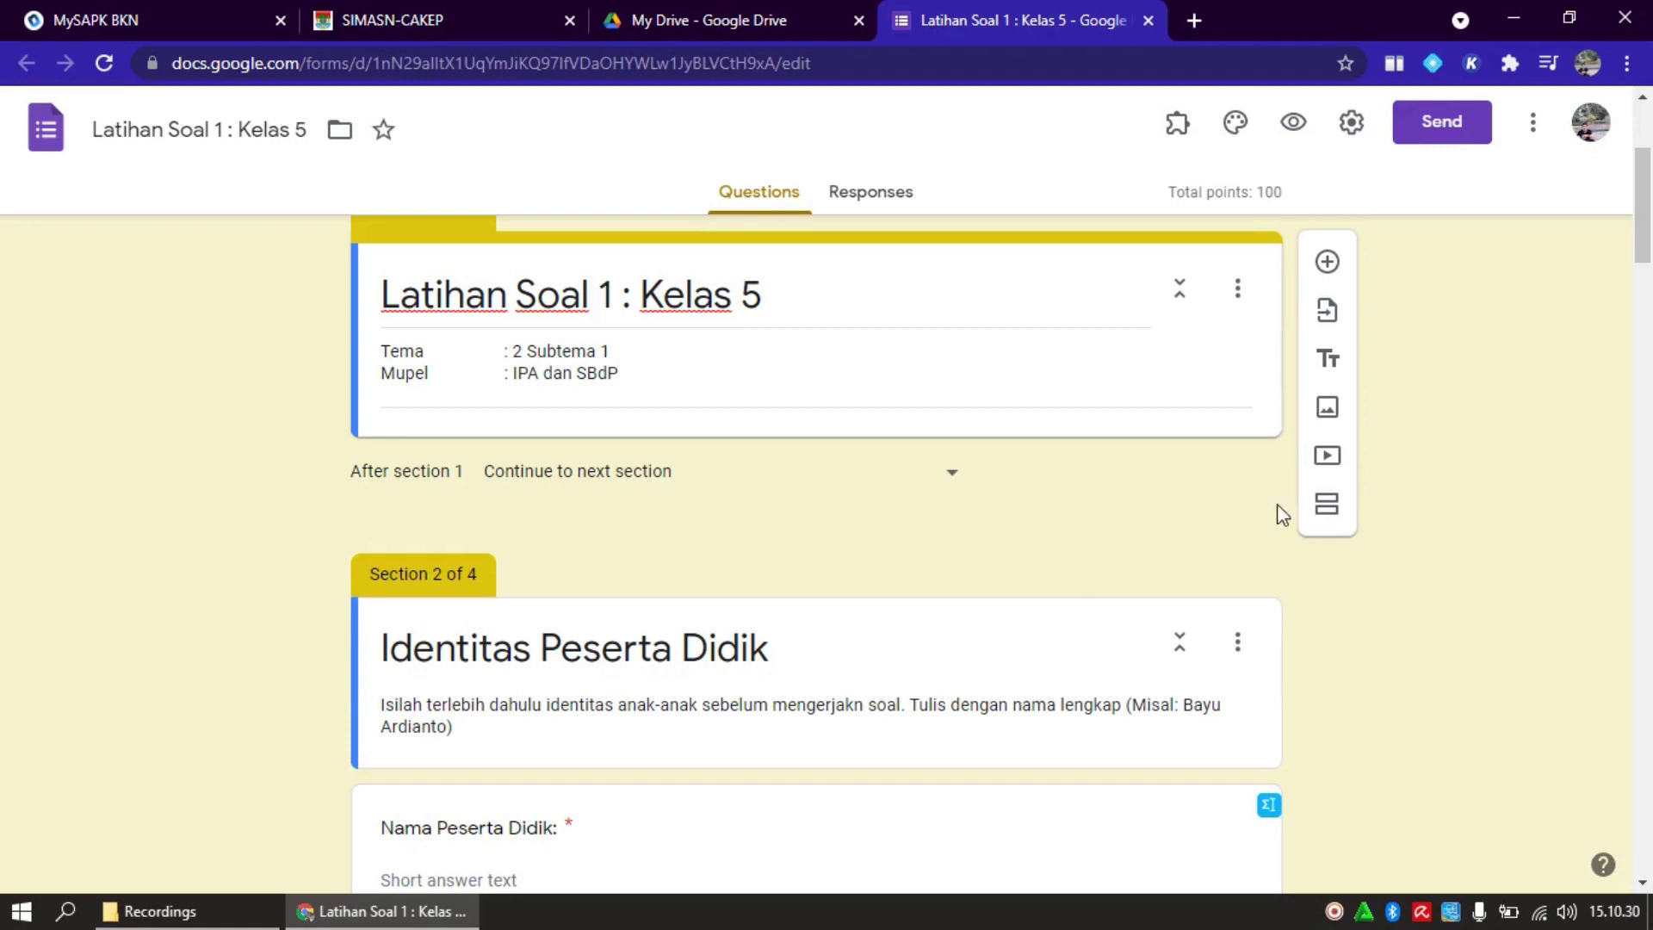
pyautogui.click(1326, 501)
pyautogui.click(1328, 510)
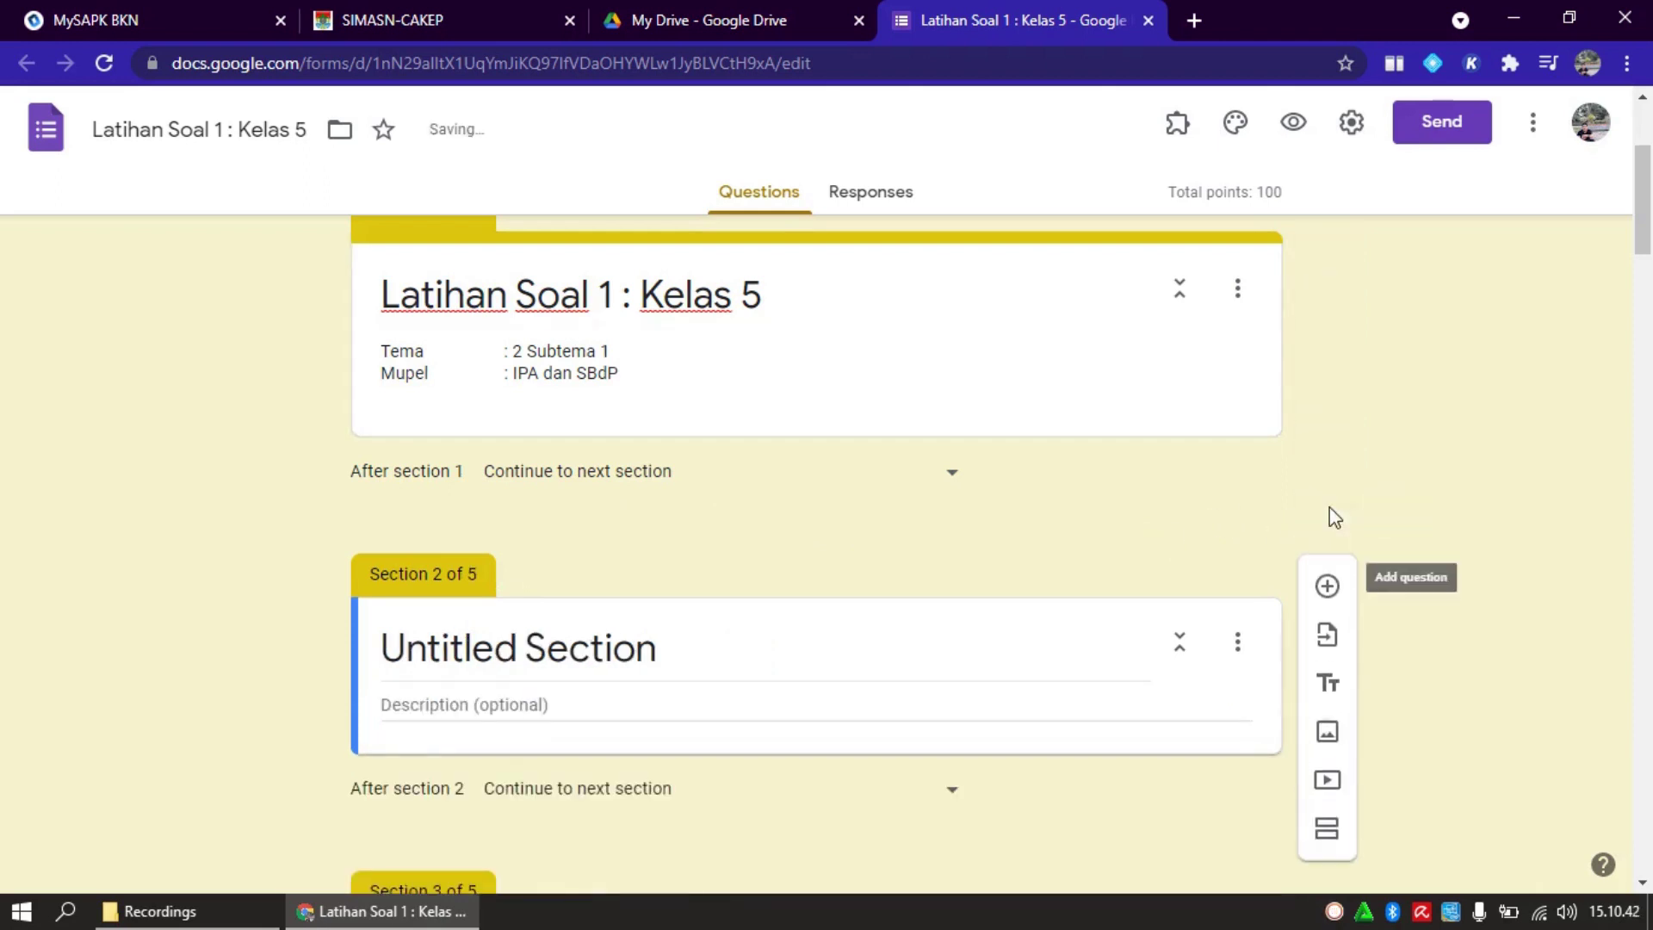
pyautogui.click(729, 657)
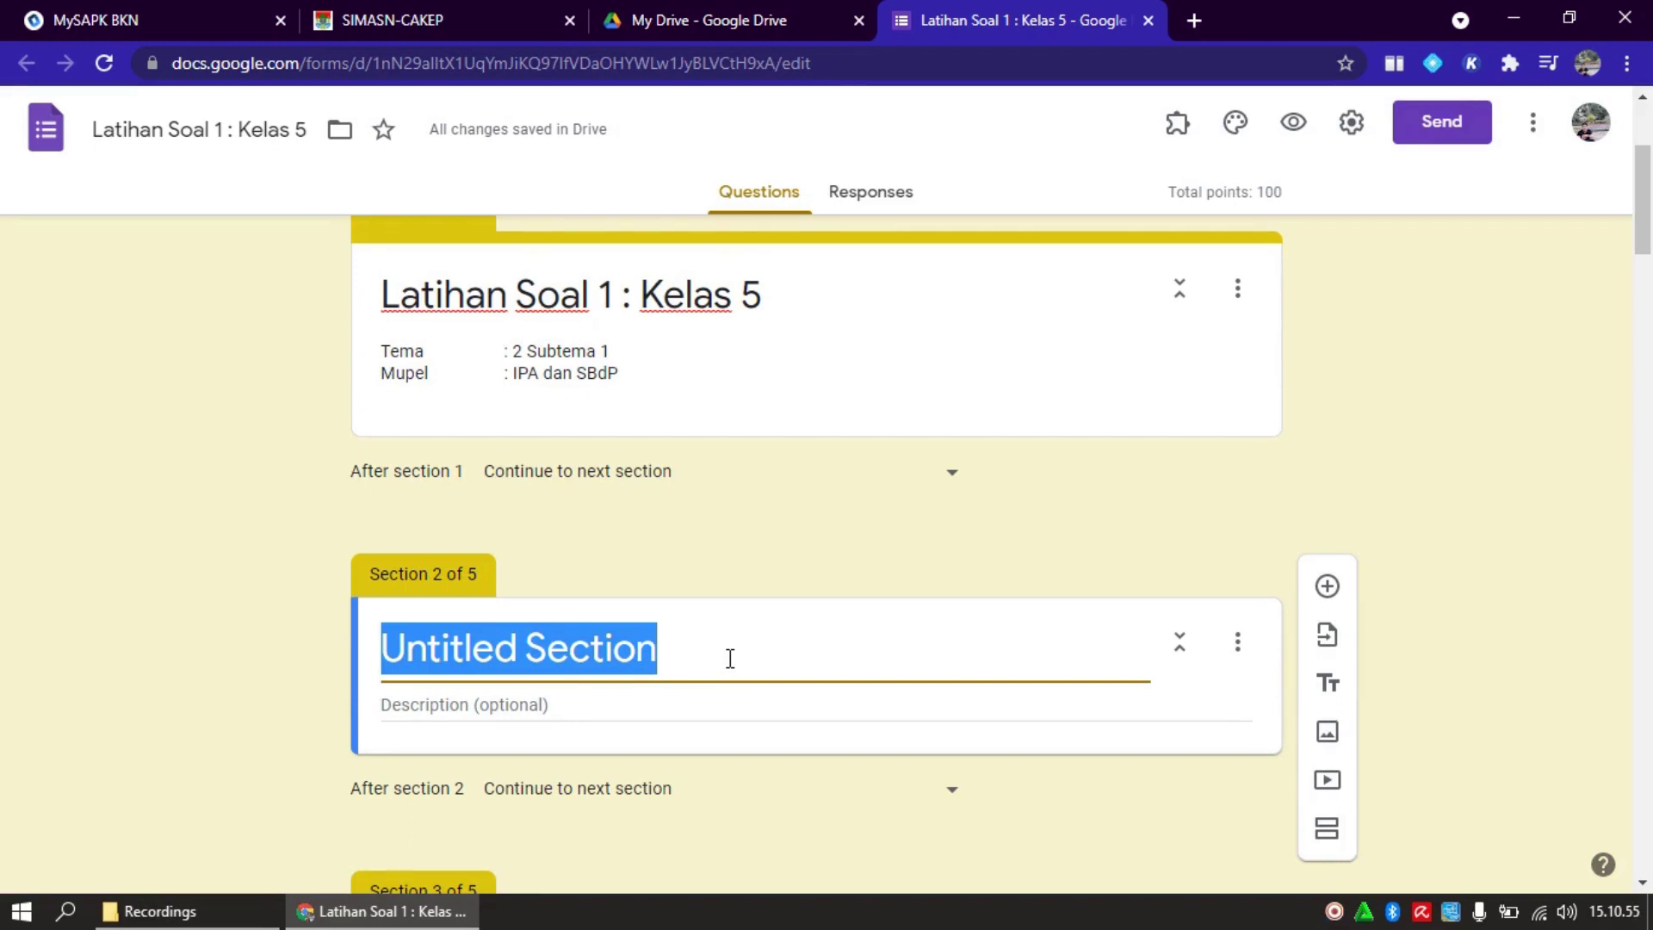
pyautogui.click(1238, 644)
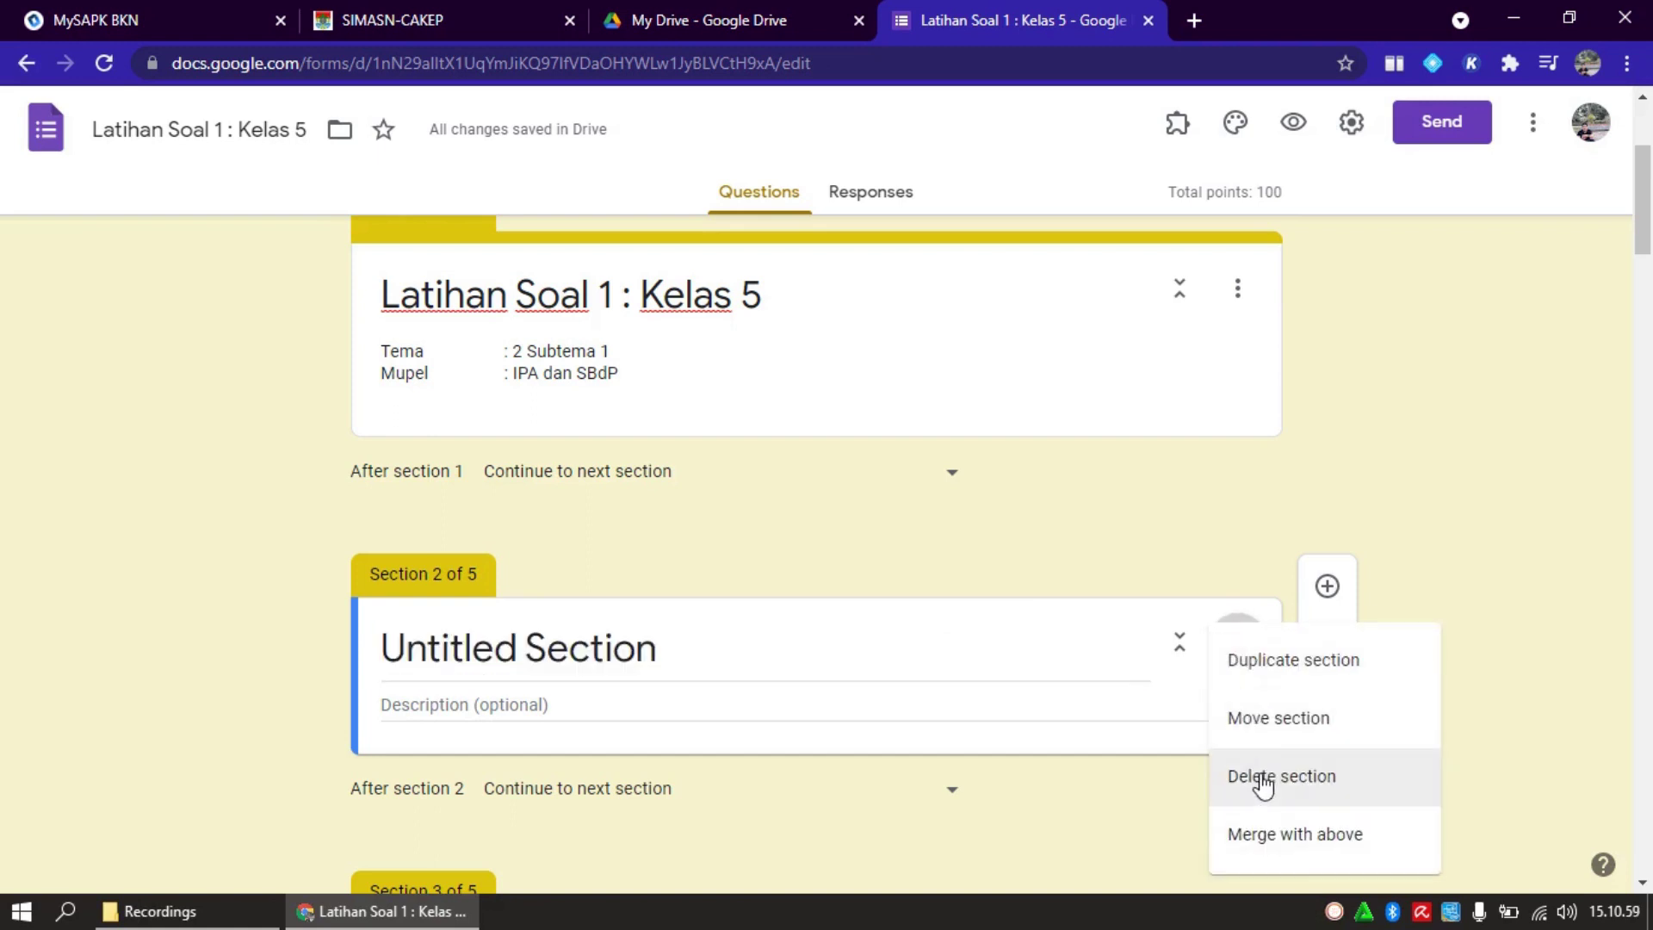
pyautogui.click(1263, 780)
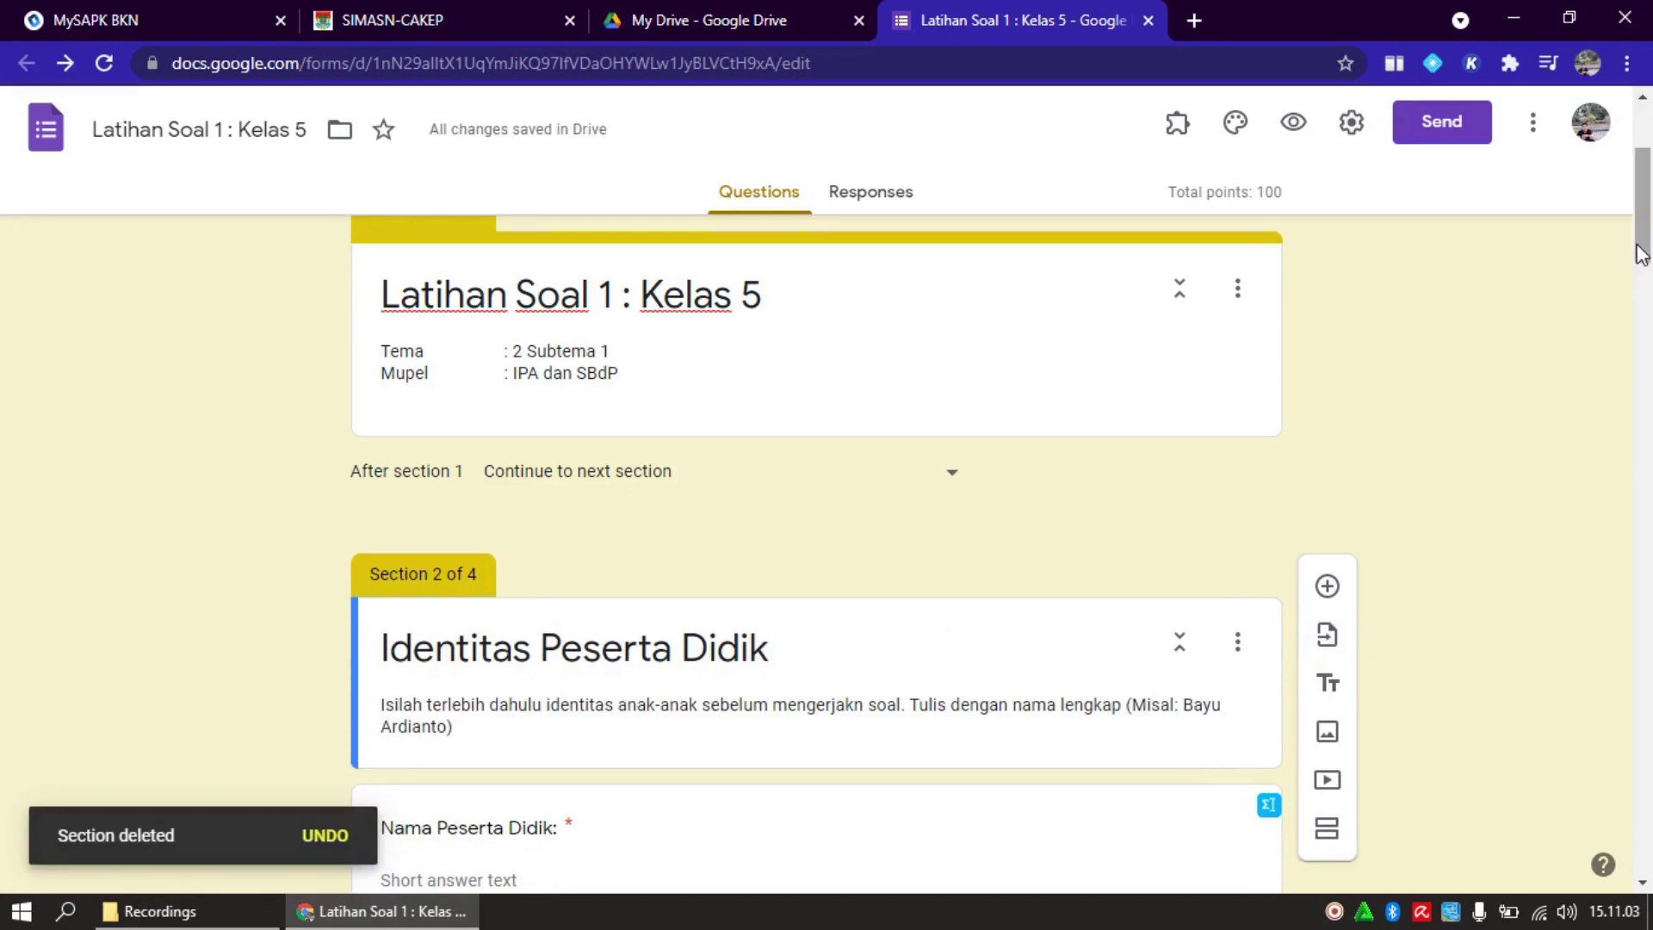
# Select the Nama Peserta Didik question and bring up its answer-type list
pyautogui.moveTo(1642, 254)
pyautogui.mouseDown()
pyautogui.moveTo(1642, 307)
pyautogui.moveTo(1642, 282)
pyautogui.mouseUp()
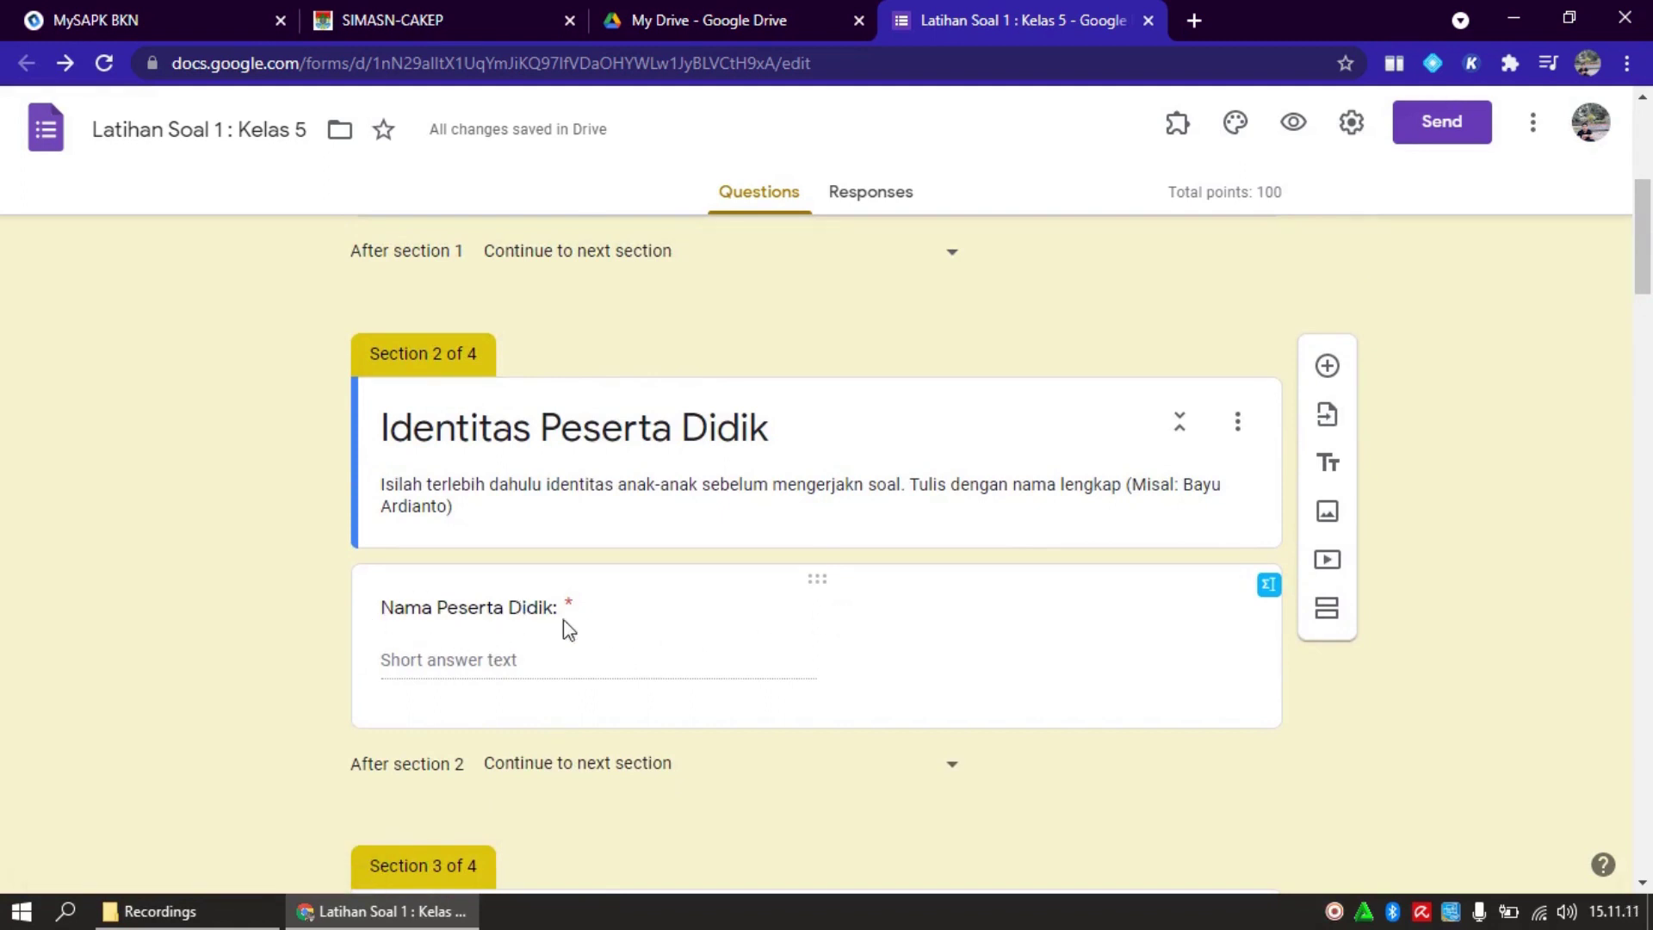
pyautogui.click(559, 655)
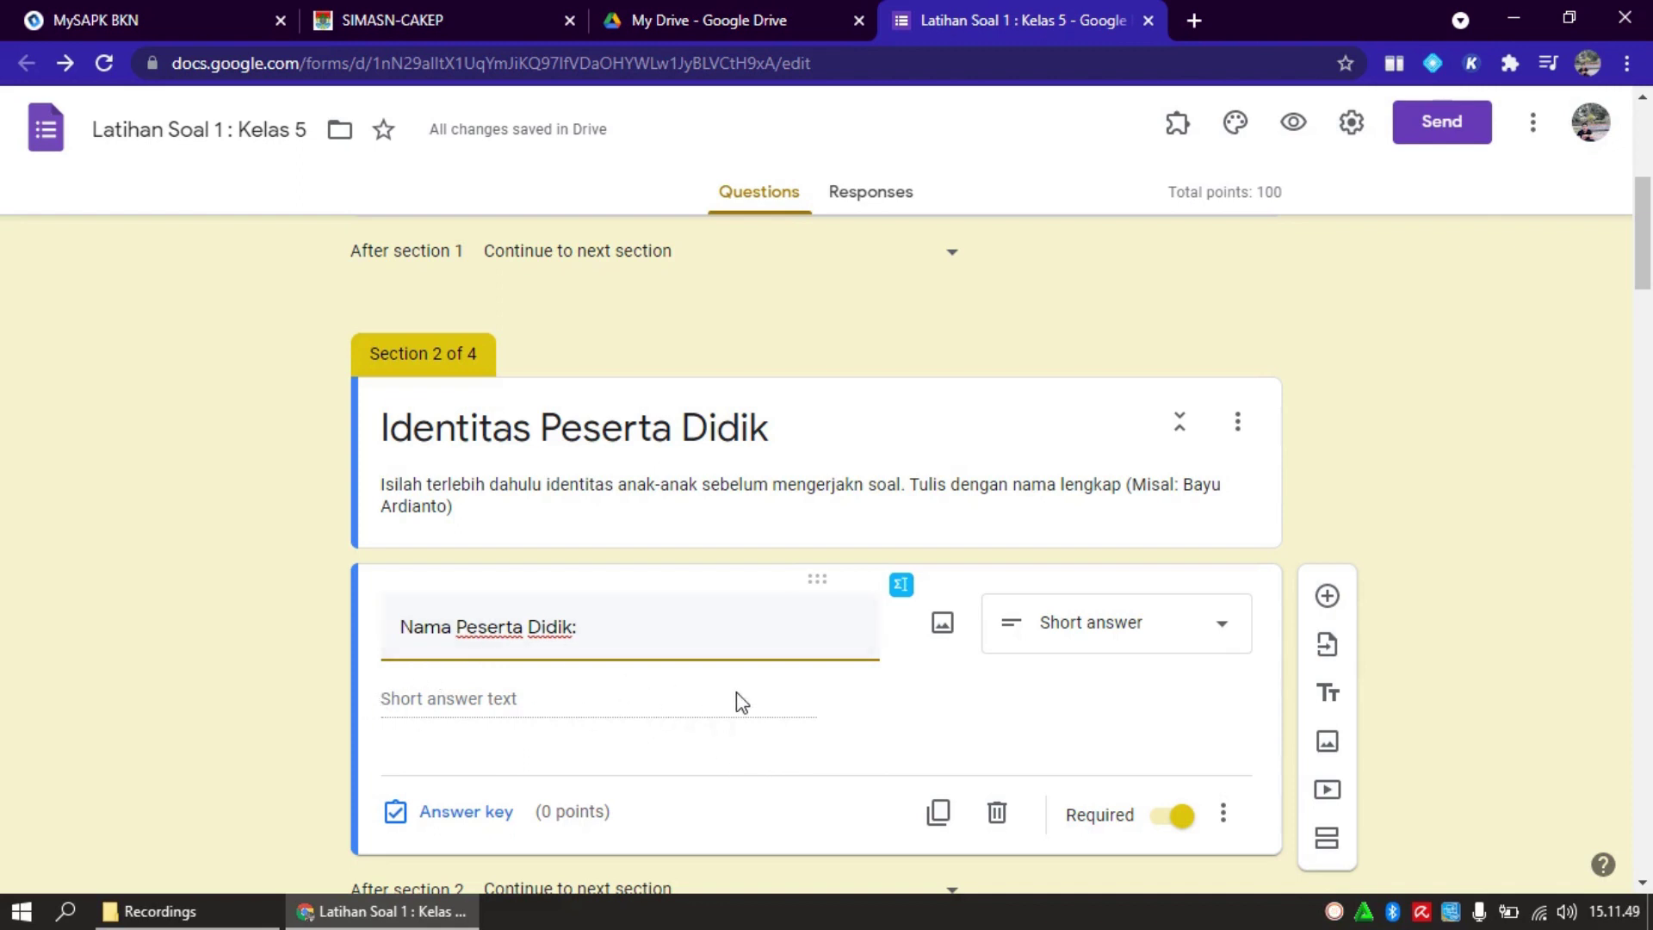
pyautogui.click(1226, 636)
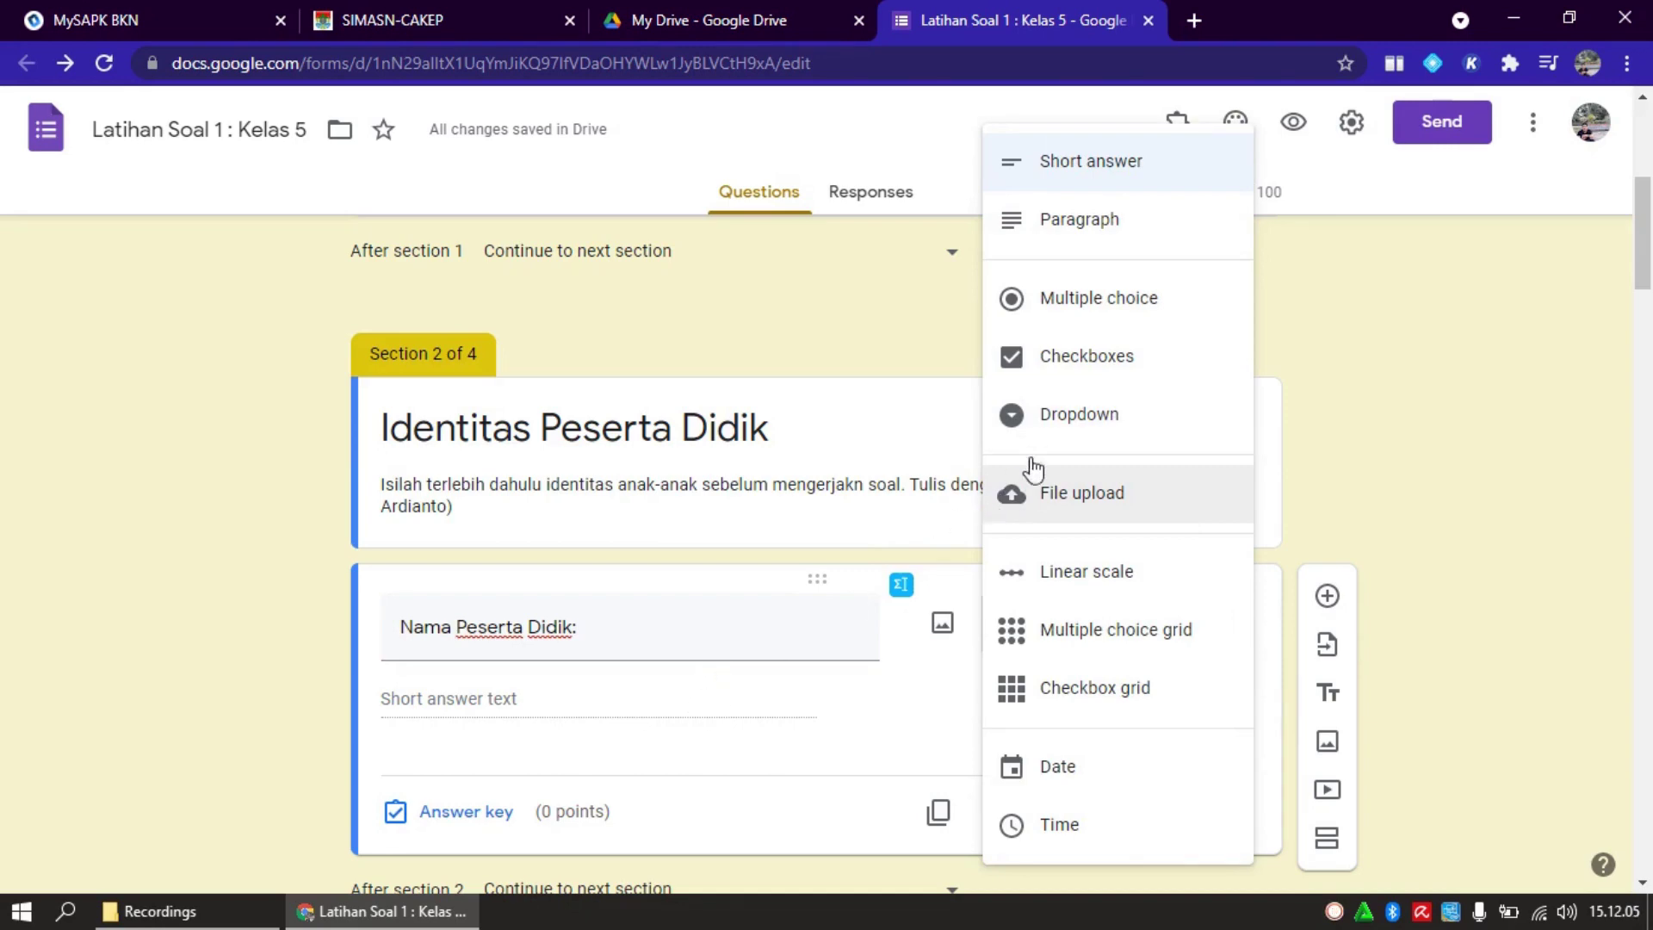
# Try Nama Peserta Didik as a dropdown with Andi, Wati and Buda, then revert it to Short answer
pyautogui.click(1083, 415)
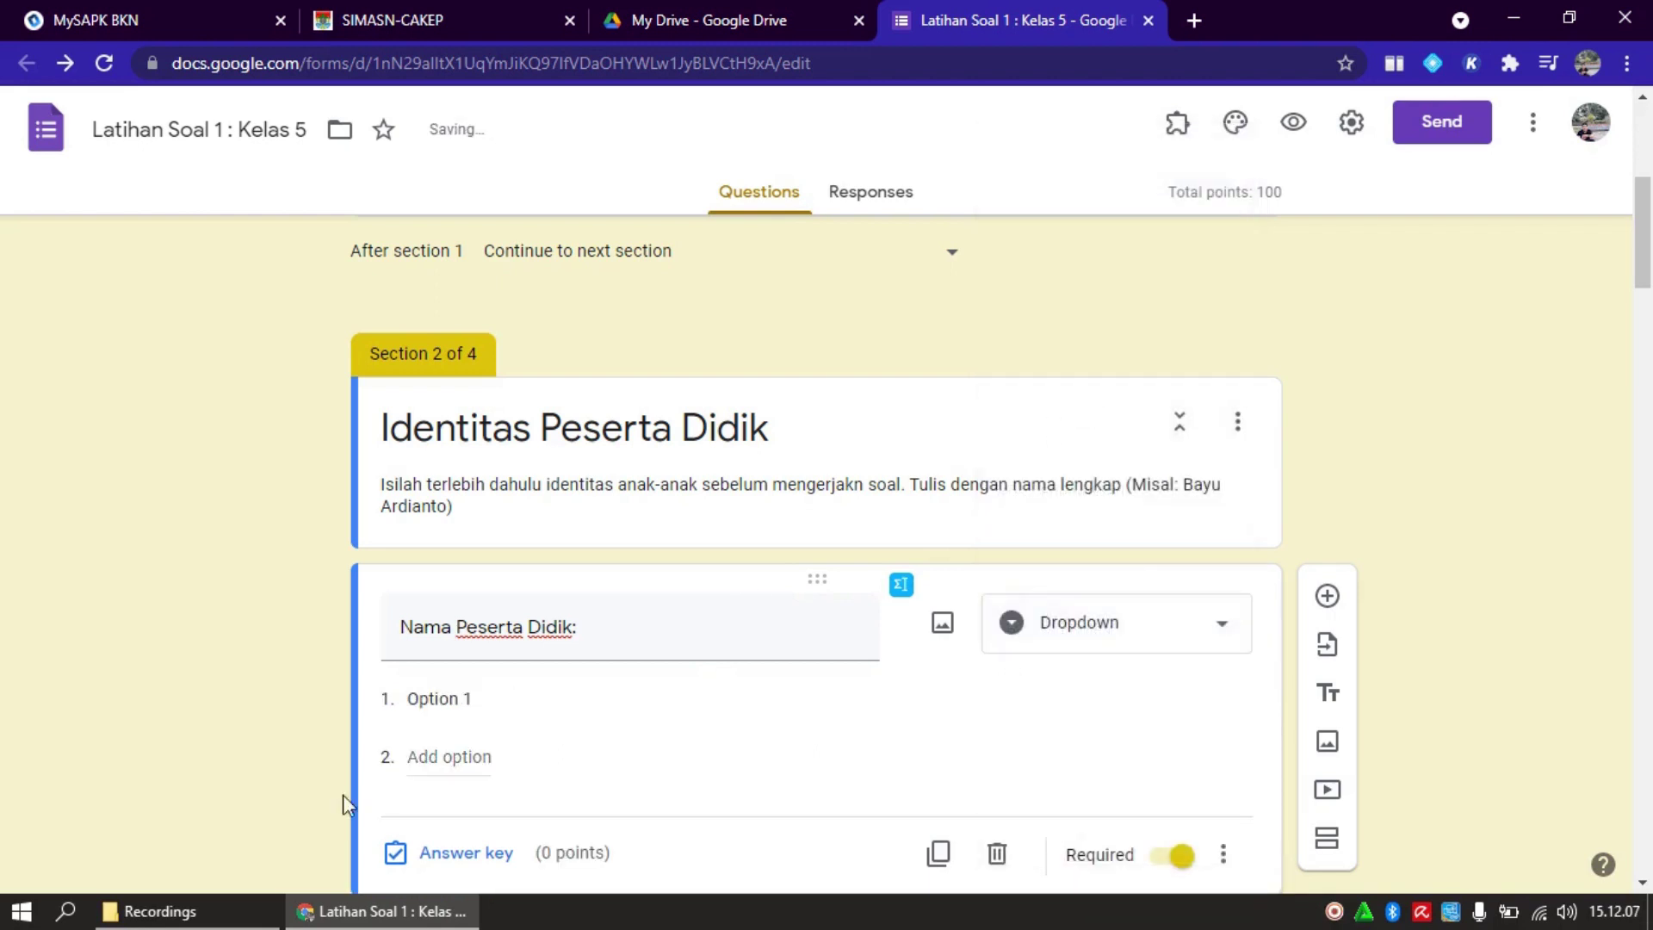
pyautogui.click(507, 699)
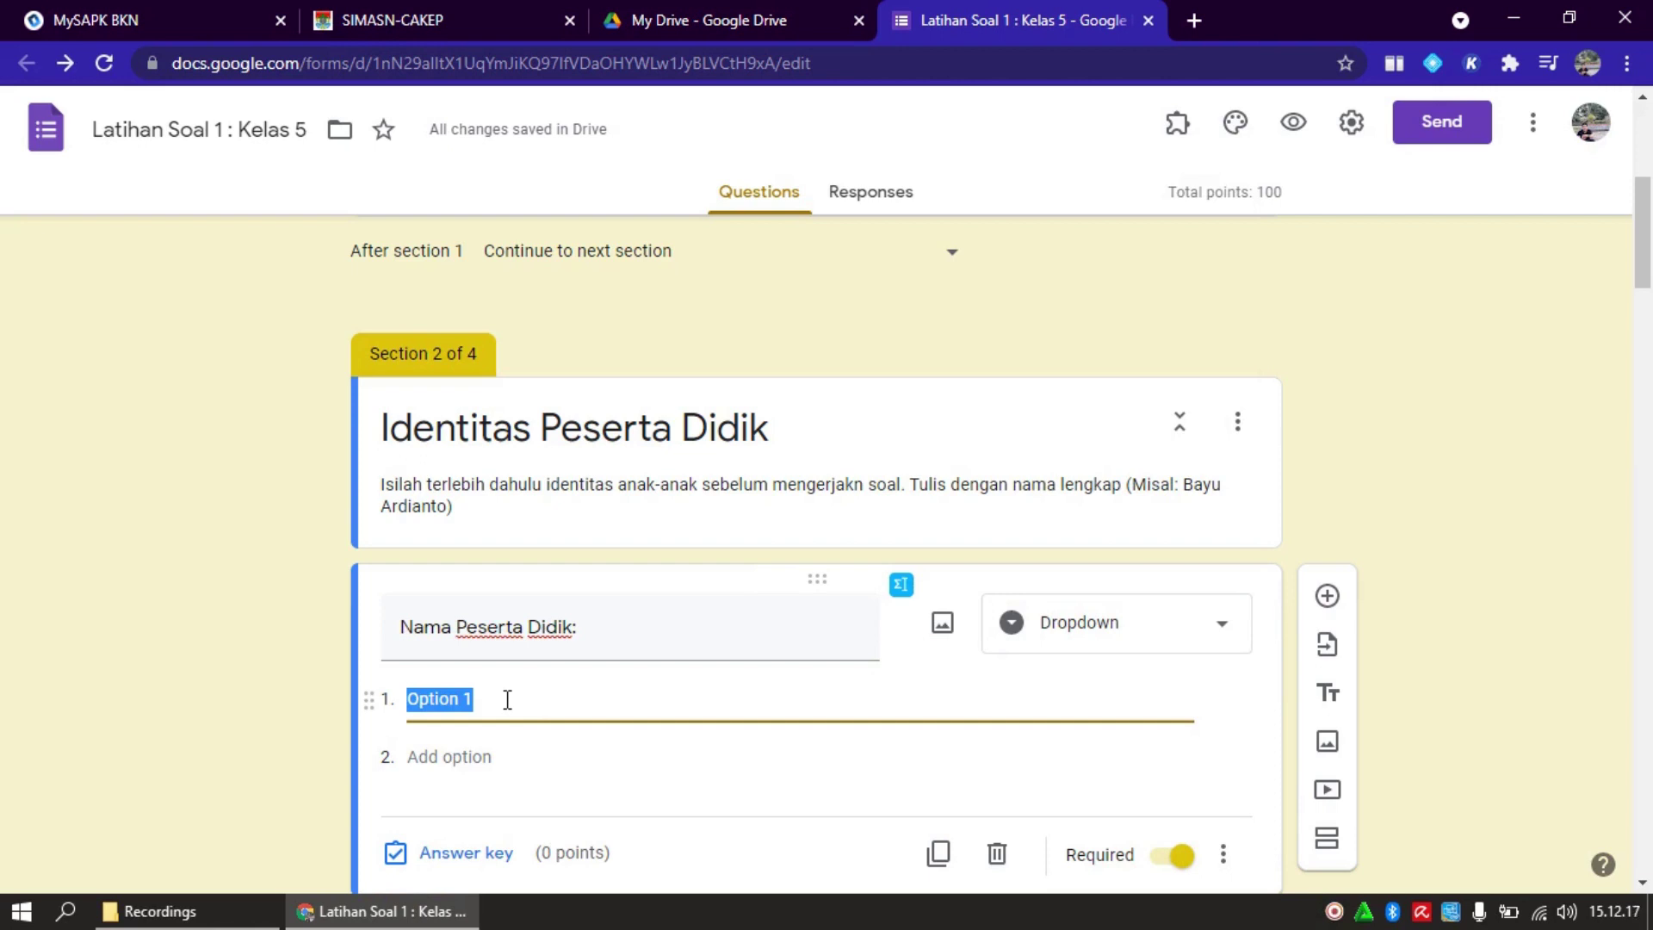
pyautogui.write('Andi')
pyautogui.press('Return')
pyautogui.write('Wat')
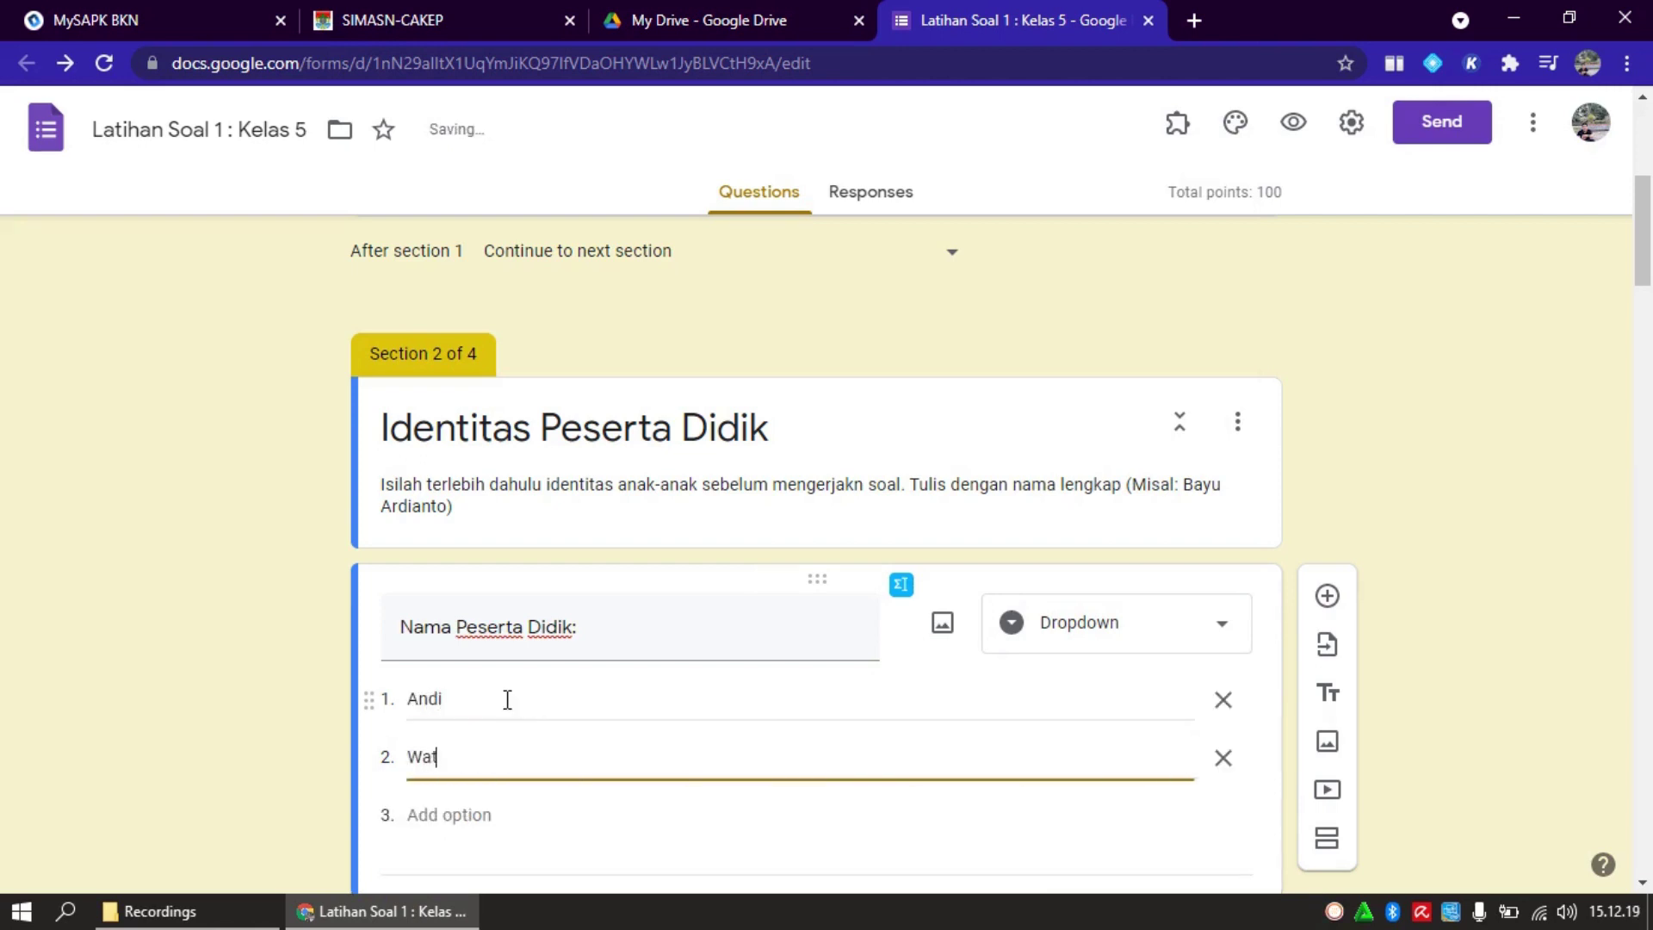
pyautogui.write('i')
pyautogui.press('Return')
pyautogui.write('Buda')
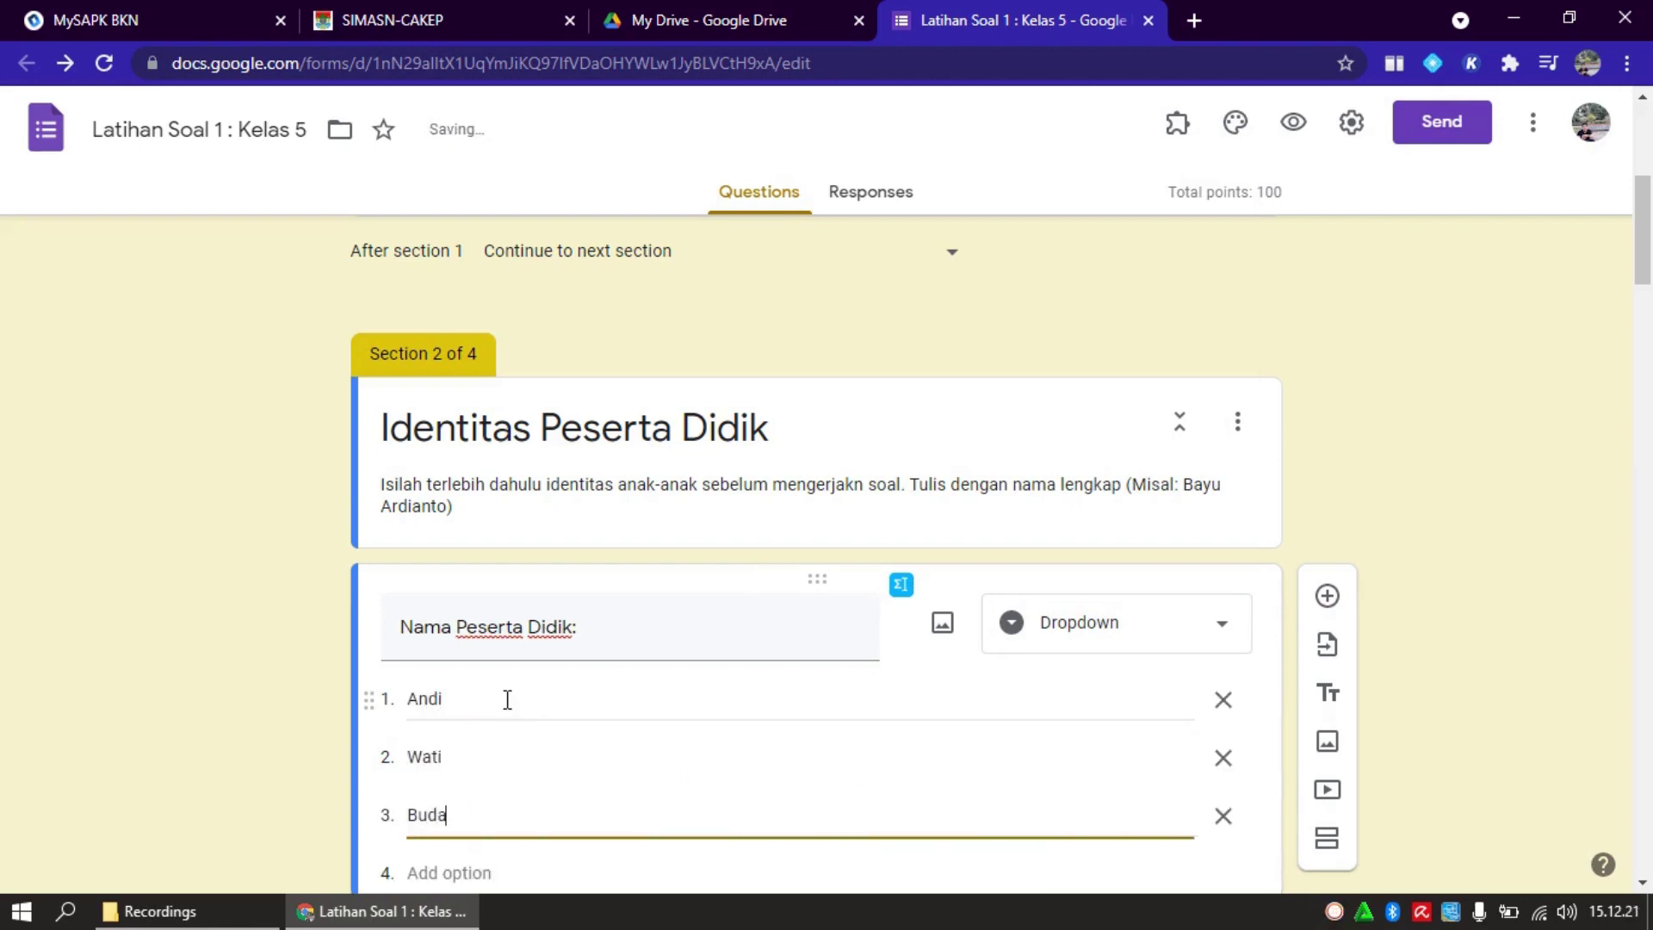
pyautogui.press('BackSpace')
pyautogui.write('i')
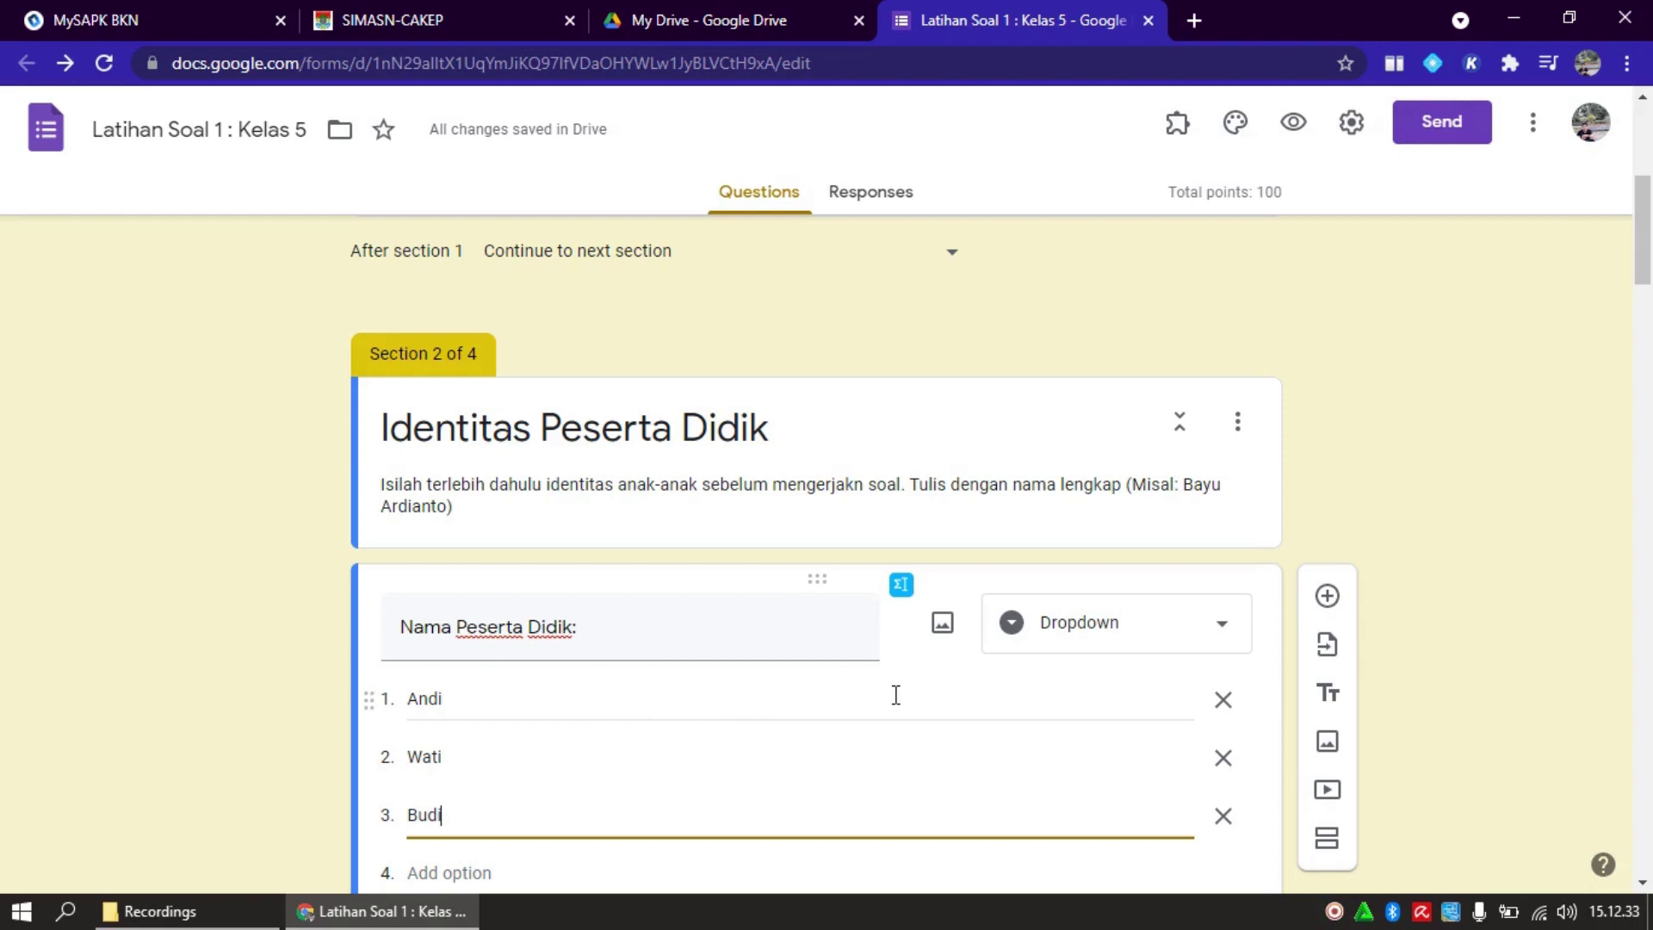
pyautogui.click(1219, 633)
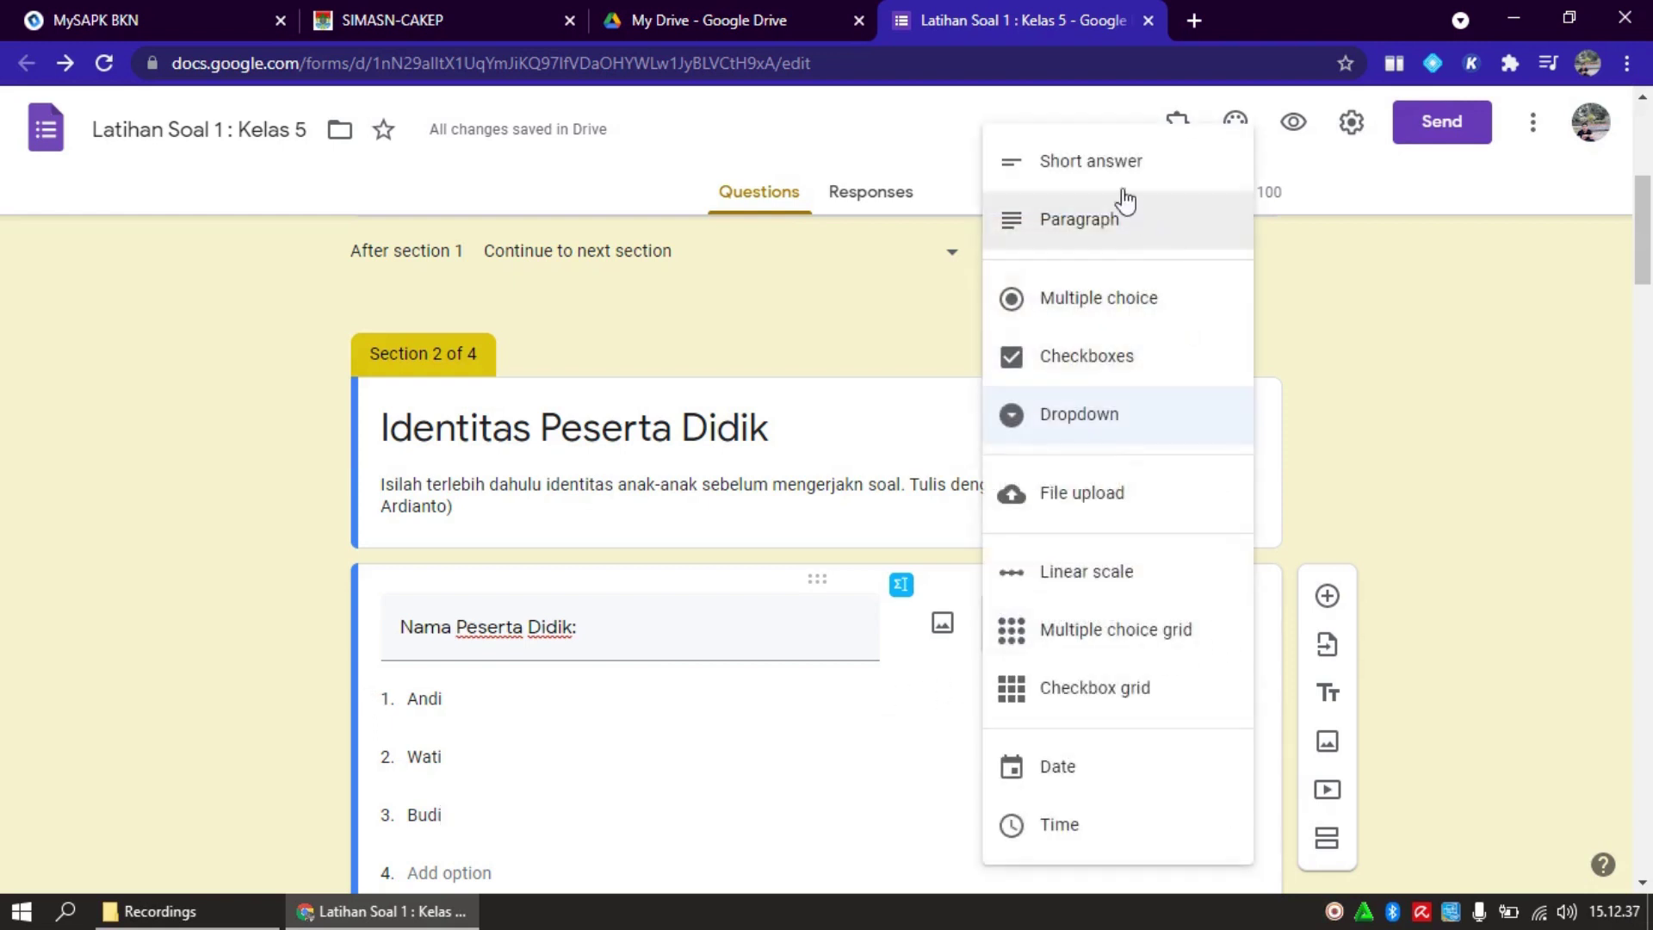
pyautogui.click(1094, 157)
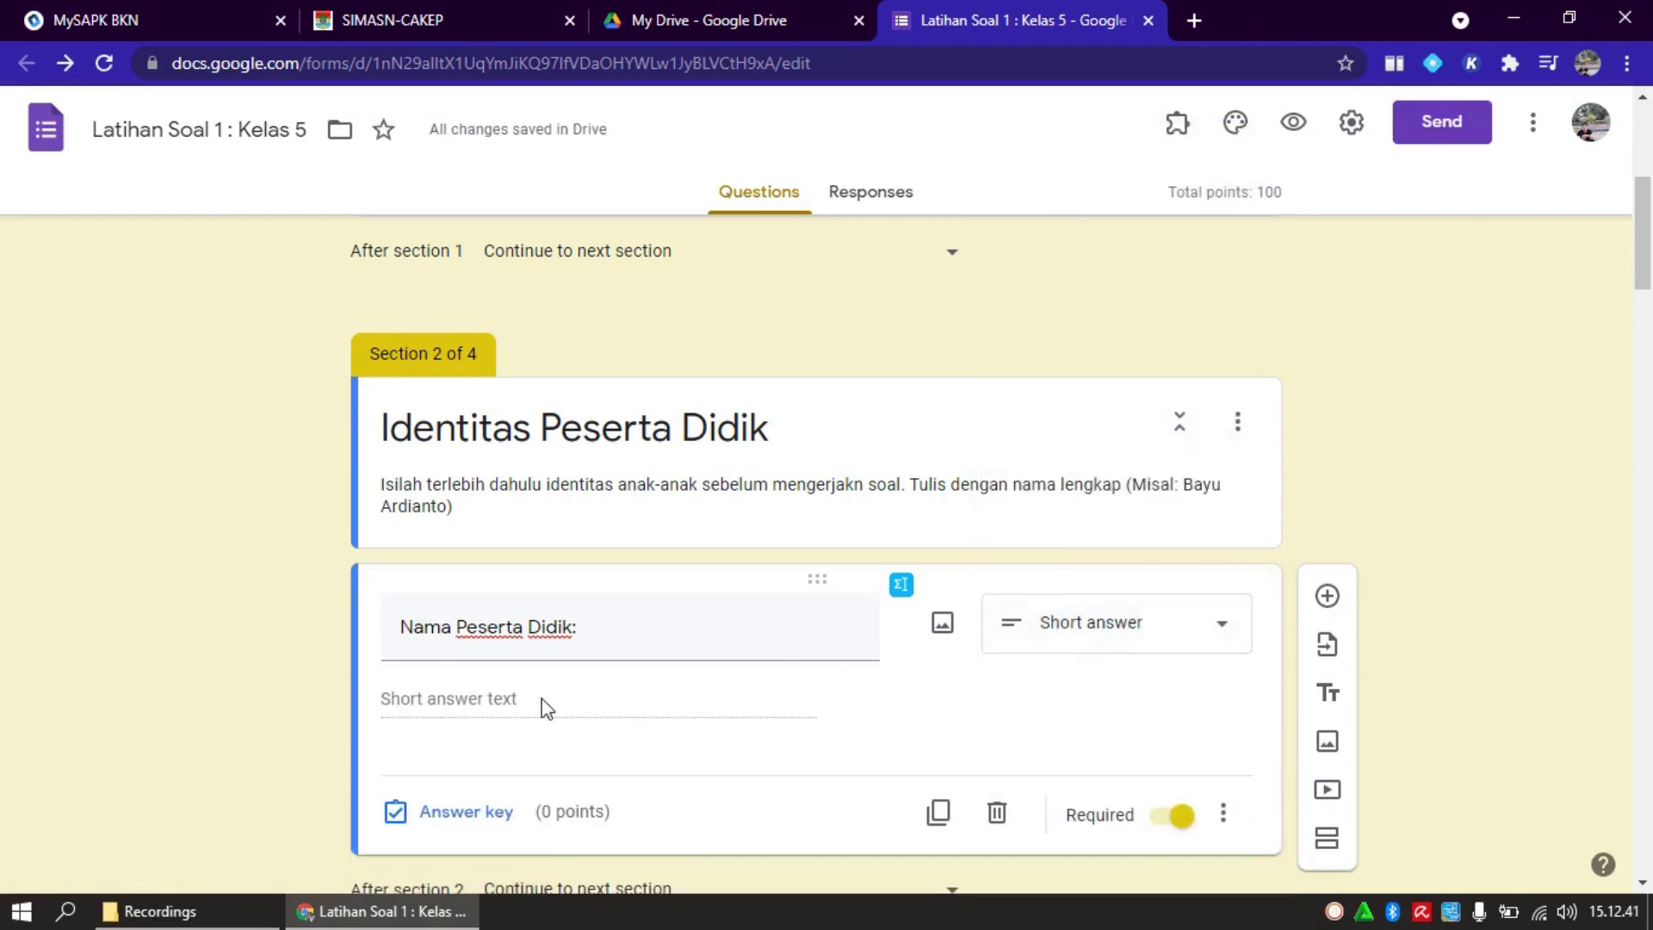
# Scroll down to the 'Soal Latihan:' section and select its Petunjuk instructions card
pyautogui.moveTo(1641, 282); pyautogui.dragTo(1645, 335)
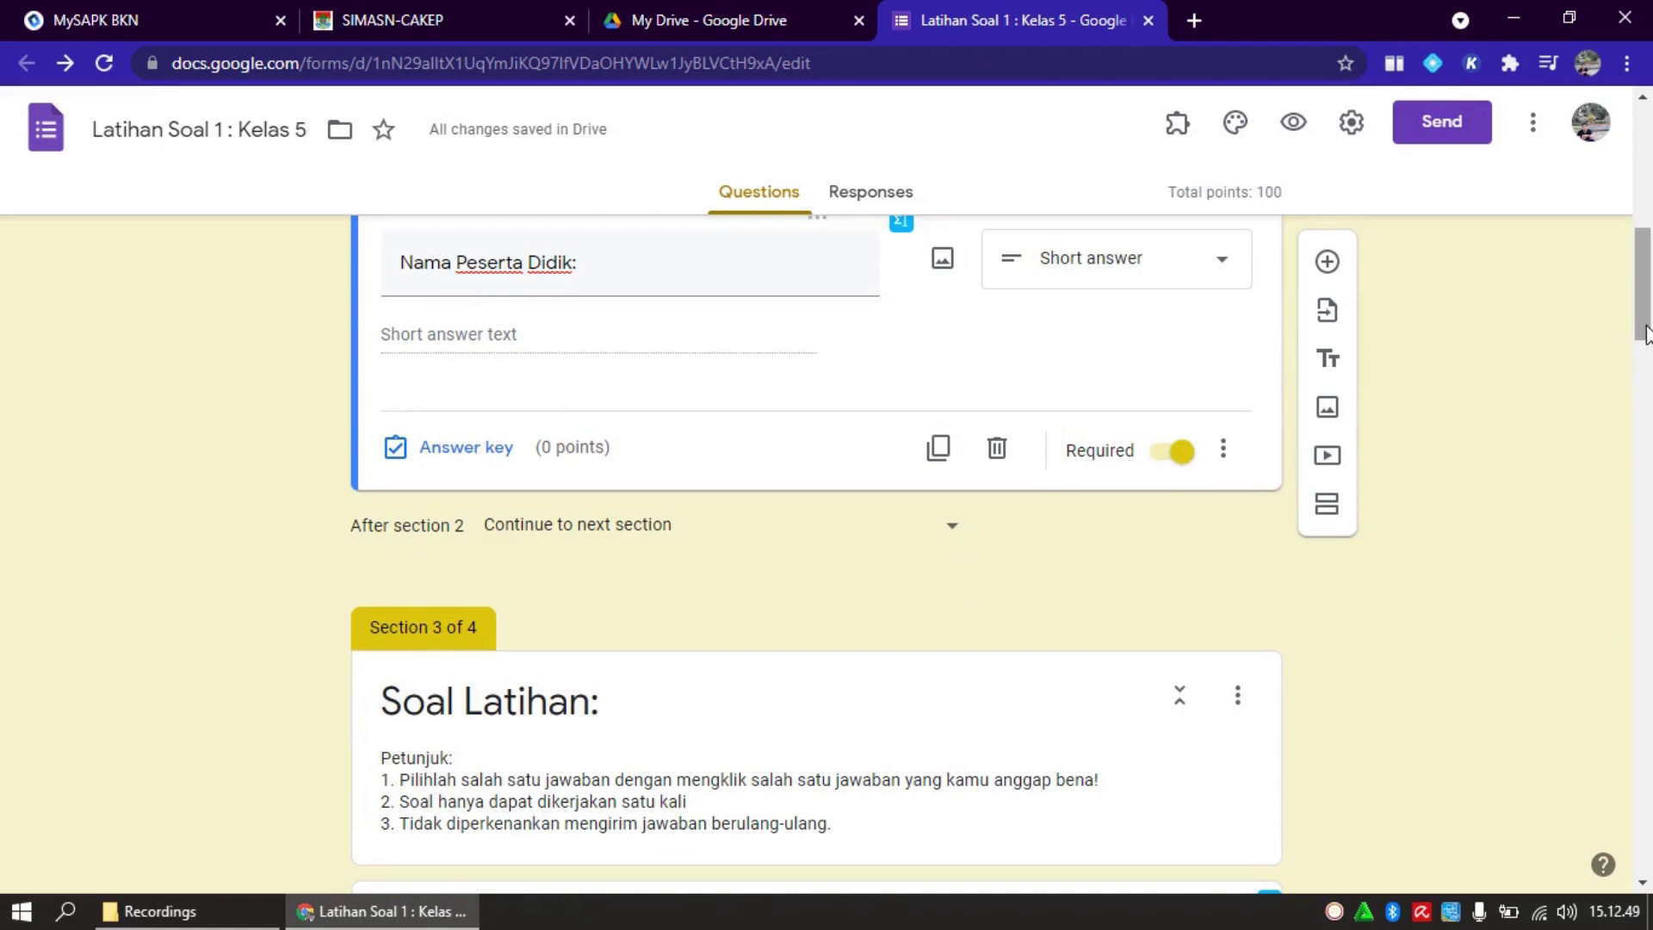
pyautogui.moveTo(1644, 336); pyautogui.dragTo(1644, 372)
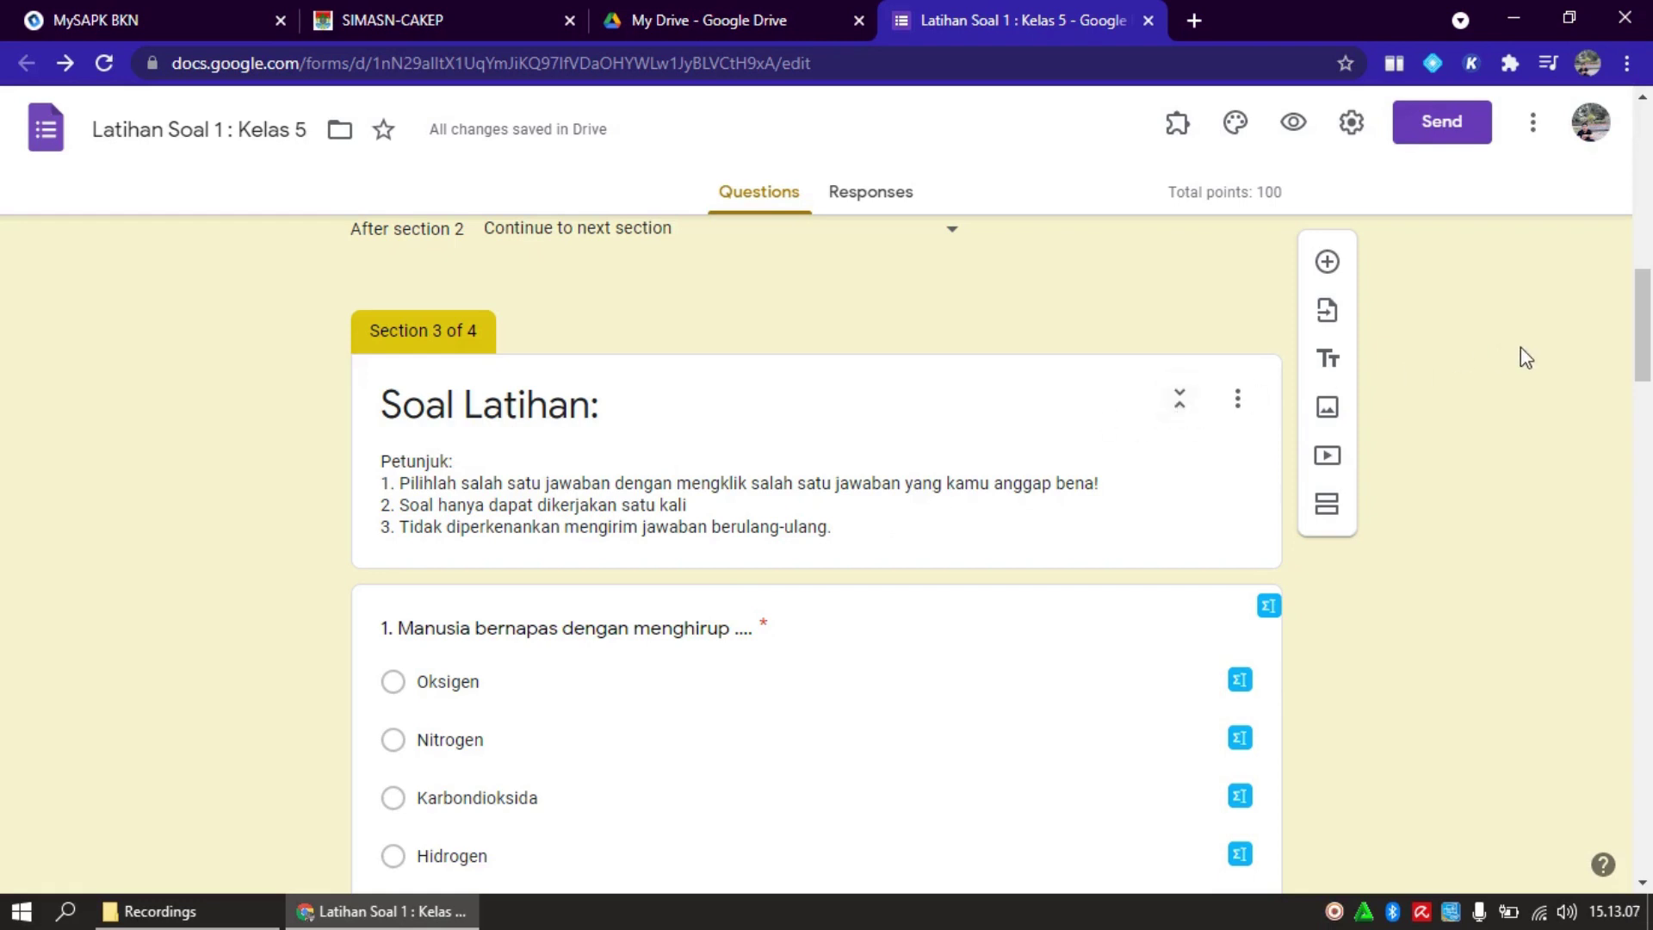
pyautogui.moveTo(1635, 355); pyautogui.dragTo(1641, 397)
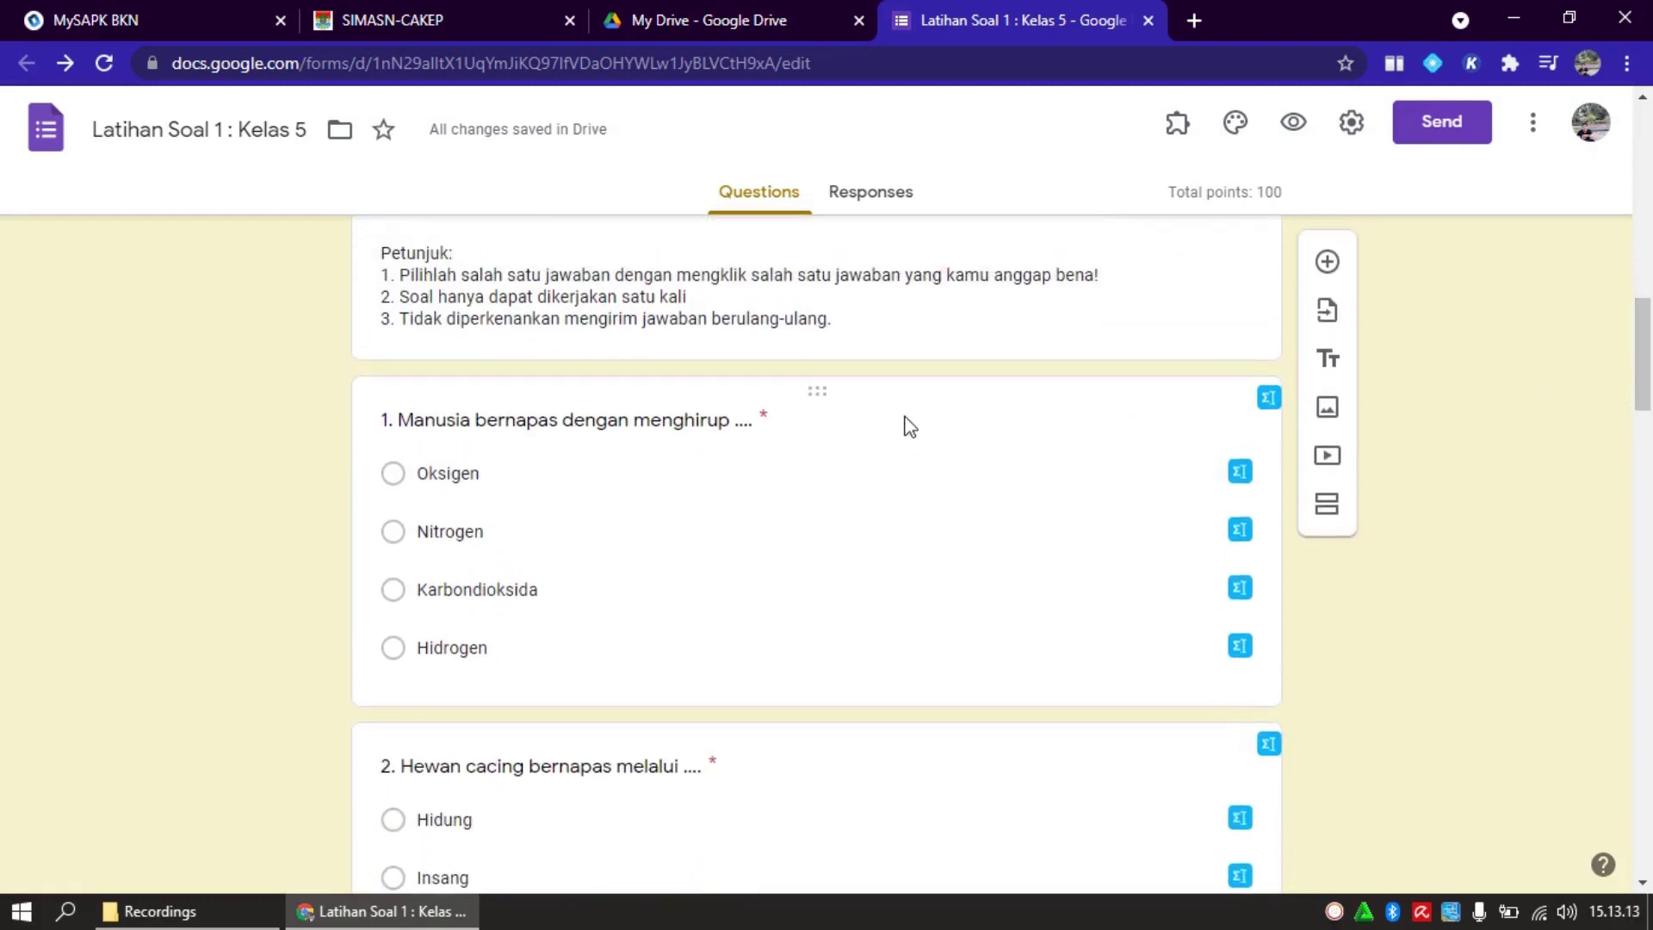
pyautogui.click(916, 332)
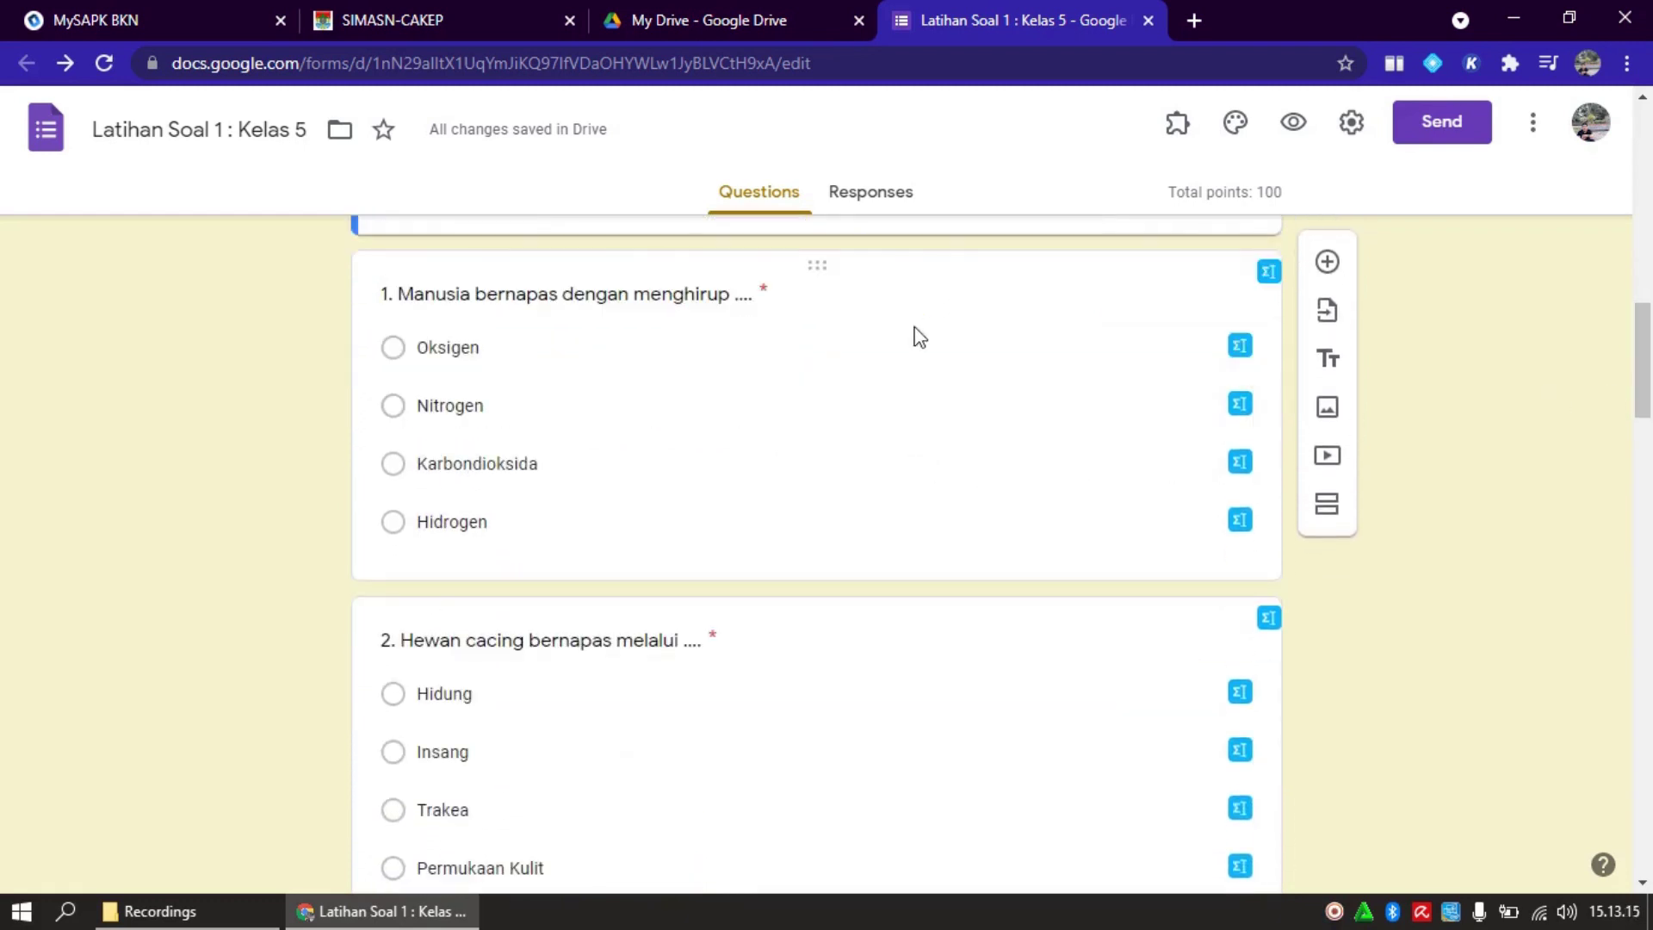
pyautogui.moveTo(1642, 360); pyautogui.dragTo(1639, 317)
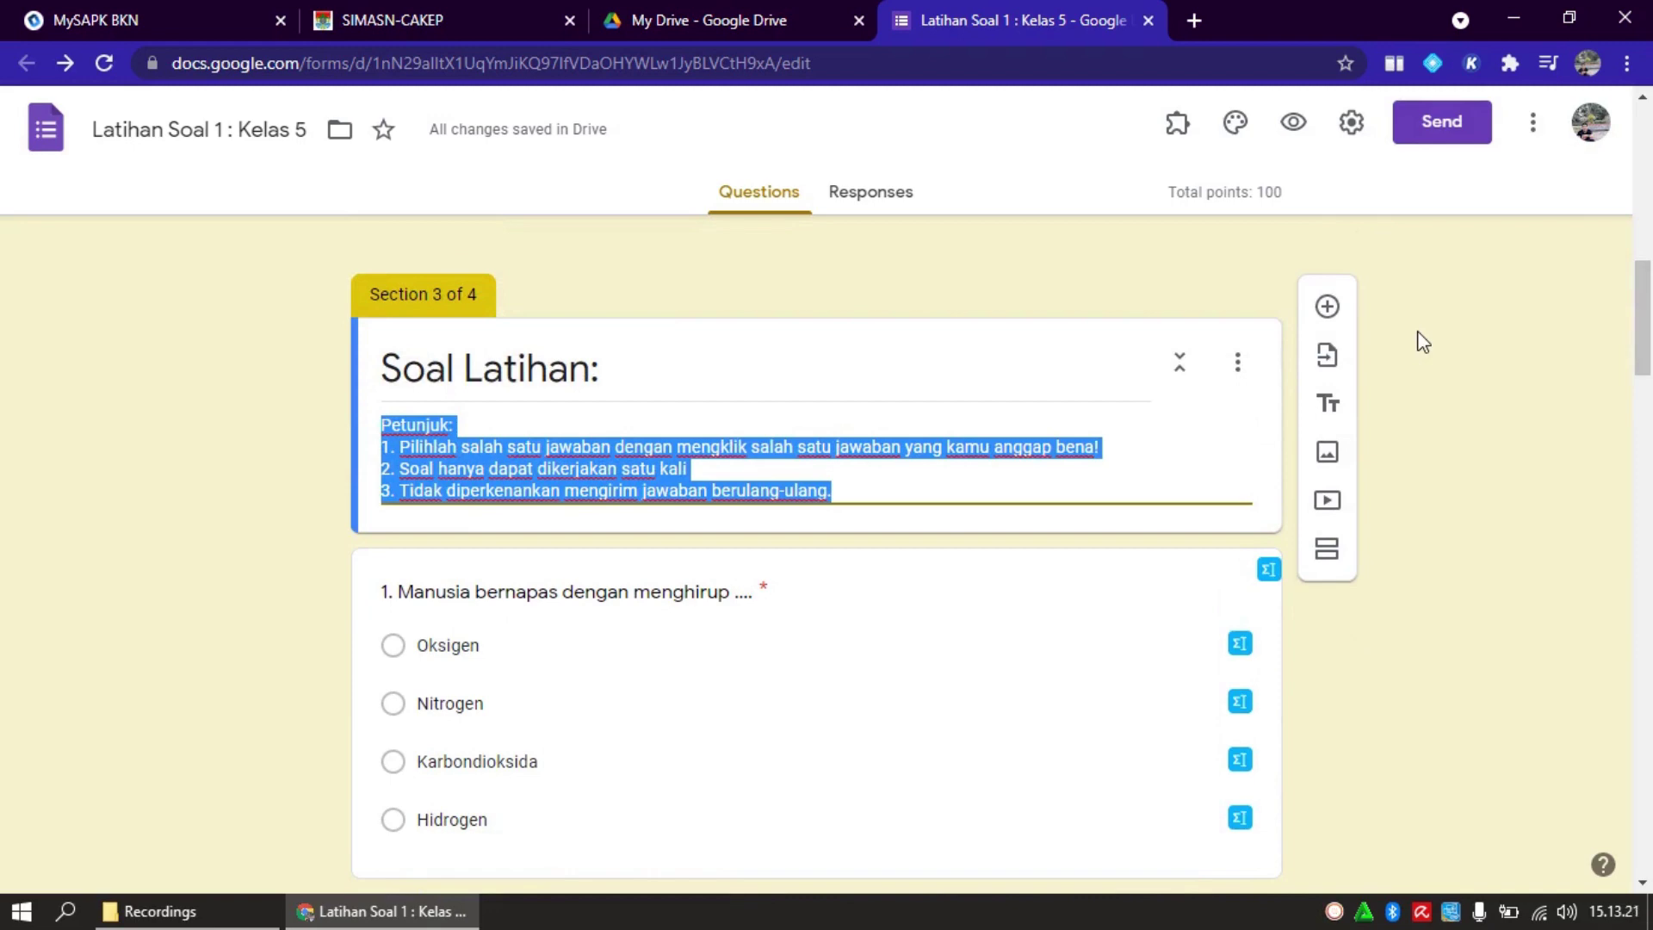
# Add and delete a blank question, then open question 1 'Manusia bernapas dengan menghirup ....' for editing
pyautogui.click(1328, 308)
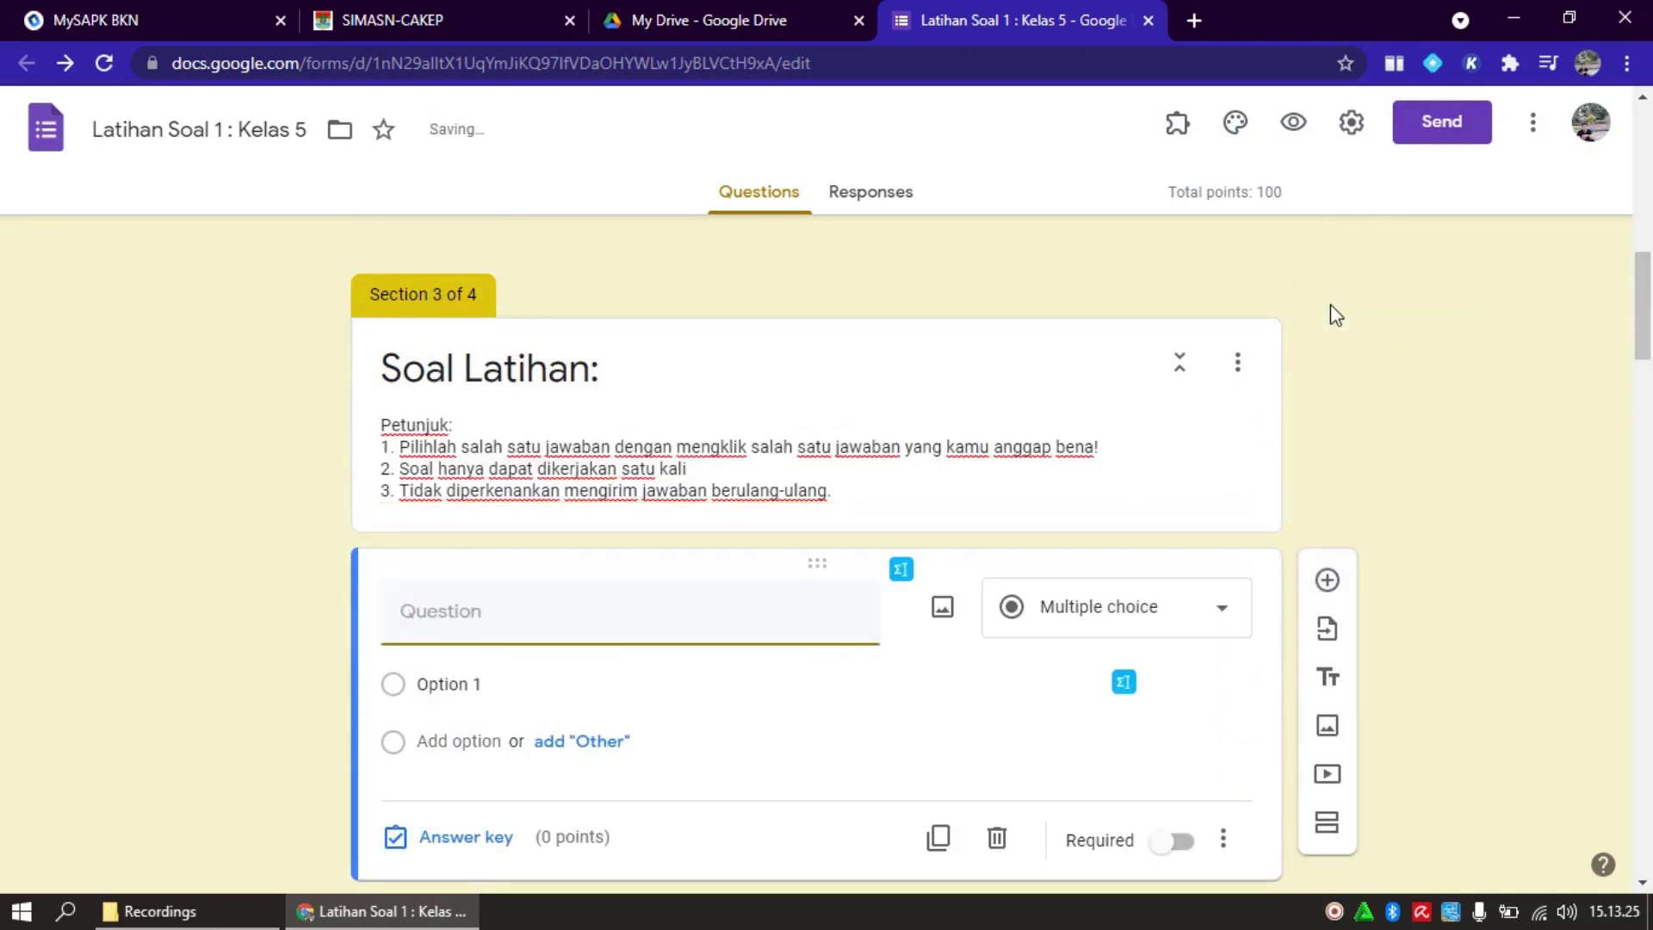
pyautogui.click(997, 840)
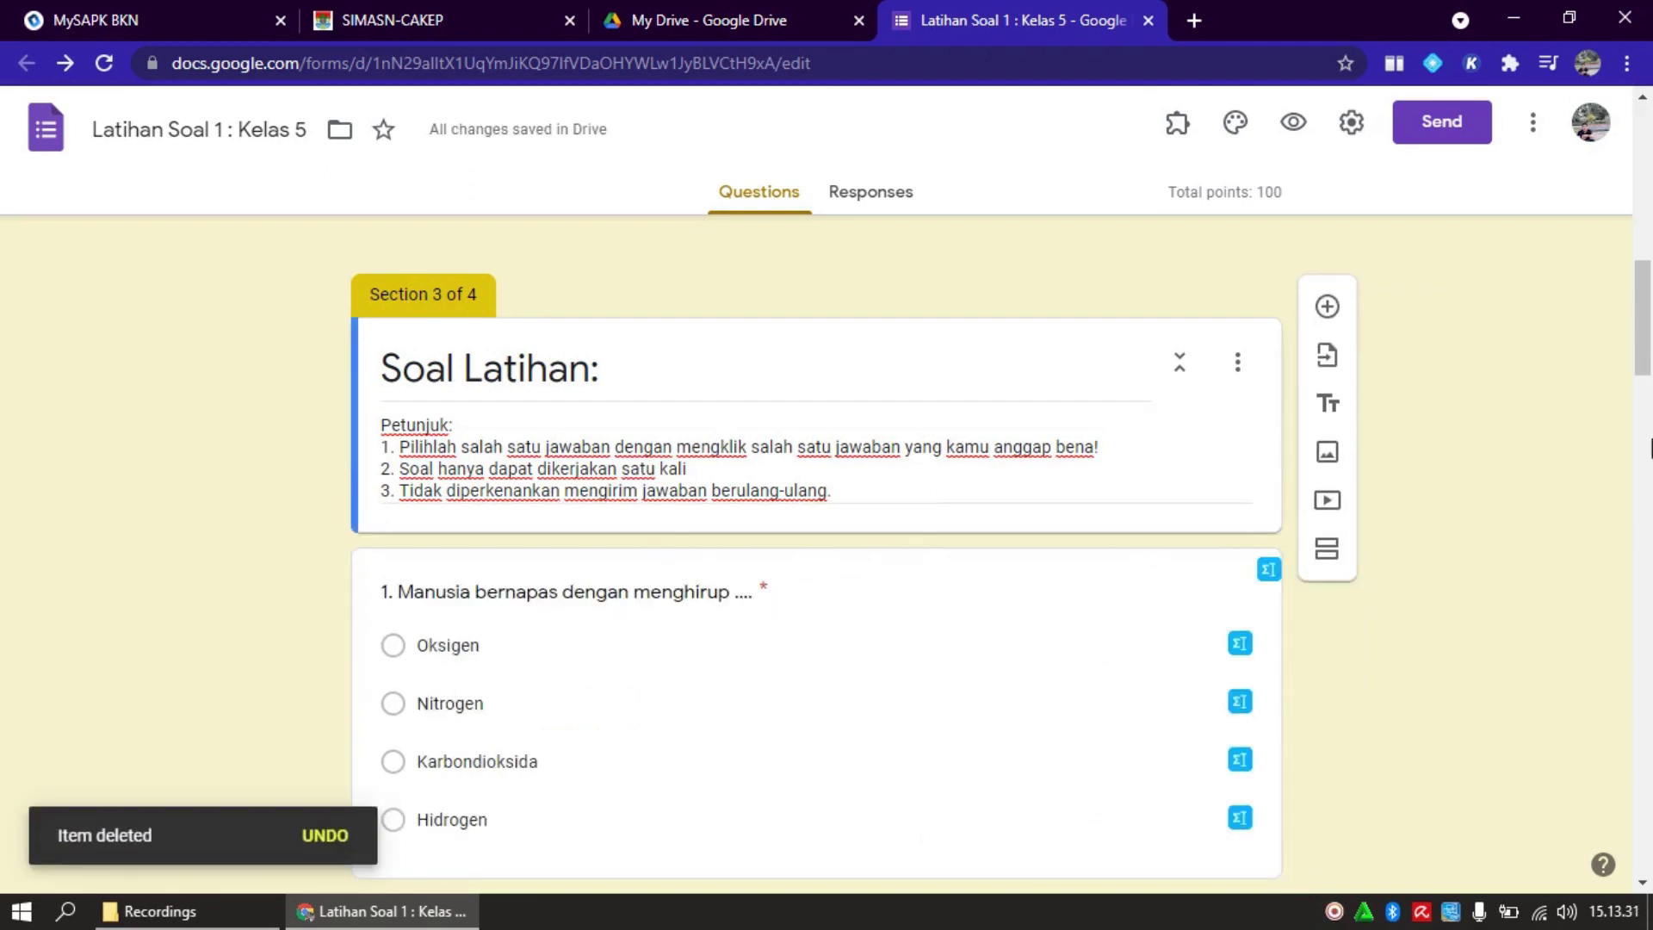
pyautogui.moveTo(1641, 356)
pyautogui.mouseDown()
pyautogui.moveTo(1643, 392)
pyautogui.moveTo(1644, 295)
pyautogui.moveTo(1641, 386)
pyautogui.mouseUp()
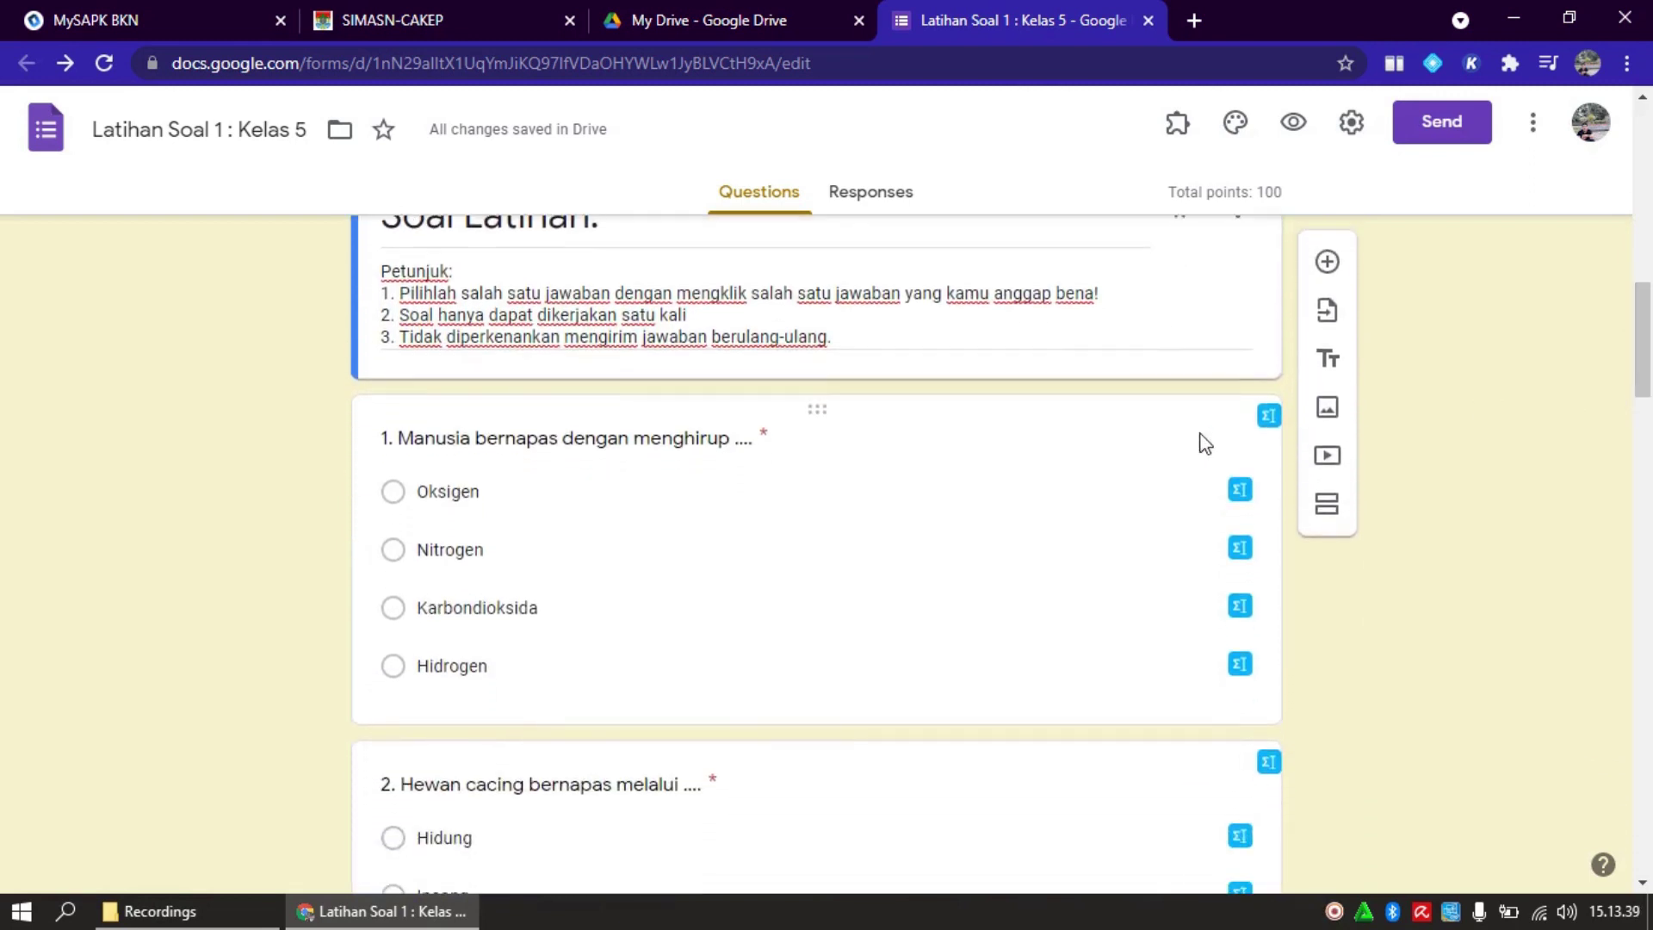
pyautogui.click(993, 522)
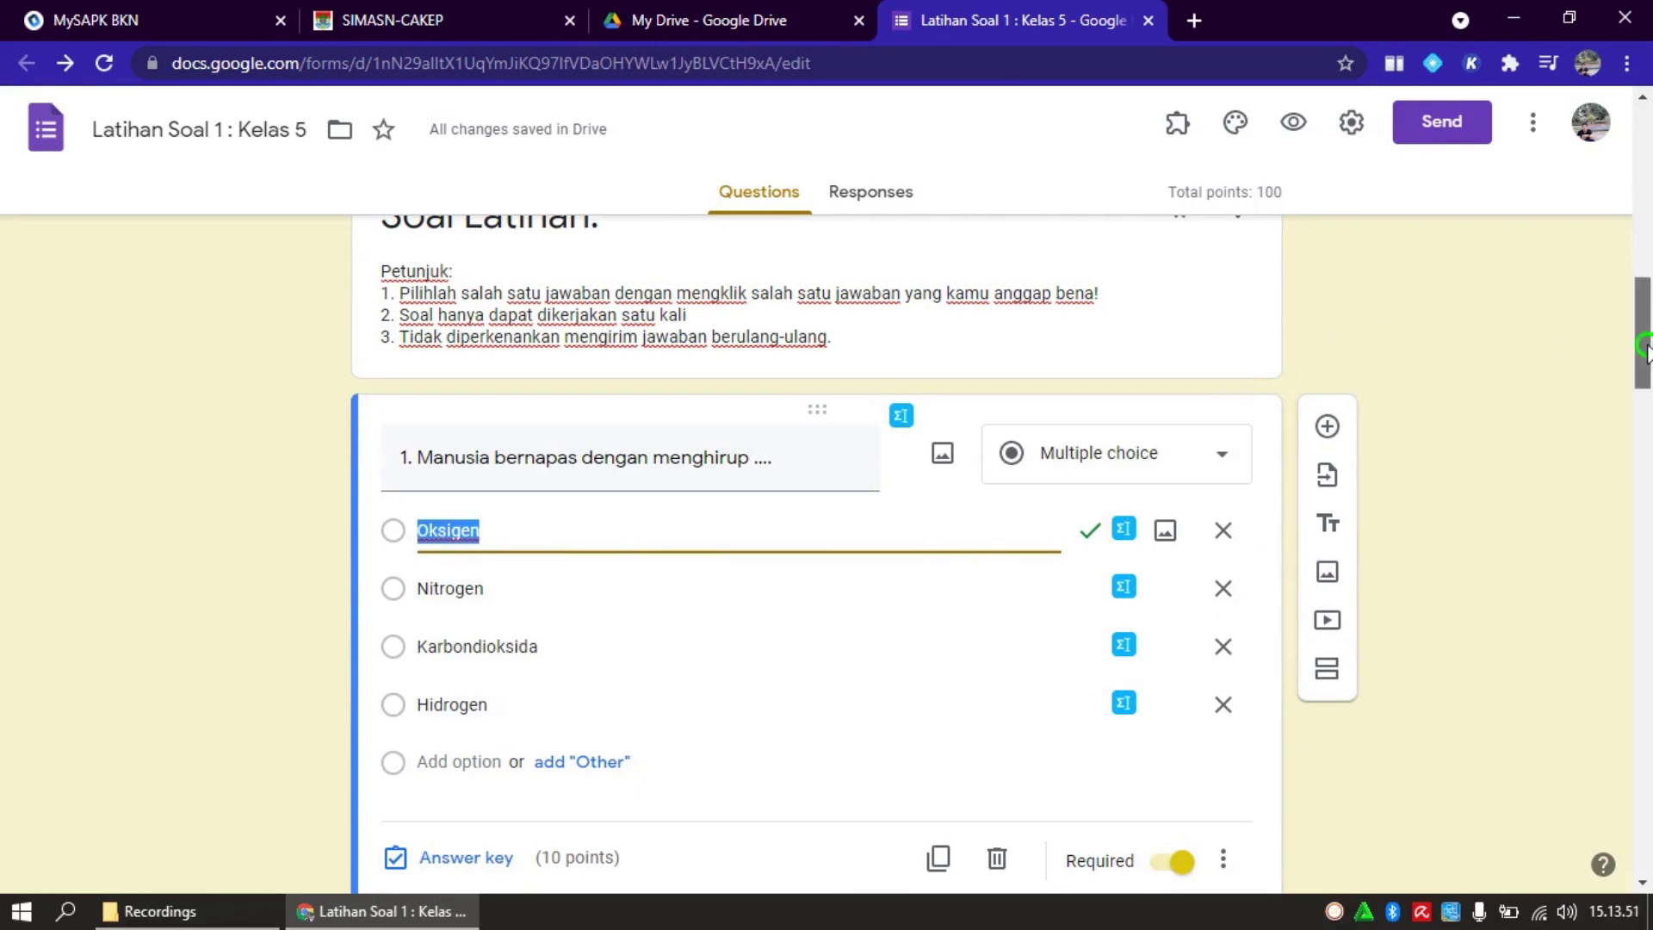
pyautogui.moveTo(1646, 360)
pyautogui.mouseDown()
pyautogui.moveTo(1646, 394)
pyautogui.moveTo(1647, 340)
pyautogui.moveTo(1646, 379)
pyautogui.mouseUp()
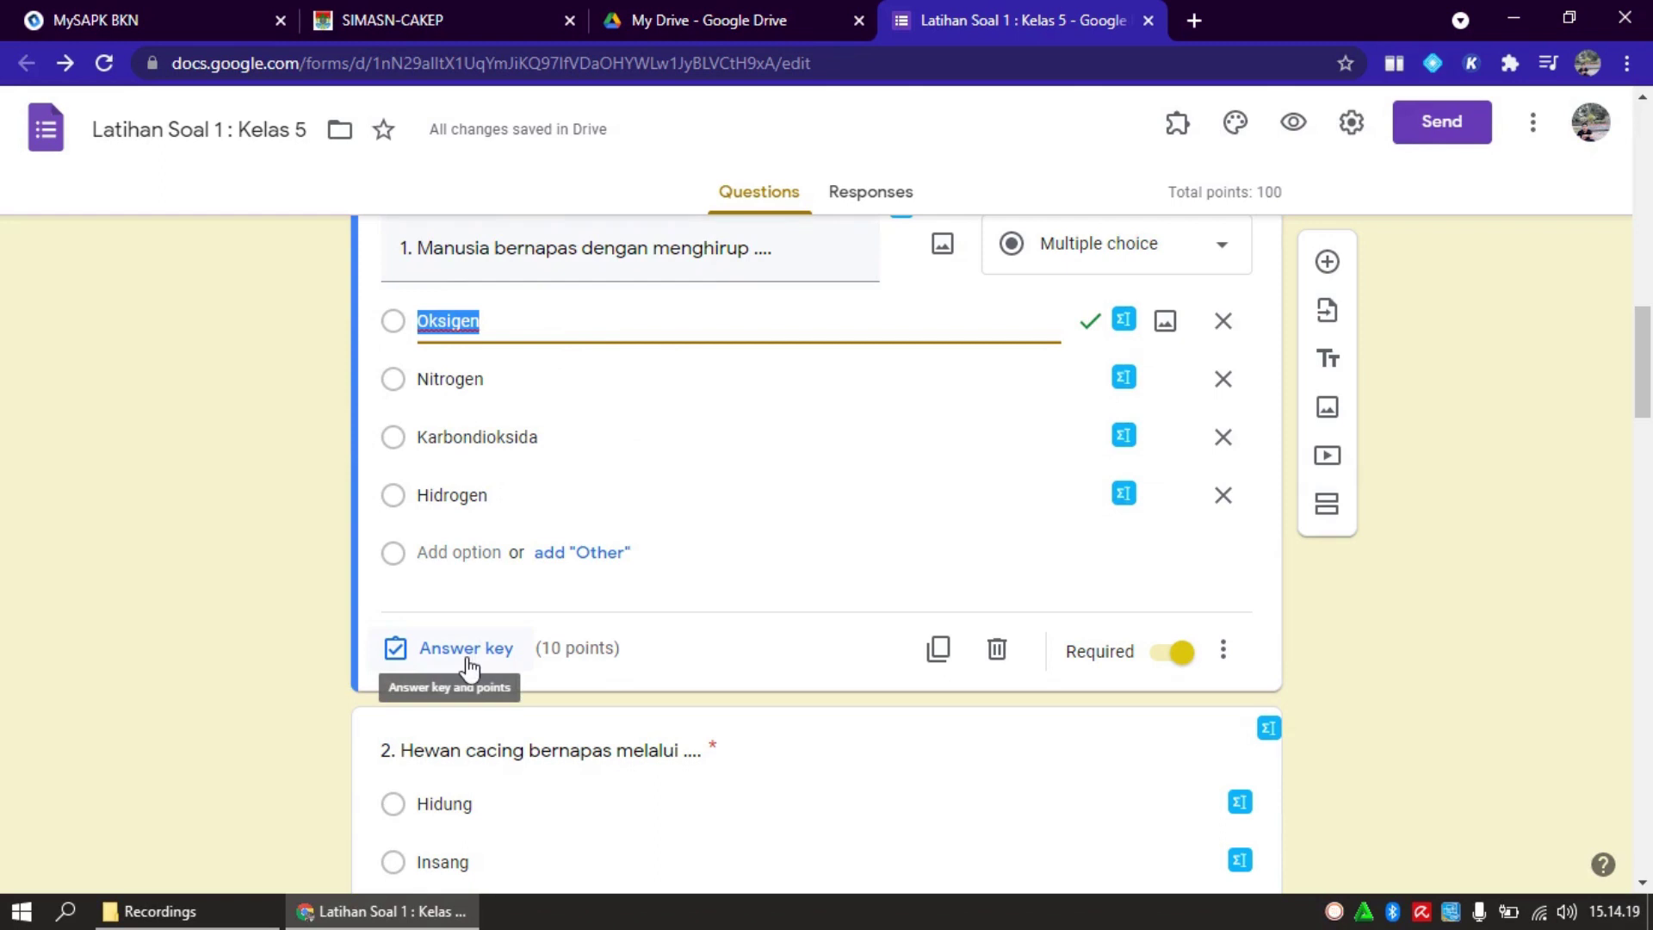
# In question 1's answer key, mark Oksigen as the only correct option
pyautogui.click(467, 654)
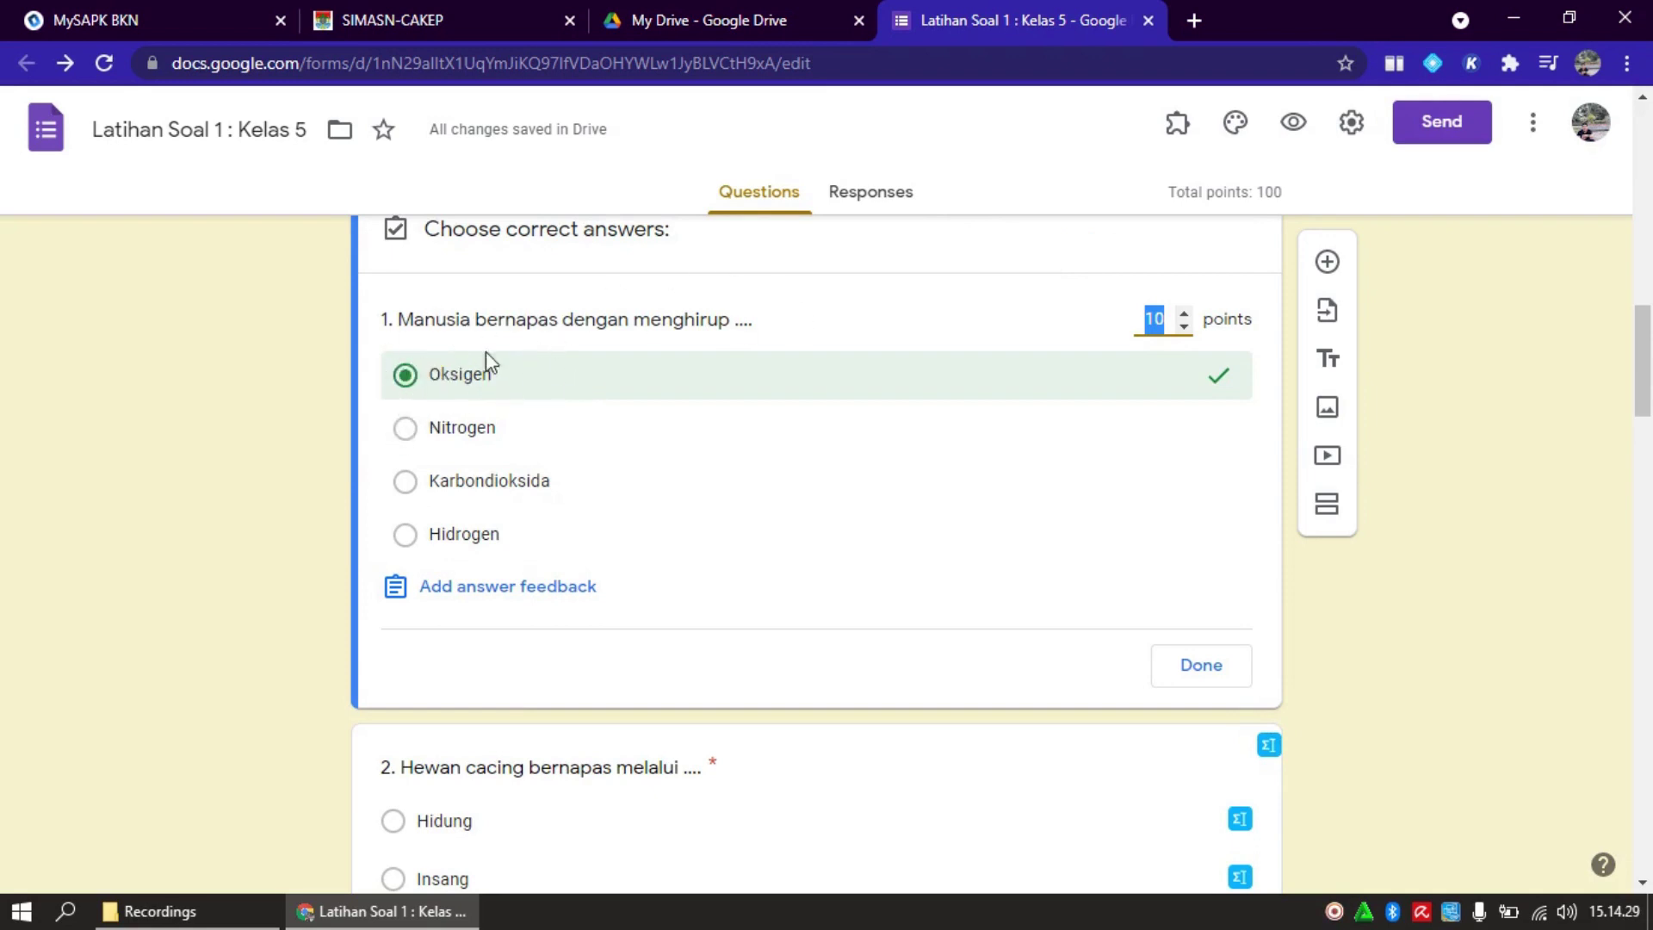
pyautogui.click(405, 428)
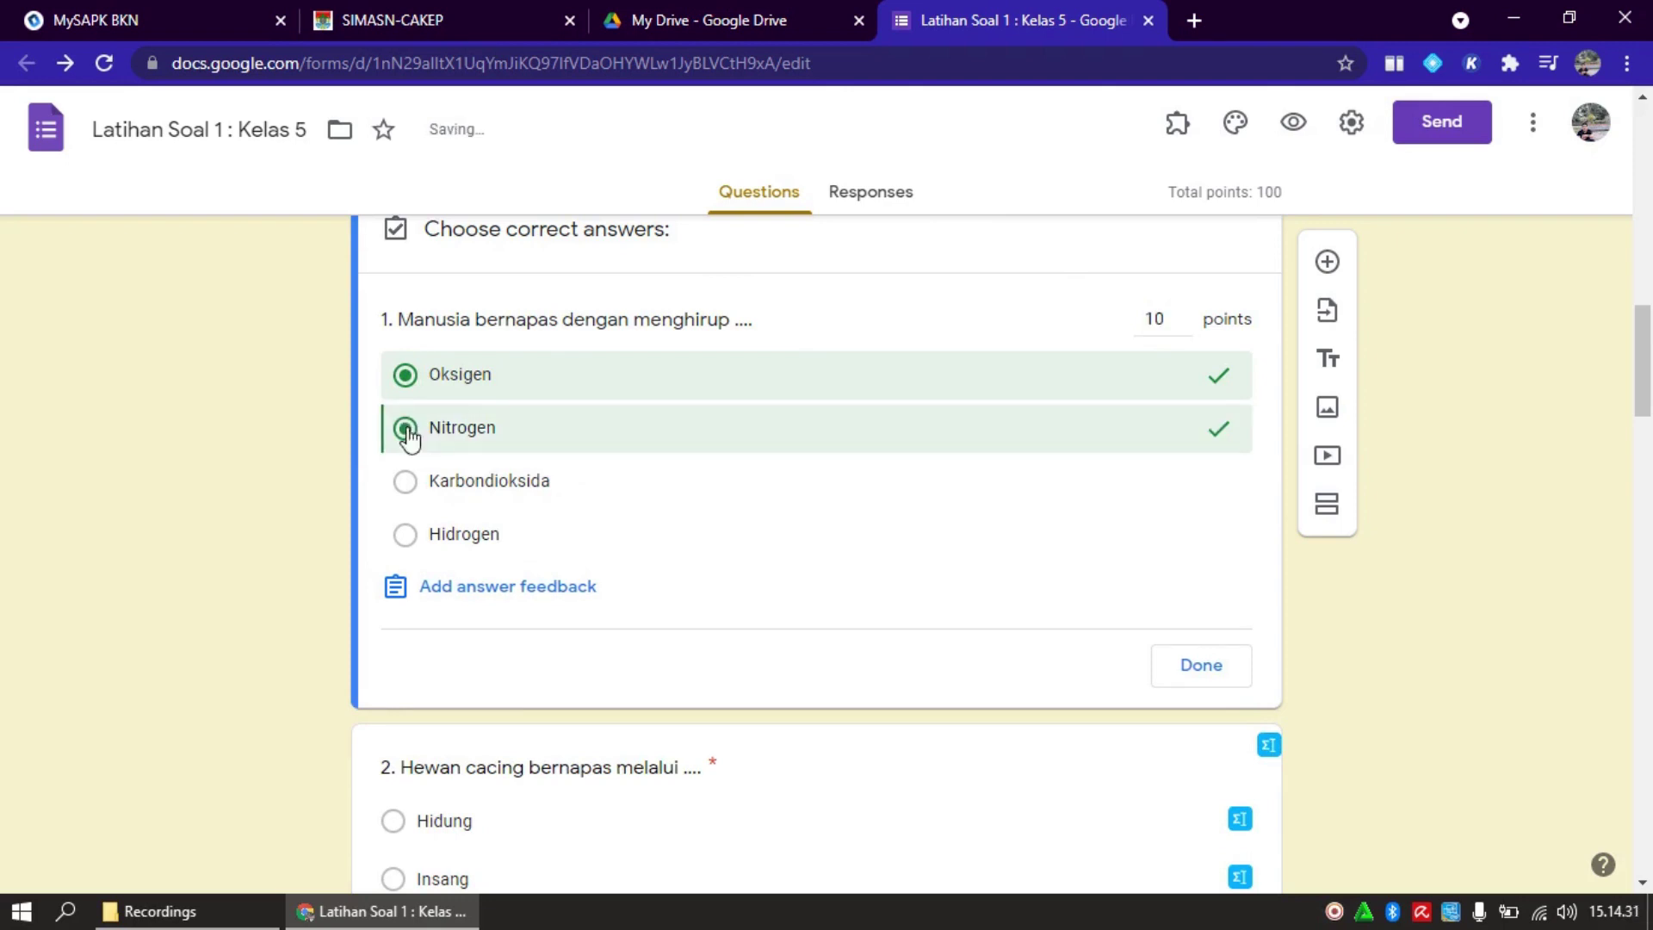
pyautogui.click(405, 483)
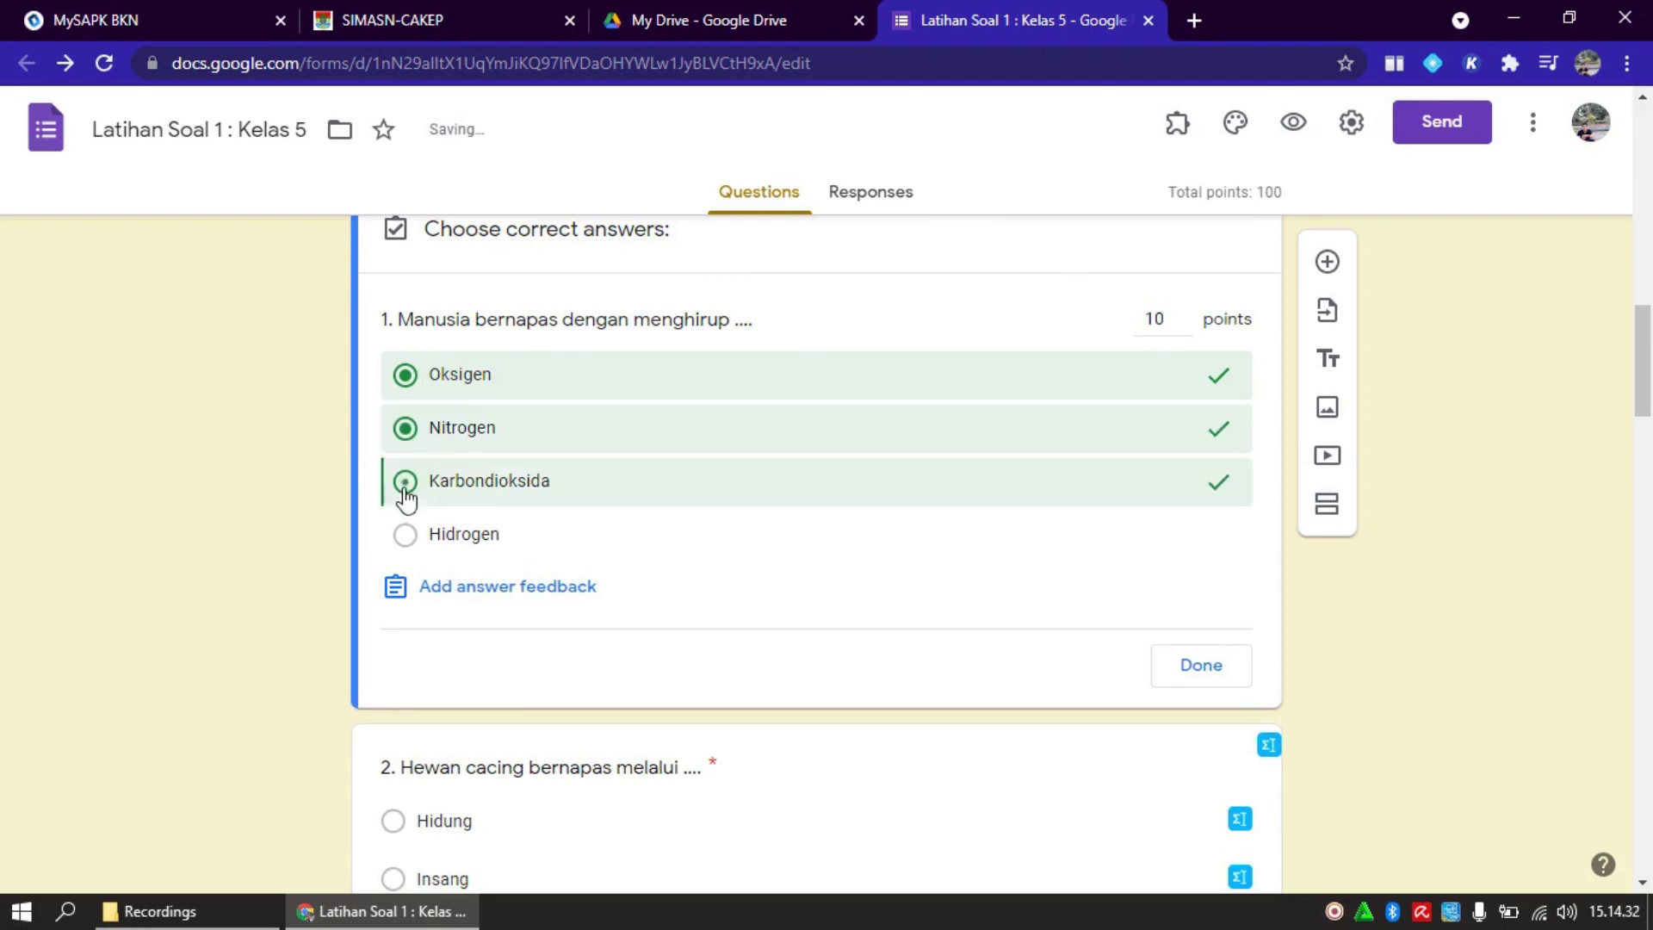
pyautogui.click(406, 377)
pyautogui.click(405, 428)
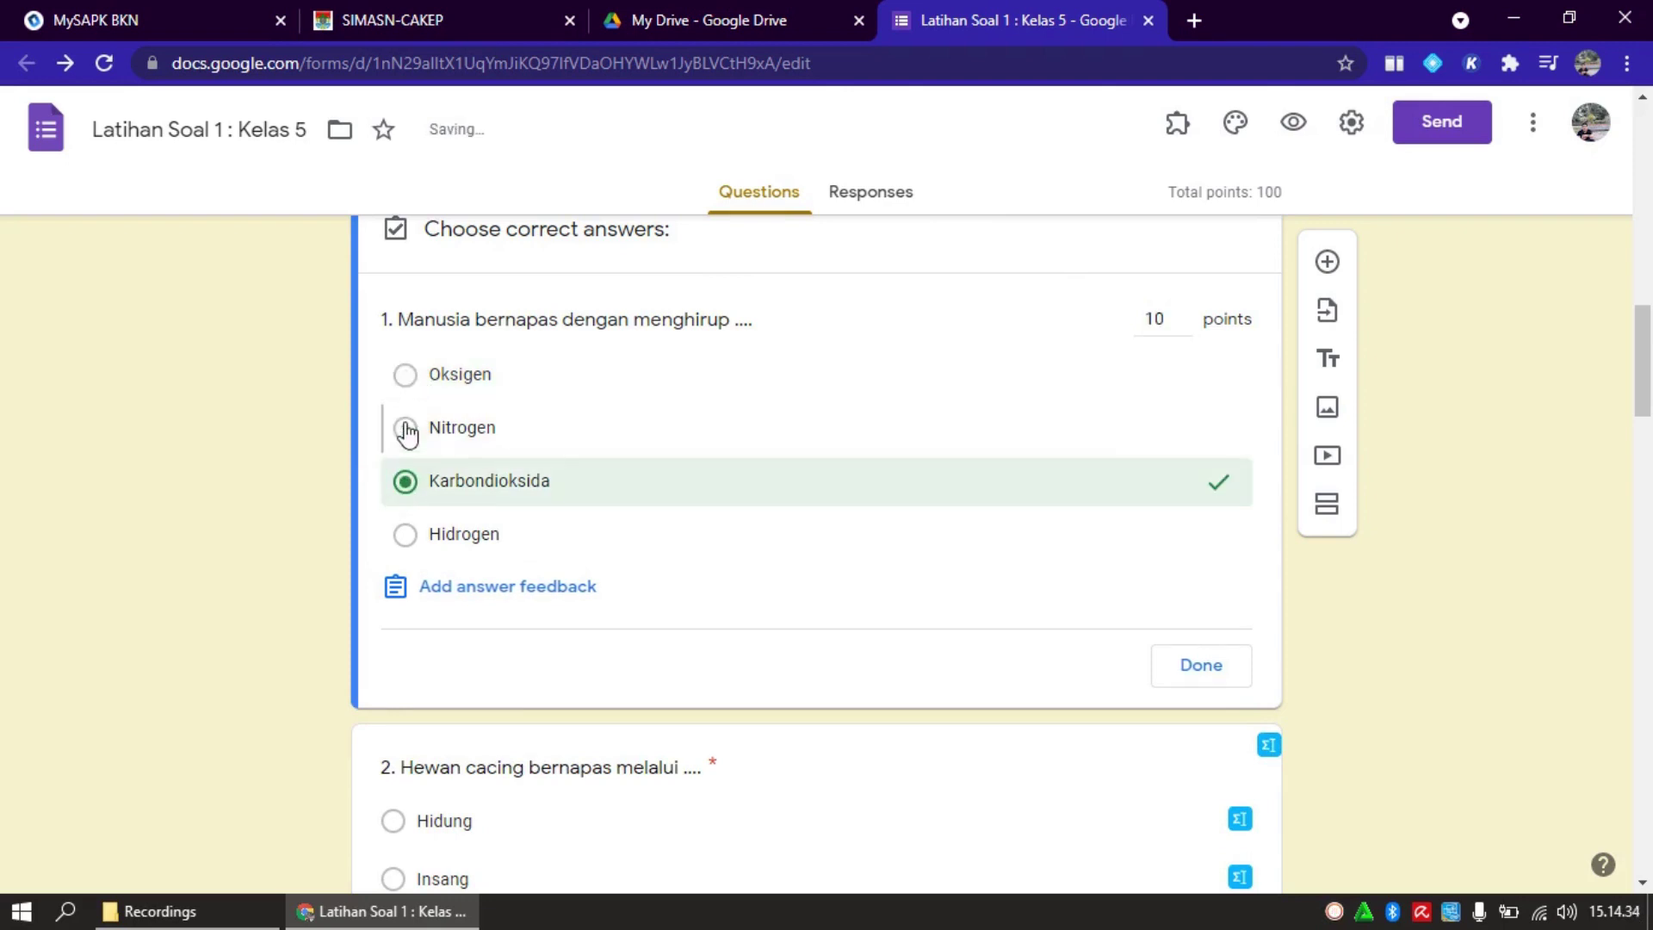
pyautogui.click(405, 482)
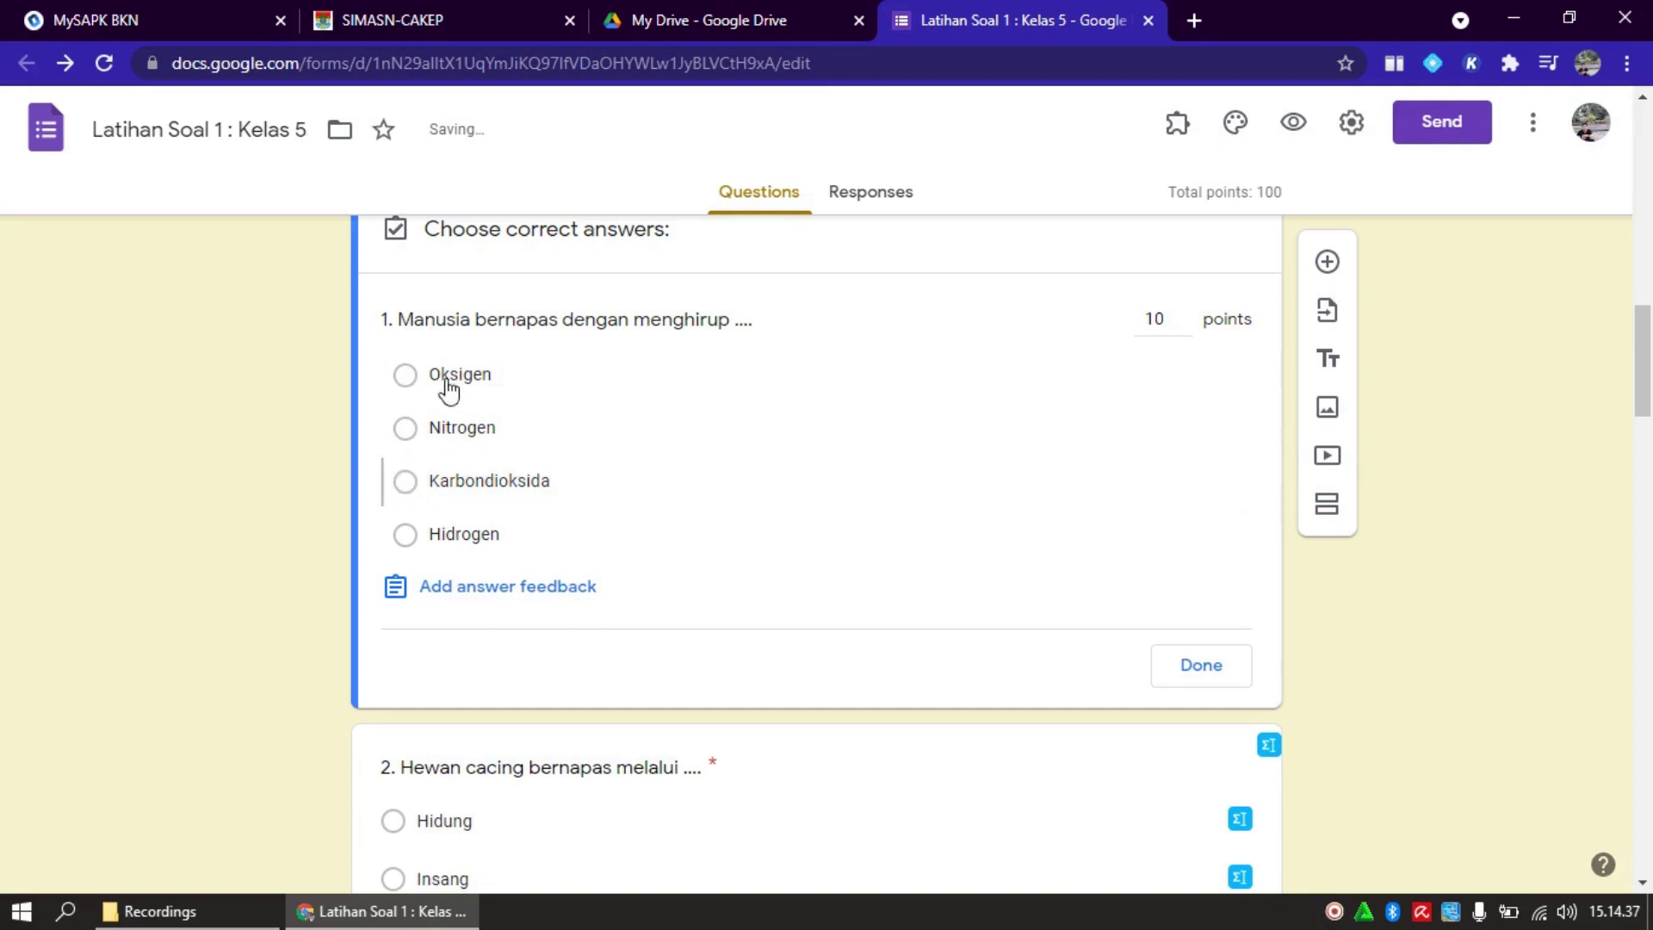
pyautogui.click(405, 377)
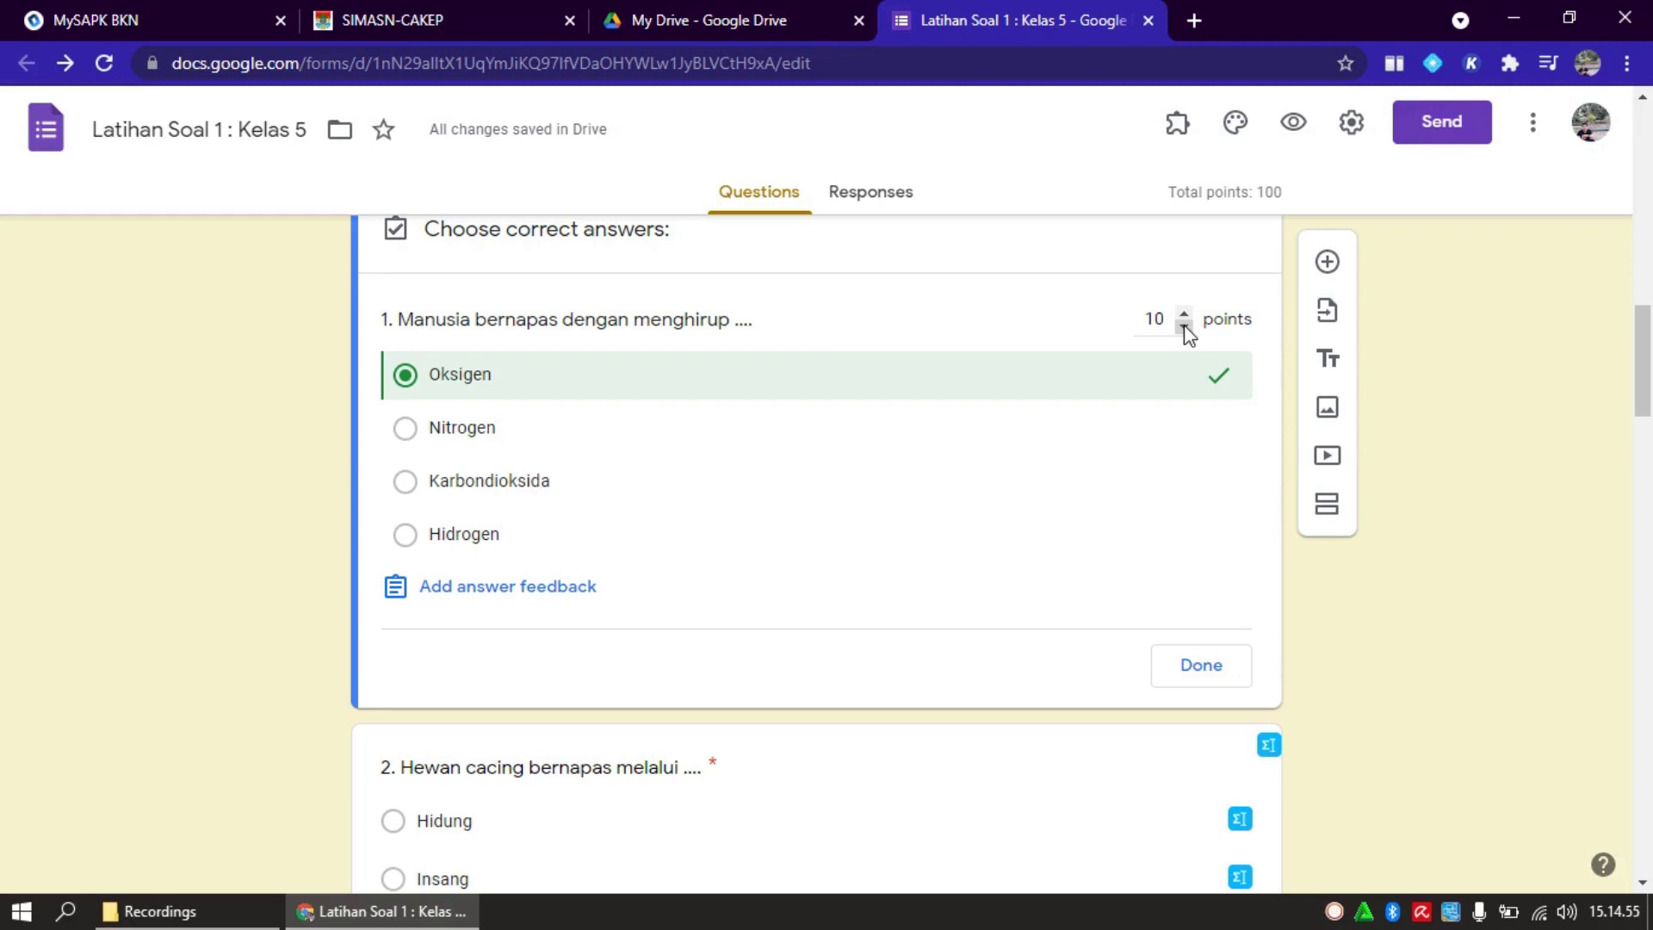
# Set question 1's points back to 10 and confirm the answer key
pyautogui.doubleClick(1185, 328)
pyautogui.doubleClick(1184, 326)
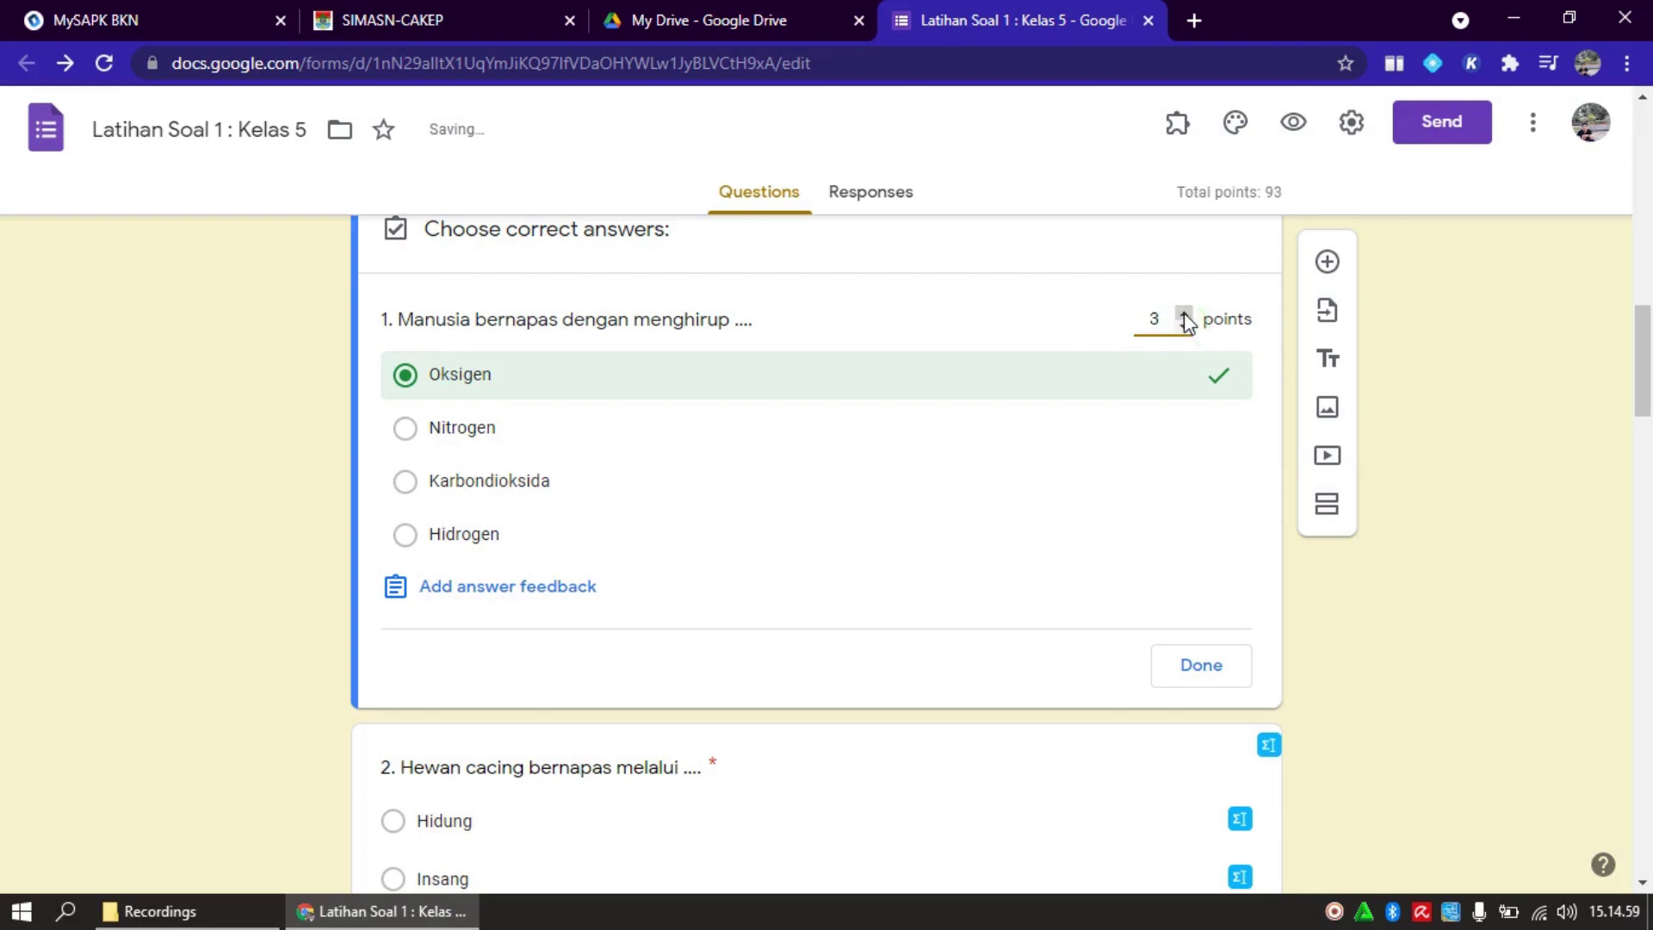
pyautogui.click(1185, 313)
pyautogui.click(1185, 312)
pyautogui.click(1185, 312)
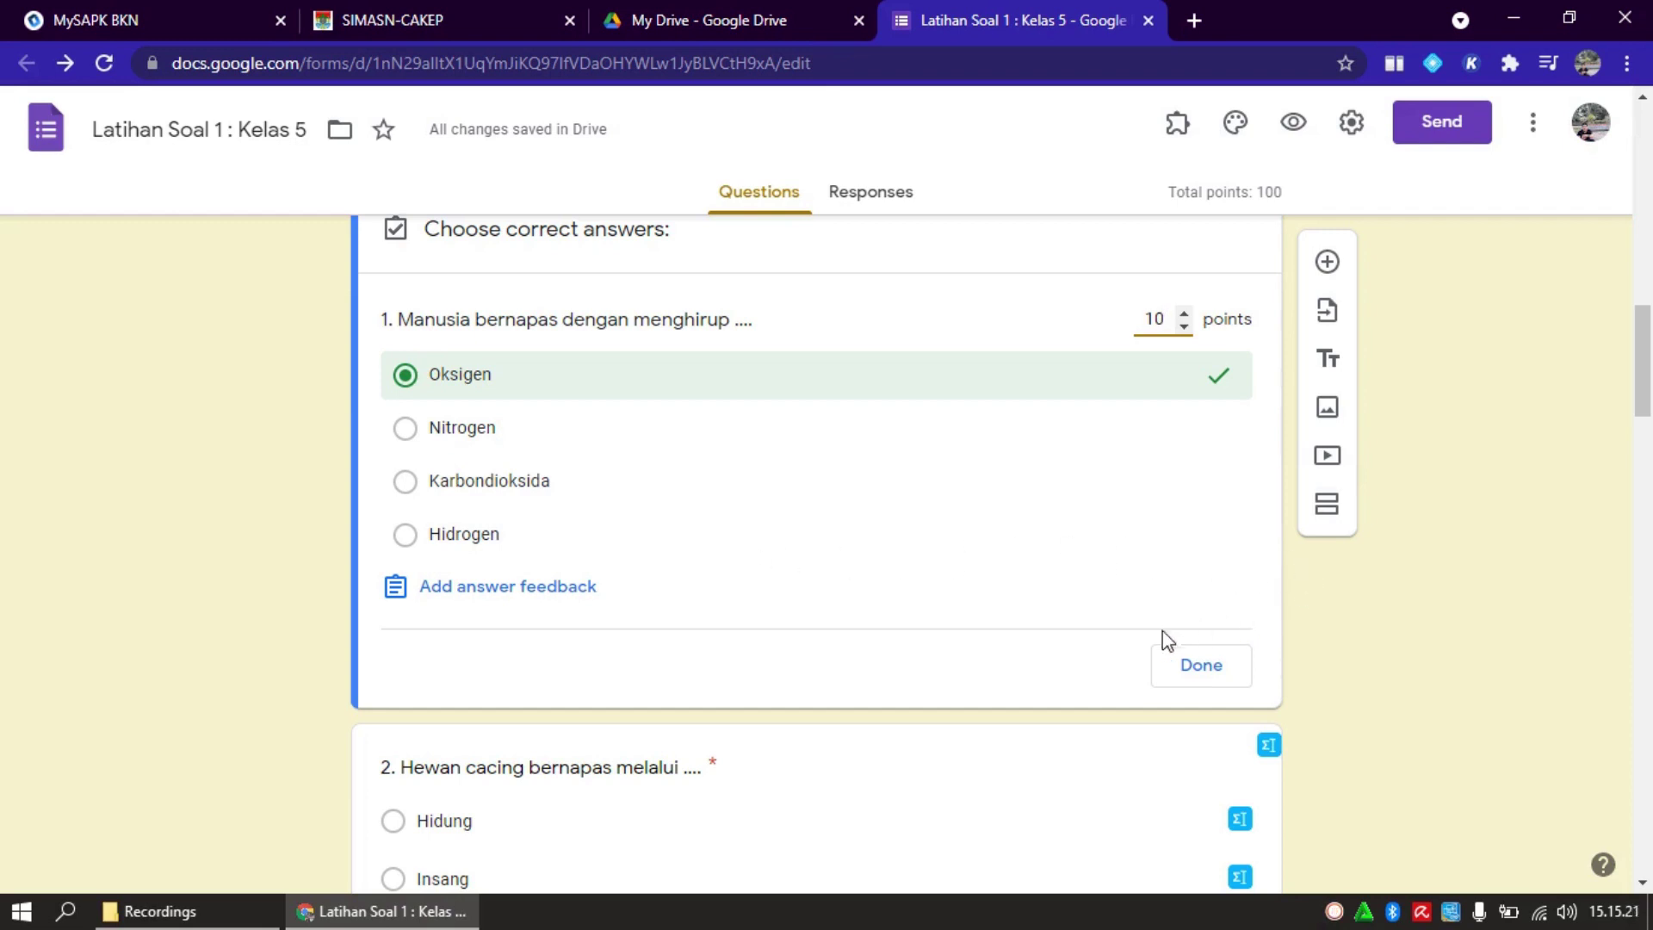
pyautogui.click(1199, 680)
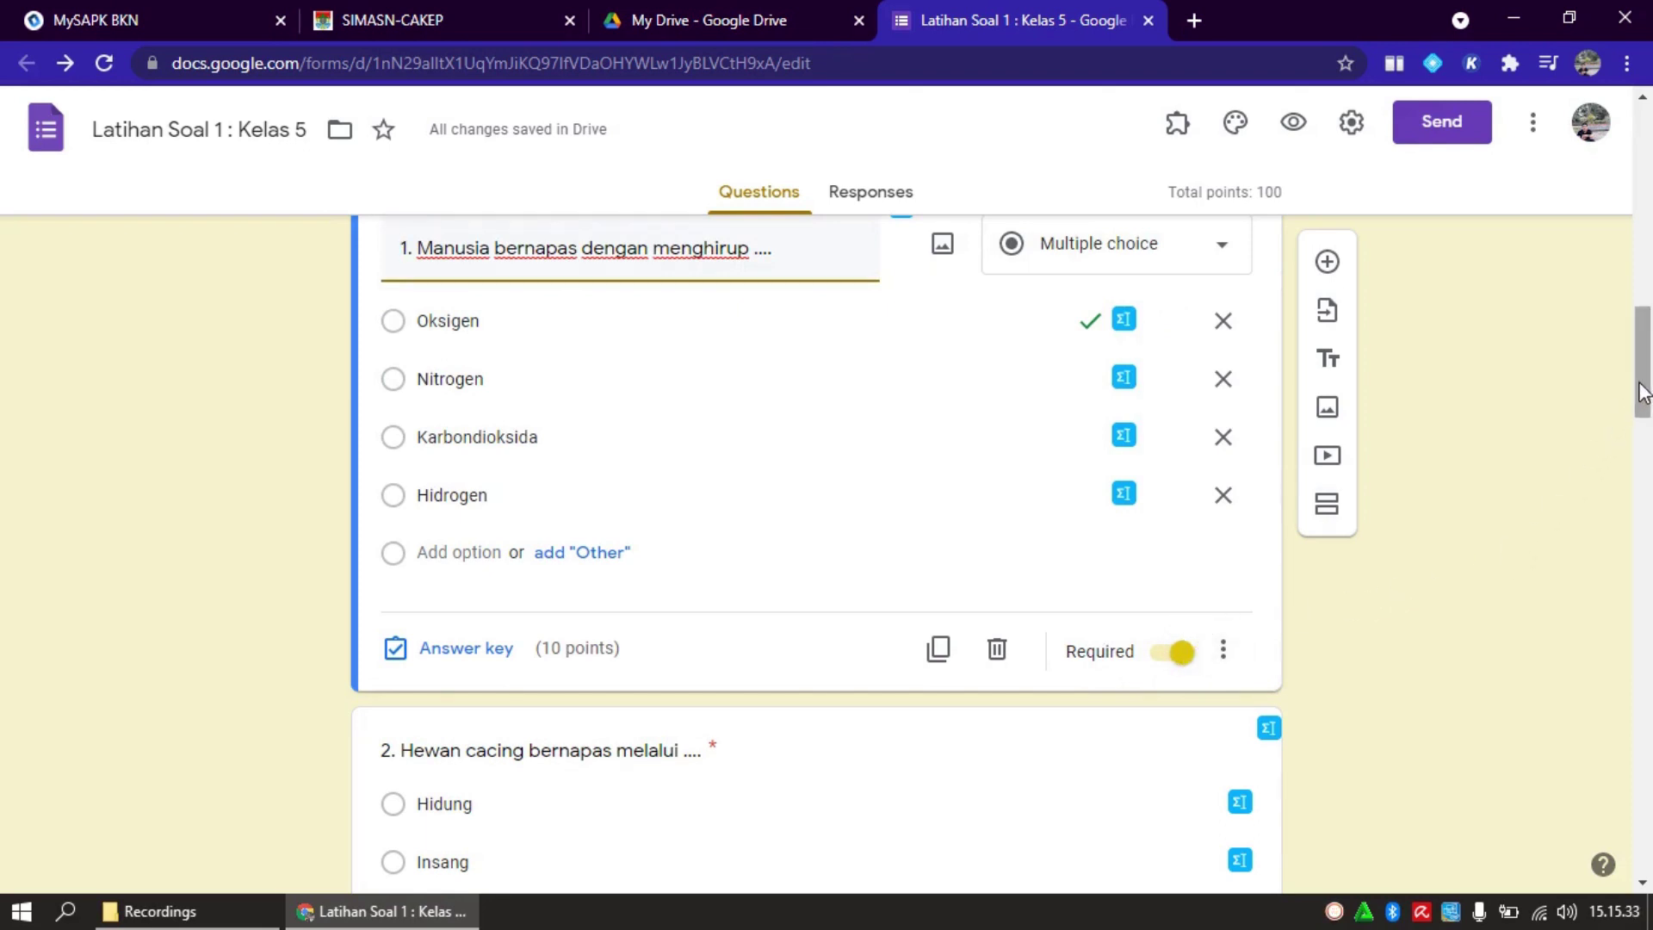
# Scroll down to question 4 with the fish gill diagram and open it for editing
pyautogui.moveTo(1643, 392); pyautogui.dragTo(1642, 557)
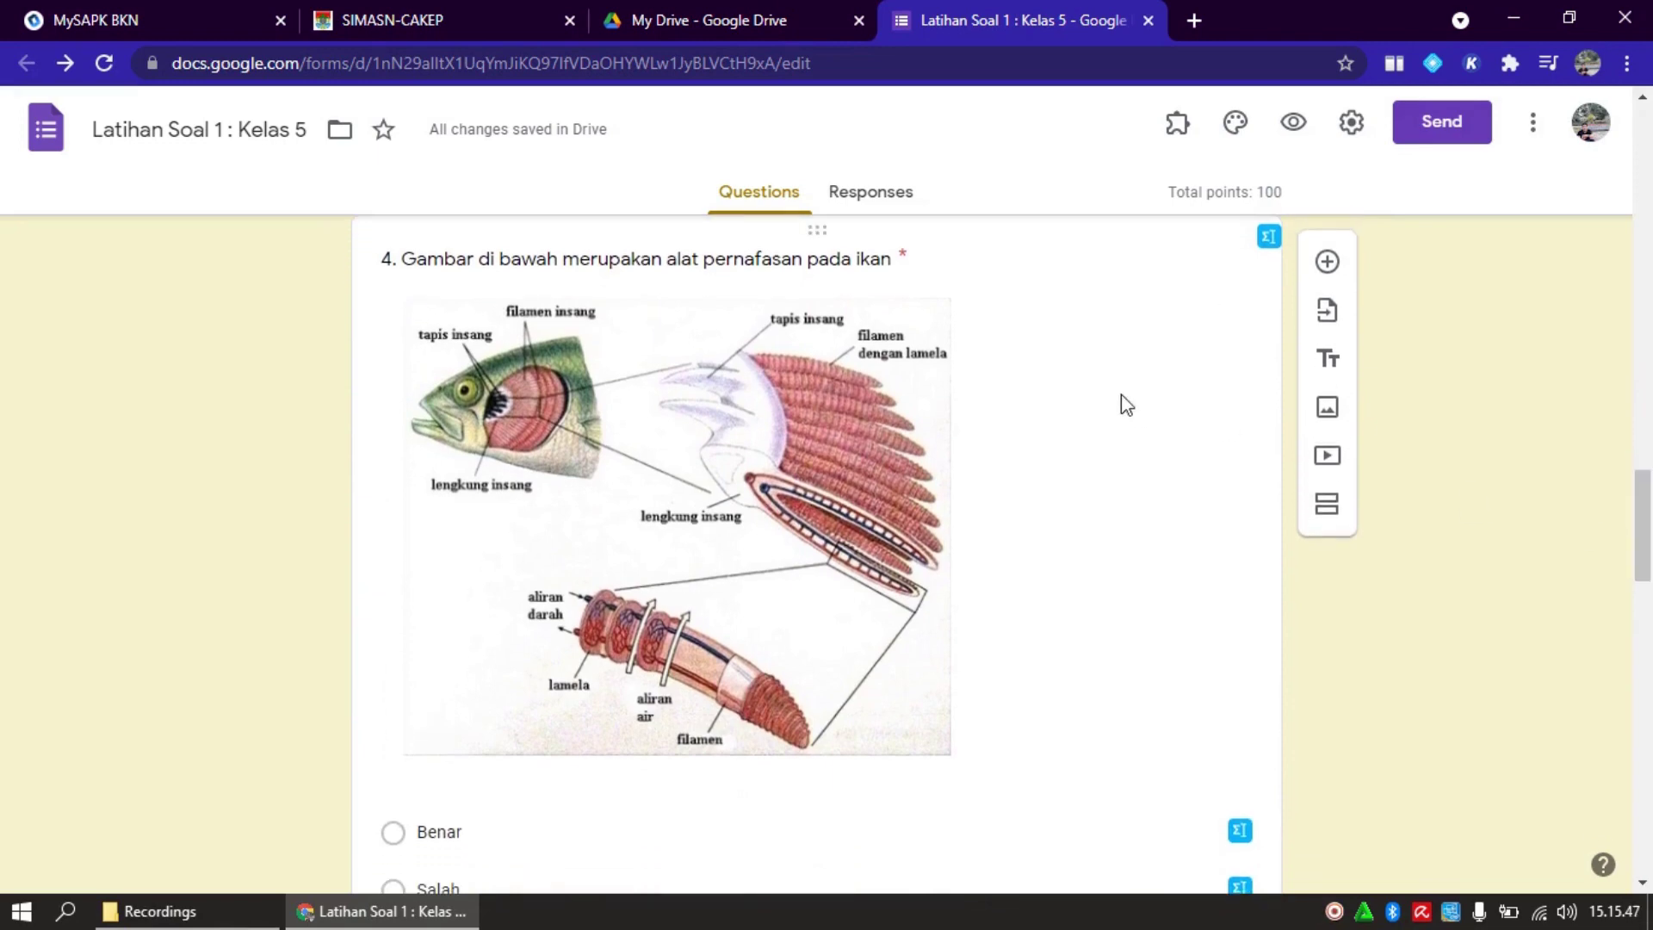
pyautogui.click(1052, 405)
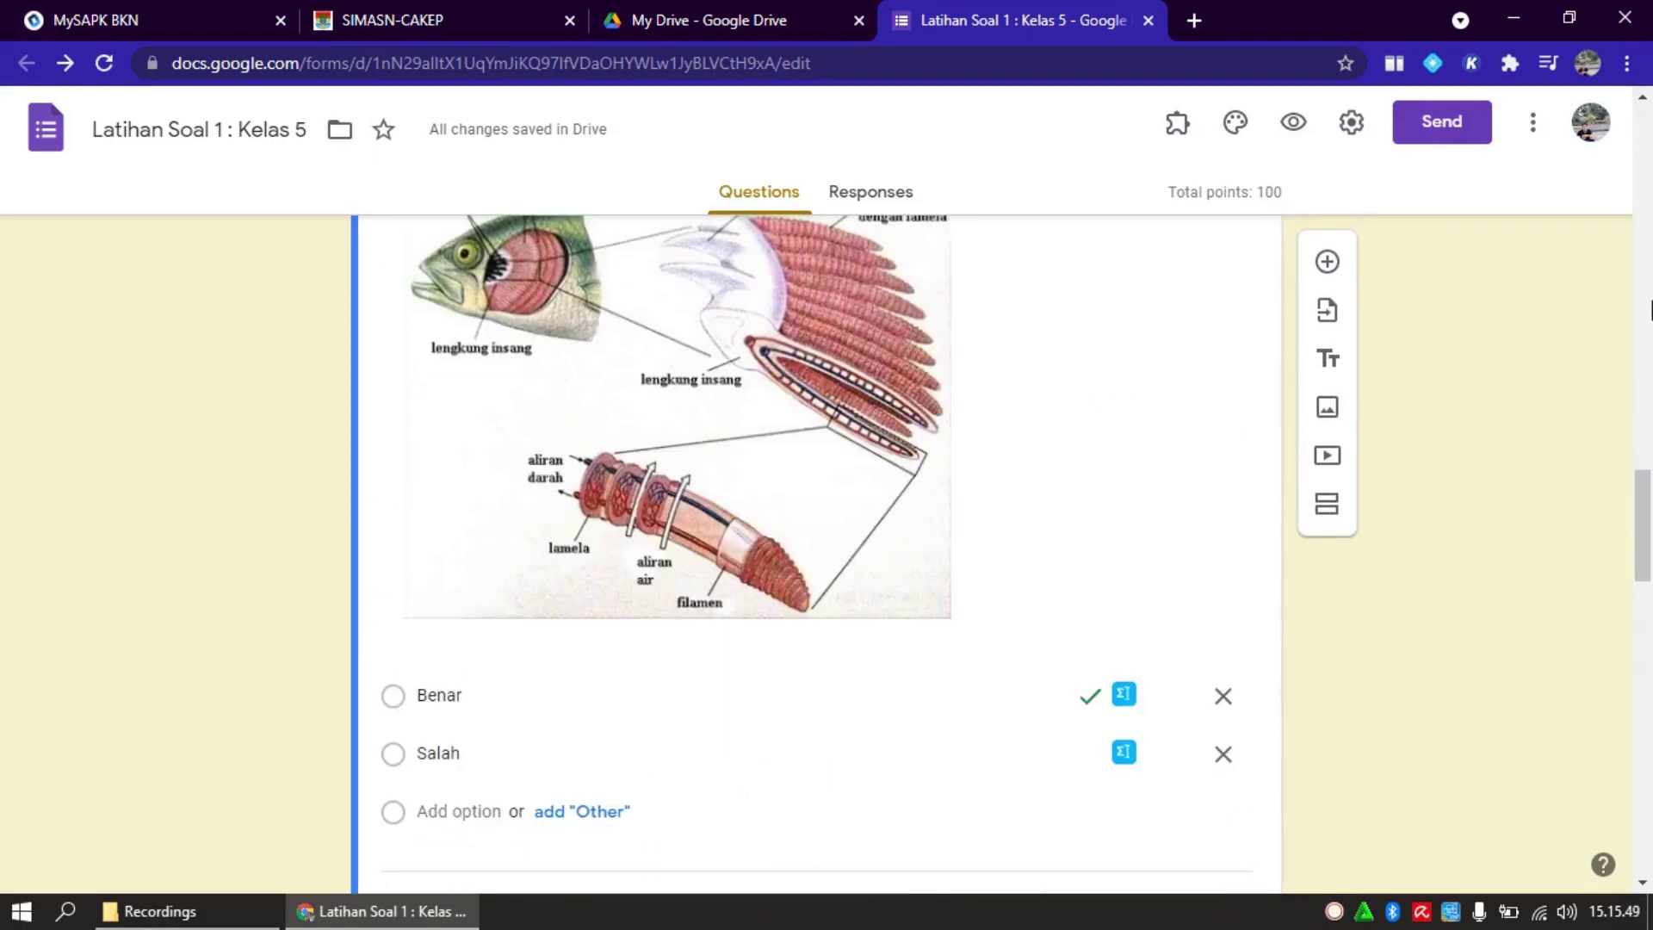
pyautogui.moveTo(1641, 480); pyautogui.dragTo(1643, 456)
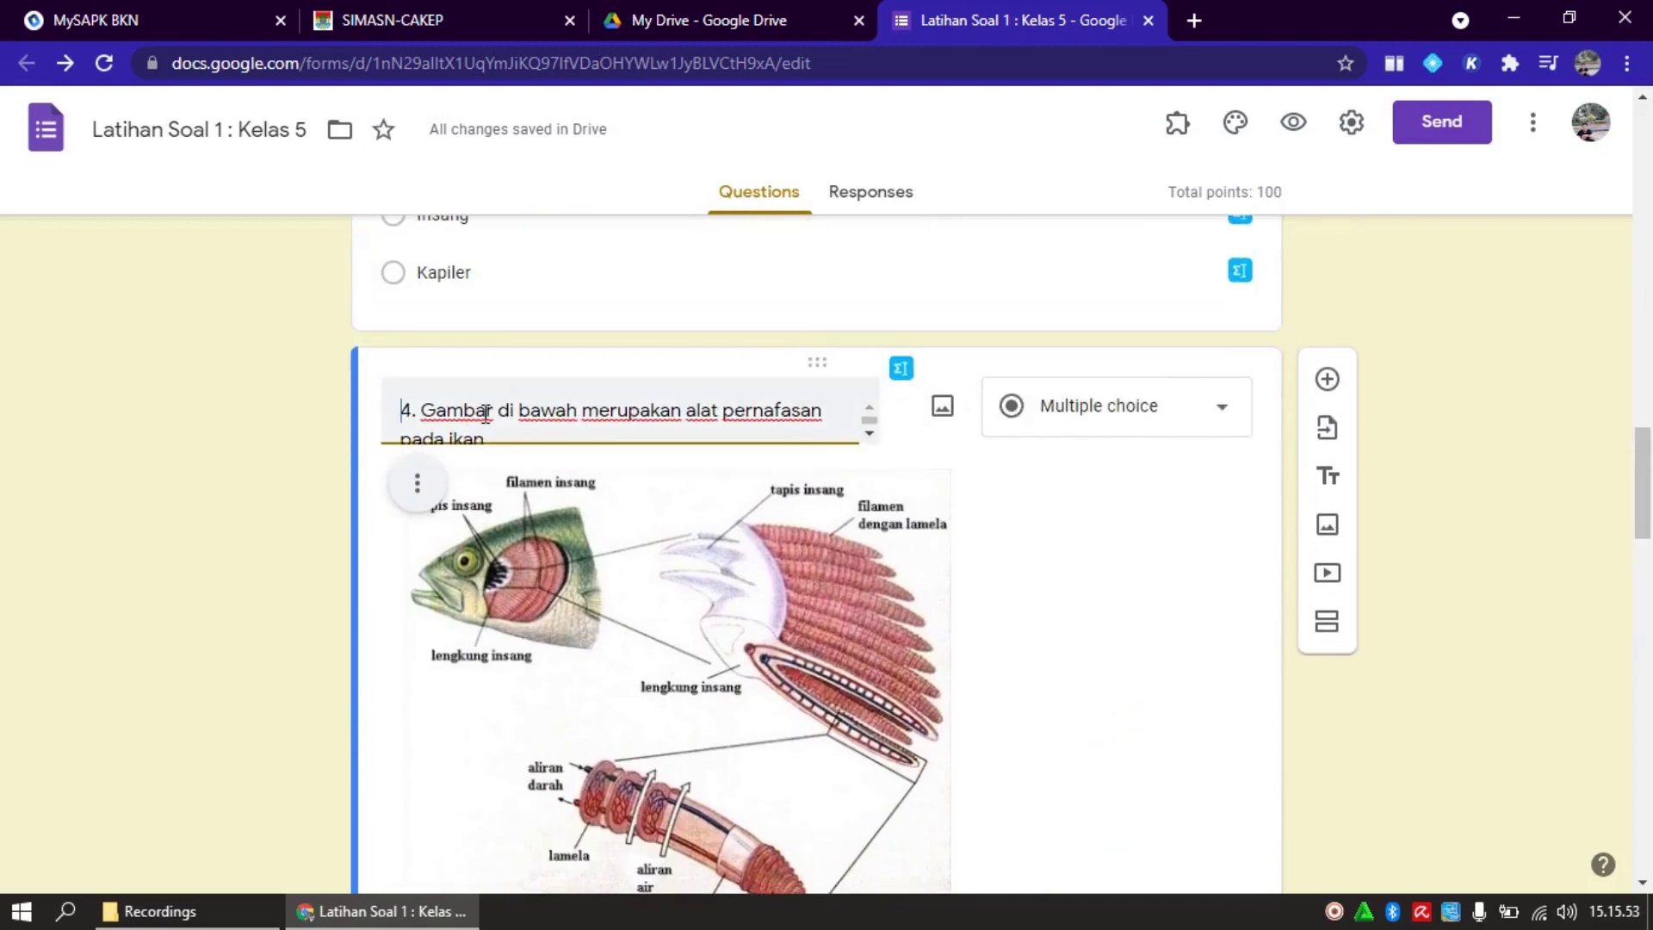
# Remove the old gill diagram from question 4 and select the question title
pyautogui.click(422, 483)
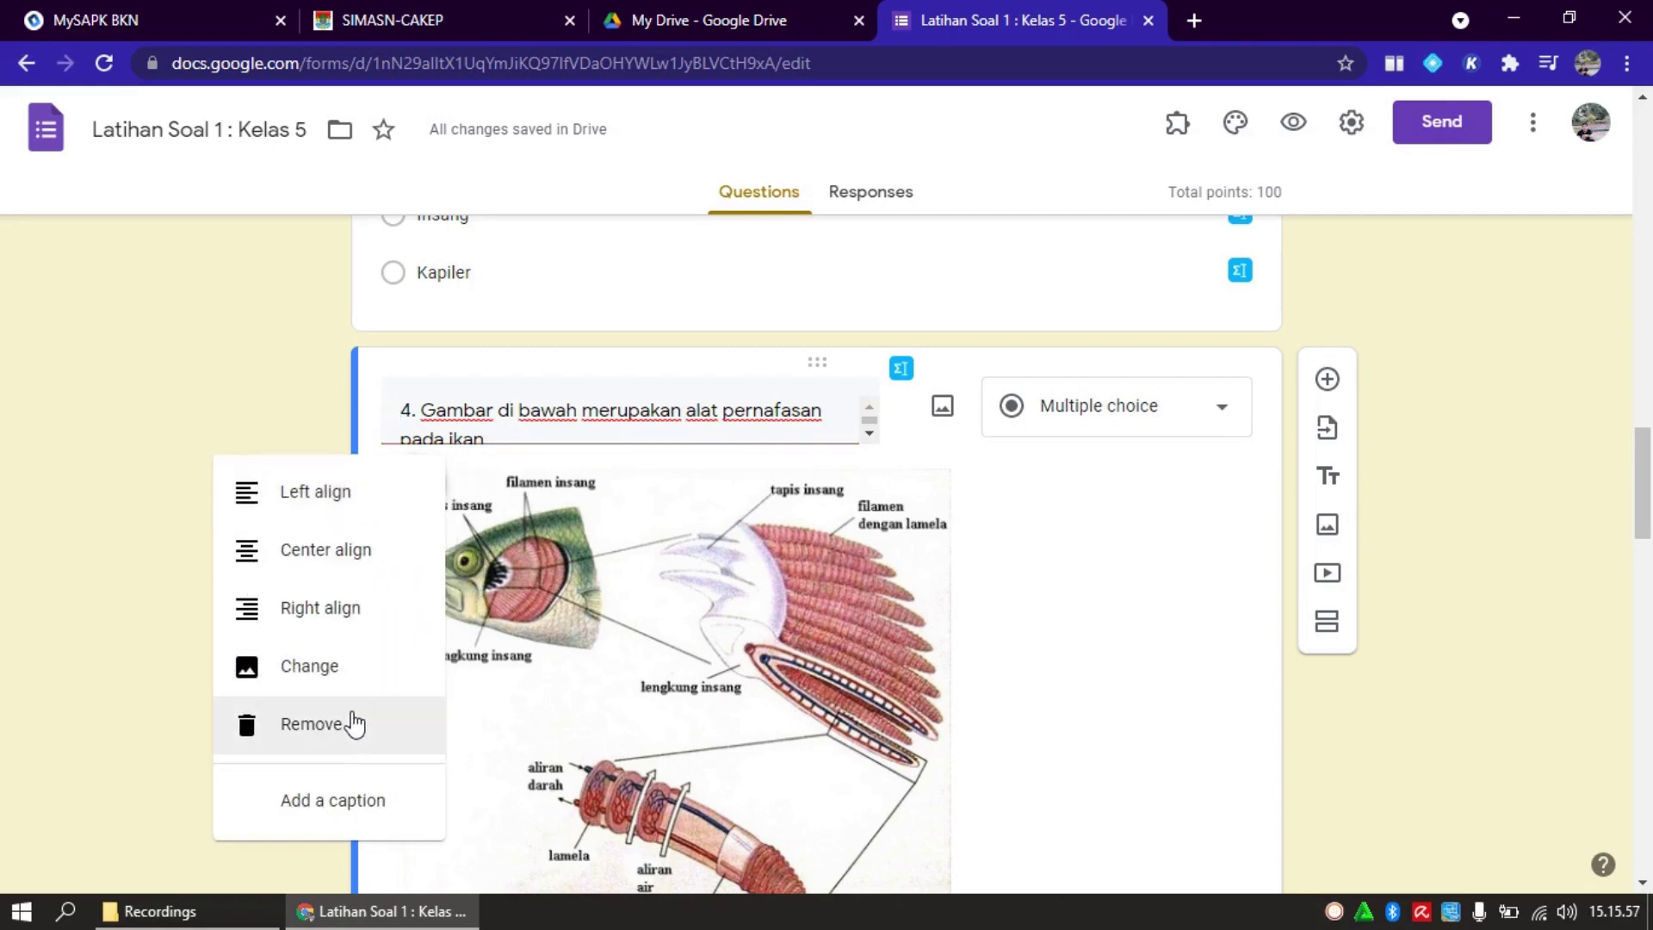
pyautogui.click(344, 724)
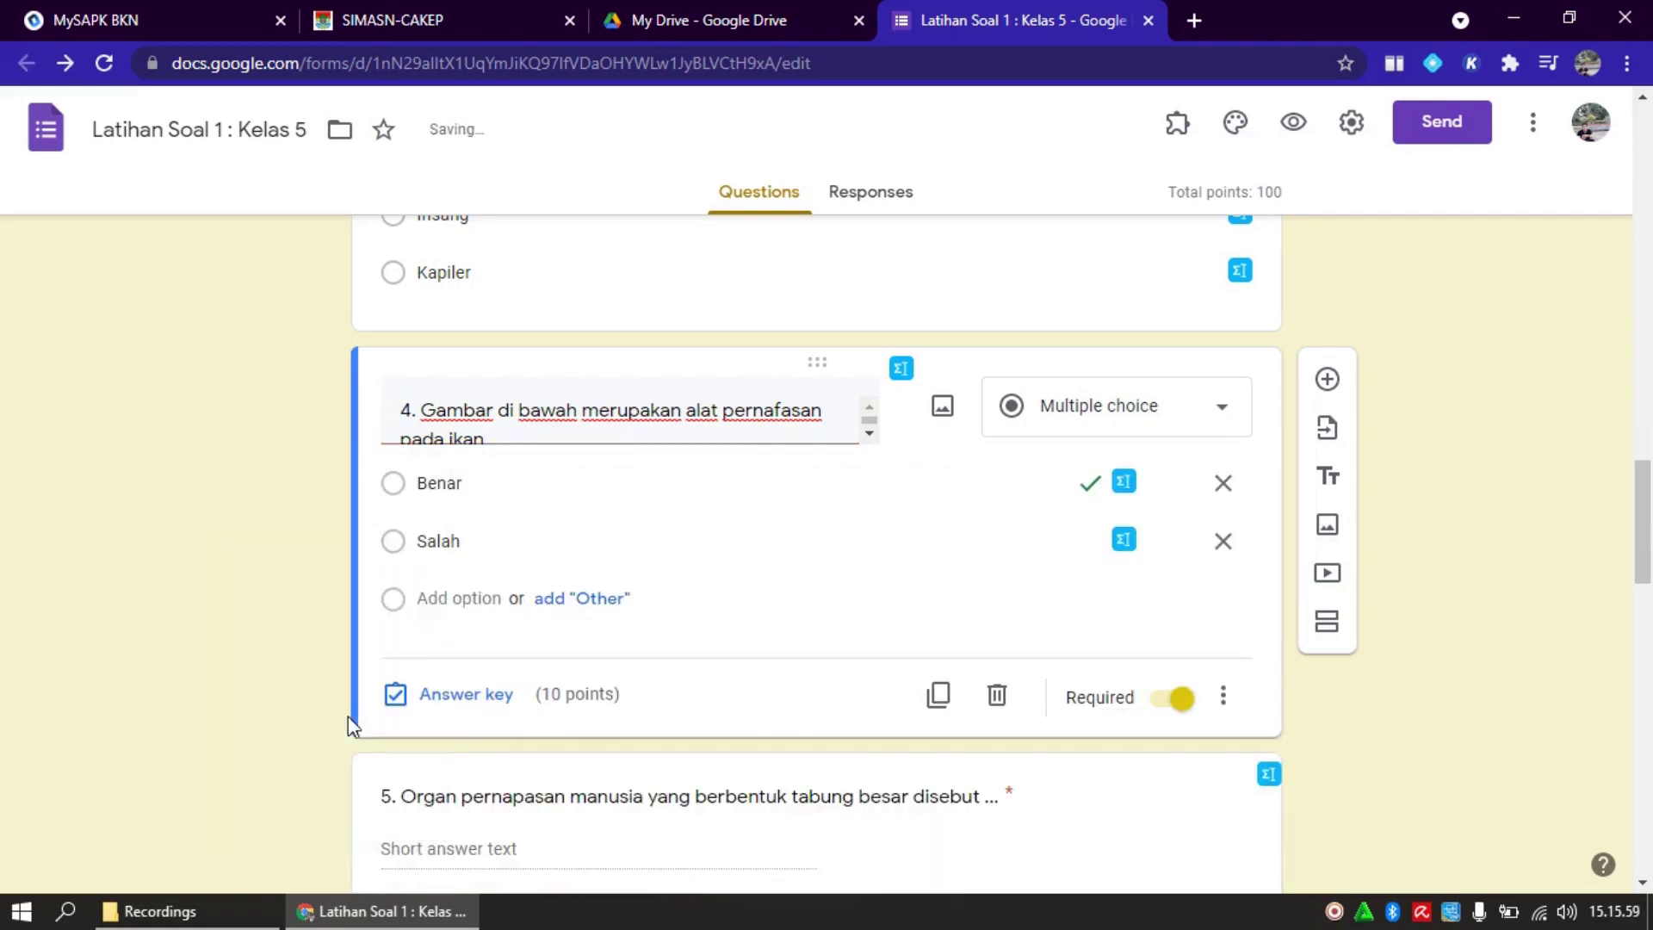
pyautogui.tripleClick(835, 417)
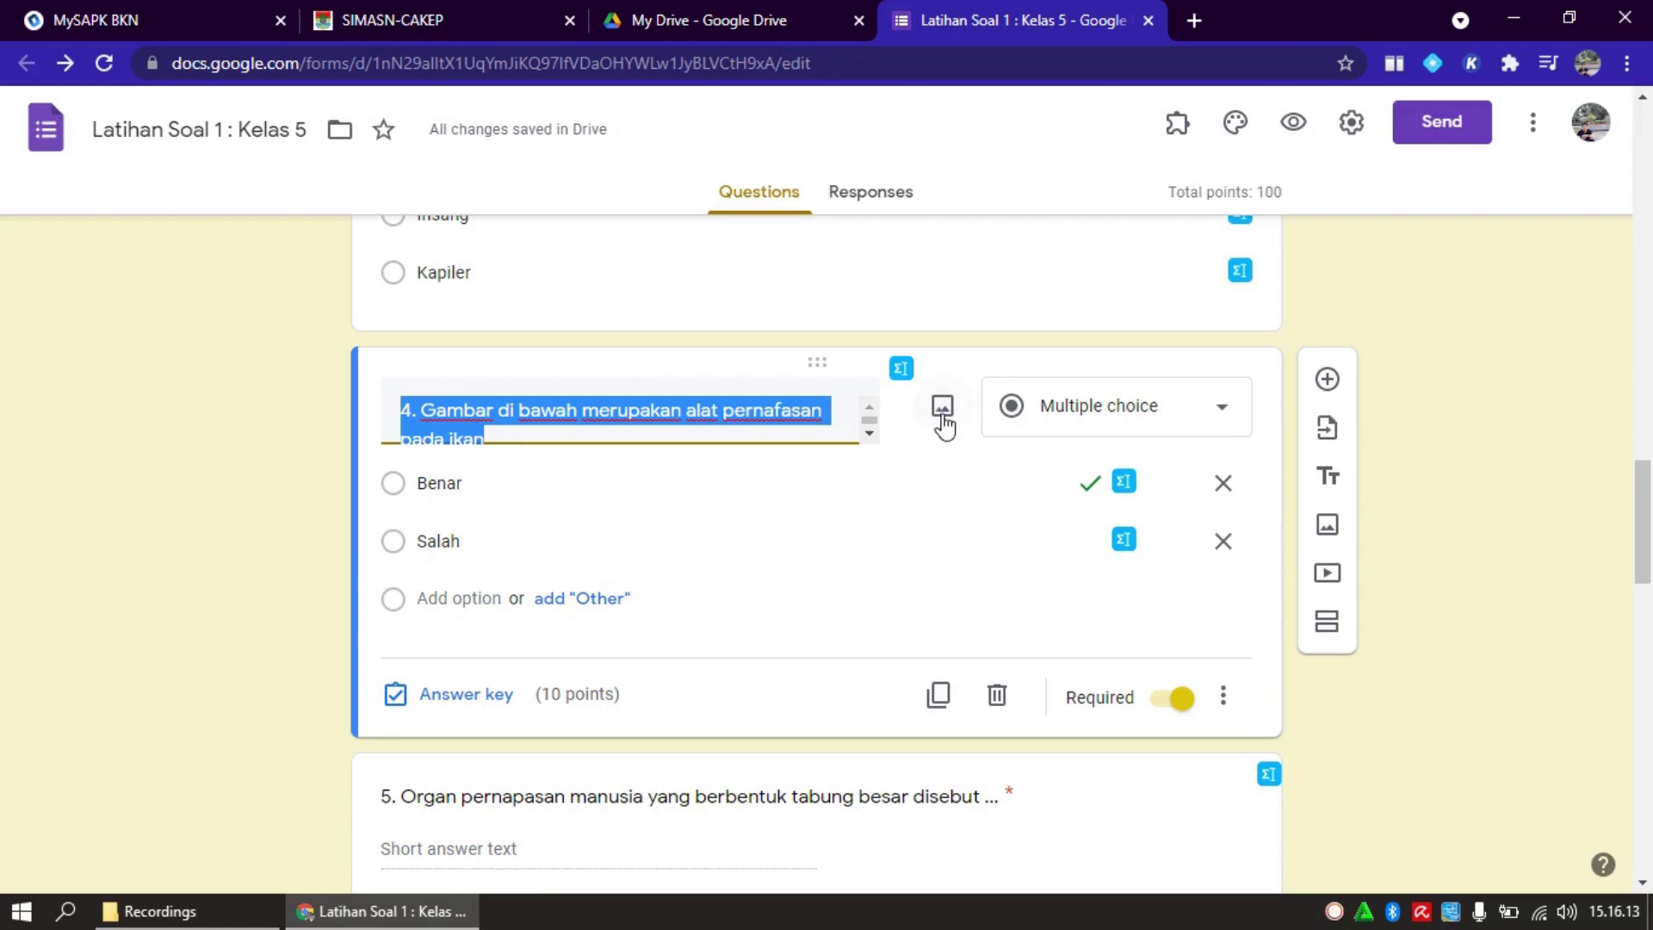
# Upload the 'insang ikan' picture from the Pictures folder as question 4's image
pyautogui.click(943, 409)
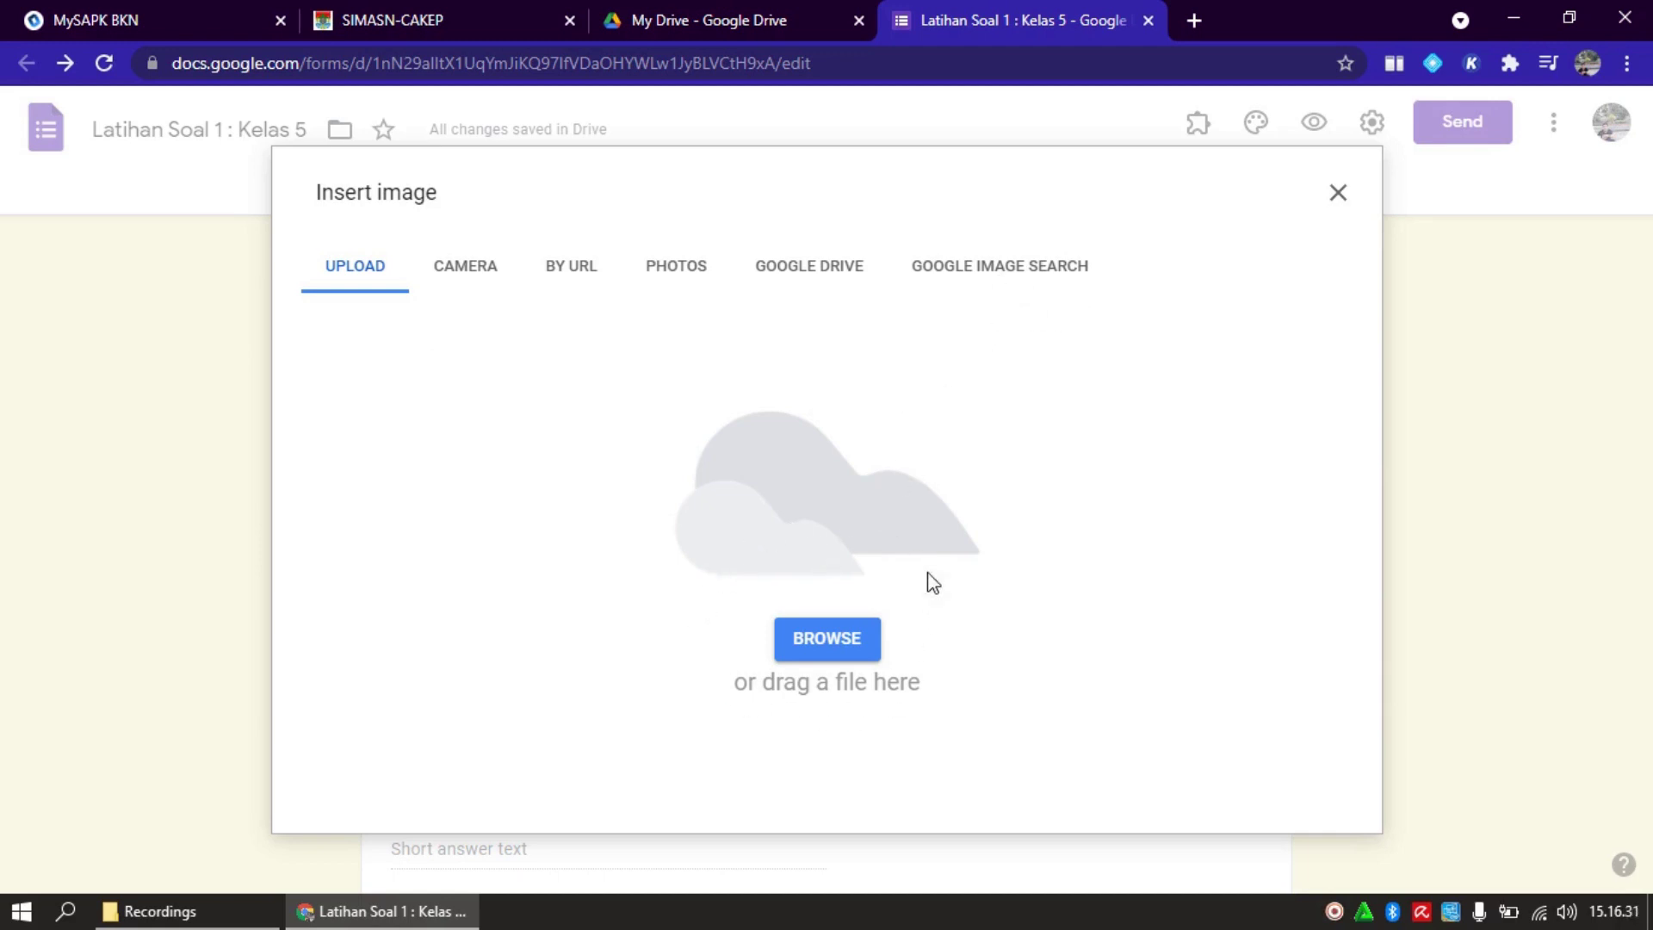
pyautogui.click(835, 644)
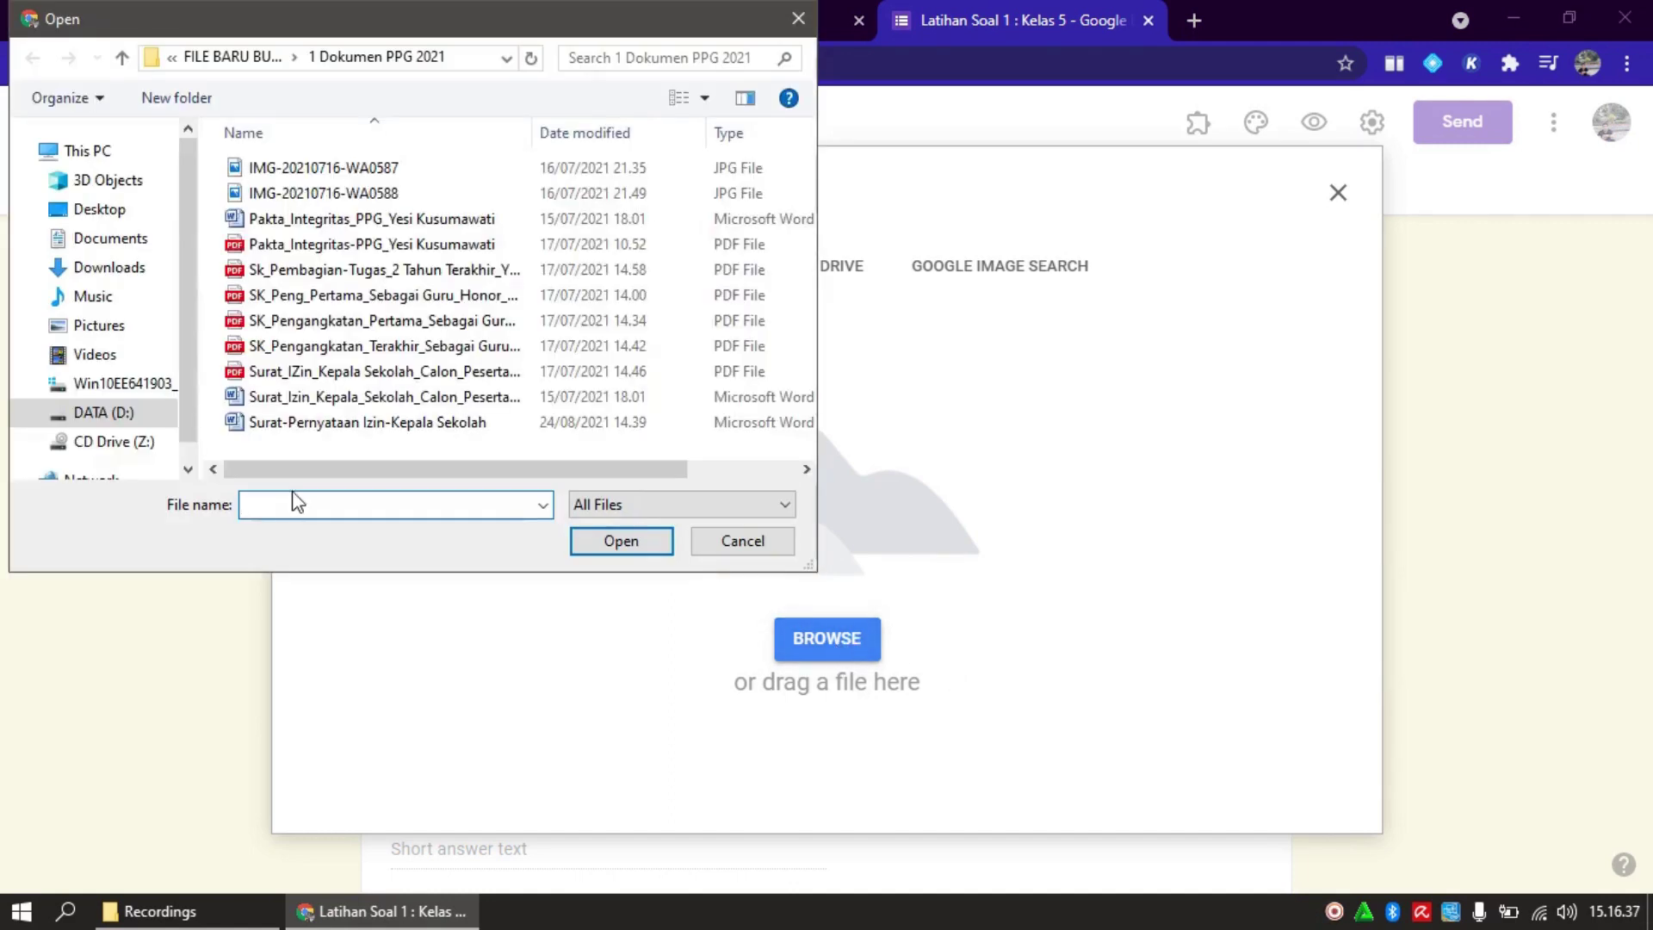
pyautogui.click(90, 331)
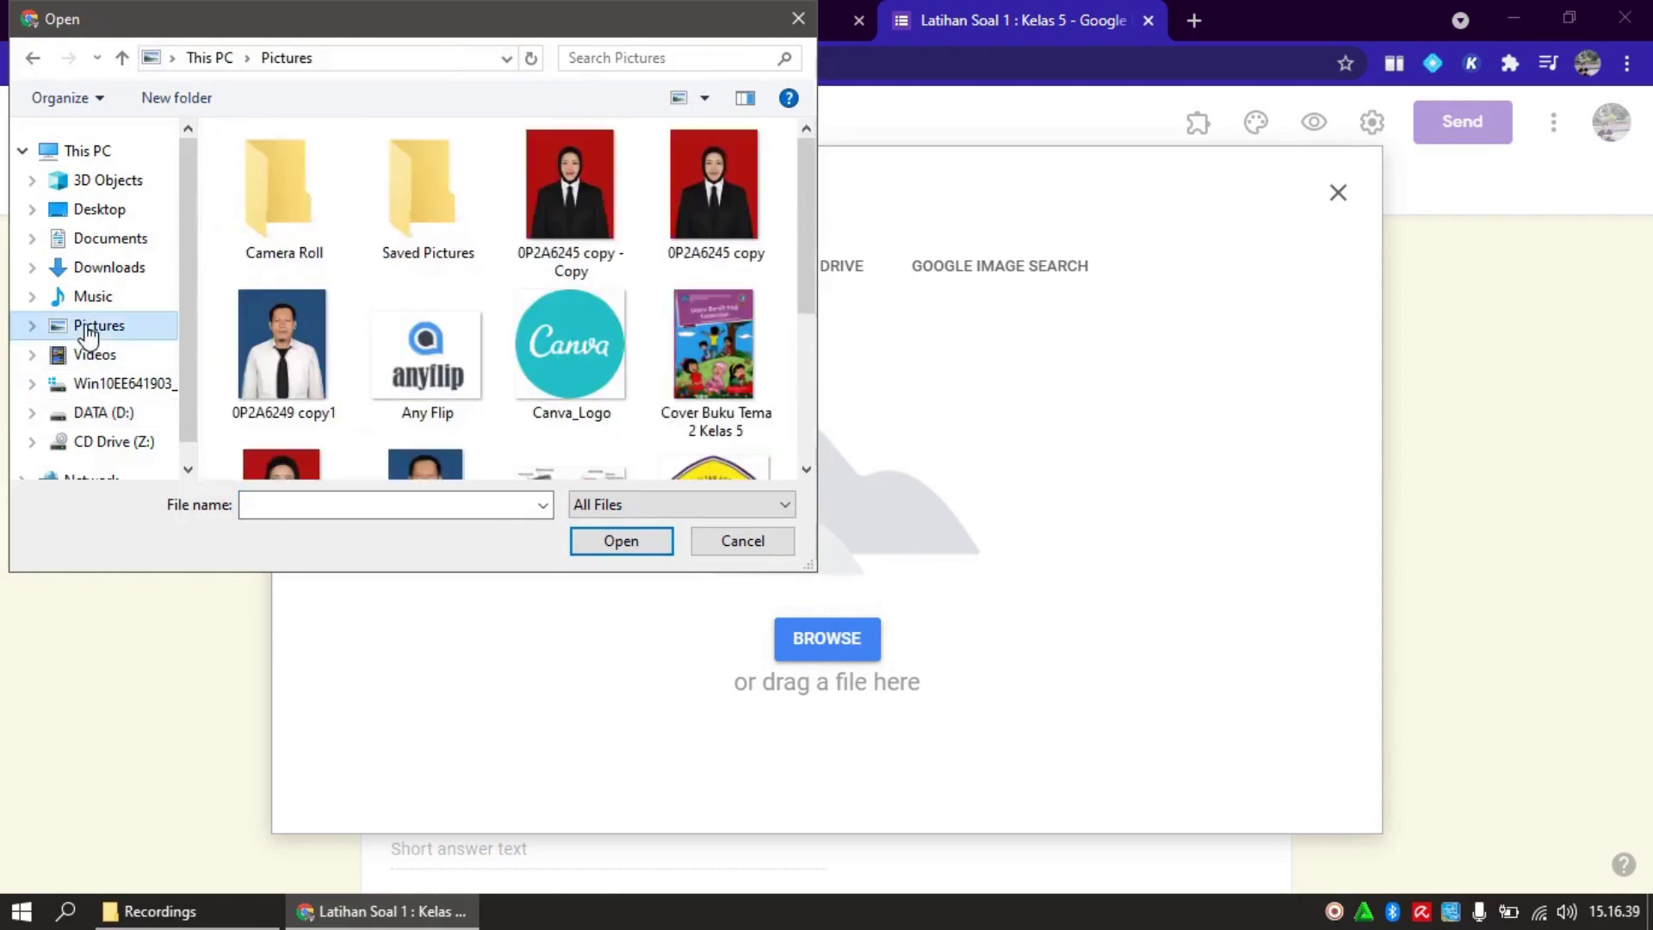
pyautogui.moveTo(811, 225); pyautogui.dragTo(808, 341)
pyautogui.click(570, 294)
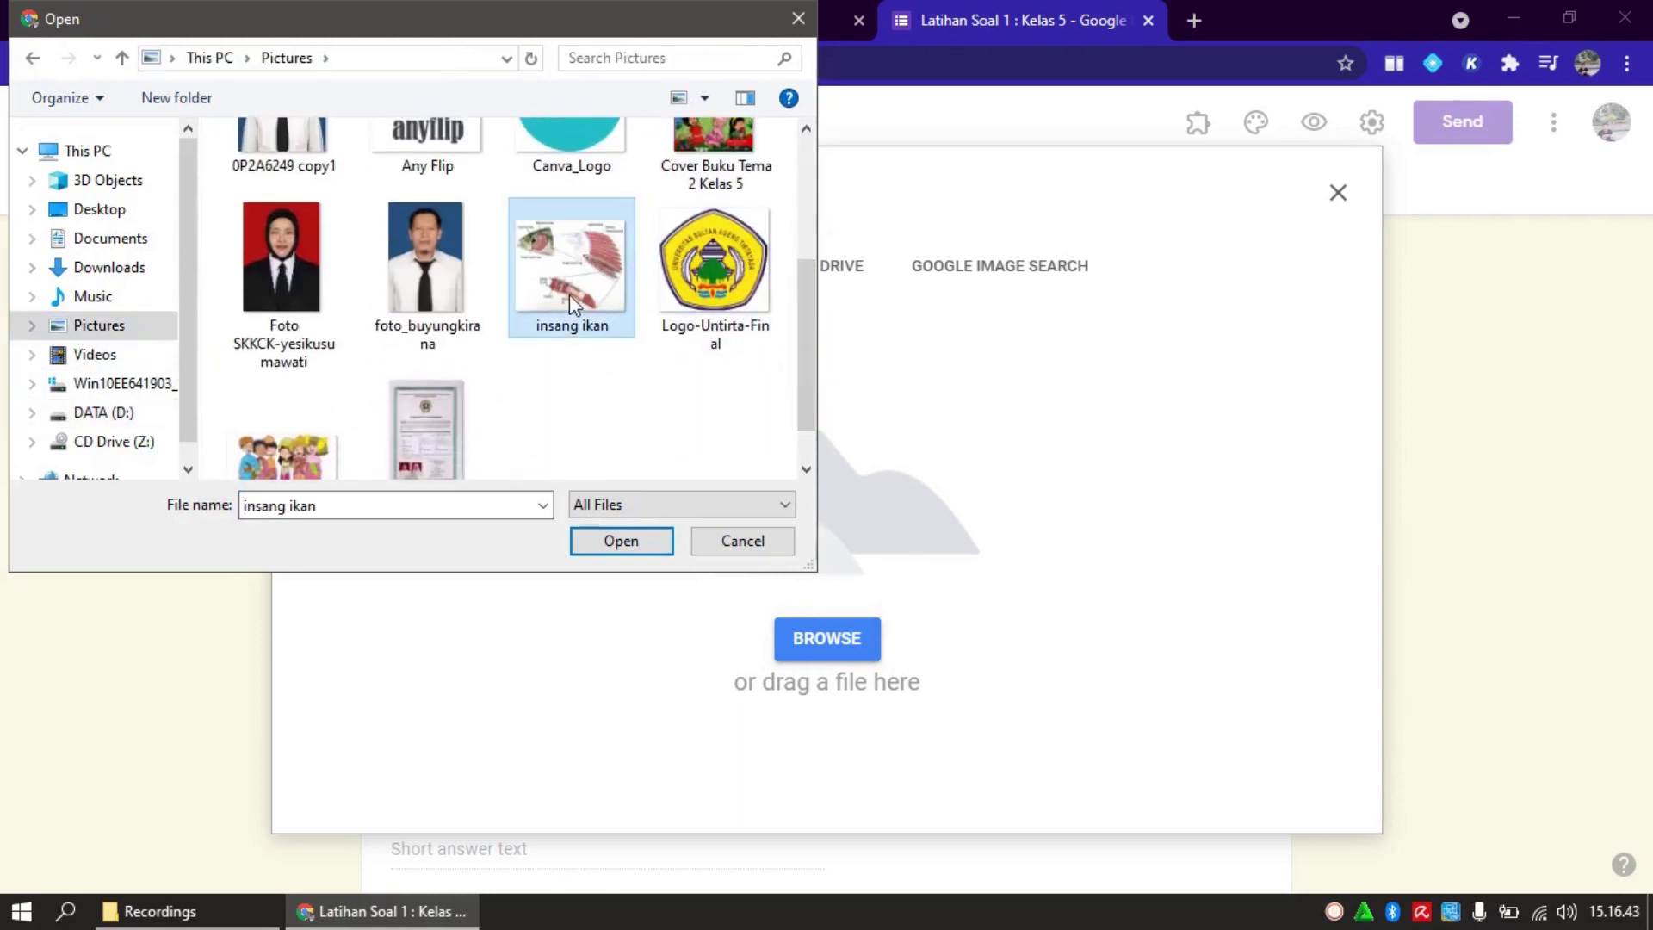
pyautogui.click(621, 543)
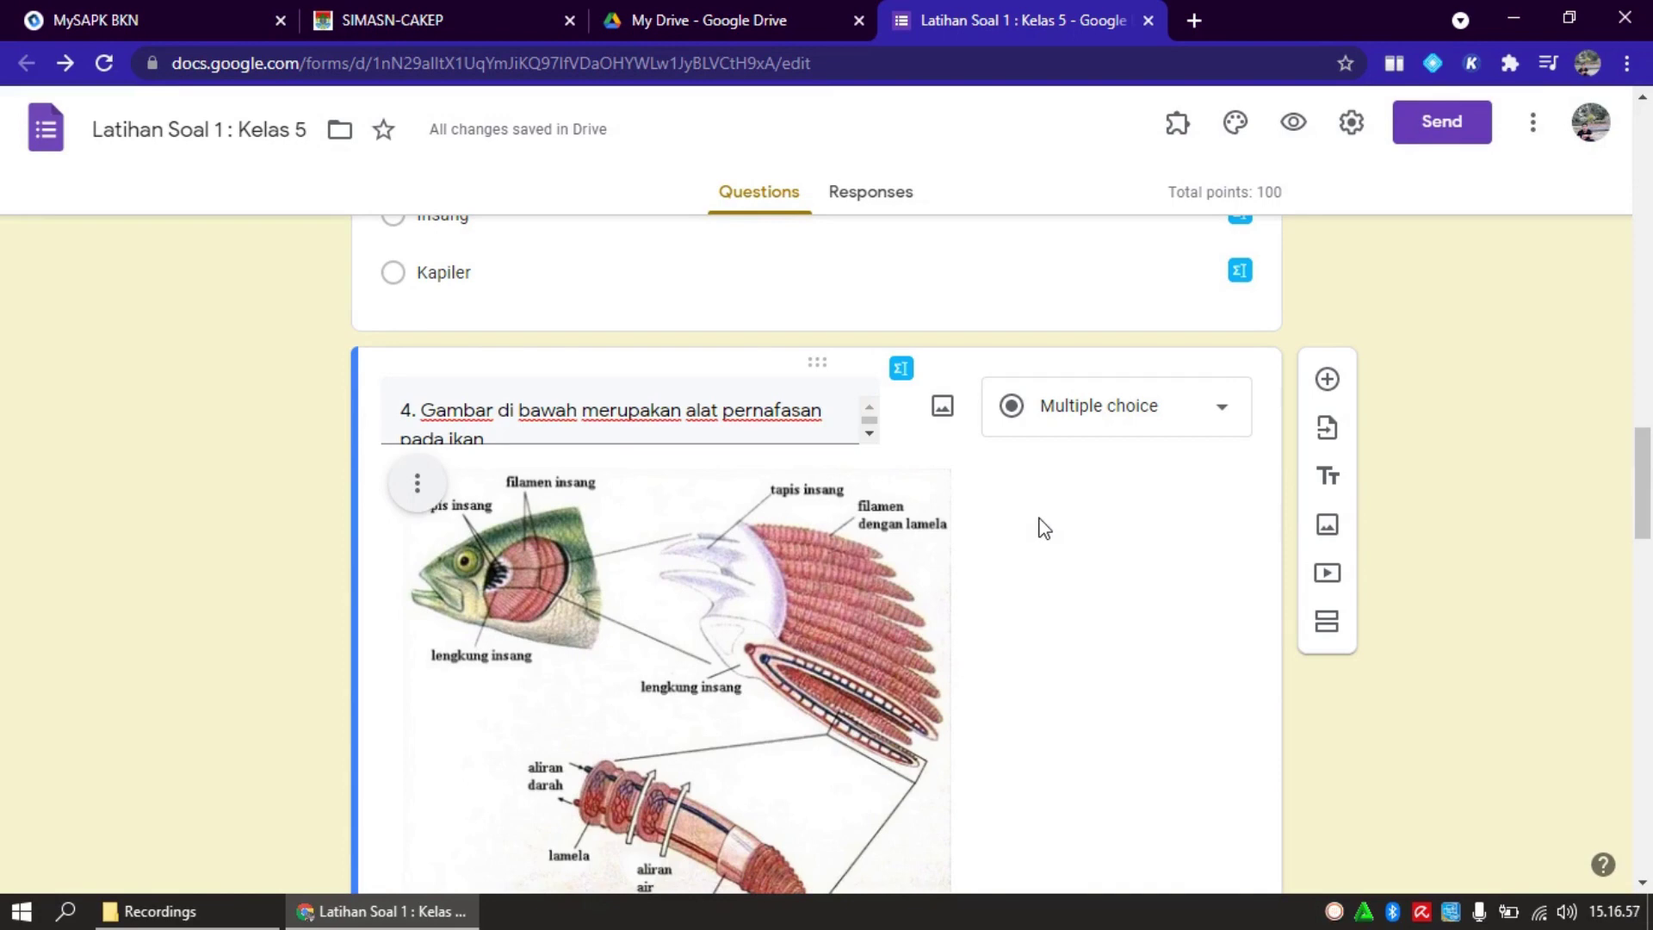
pyautogui.click(419, 484)
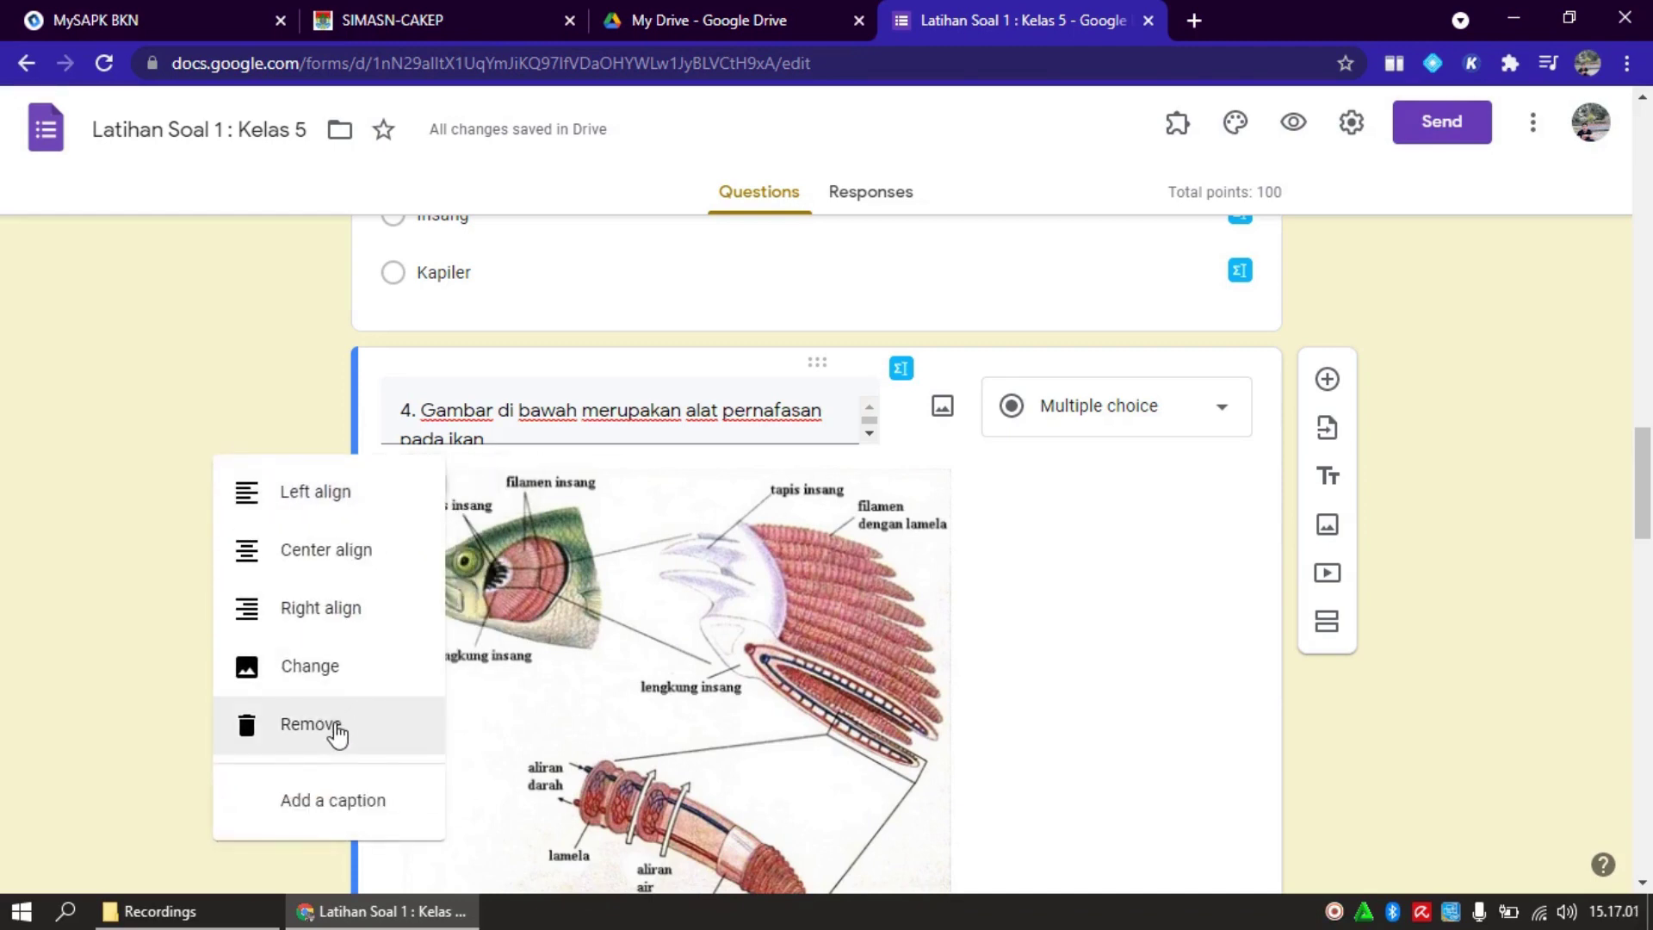
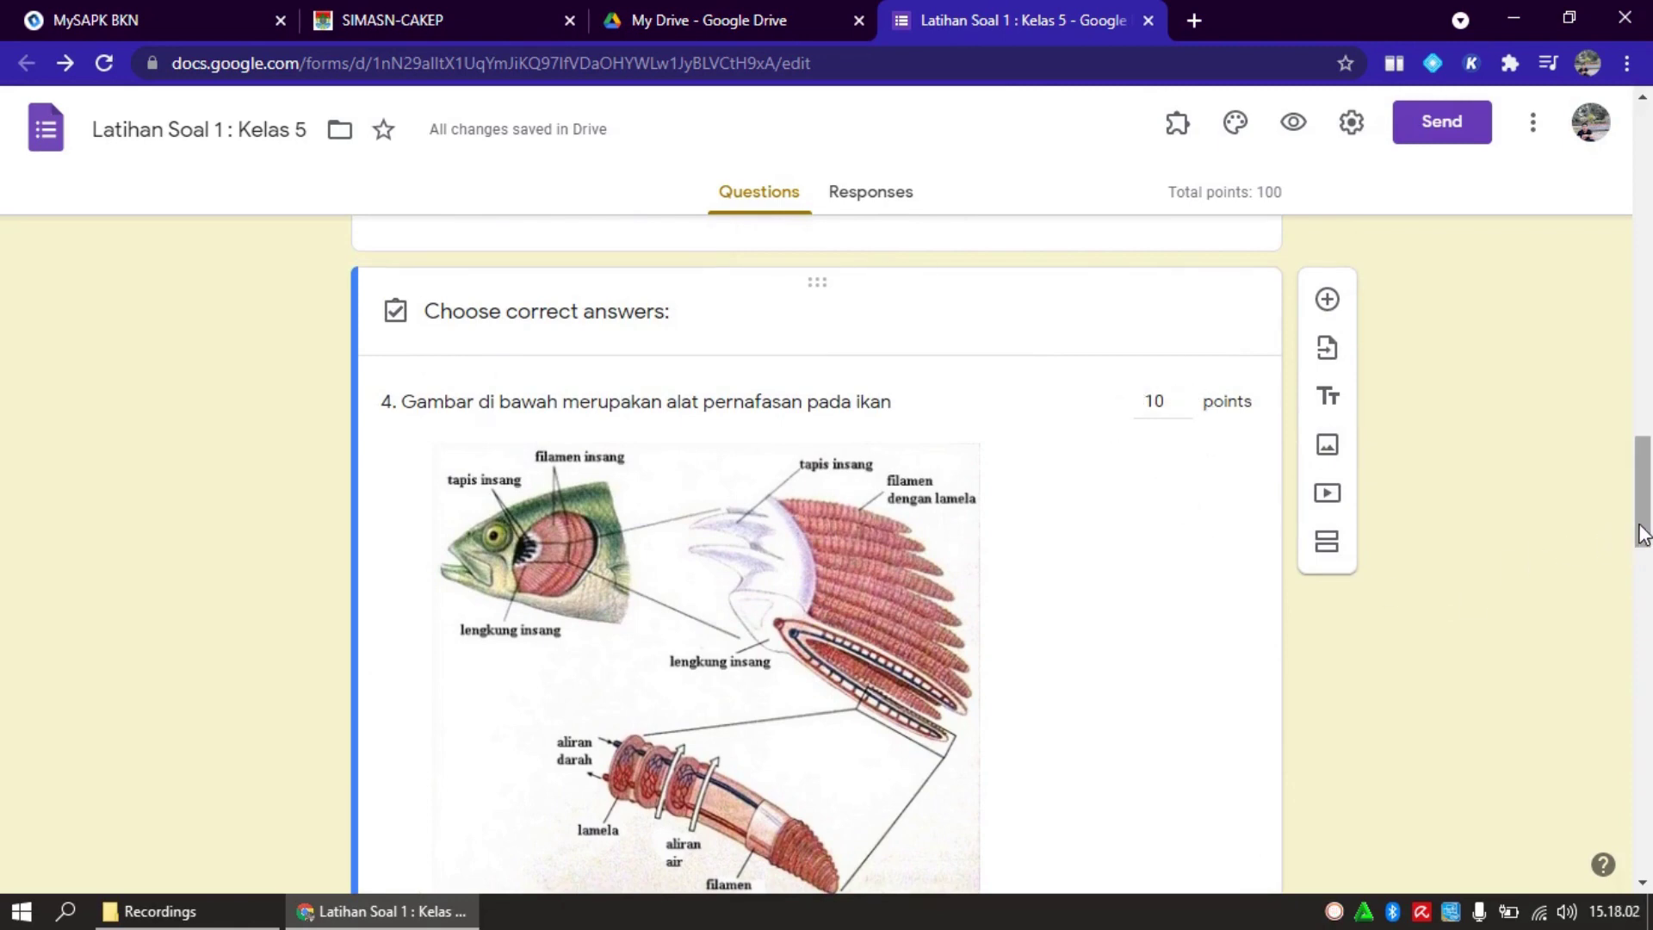
# Save question 4's answer key with 'Benar' as the correct answer and deselect the question
pyautogui.moveTo(1643, 528); pyautogui.dragTo(1643, 575)
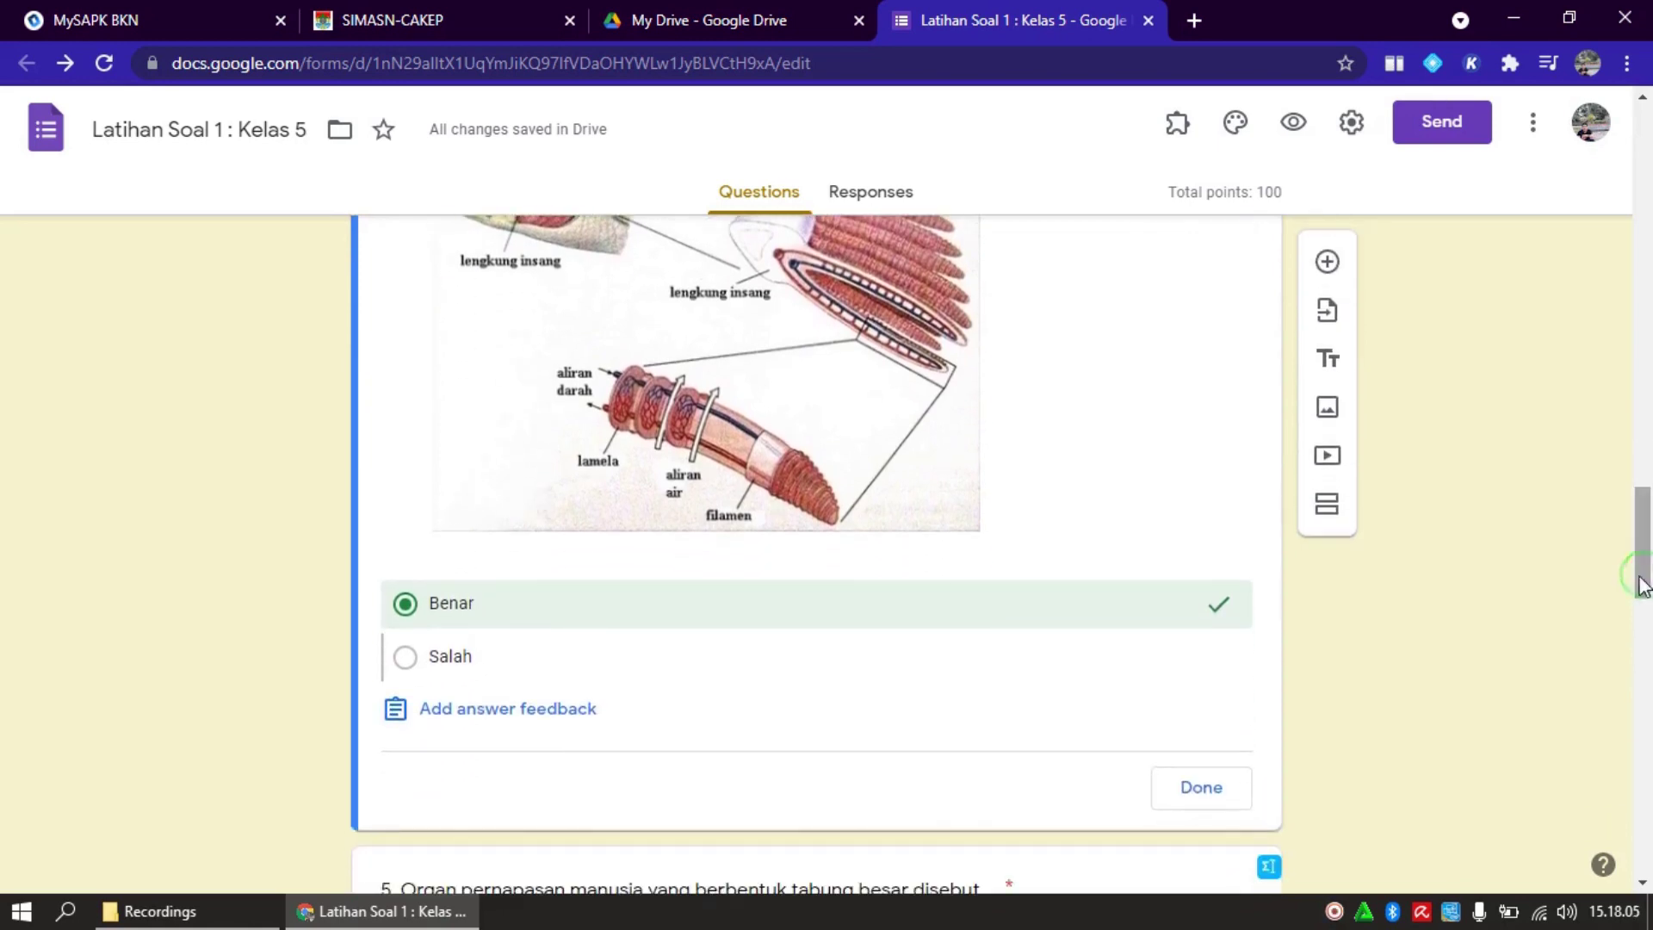
pyautogui.click(1203, 793)
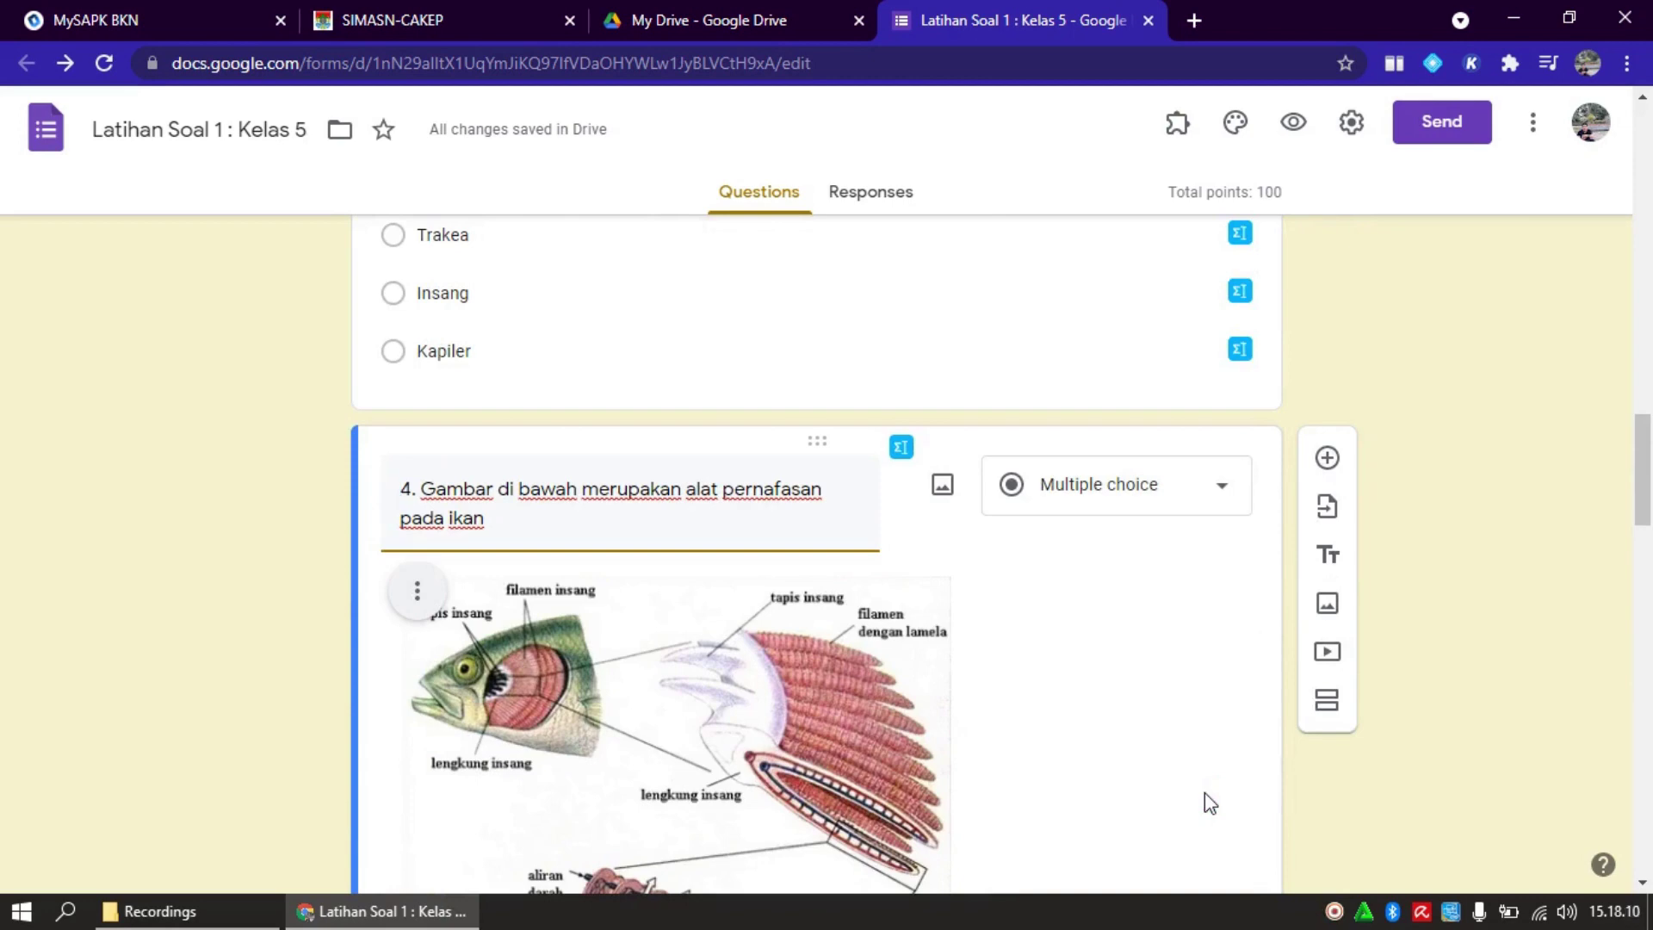
pyautogui.click(1458, 645)
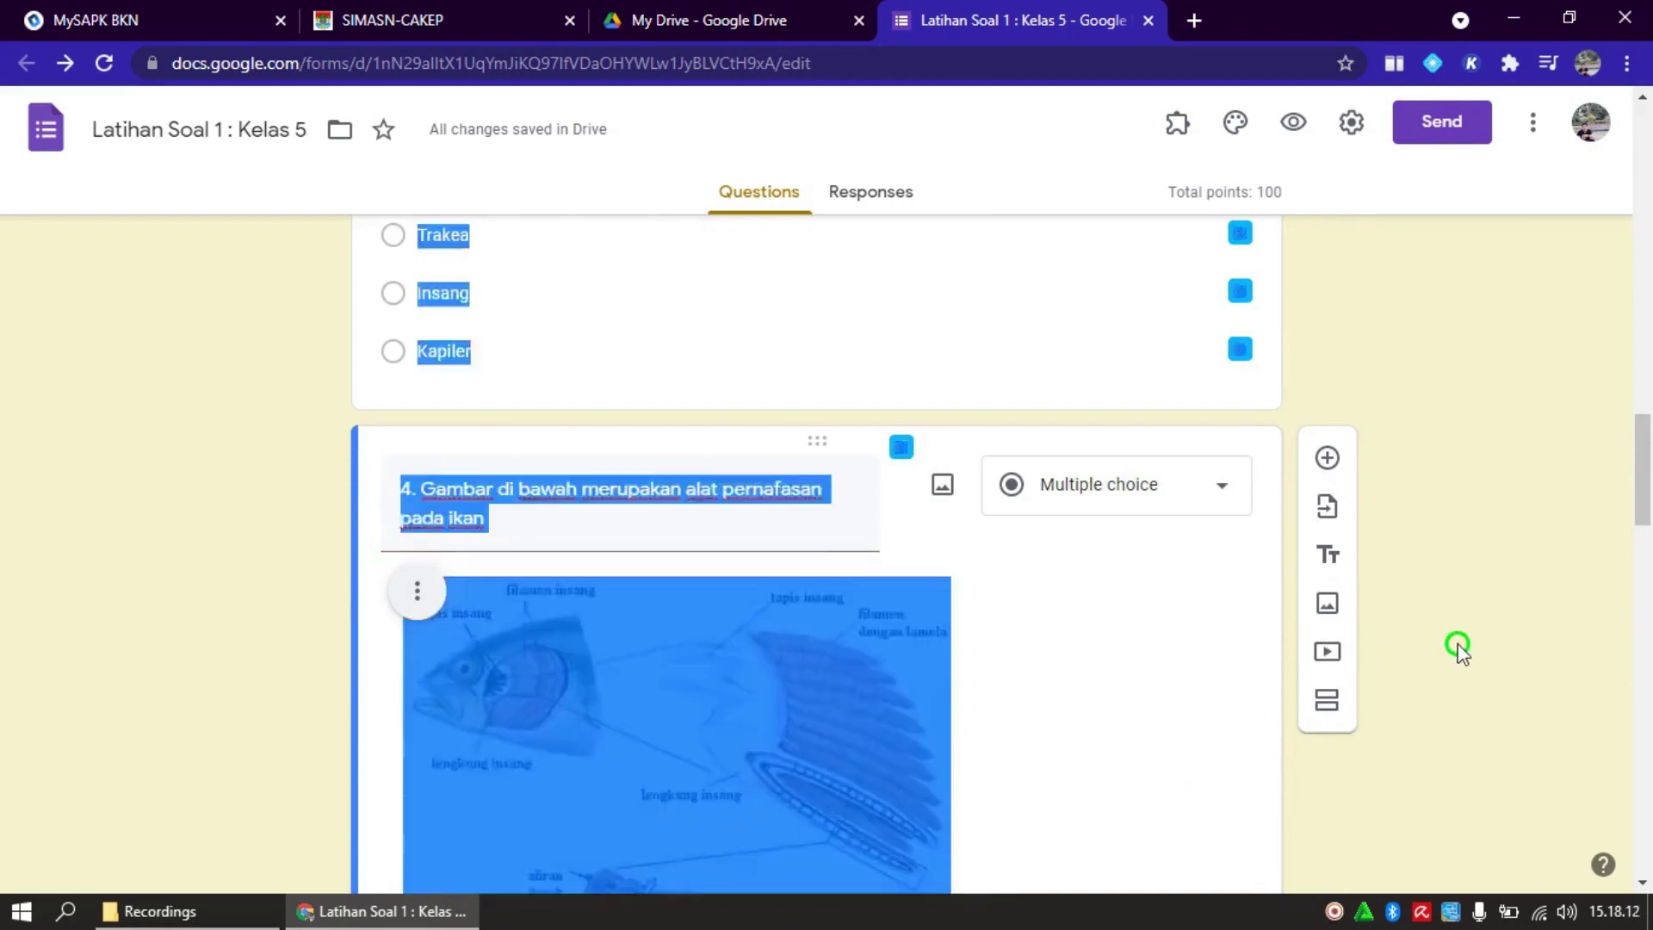
pyautogui.moveTo(1650, 523); pyautogui.dragTo(1644, 613)
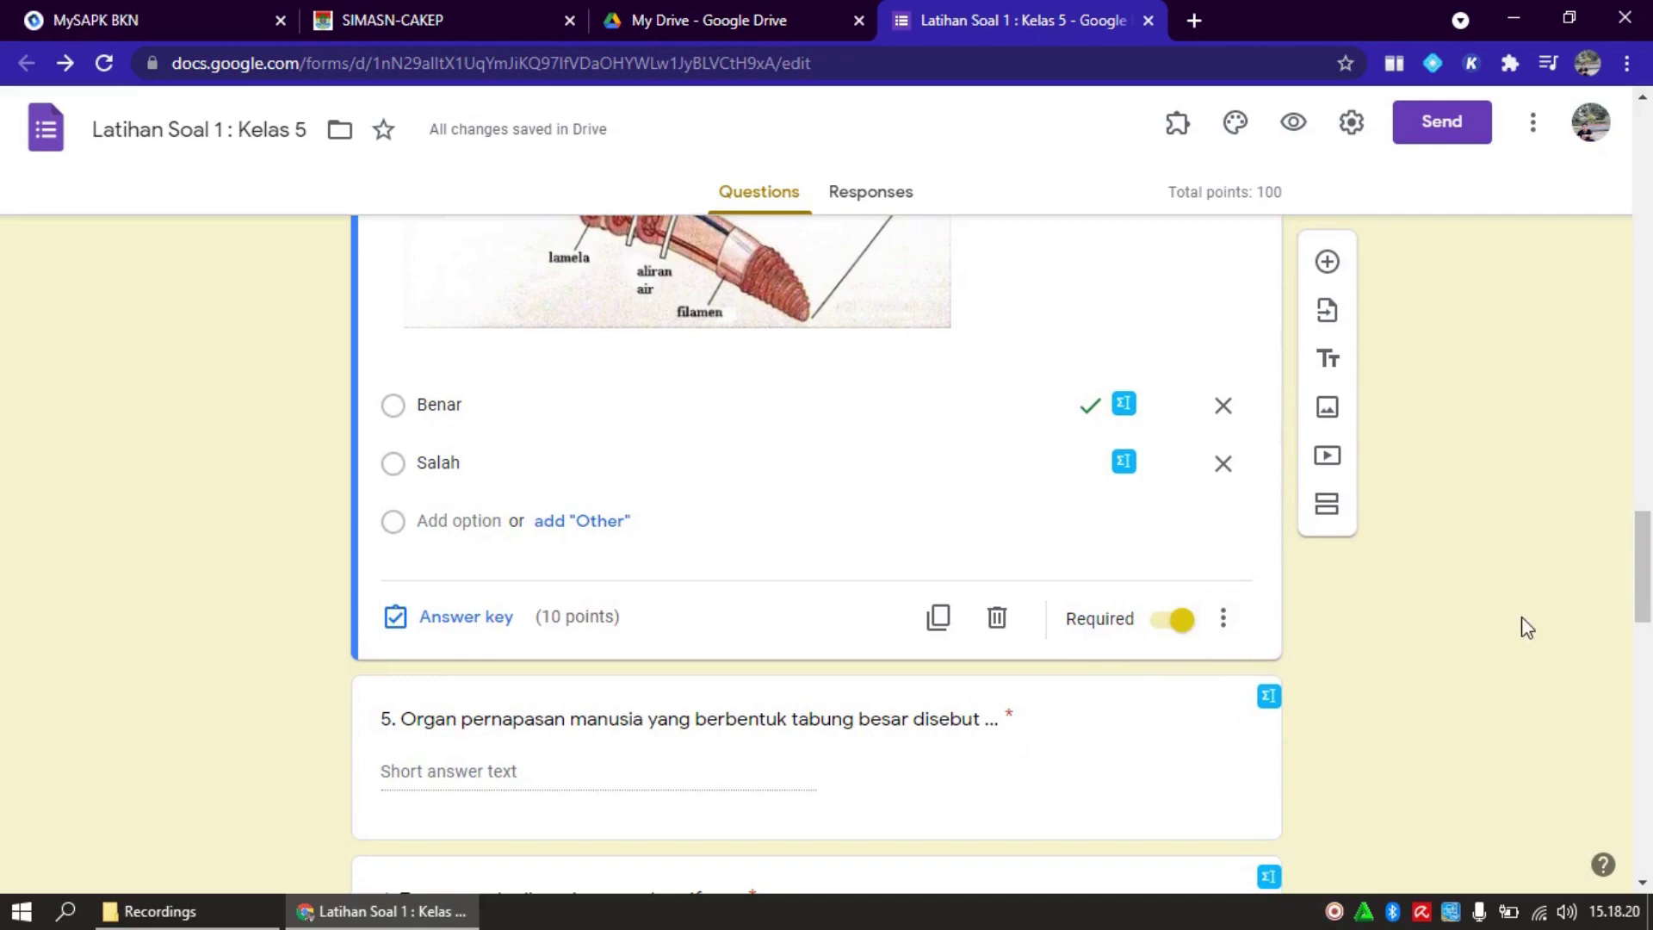
# Scroll down to the question 5 short-answer card on the breathing tube and select it for editing
pyautogui.click(1638, 613)
pyautogui.moveTo(1638, 613); pyautogui.dragTo(1639, 648)
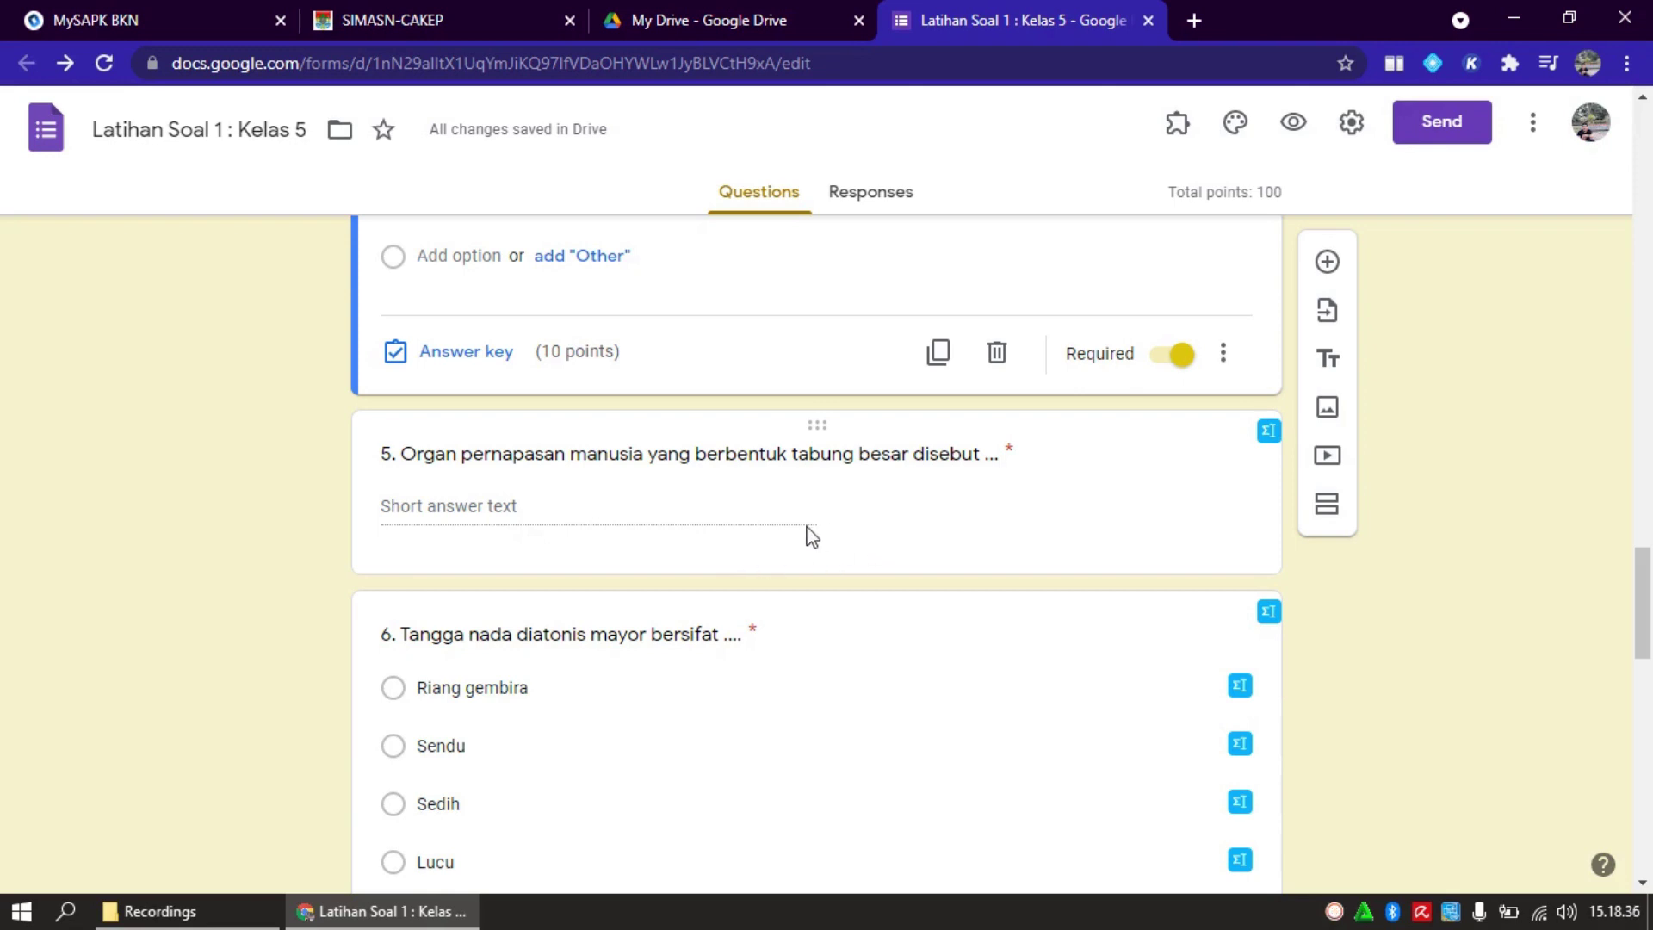
pyautogui.click(508, 512)
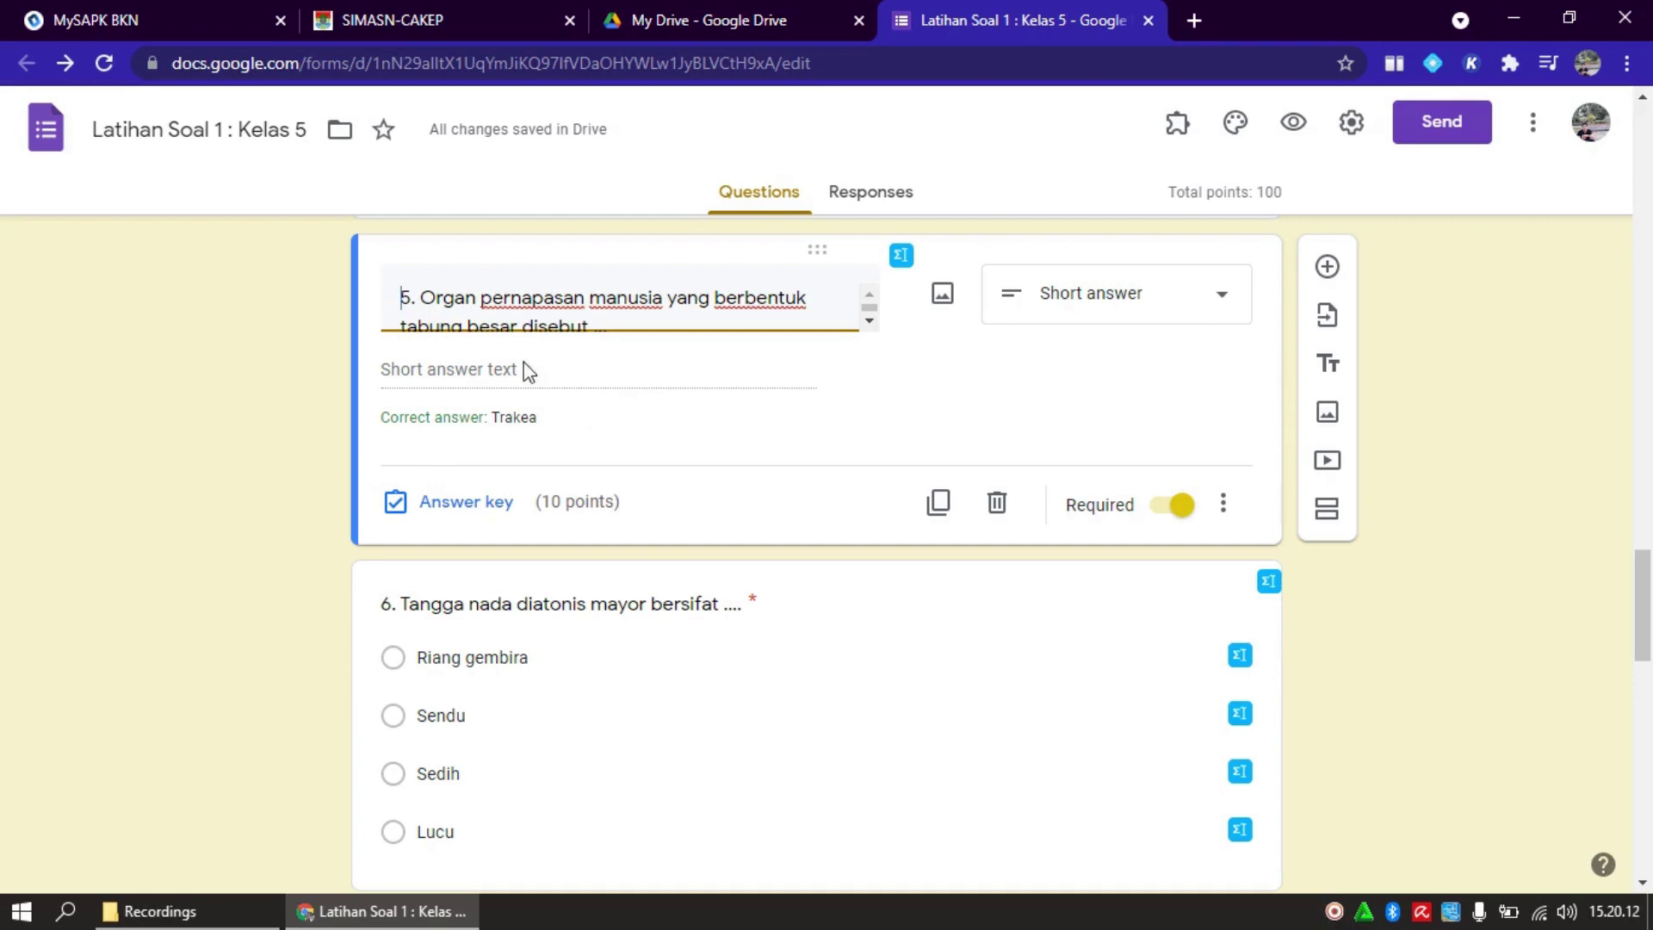
# Add 'trakea' and 'TRAKEA' as extra accepted answers for question 5, keeping it at 10 points
pyautogui.click(470, 501)
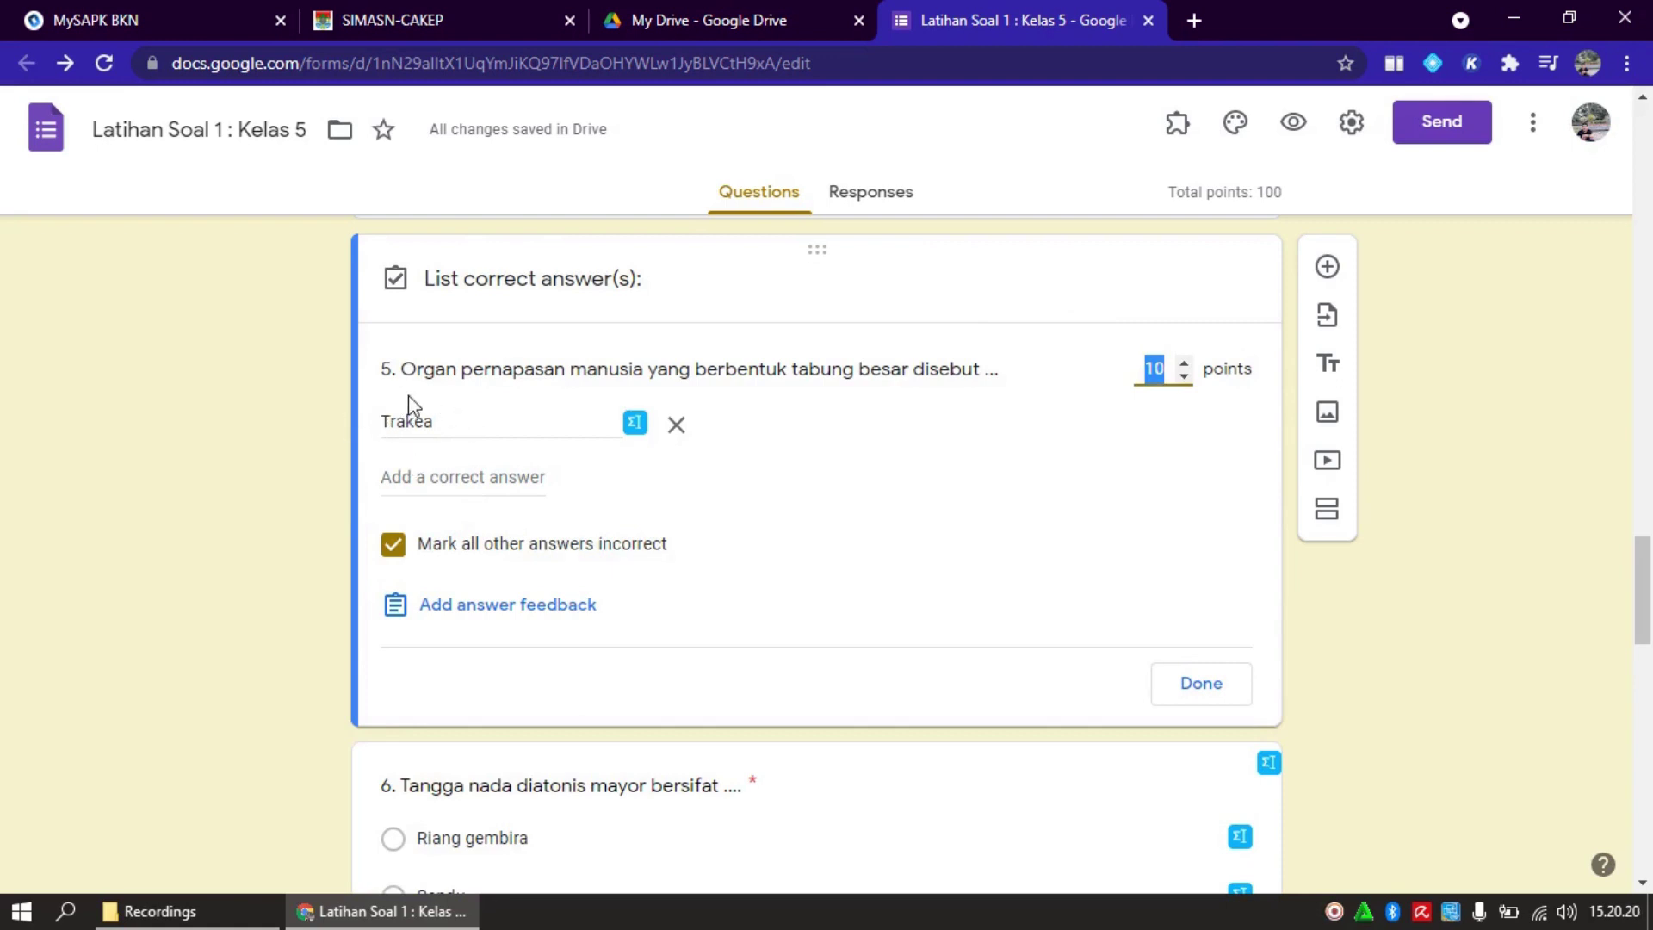
pyautogui.click(499, 483)
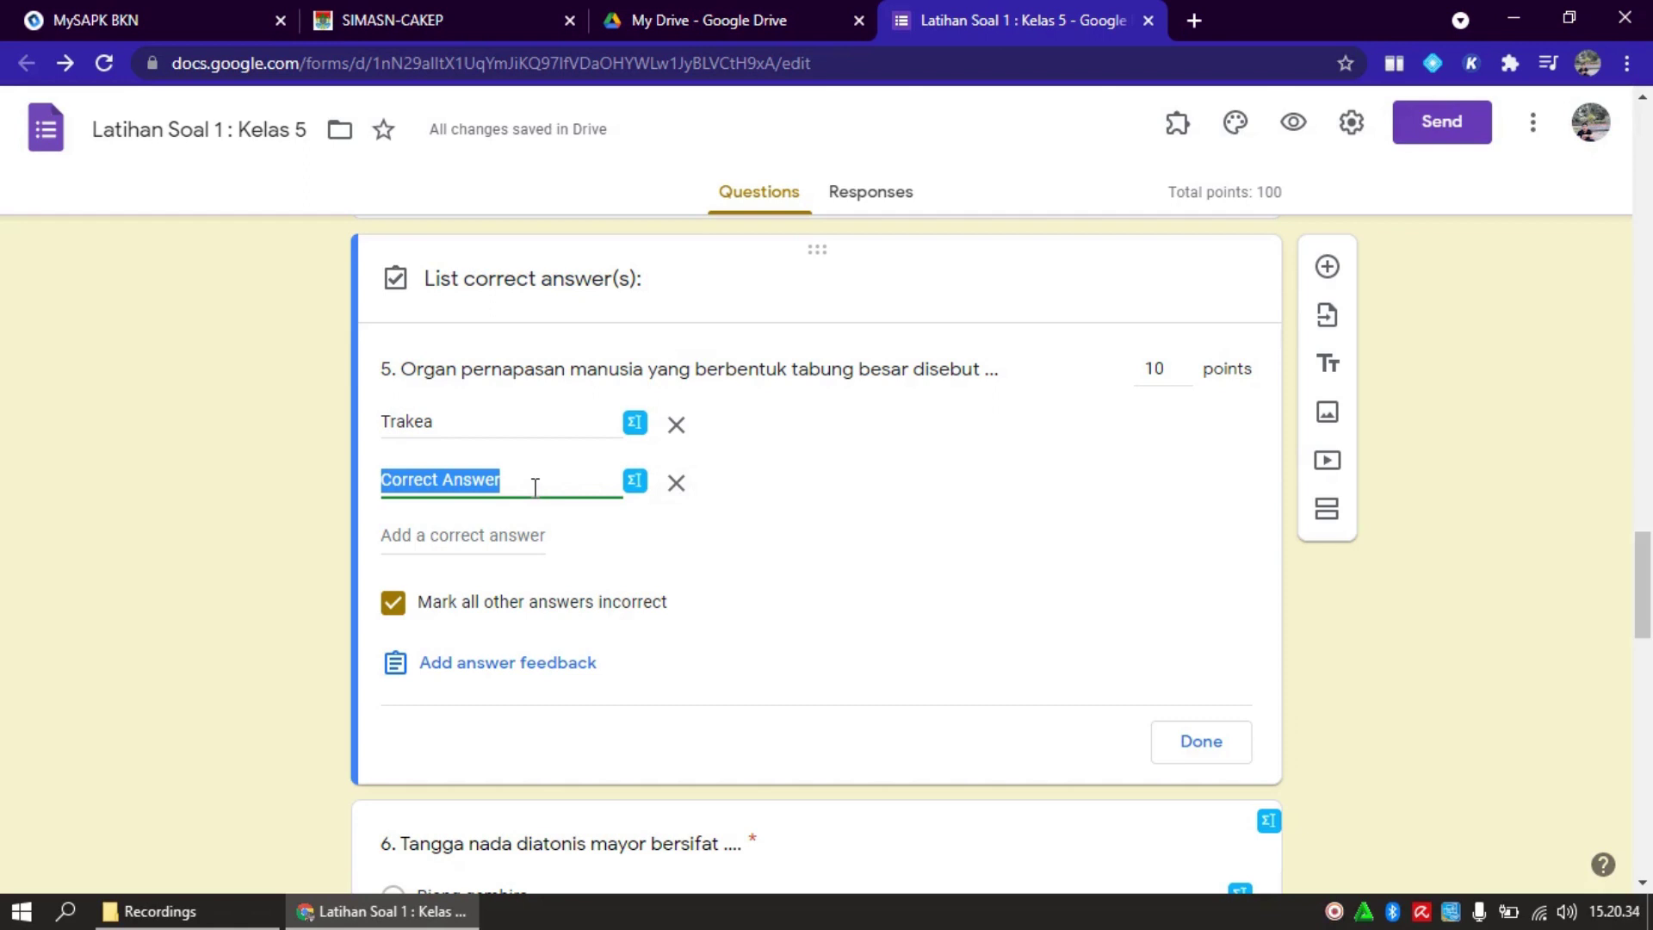
pyautogui.write('tra')
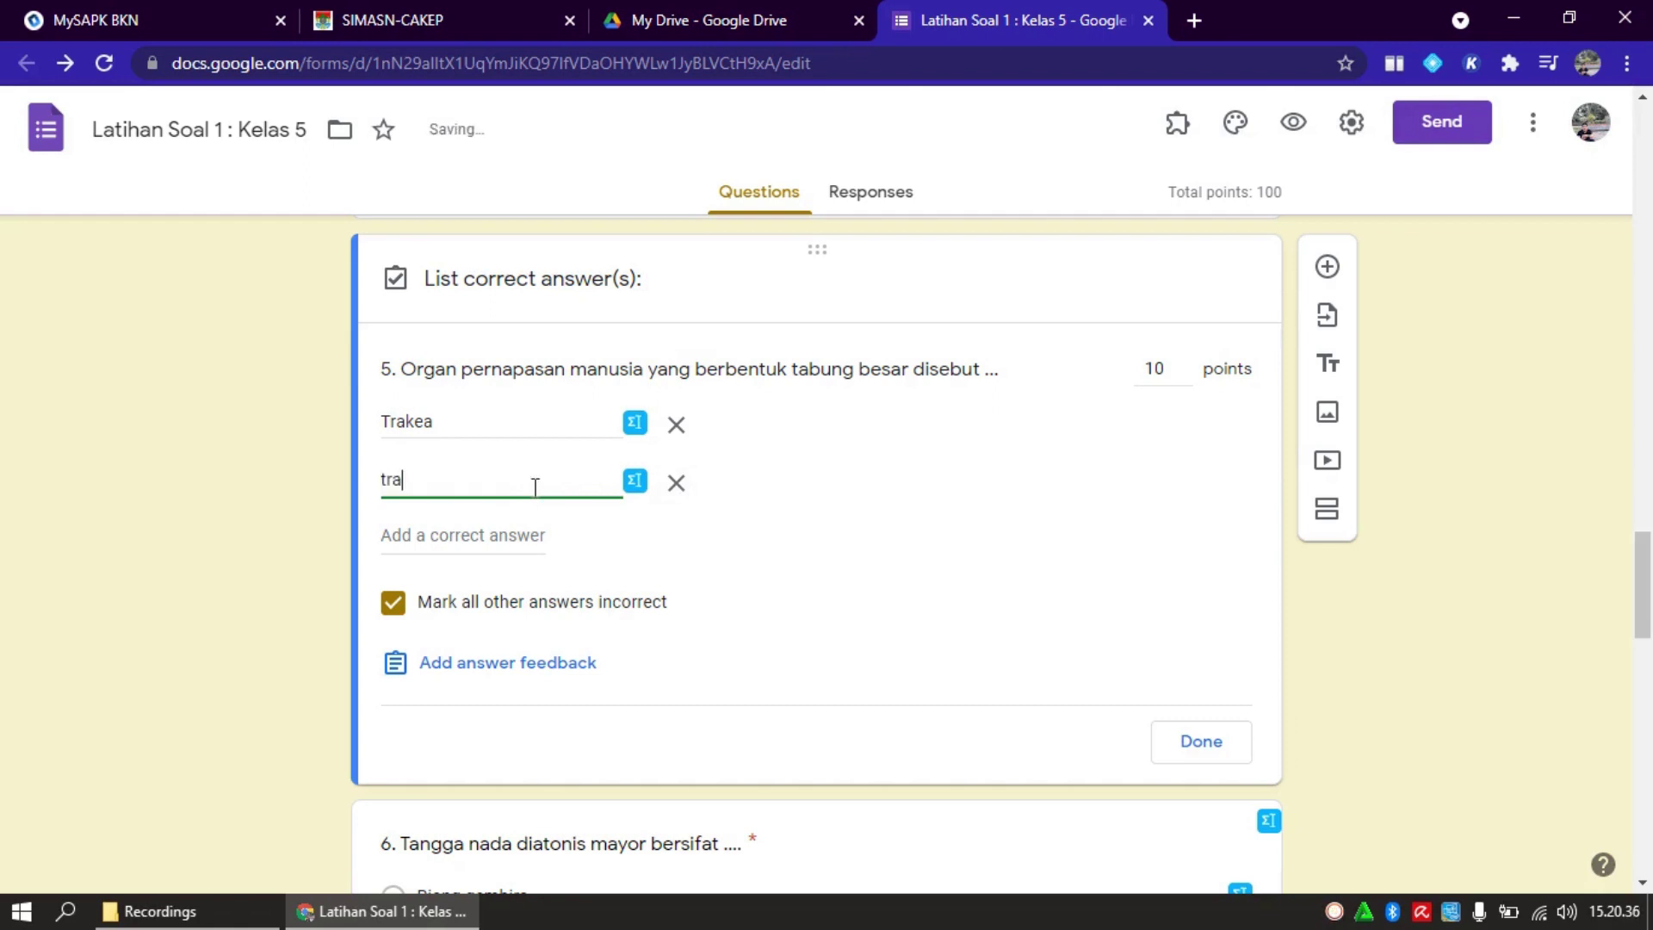
pyautogui.write('kea')
pyautogui.press('Return')
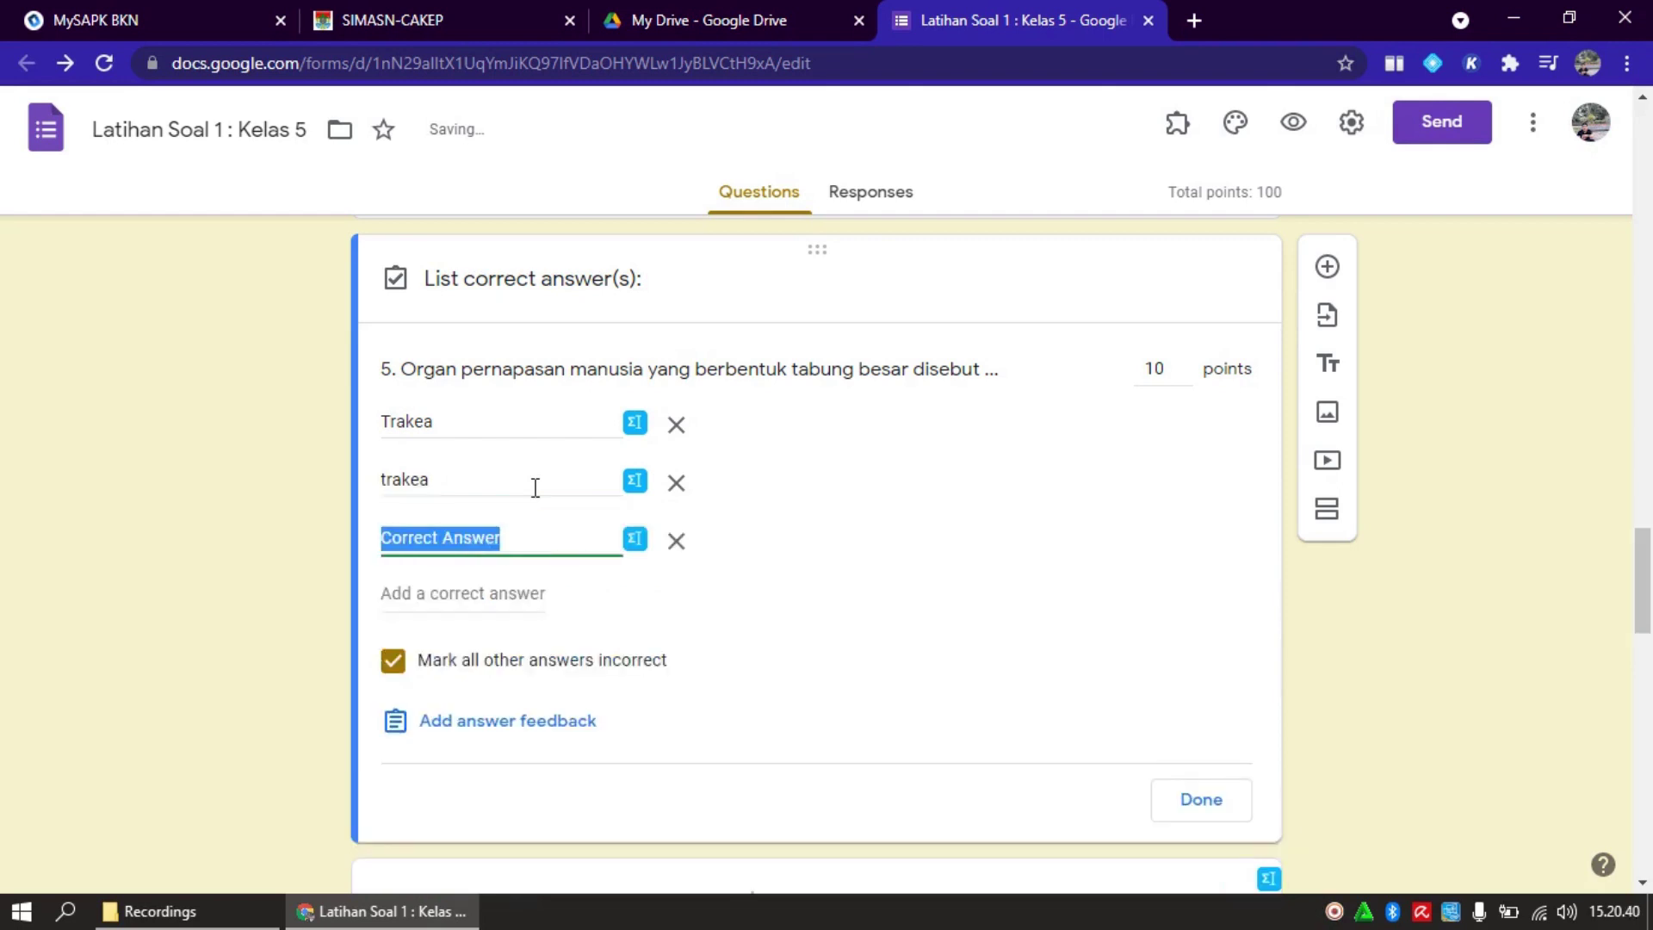
pyautogui.write('TRAKEA')
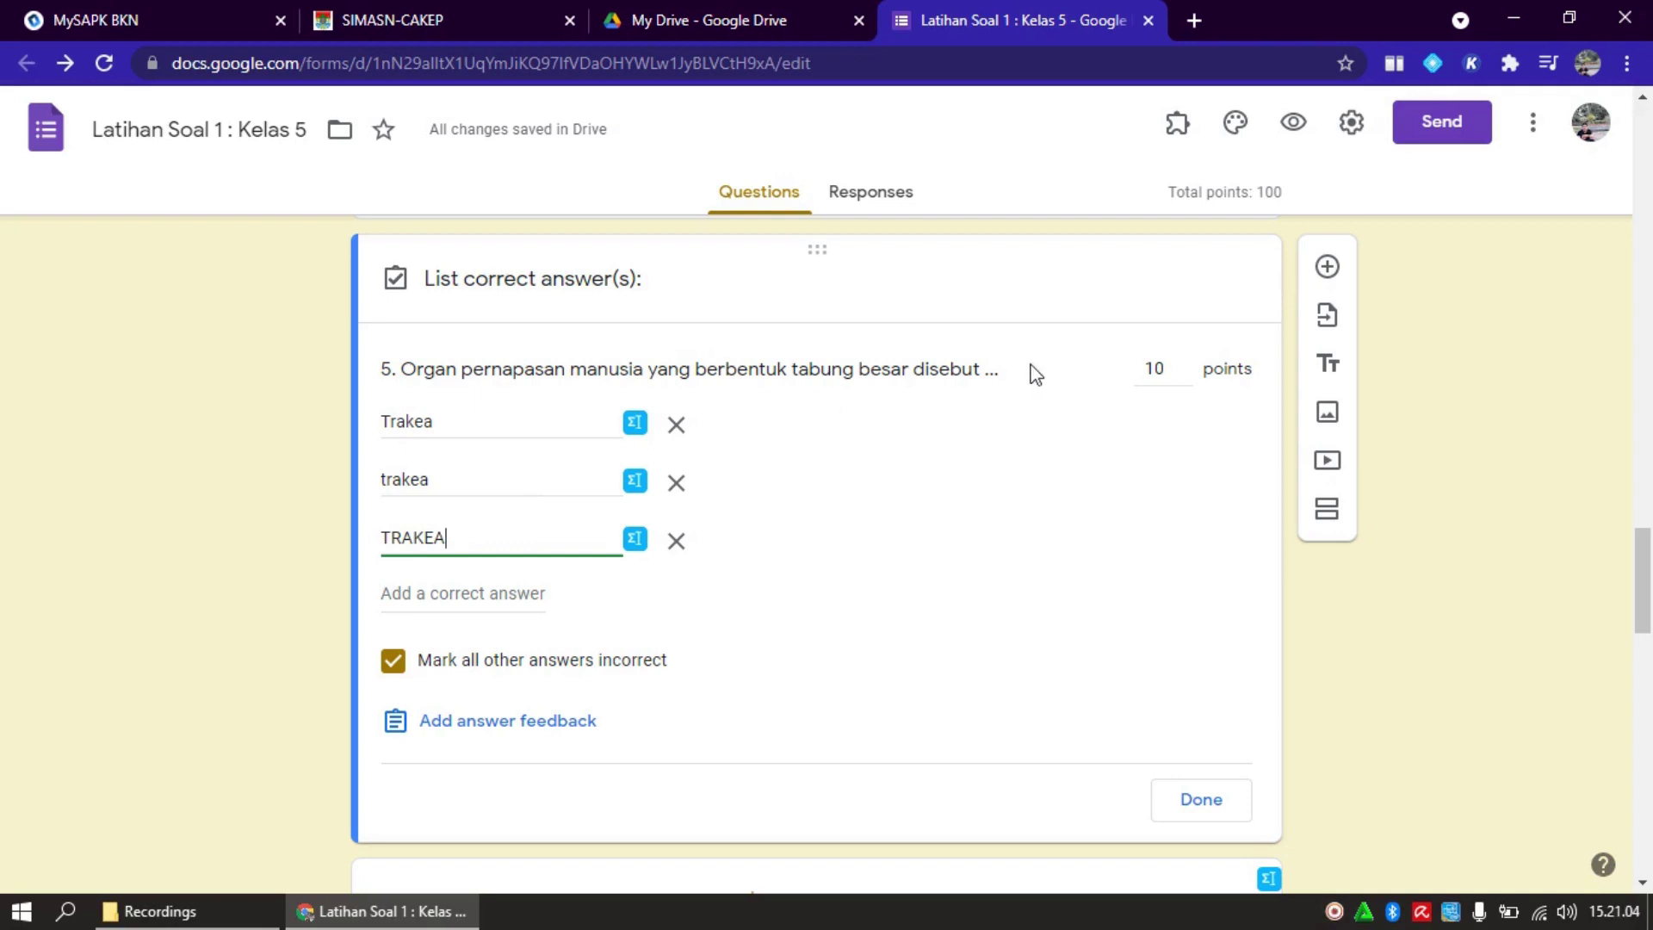
pyautogui.click(1186, 364)
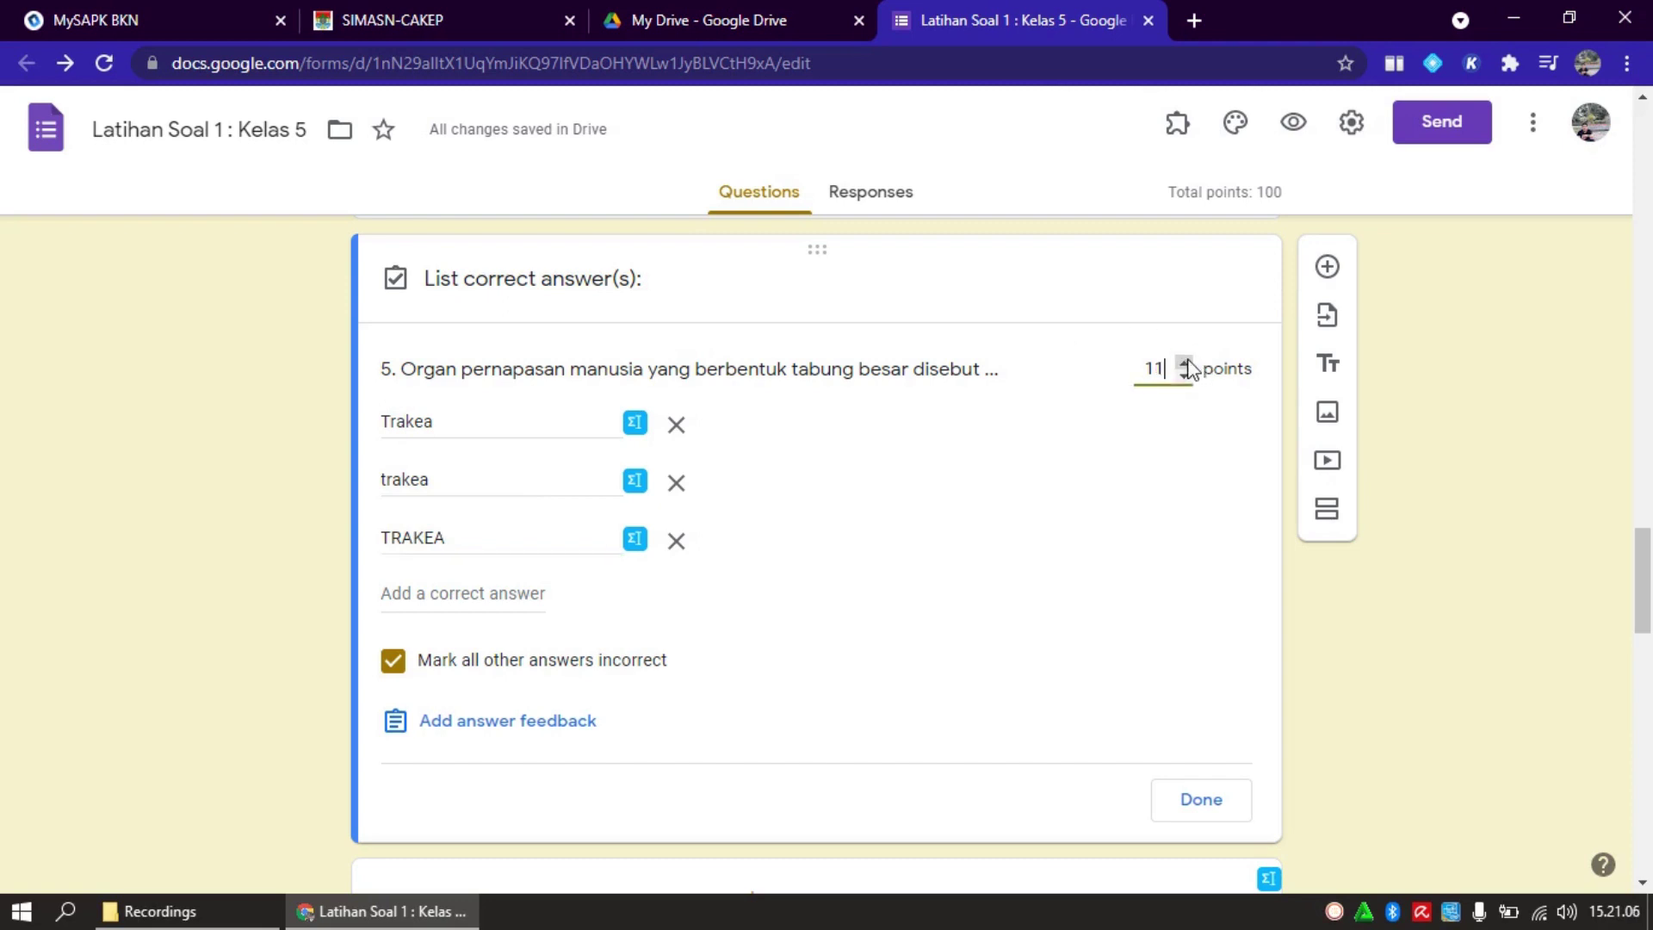
pyautogui.click(1186, 374)
pyautogui.click(1202, 803)
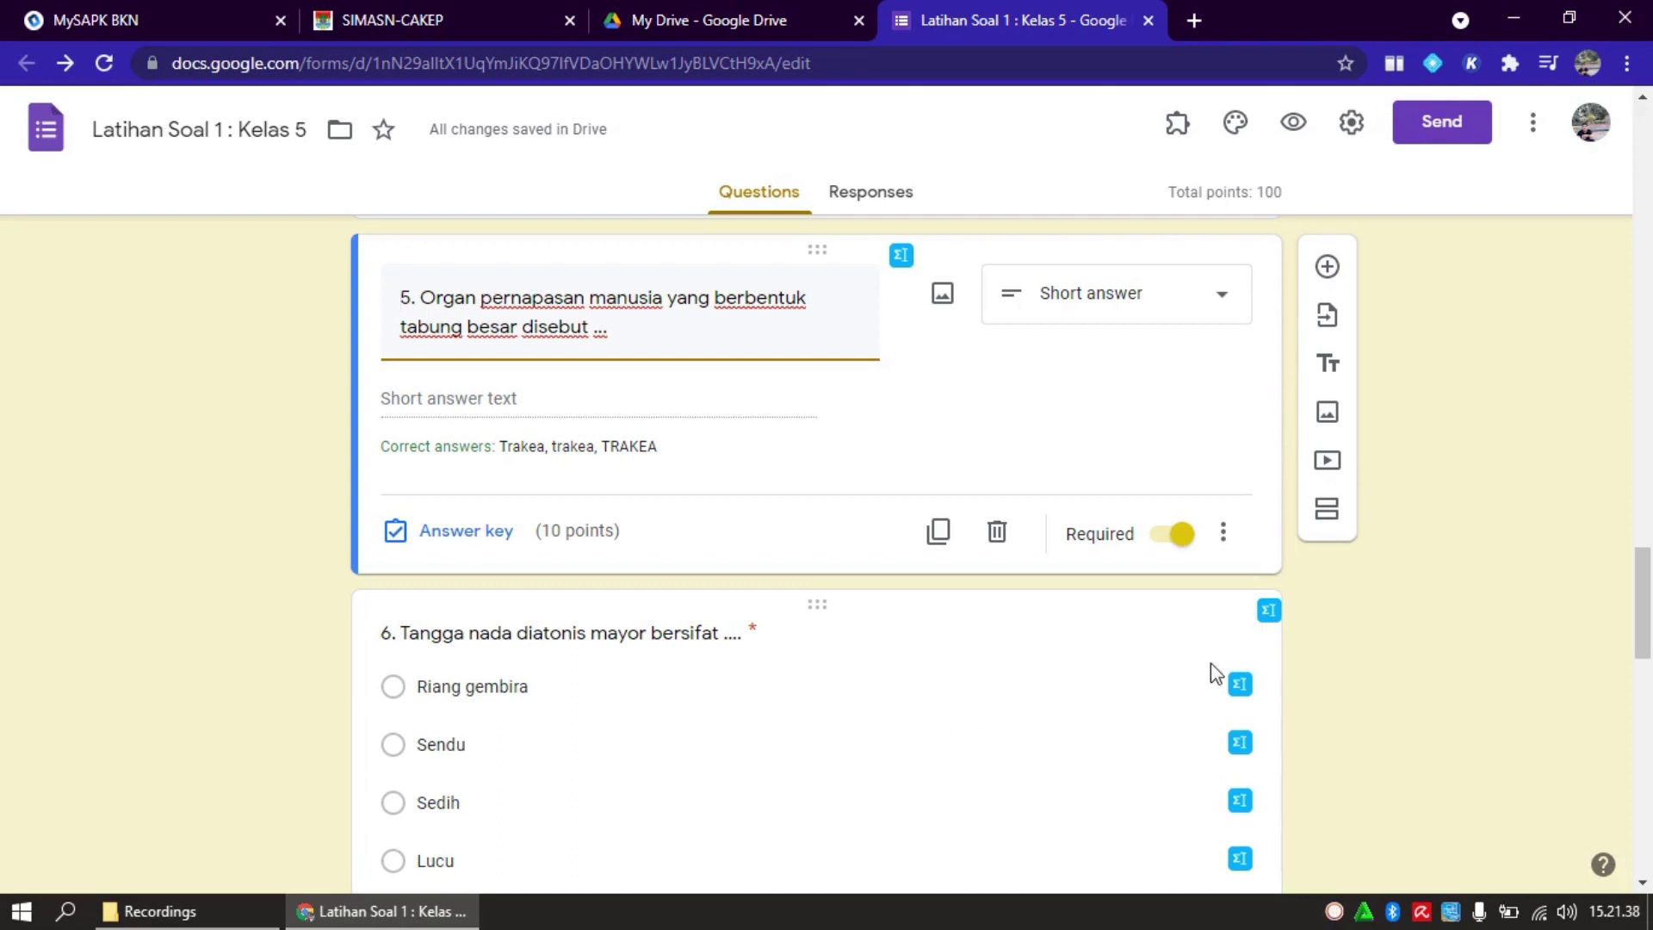
pyautogui.click(1643, 610)
pyautogui.moveTo(1642, 609); pyautogui.dragTo(1645, 654)
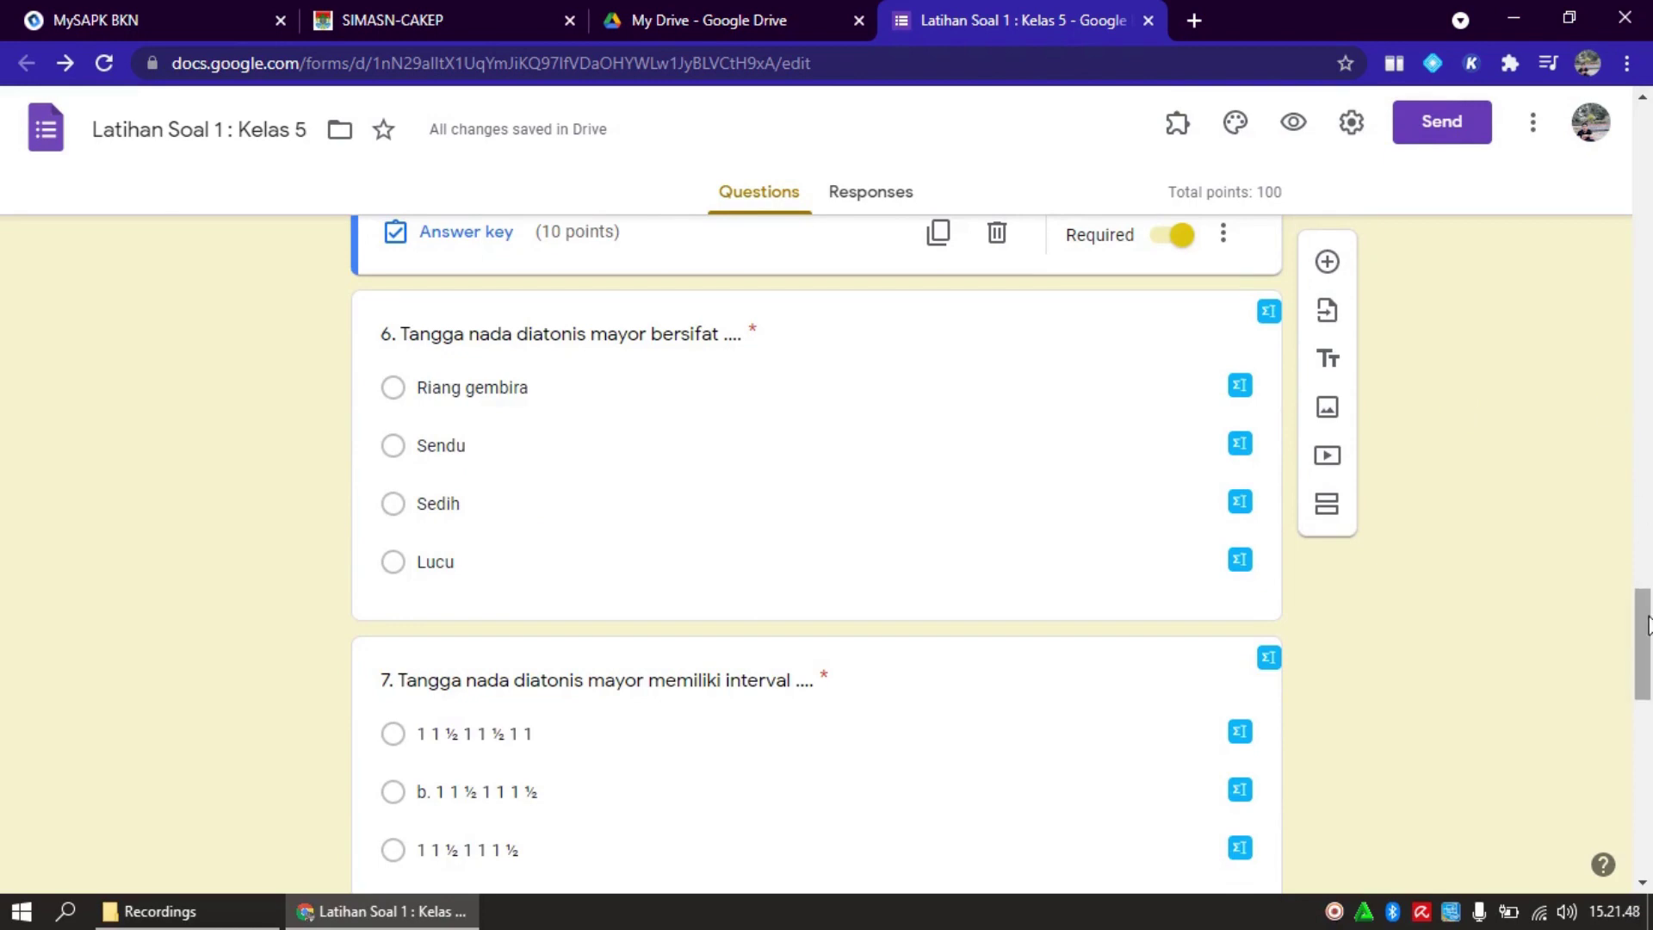
pyautogui.moveTo(1645, 626); pyautogui.dragTo(1642, 799)
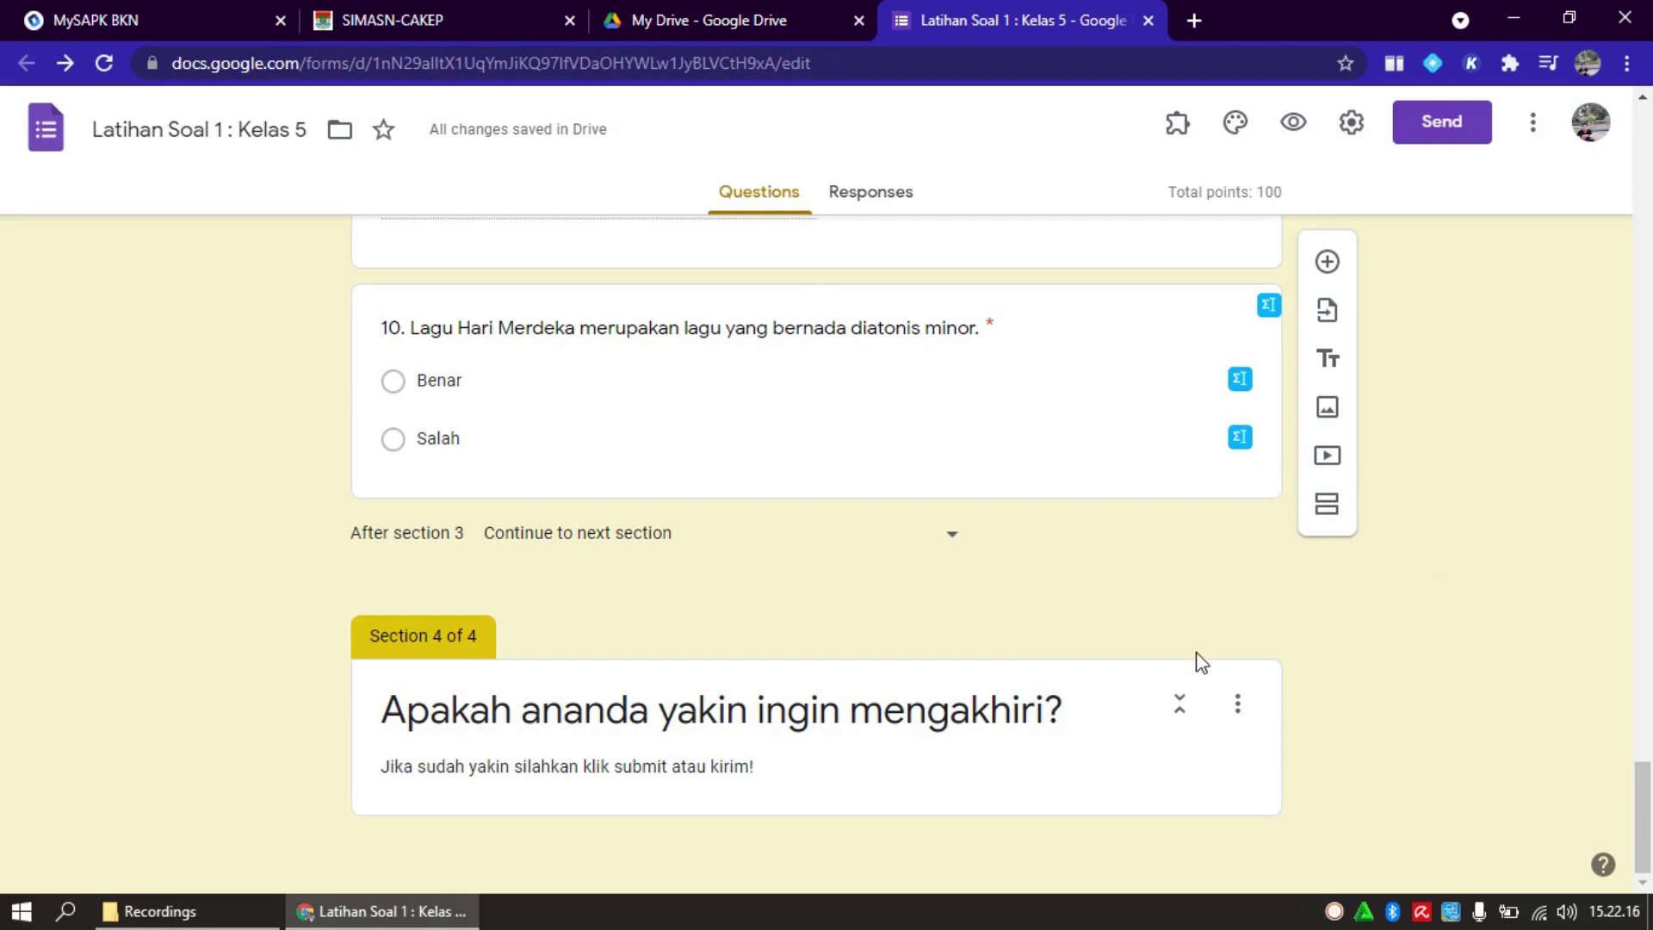
pyautogui.rightClick(1334, 913)
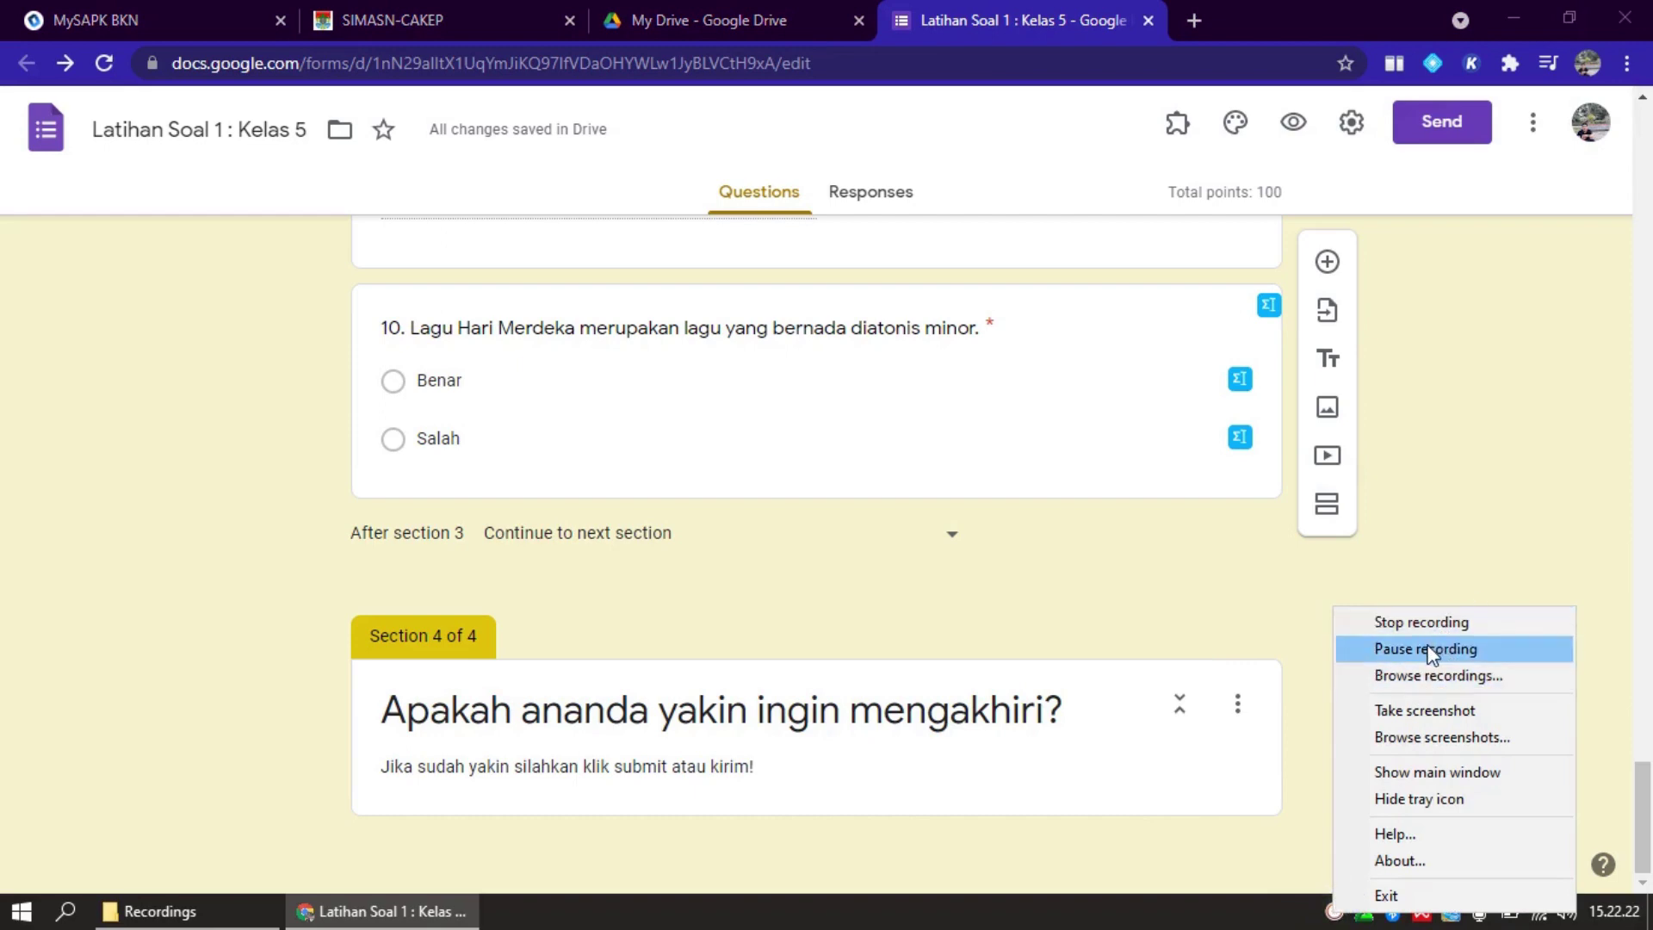
pyautogui.click(1430, 649)
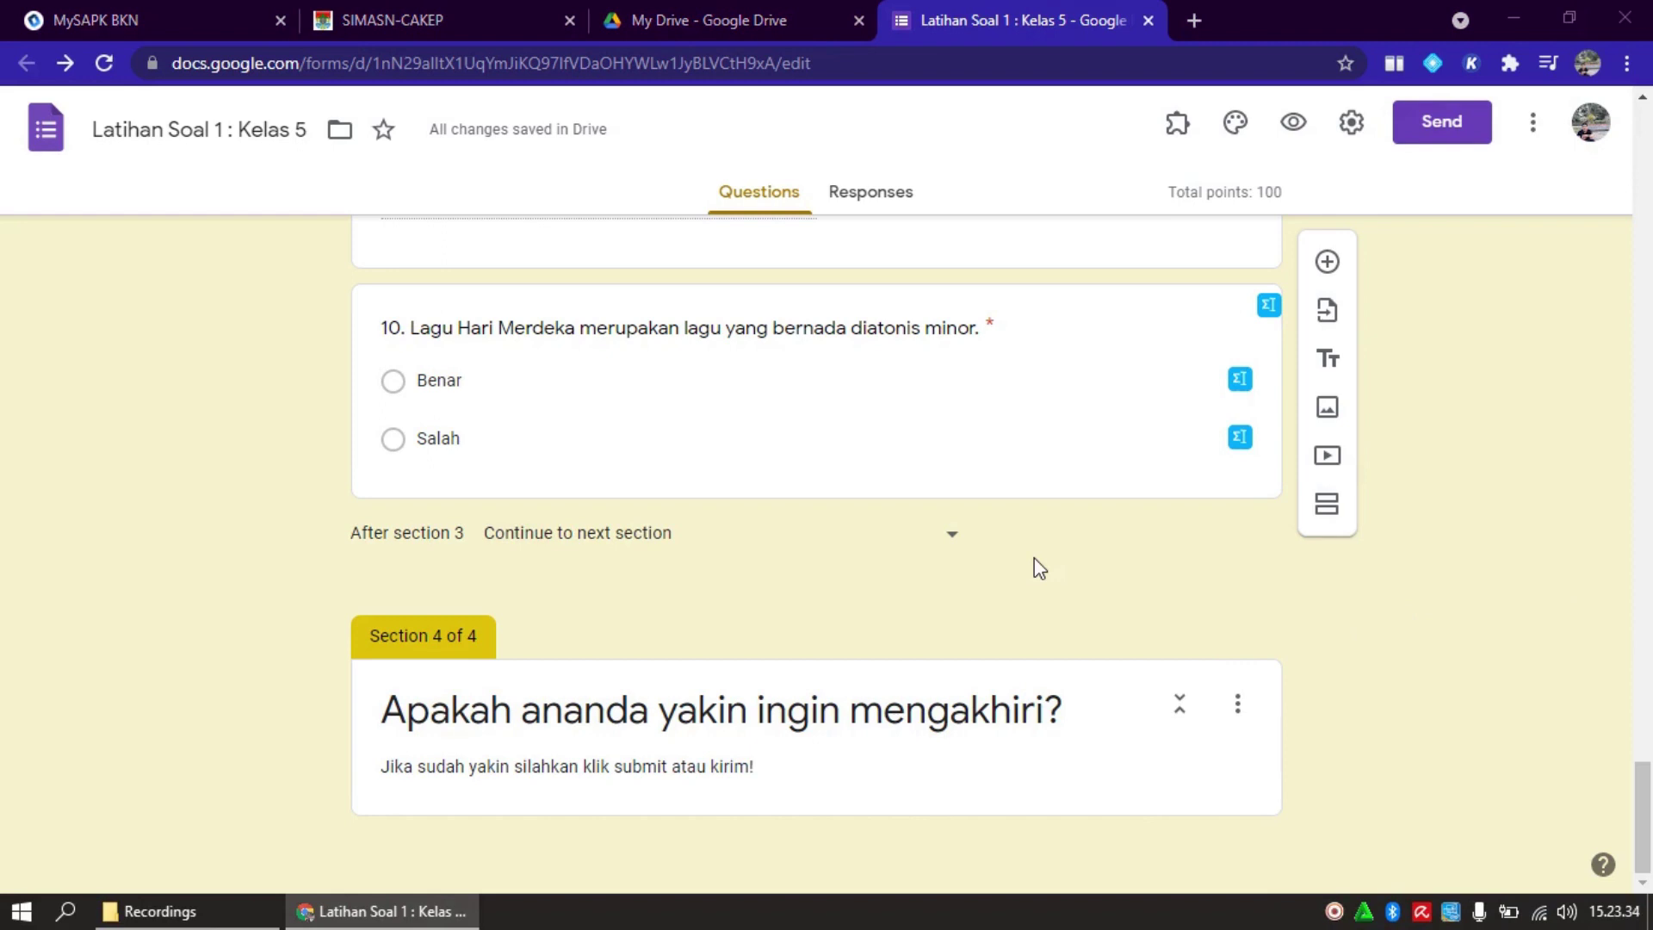
# Insert ' latihan ini' before the question mark so Section 4 reads 'Apakah ananda yakin ingin mengakhiri latihan ini?'
pyautogui.click(960, 717)
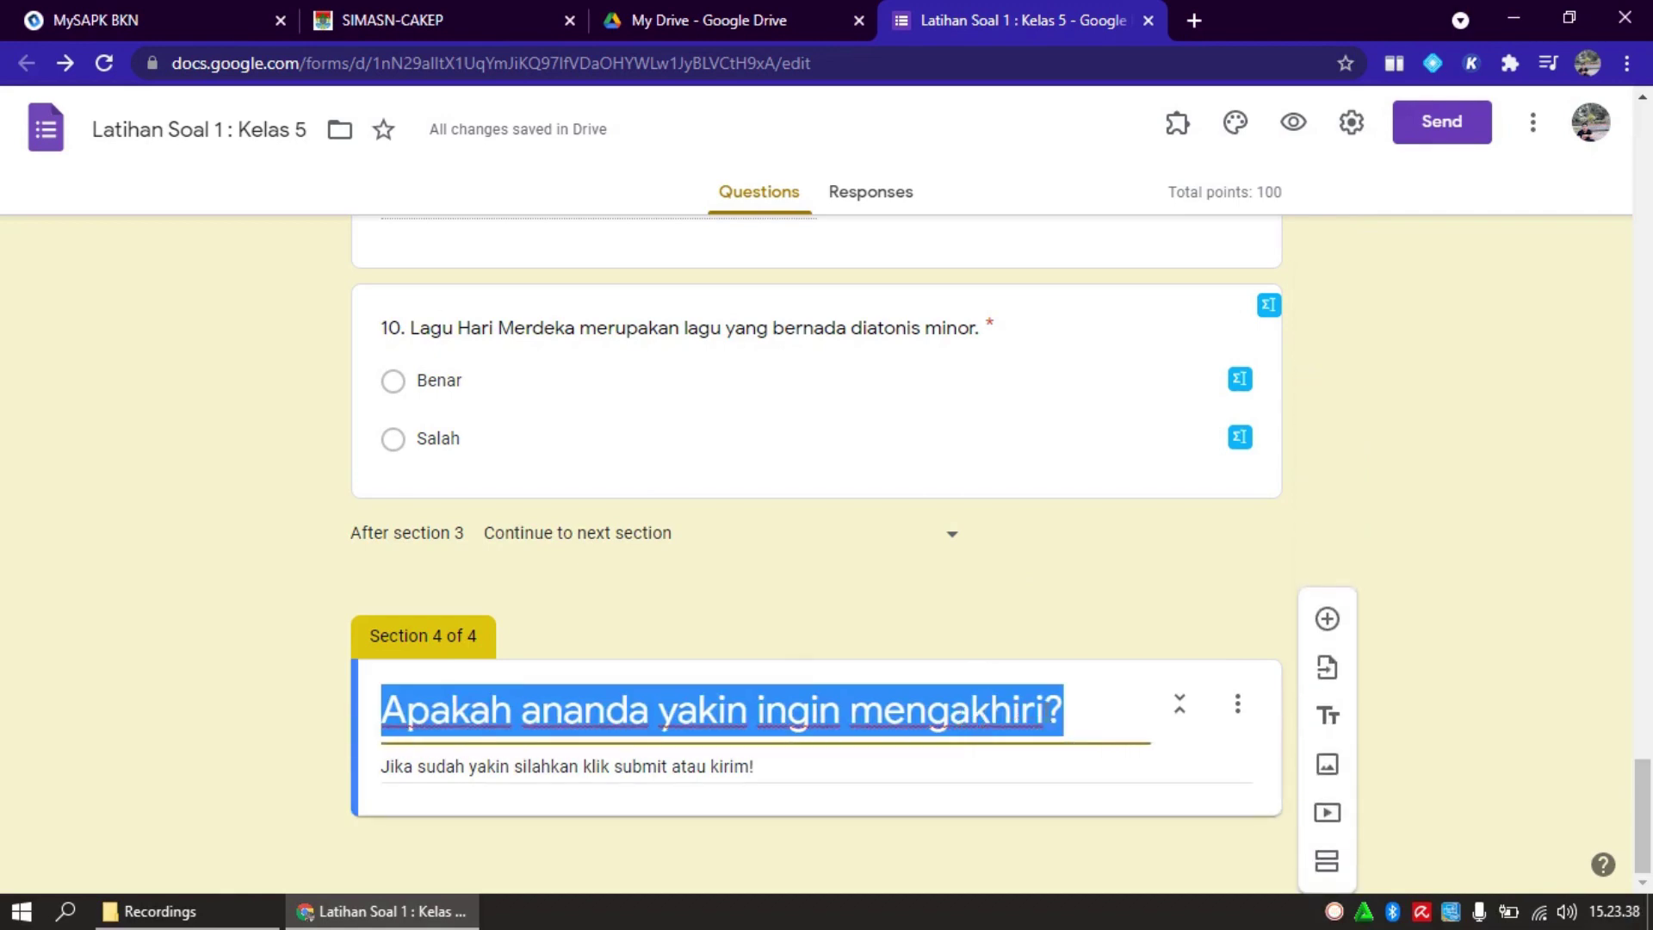
pyautogui.click(1052, 716)
pyautogui.write('Lat')
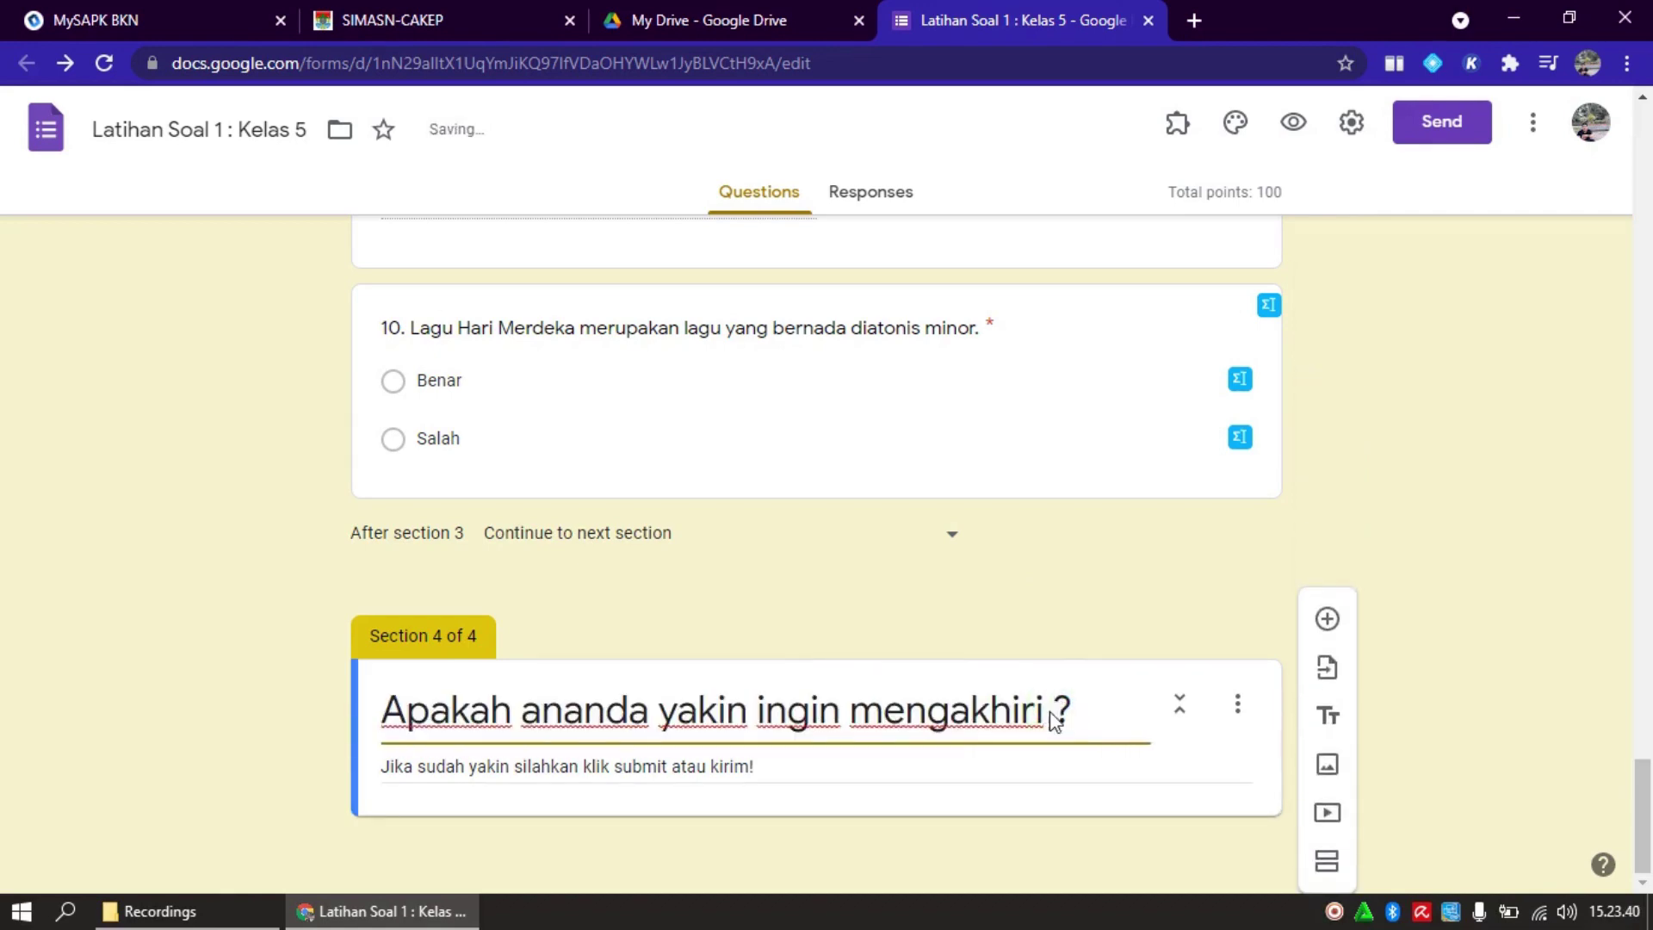
pyautogui.write('ihan ini')
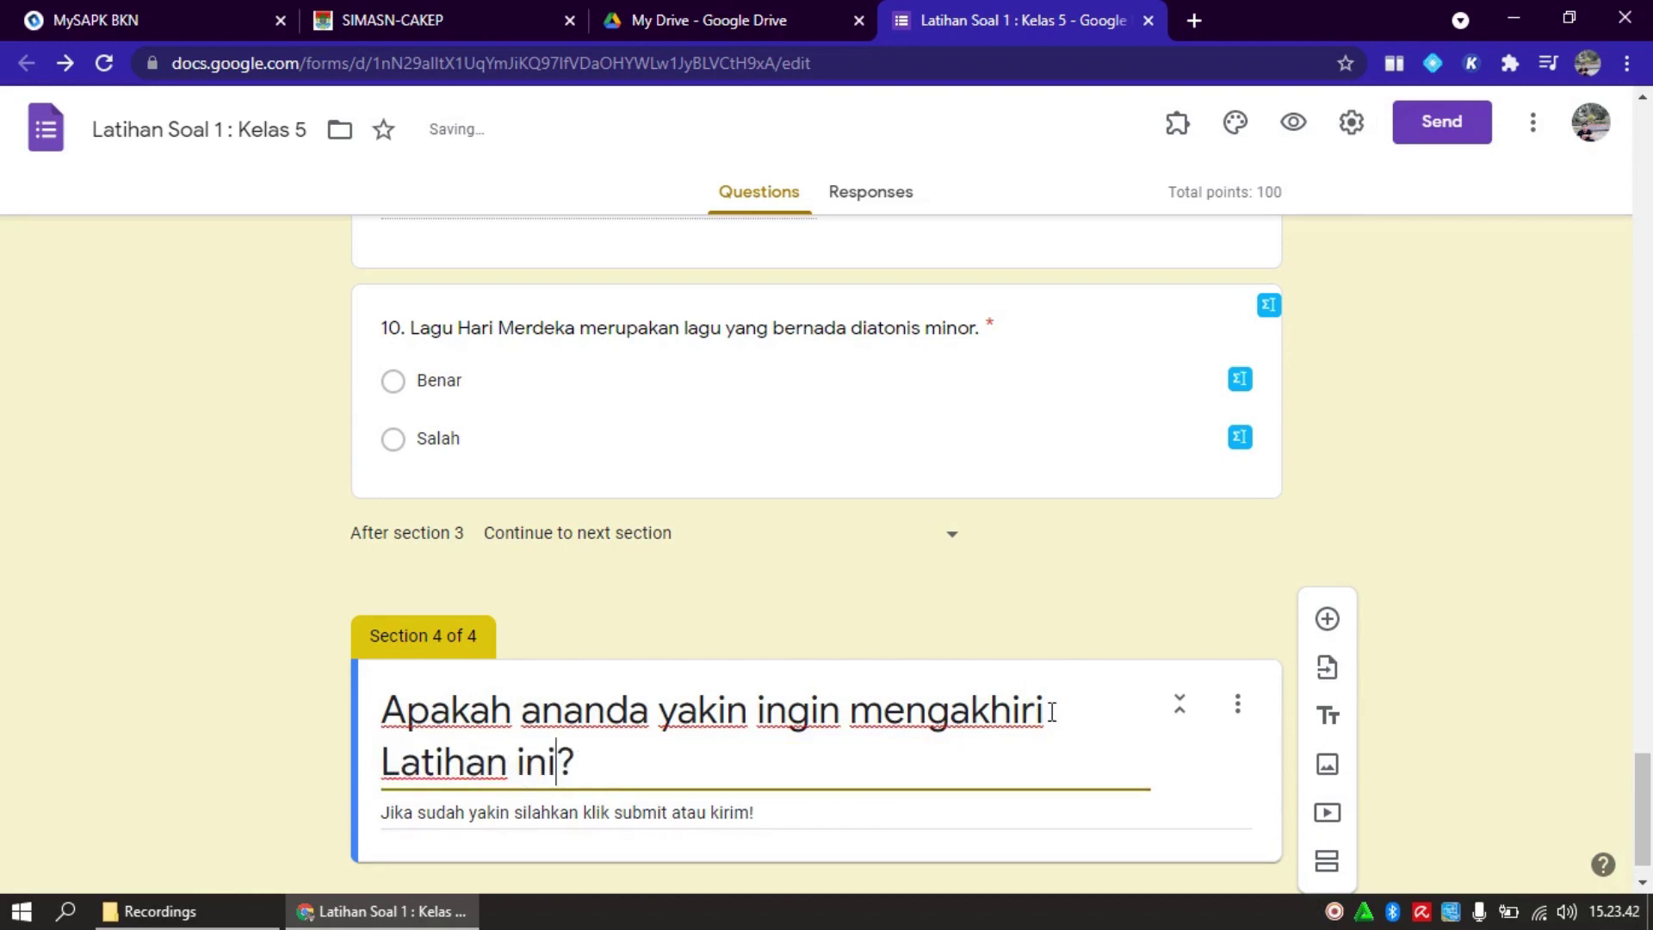
pyautogui.press('BackSpace')
pyautogui.press('BackSpace')
pyautogui.press('BackSpace')
pyautogui.press('BackSpace')
pyautogui.press('BackSpace')
pyautogui.press('BackSpace')
pyautogui.press('BackSpace')
pyautogui.press('BackSpace')
pyautogui.press('BackSpace')
pyautogui.press('BackSpace')
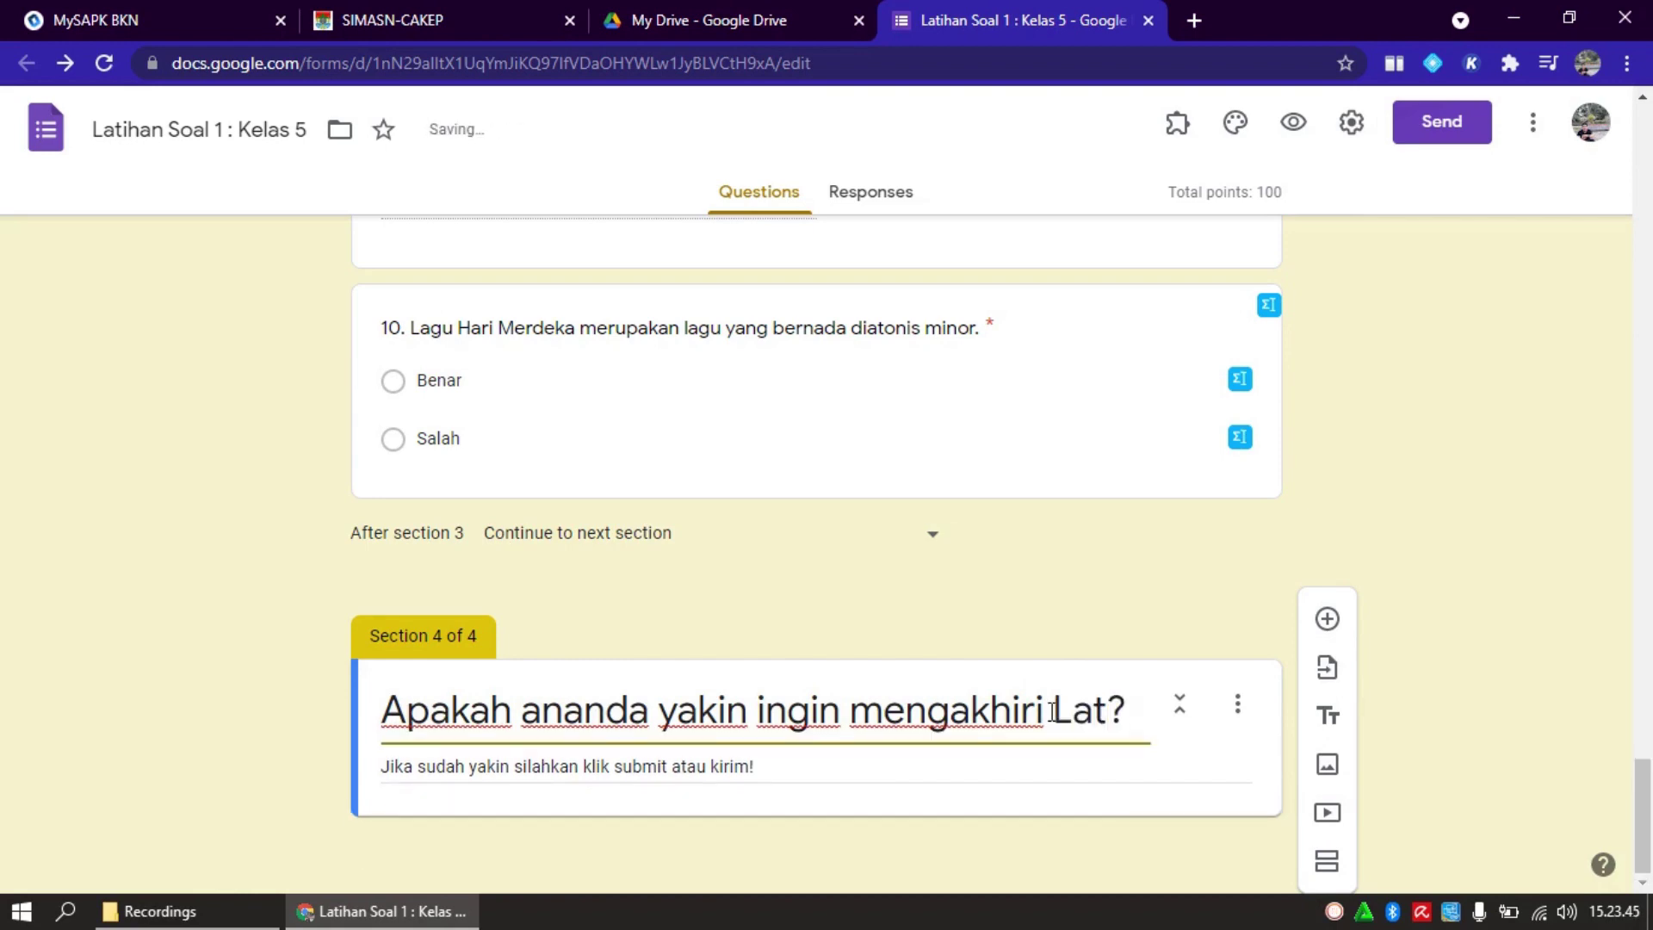
pyautogui.press('BackSpace')
pyautogui.write('latihan')
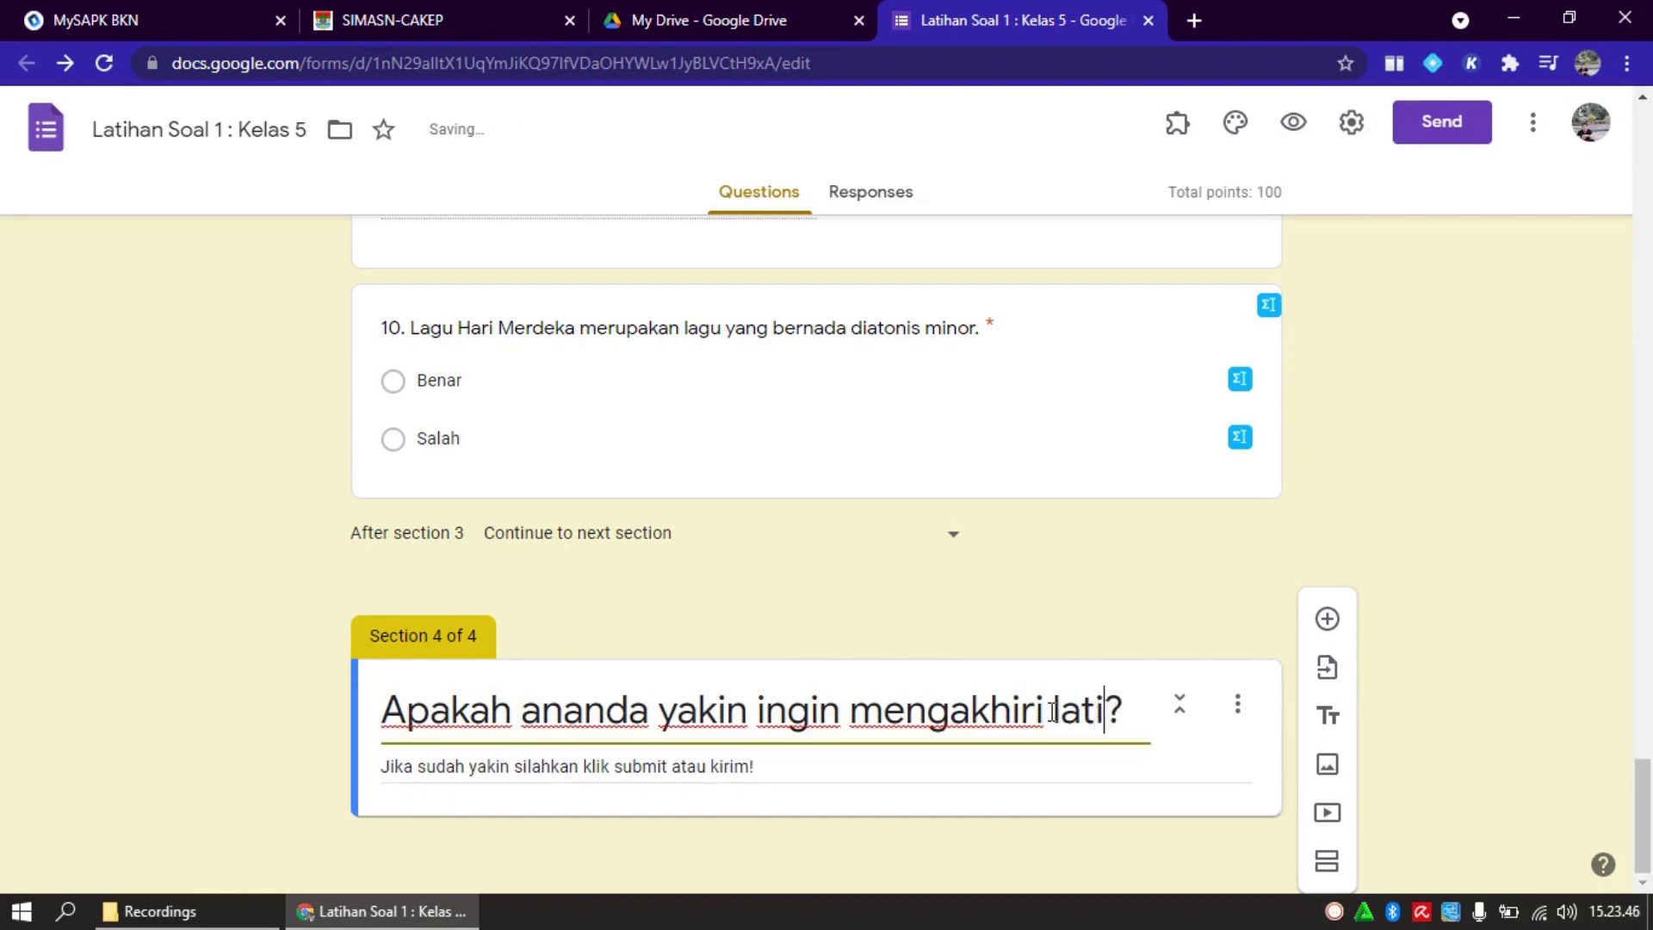
pyautogui.write(' ini')
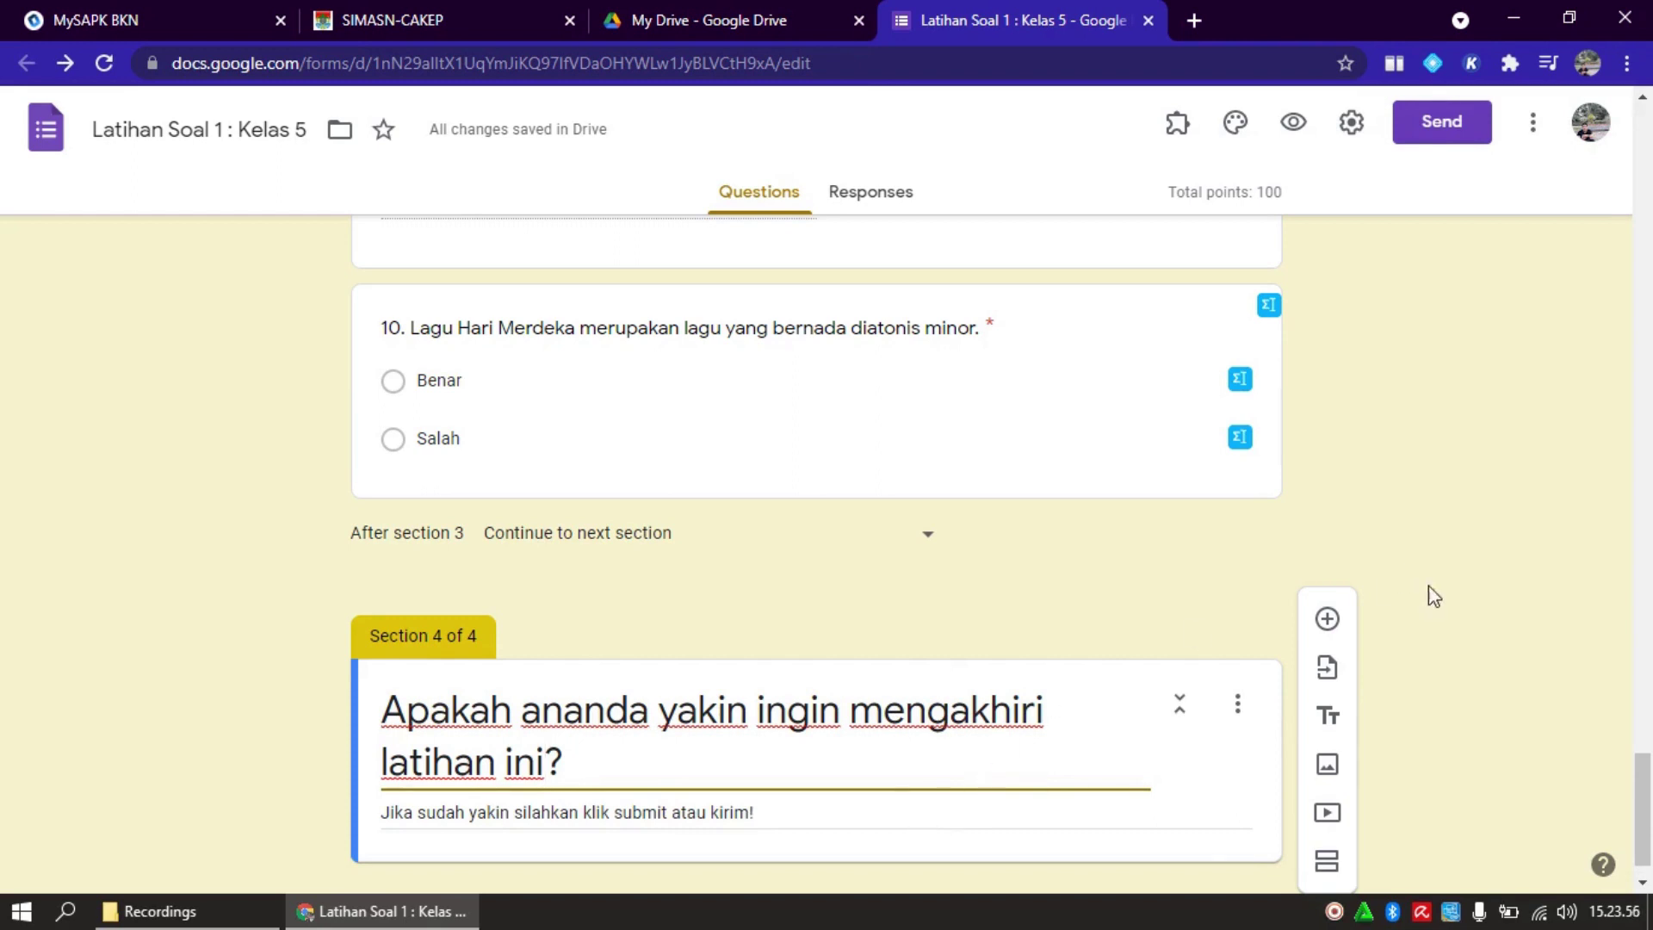
pyautogui.moveTo(1643, 781); pyautogui.dragTo(1649, 120)
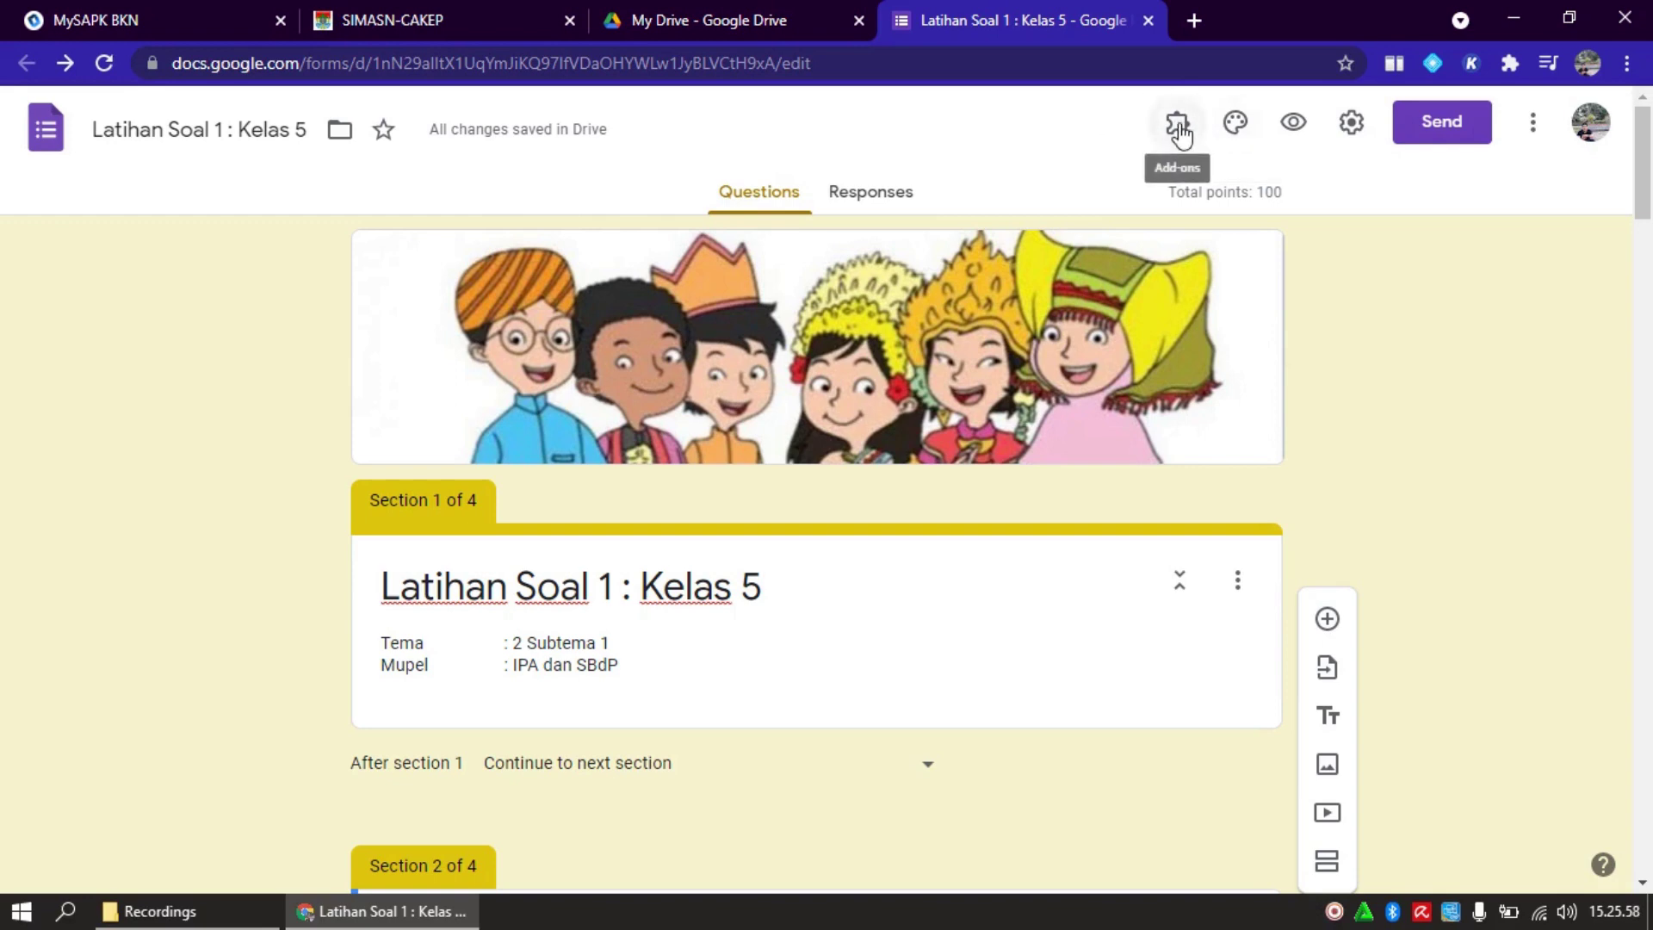
# Launch formLimiter's Set limit panel and choose 'date and time' as the limit type
pyautogui.click(1177, 126)
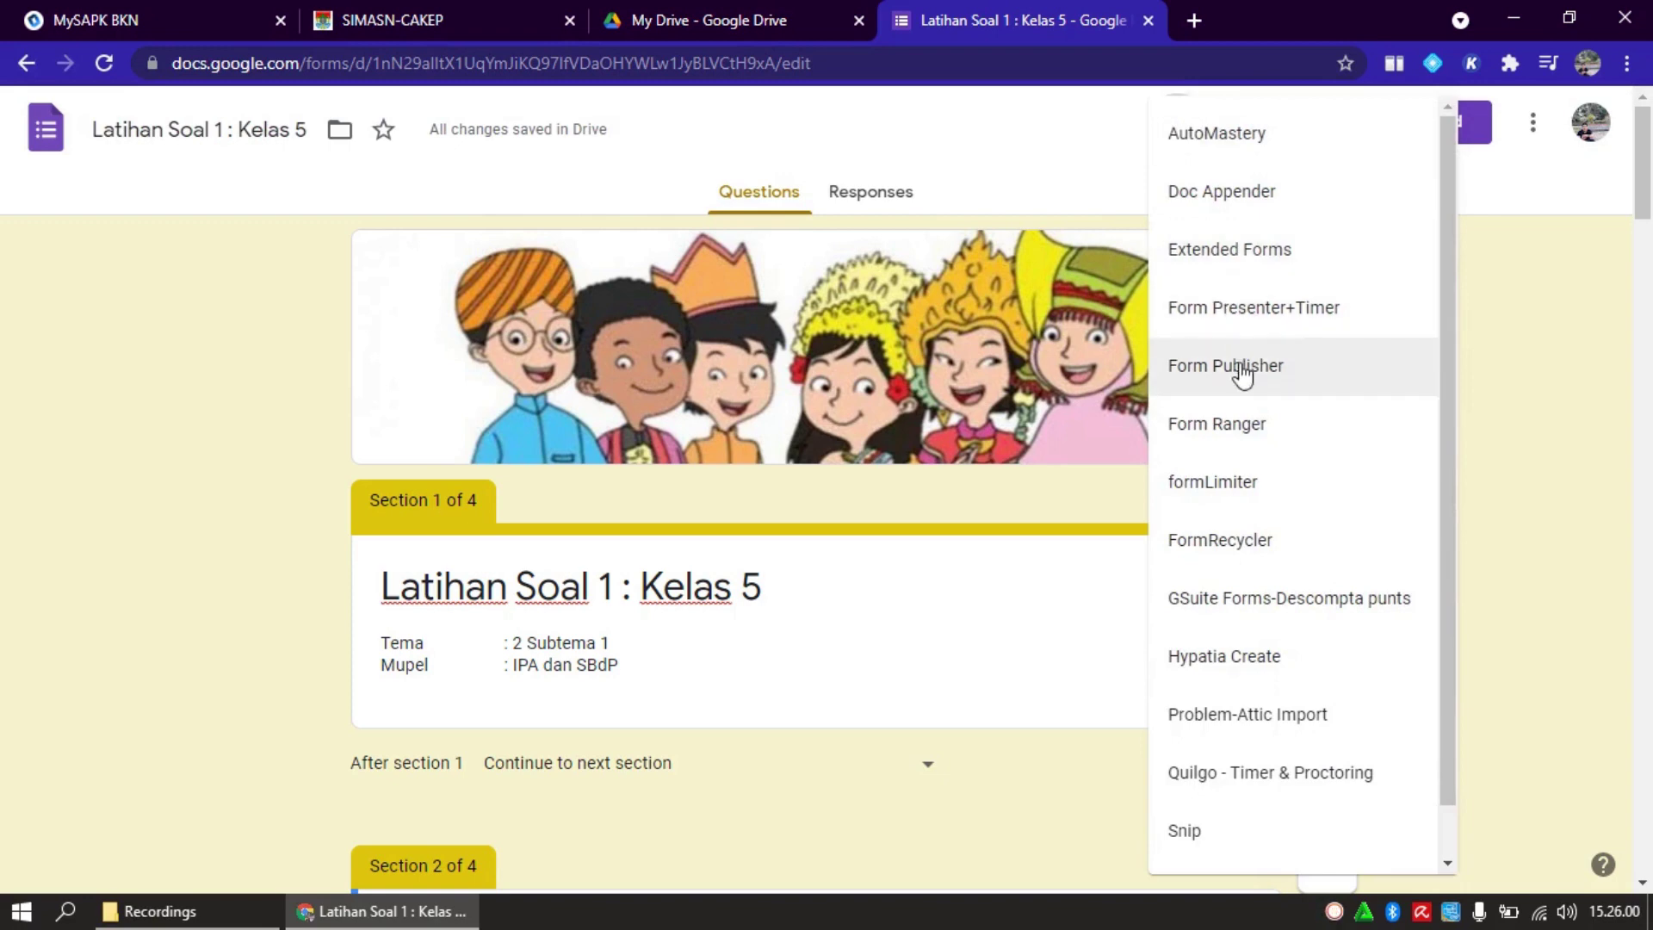
pyautogui.click(1250, 487)
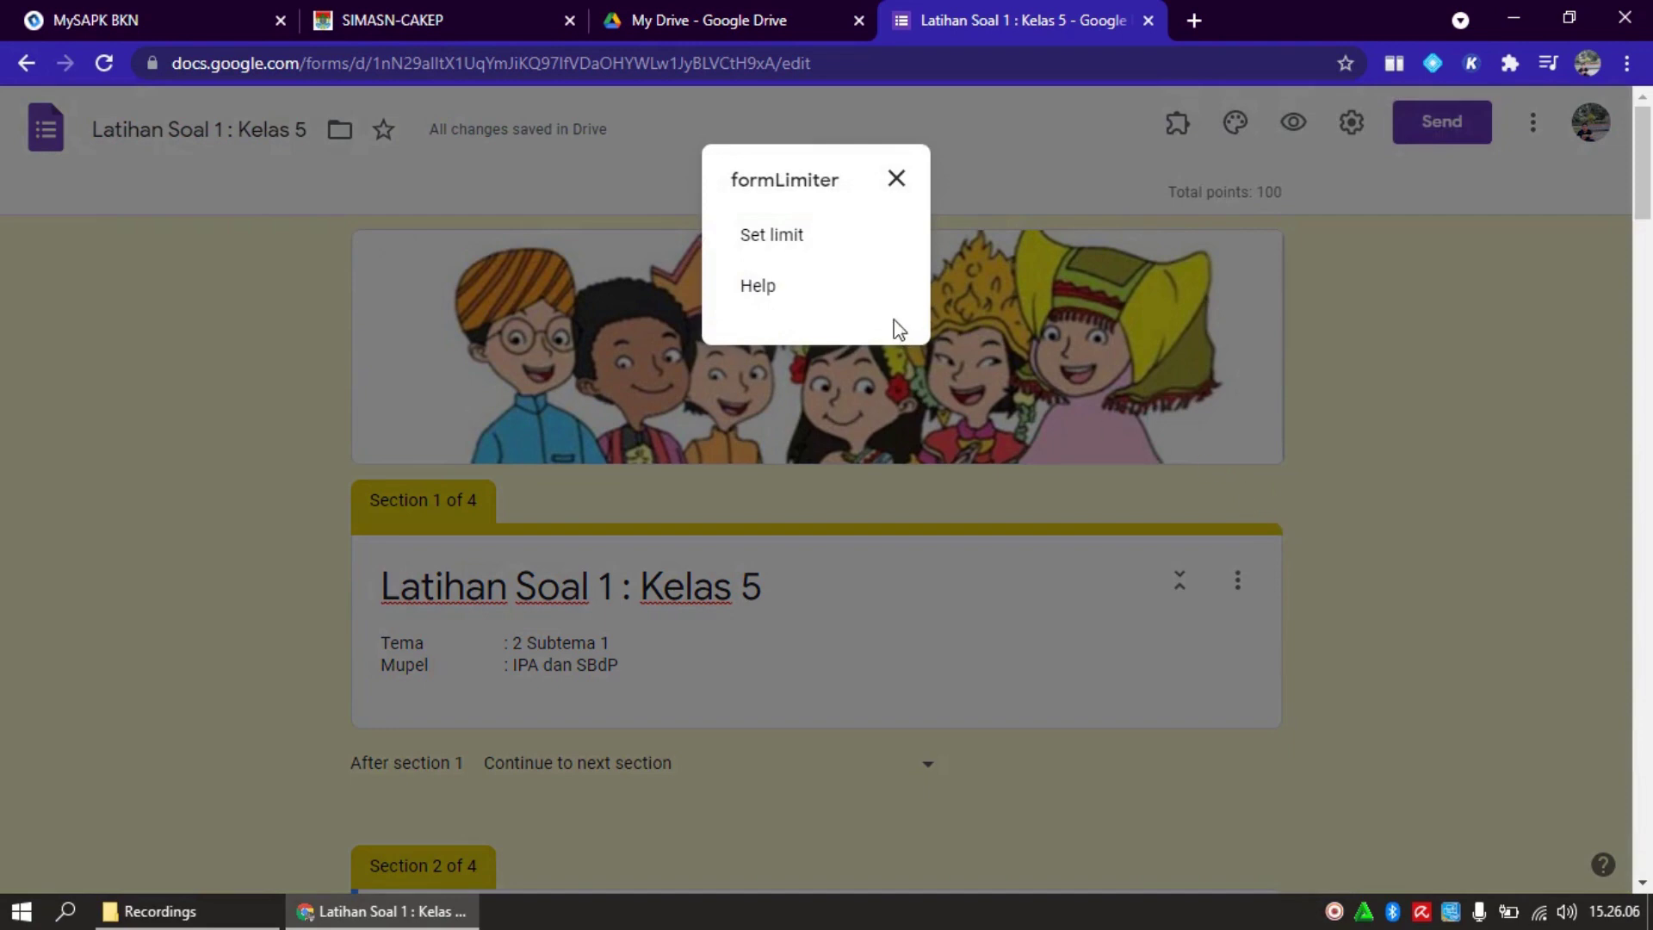
pyautogui.click(786, 241)
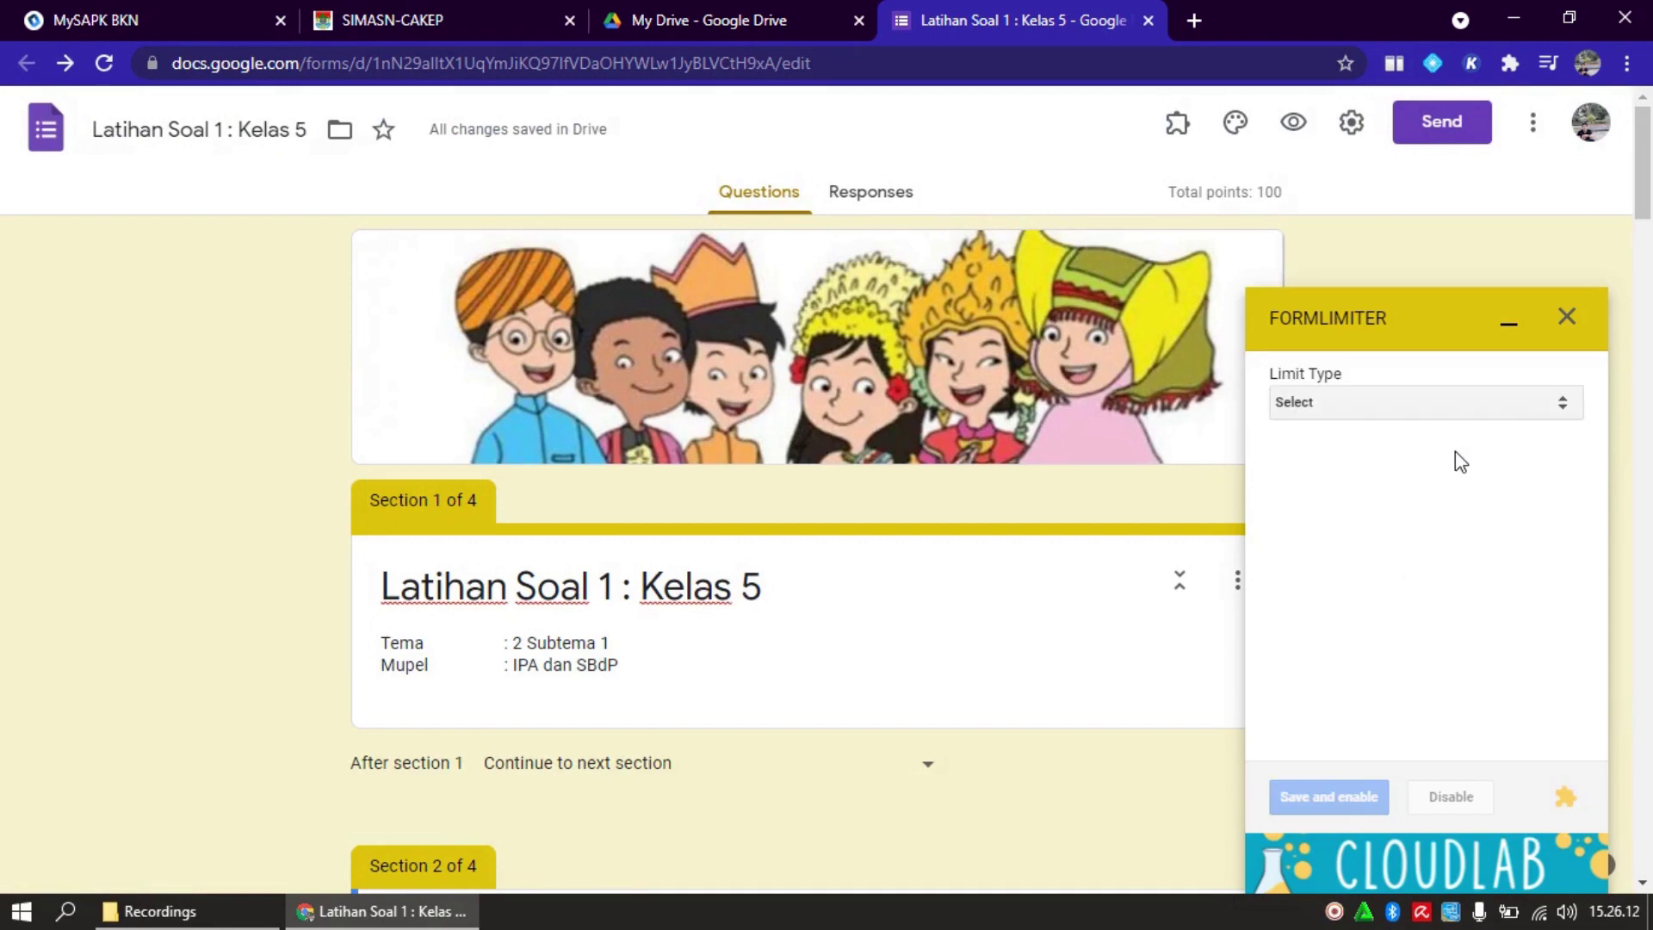
pyautogui.click(1564, 414)
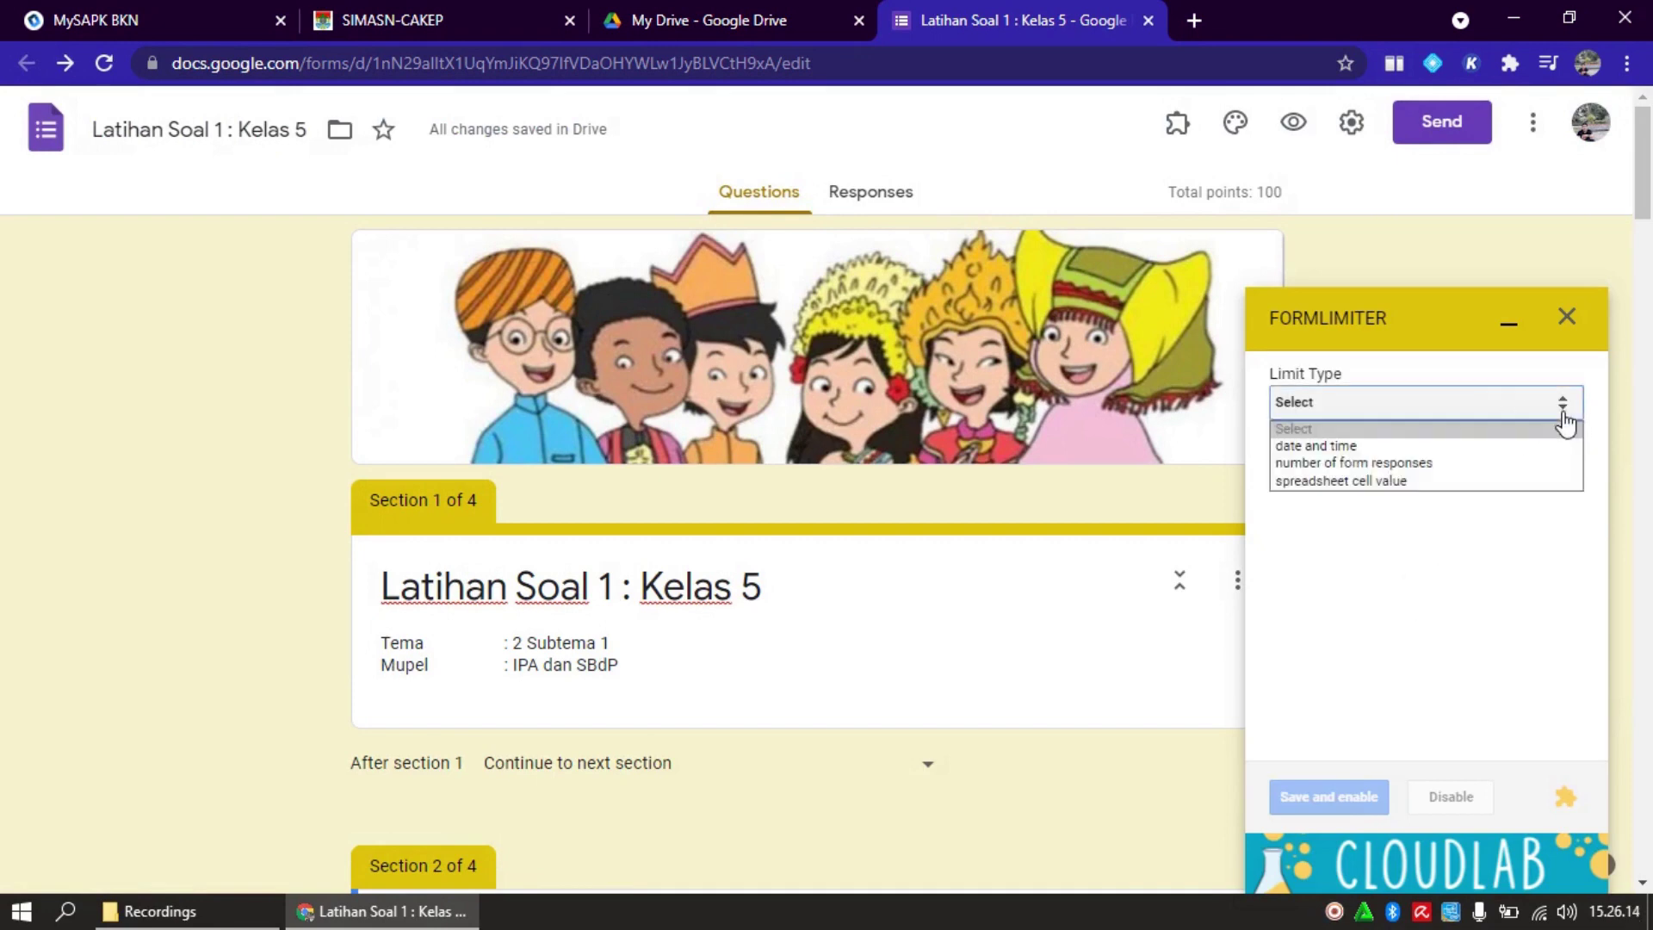
pyautogui.click(1521, 452)
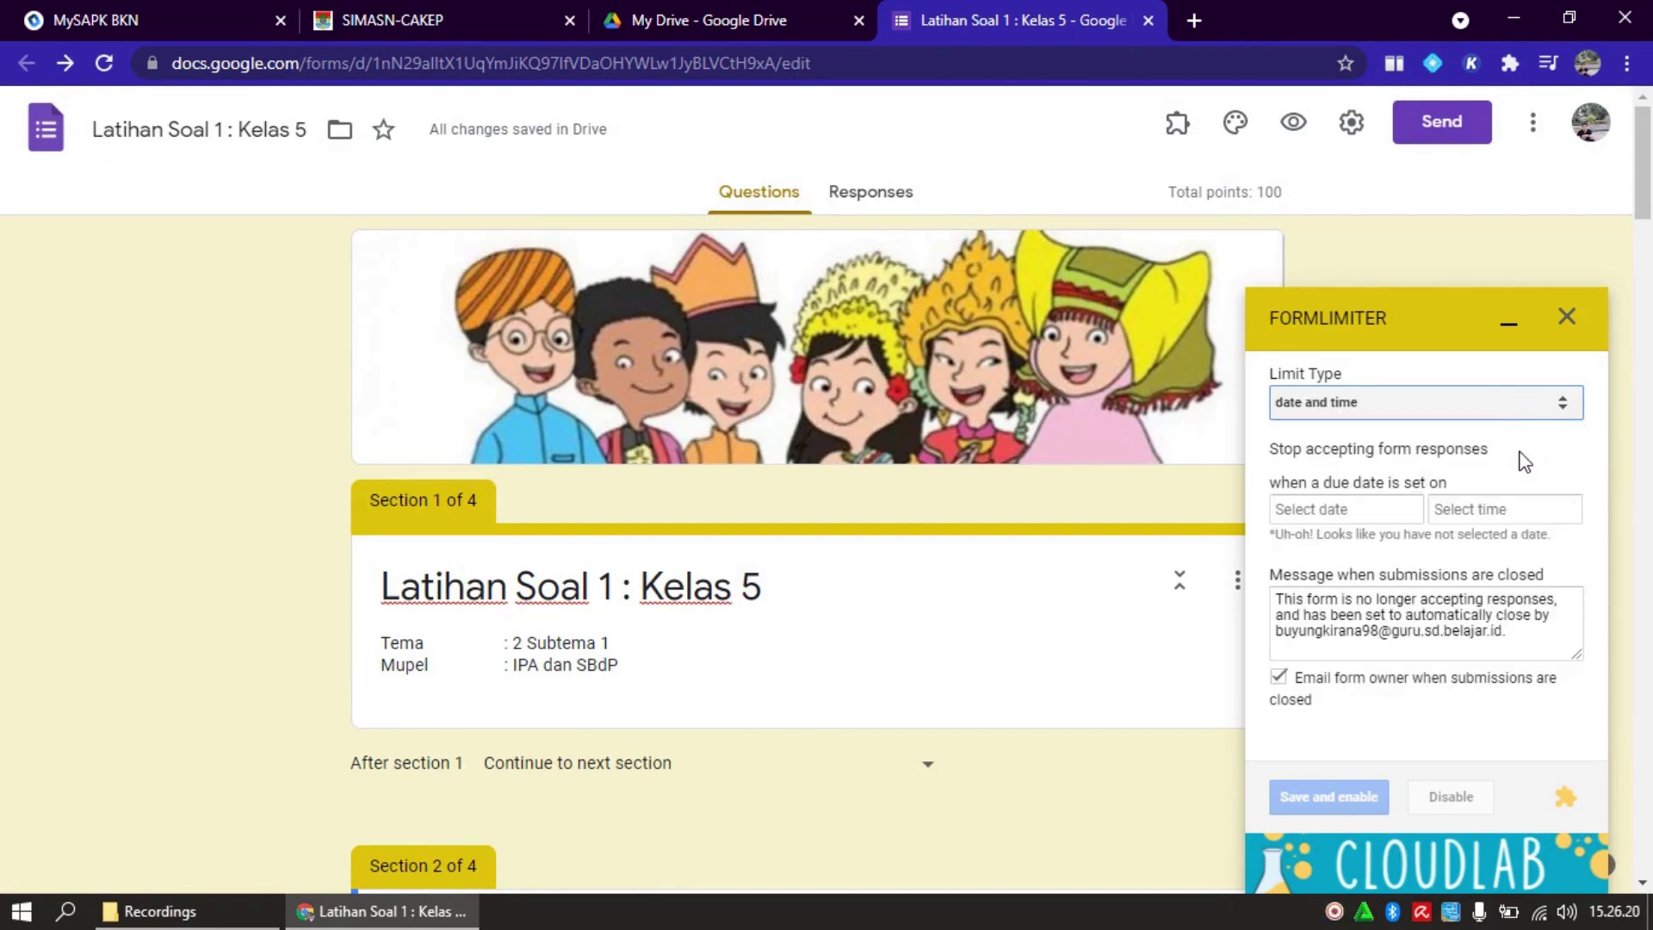
# Set the formLimiter closing date to 25 August 2021 (08/25/2021)
pyautogui.click(1380, 522)
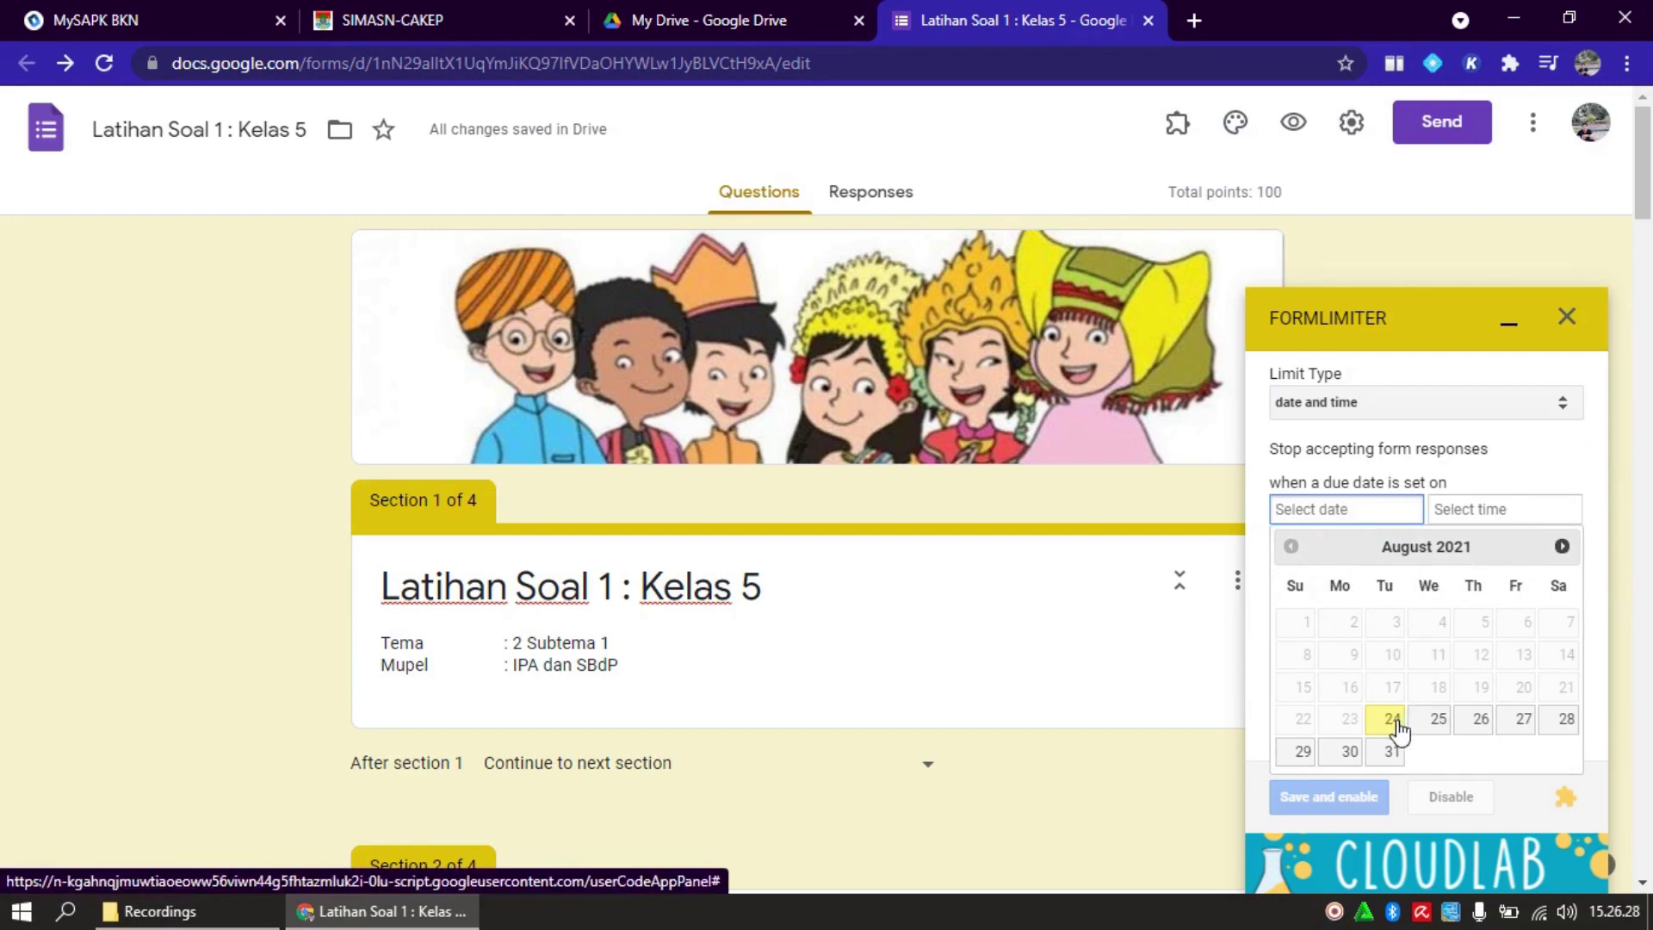
pyautogui.click(1463, 514)
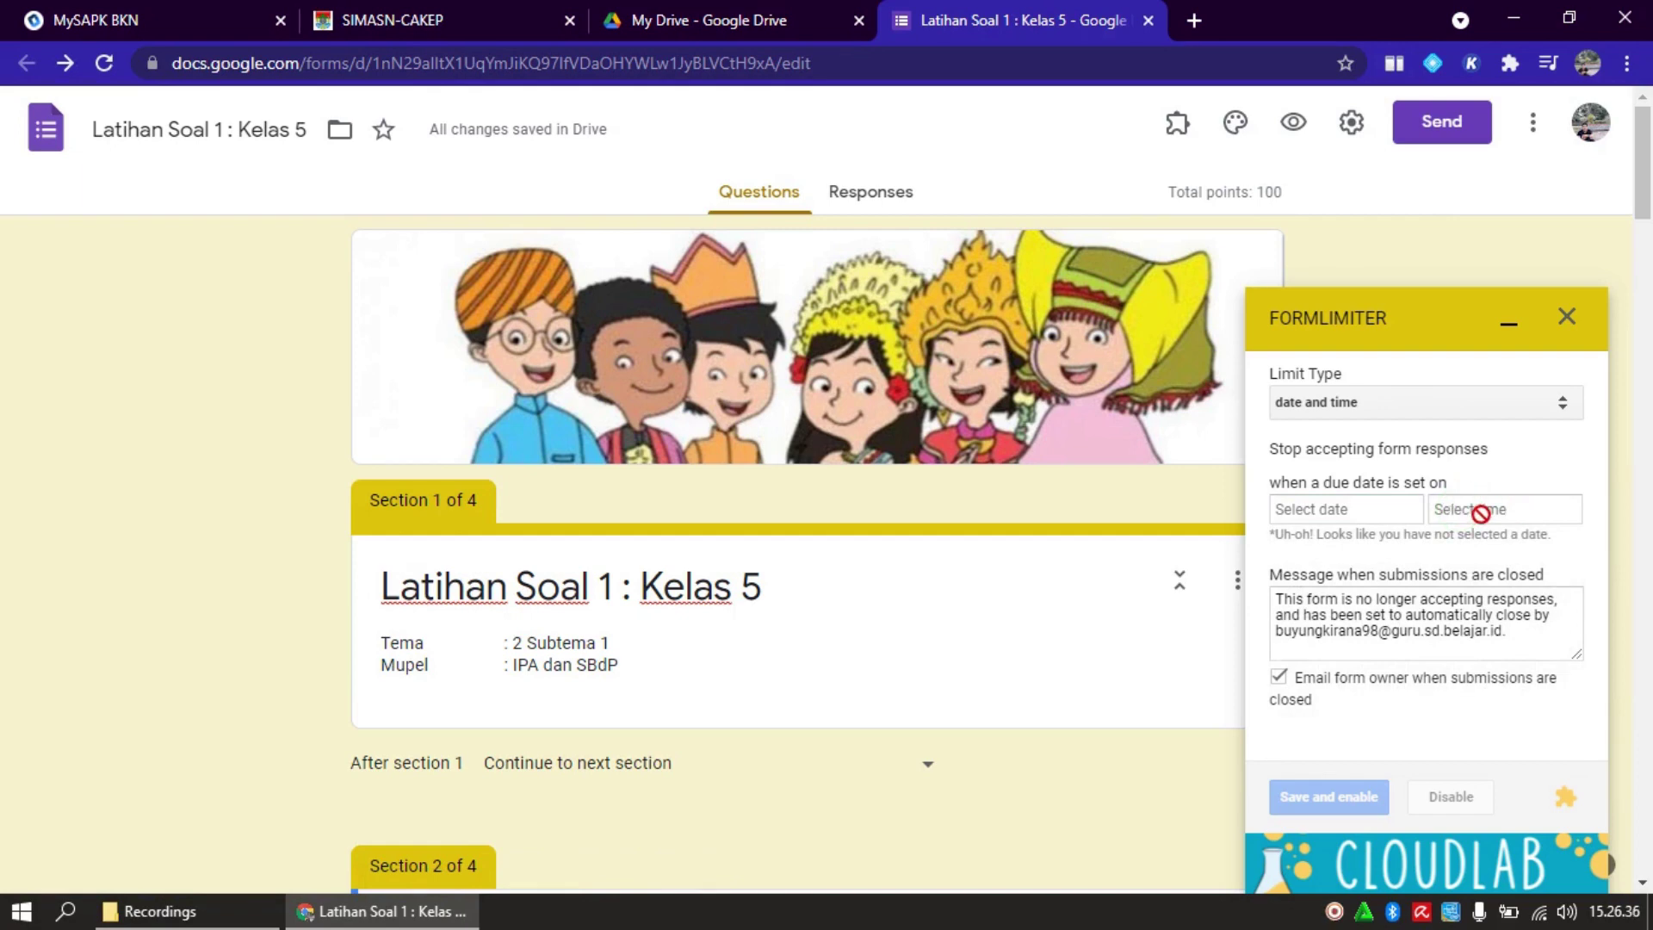
pyautogui.click(1384, 510)
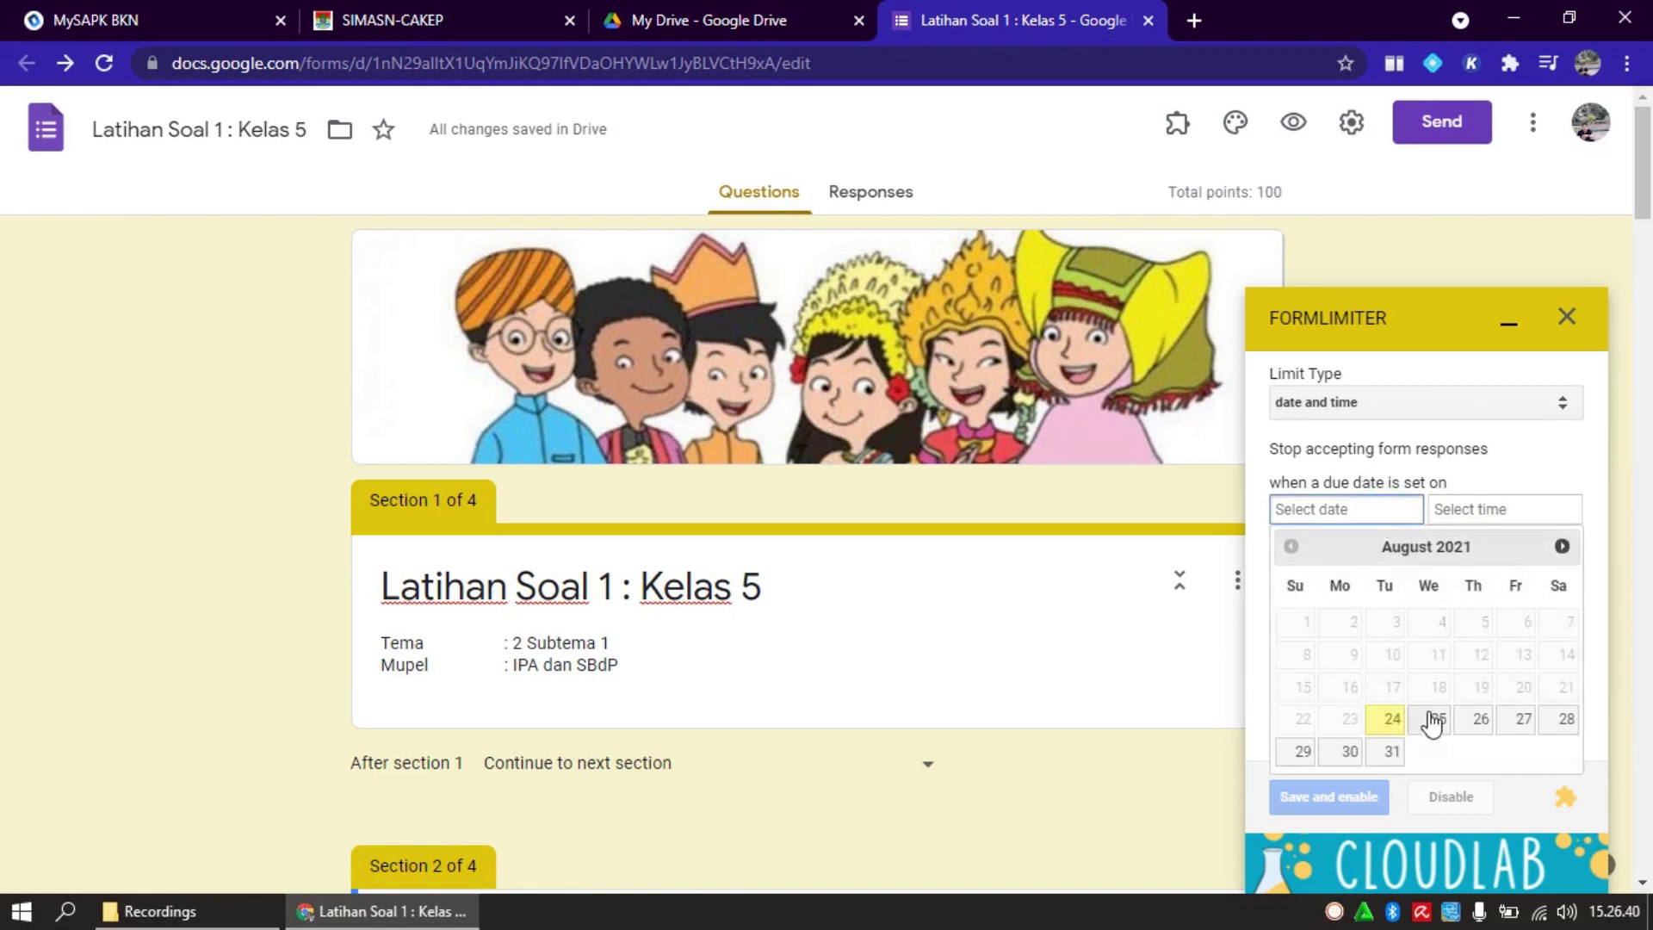
pyautogui.click(1435, 717)
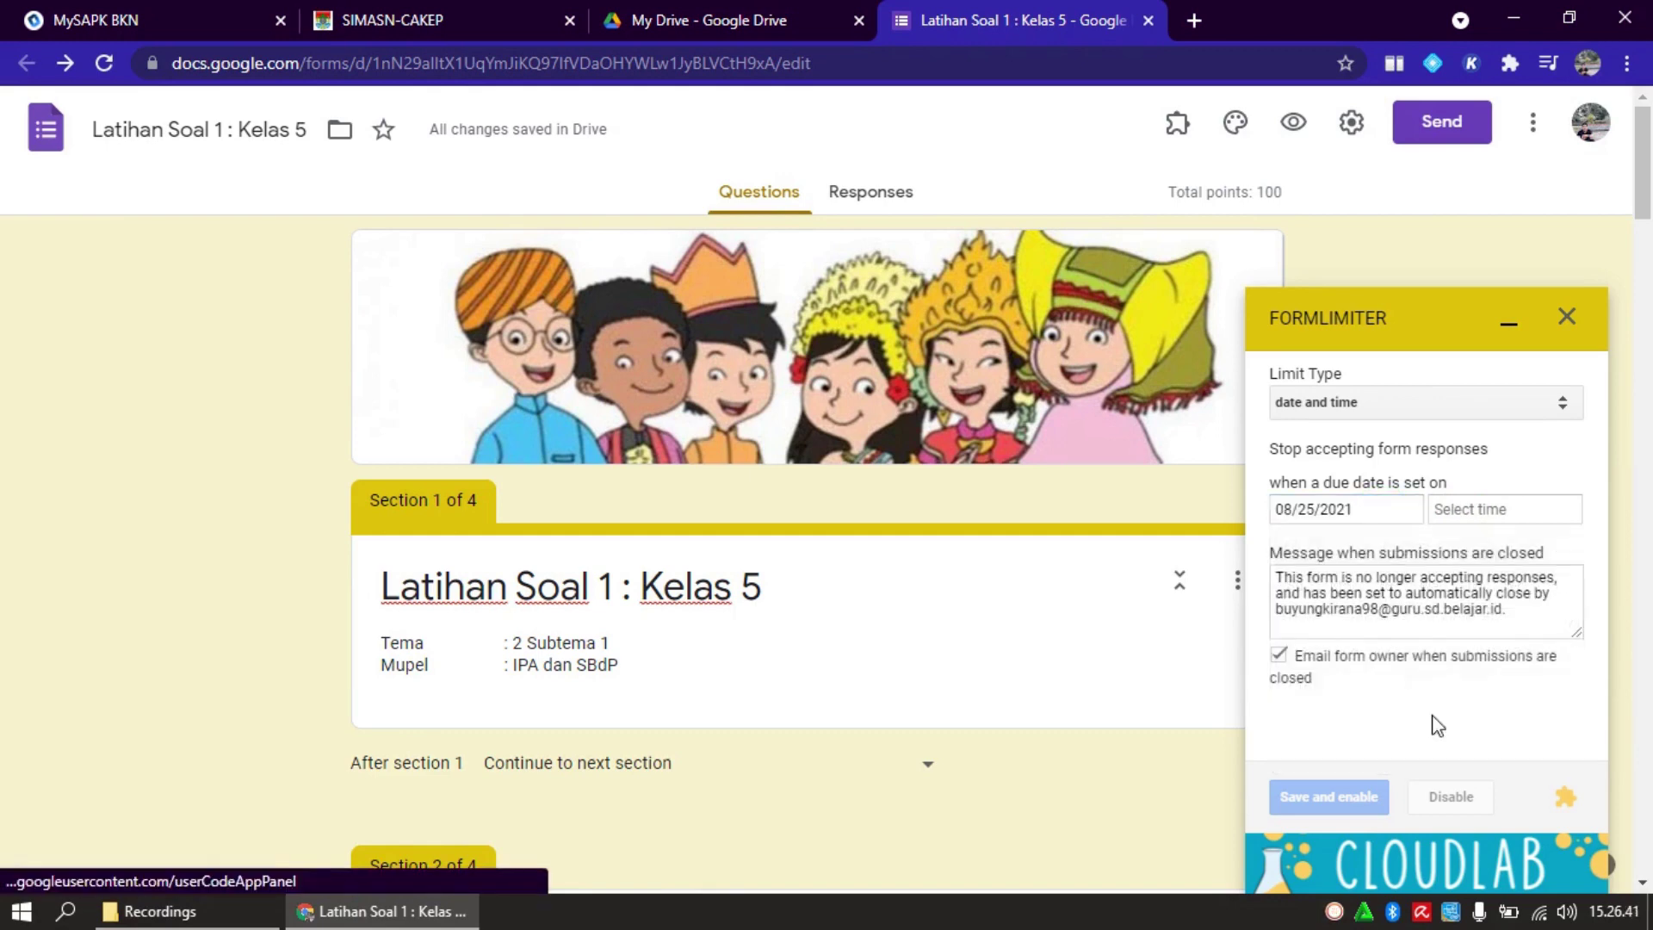
pyautogui.click(1475, 517)
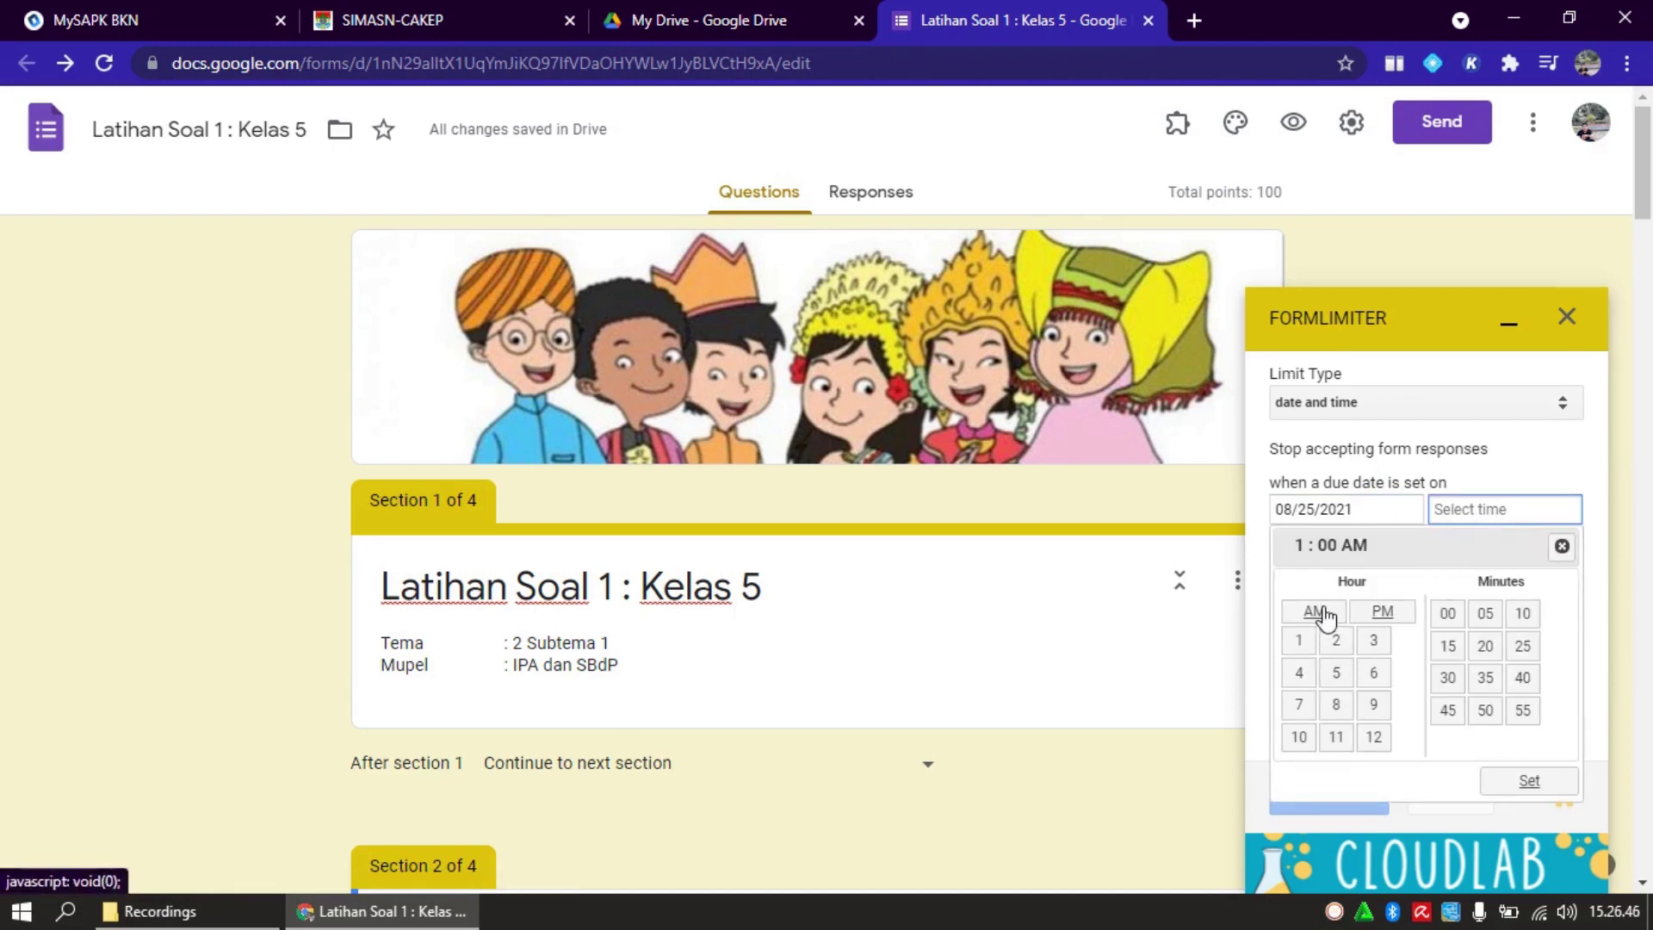
# Set the formLimiter cutoff time to 6:30 PM
pyautogui.click(1375, 677)
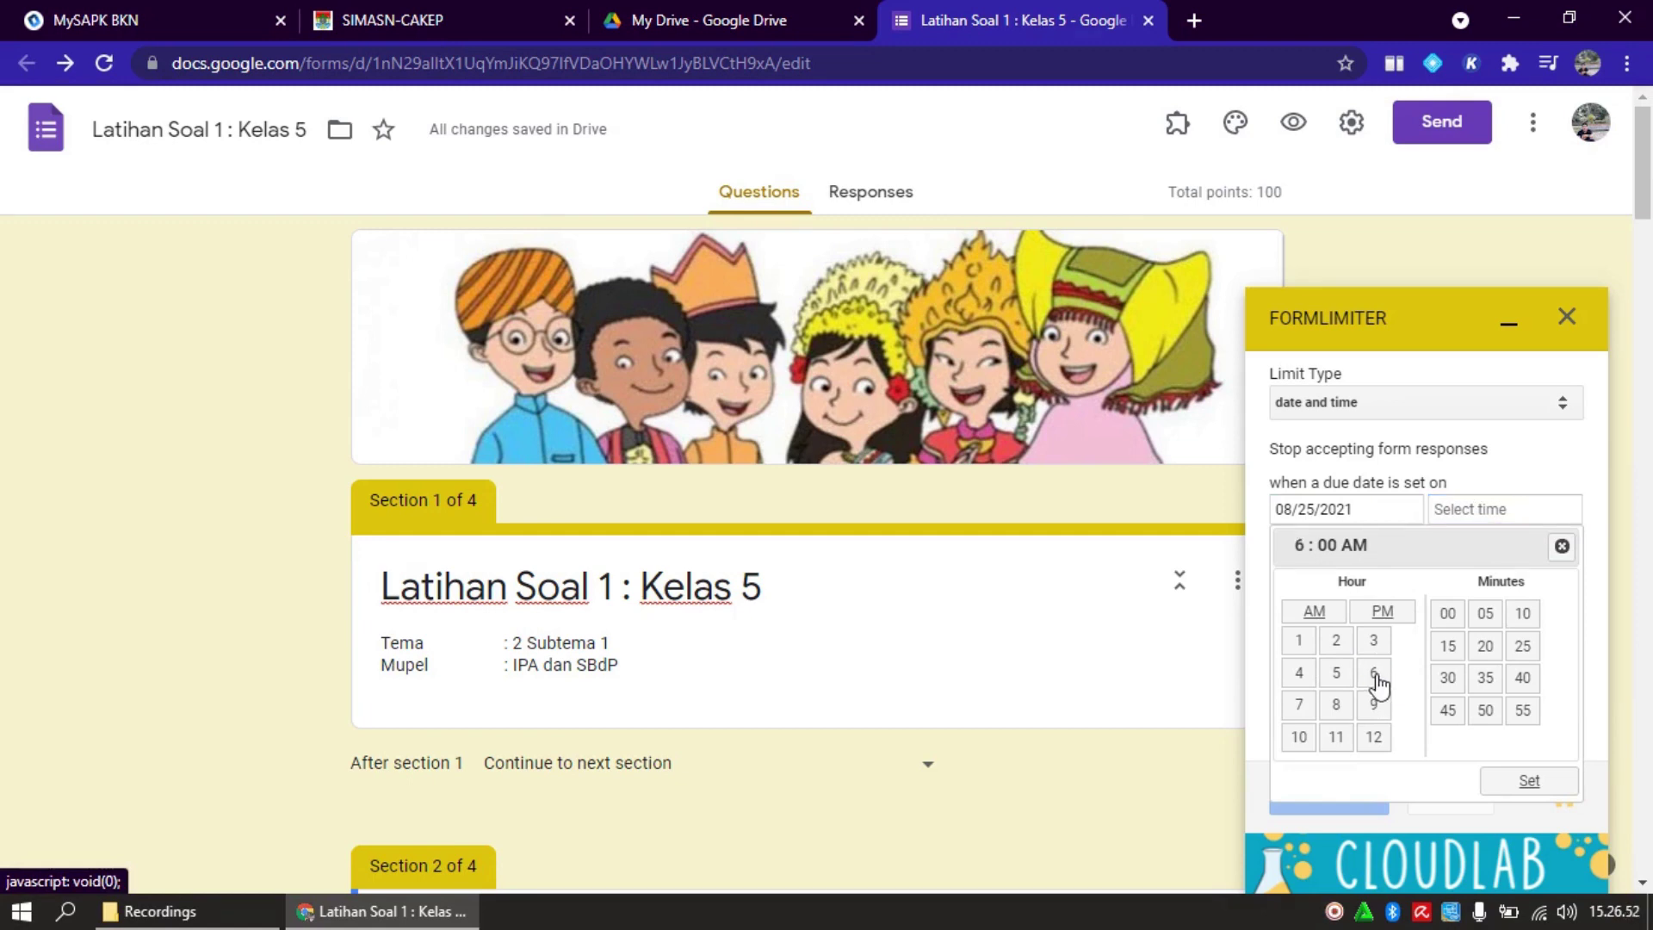
pyautogui.click(1376, 676)
pyautogui.click(1452, 686)
pyautogui.click(1383, 615)
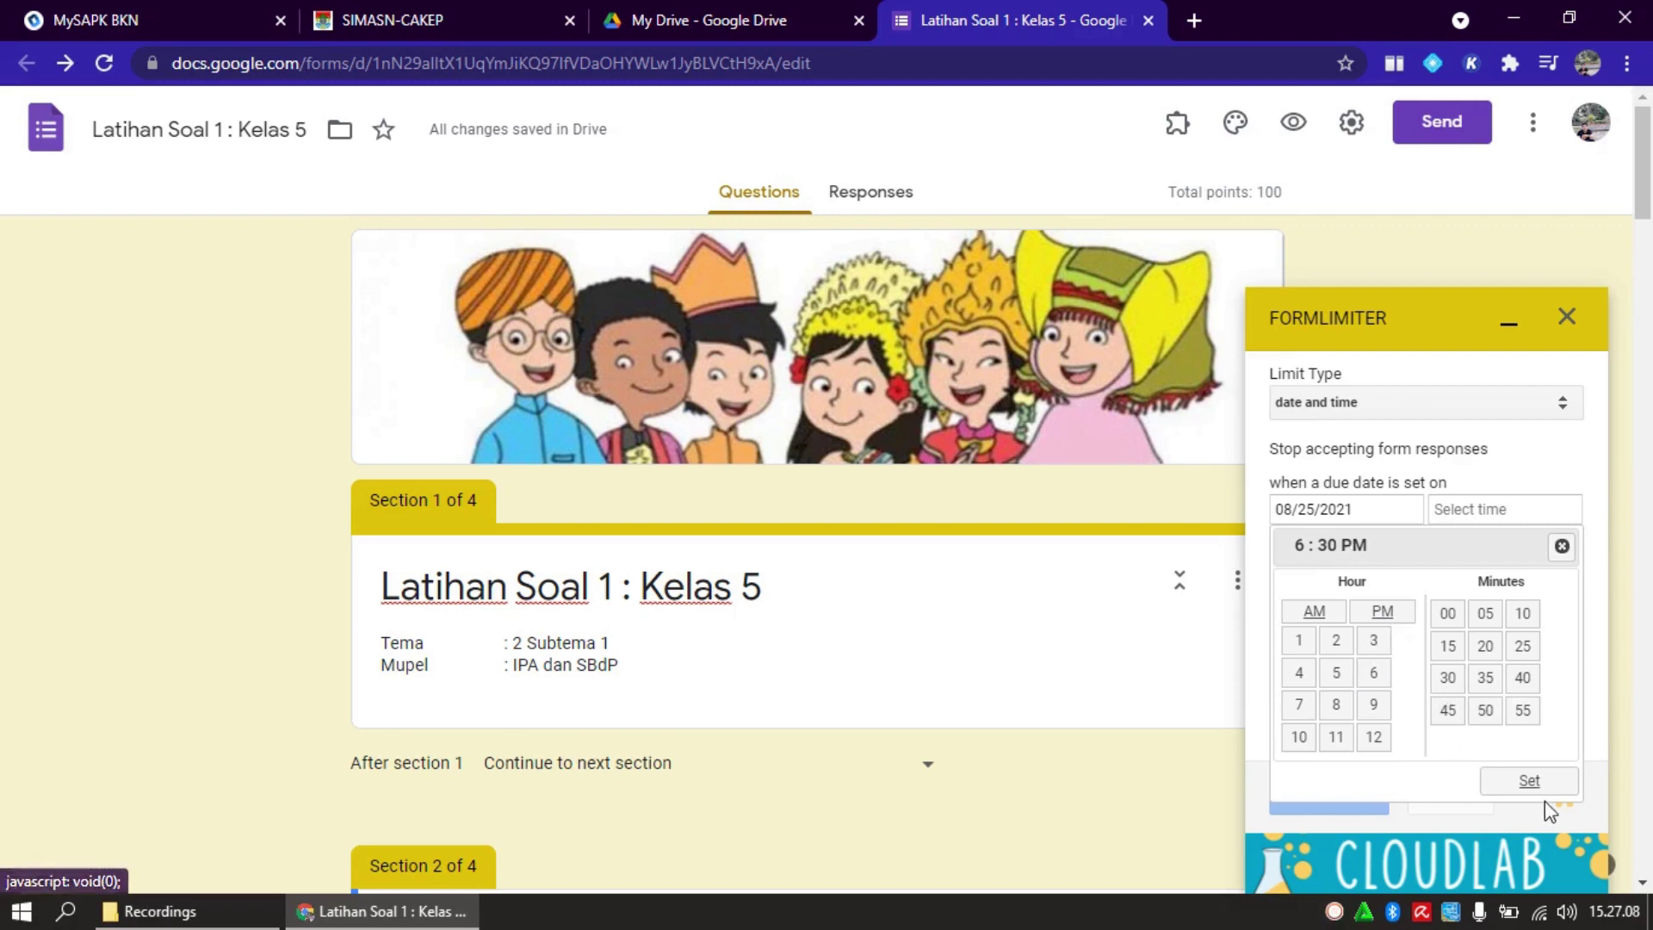
pyautogui.click(1530, 780)
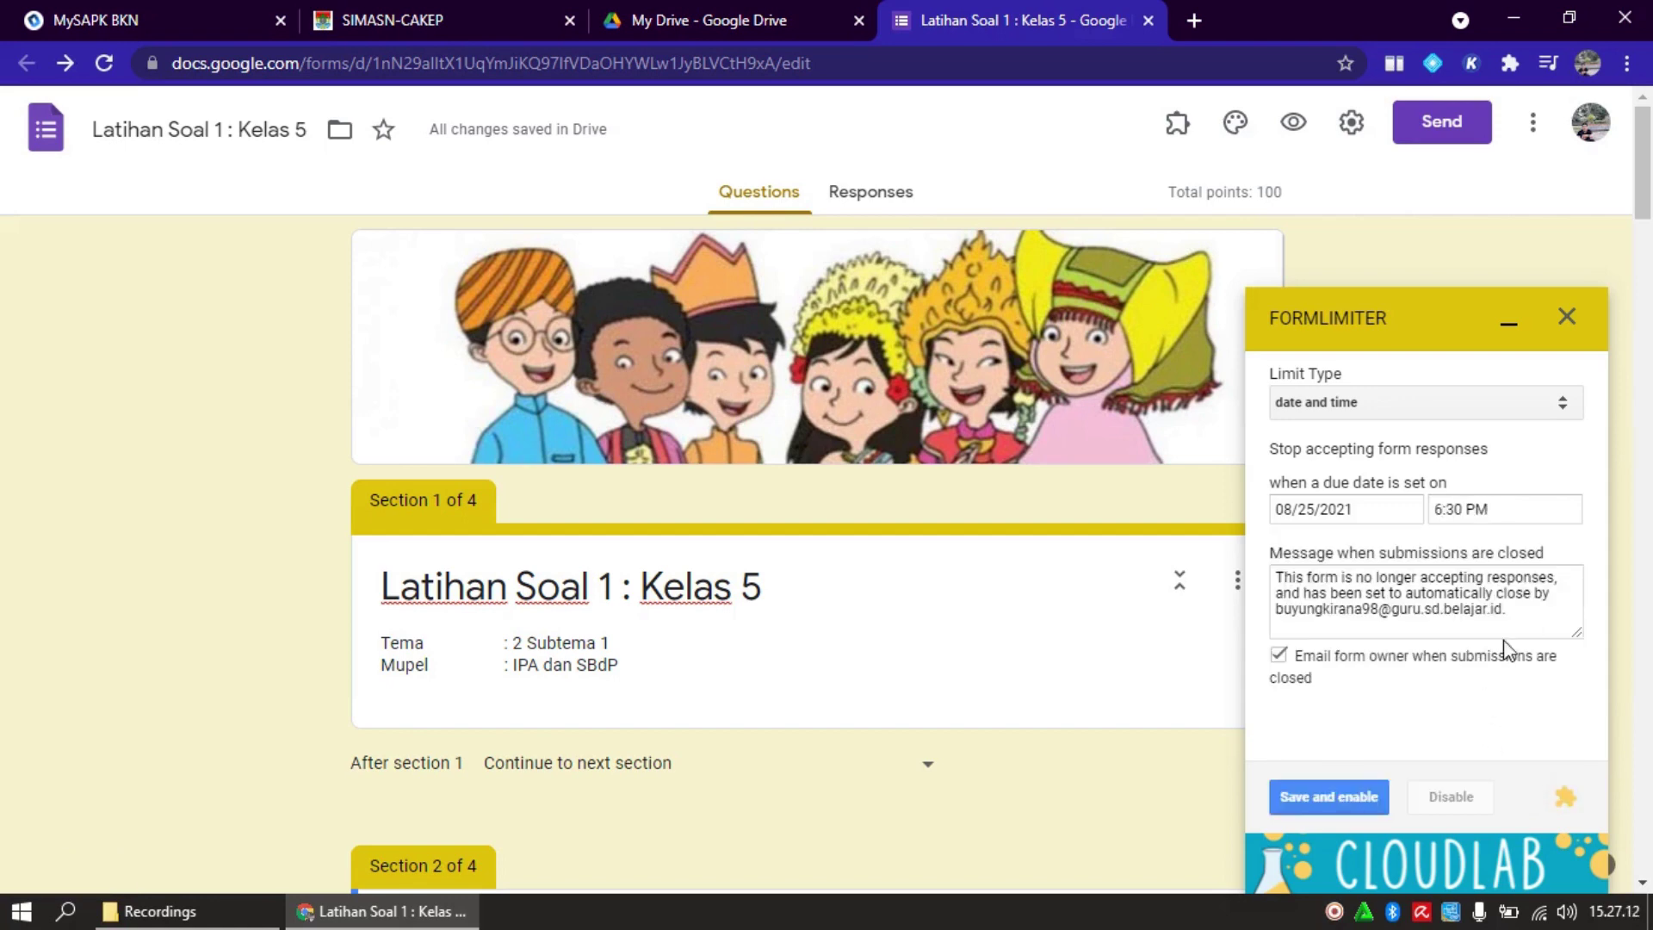
# Replace the closed message with 'Maaf, ananda tidak dapat mengerjakan latihan soal ini. Silahkan hubungi gurumu!' and stop owner emails
pyautogui.click(1279, 582)
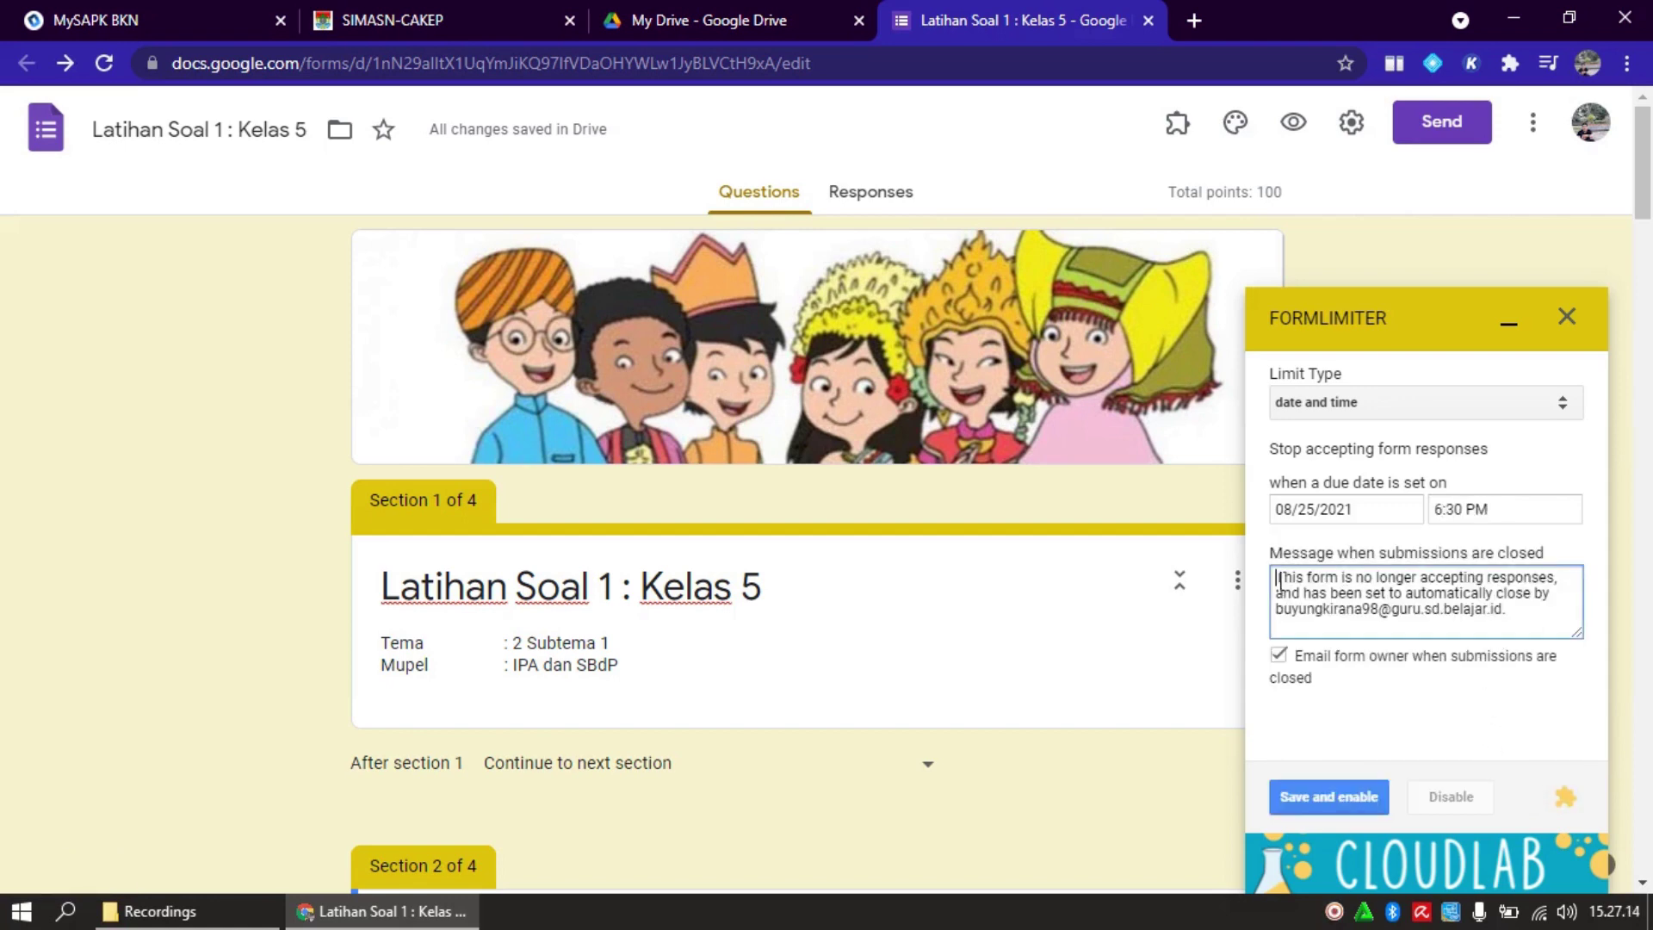
pyautogui.hotkey('shift', 'Down')
pyautogui.hotkey('shift', 'Down')
pyautogui.hotkey('shift', 'Down')
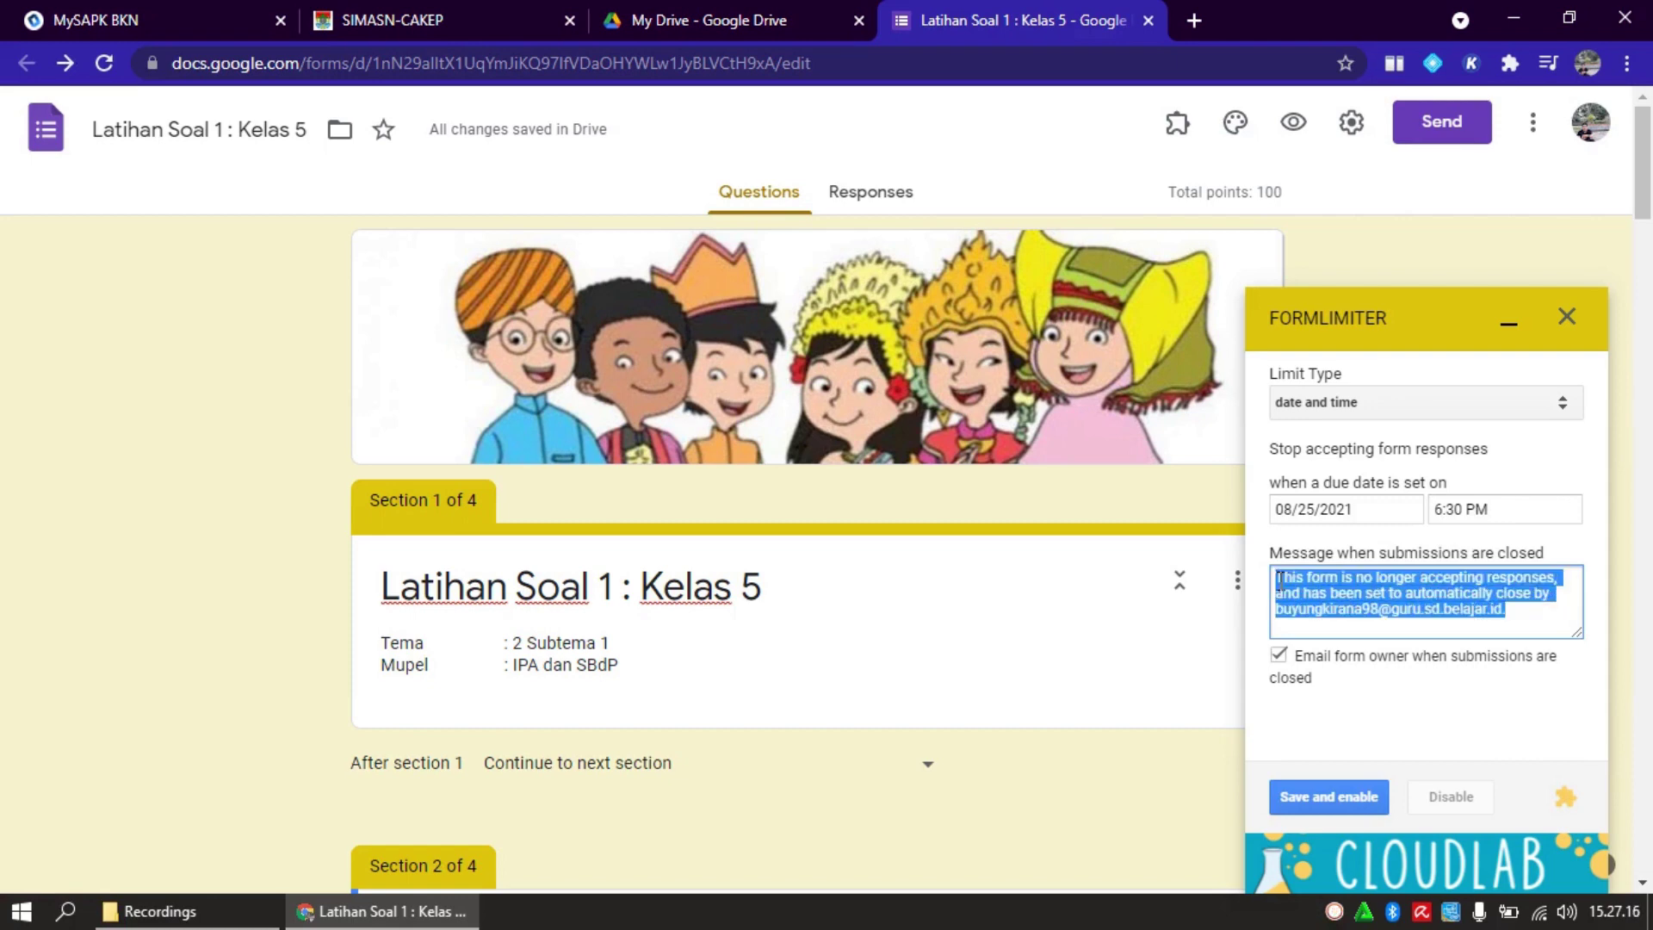
pyautogui.write('Maaf')
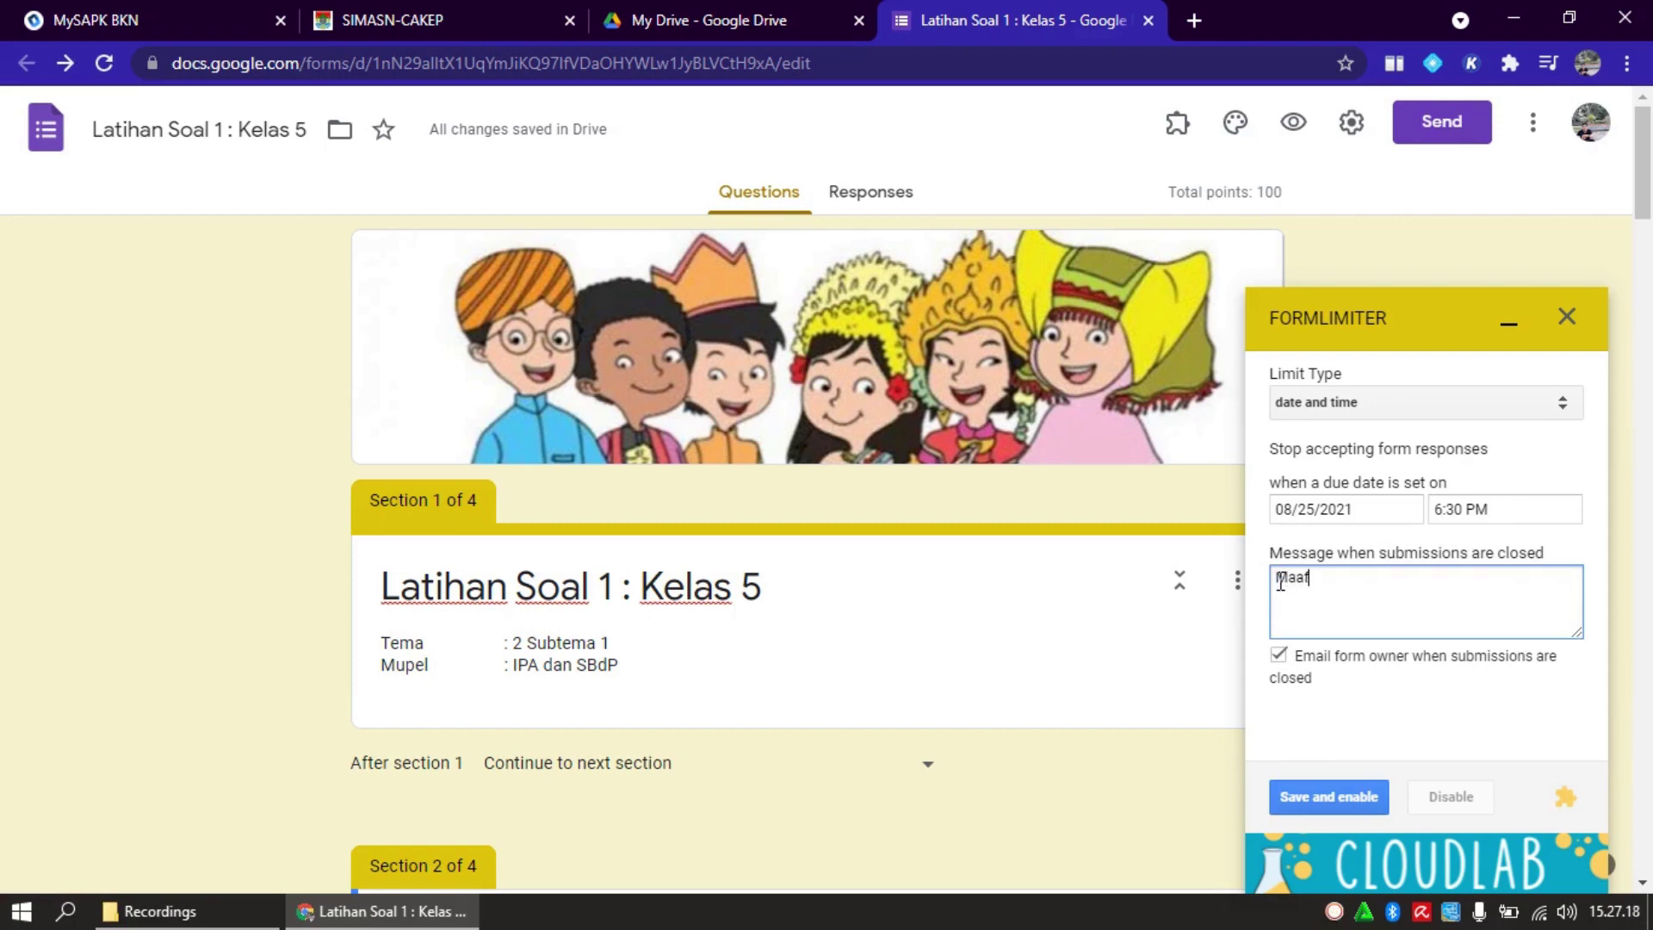
pyautogui.write(', ananda tidak dapat m')
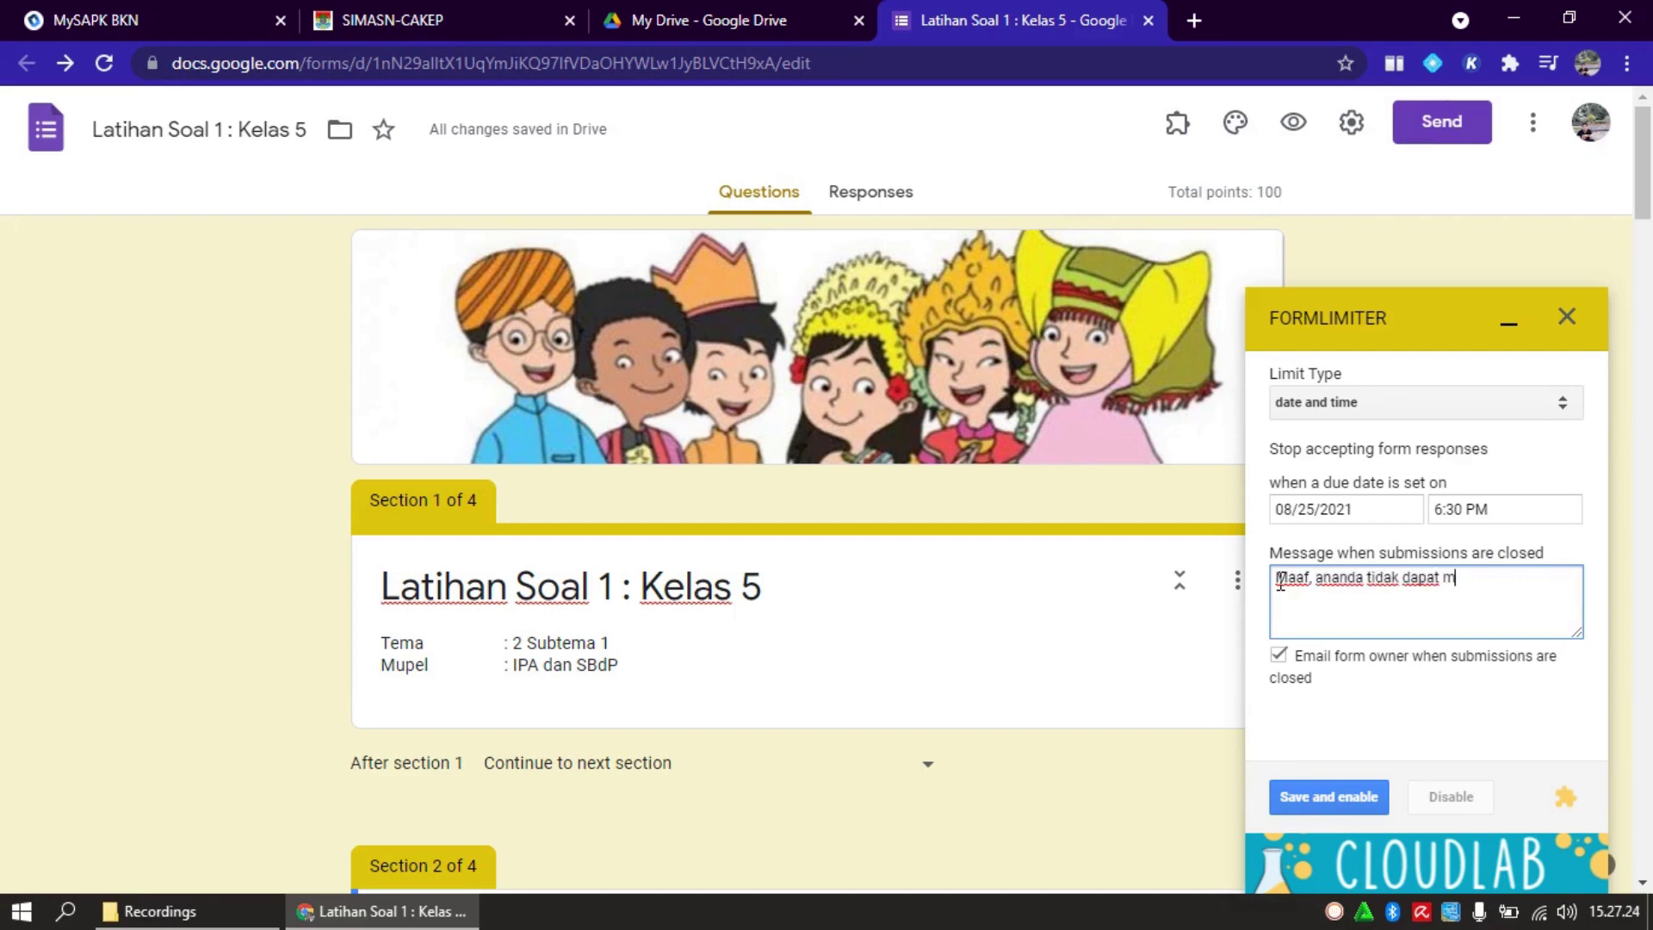
pyautogui.write('engerjakan latihan s')
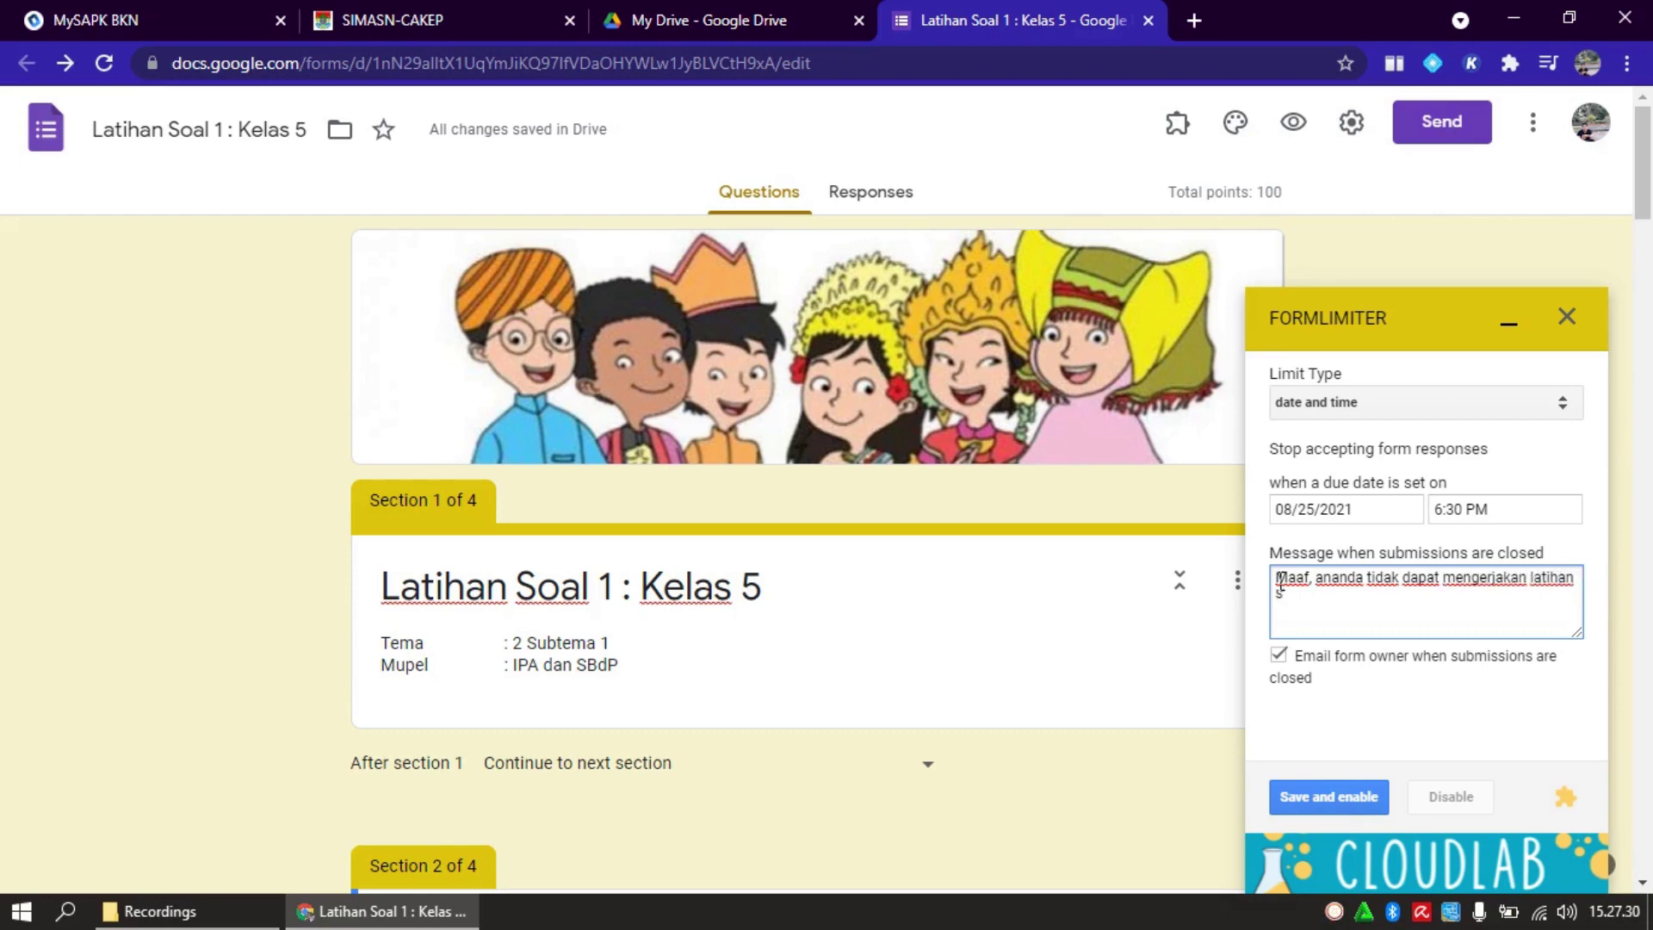
pyautogui.write('oal ini. Silahkan hu')
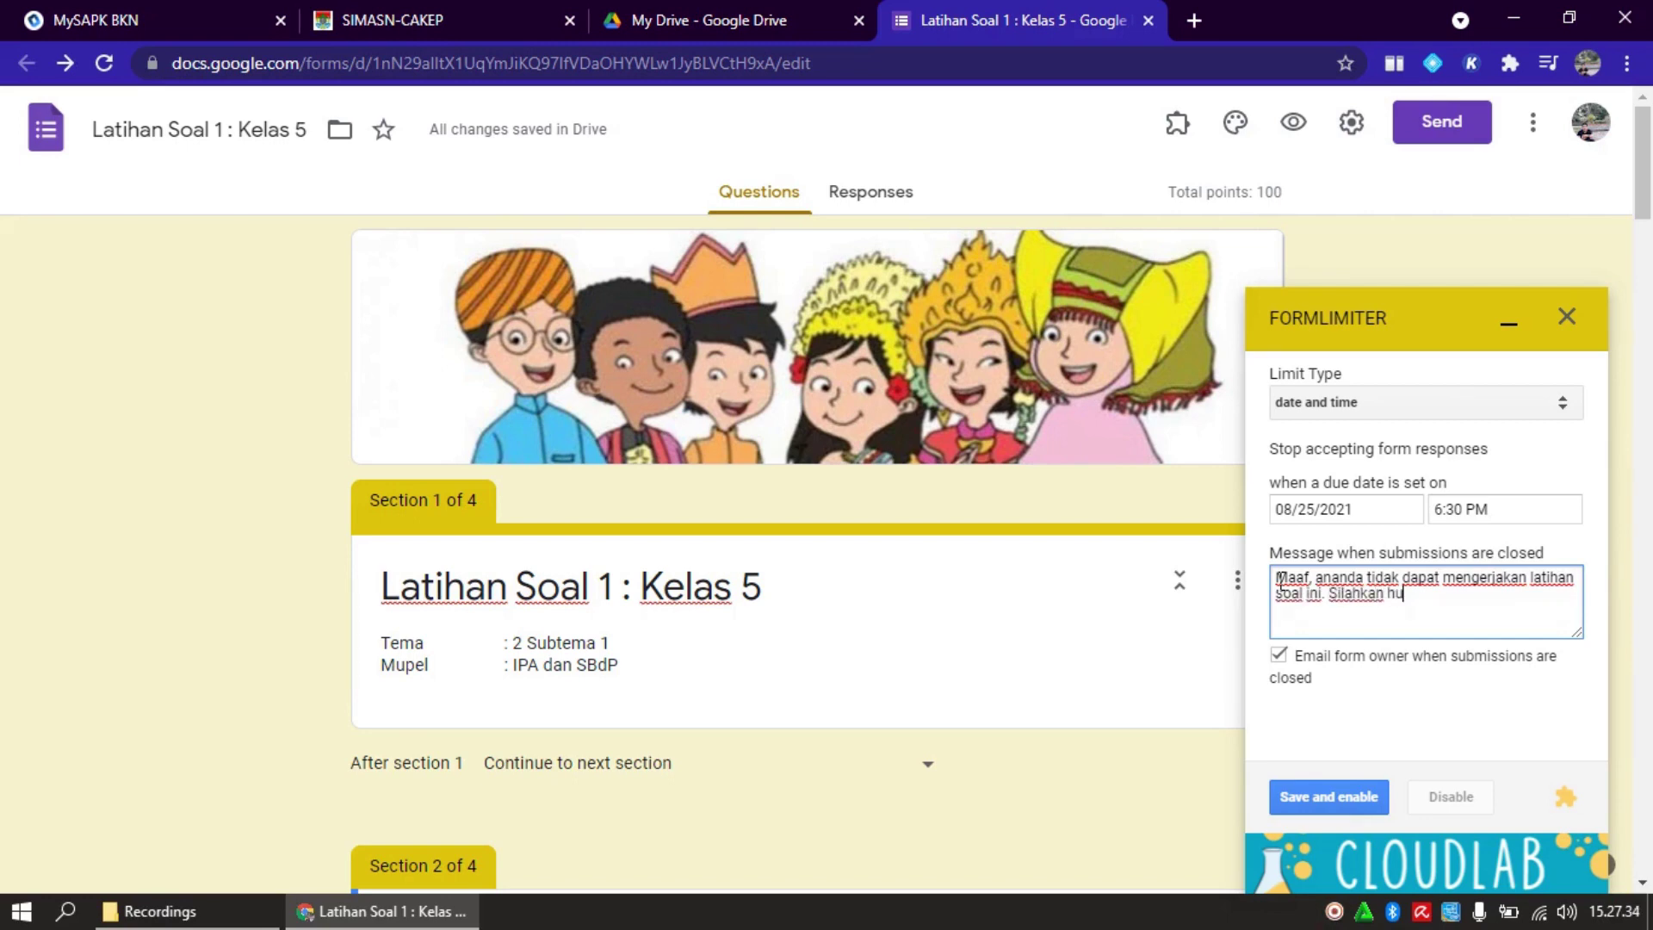
pyautogui.write('bungi gurumu!')
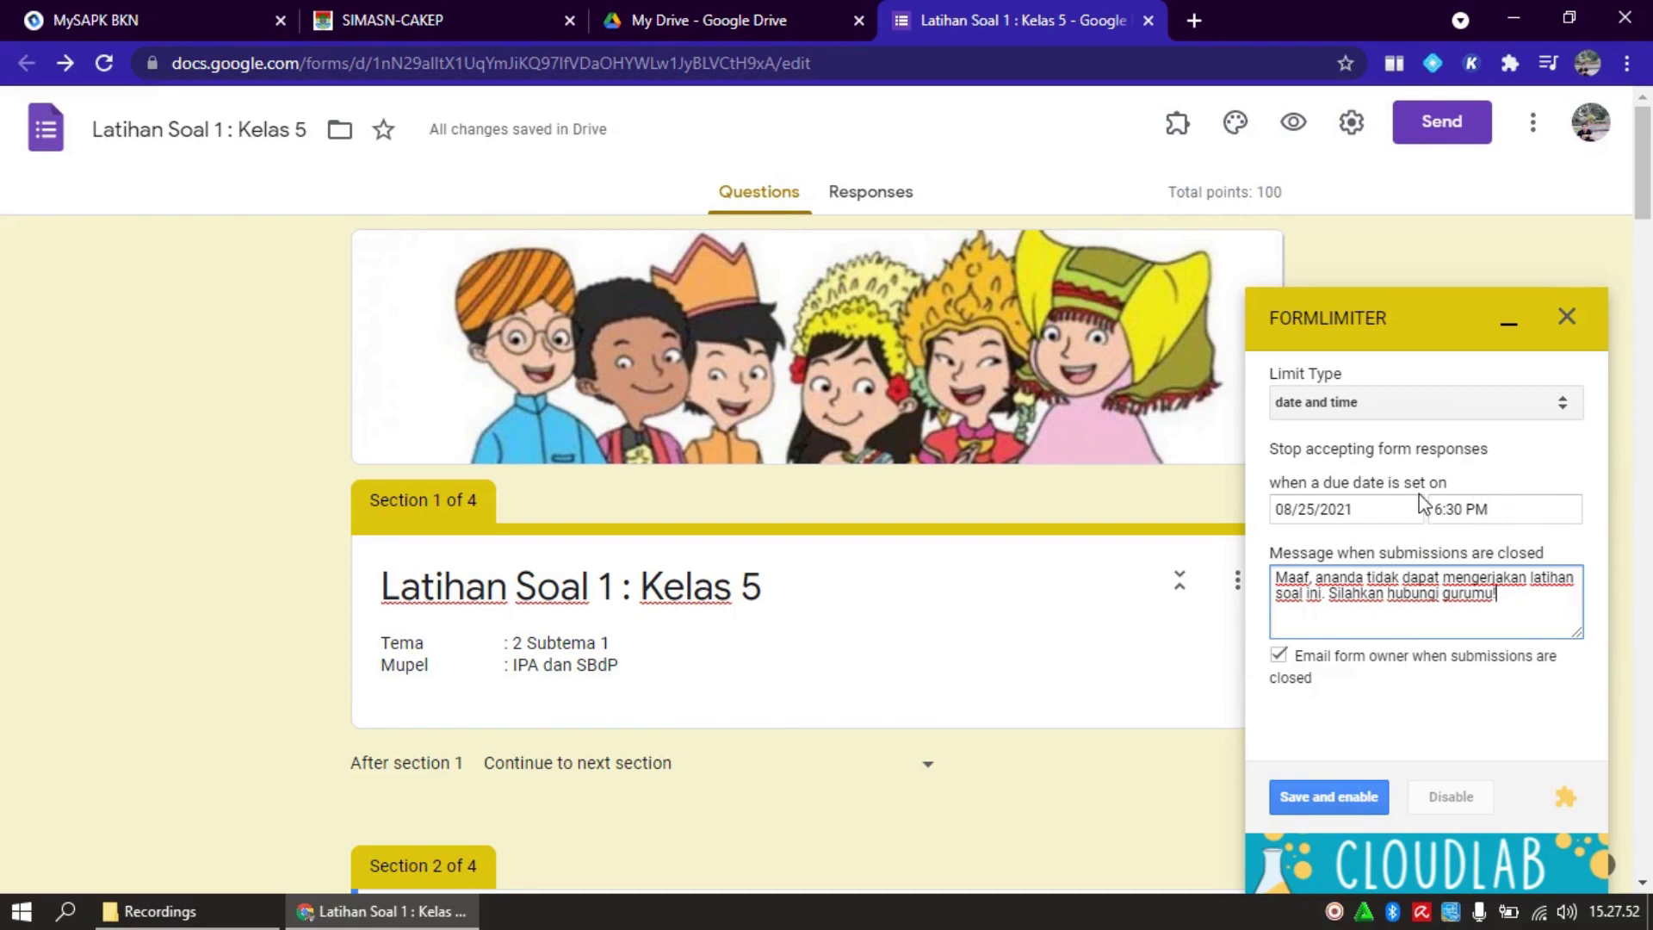
pyautogui.click(1279, 657)
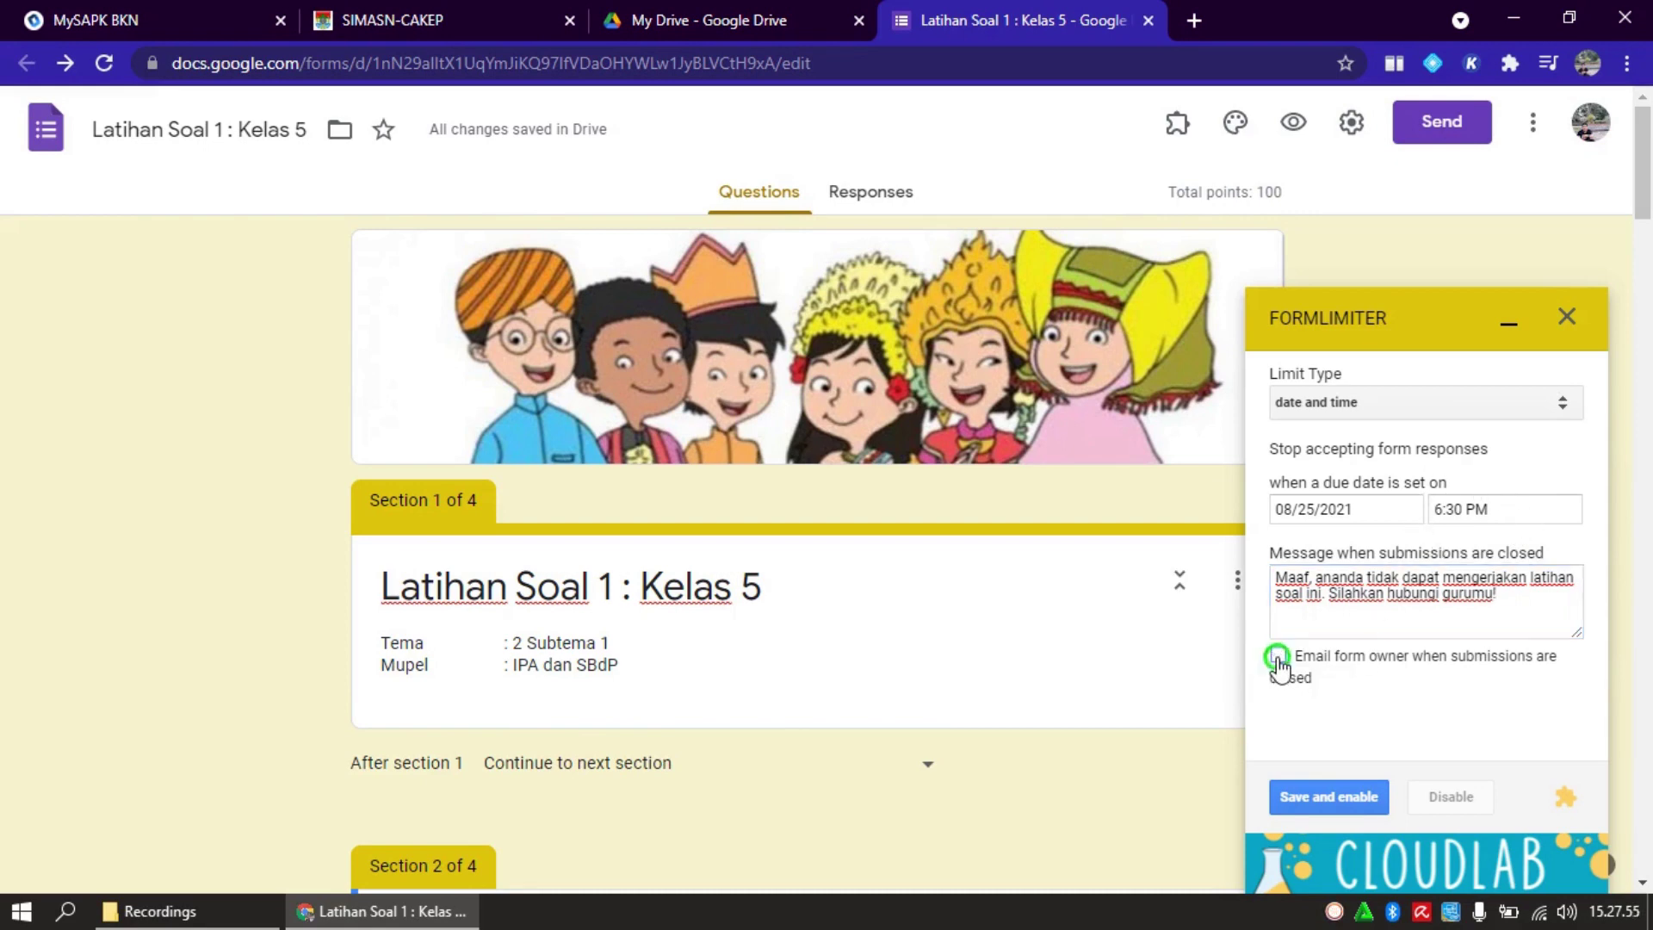
# Save and enable the date-and-time limit, then disable it so the limit type resets to Select
pyautogui.click(1338, 801)
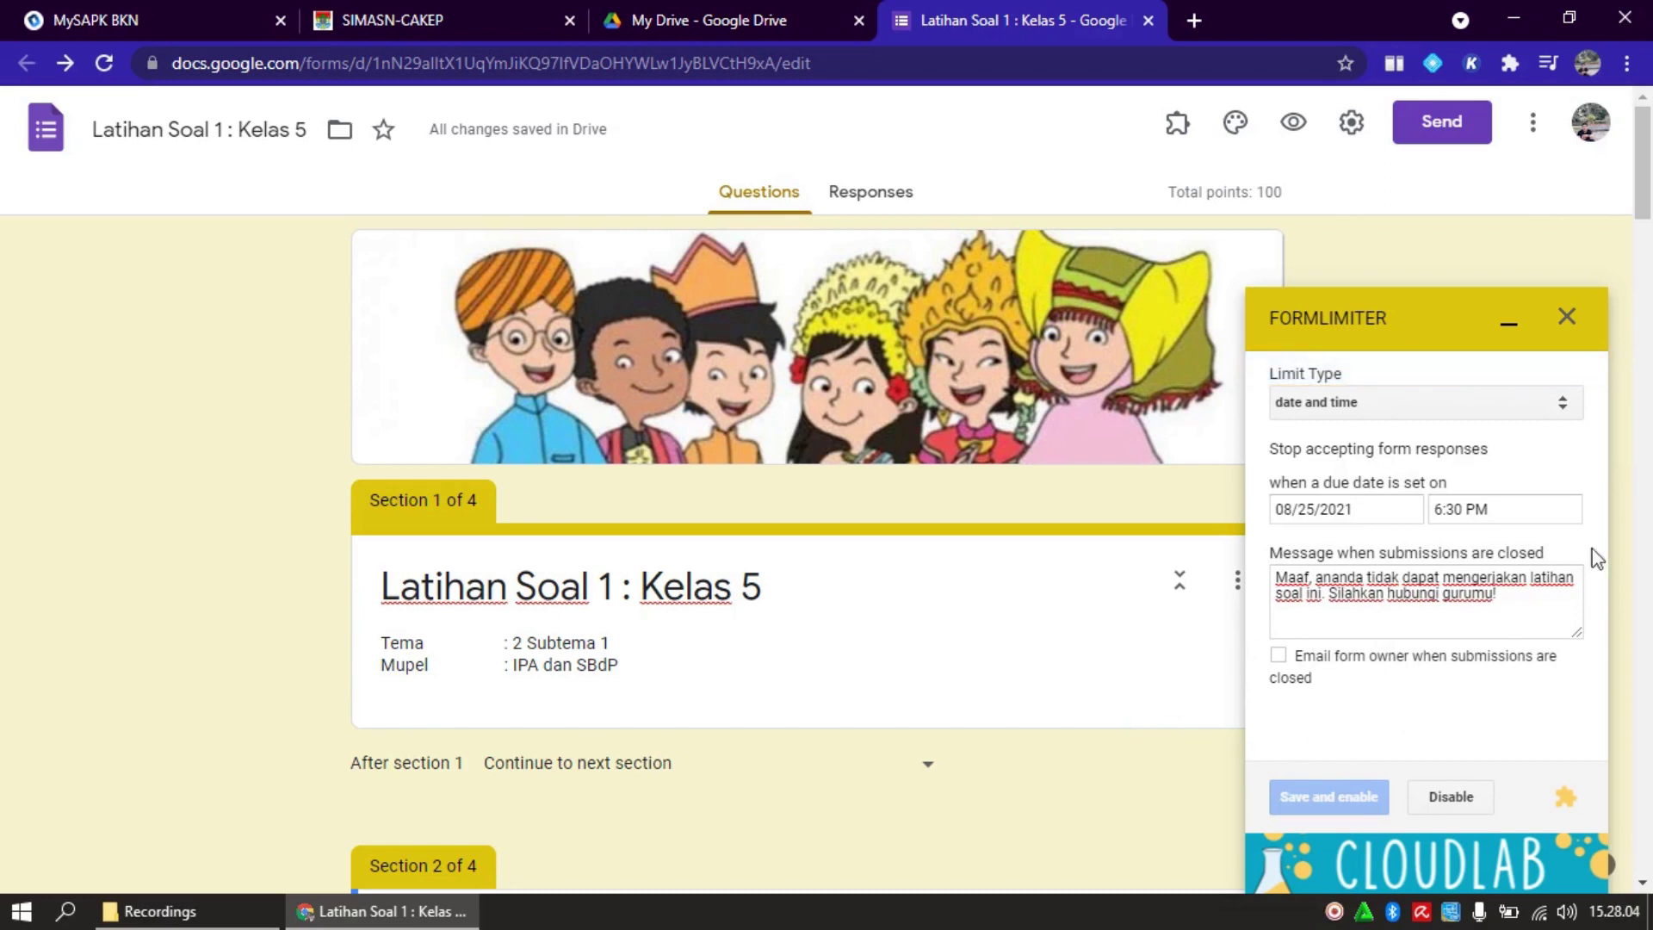
pyautogui.click(1645, 213)
pyautogui.moveTo(1644, 214)
pyautogui.mouseDown()
pyautogui.moveTo(1644, 239)
pyautogui.moveTo(1644, 203)
pyautogui.mouseUp()
pyautogui.click(1454, 801)
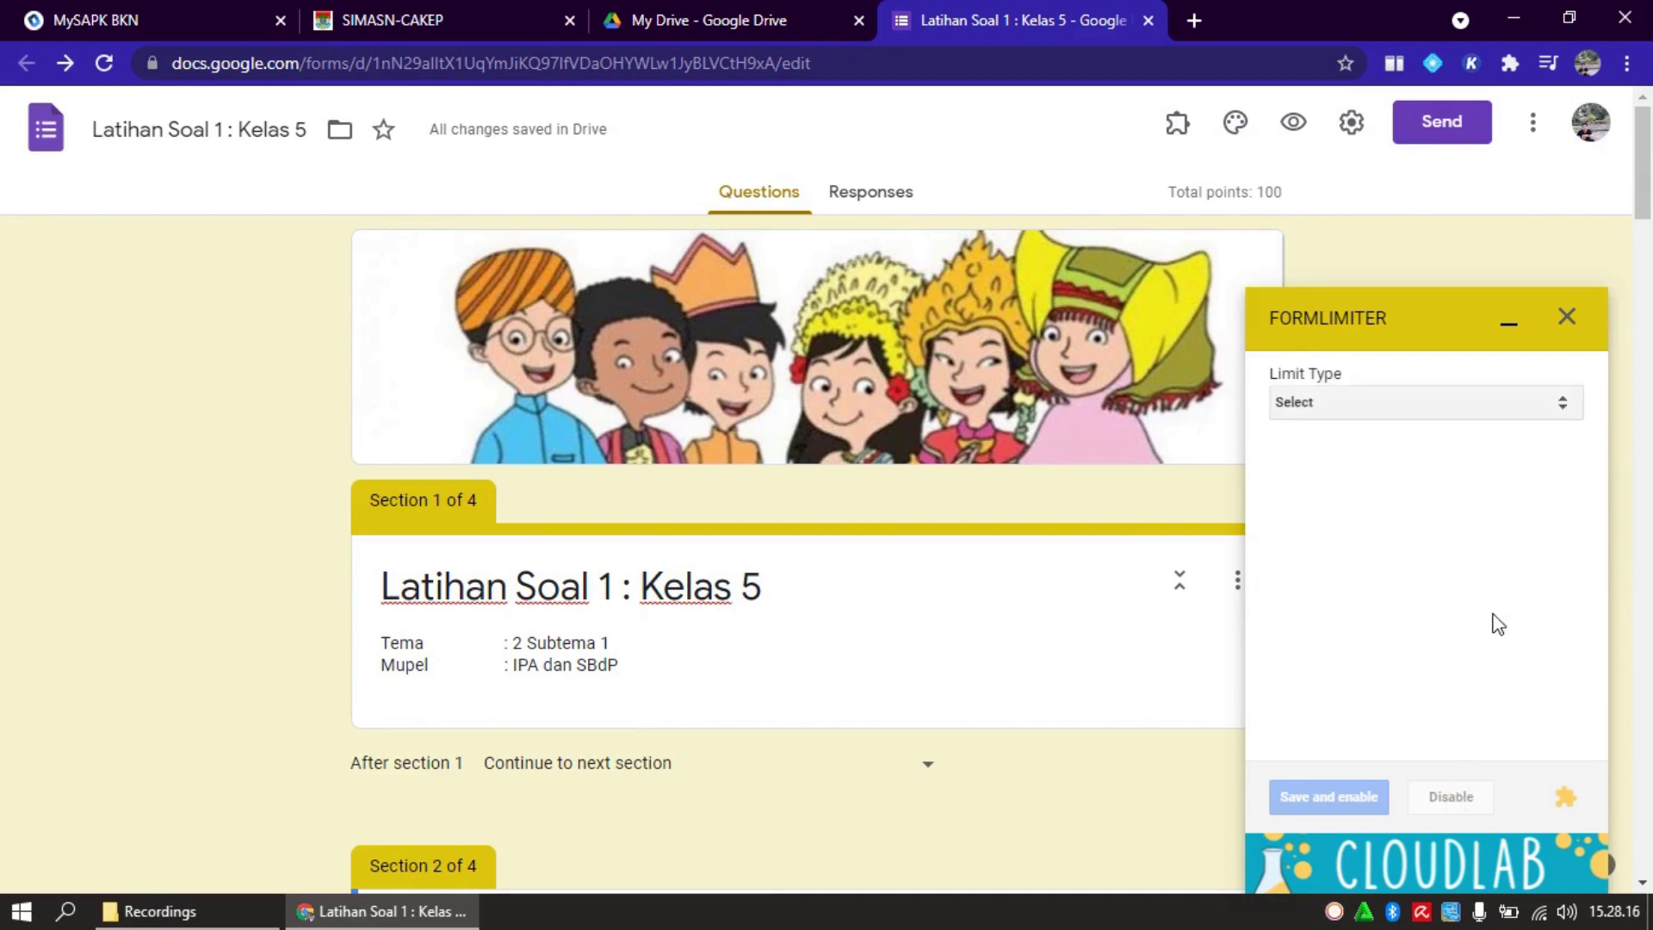
# Limit the quiz to 30 form responses, save and enable it, and close the formLimiter sidebar
pyautogui.click(1564, 419)
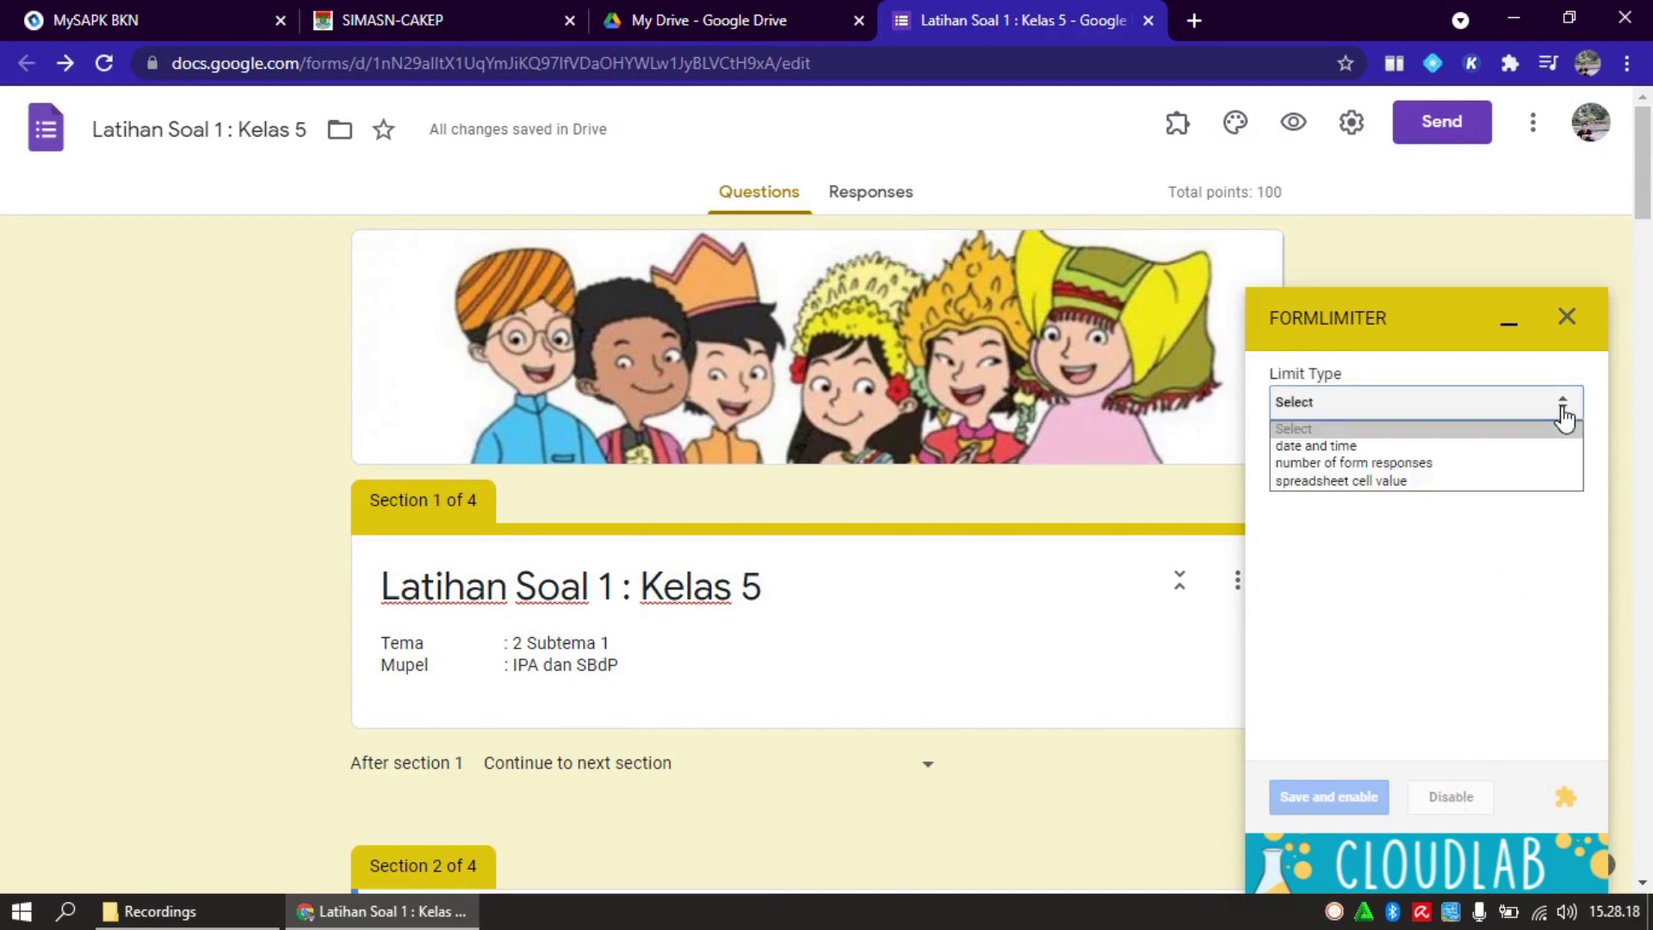
pyautogui.click(1537, 465)
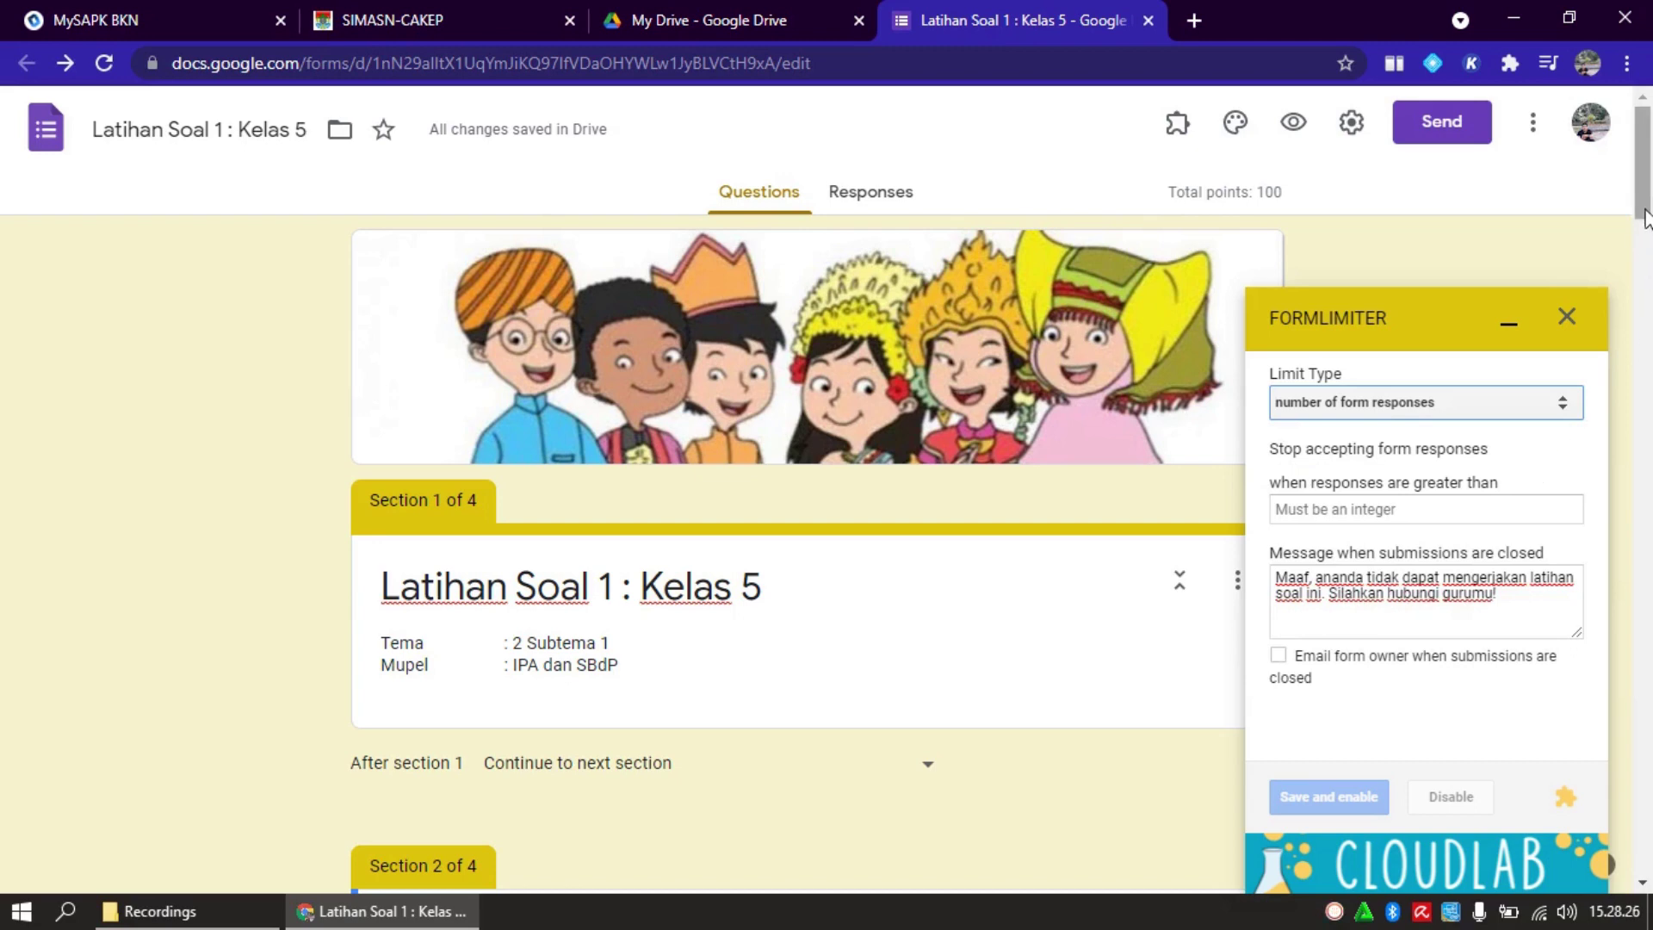
pyautogui.scroll(-2, 1644, 214)
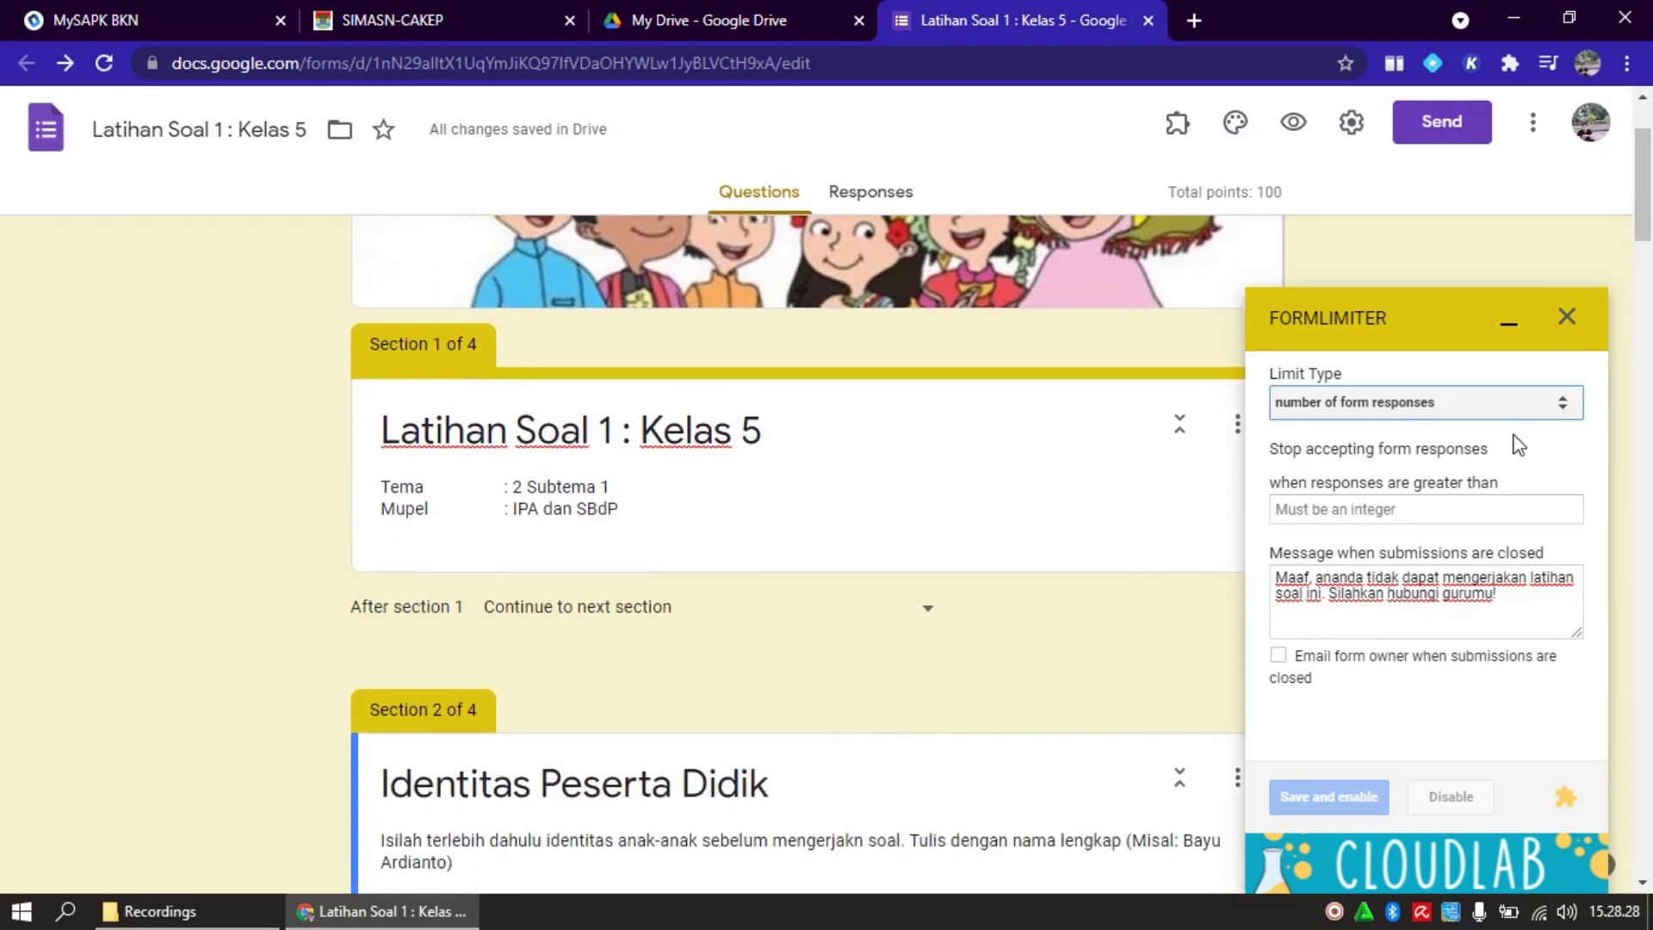
pyautogui.click(1429, 512)
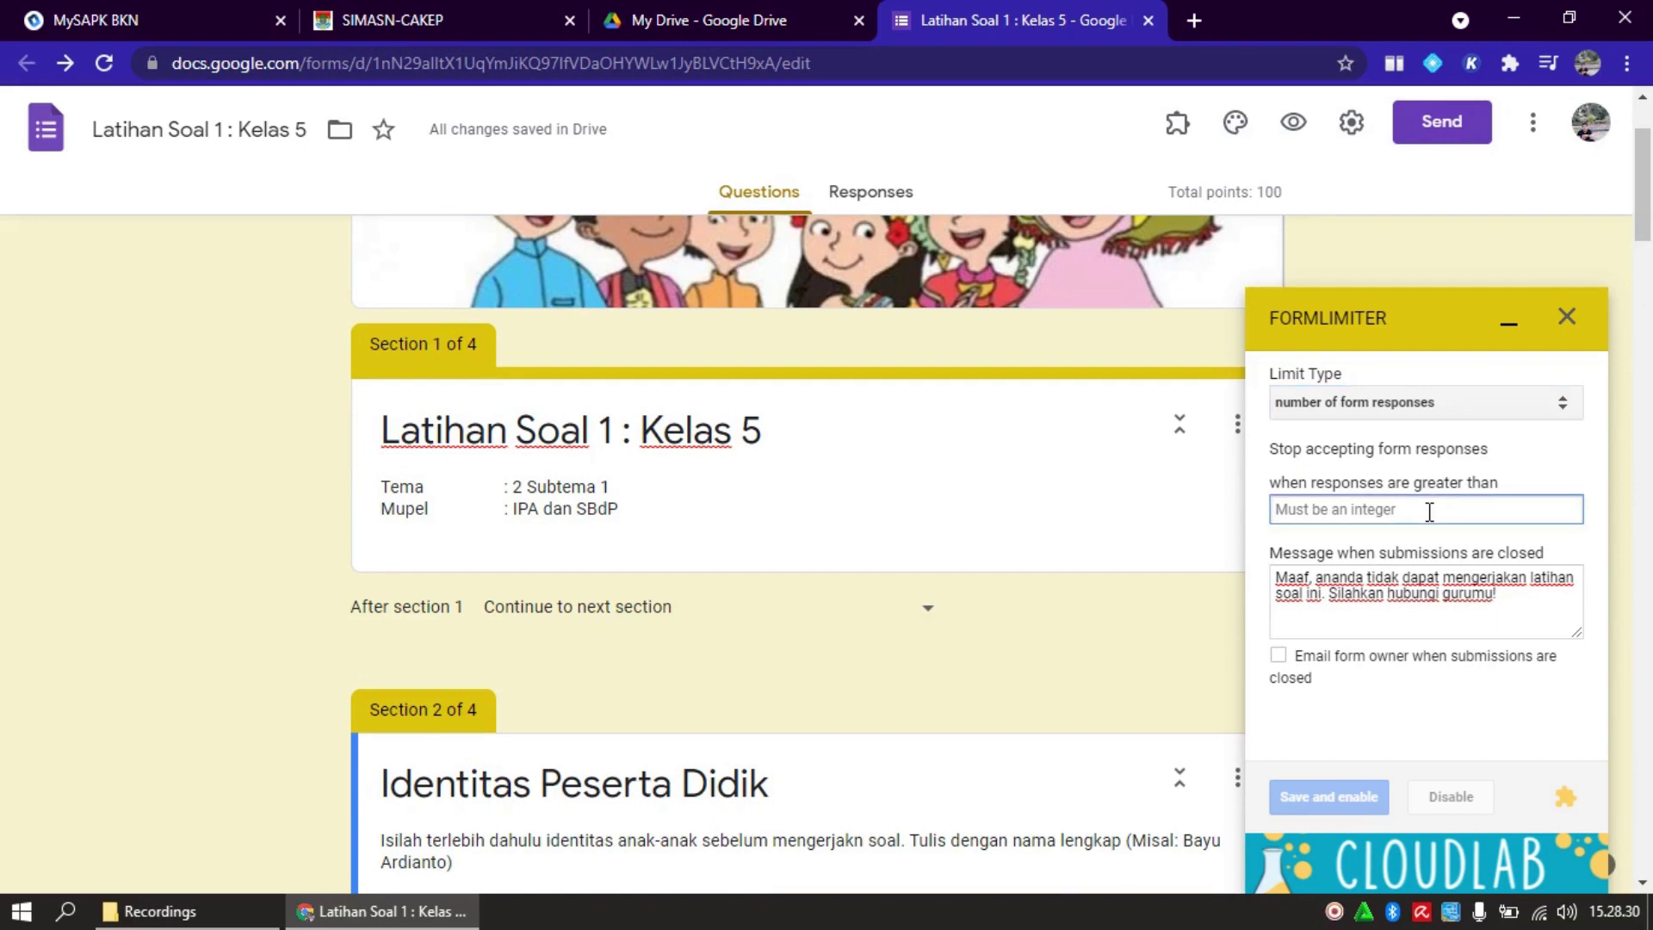
pyautogui.write('30')
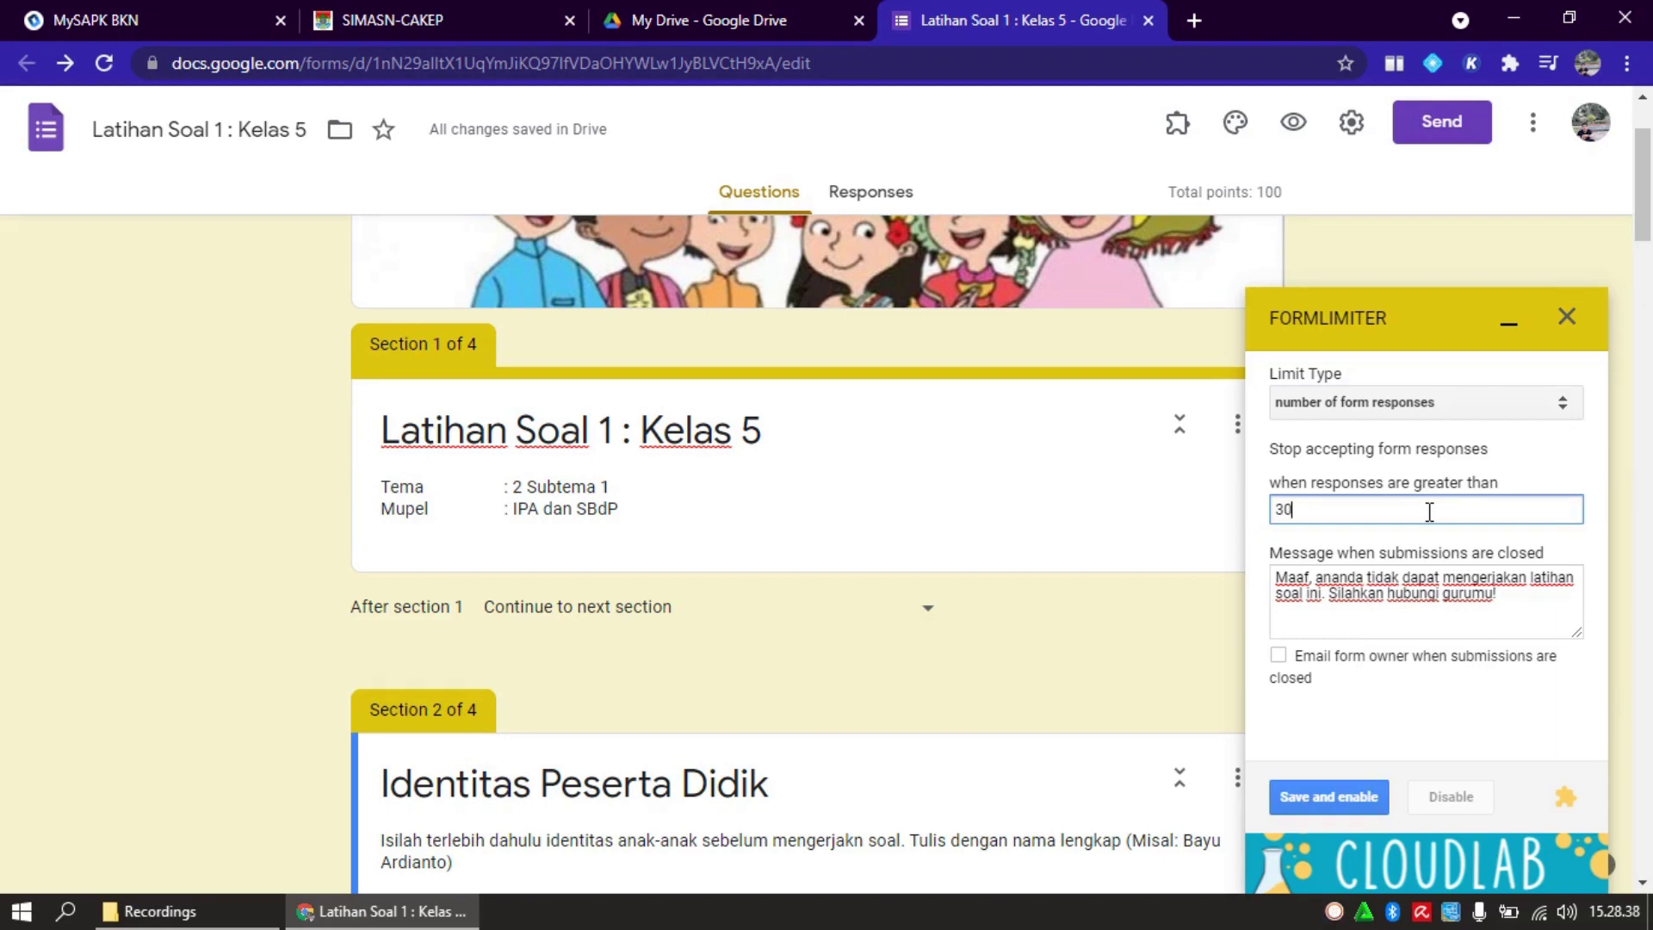
pyautogui.click(1356, 802)
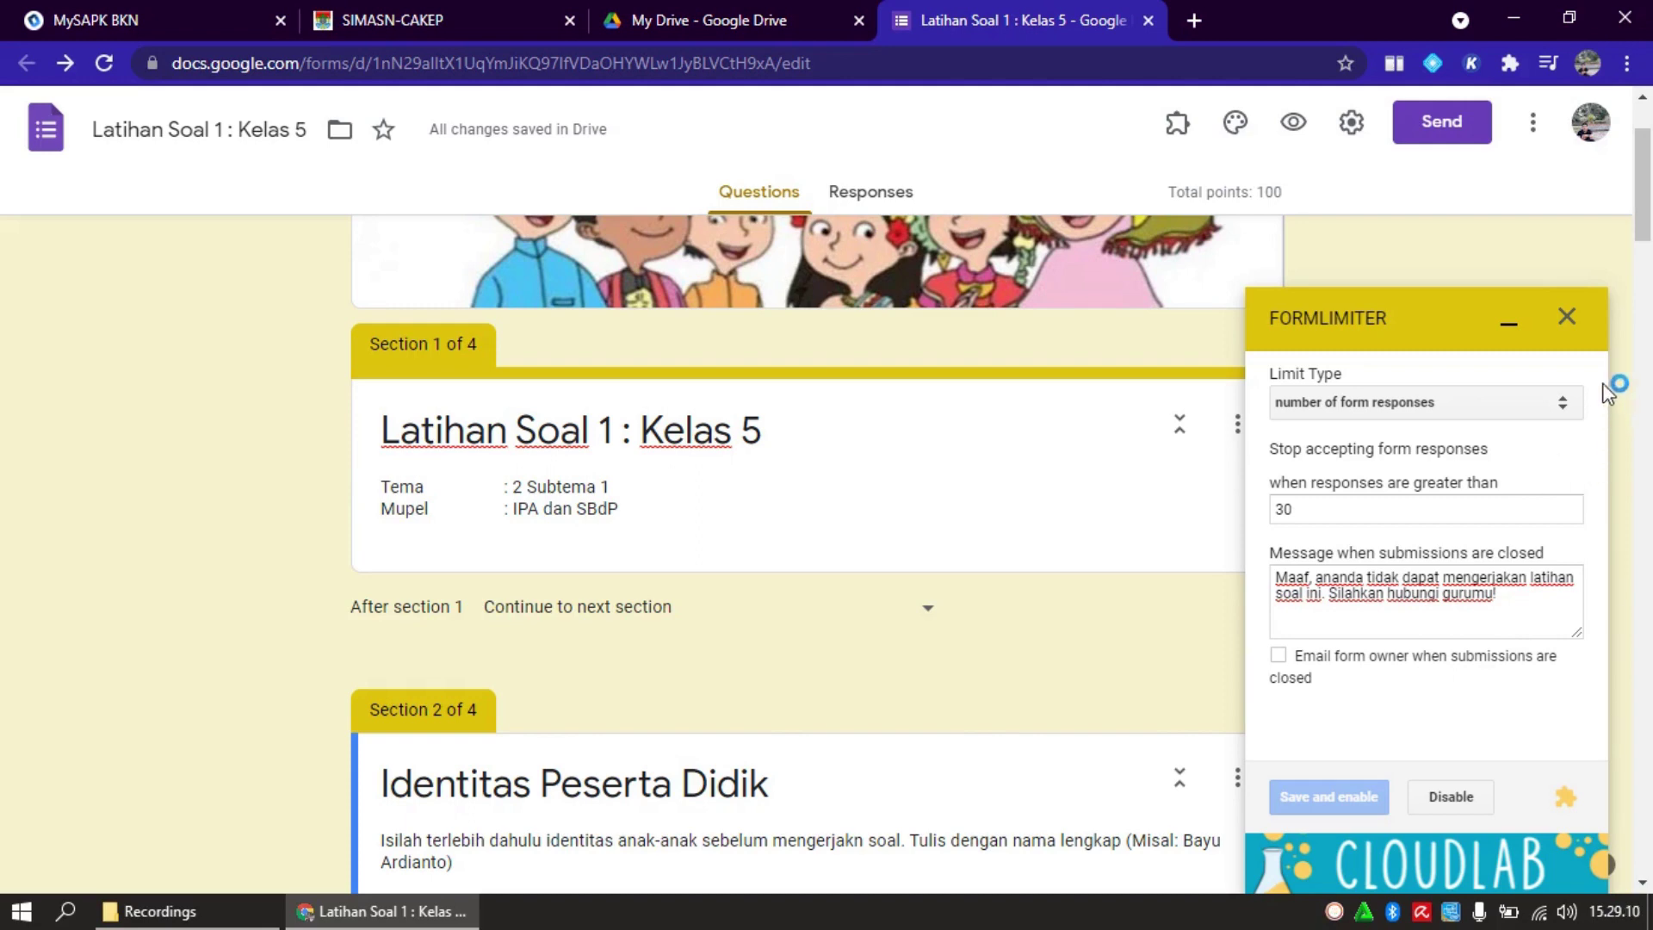
pyautogui.click(1568, 317)
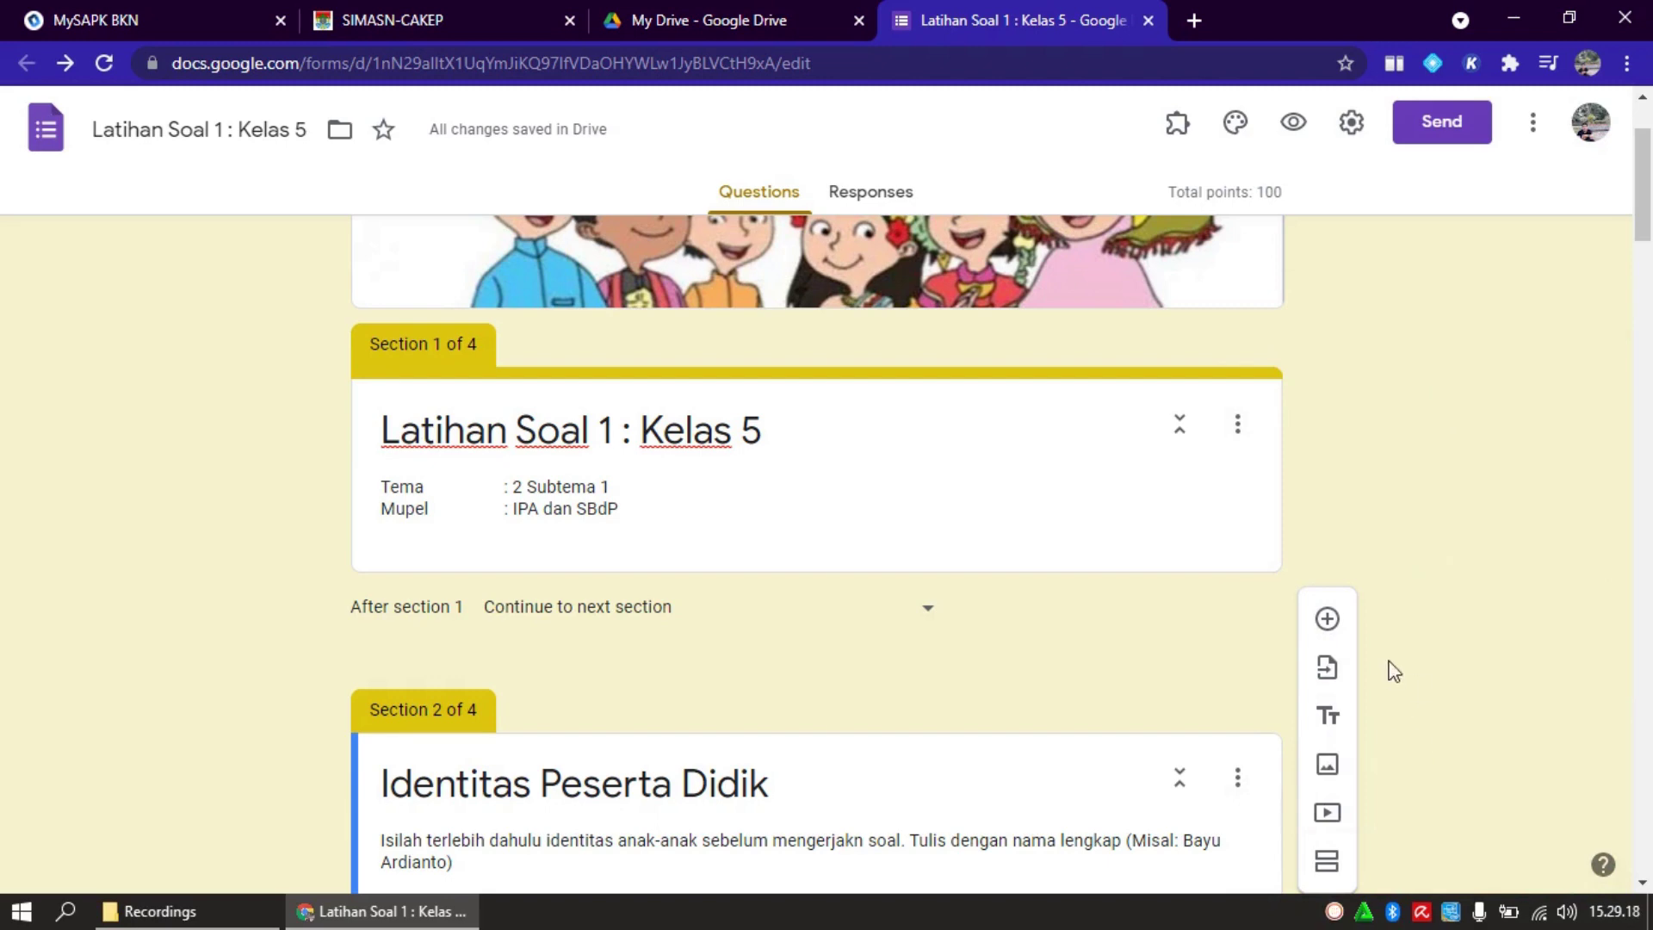
pyautogui.click(1185, 138)
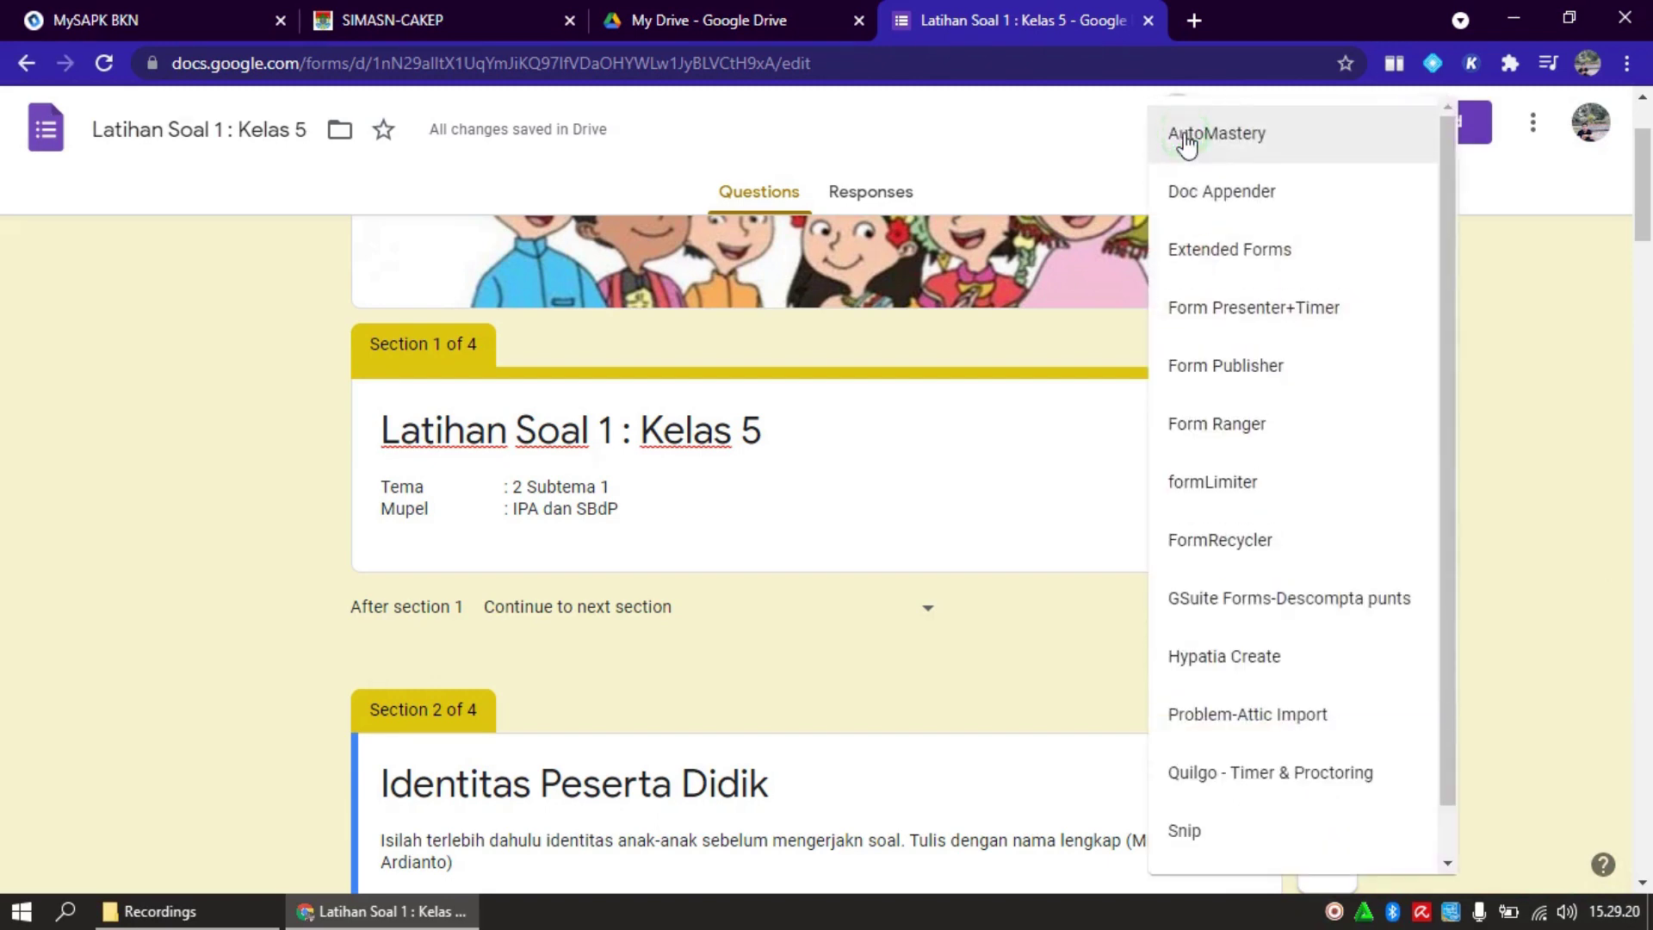
pyautogui.click(1289, 484)
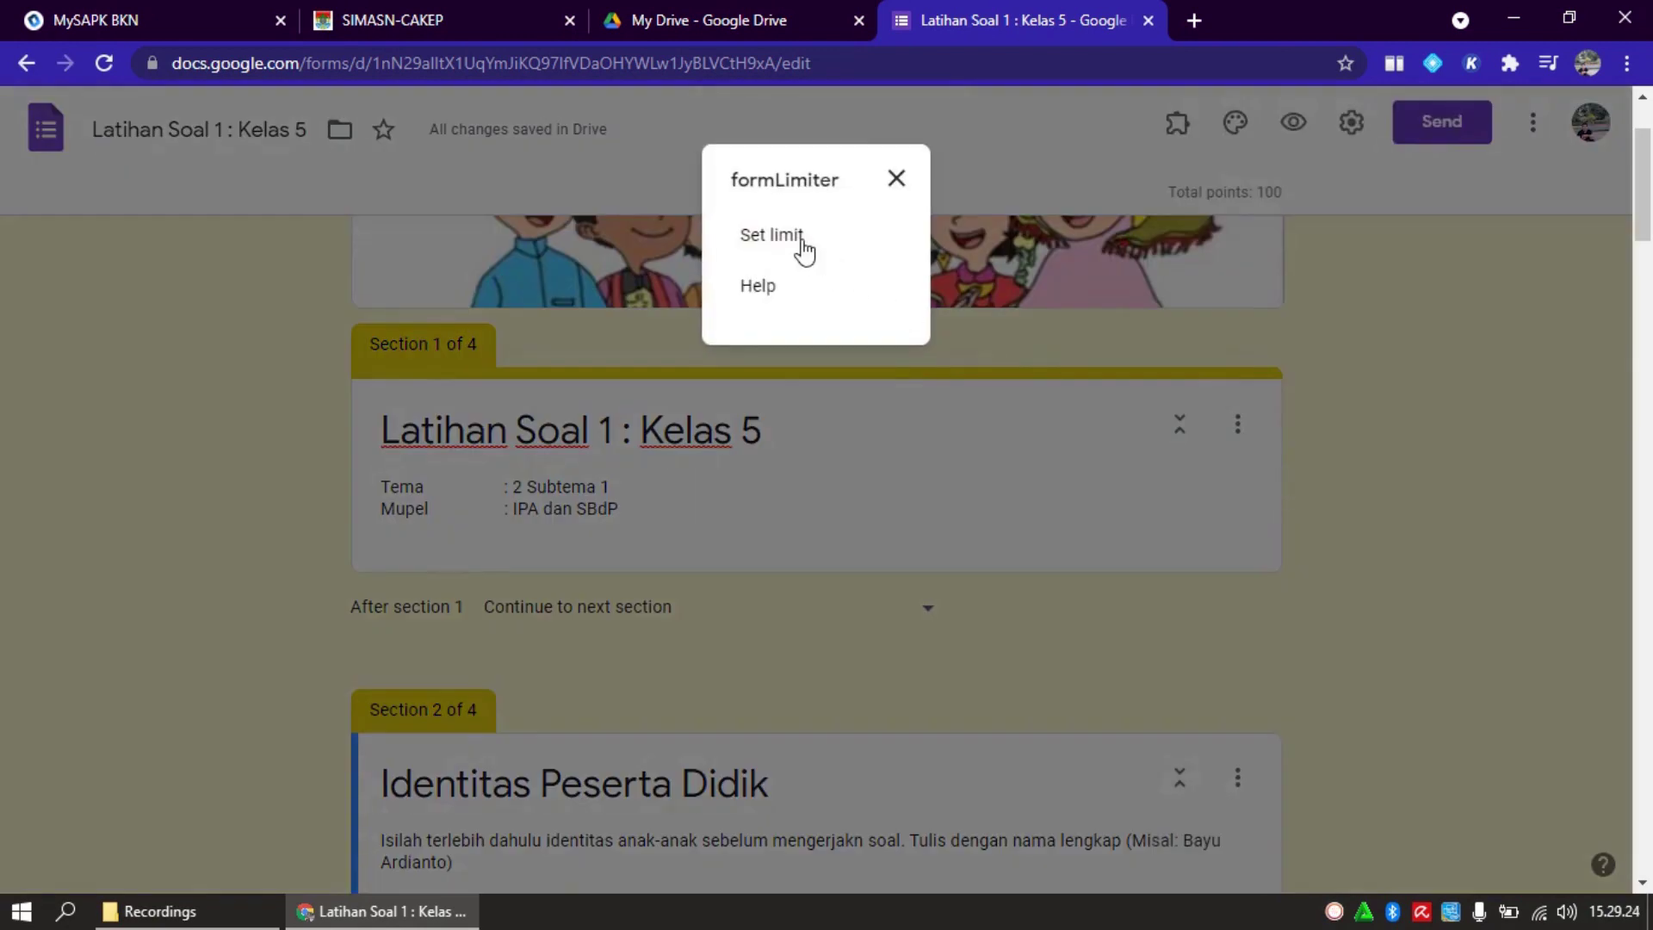
pyautogui.click(803, 245)
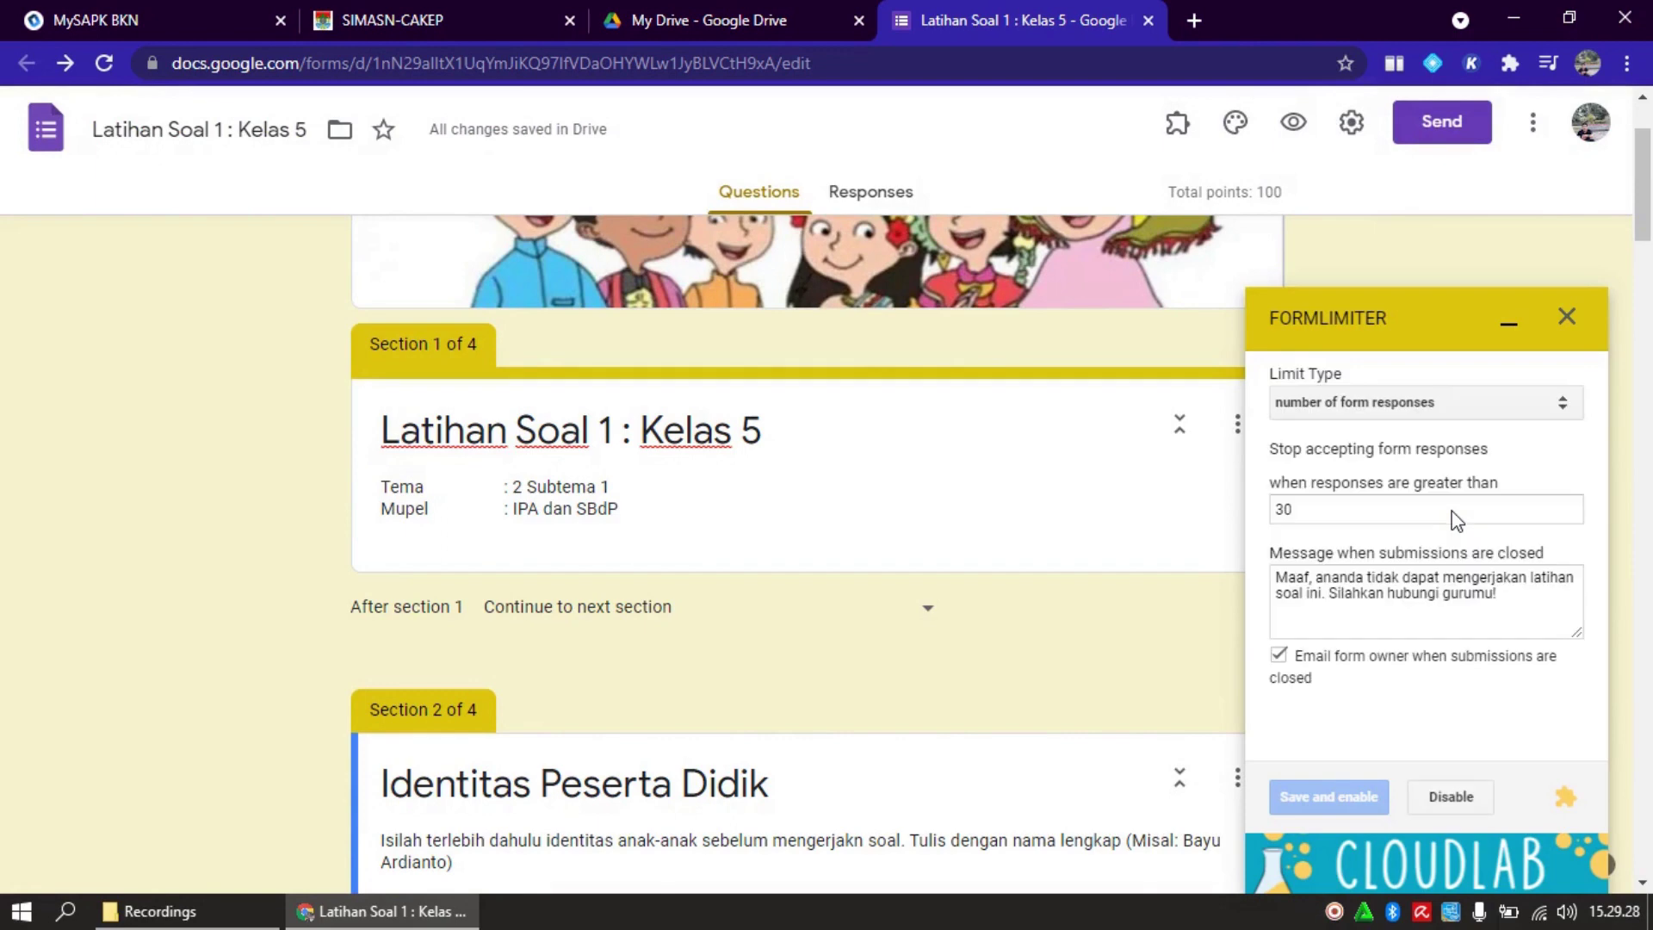
pyautogui.click(1461, 806)
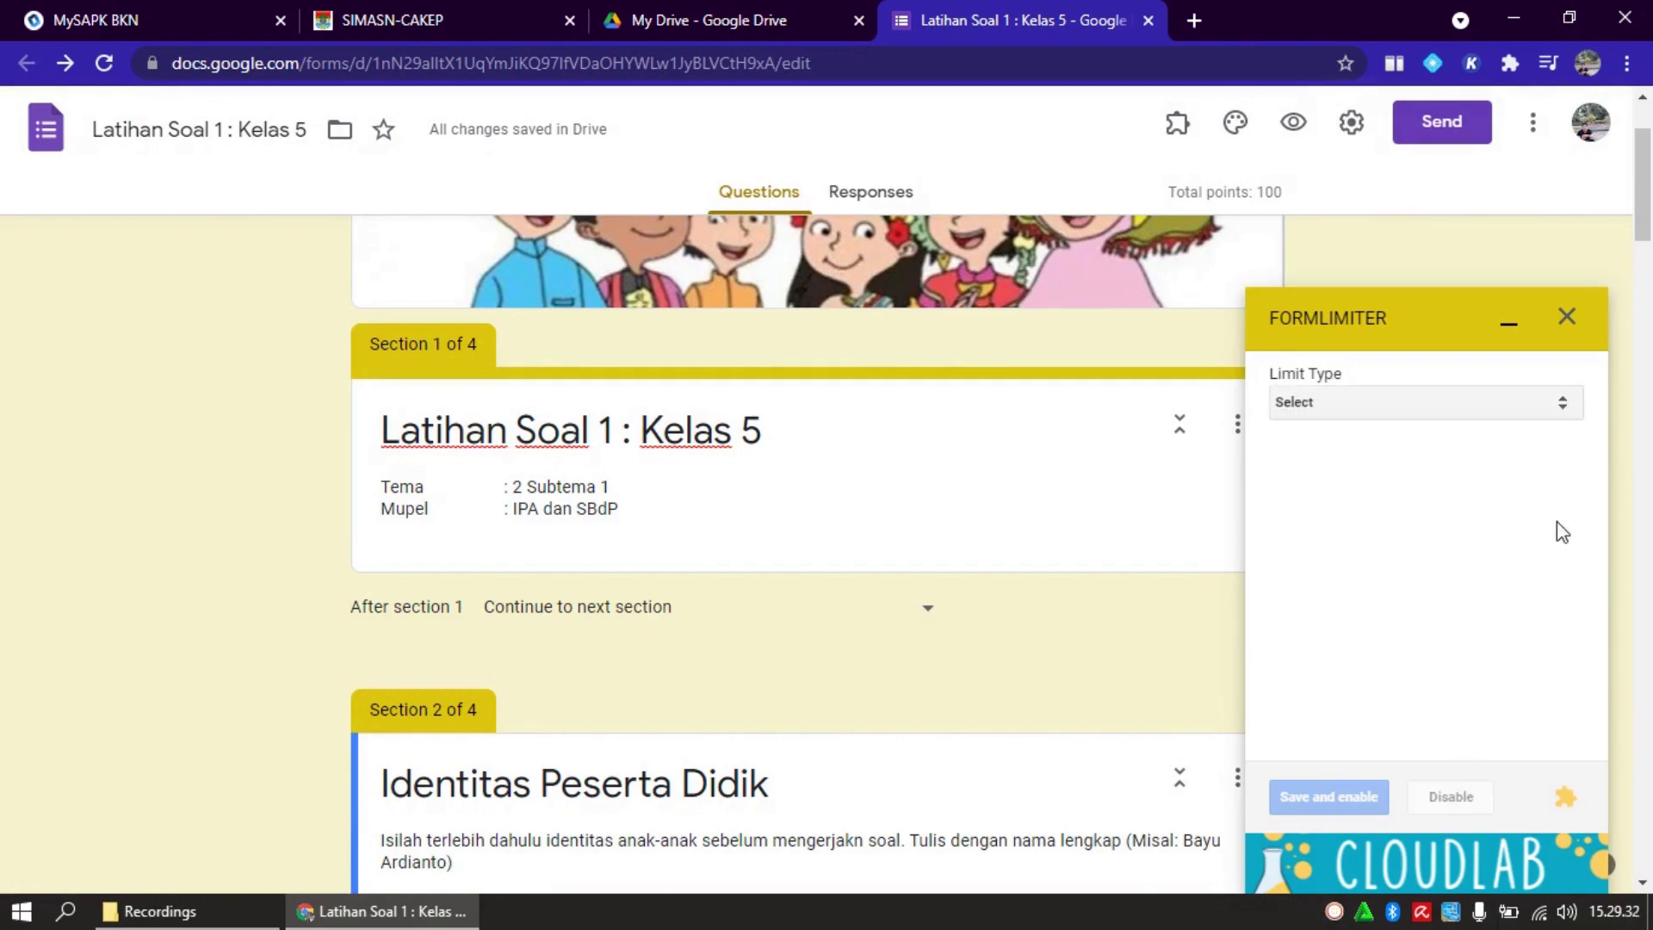
pyautogui.click(1567, 320)
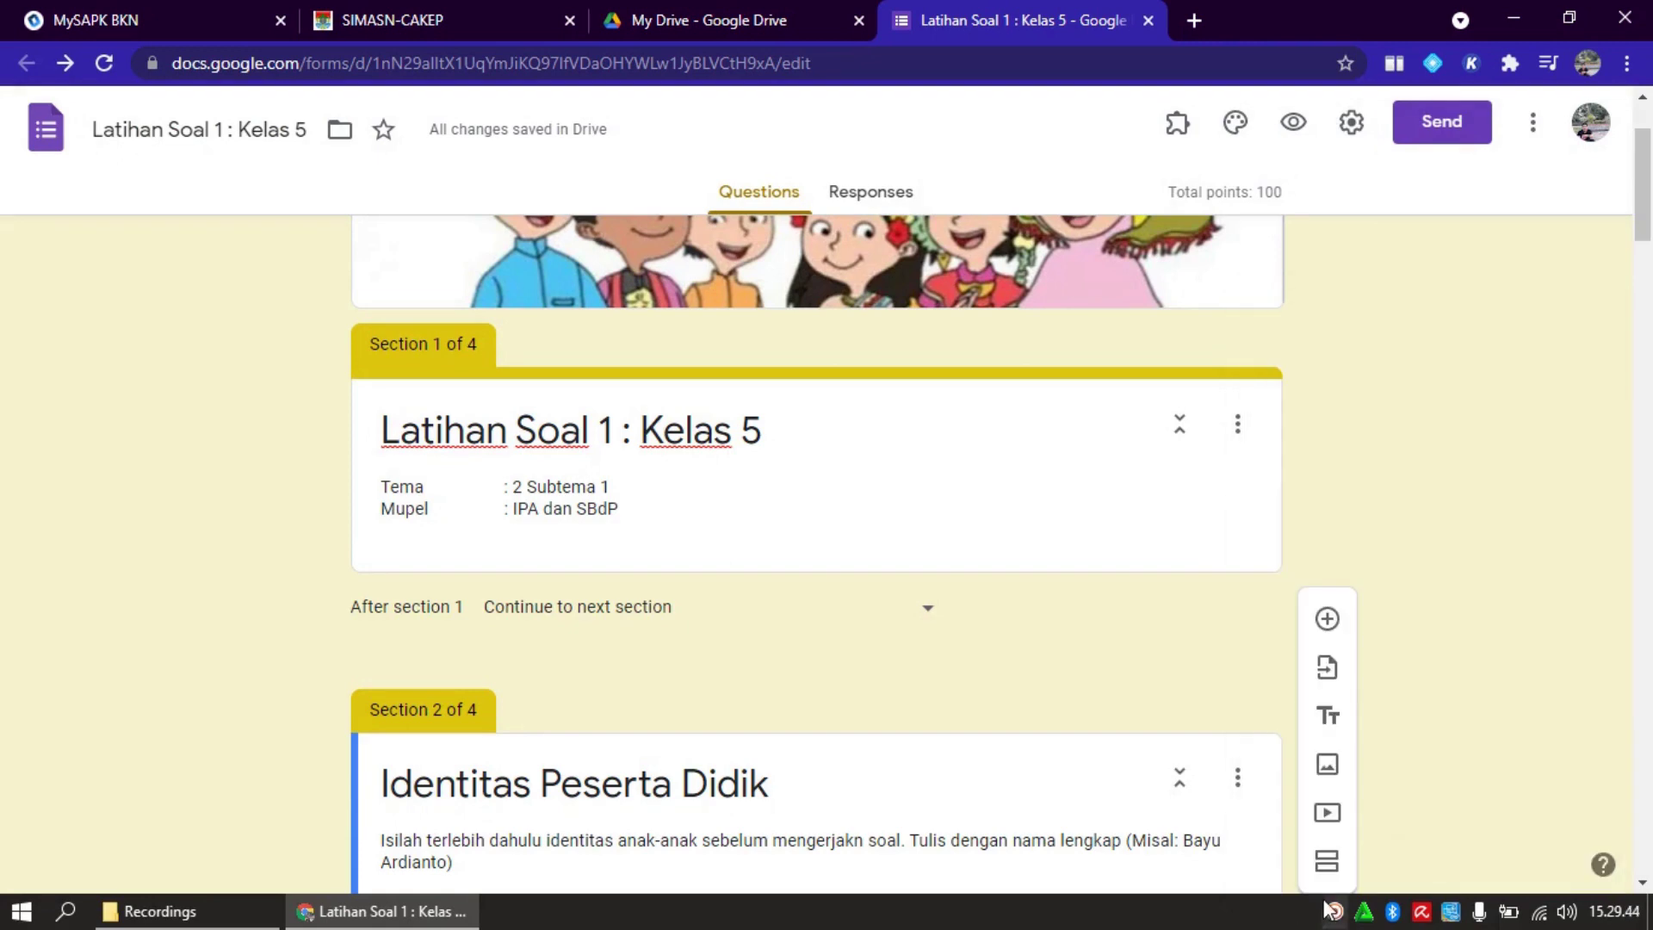
pyautogui.rightClick(1334, 910)
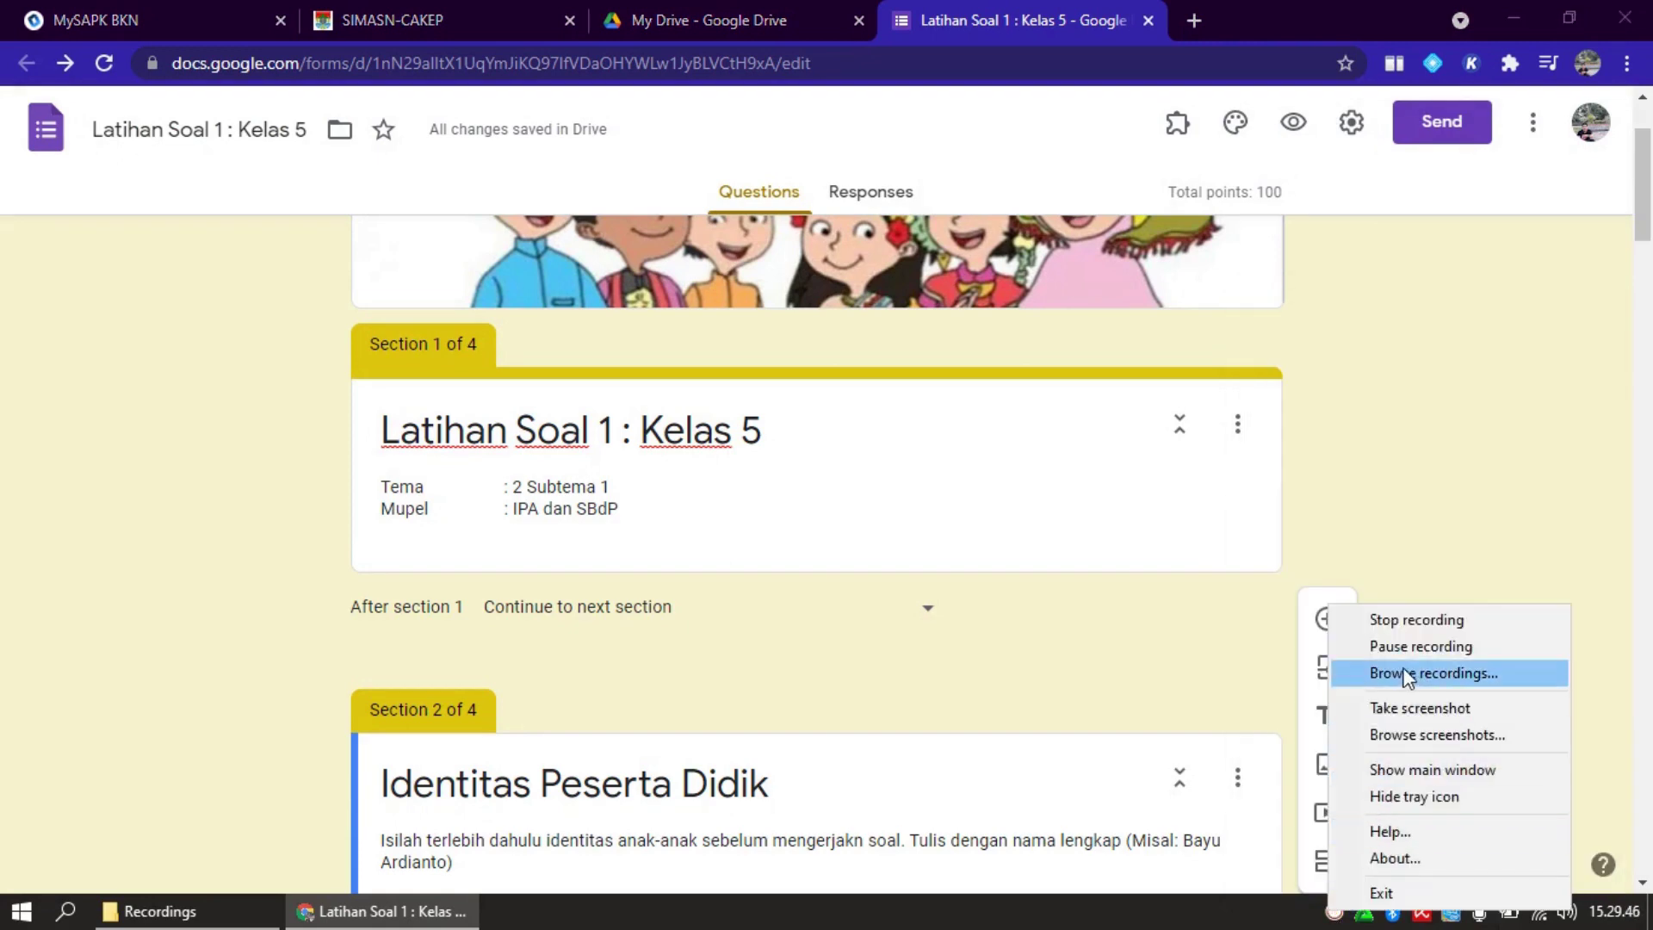
pyautogui.click(1428, 647)
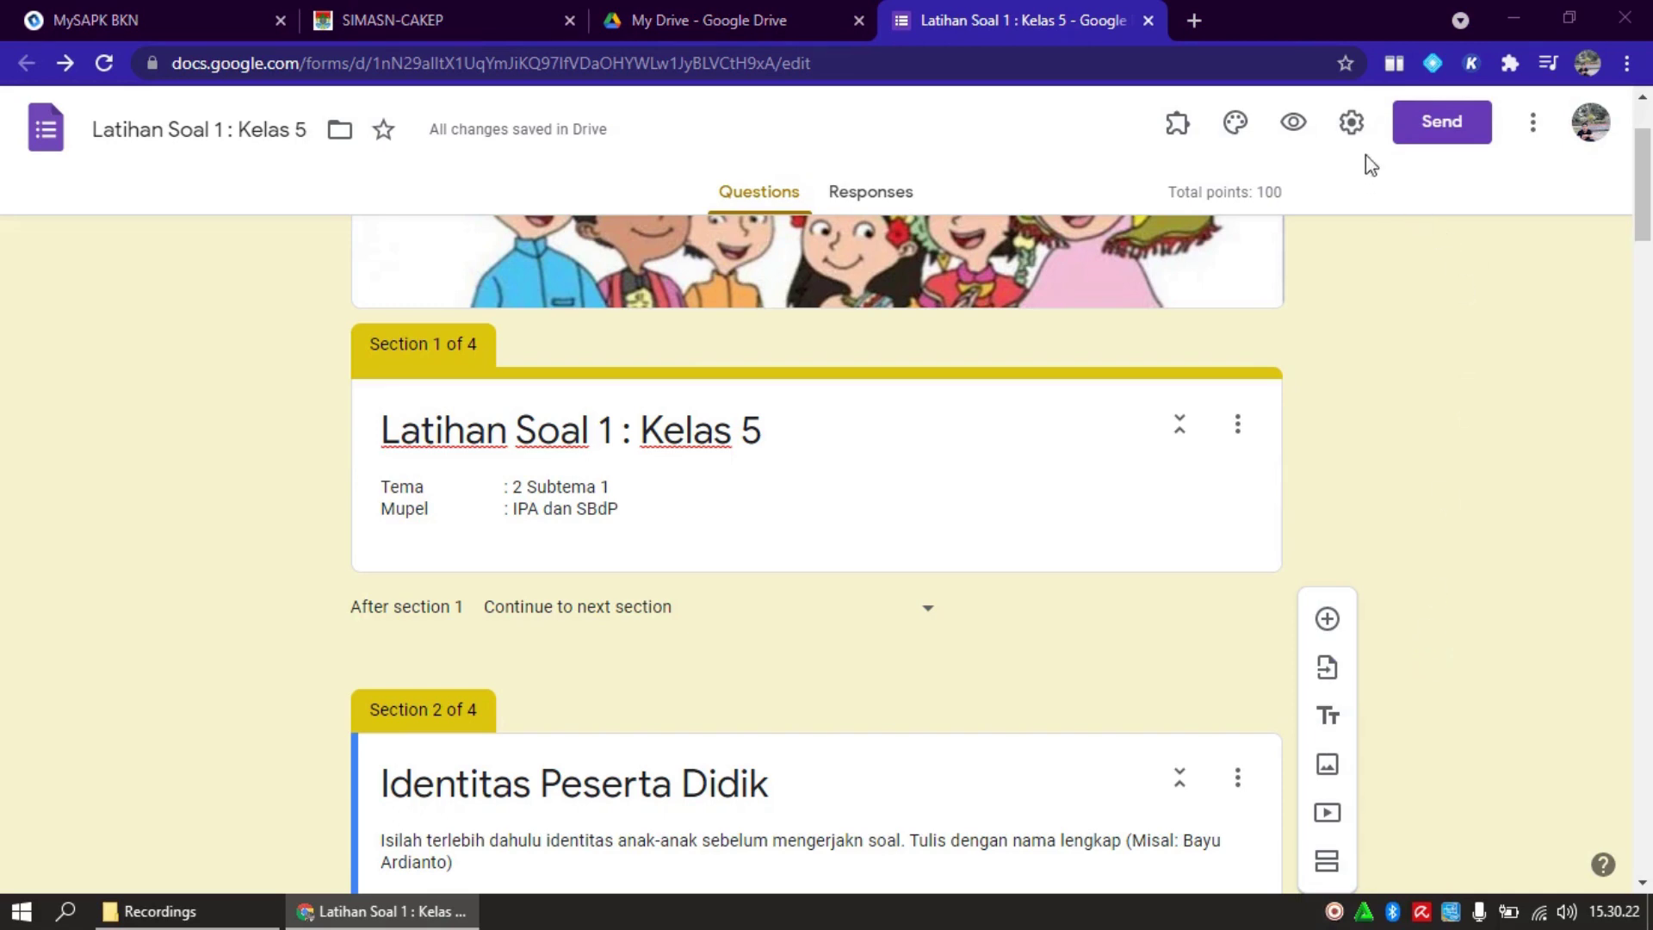
# Look through the form's settings and close them without changes
pyautogui.click(1351, 122)
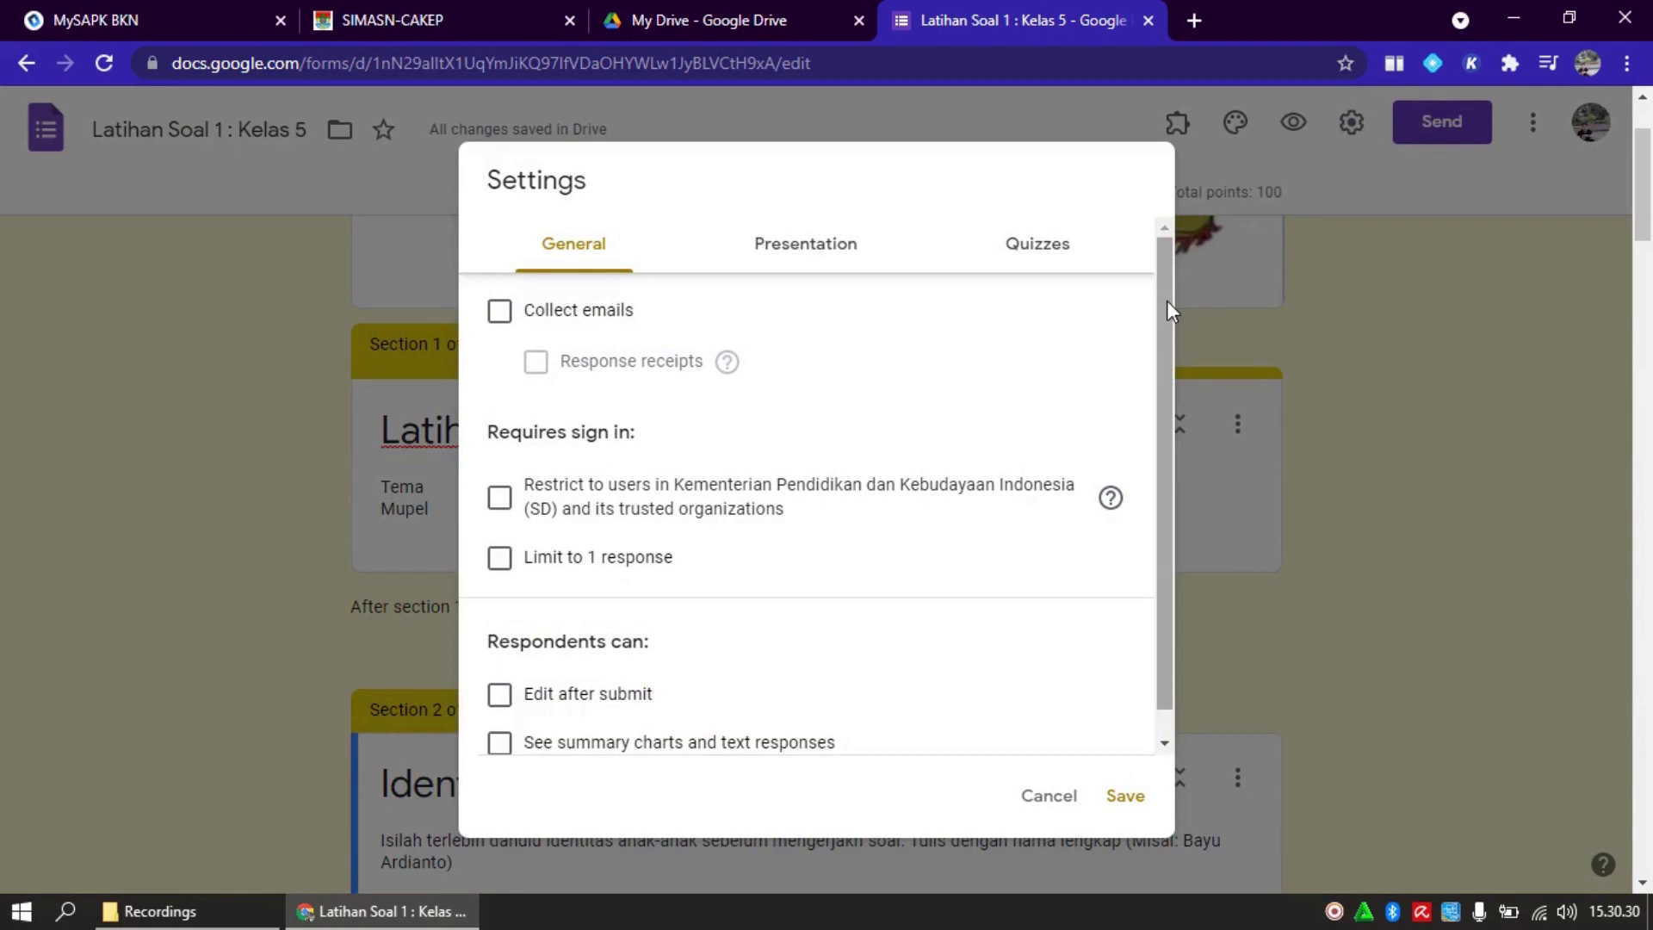
pyautogui.moveTo(1166, 302); pyautogui.dragTo(1172, 253)
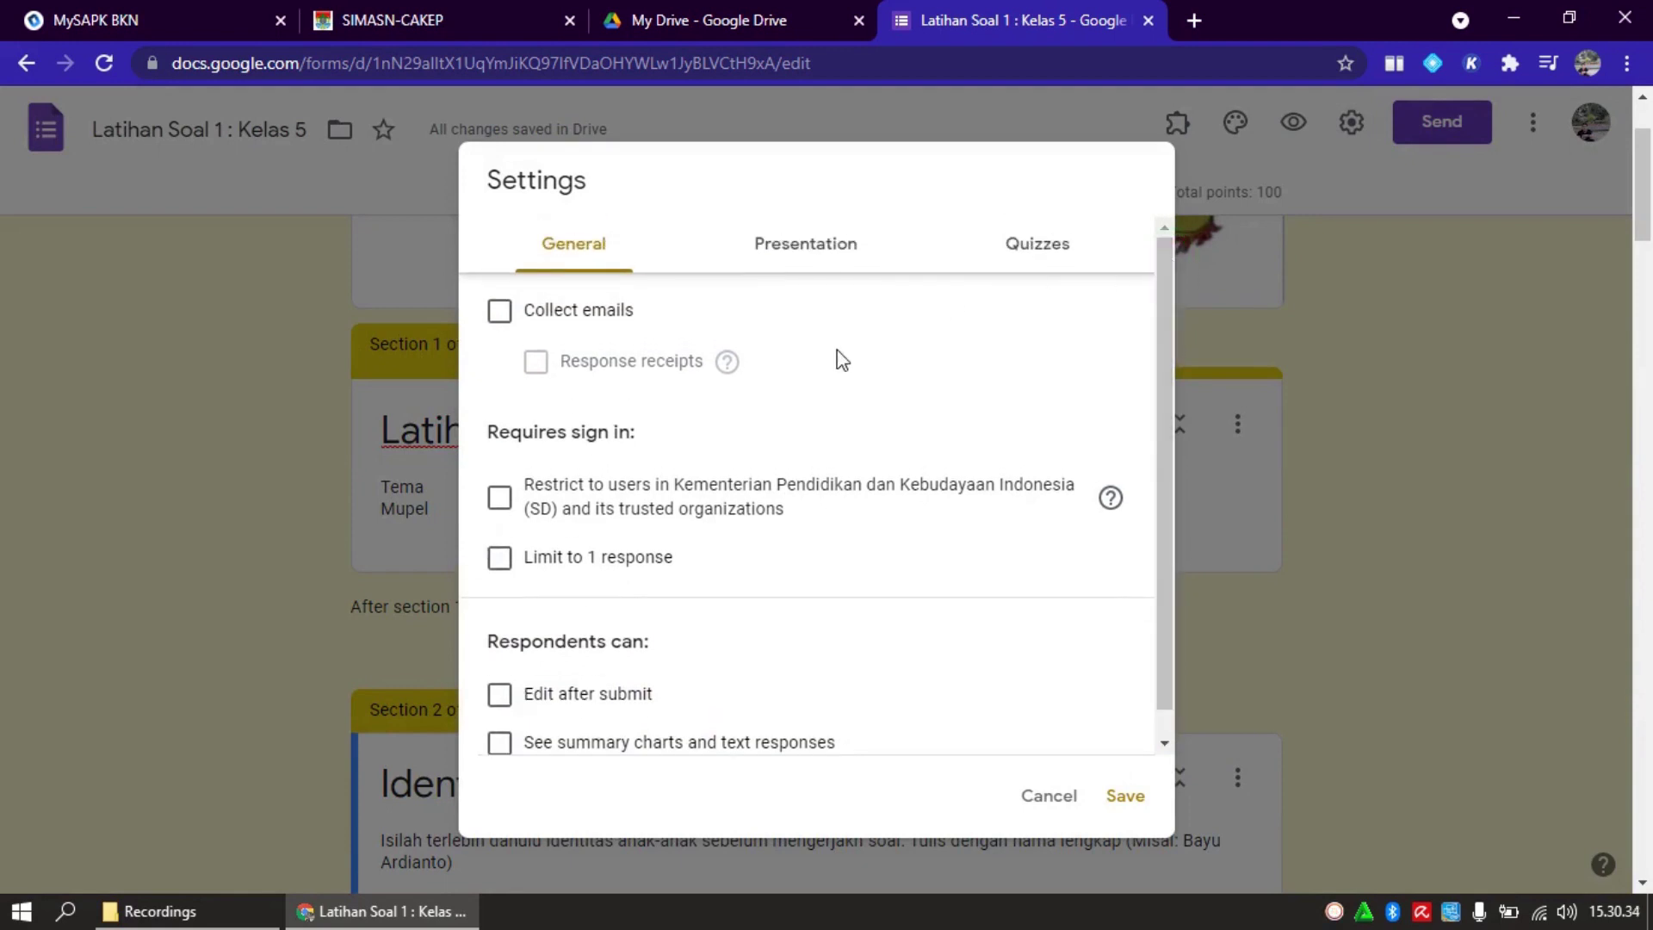
pyautogui.click(1062, 801)
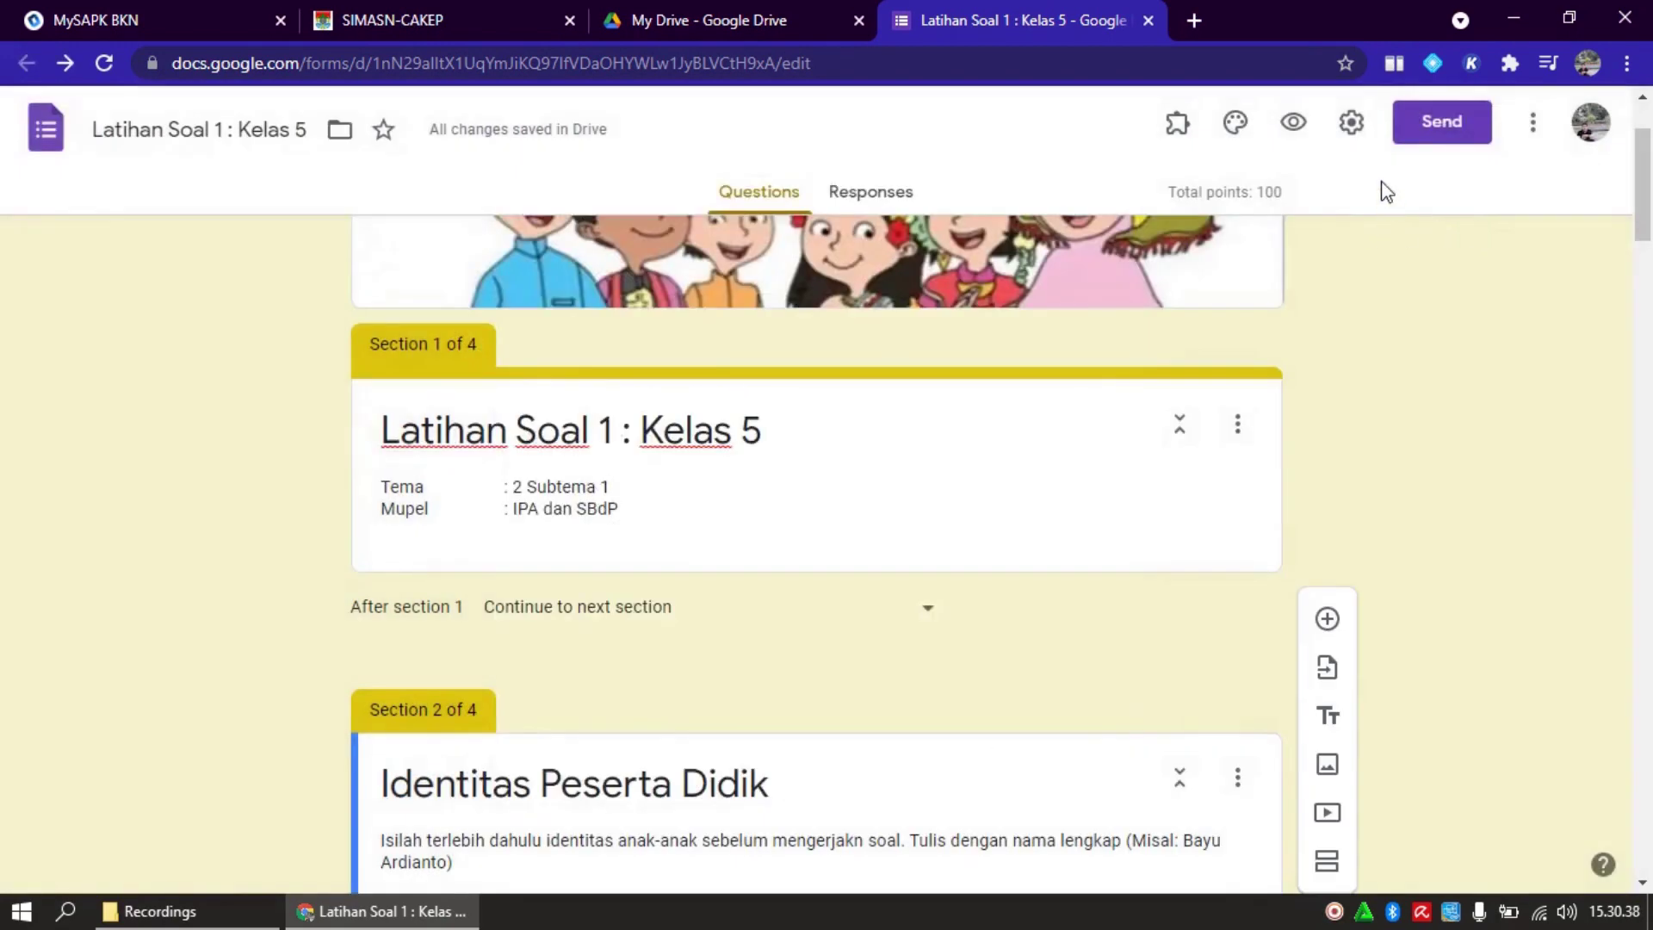
# Try the organisation restriction and one-response limit, leave both unchecked, and view the Presentation settings
pyautogui.click(1351, 125)
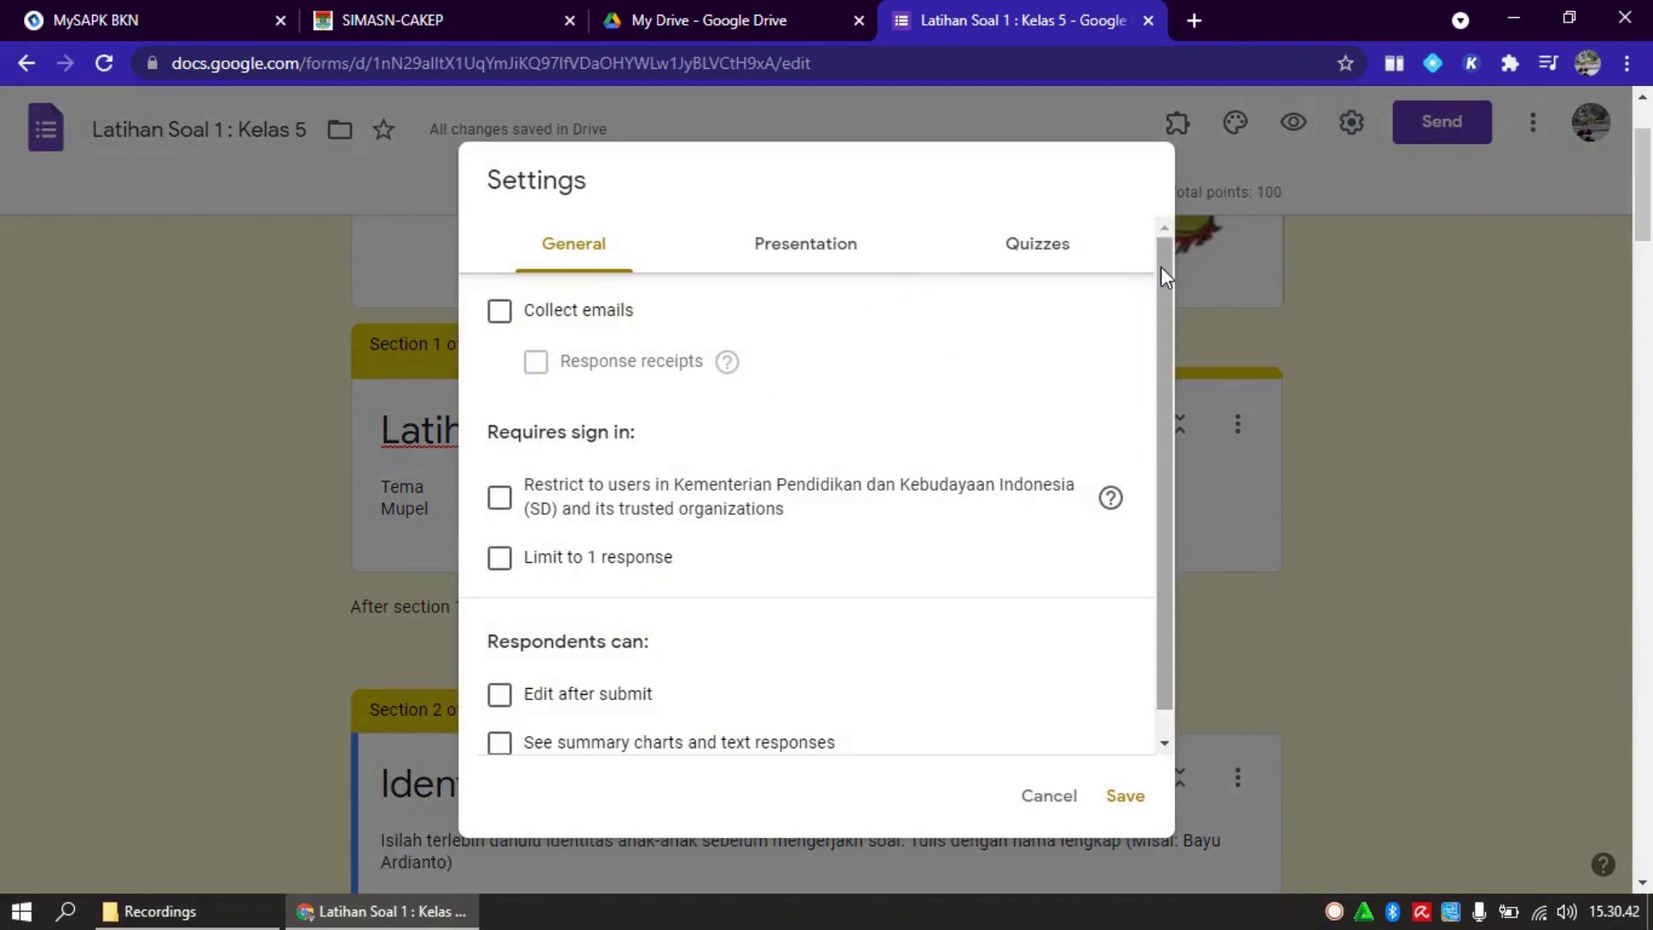
pyautogui.moveTo(1162, 266); pyautogui.dragTo(1164, 404)
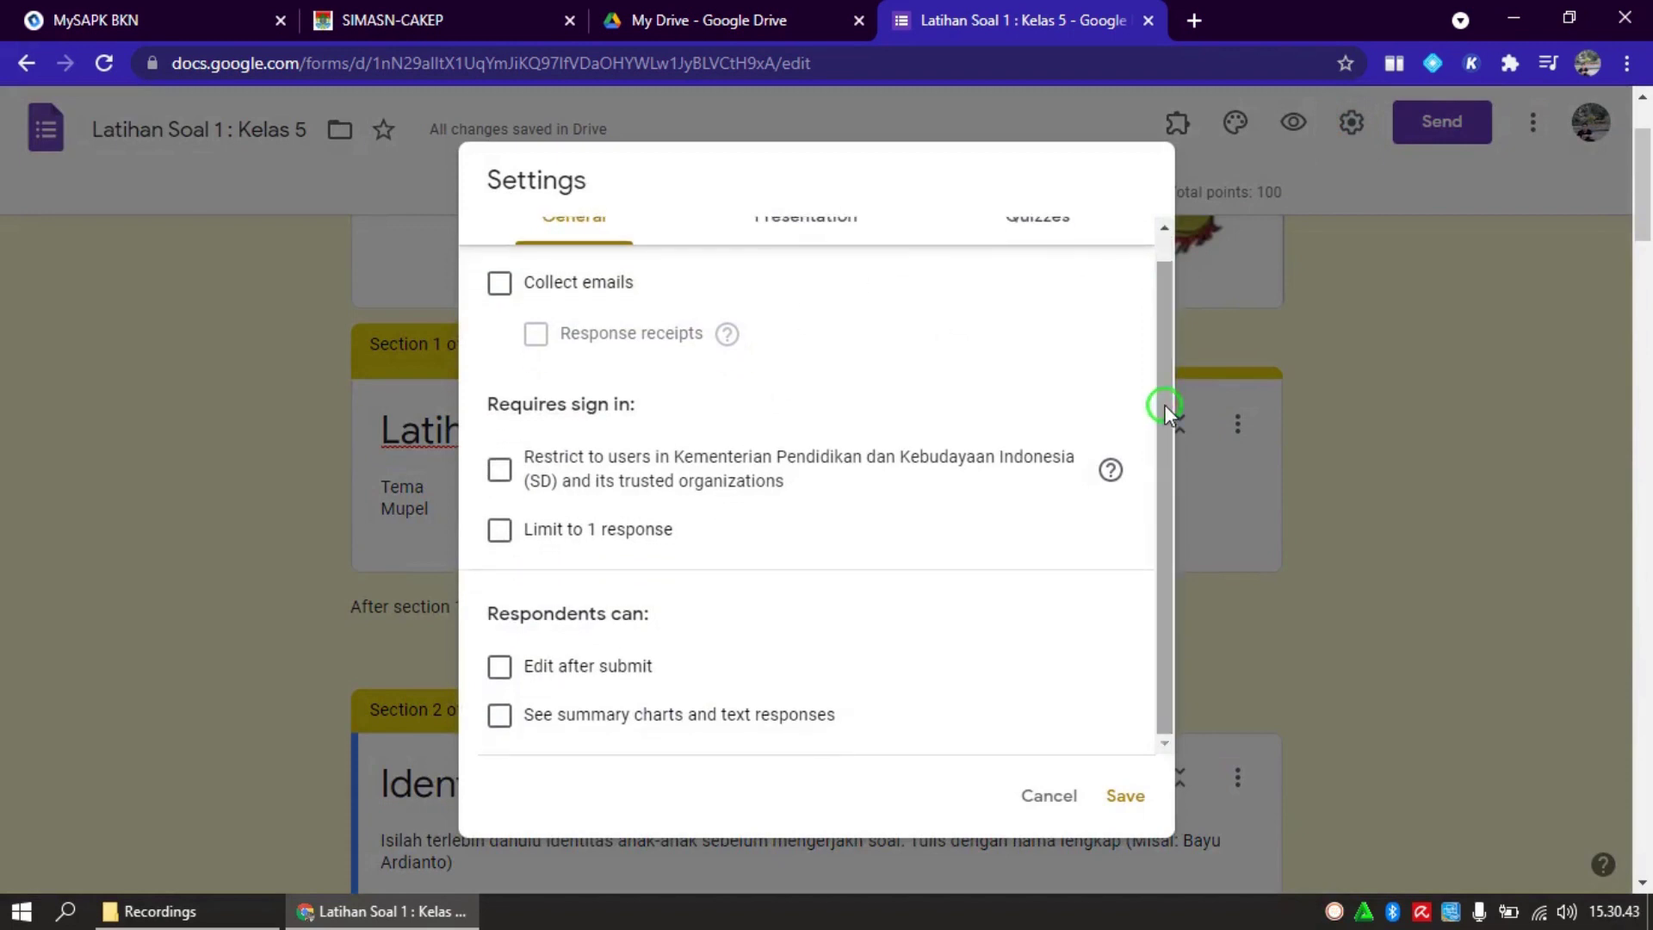
pyautogui.click(499, 469)
pyautogui.click(500, 528)
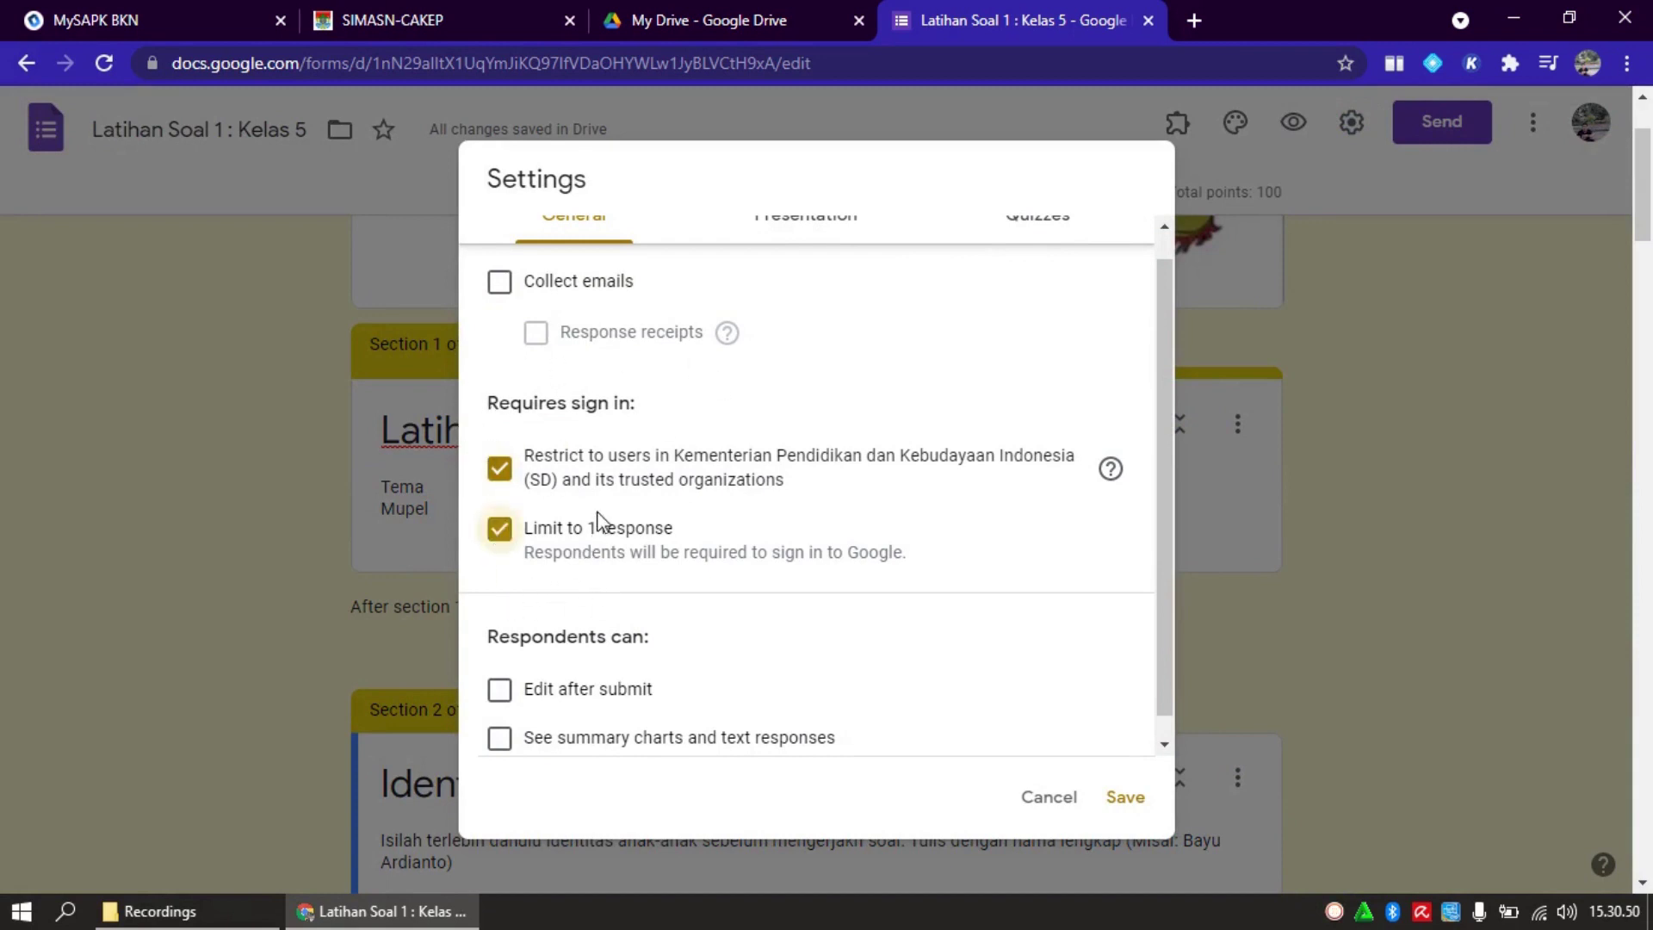
pyautogui.click(505, 478)
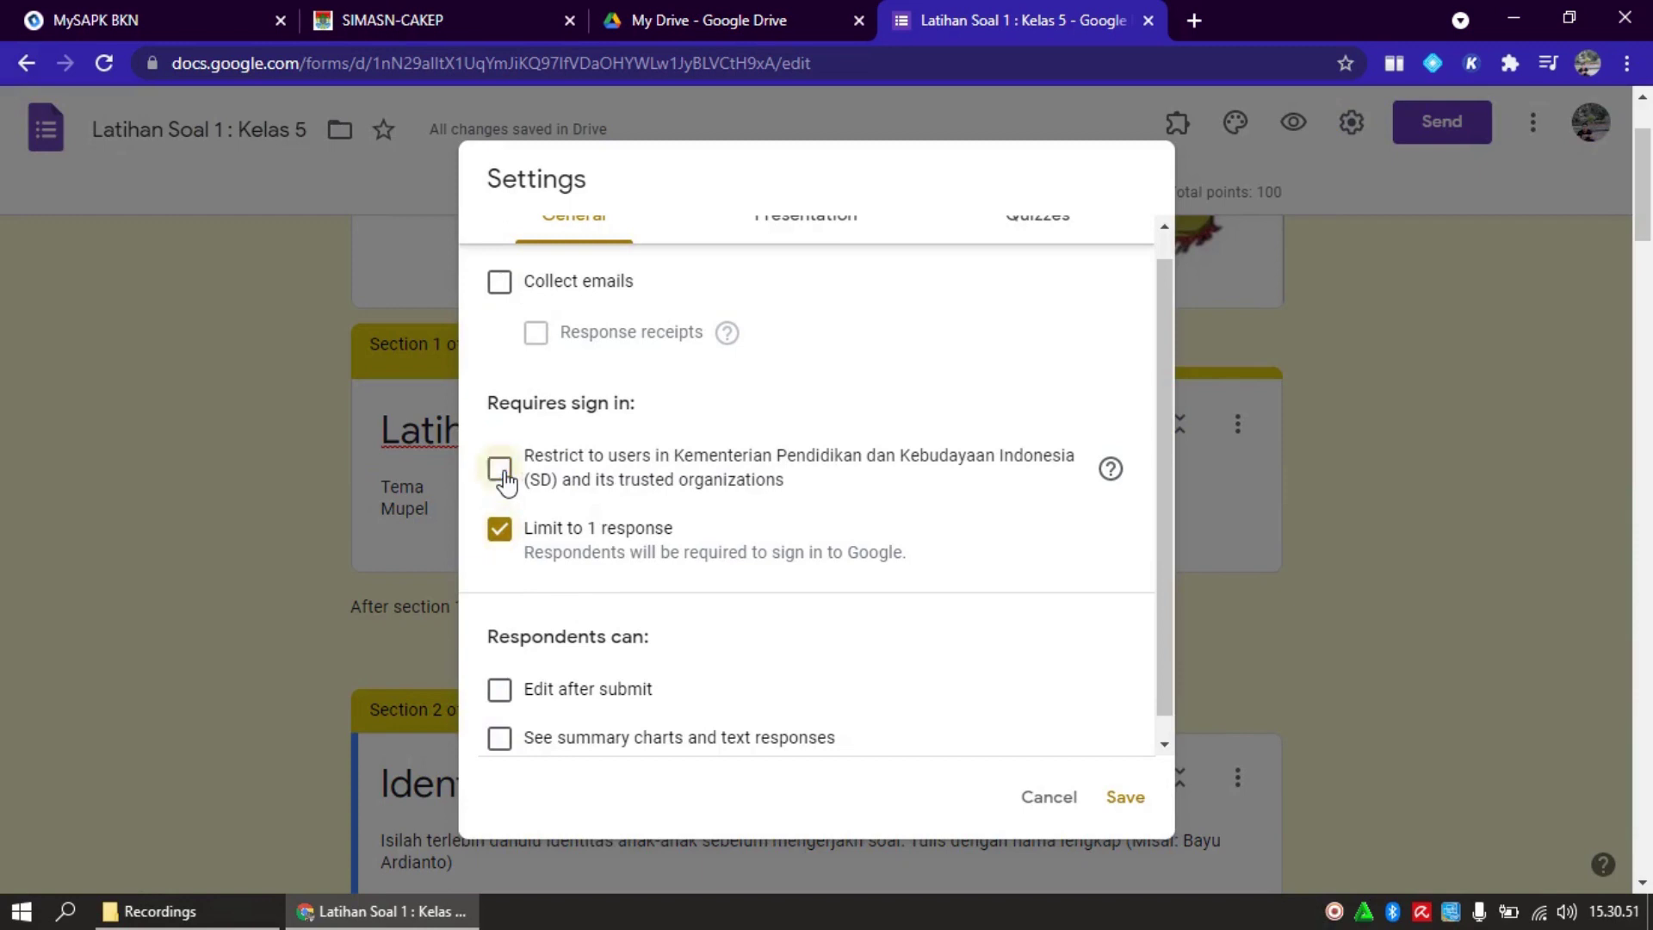
pyautogui.click(504, 543)
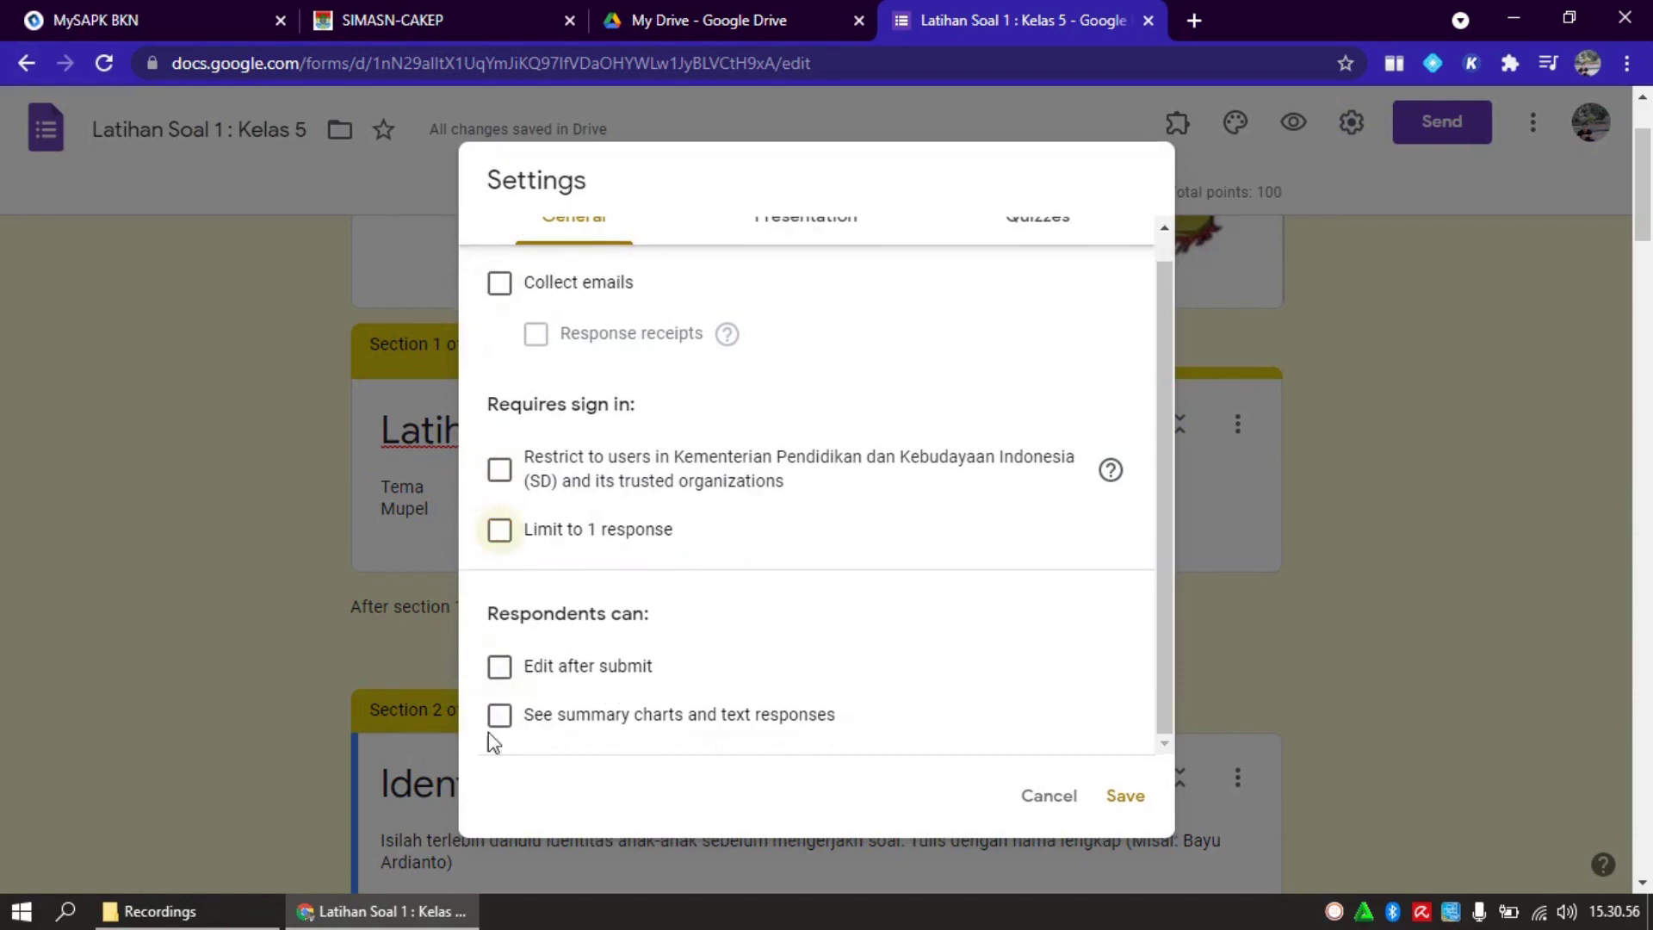
pyautogui.click(830, 228)
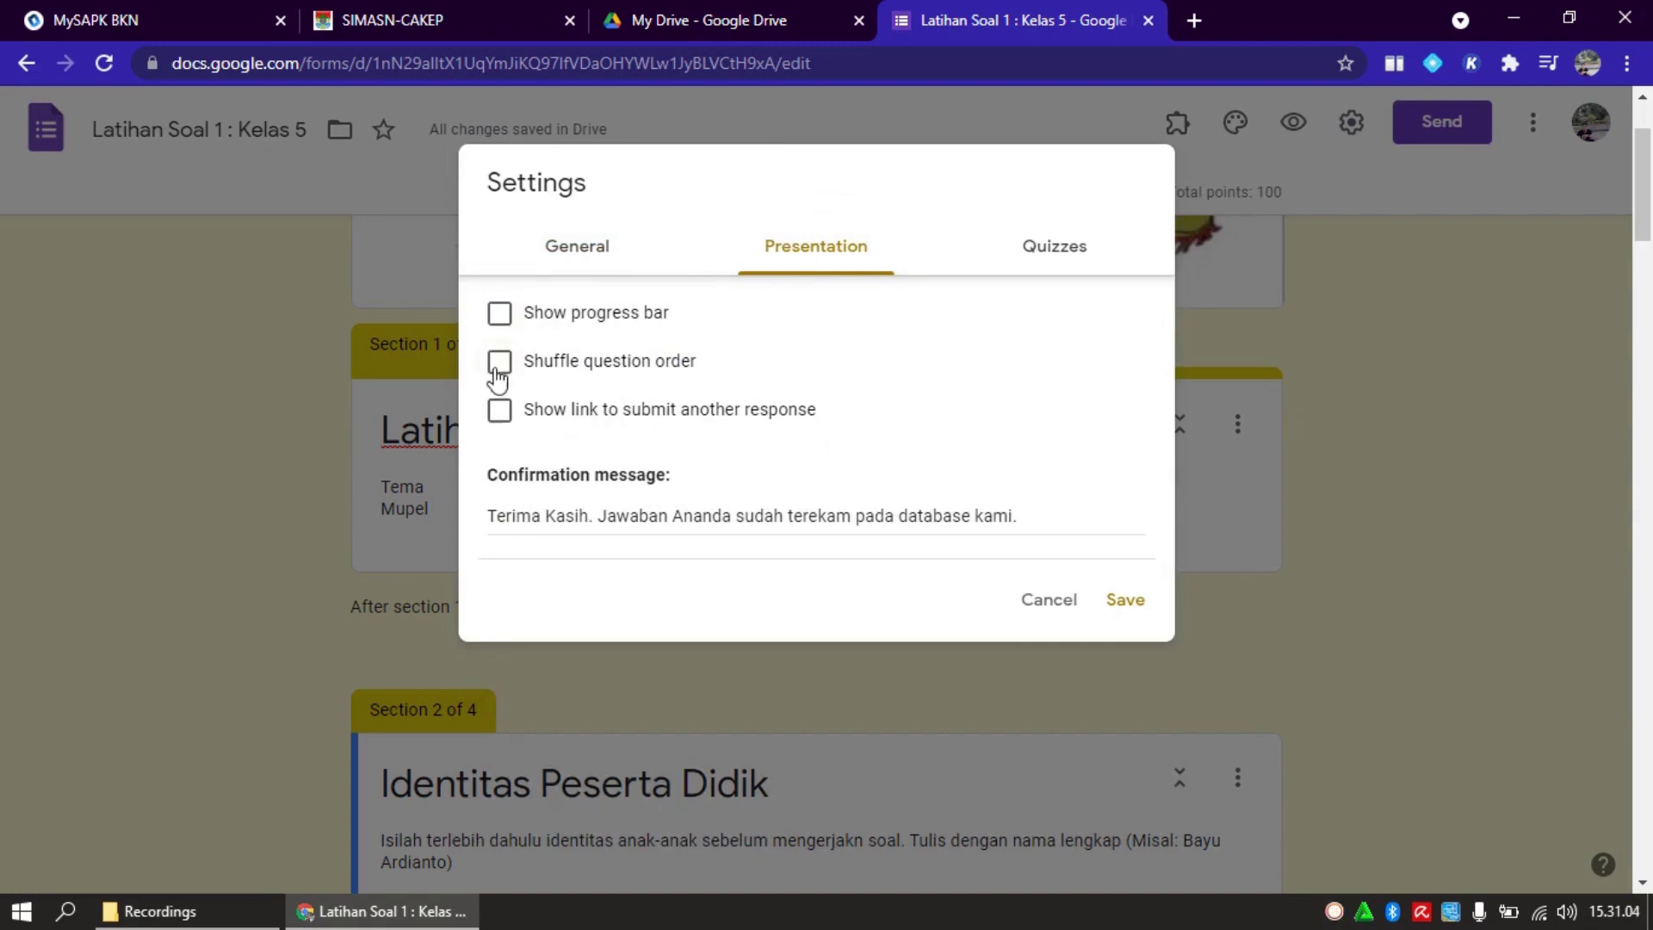
# Select the Confirmation message text, then switch to the Quizzes settings
pyautogui.click(490, 520)
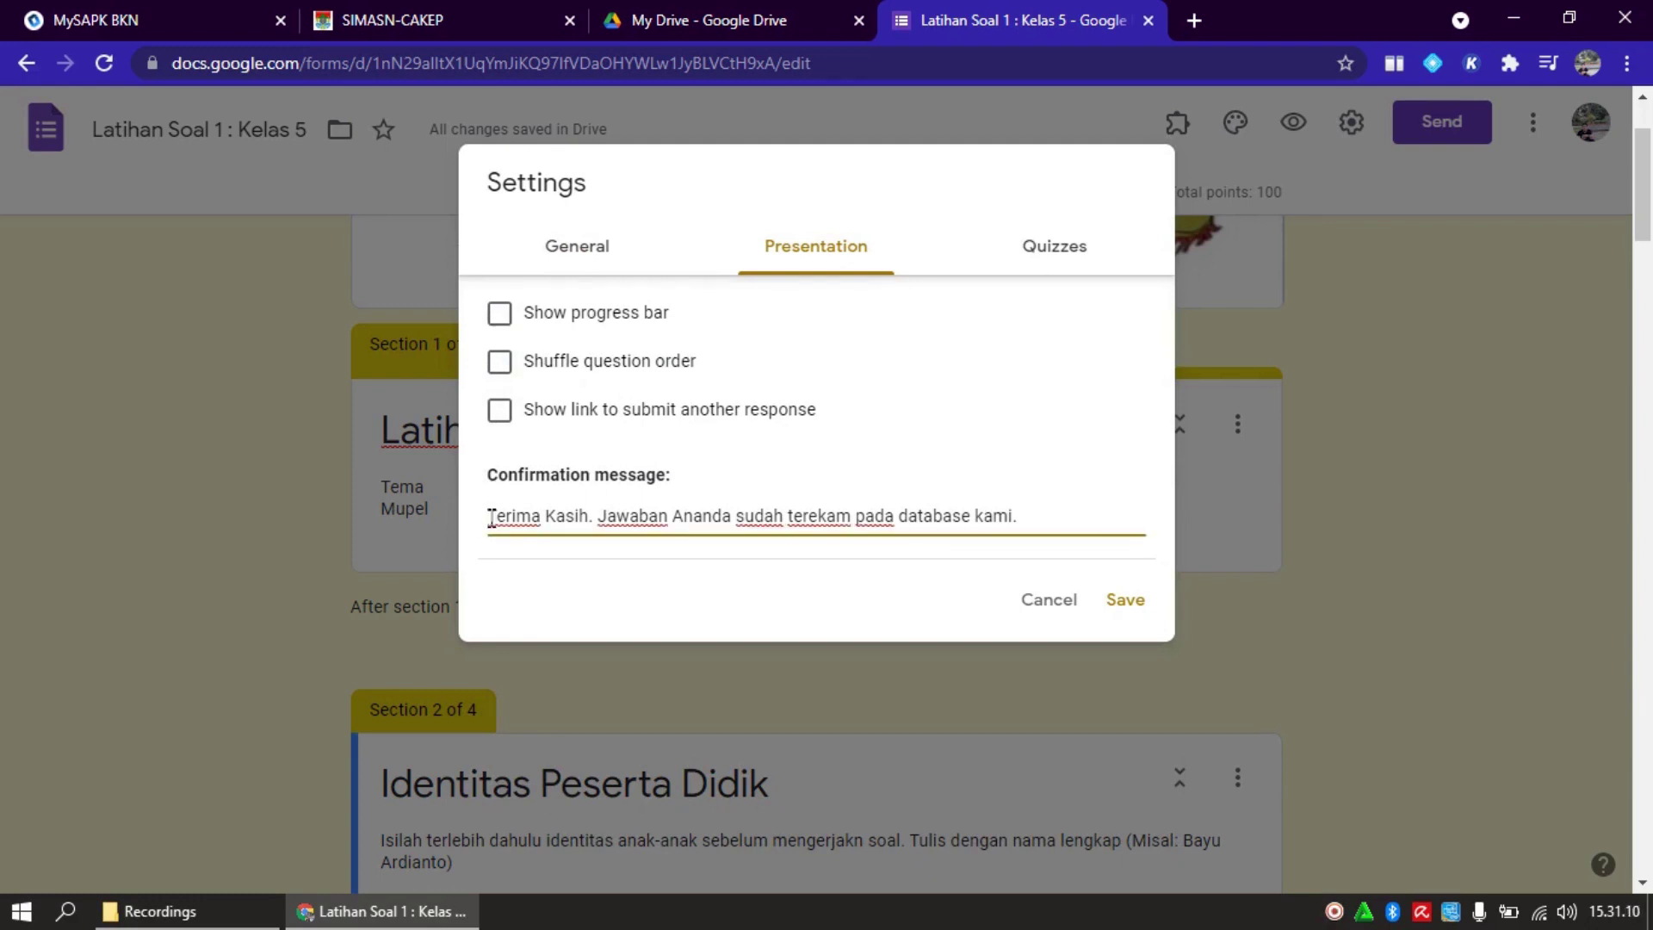
pyautogui.hotkey('shift', 'Right')
pyautogui.hotkey('shift', 'Right')
pyautogui.hotkey('shift', 'Right')
pyautogui.hotkey('shift', 'Right')
pyautogui.hotkey('shift', 'Right')
pyautogui.hotkey('shift', 'Right')
pyautogui.hotkey('shift', 'Right')
pyautogui.hotkey('shift', 'Right')
pyautogui.hotkey('shift', 'Right')
pyautogui.hotkey('shift', 'Right')
pyautogui.hotkey('shift', 'Right')
pyautogui.hotkey('shift', 'Right')
pyautogui.hotkey('shift', 'Right')
pyautogui.hotkey('shift', 'Right')
pyautogui.hotkey('shift', 'Right')
pyautogui.hotkey('shift', 'Right')
pyautogui.hotkey('shift', 'Right')
pyautogui.hotkey('shift', 'Right')
pyautogui.hotkey('shift', 'Right')
pyautogui.hotkey('shift', 'Right')
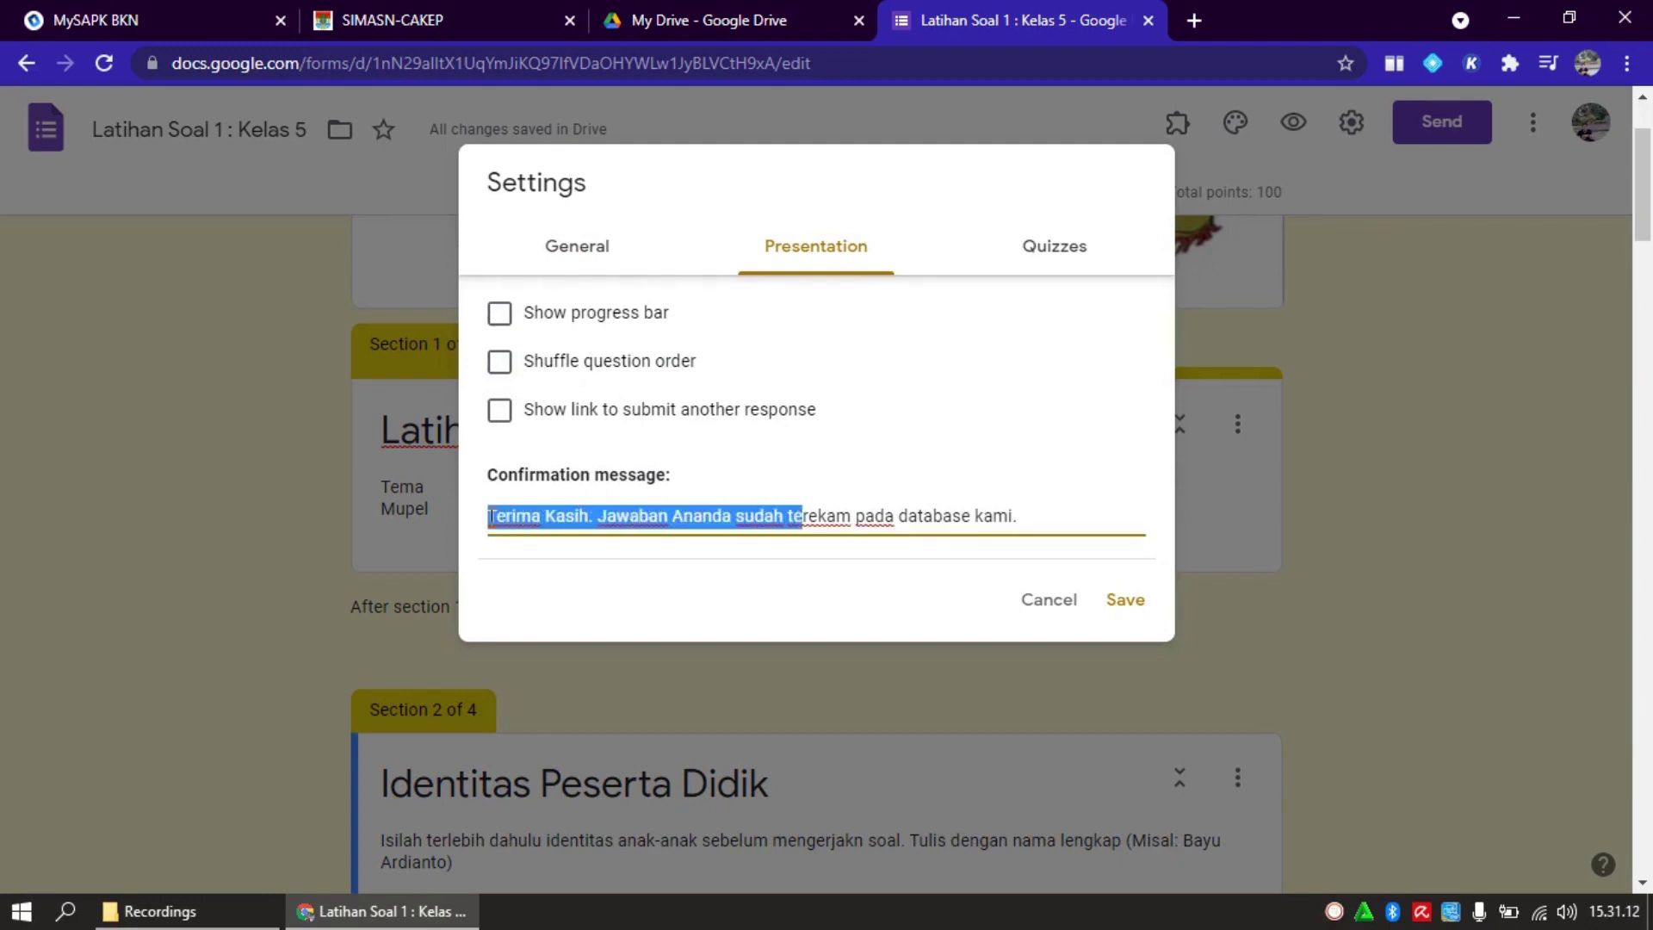
pyautogui.hotkey('shift', 'Right')
pyautogui.hotkey('shift', 'Right')
pyautogui.hotkey('shift', 'Right')
pyautogui.hotkey('shift', 'Right')
pyautogui.hotkey('shift', 'Right')
pyautogui.hotkey('shift', 'Right')
pyautogui.hotkey('shift', 'Right')
pyautogui.hotkey('shift', 'Right')
pyautogui.hotkey('shift', 'Right')
pyautogui.hotkey('shift', 'Right')
pyautogui.hotkey('shift', 'Right')
pyautogui.hotkey('shift', 'Right')
pyautogui.hotkey('shift', 'Right')
pyautogui.hotkey('shift', 'Right')
pyautogui.hotkey('shift', 'Right')
pyautogui.hotkey('shift', 'Right')
pyautogui.hotkey('shift', 'Right')
pyautogui.hotkey('shift', 'Right')
pyautogui.hotkey('shift', 'Right')
pyautogui.hotkey('shift', 'Right')
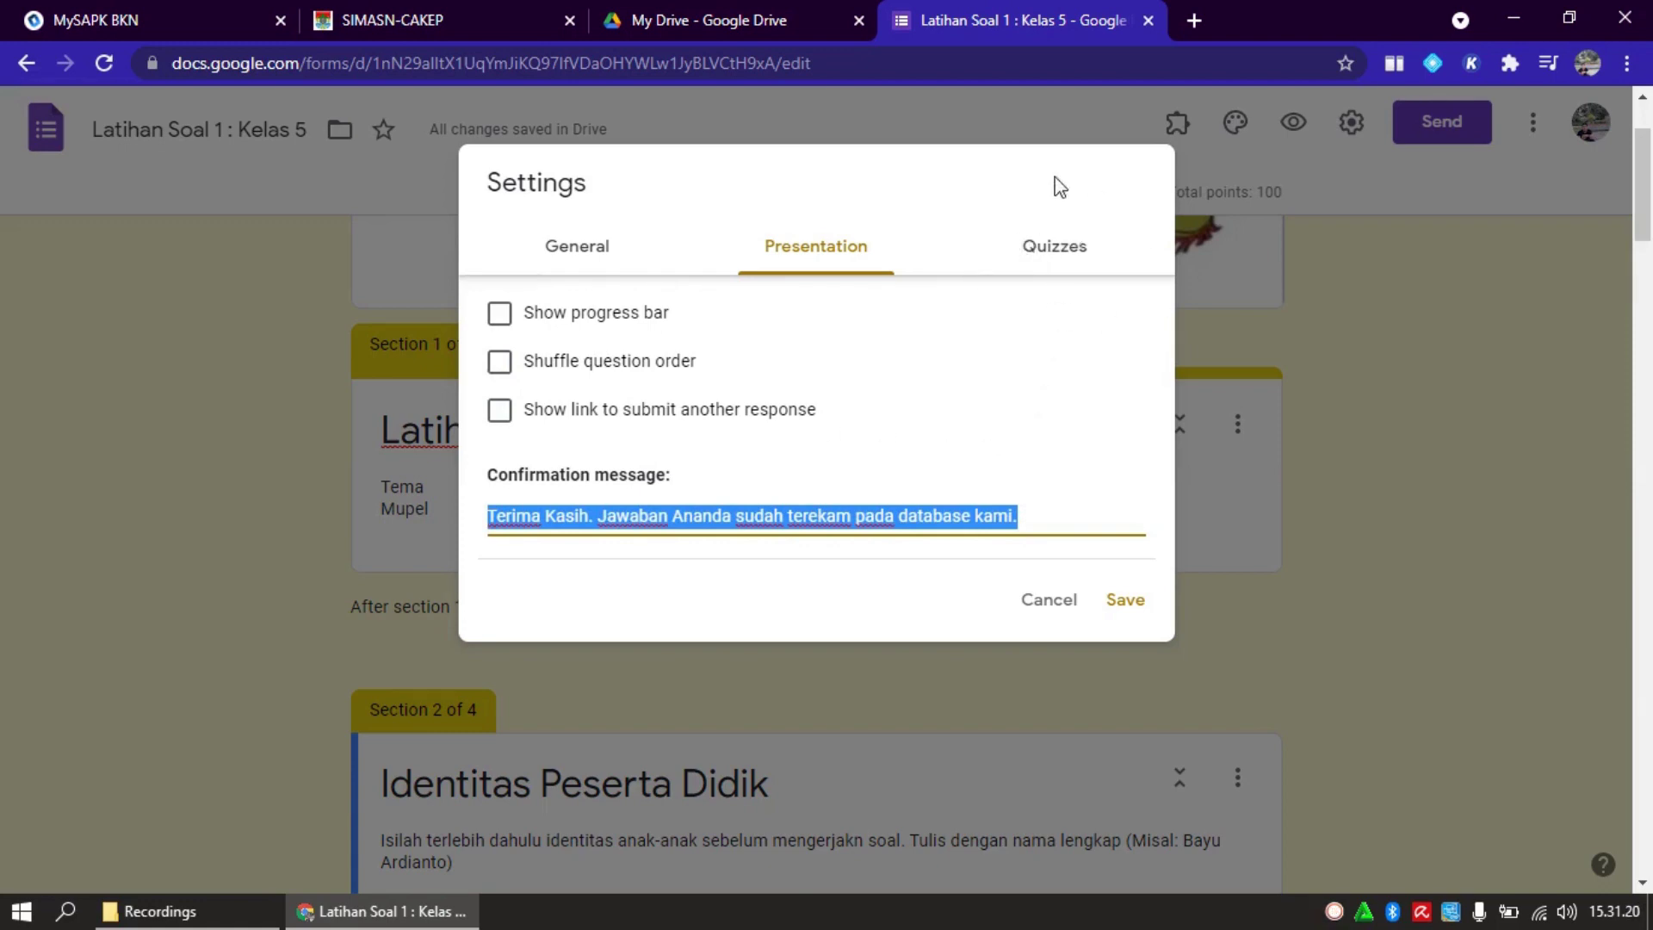
pyautogui.click(1055, 253)
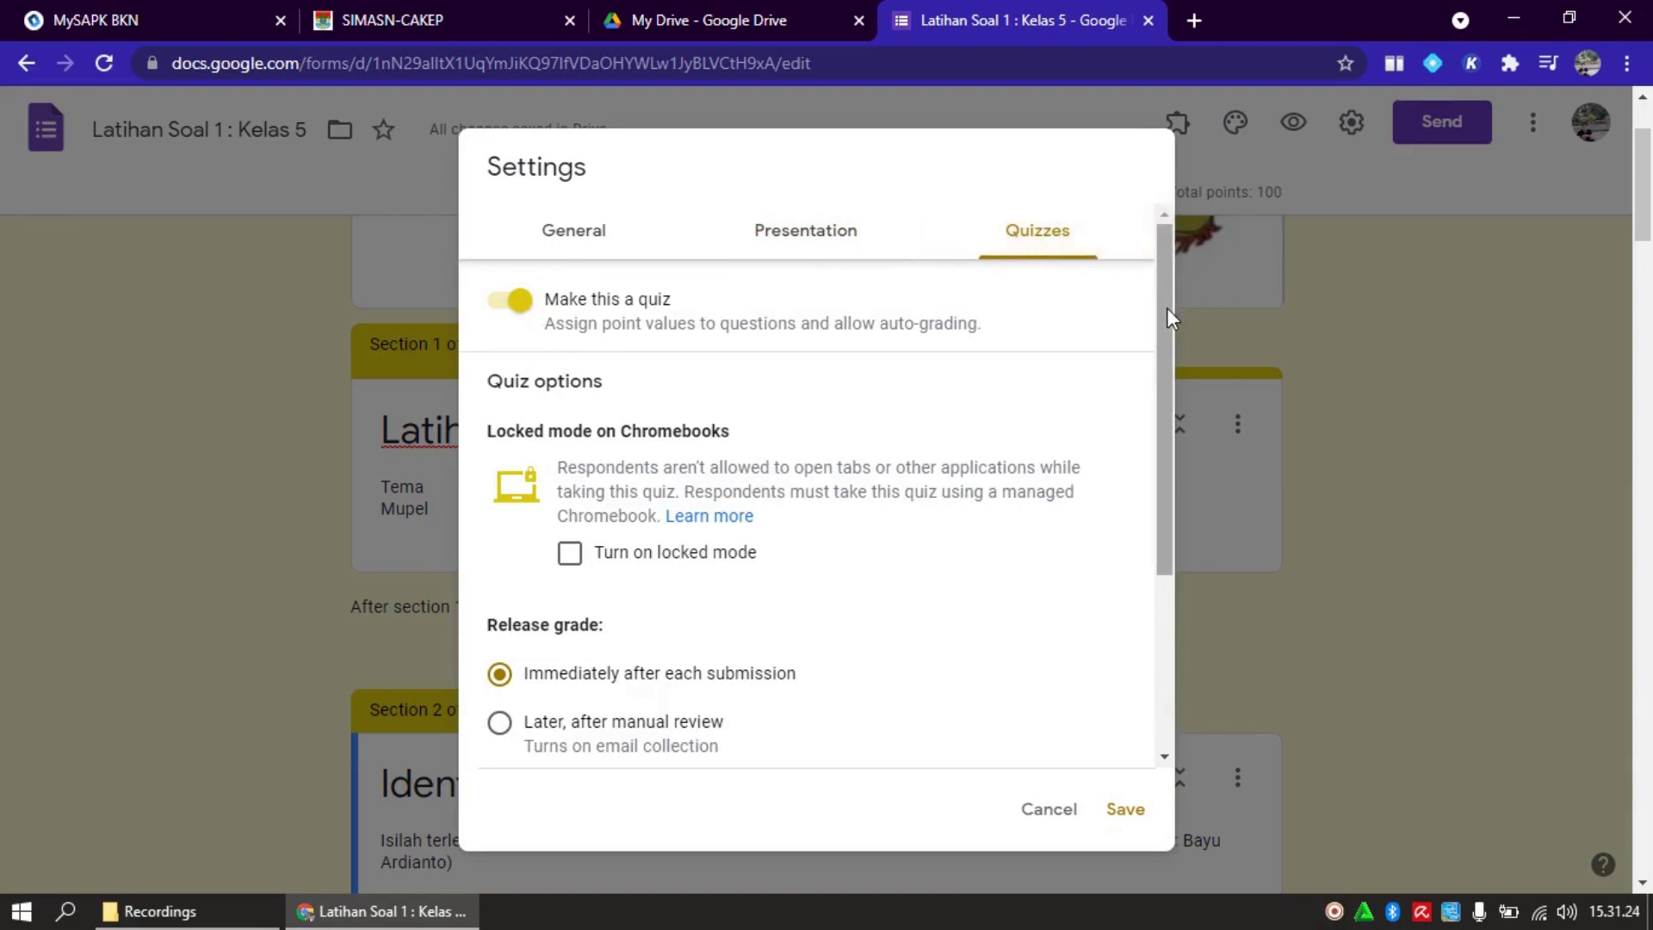
# Keep Make this a quiz on and turn on Limit to 1 response in General settings
pyautogui.moveTo(1167, 317); pyautogui.dragTo(1164, 246)
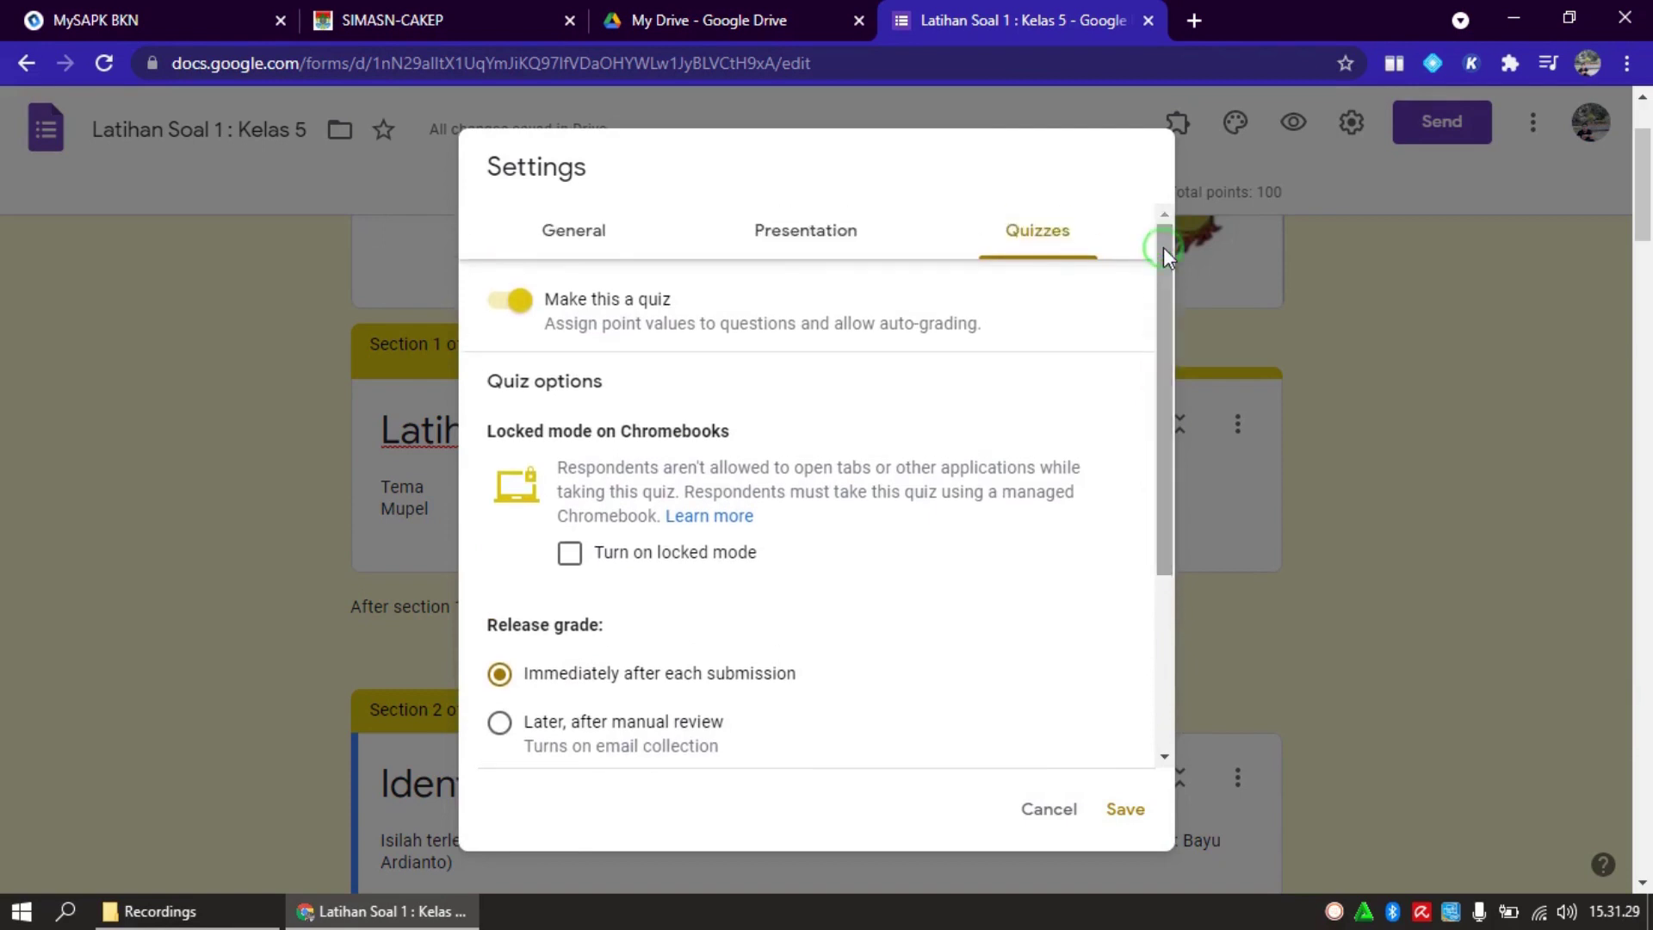
pyautogui.click(504, 312)
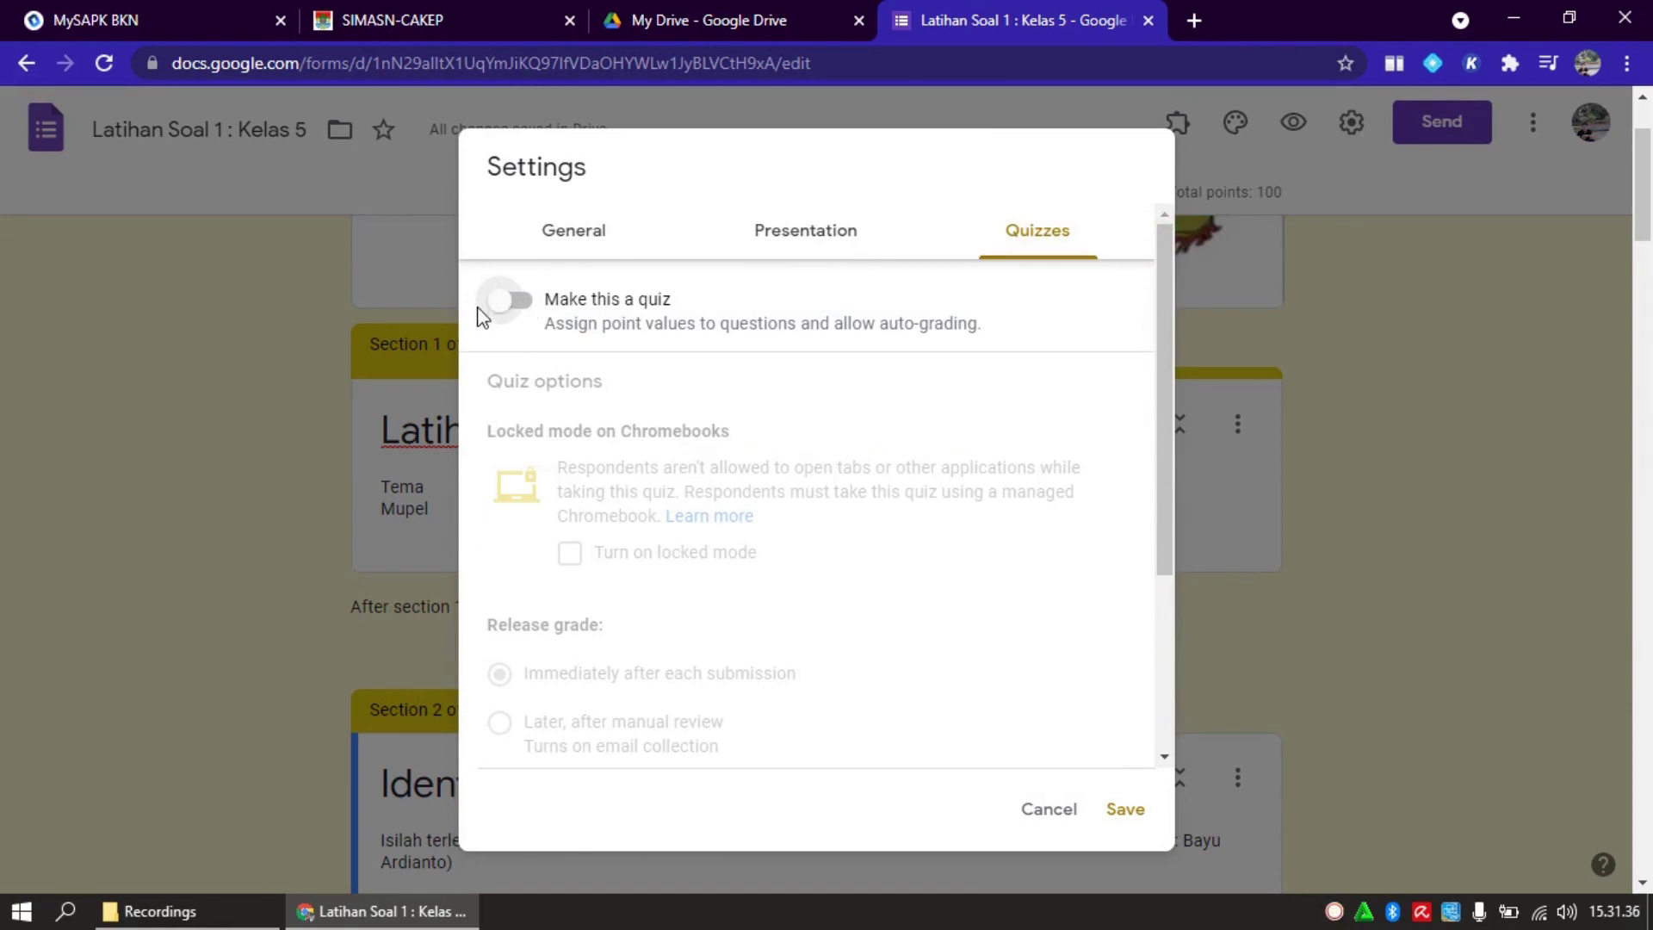
pyautogui.click(525, 306)
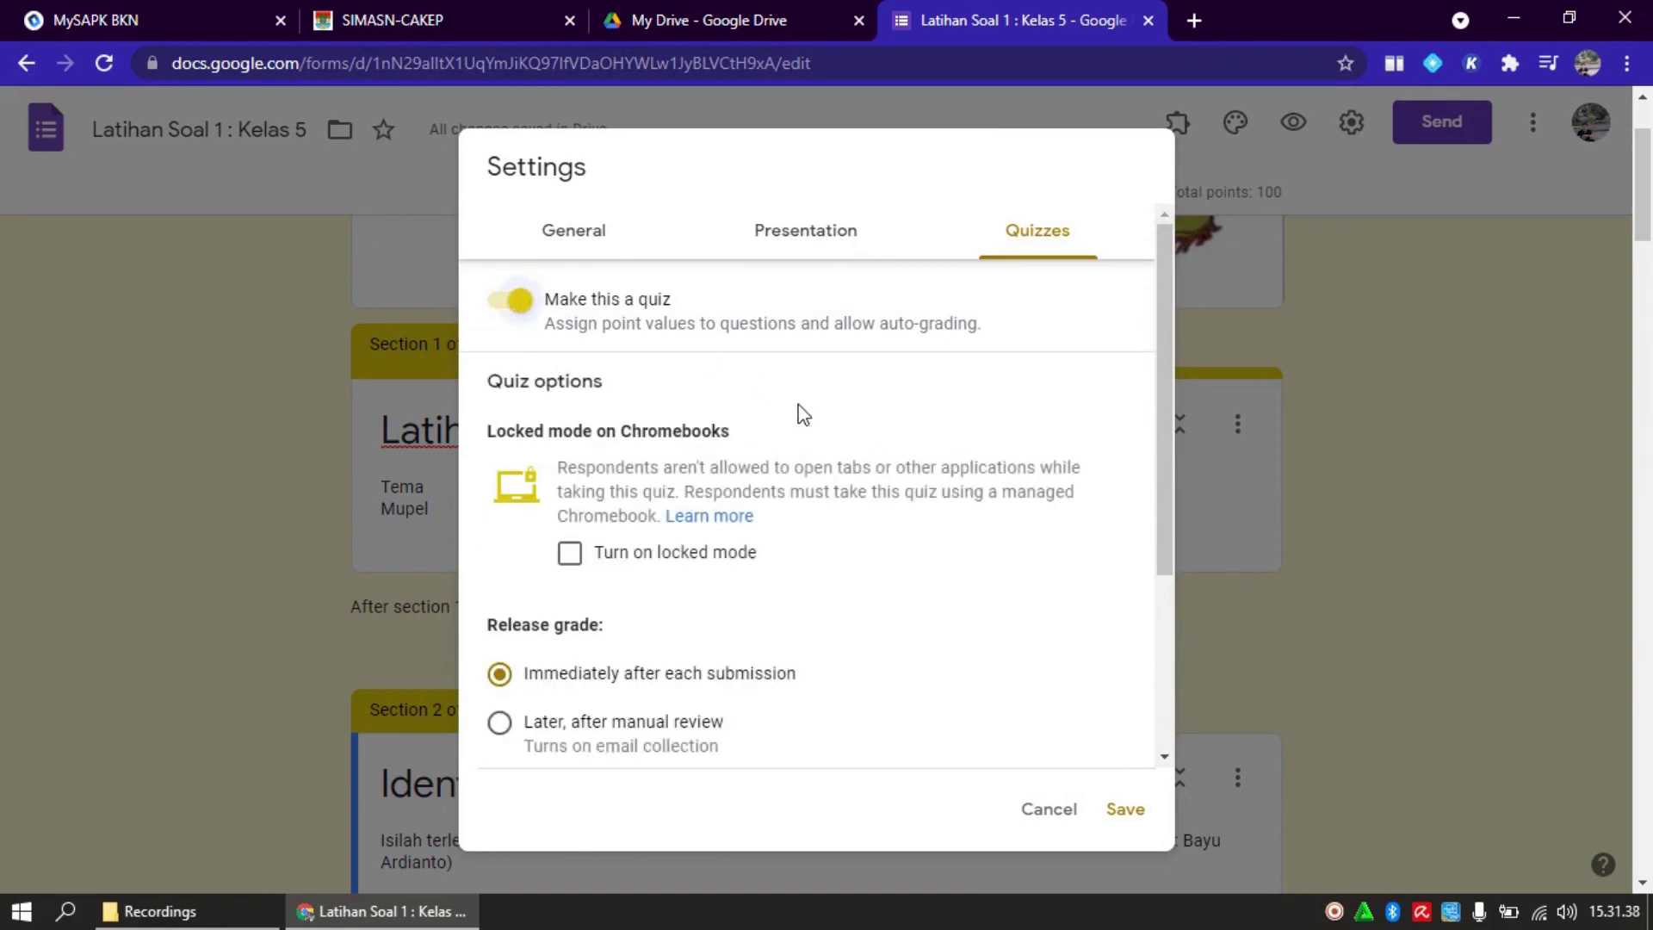
pyautogui.moveTo(1165, 459); pyautogui.dragTo(1165, 370)
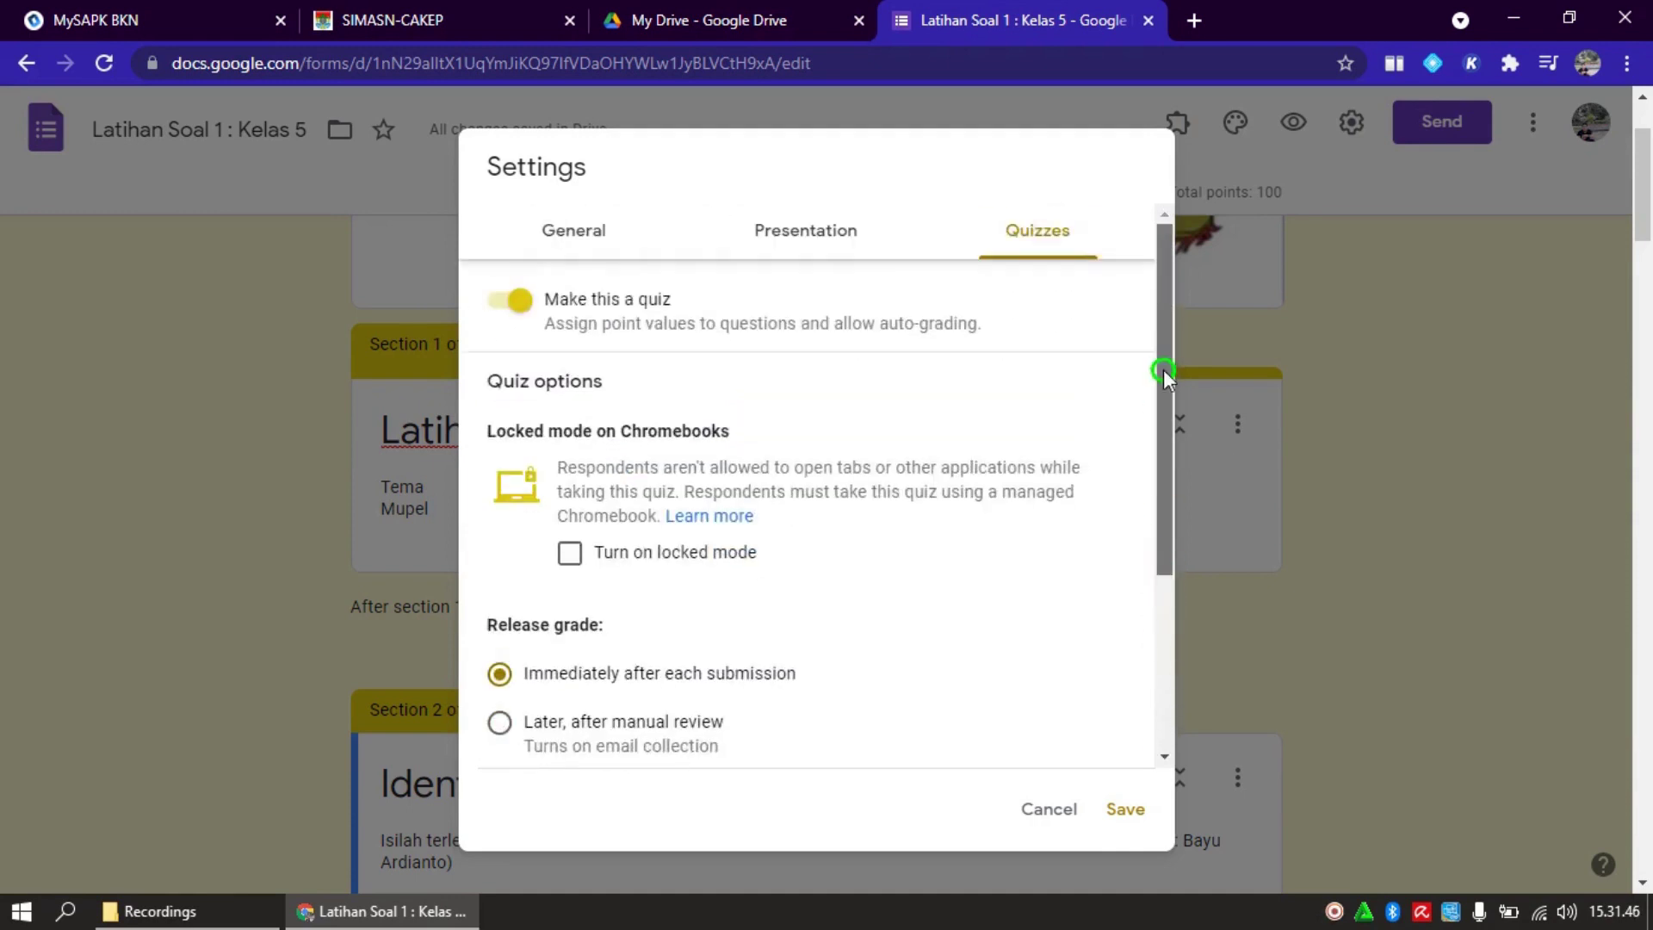
pyautogui.click(785, 241)
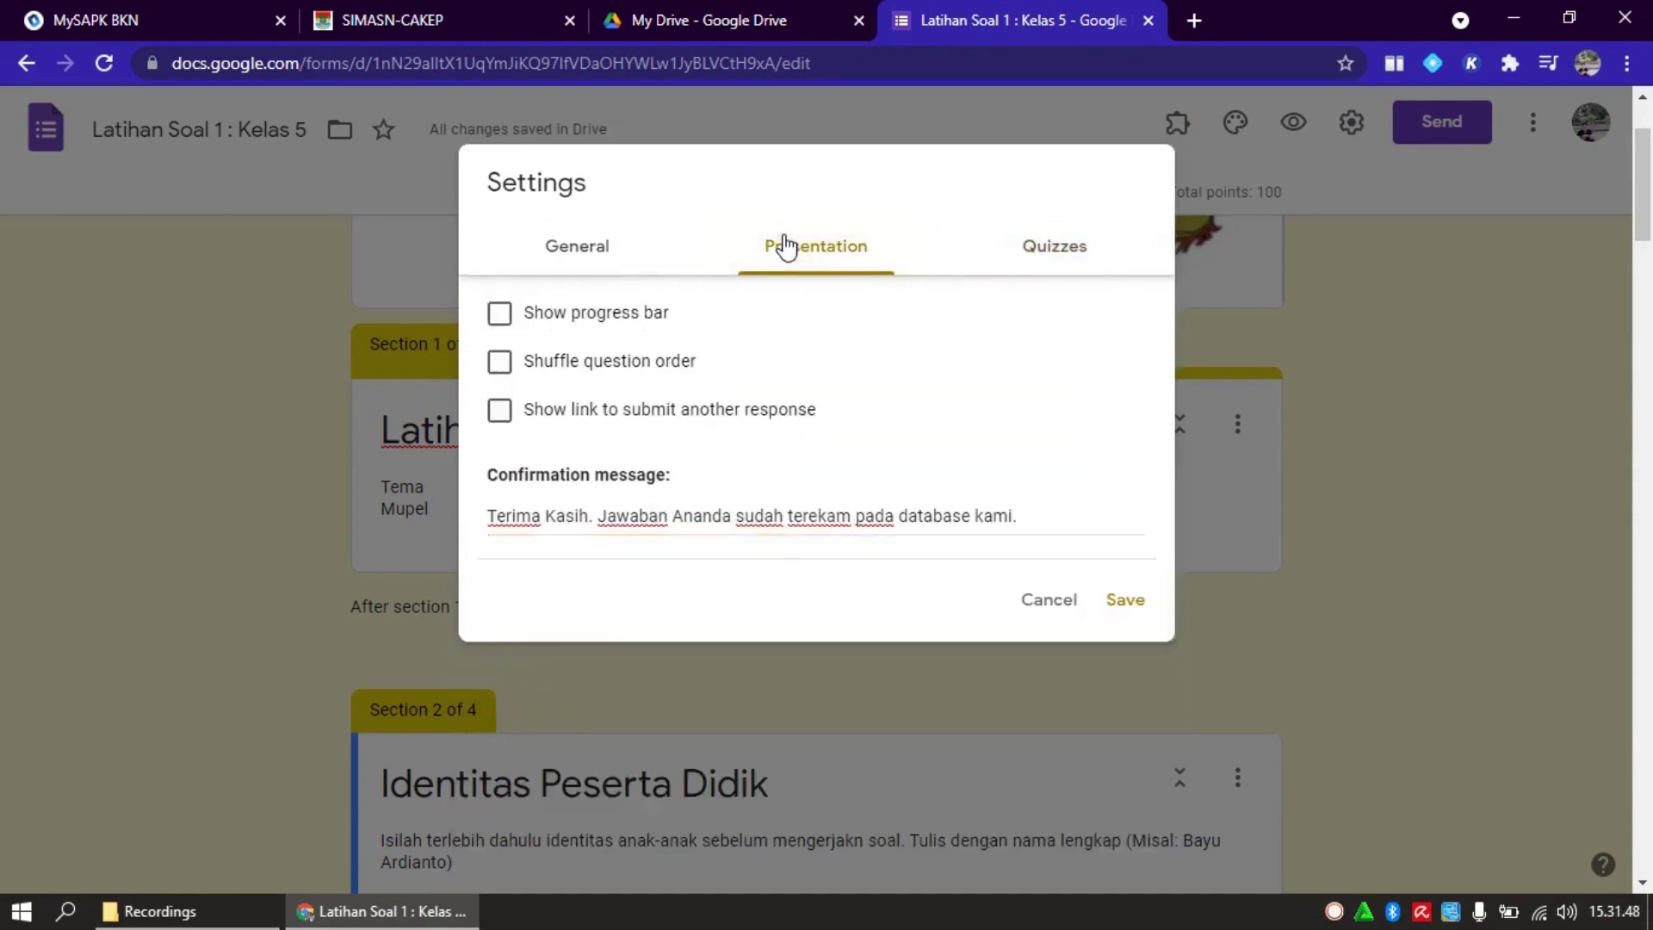
pyautogui.click(601, 262)
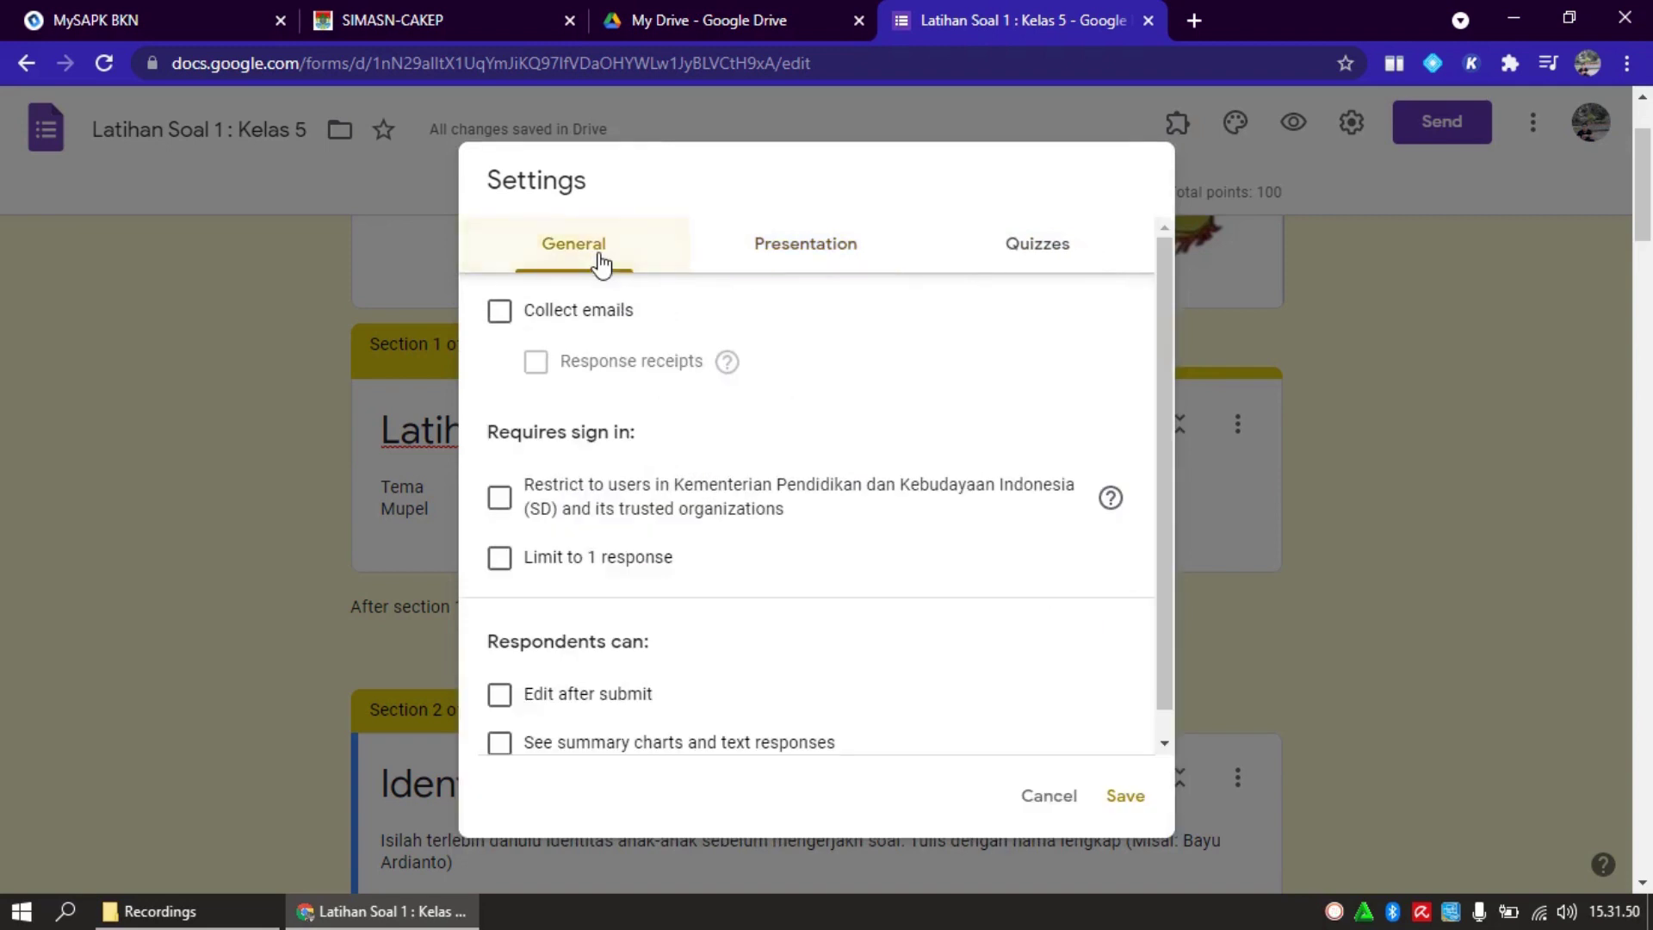
pyautogui.click(501, 560)
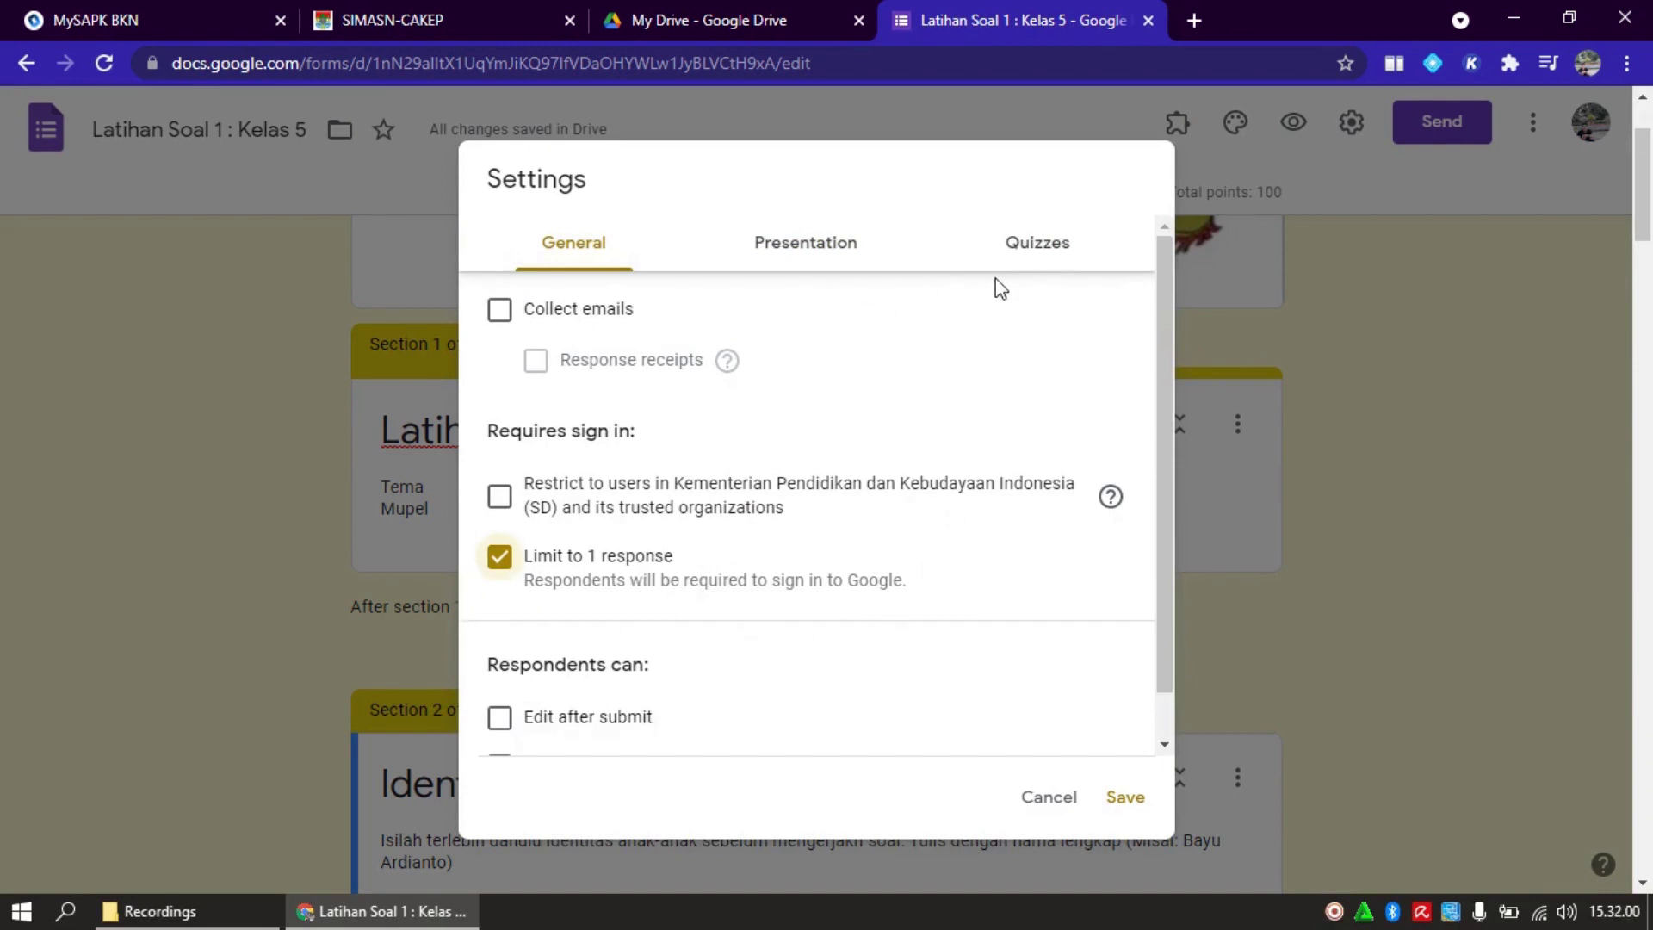
# Keep Missed questions and Correct answers hidden from respondents and save the settings
pyautogui.click(1036, 251)
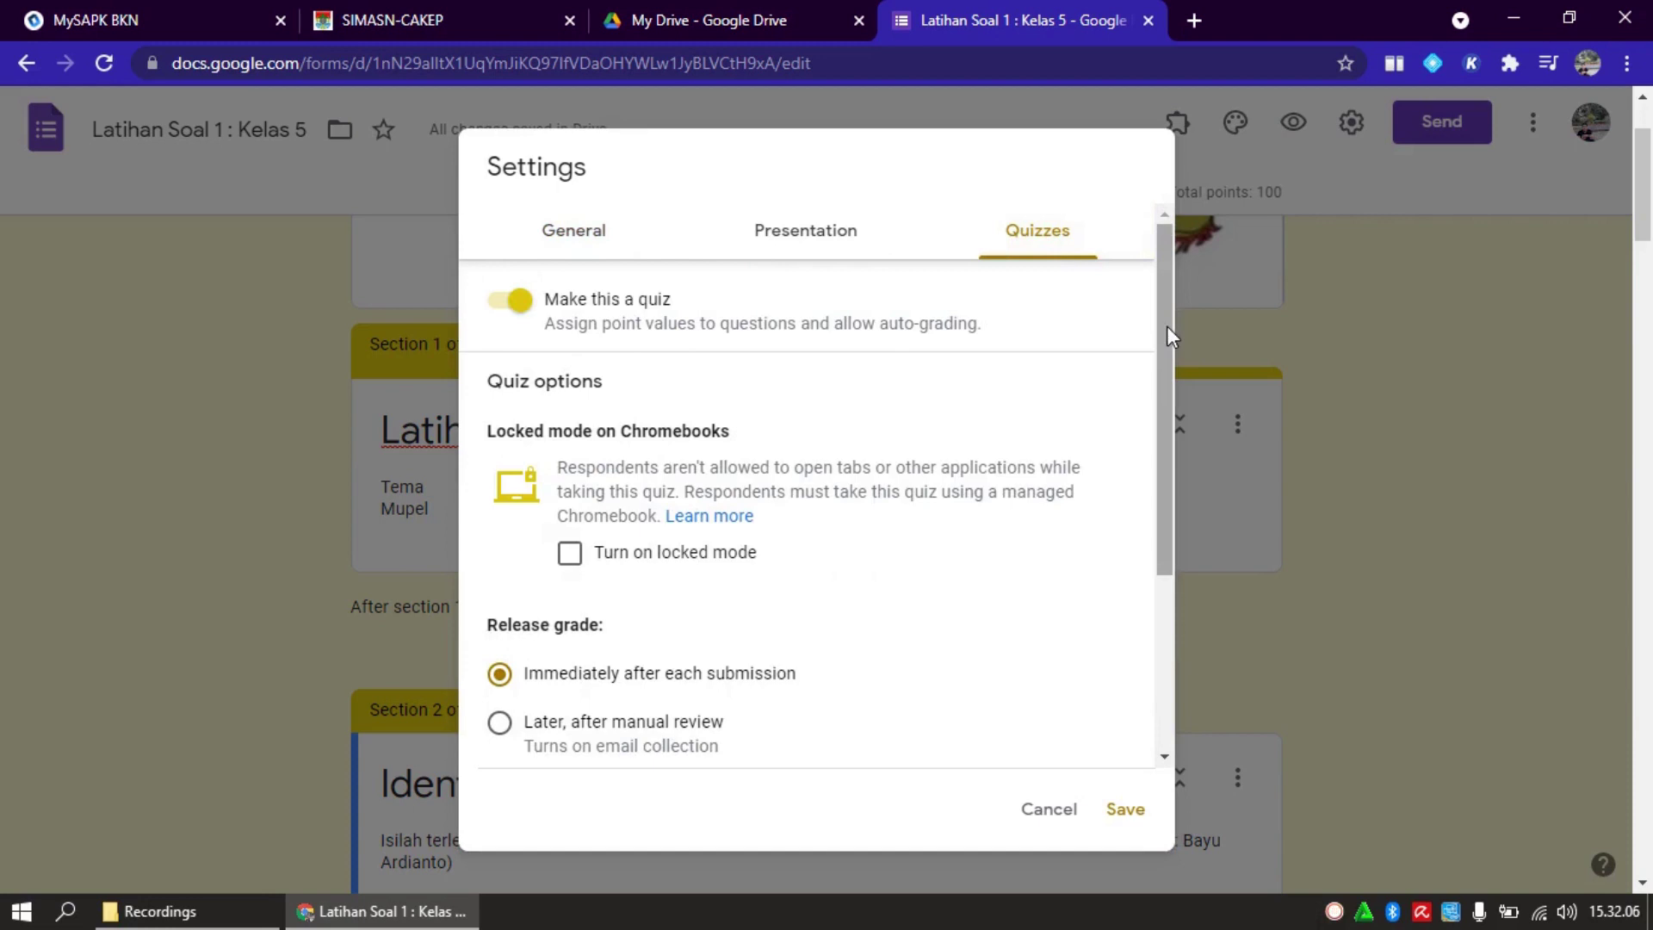
pyautogui.moveTo(1166, 325); pyautogui.dragTo(1159, 551)
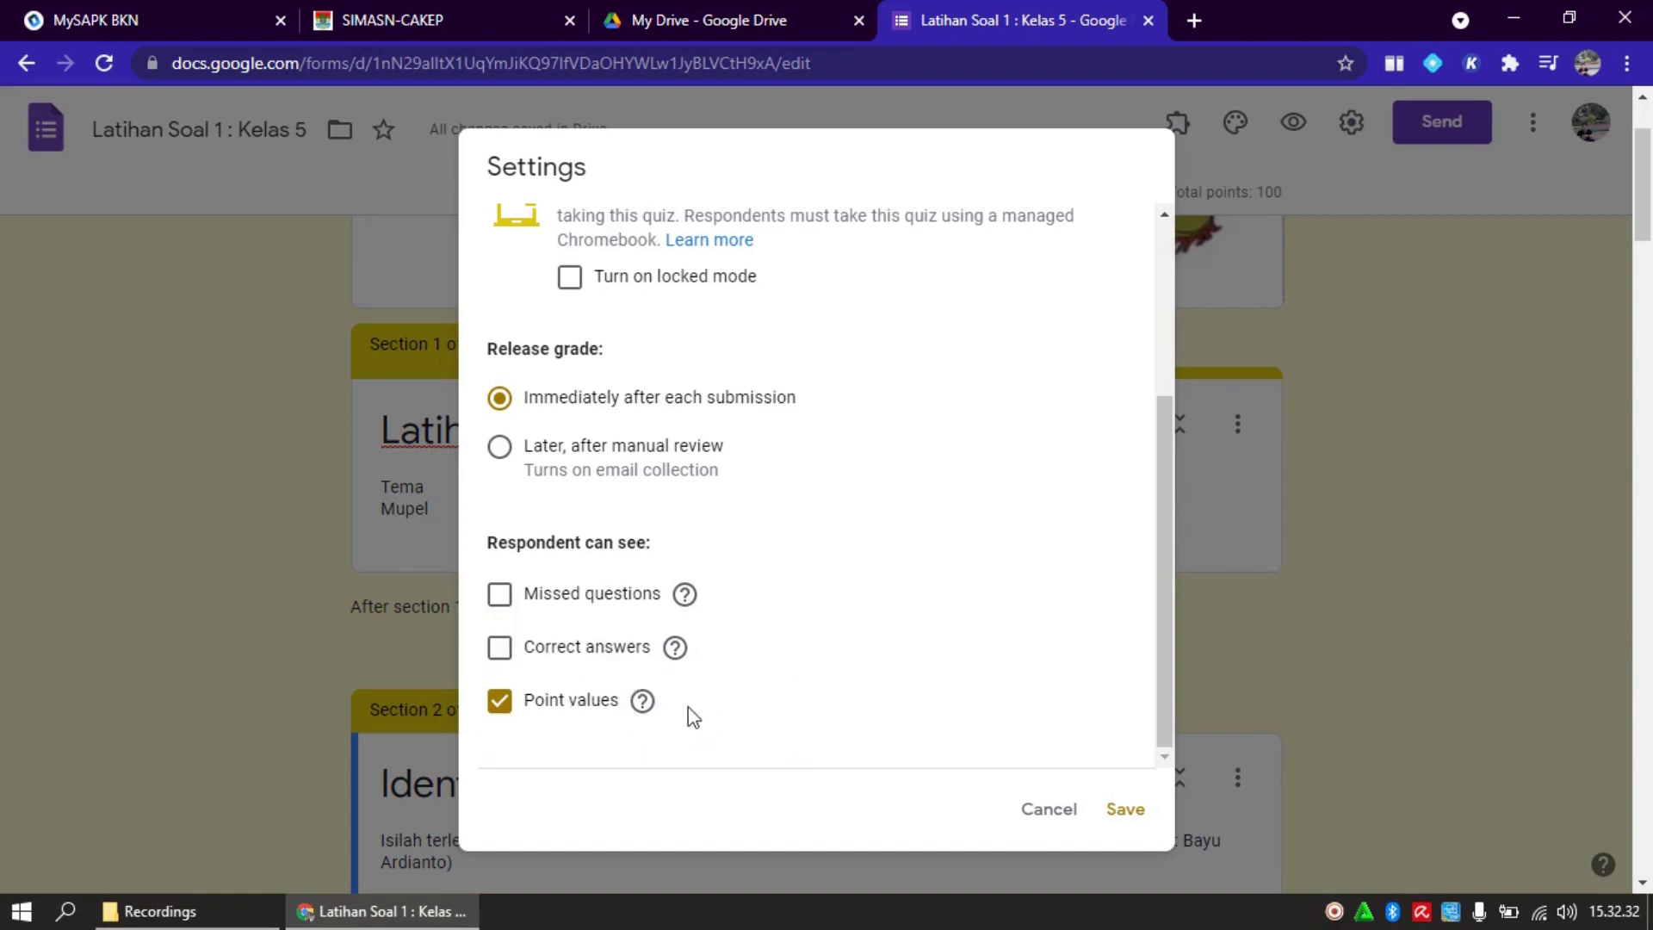
pyautogui.click(501, 599)
pyautogui.click(501, 649)
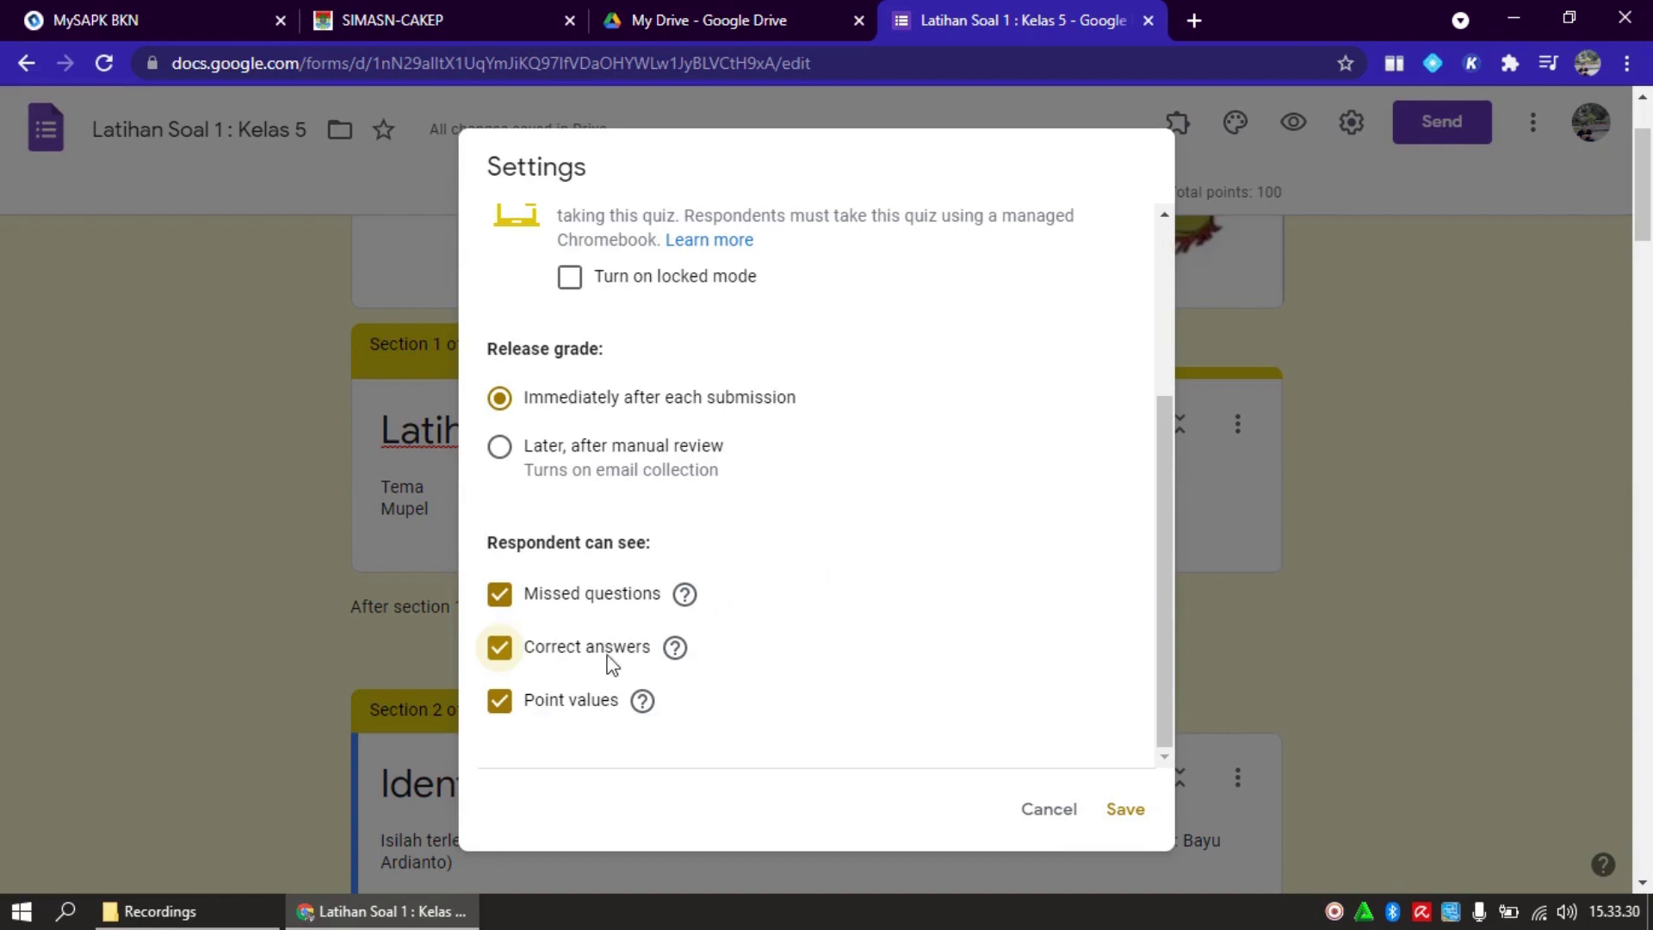
pyautogui.click(505, 658)
pyautogui.click(498, 597)
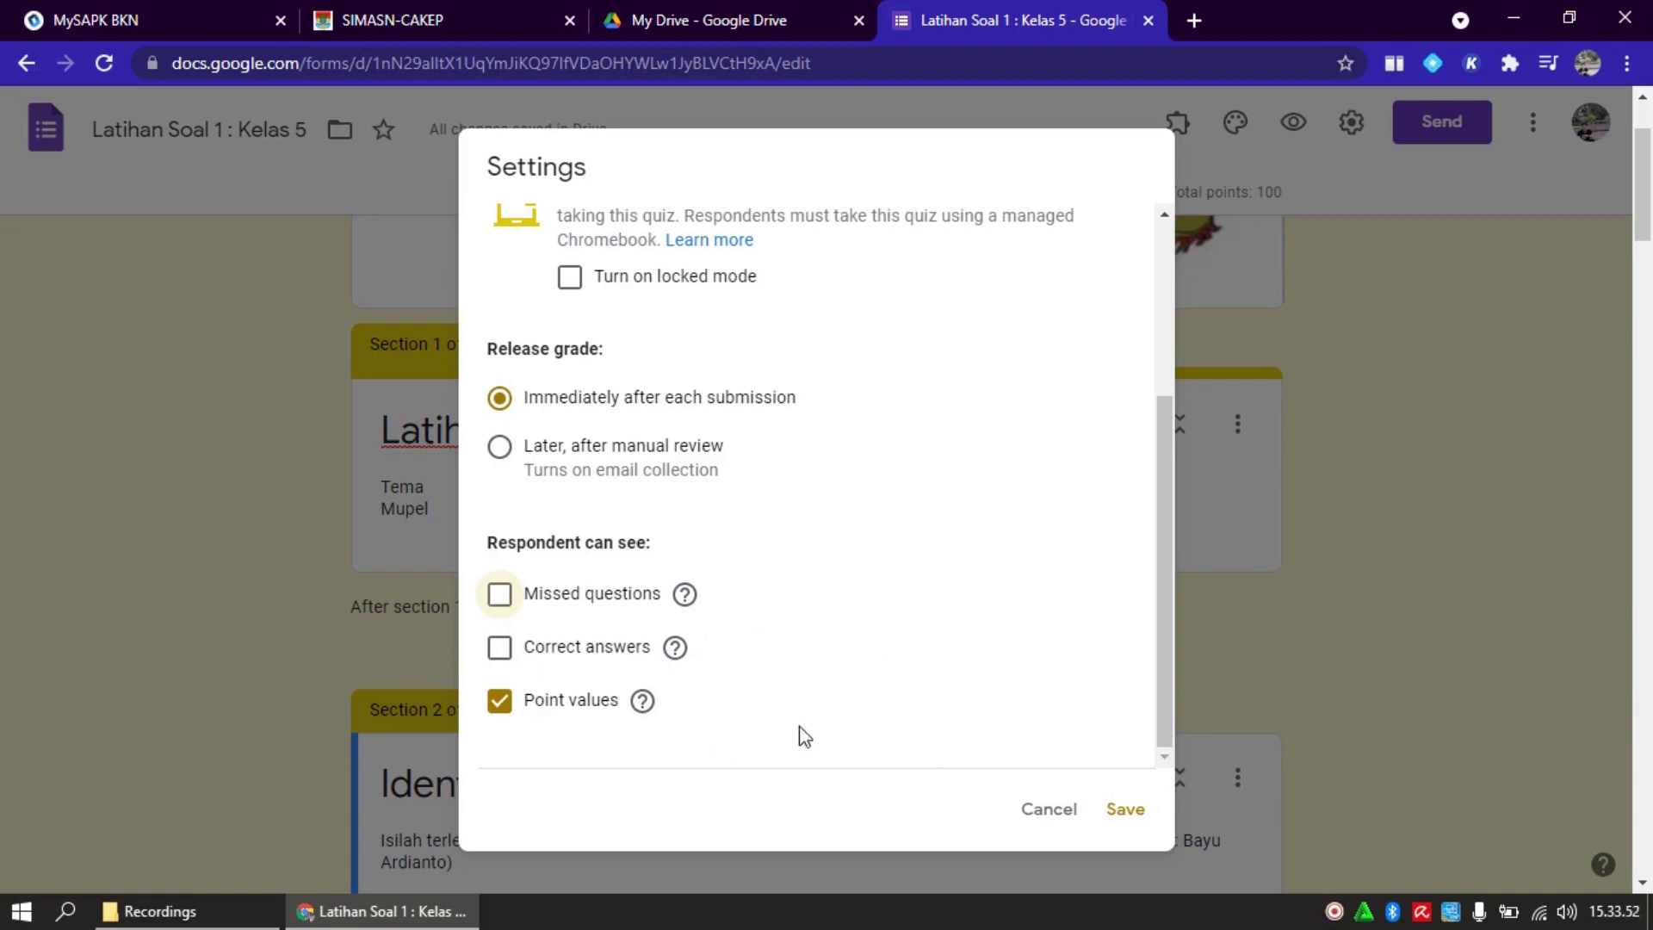
pyautogui.click(1127, 813)
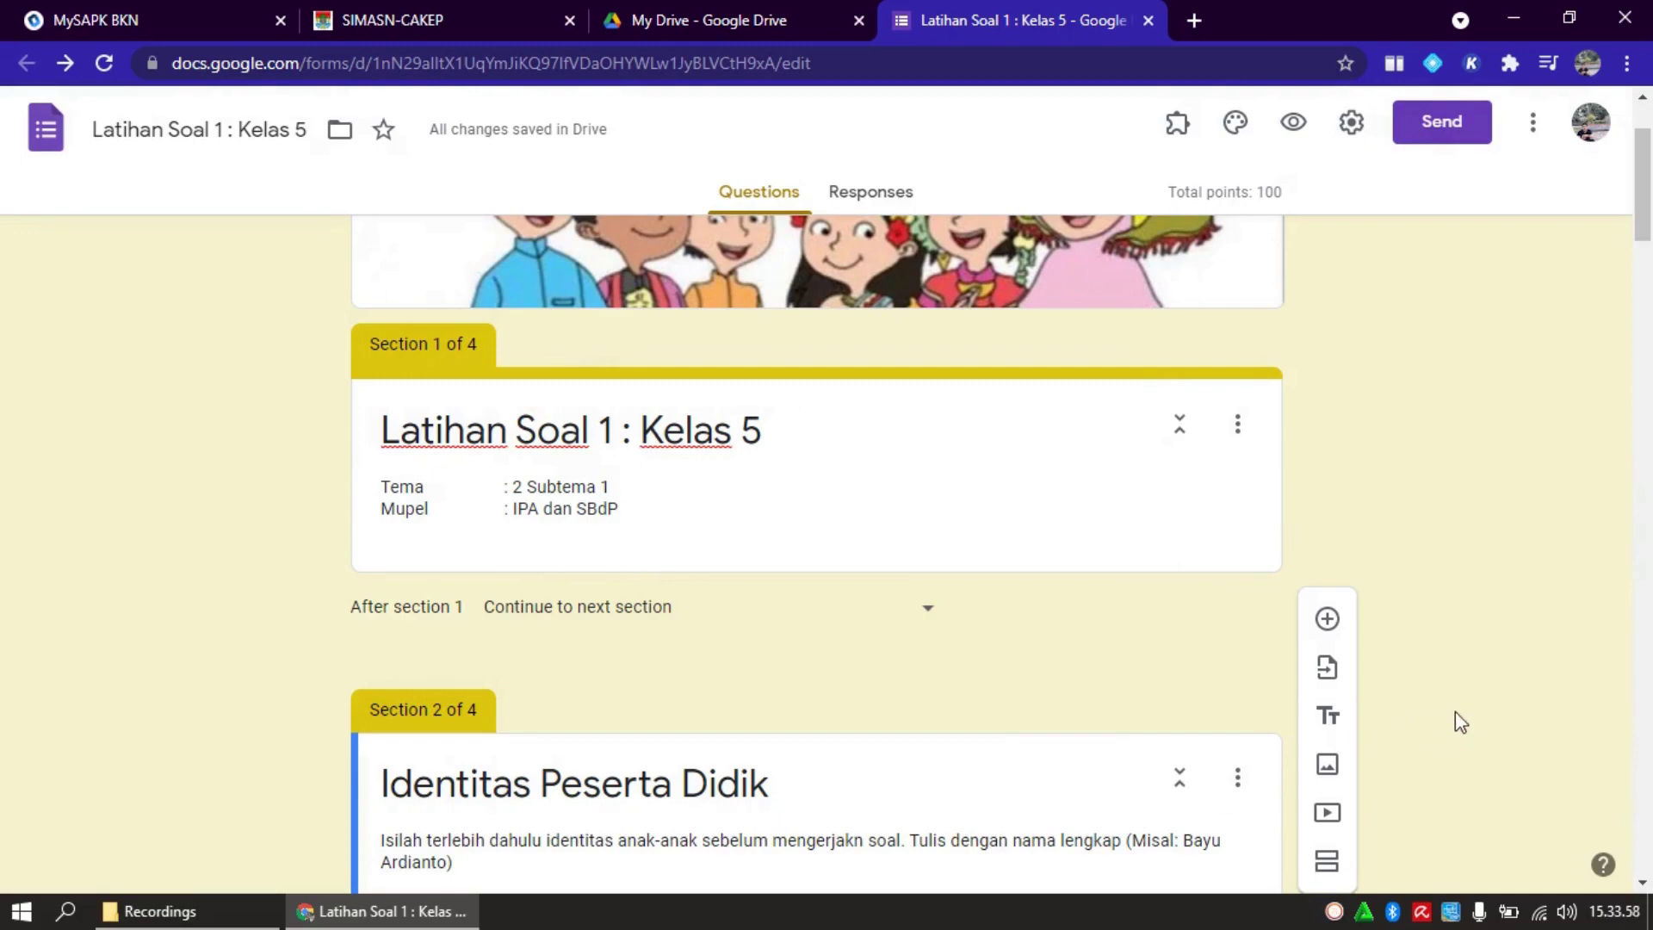
# Copy the shortened forms.gle link from the Send dialog's link option, then close it
pyautogui.moveTo(1644, 194); pyautogui.dragTo(1646, 127)
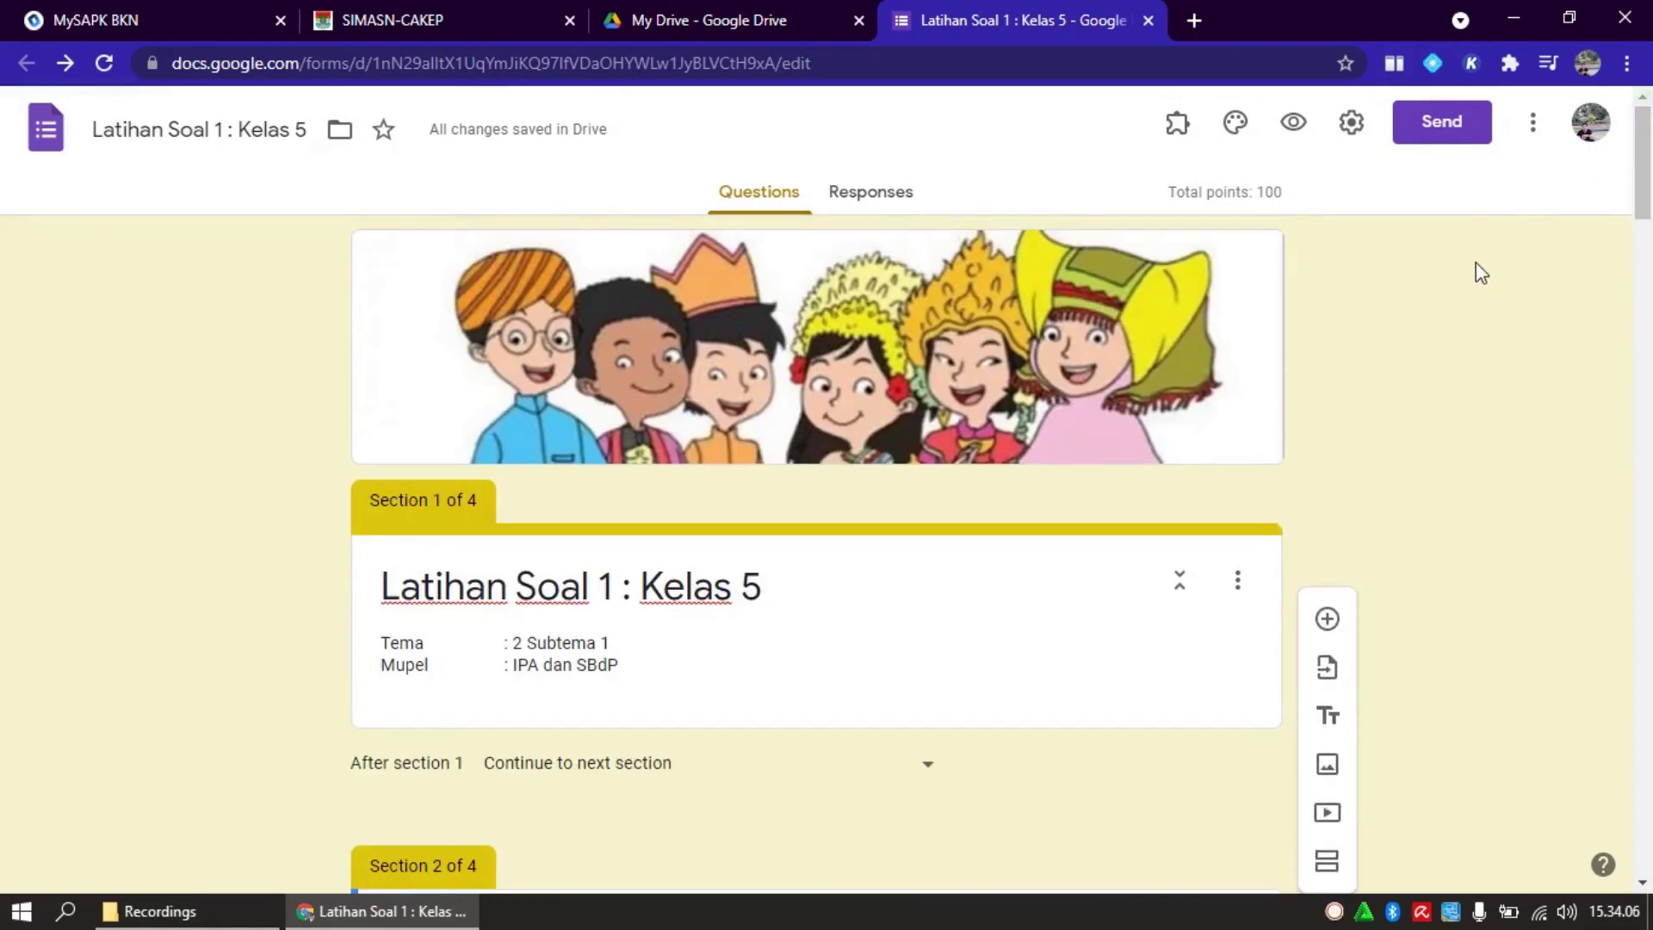
pyautogui.click(1438, 136)
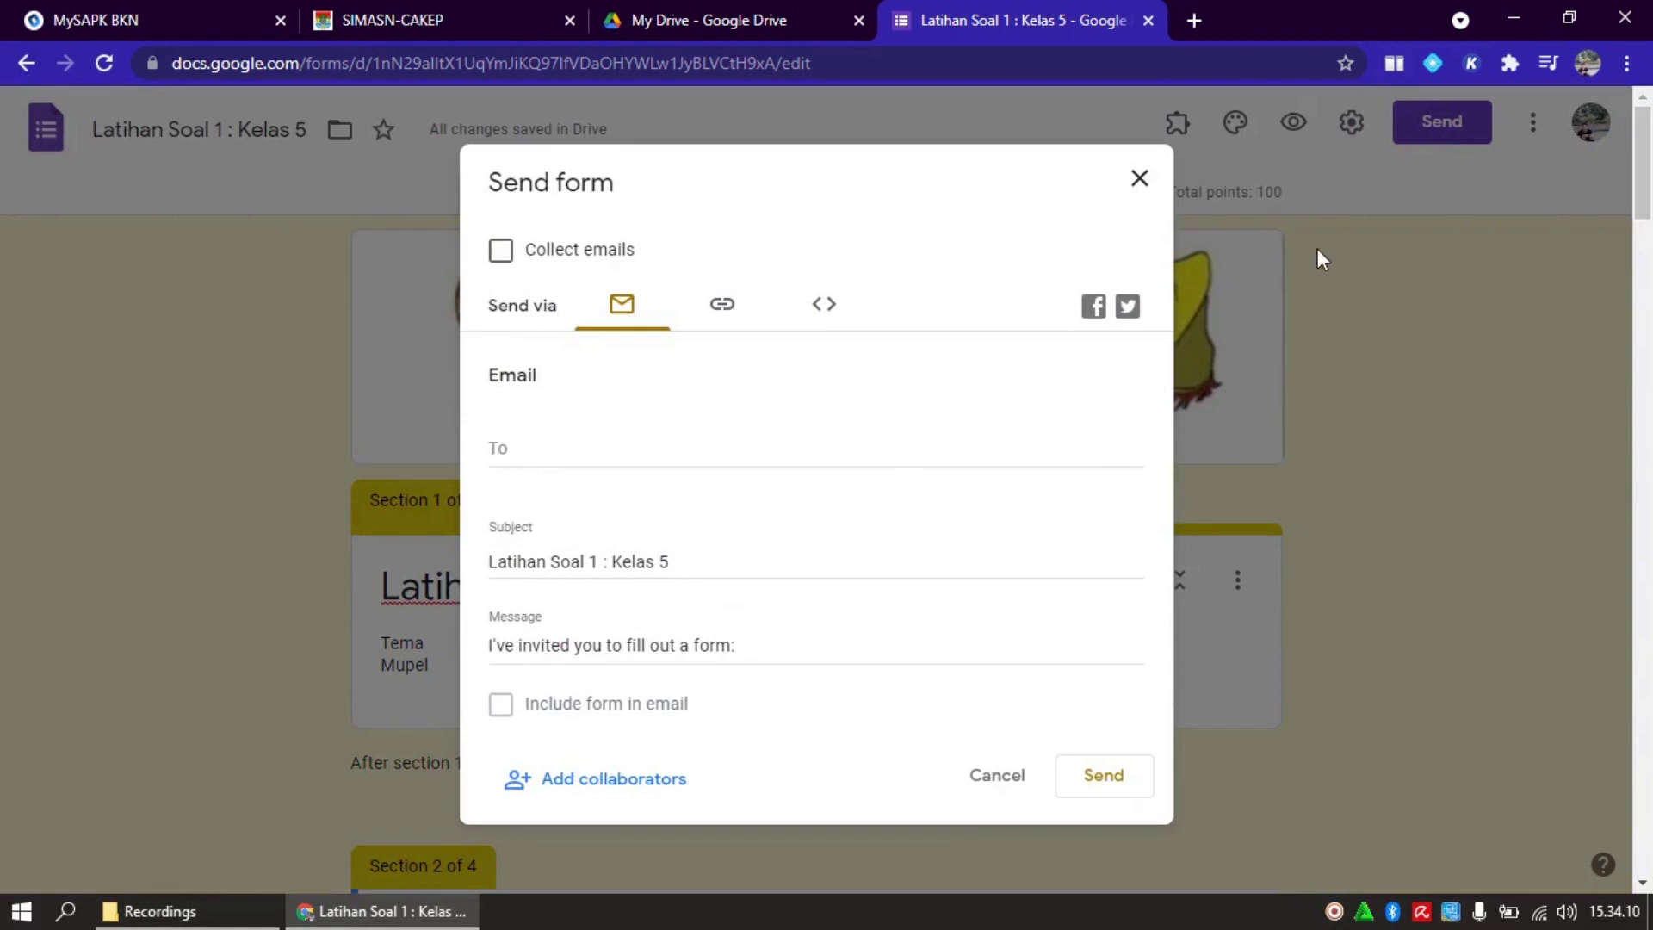
pyautogui.click(1007, 784)
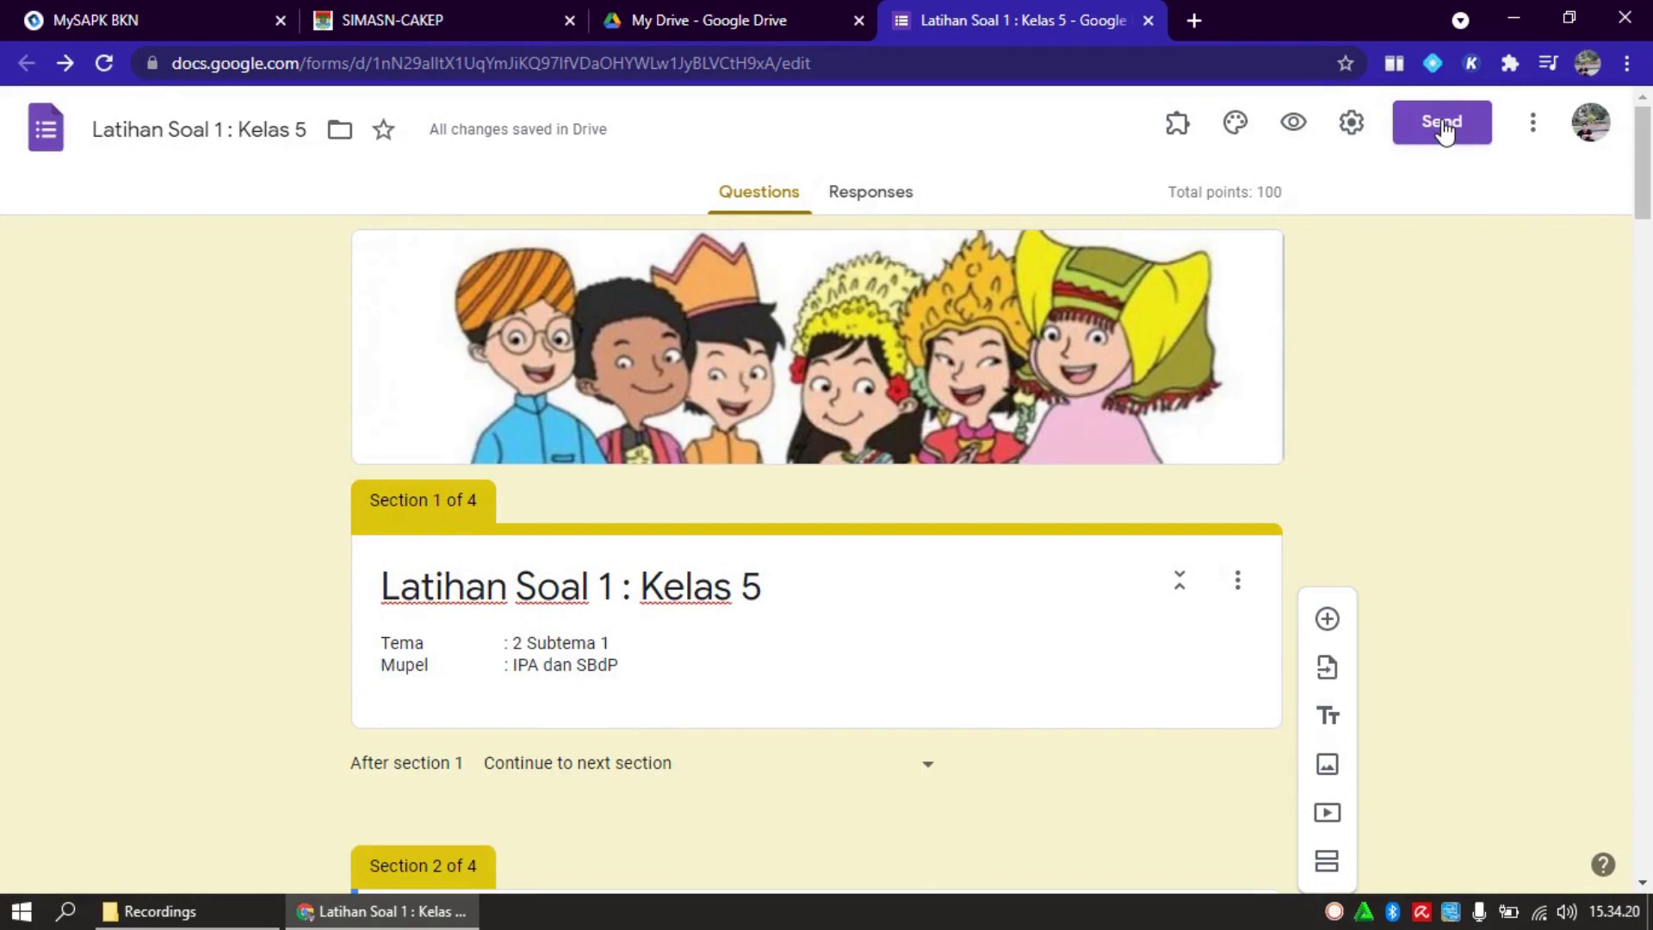
pyautogui.click(1444, 129)
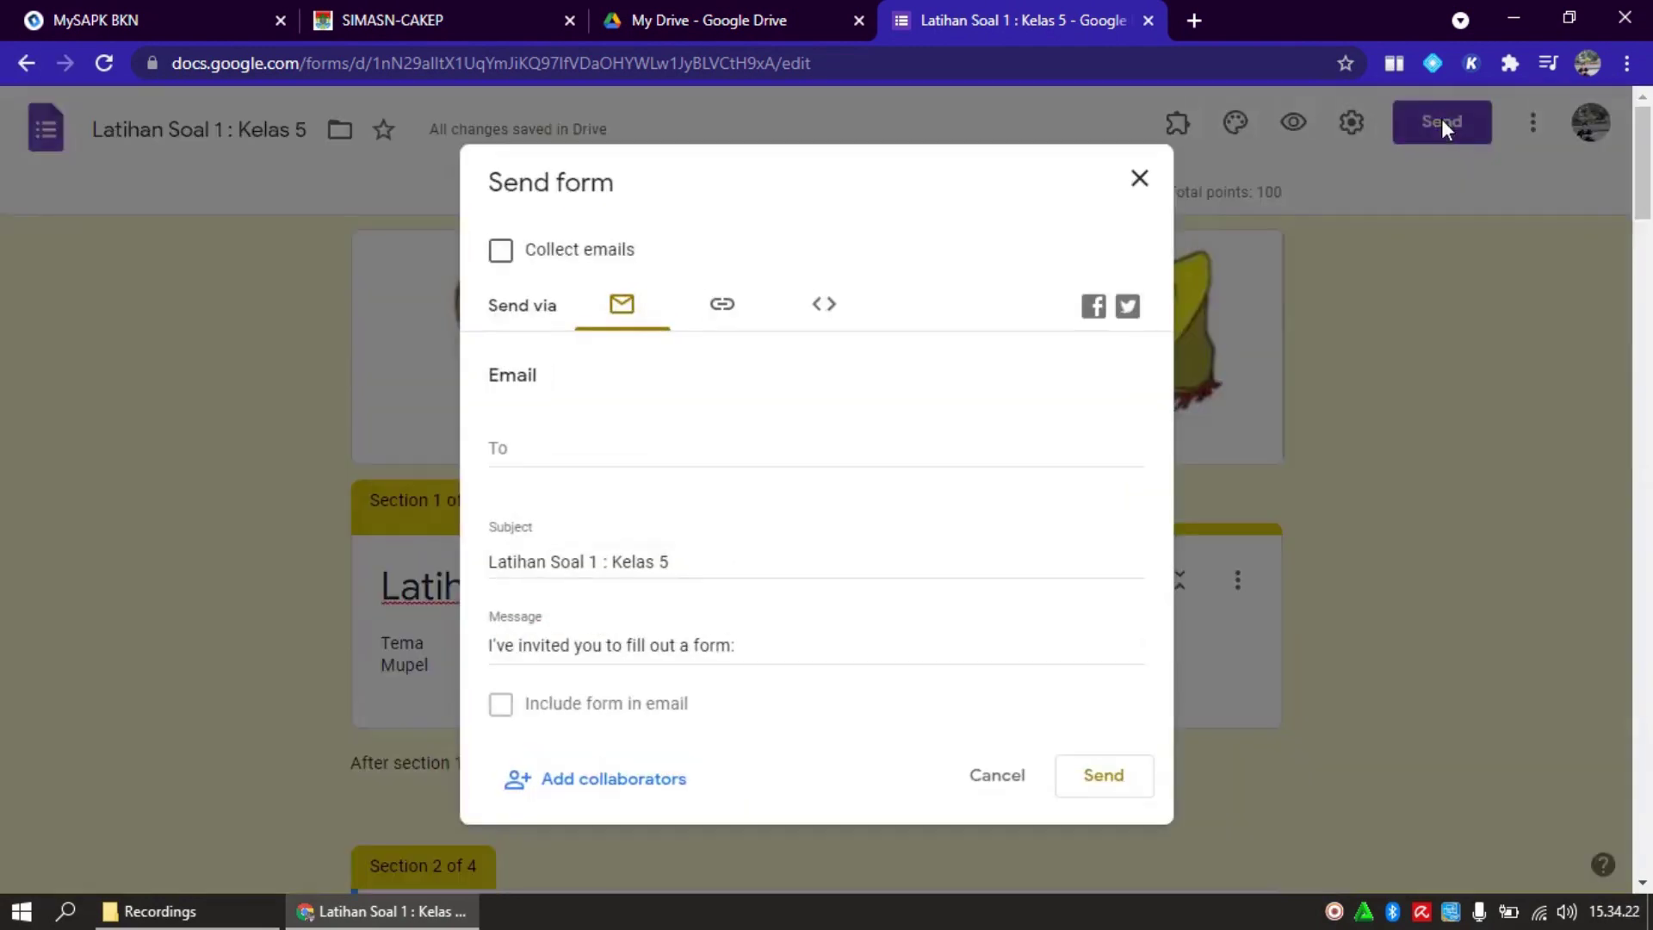
pyautogui.click(723, 307)
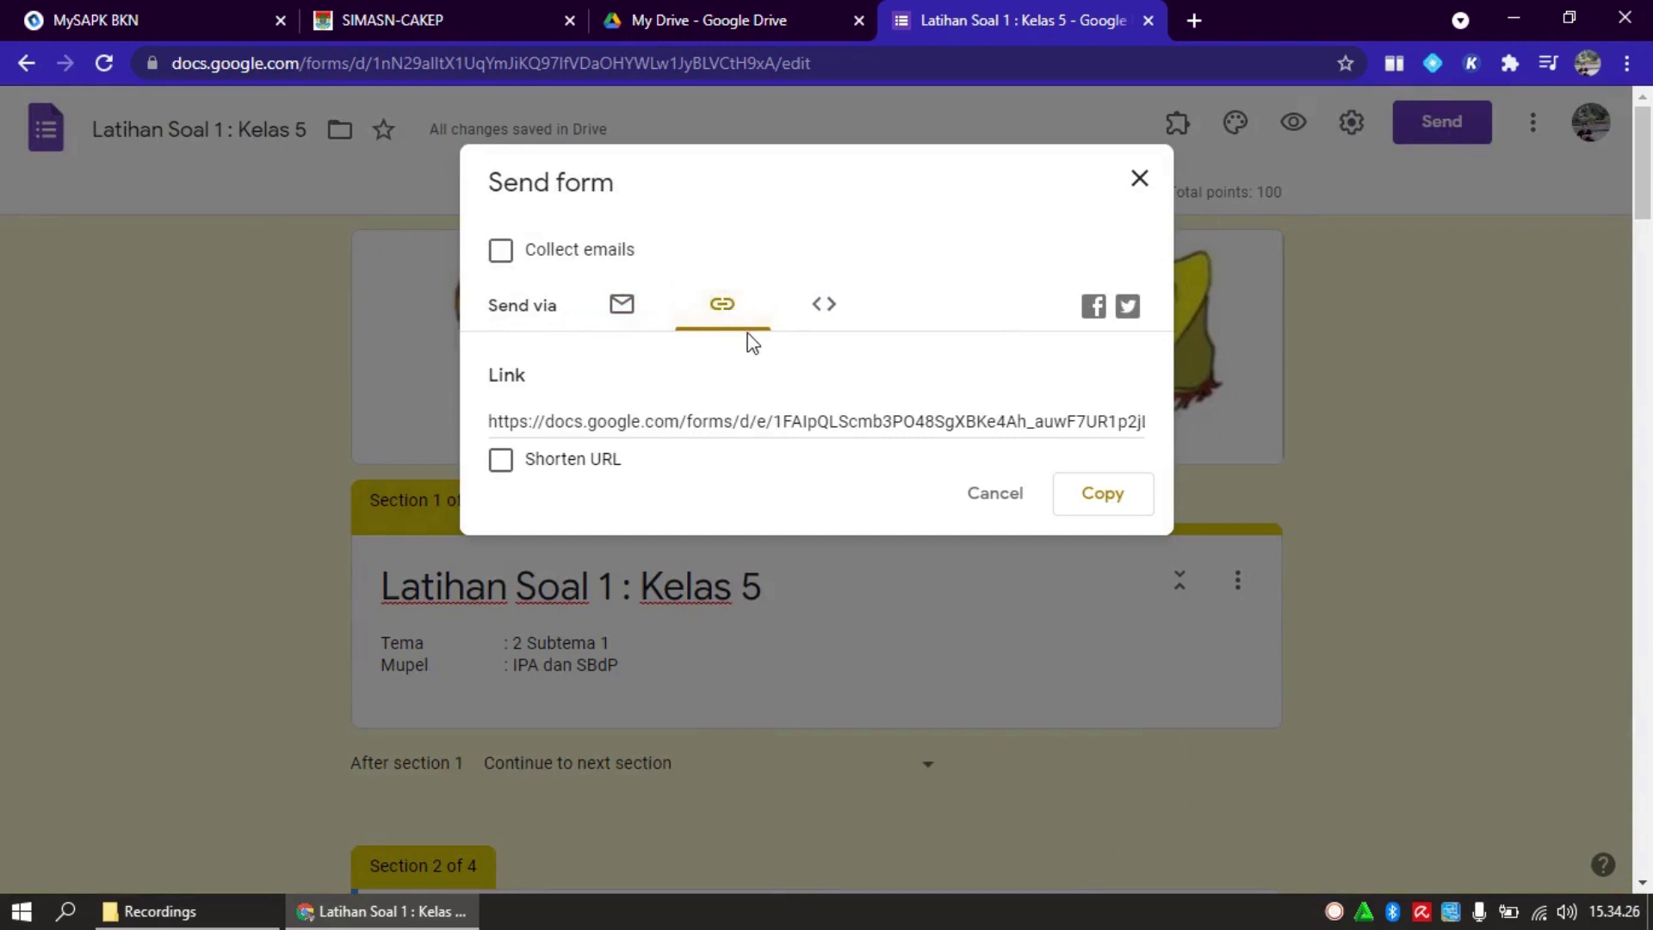
pyautogui.click(500, 461)
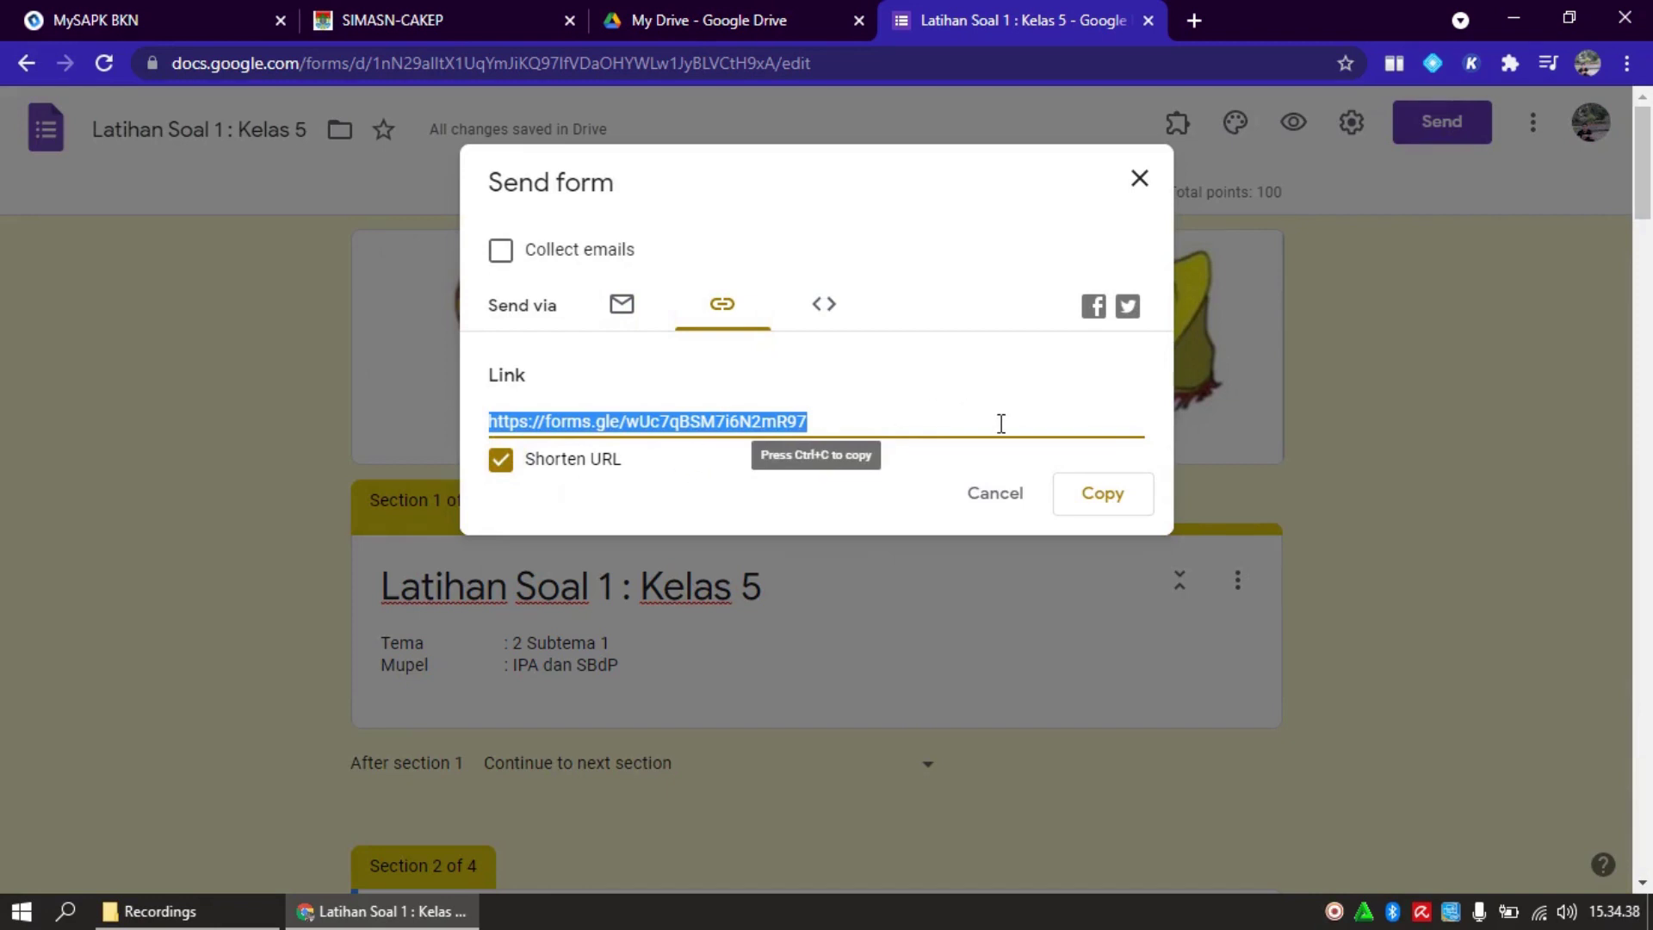
pyautogui.click(1111, 500)
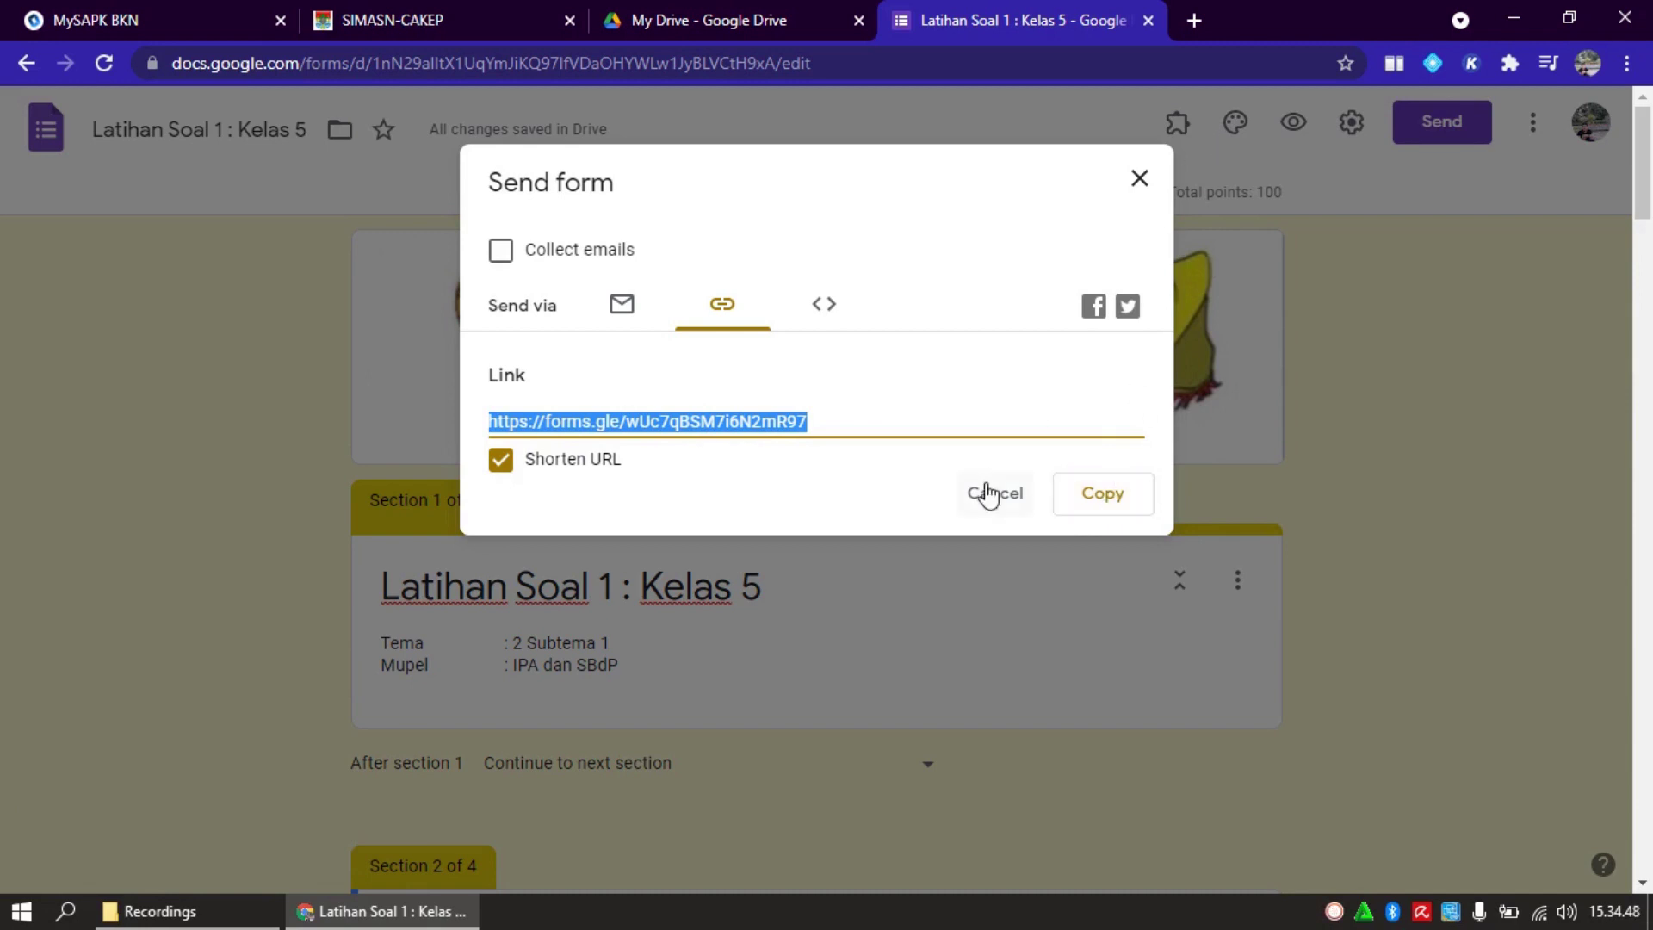
pyautogui.click(1139, 180)
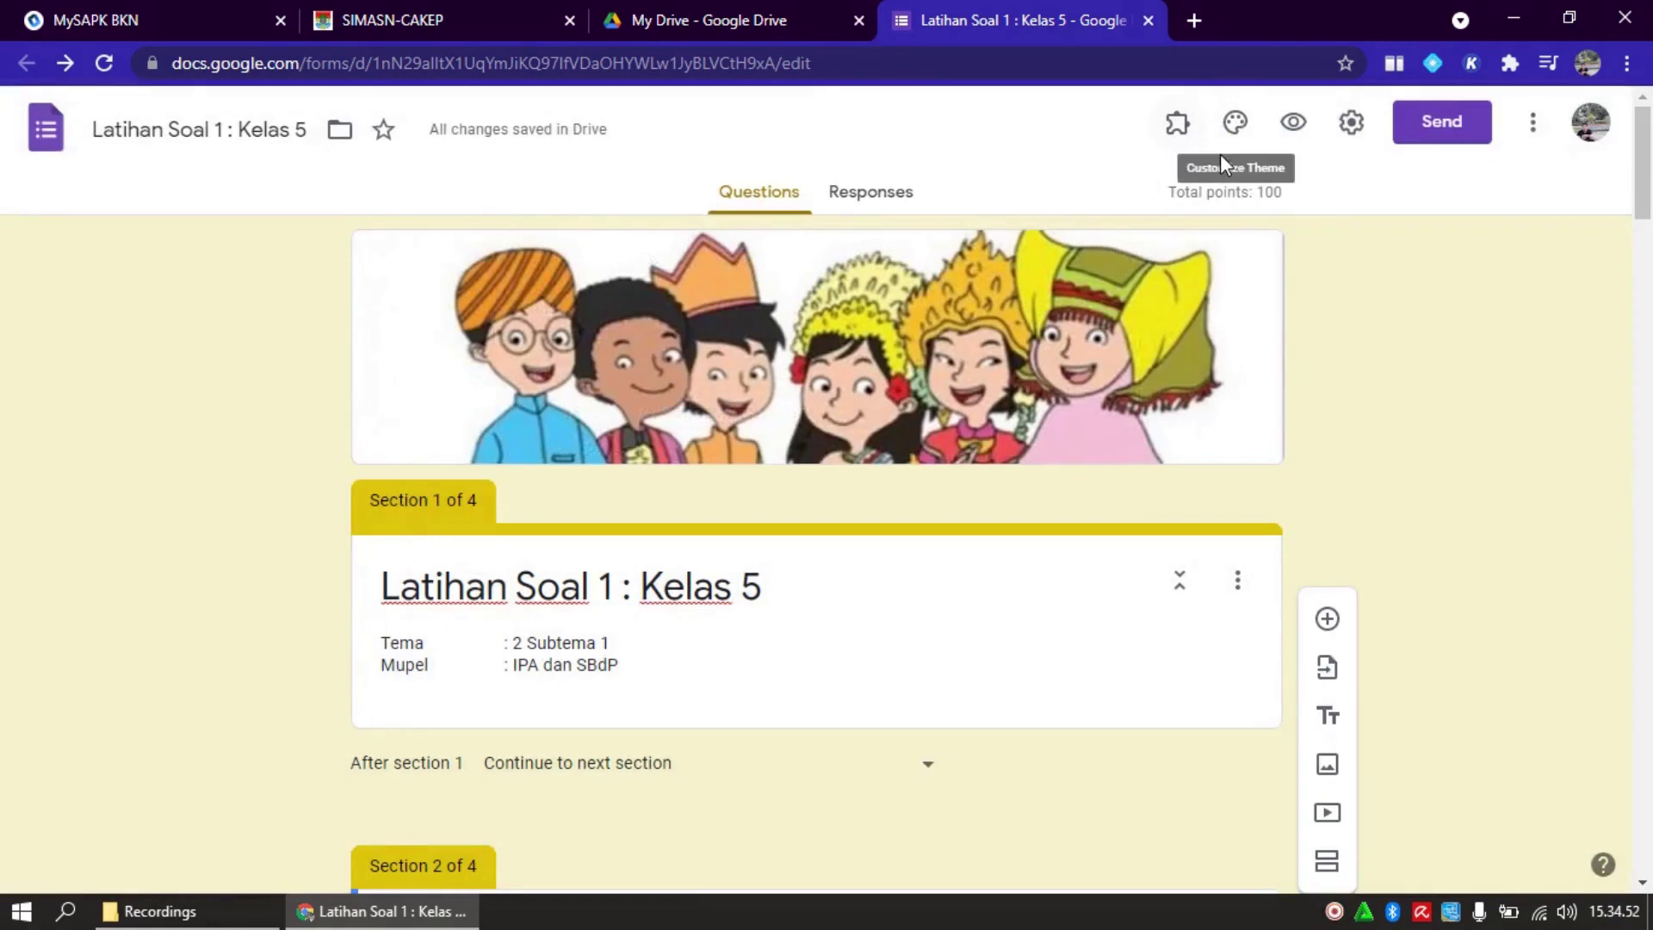
# Open the TinyURL bookmark from the Bahan Ajar Online folder in a new tab
pyautogui.click(1197, 18)
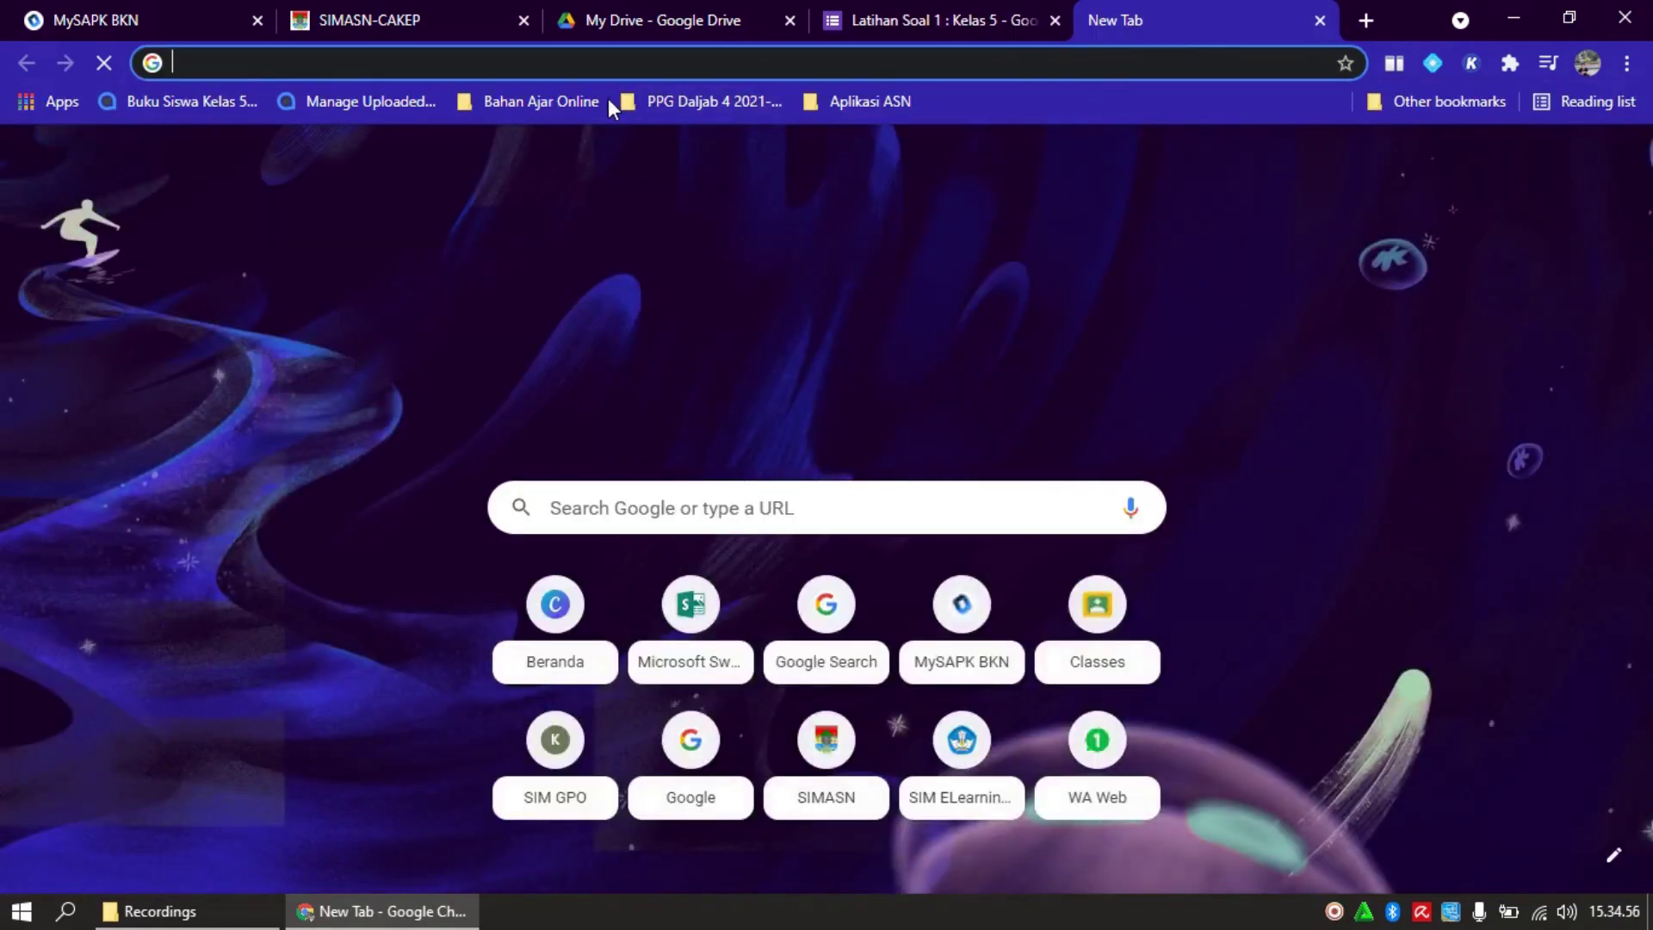
pyautogui.click(545, 106)
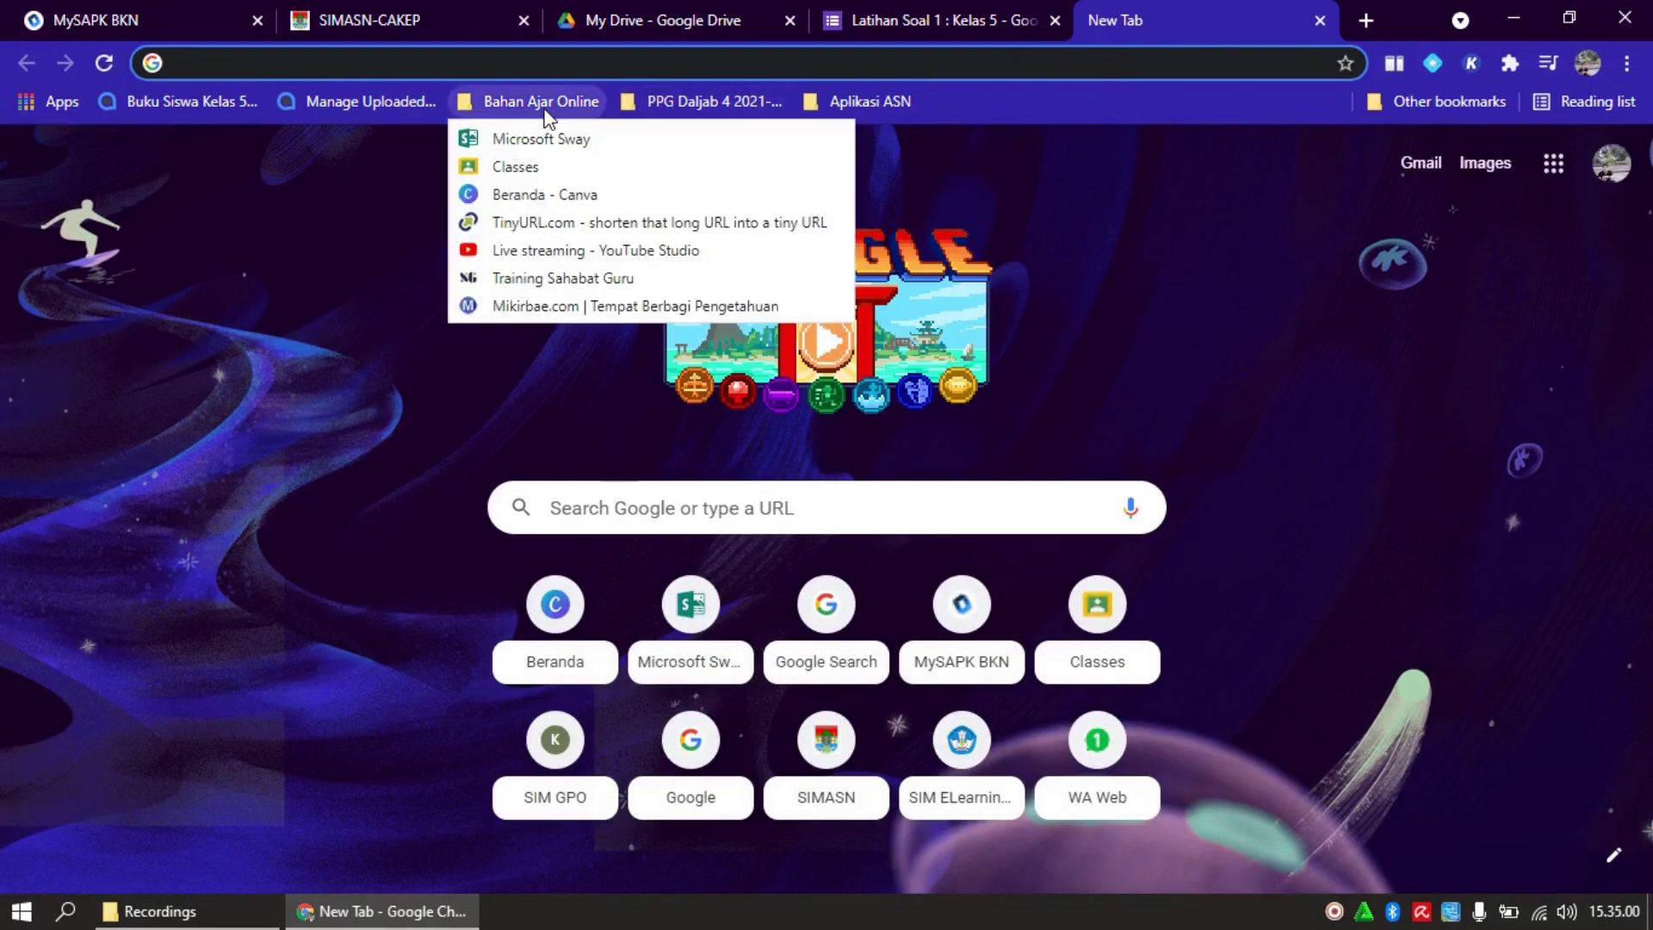
pyautogui.click(574, 224)
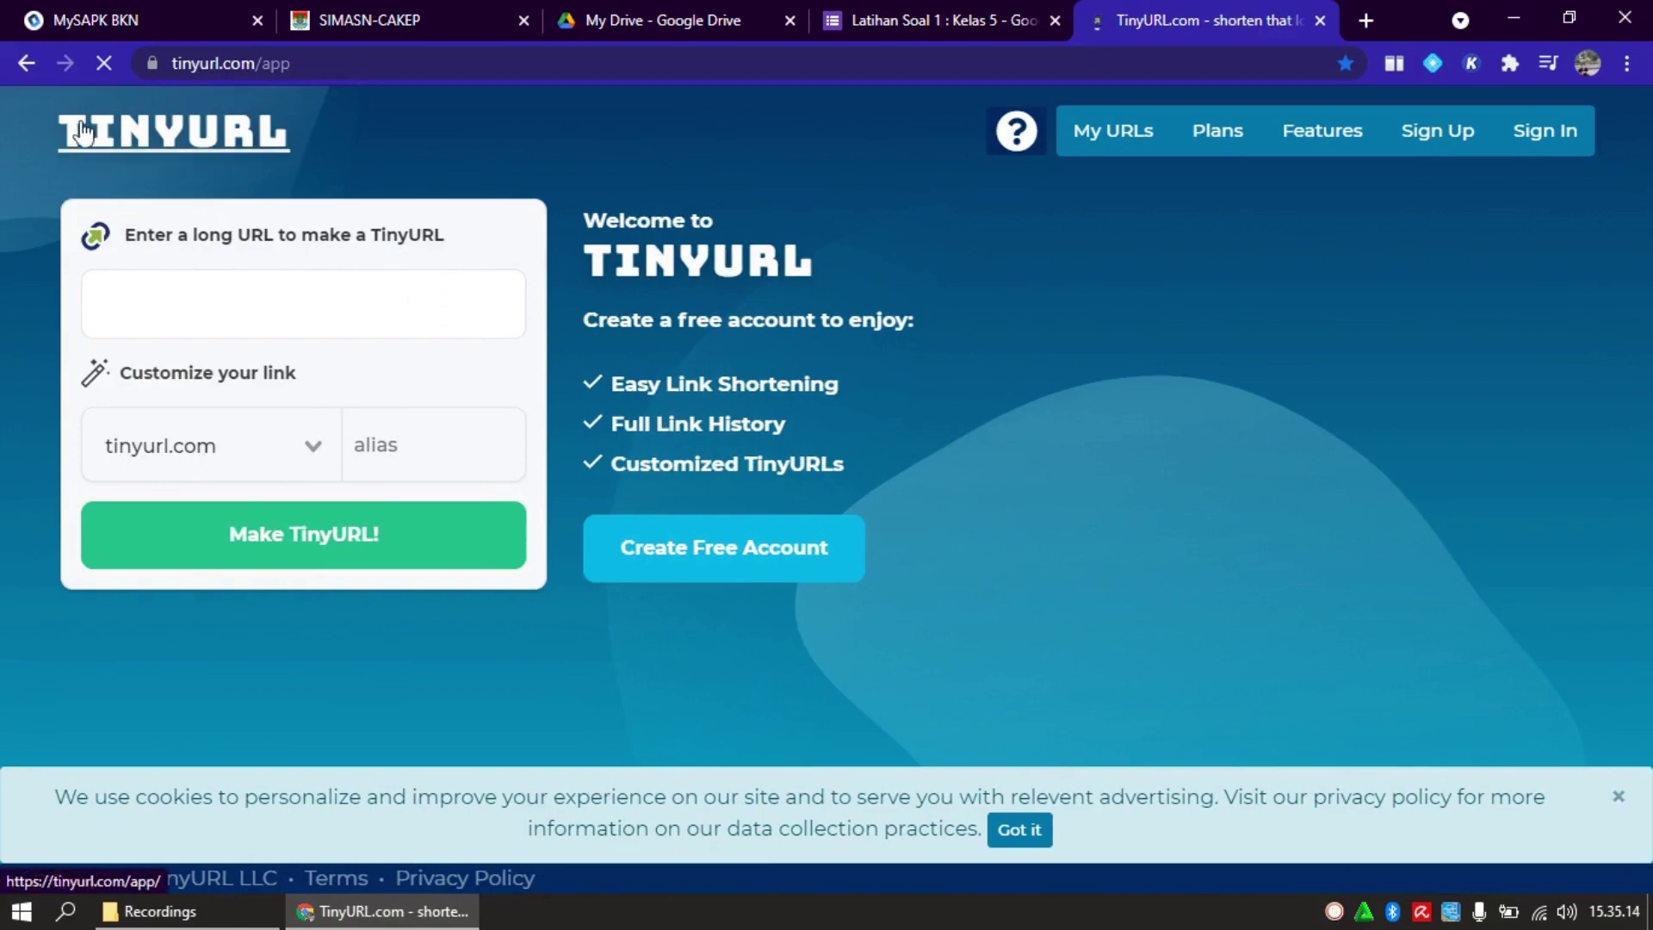
# Shorten the pasted form link with alias LatihanSoal-1 Tema2-2 and copy the TinyURL
pyautogui.click(217, 303)
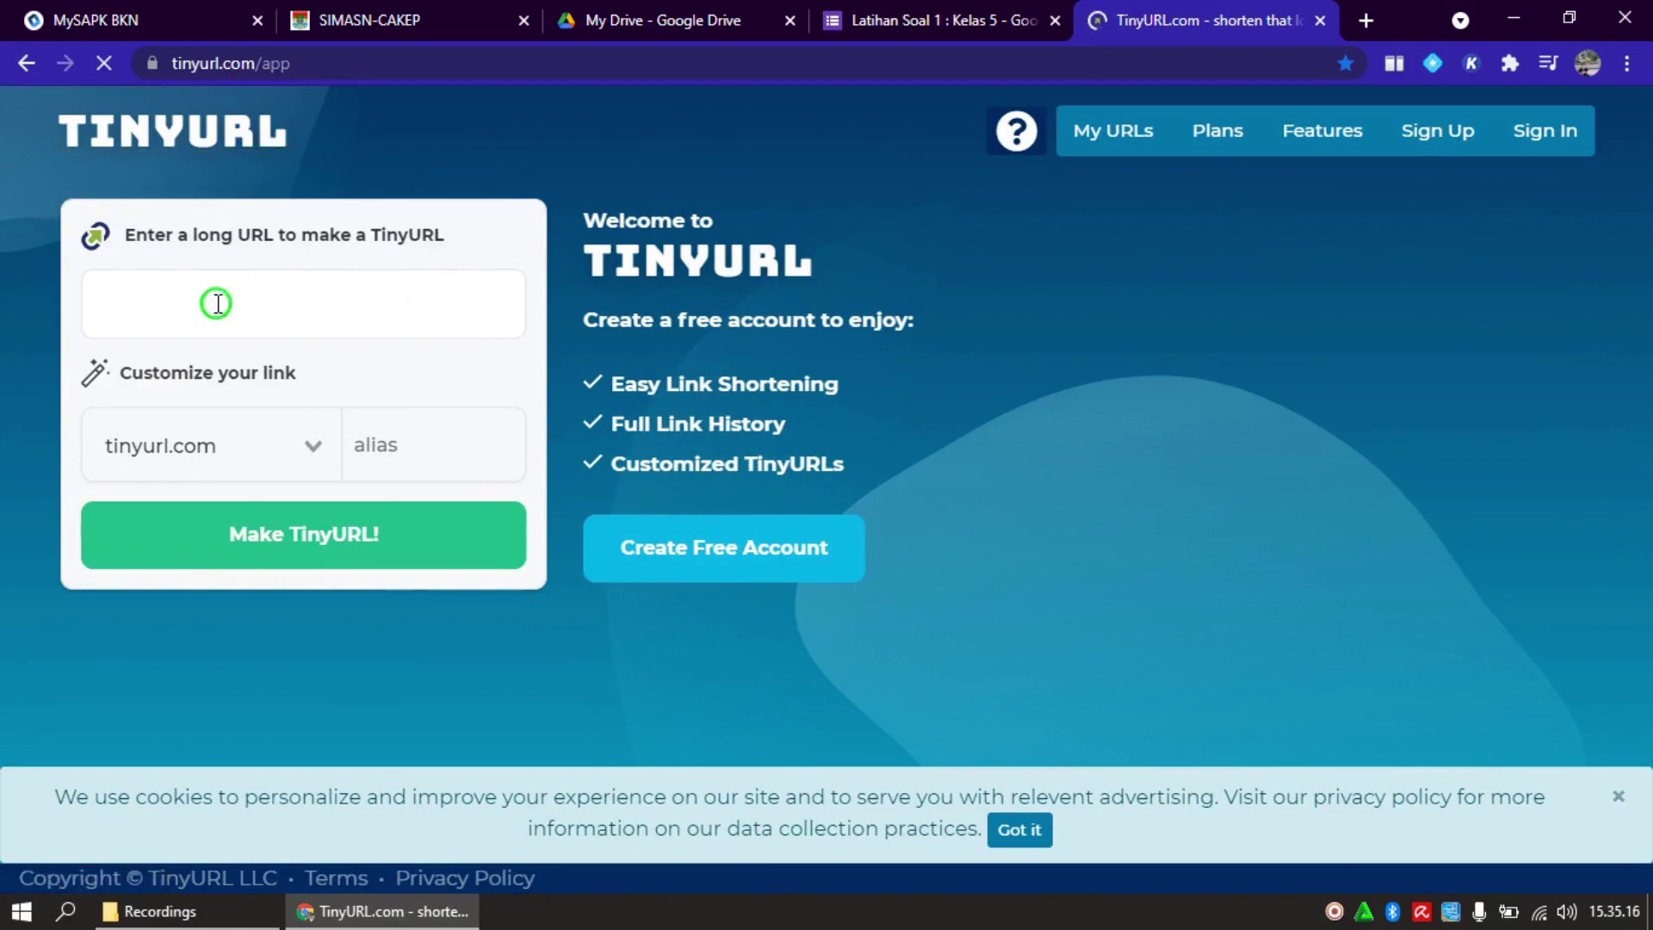
pyautogui.hotkey('ctrl', 'v')
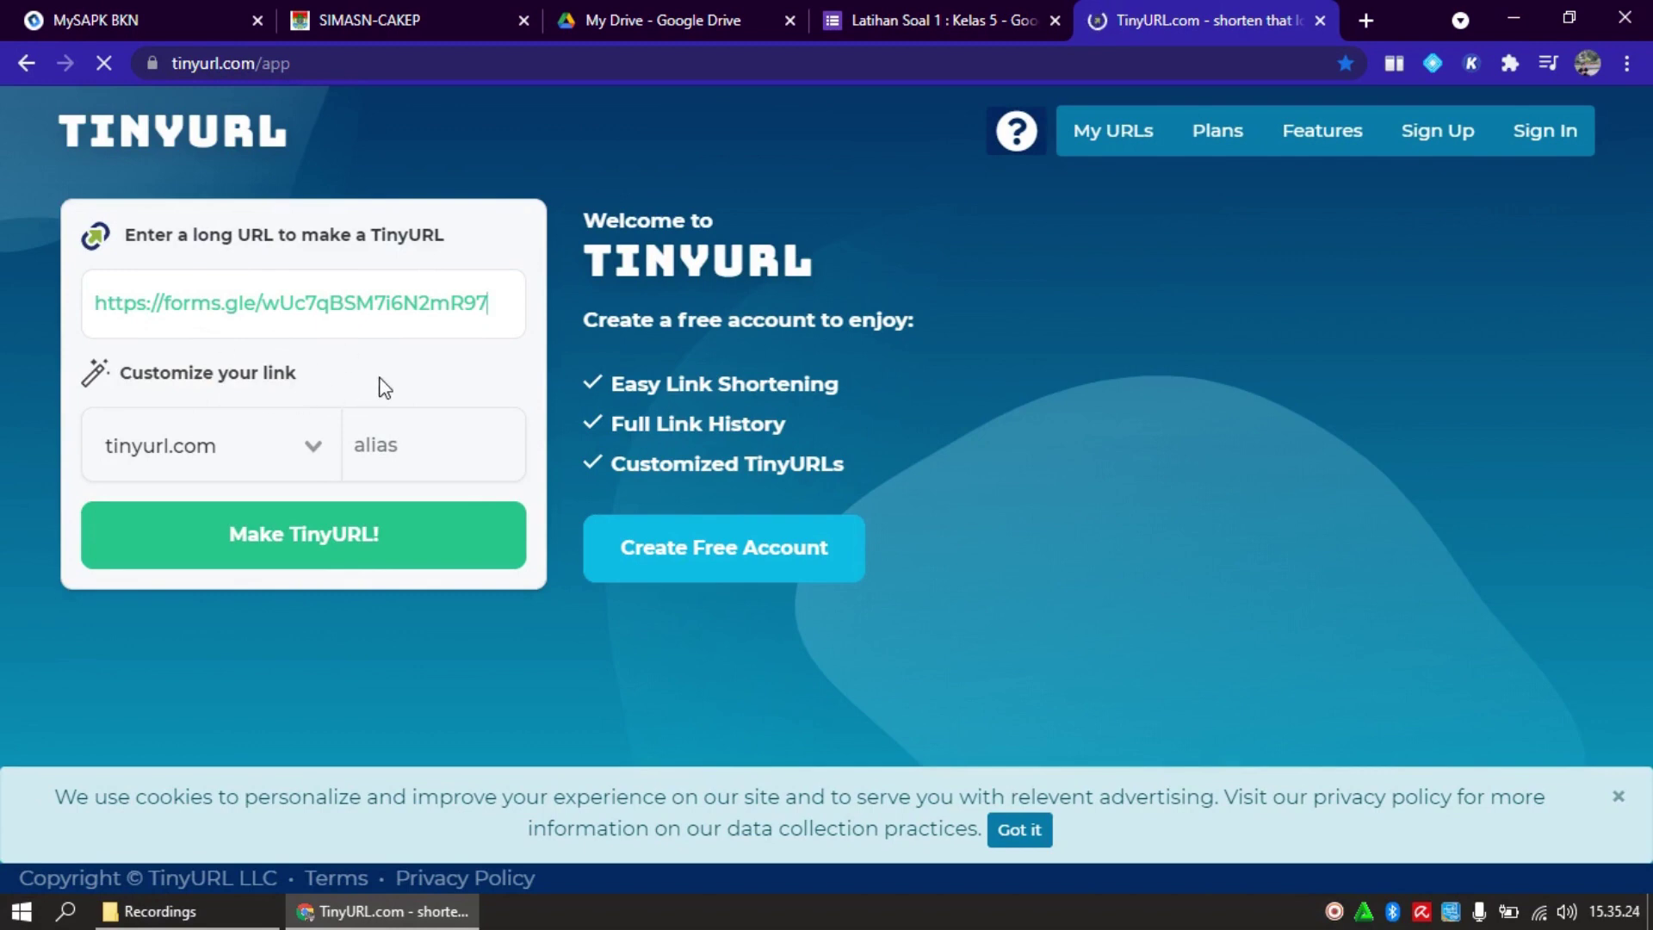
pyautogui.click(400, 443)
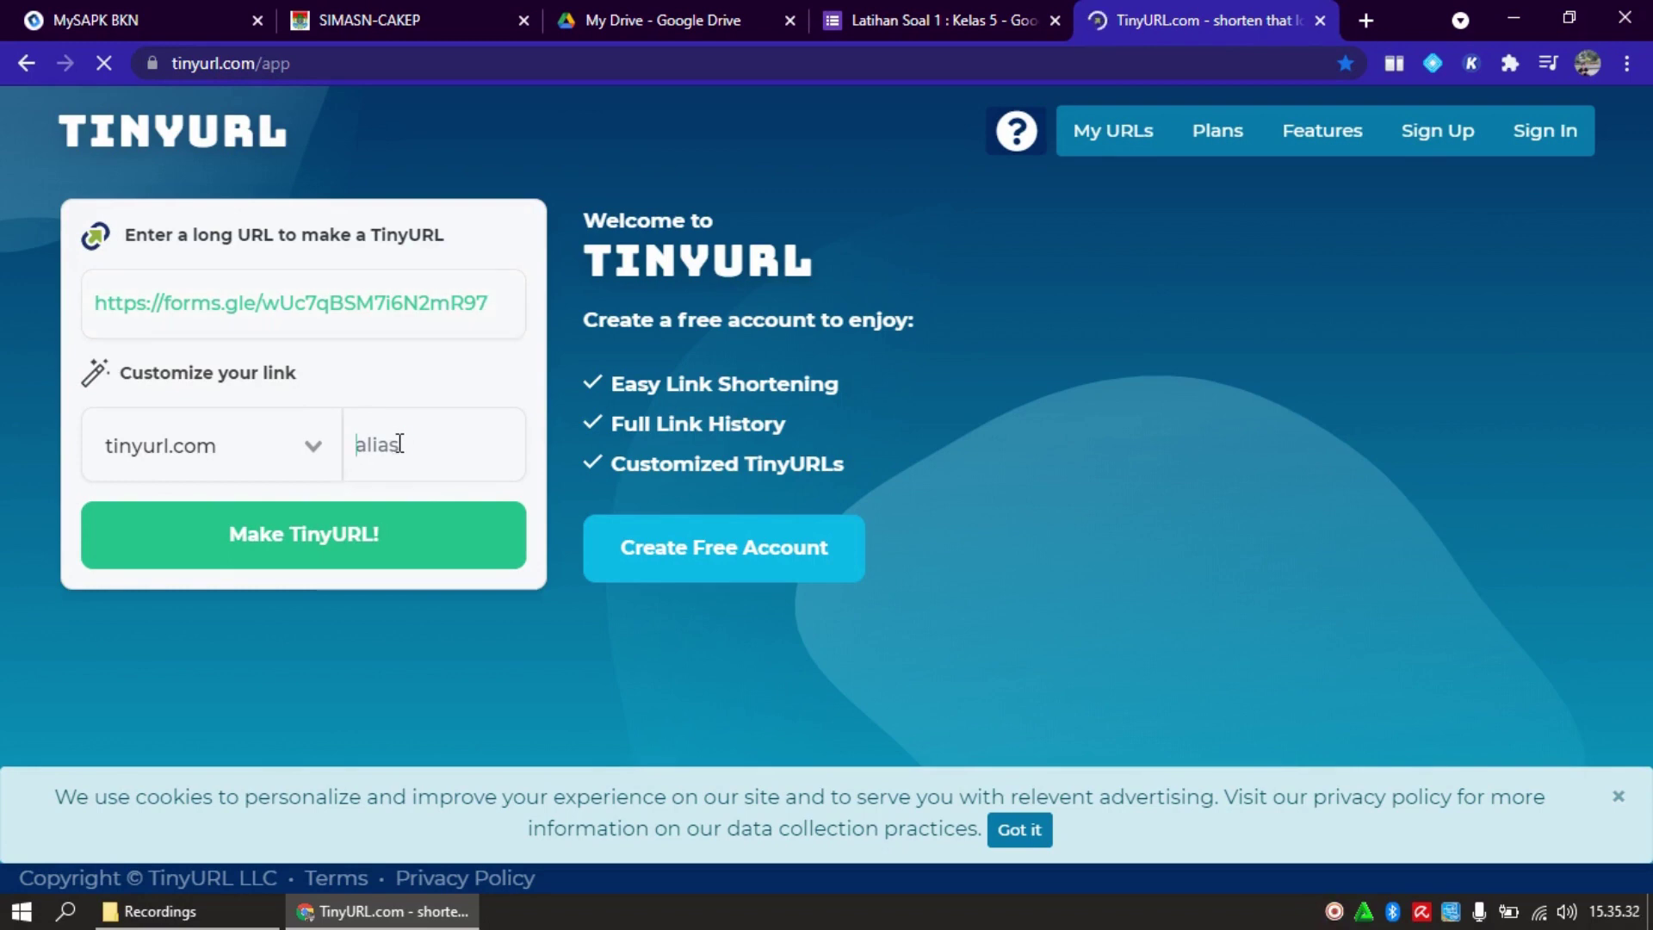
pyautogui.write('LatihanSoal')
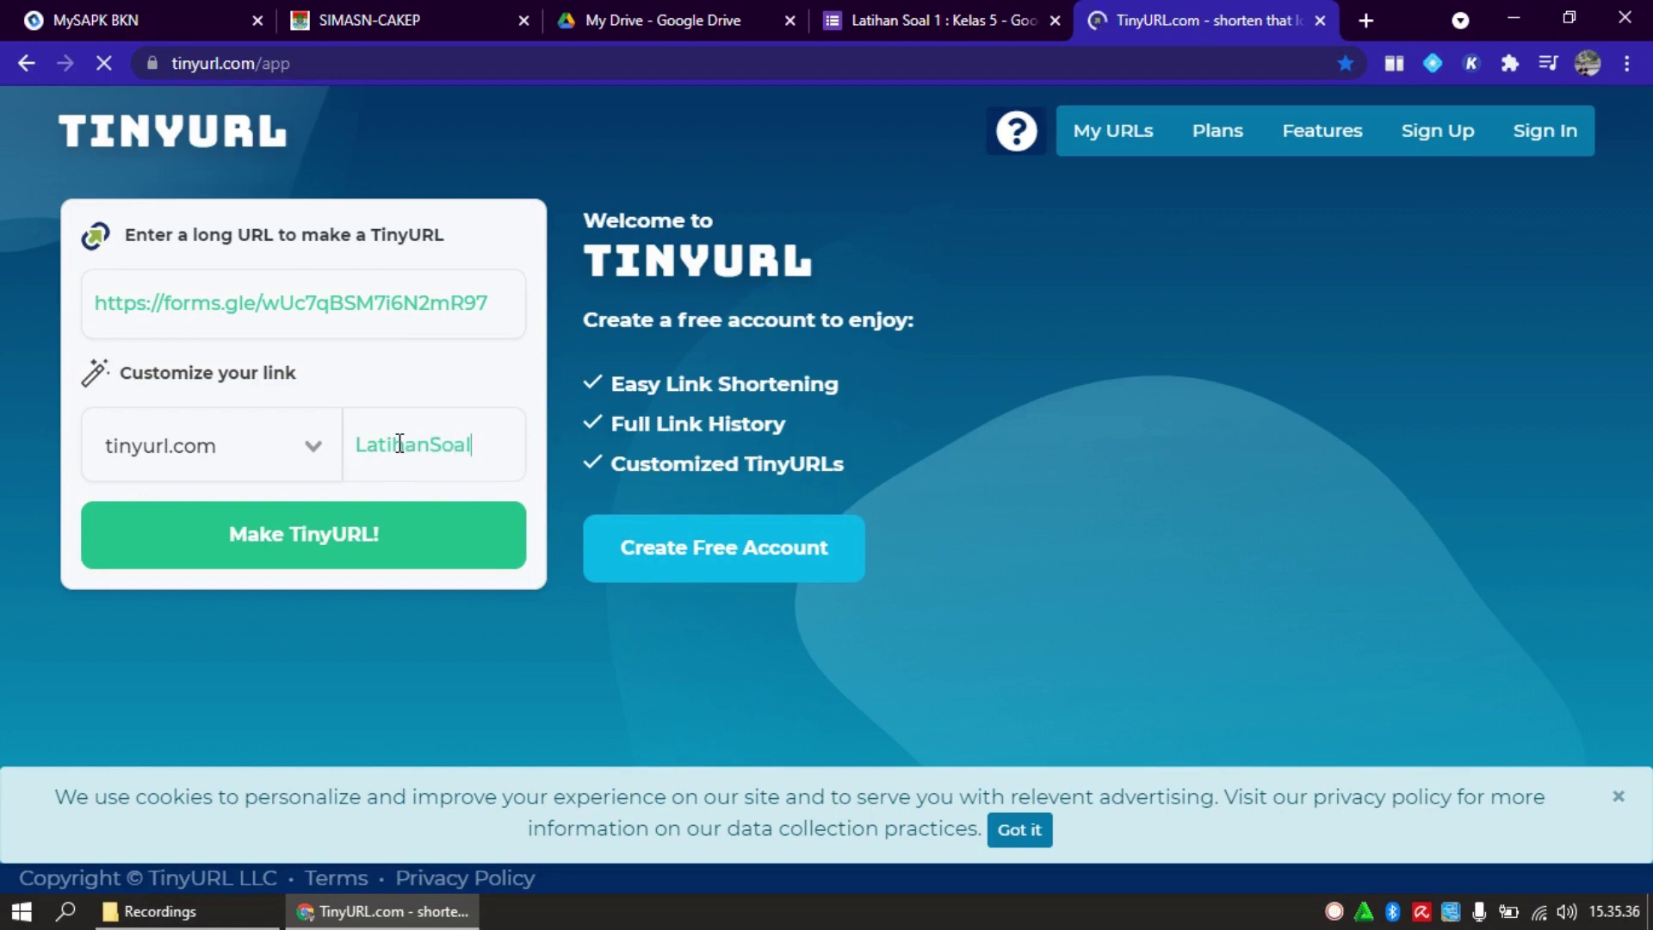
pyautogui.write('-1 Tema')
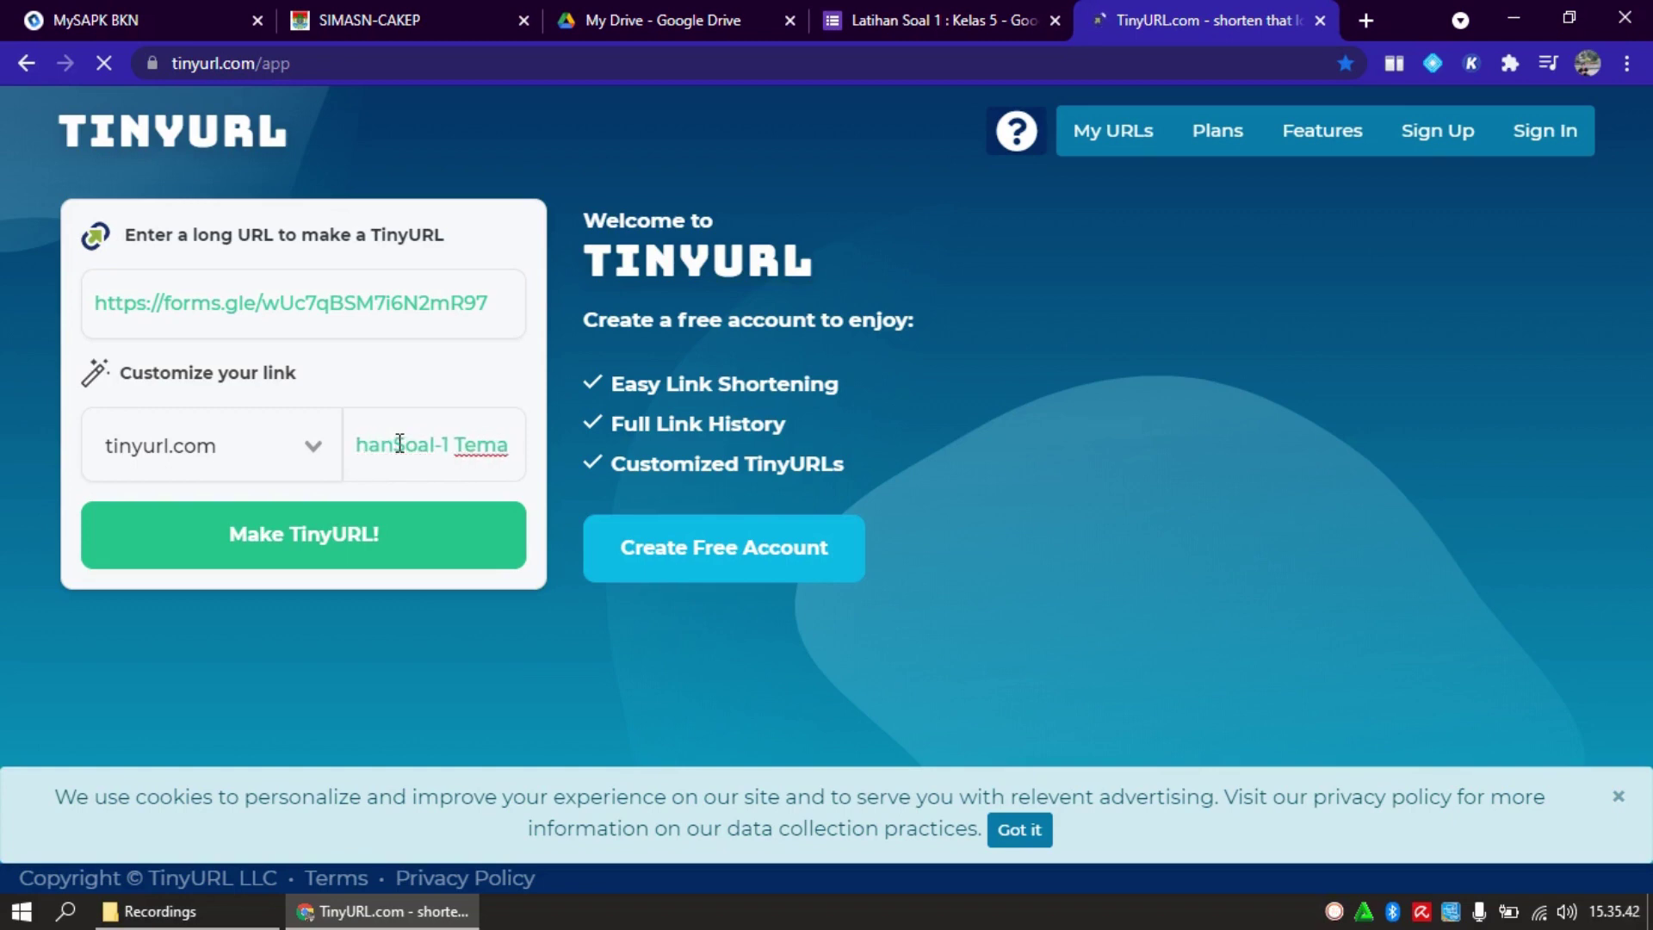
pyautogui.write('2-')
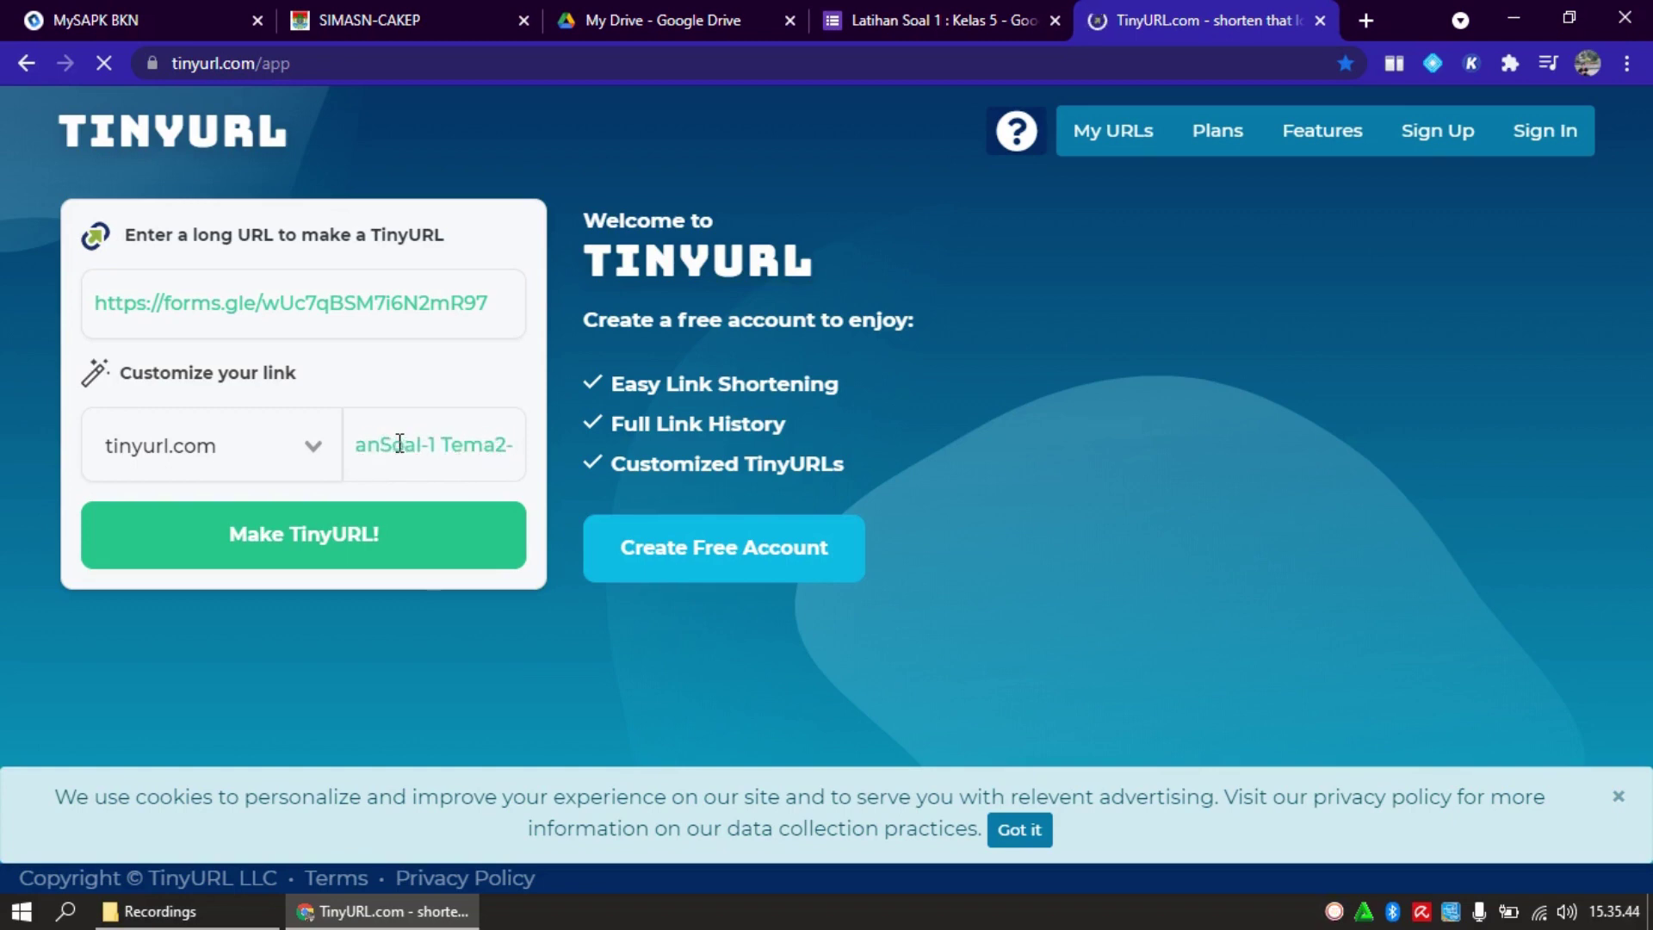
pyautogui.write('1')
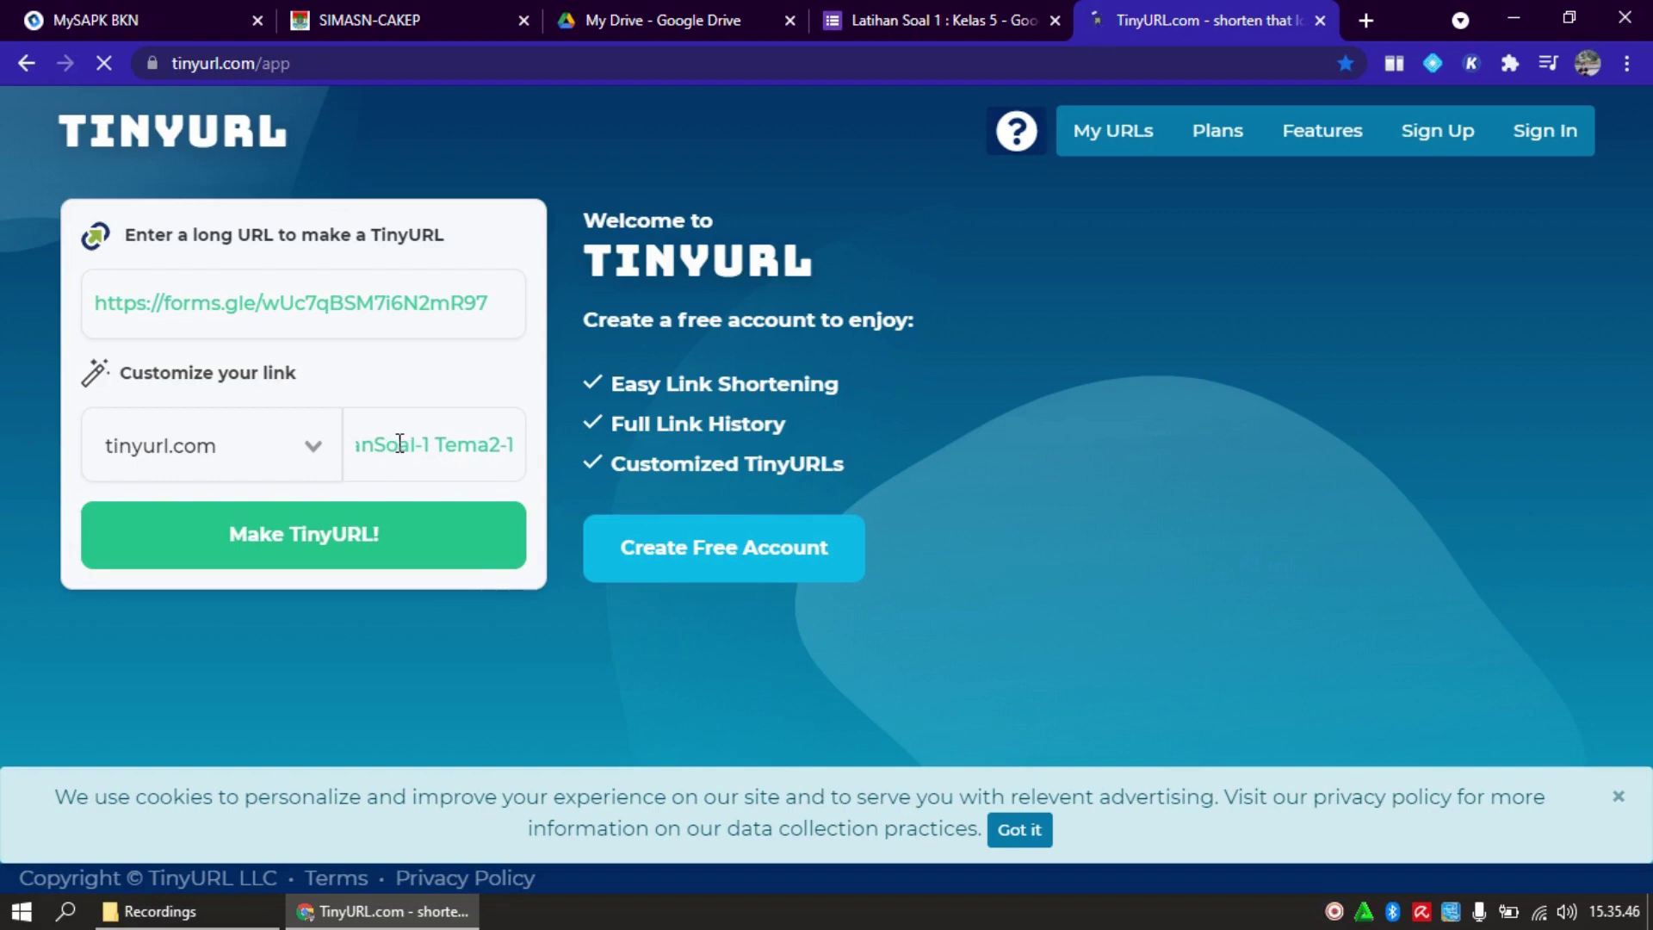
pyautogui.press('BackSpace')
pyautogui.write('2')
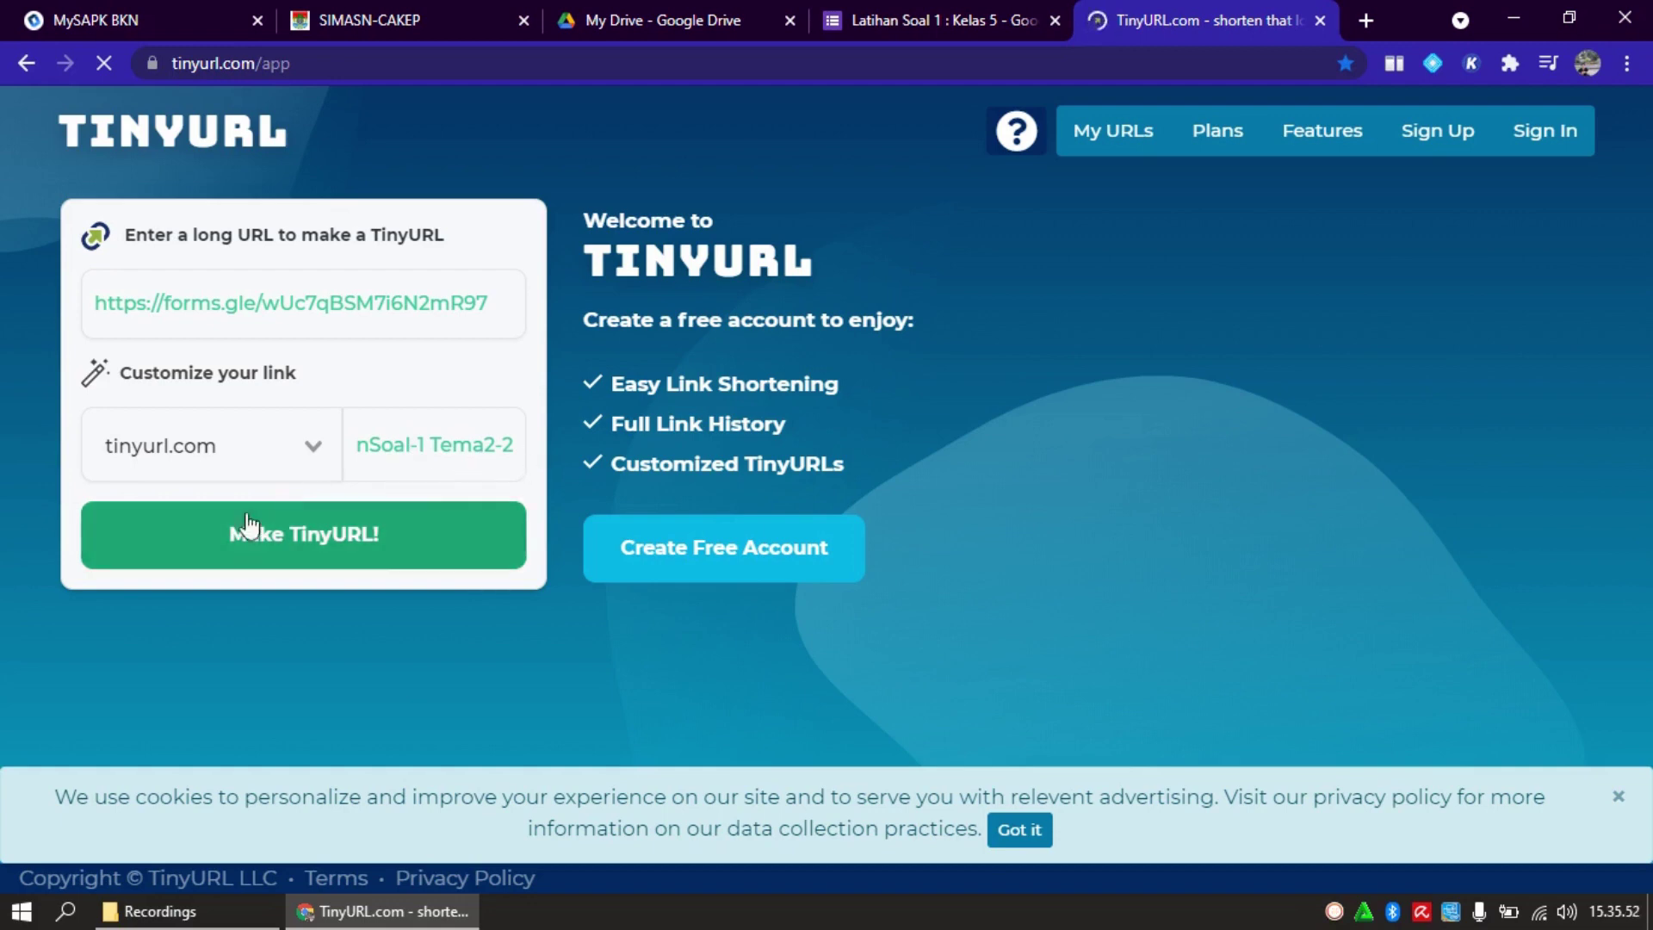
pyautogui.click(360, 564)
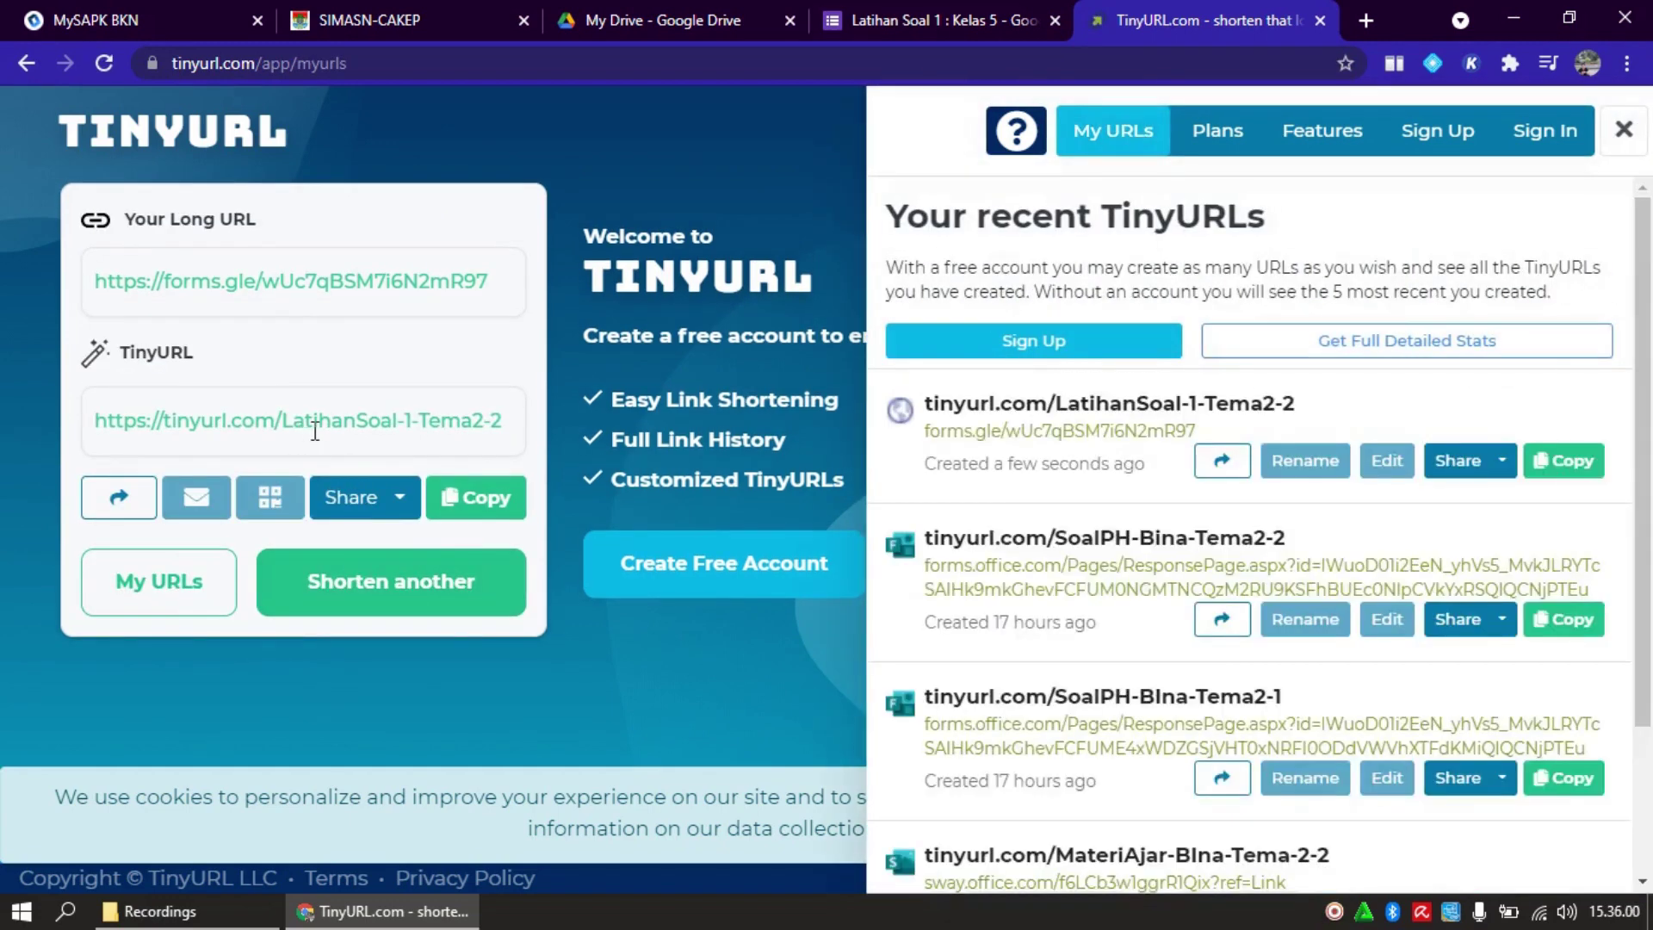
pyautogui.click(465, 508)
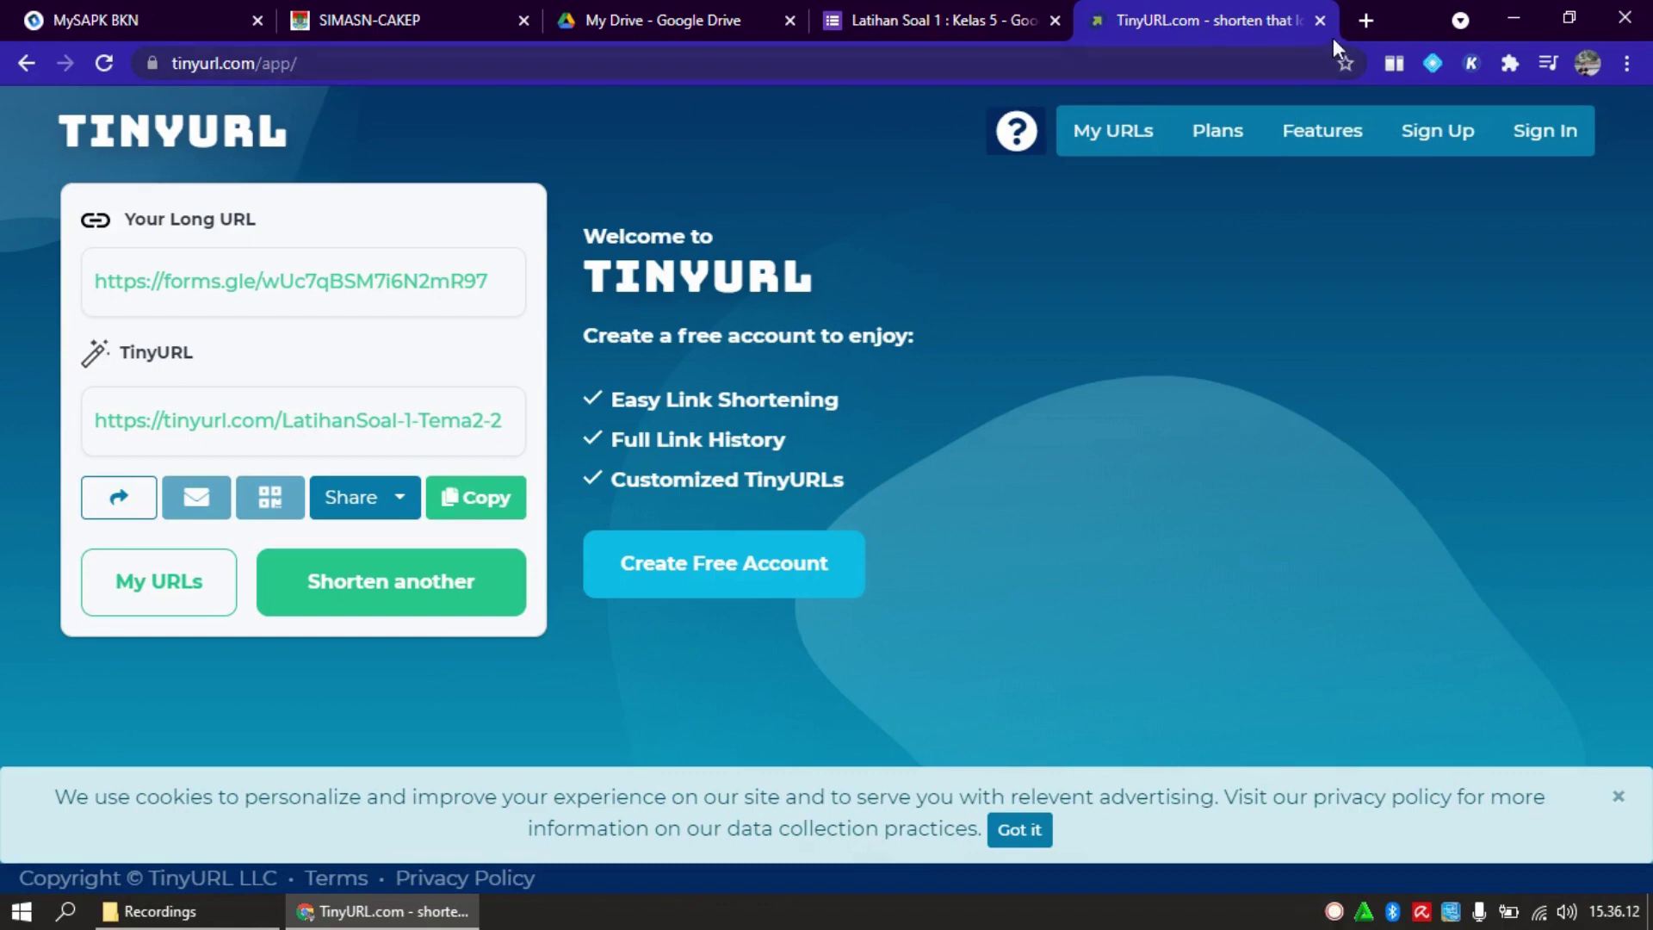
# Paste the copied TinyURL into a new tab's address bar and load it
pyautogui.click(1367, 22)
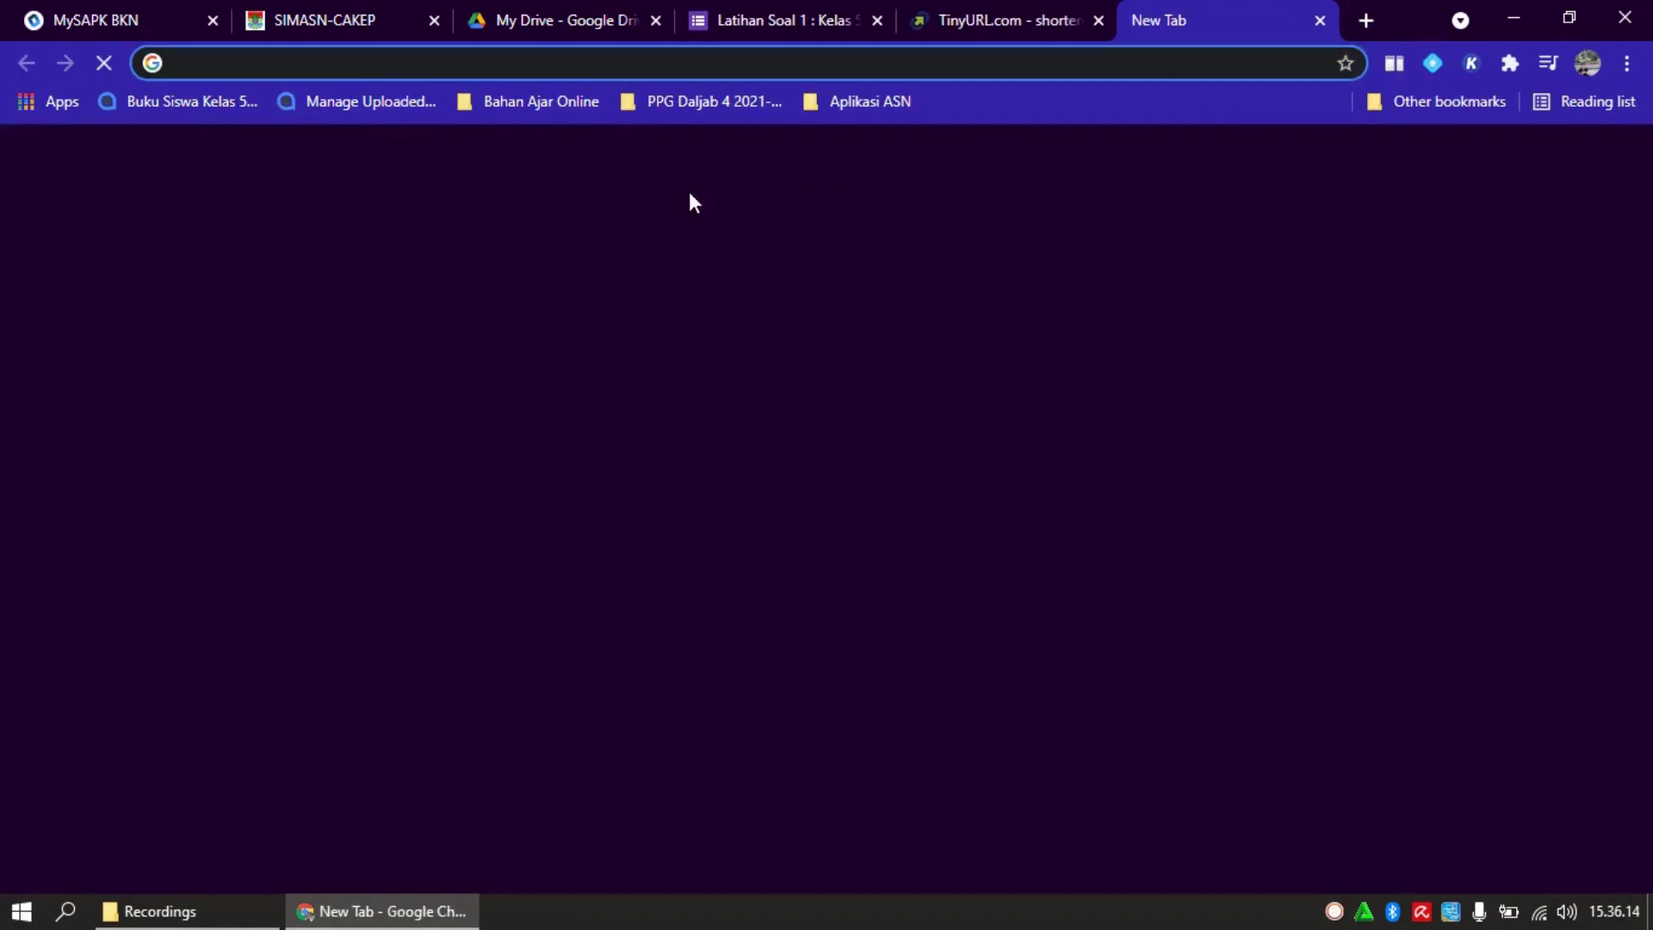
pyautogui.hotkey('ctrl', 'v')
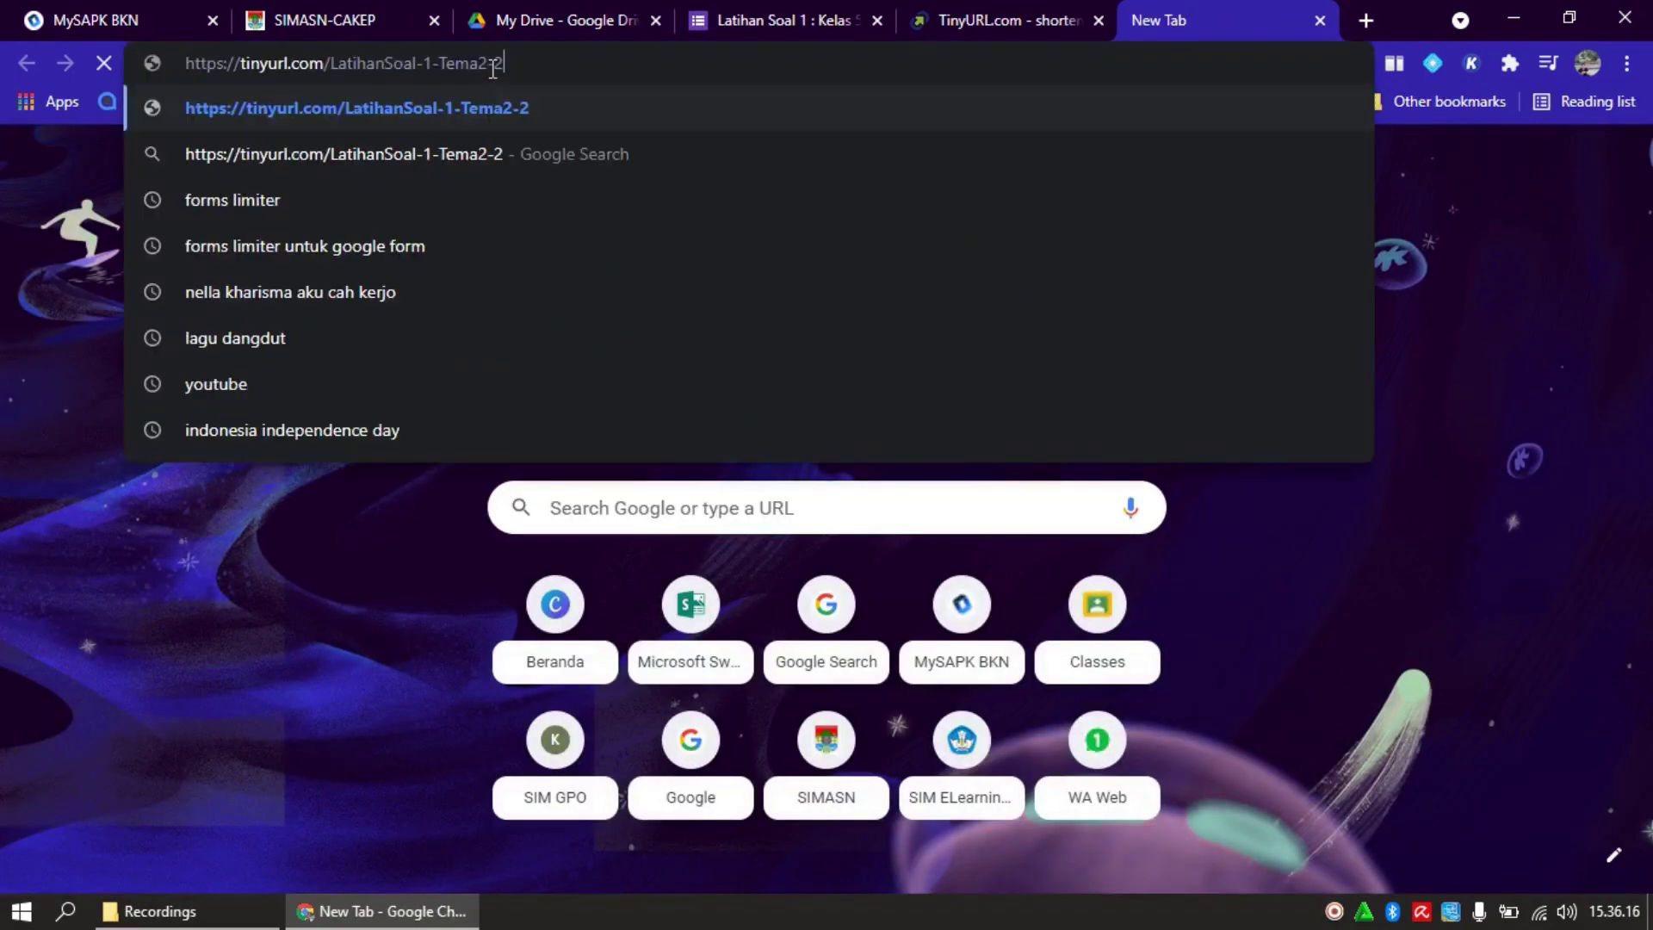
pyautogui.press('Return')
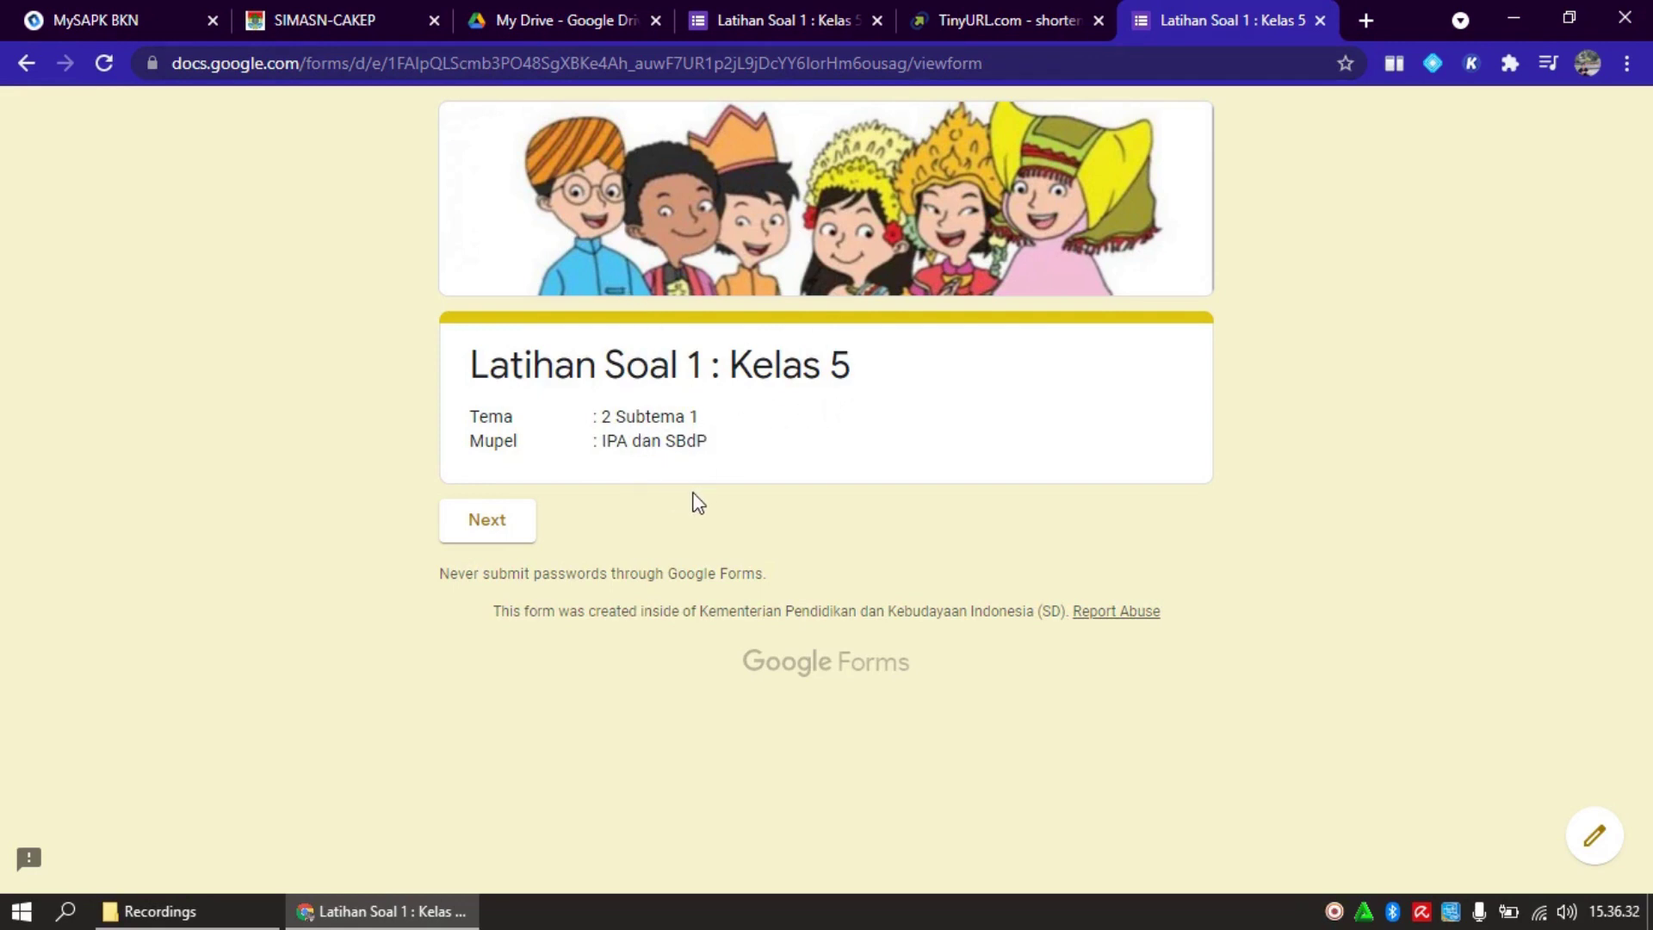
# Enter the student's full name in the identity section and continue to the questions
pyautogui.click(493, 522)
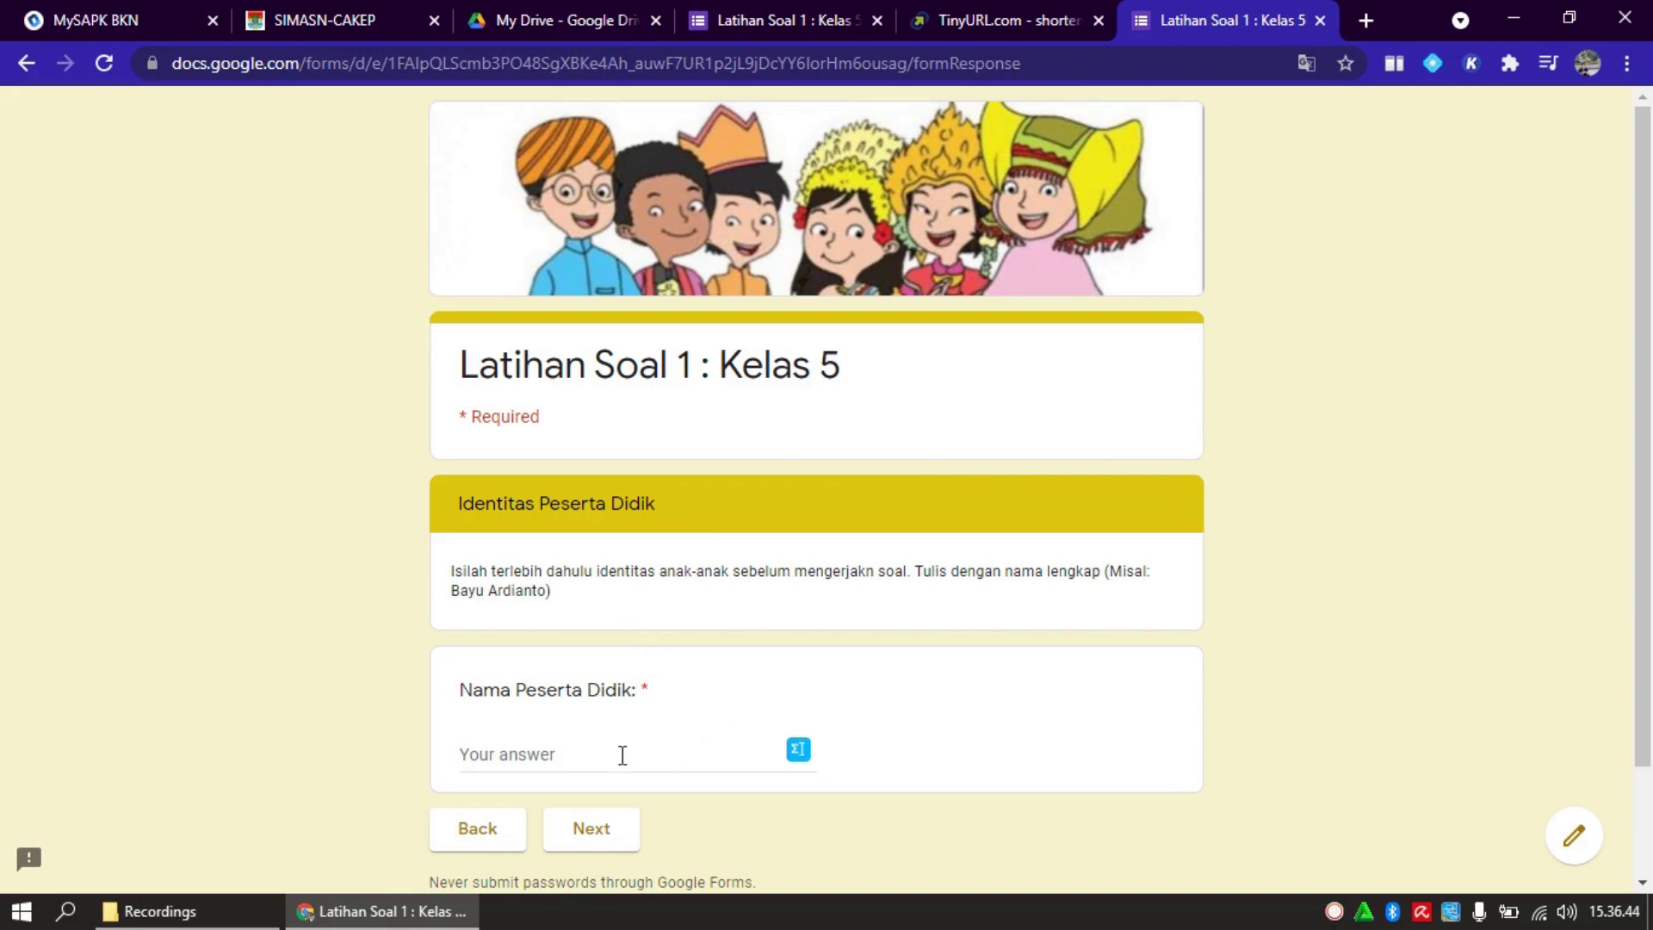
pyautogui.click(593, 757)
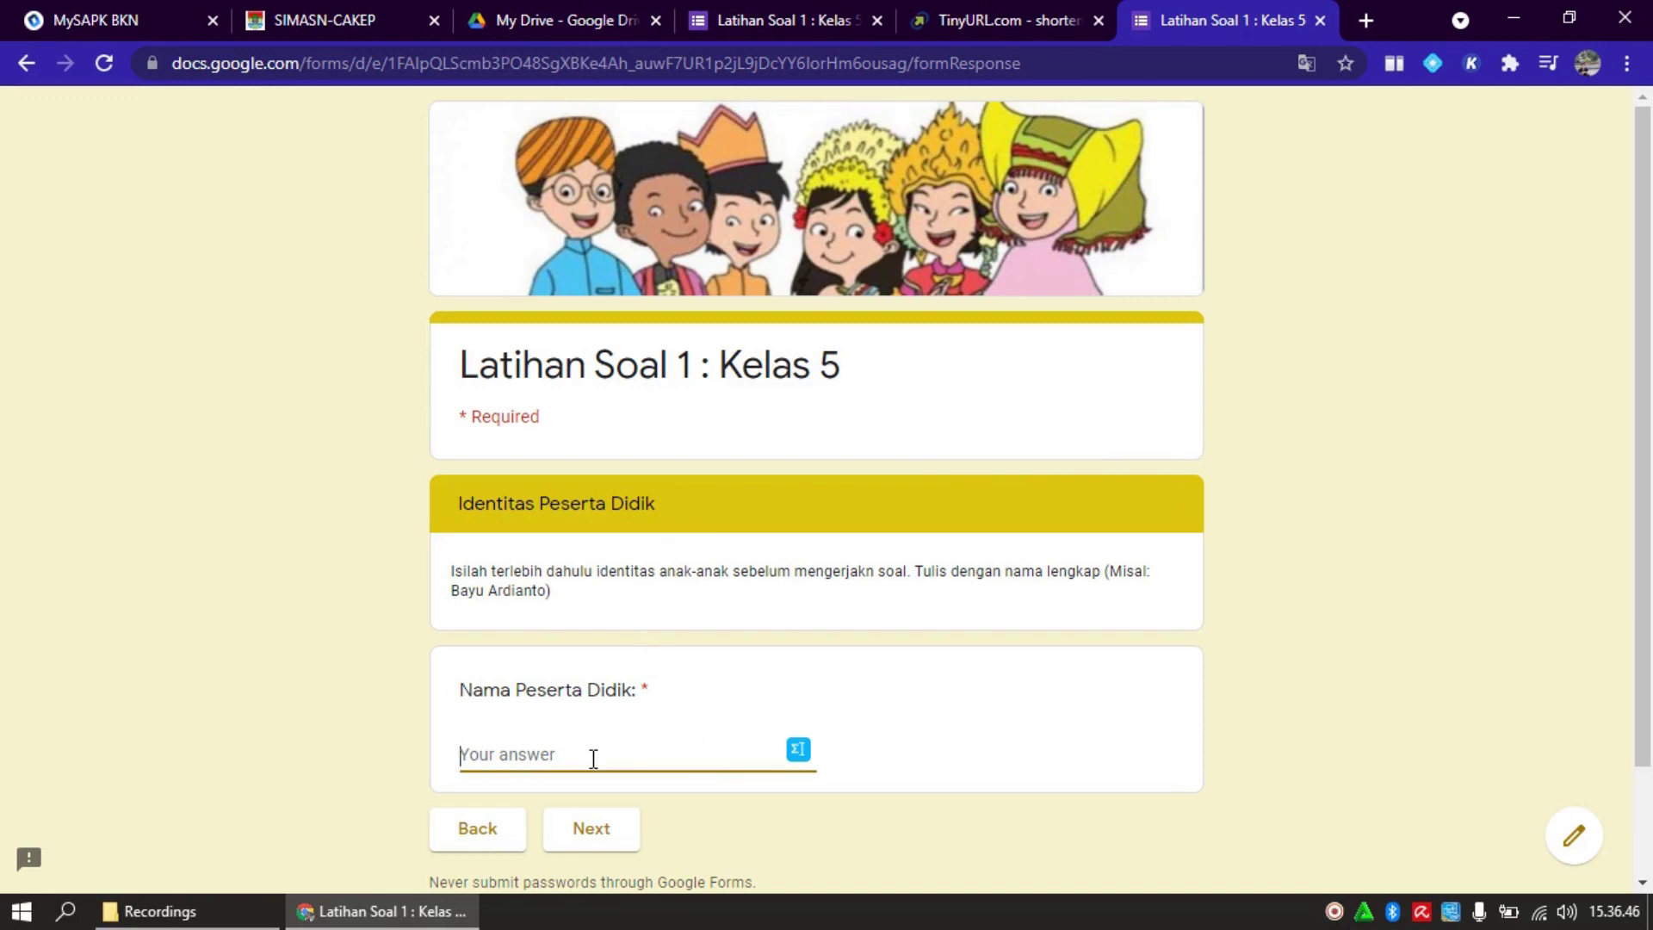
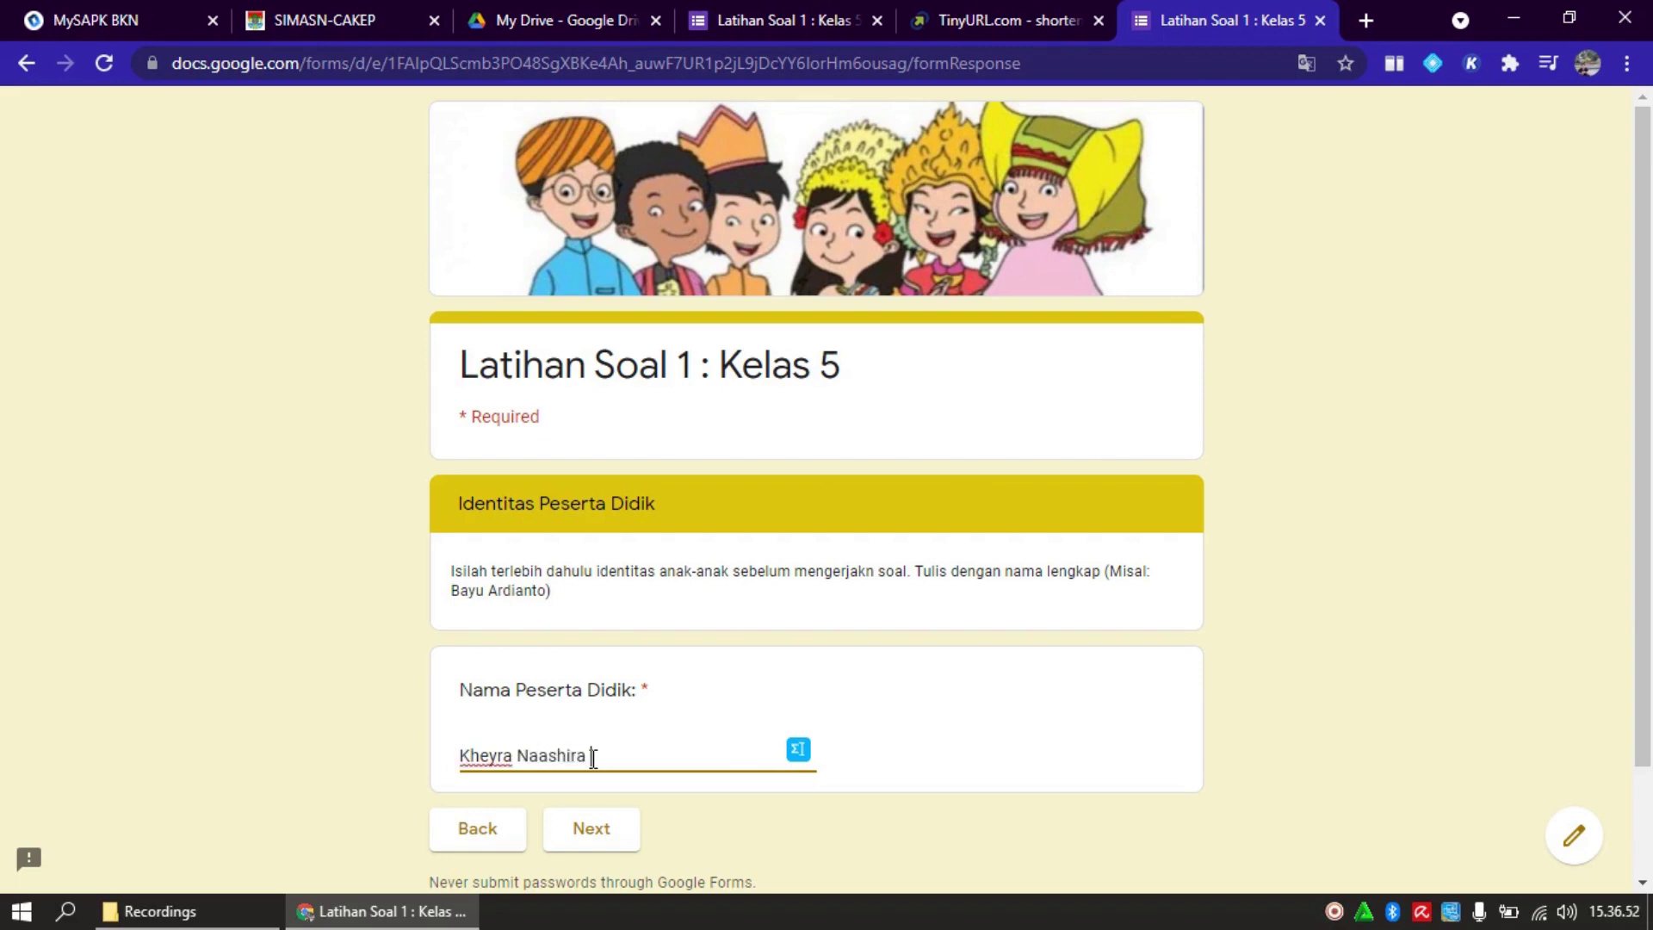
pyautogui.click(609, 837)
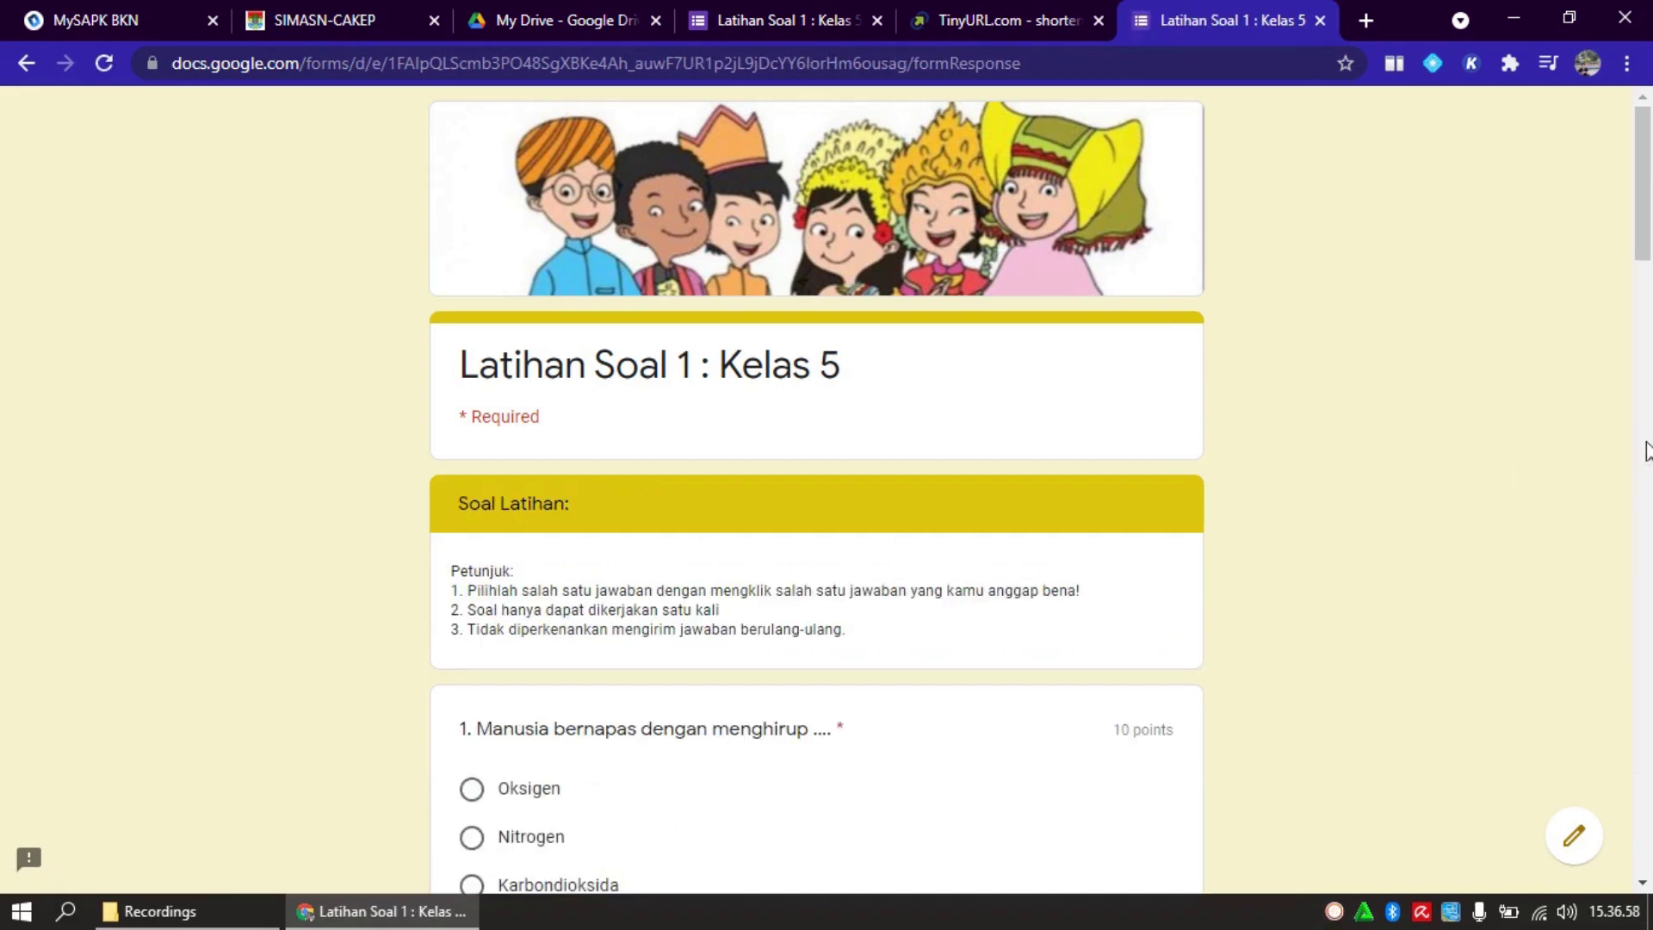
# Answer questions 1-4: Oksigen, Permukaan Kulit, Insang and Benar
pyautogui.moveTo(1642, 244); pyautogui.dragTo(1644, 269)
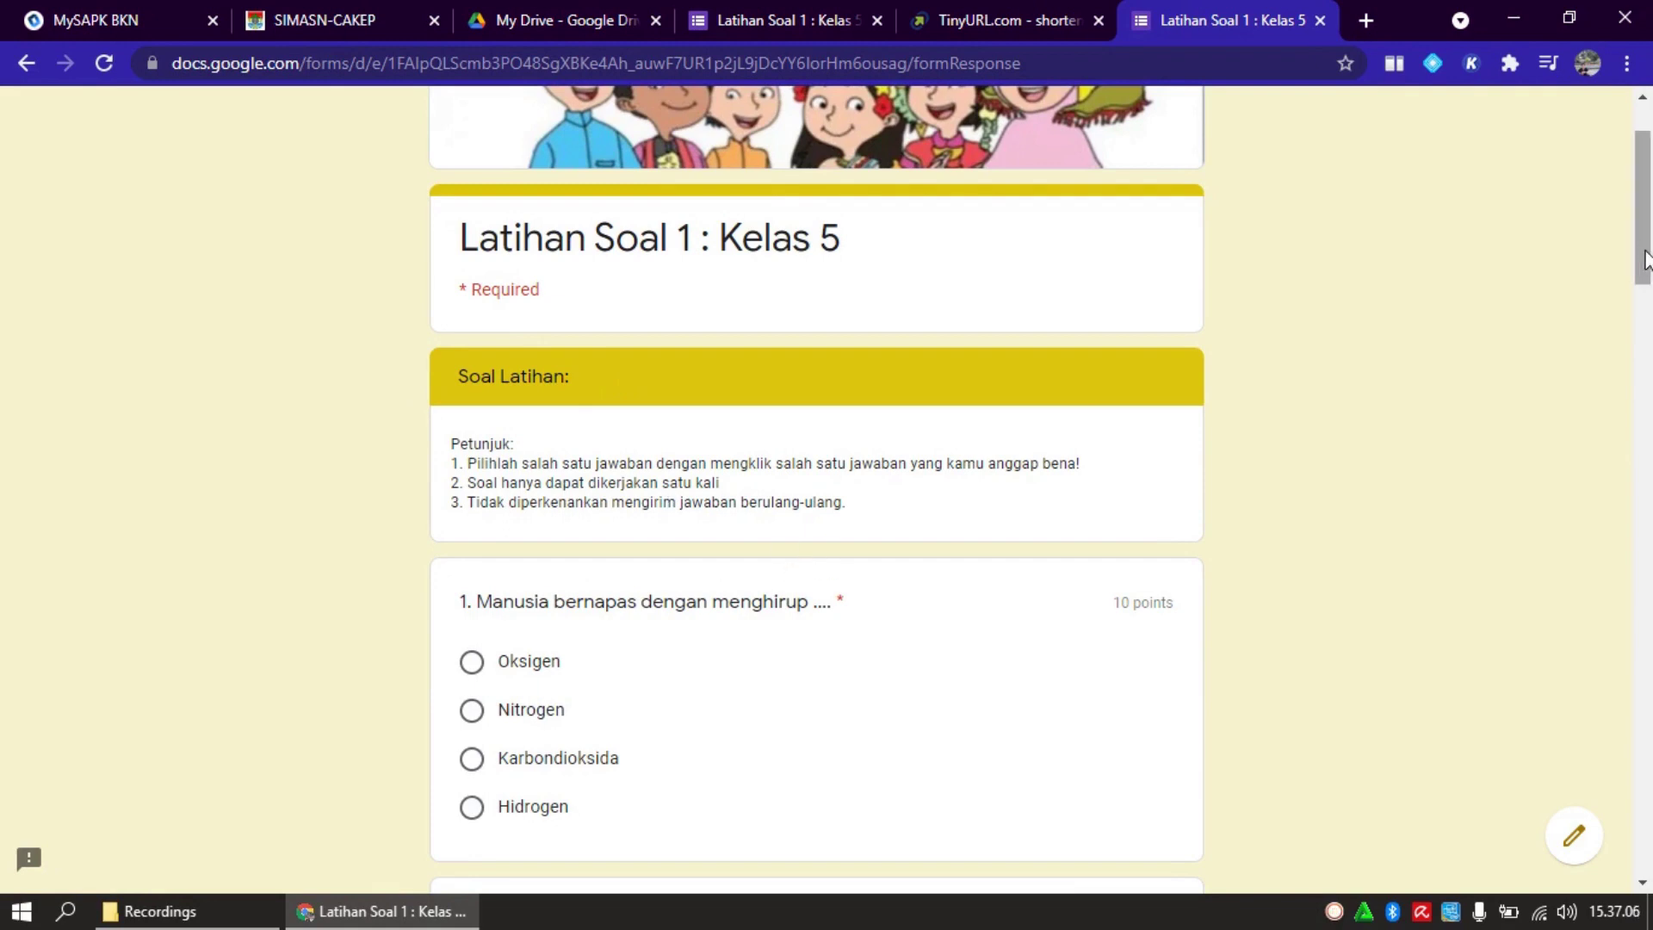
pyautogui.moveTo(1643, 255); pyautogui.dragTo(1646, 295)
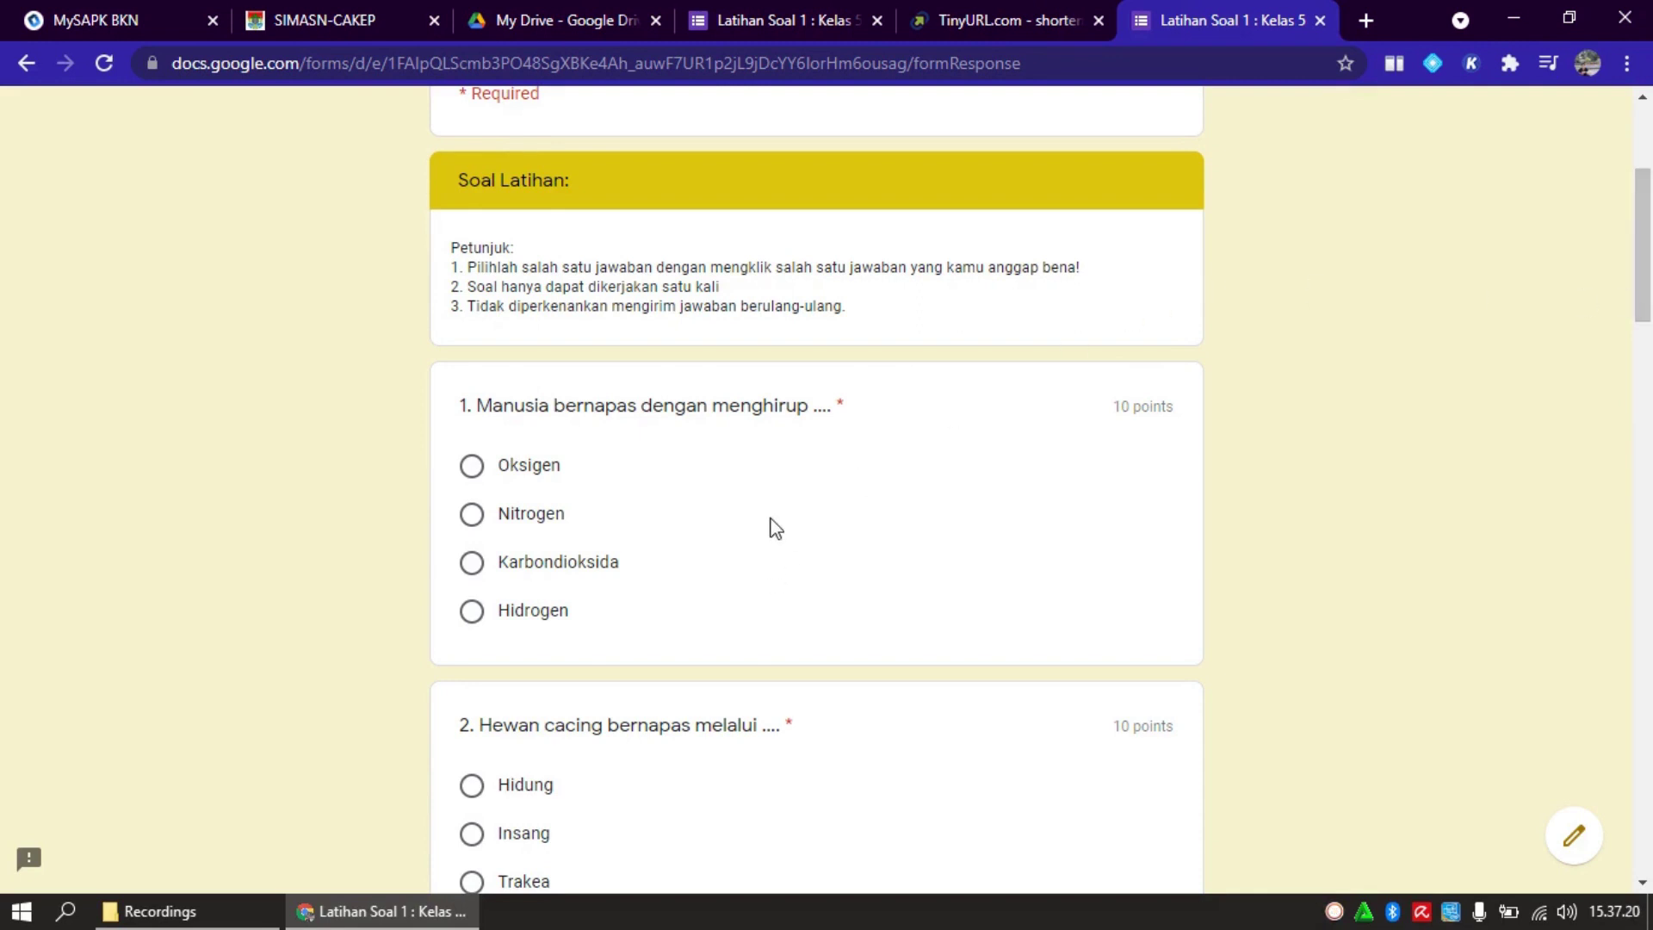
pyautogui.click(472, 465)
pyautogui.moveTo(1641, 323); pyautogui.dragTo(1641, 375)
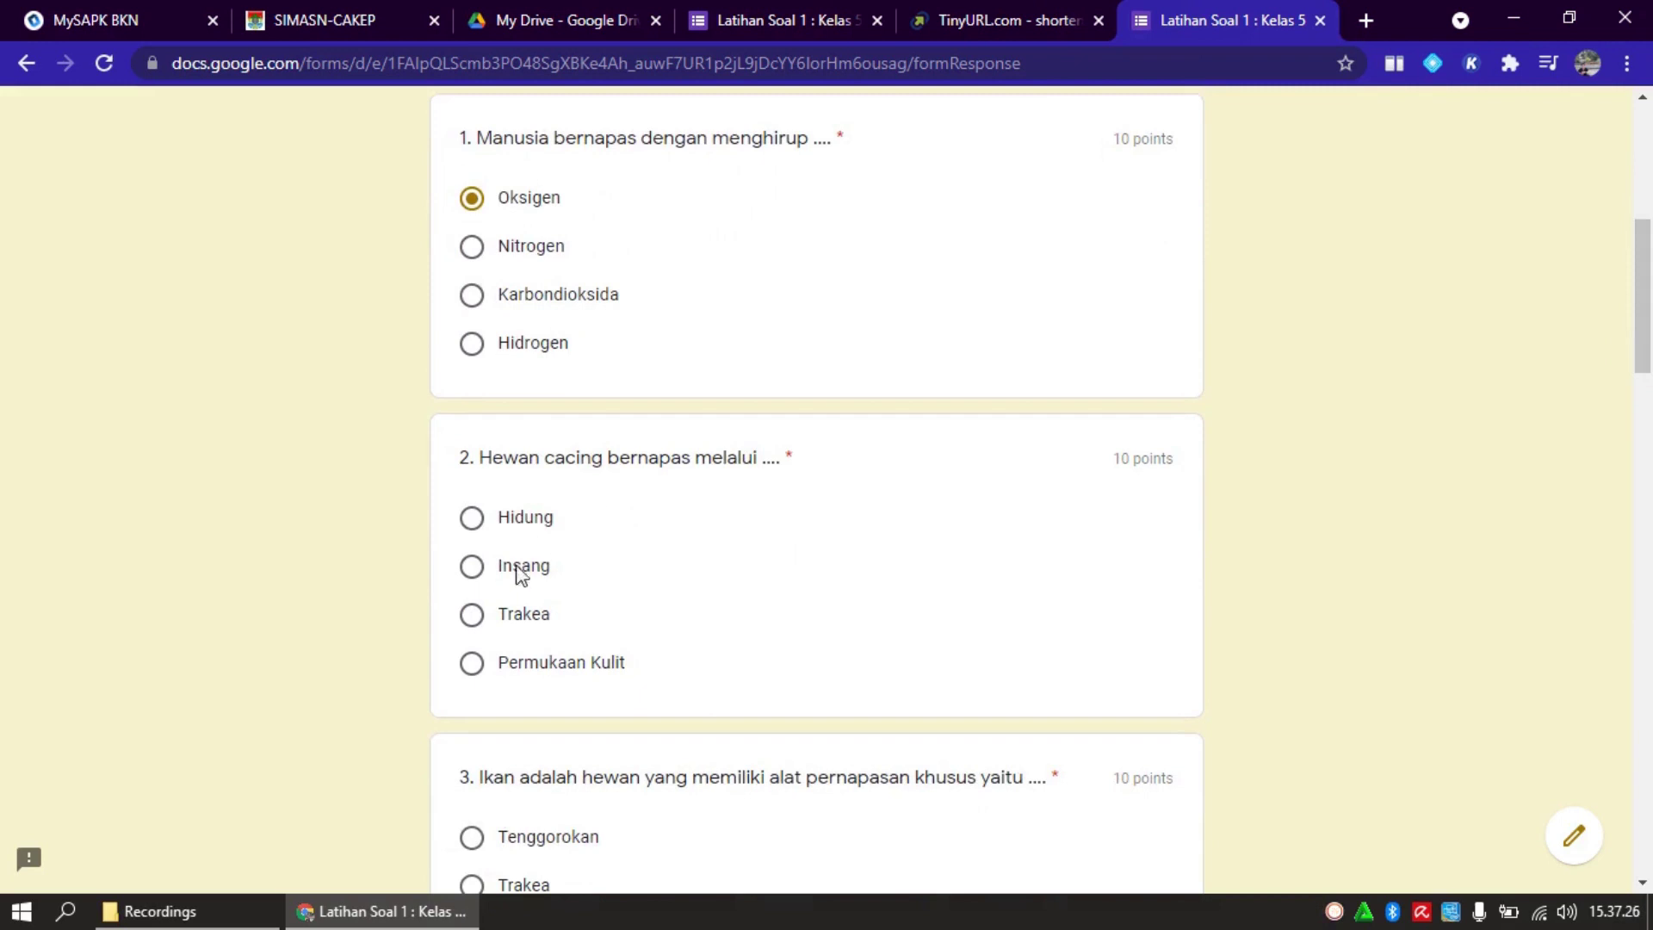
pyautogui.click(545, 665)
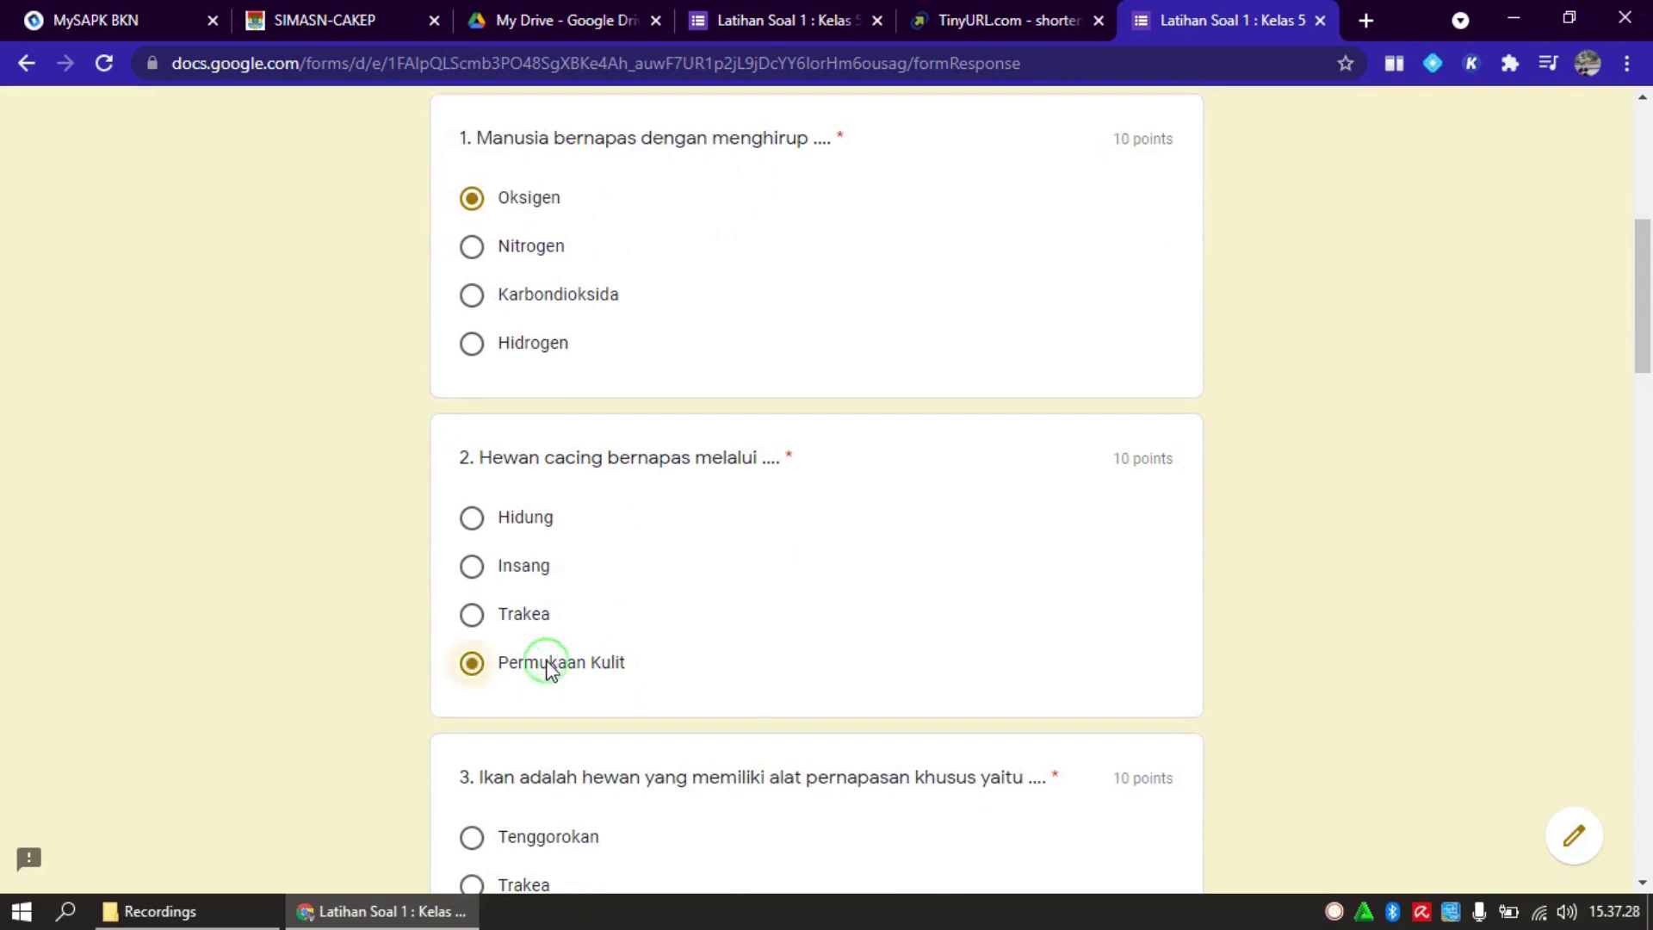
pyautogui.moveTo(1642, 309); pyautogui.dragTo(1645, 398)
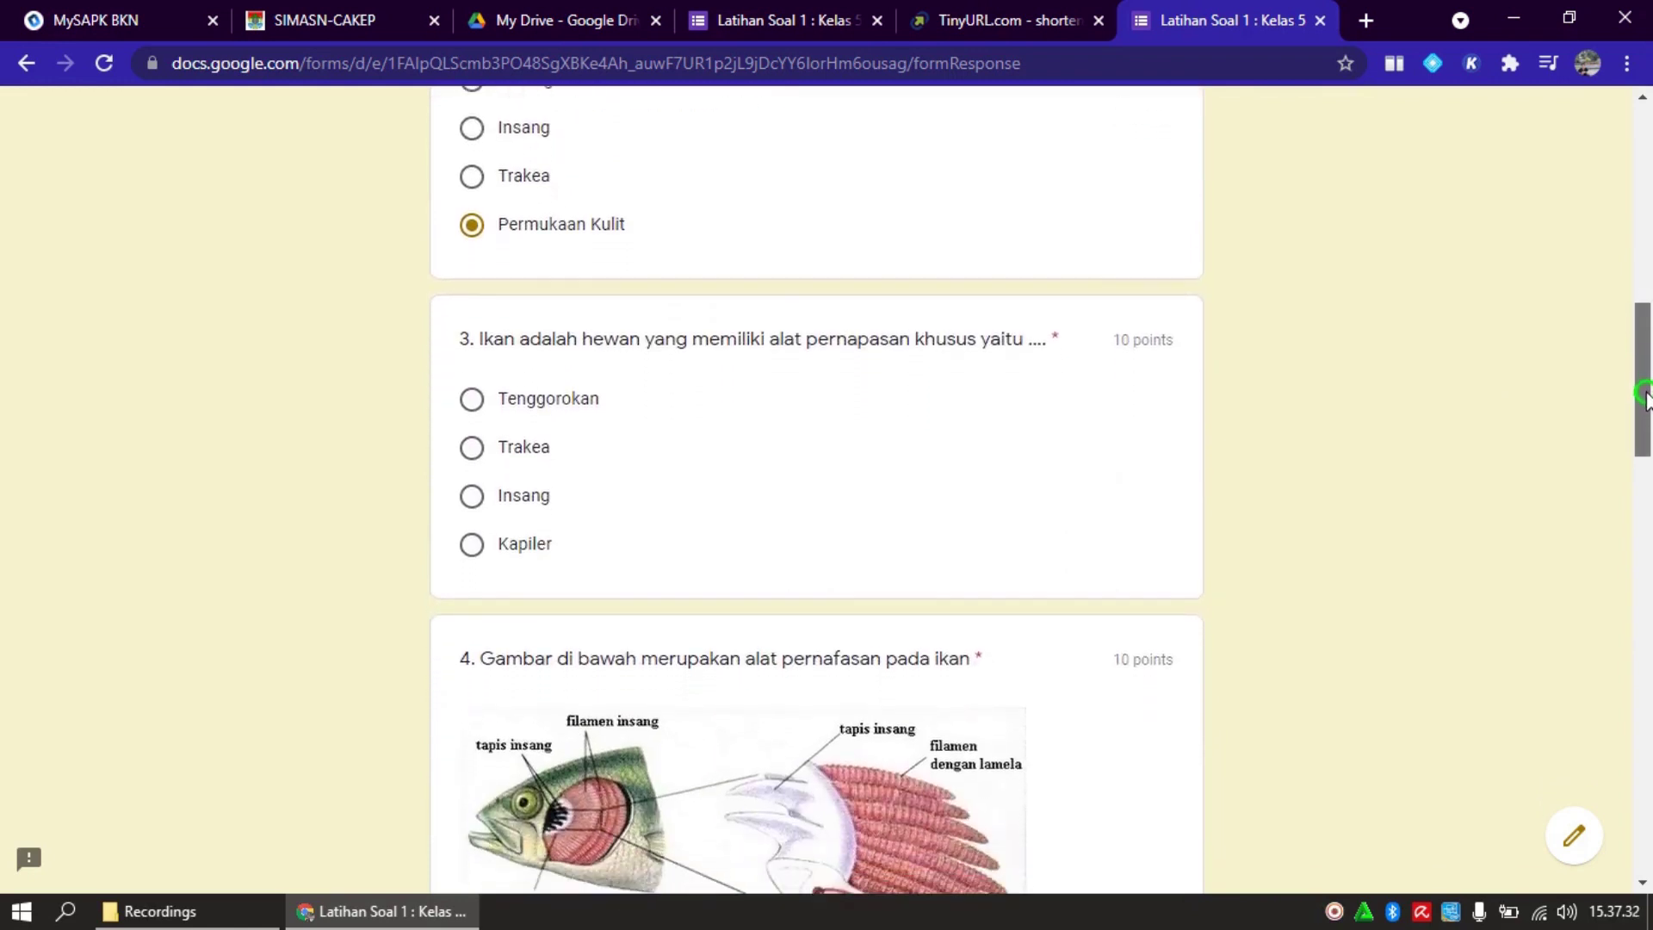
pyautogui.click(532, 506)
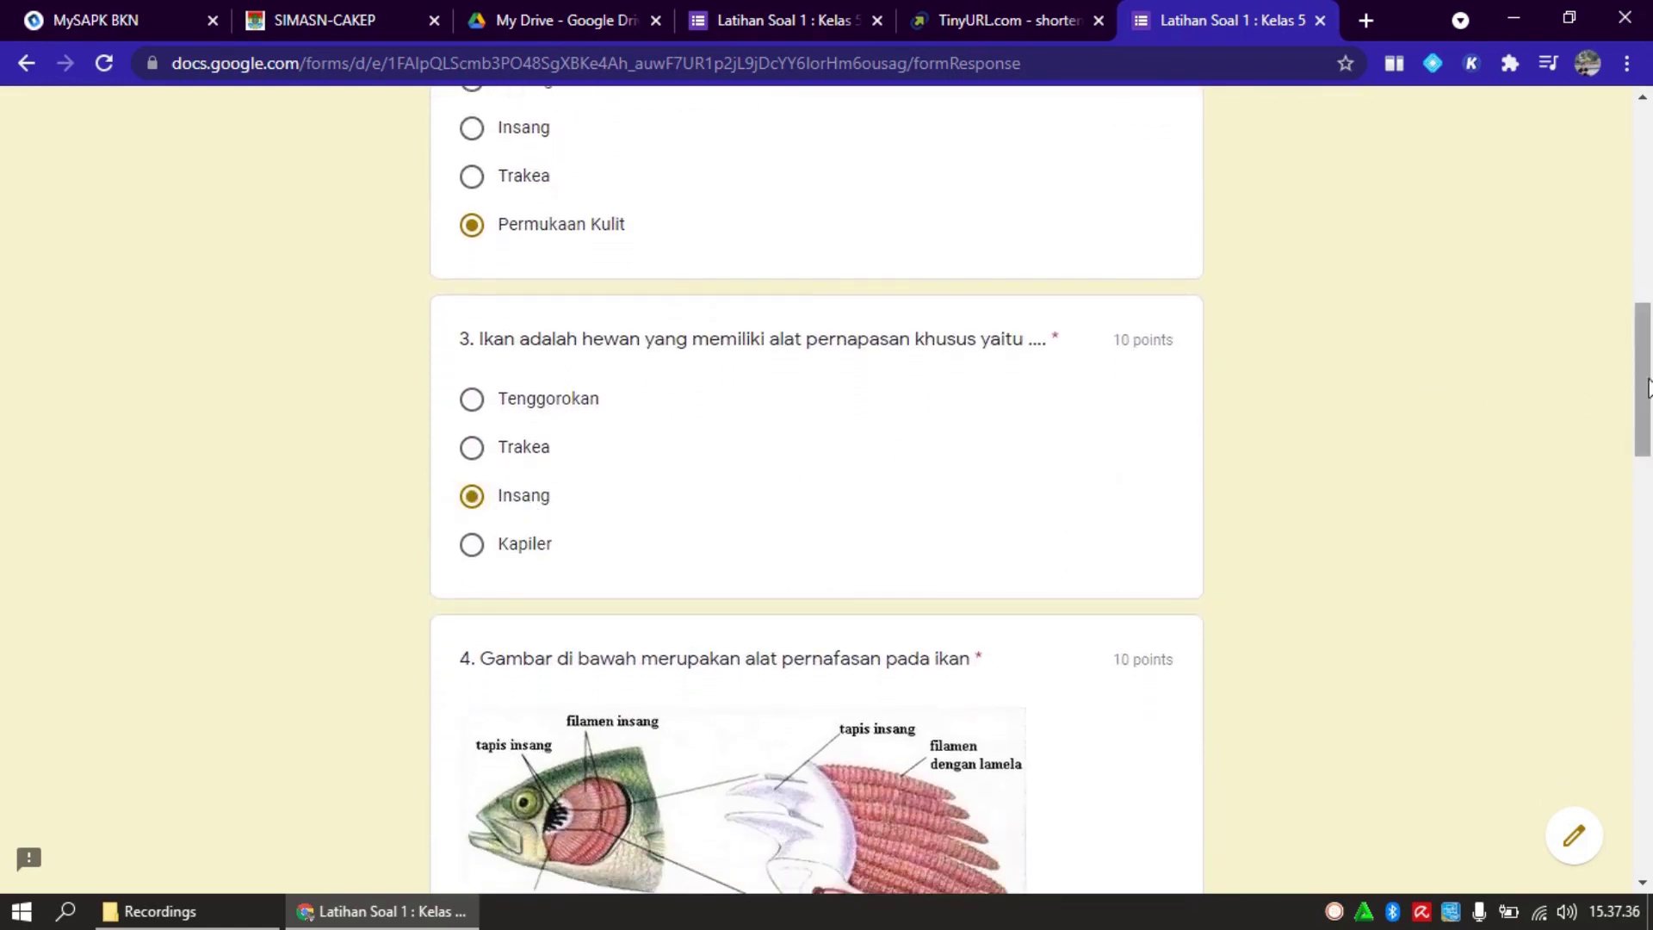
pyautogui.moveTo(1643, 381); pyautogui.dragTo(1645, 514)
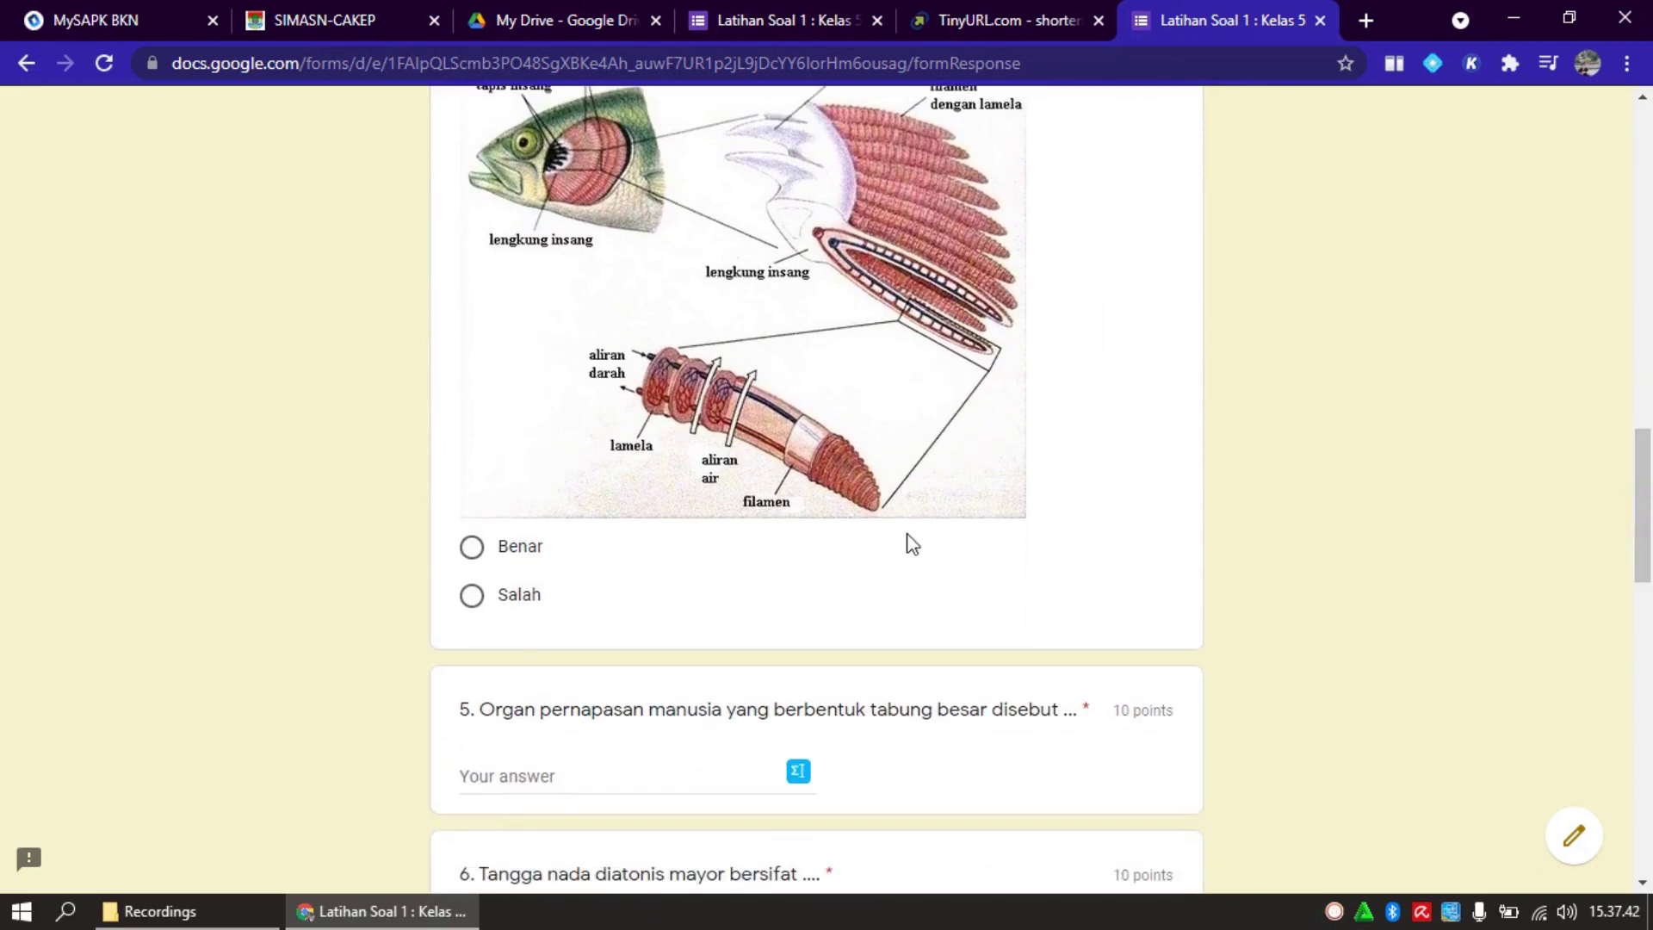
pyautogui.click(472, 549)
pyautogui.moveTo(1644, 507); pyautogui.dragTo(1647, 558)
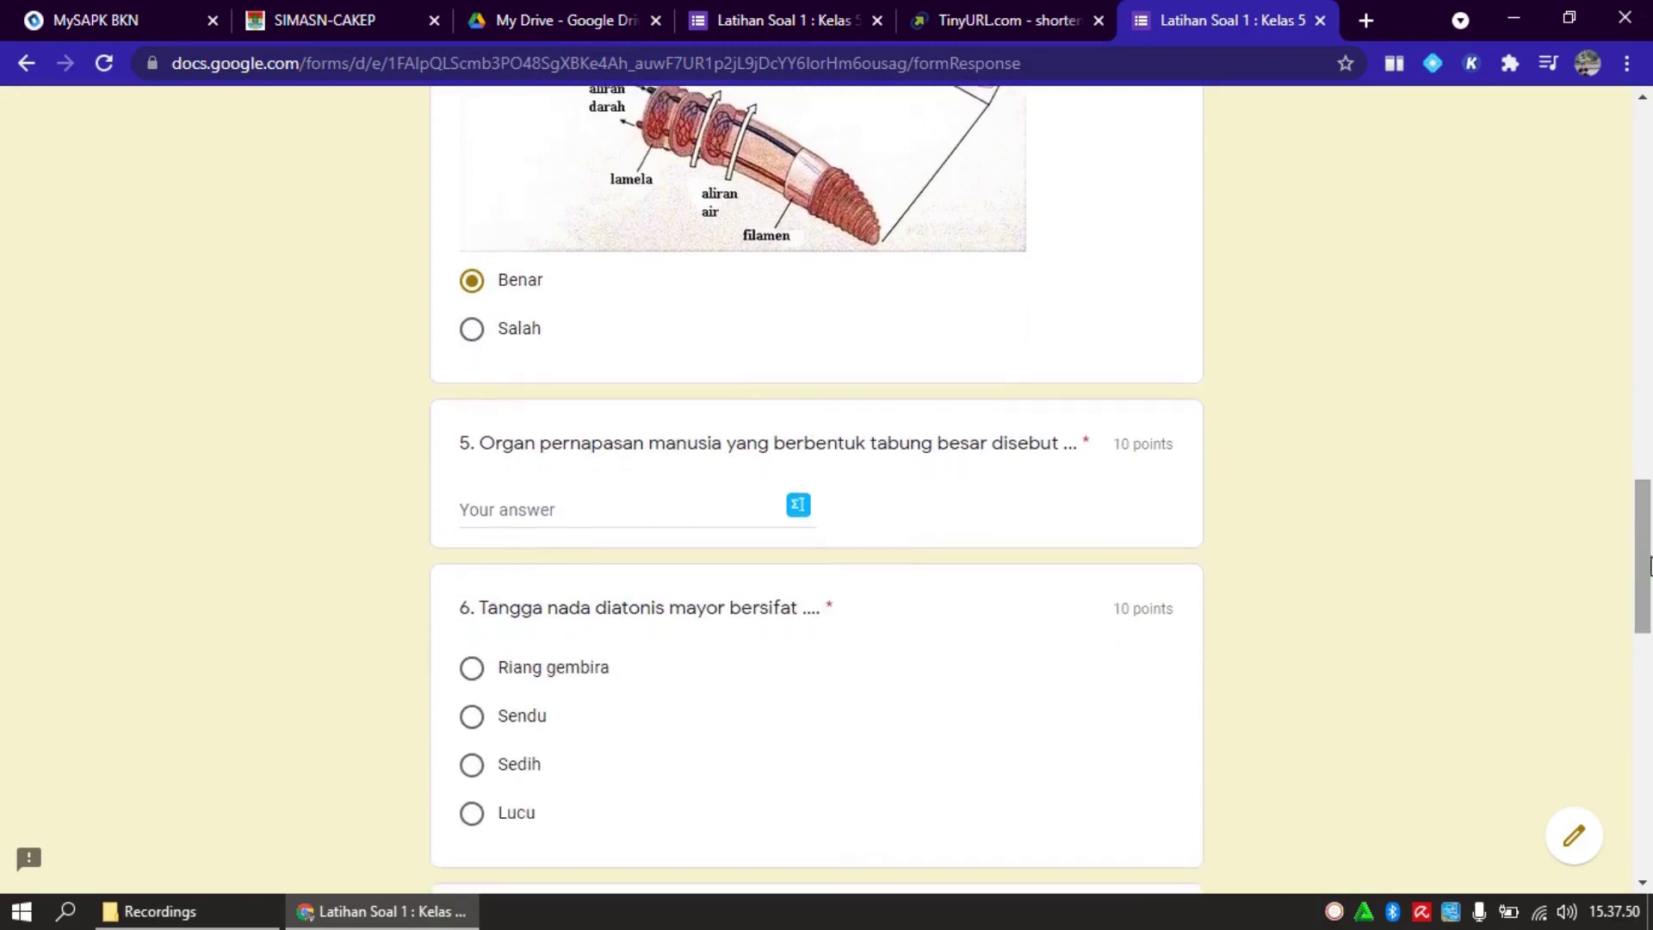
# Answer questions 5-8: Trakea, Riang gembira, option b. 1 1 ½ 1 1 1 ½, and Syukur
pyautogui.click(658, 503)
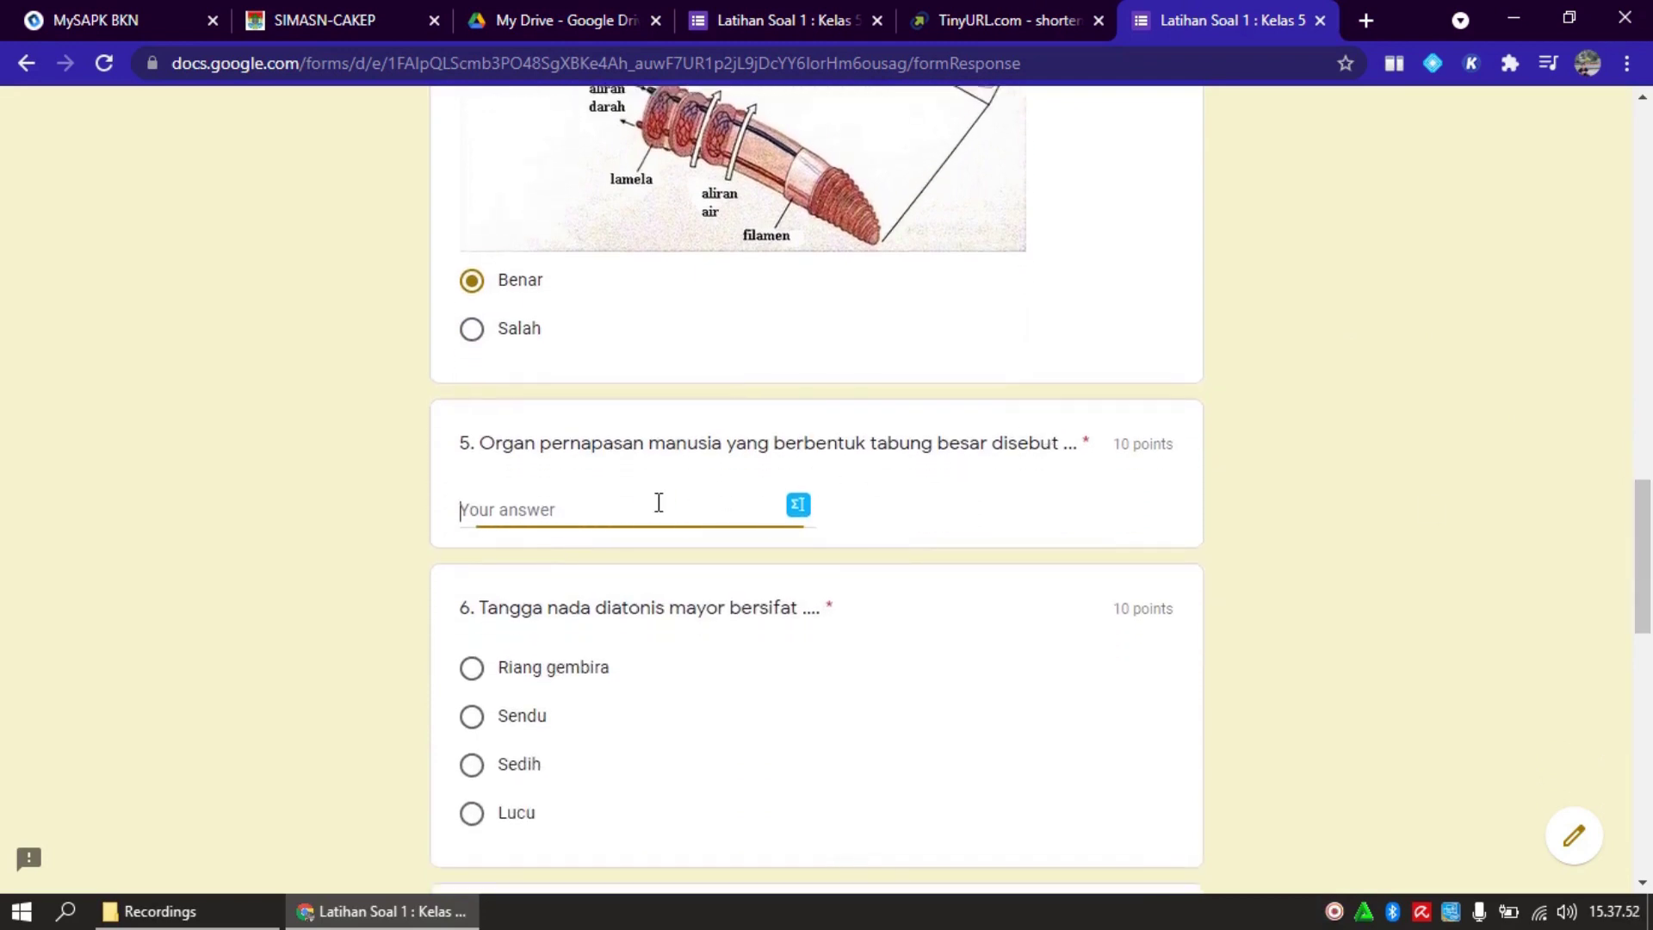
pyautogui.write('Trakea')
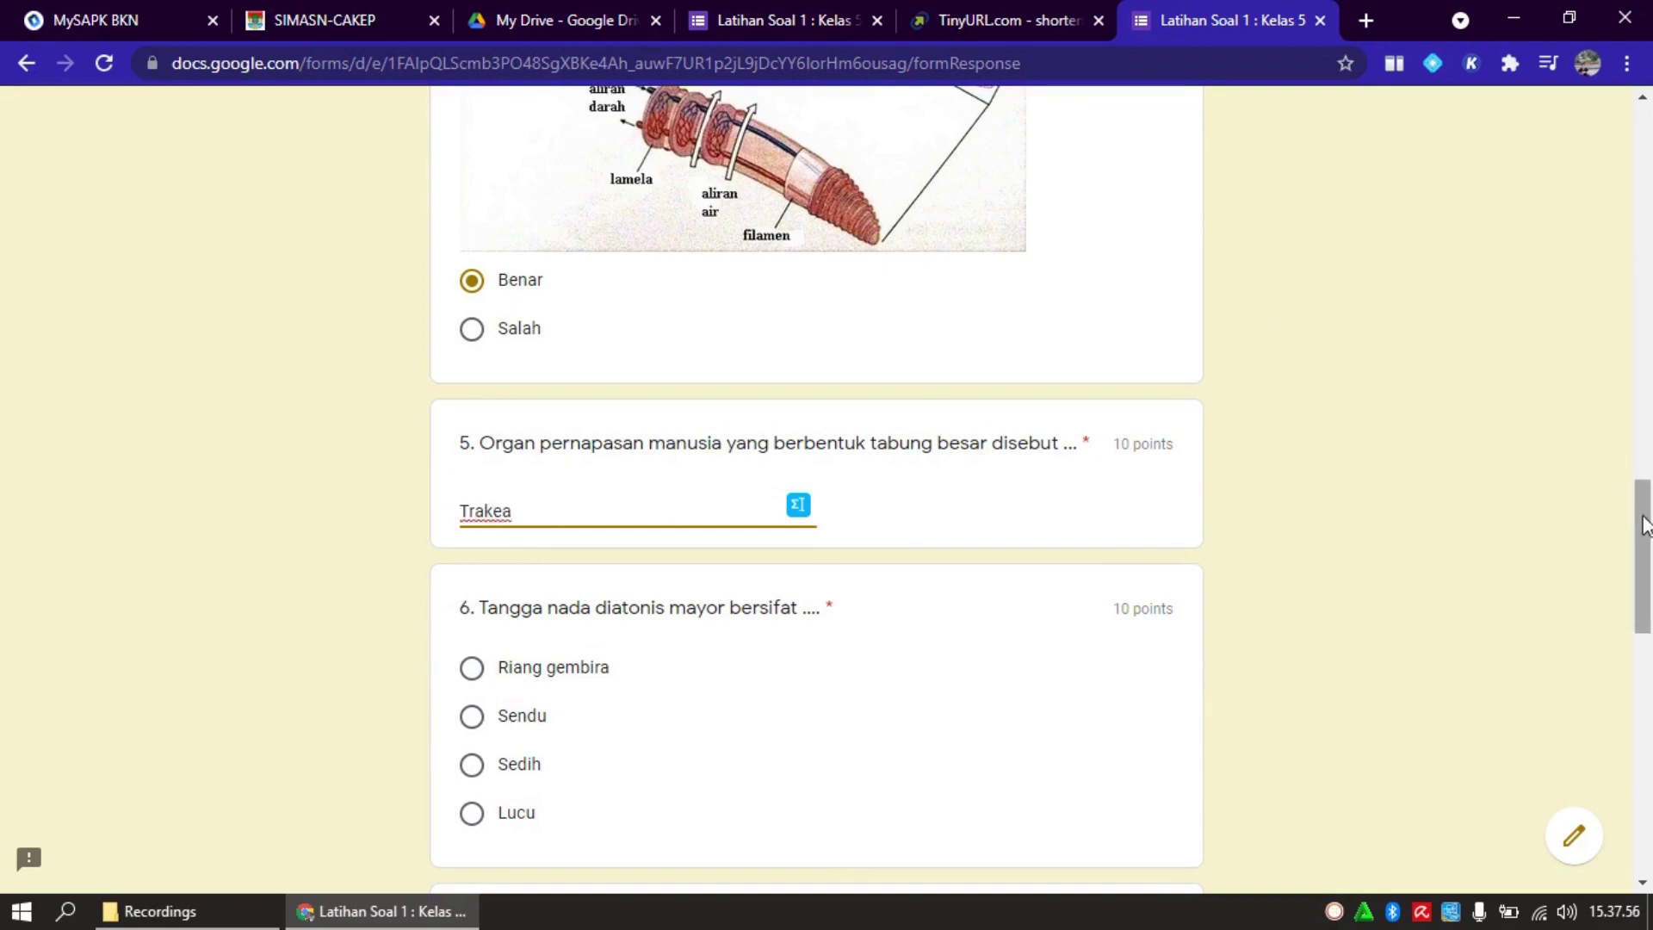
pyautogui.moveTo(1647, 528); pyautogui.dragTo(1647, 562)
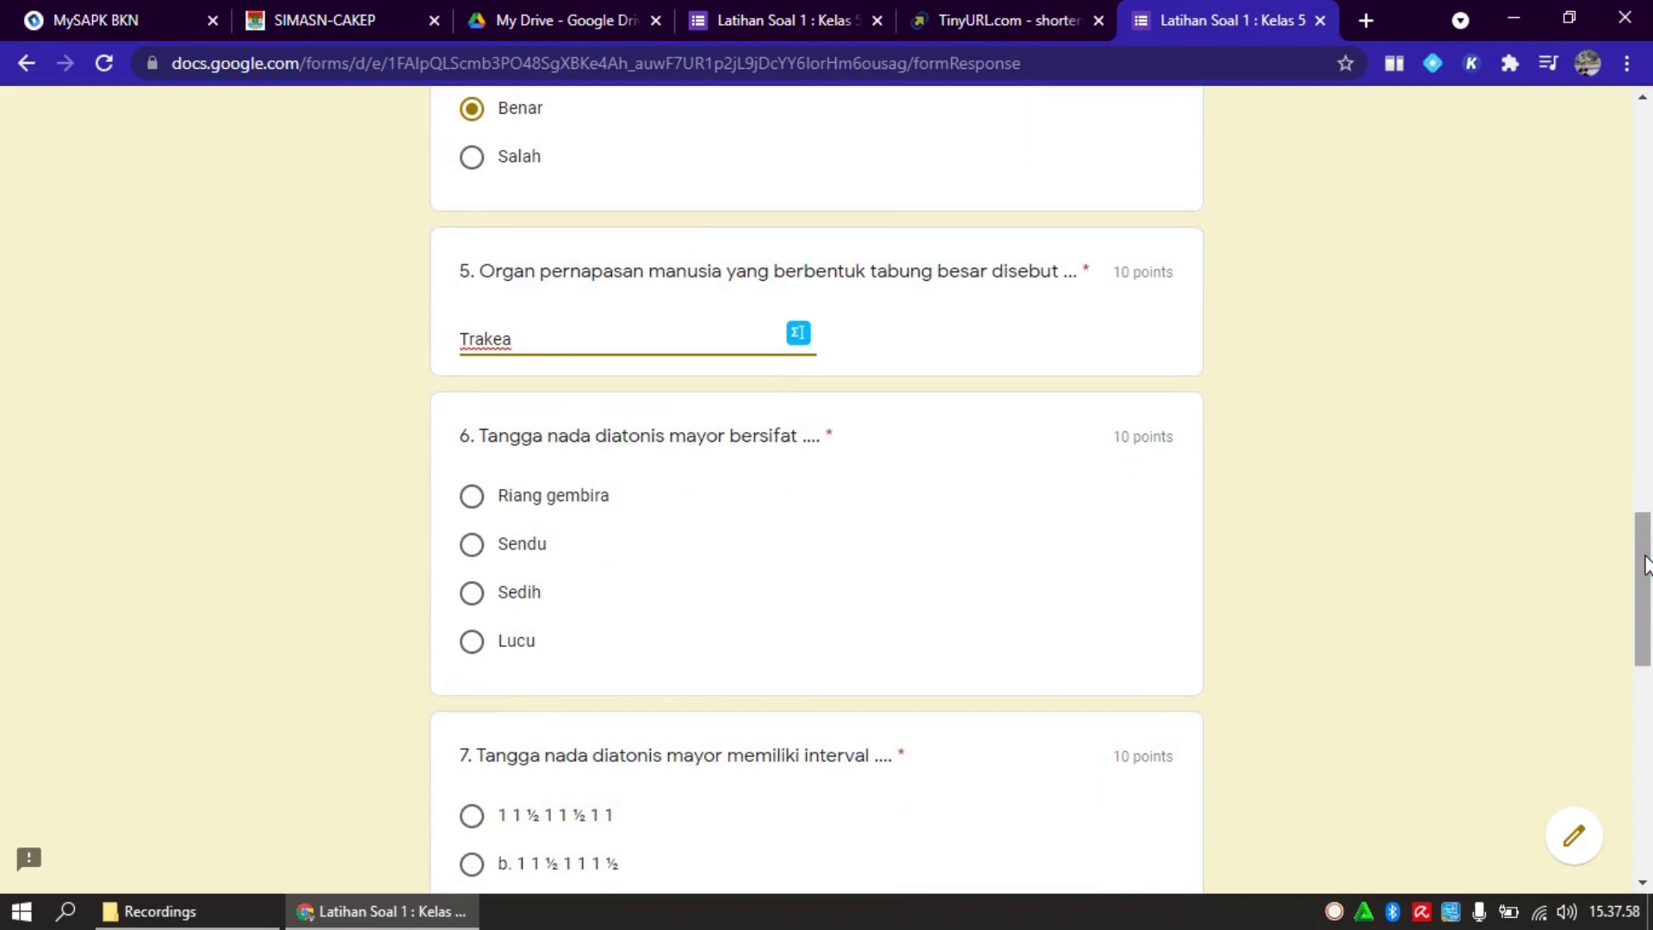
pyautogui.click(561, 509)
pyautogui.moveTo(1643, 628); pyautogui.dragTo(1643, 689)
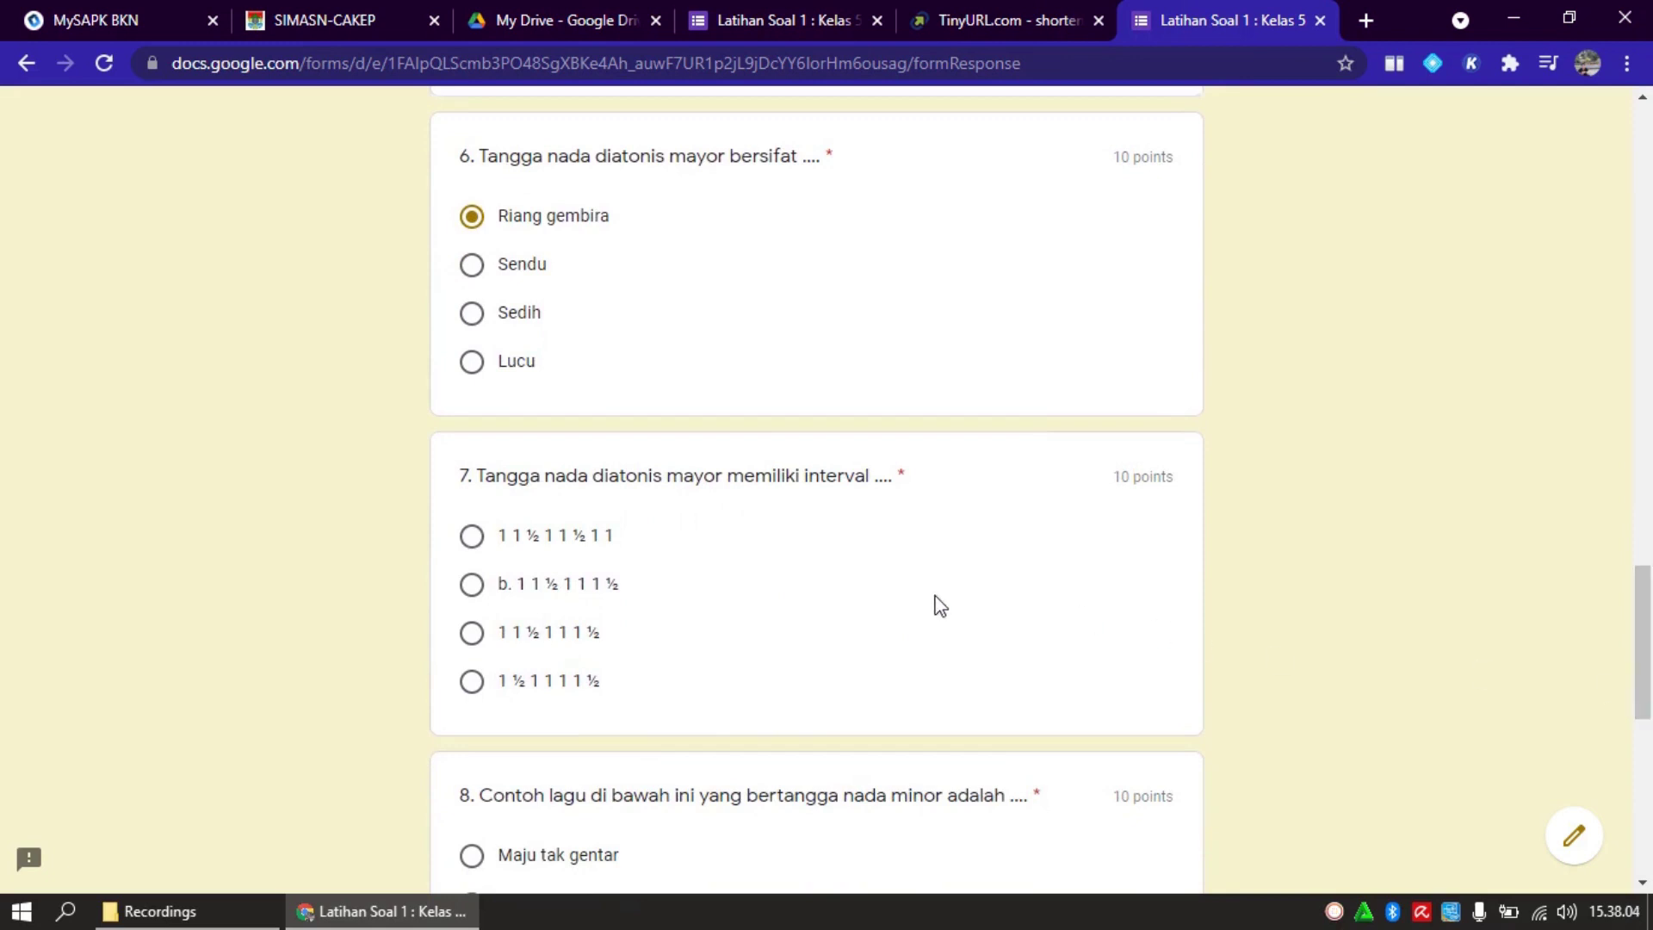
pyautogui.click(600, 583)
pyautogui.moveTo(1642, 680); pyautogui.dragTo(1644, 742)
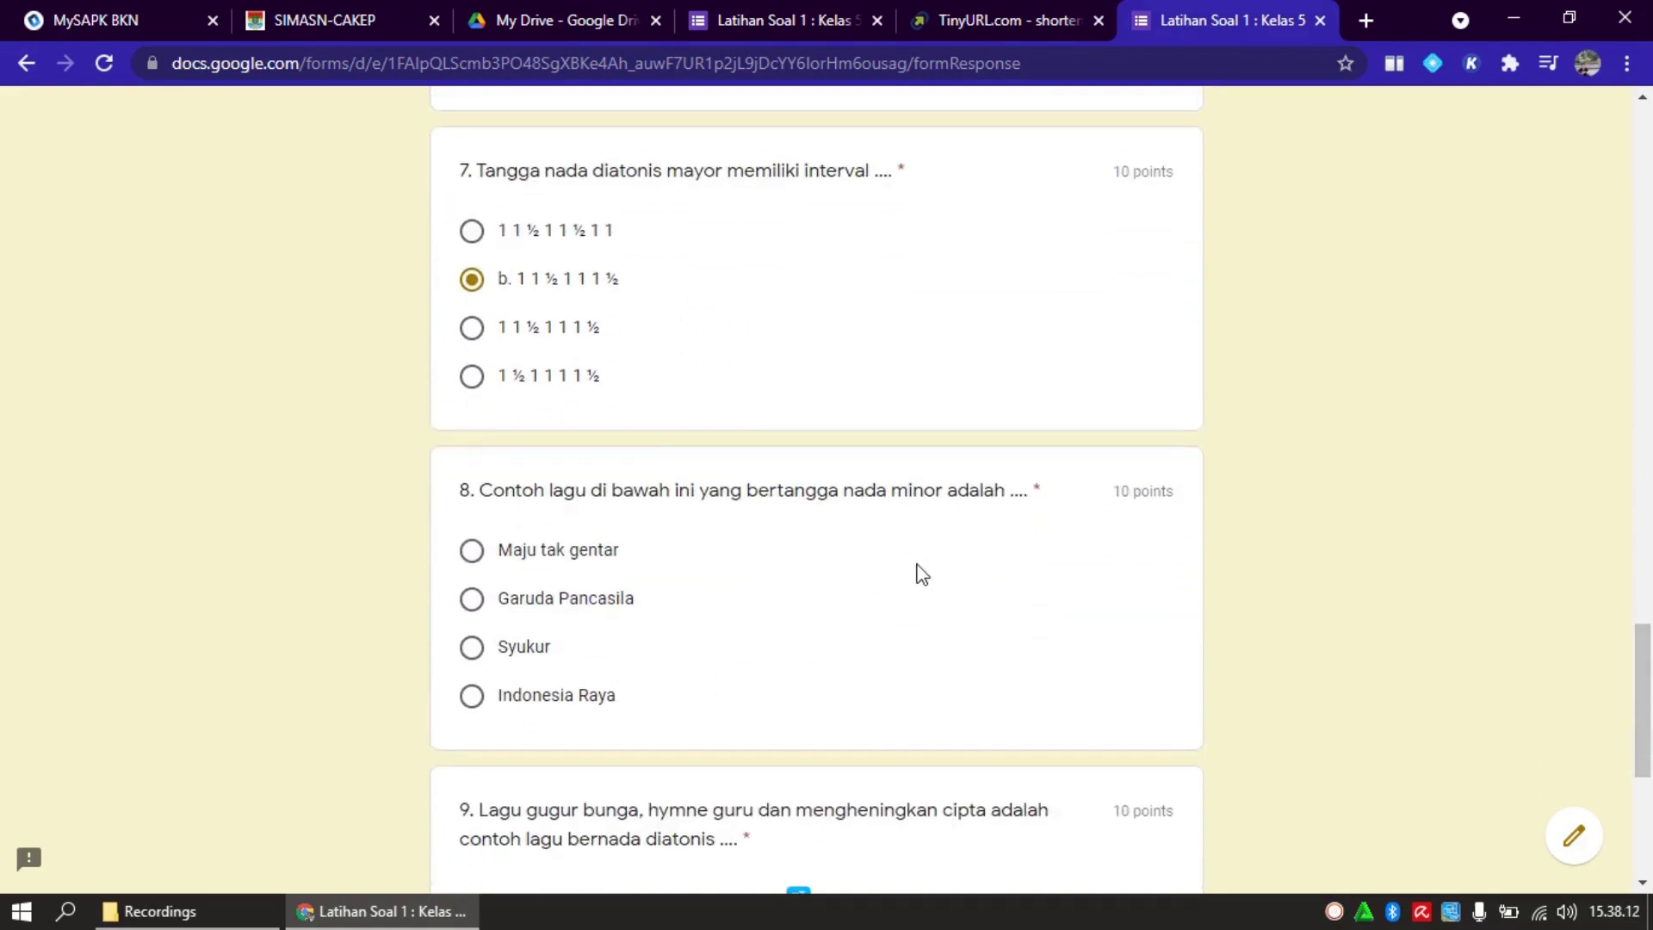
pyautogui.click(530, 652)
# Answer question 9 with Minor and question 10 with Salah, then go to the final page
pyautogui.moveTo(1649, 686); pyautogui.dragTo(1647, 748)
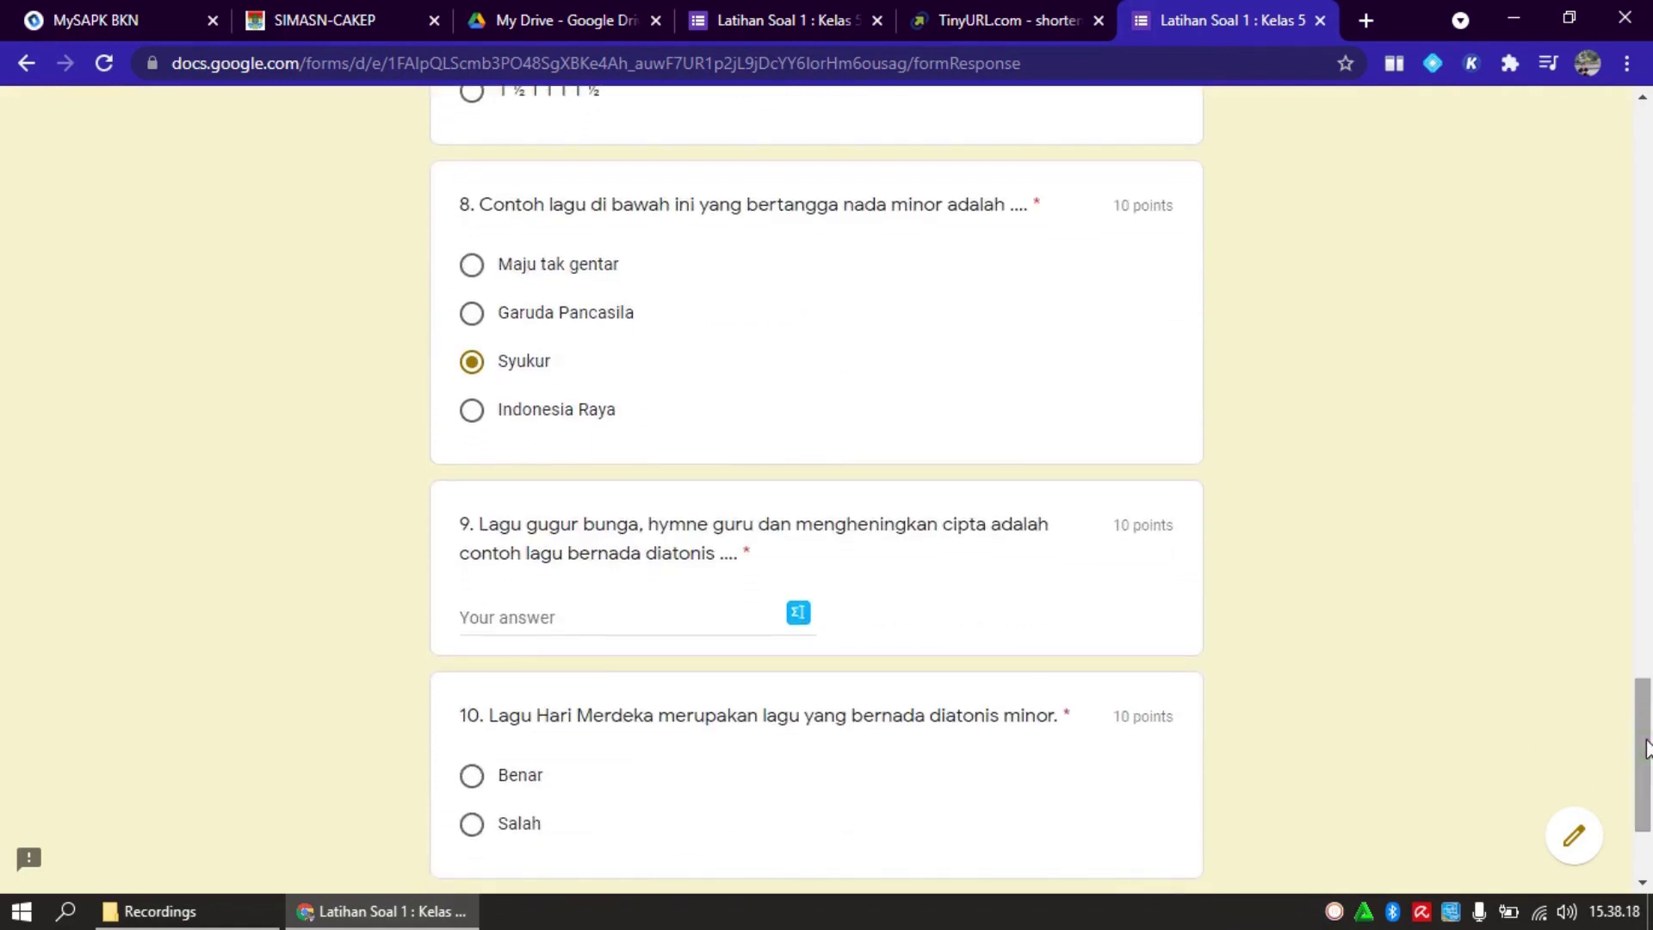
pyautogui.click(571, 618)
pyautogui.write('Mi')
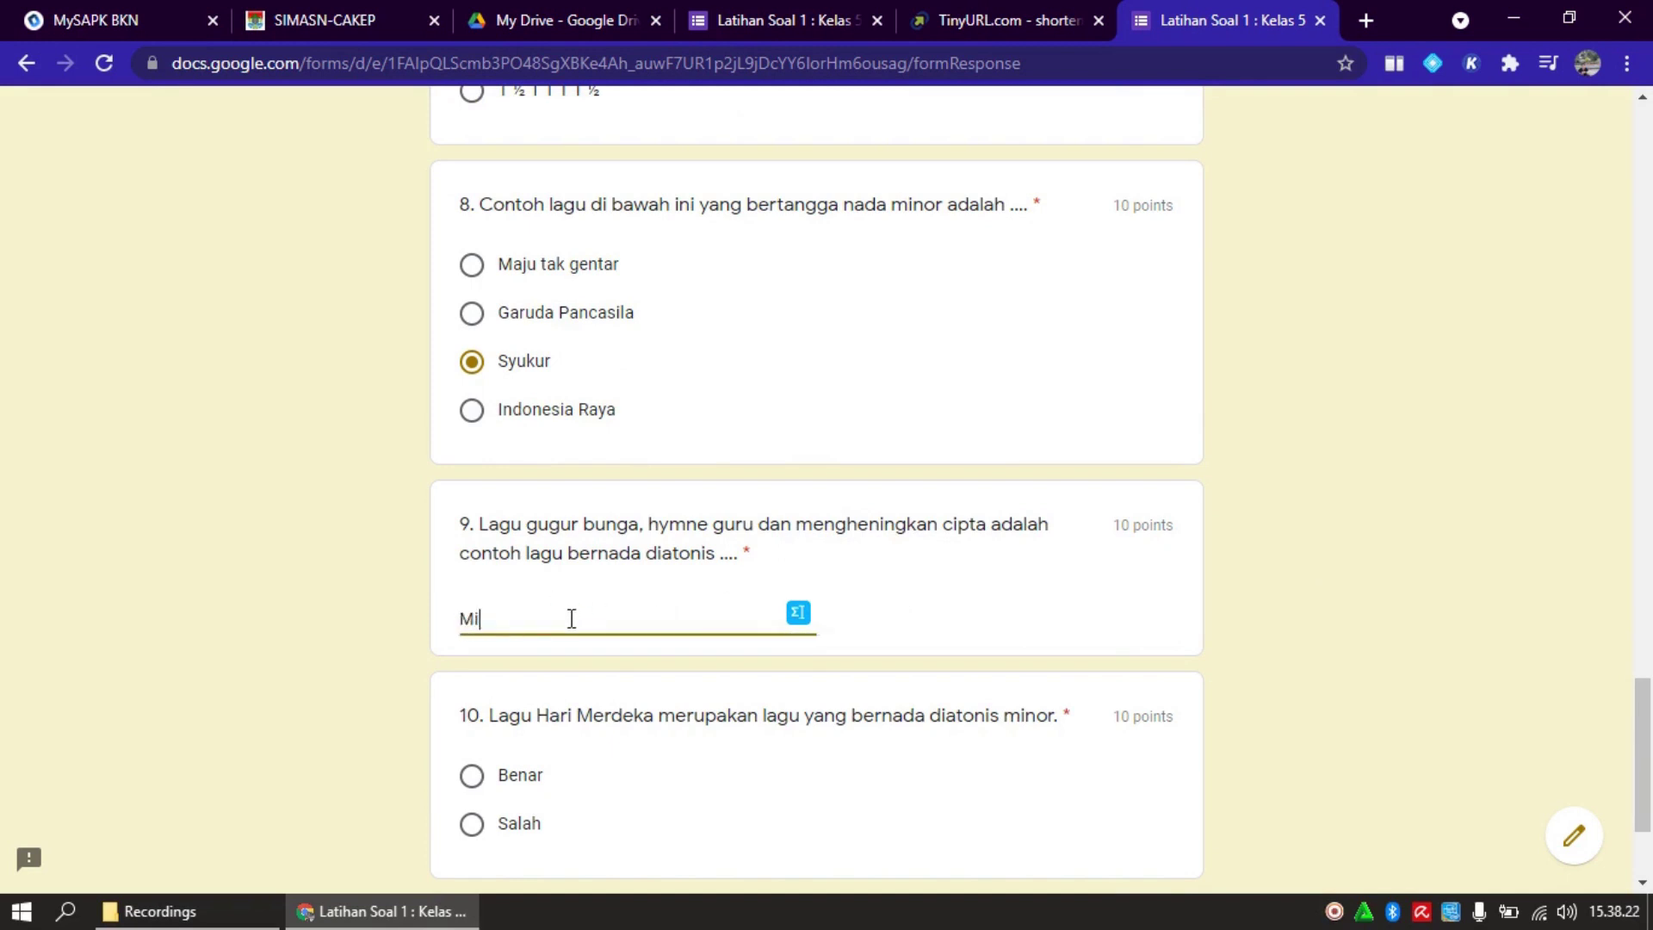
pyautogui.write('nor')
pyautogui.moveTo(1644, 696); pyautogui.dragTo(1644, 738)
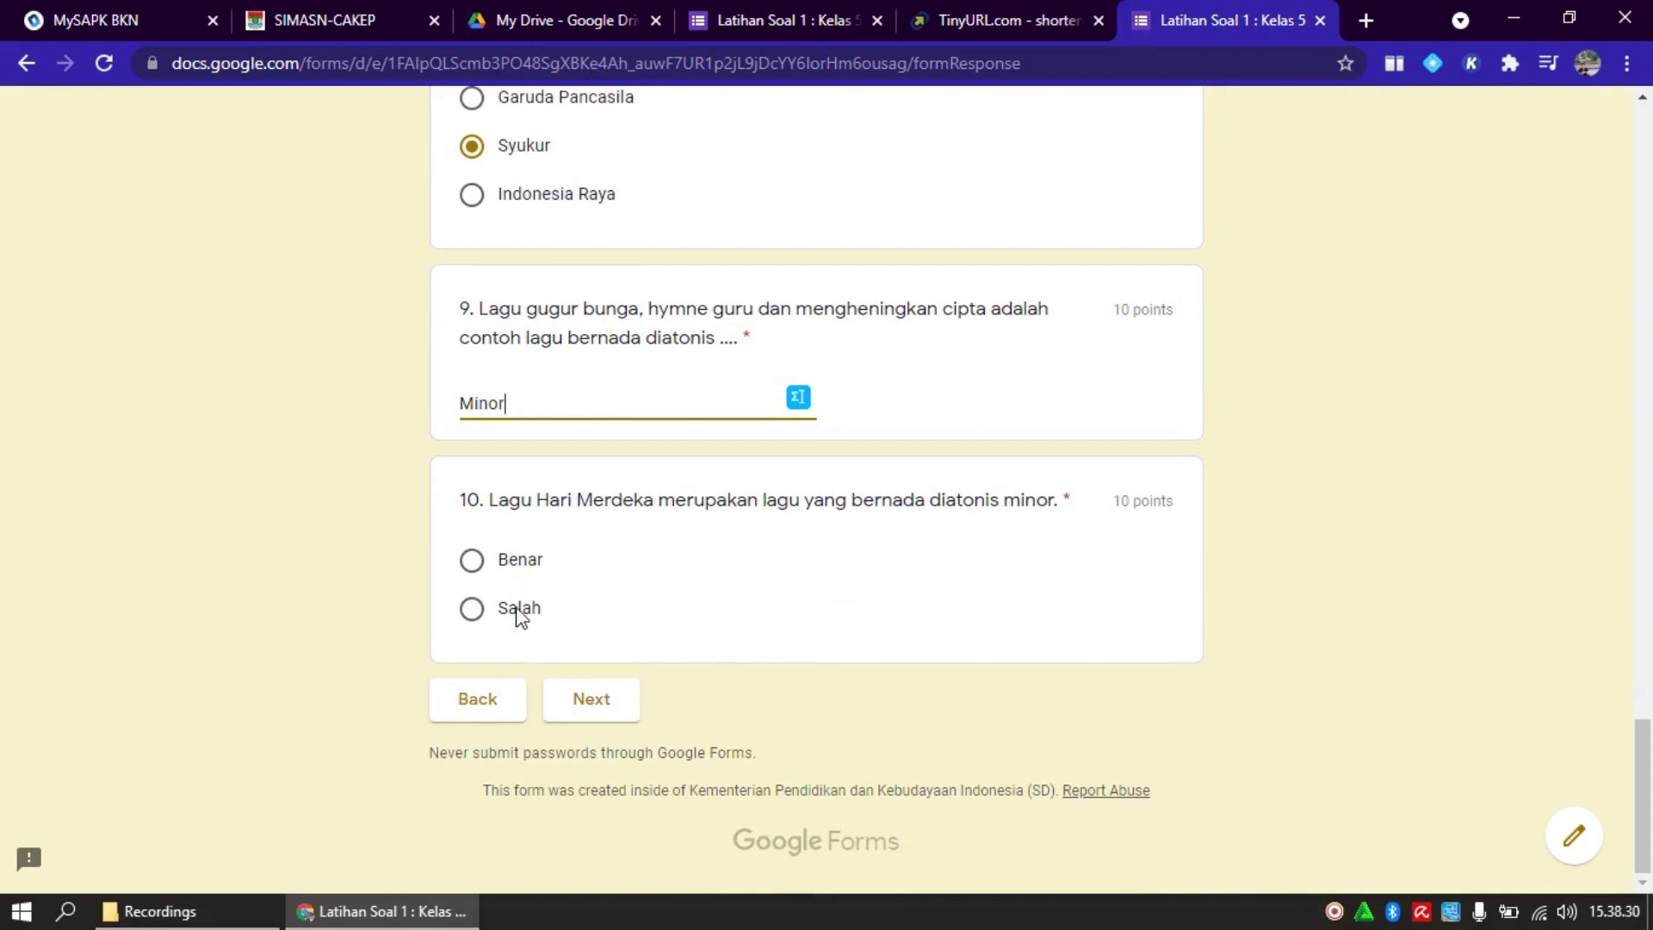
pyautogui.click(473, 617)
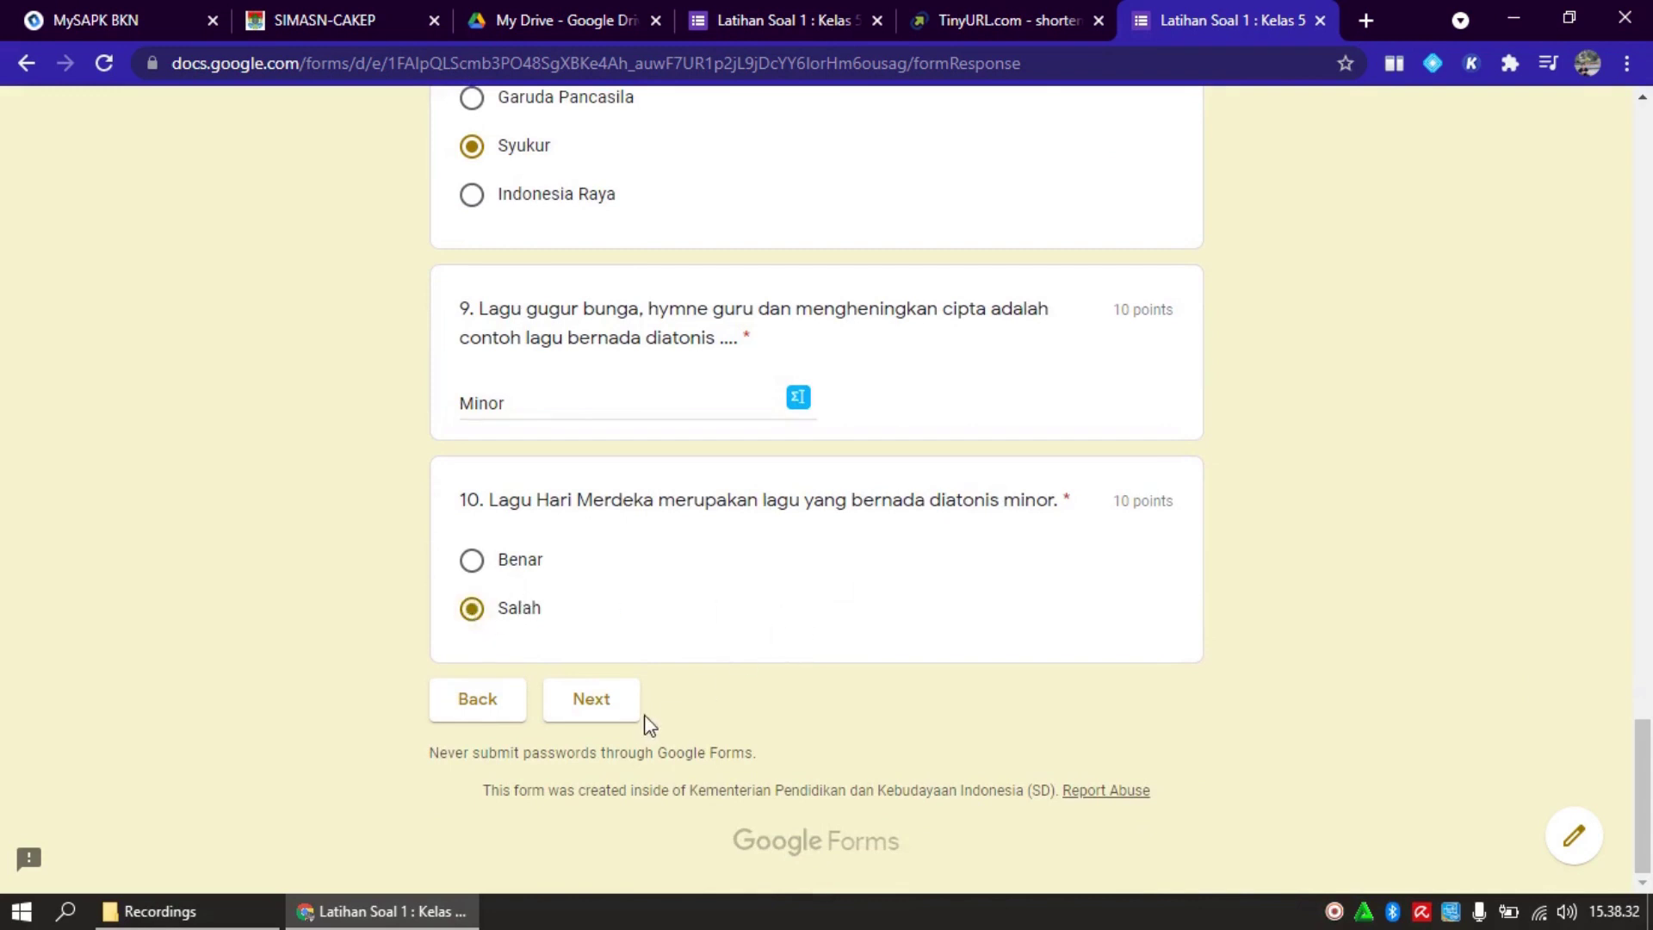
pyautogui.click(592, 699)
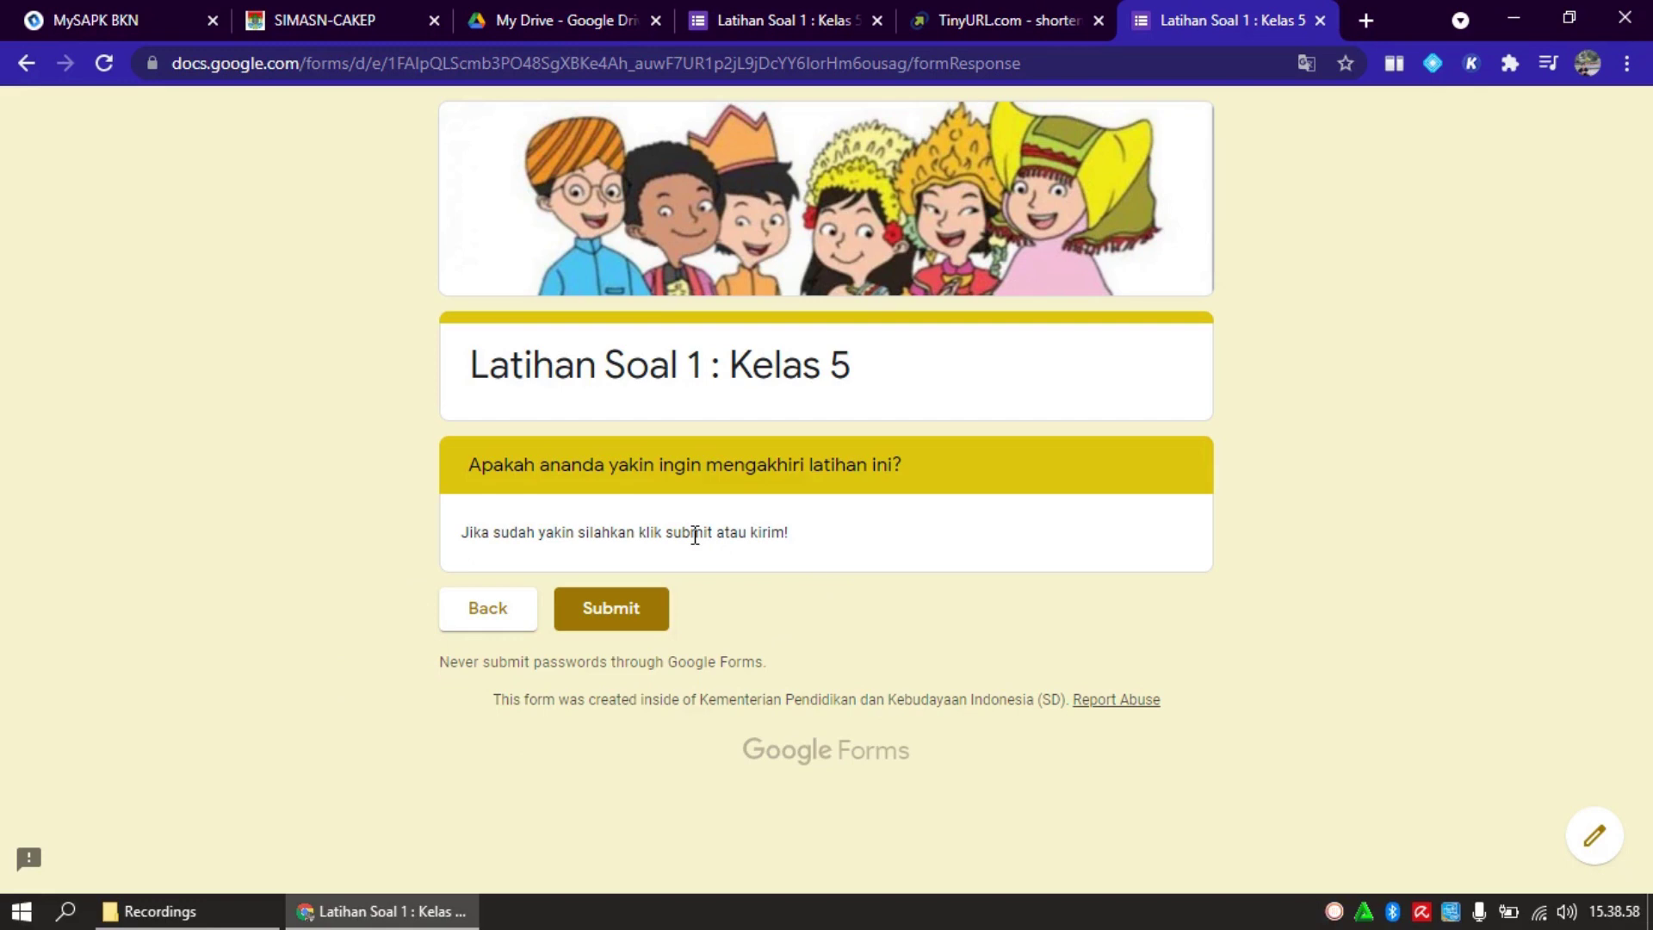
# Submit the quiz from the final confirmation page
pyautogui.click(650, 611)
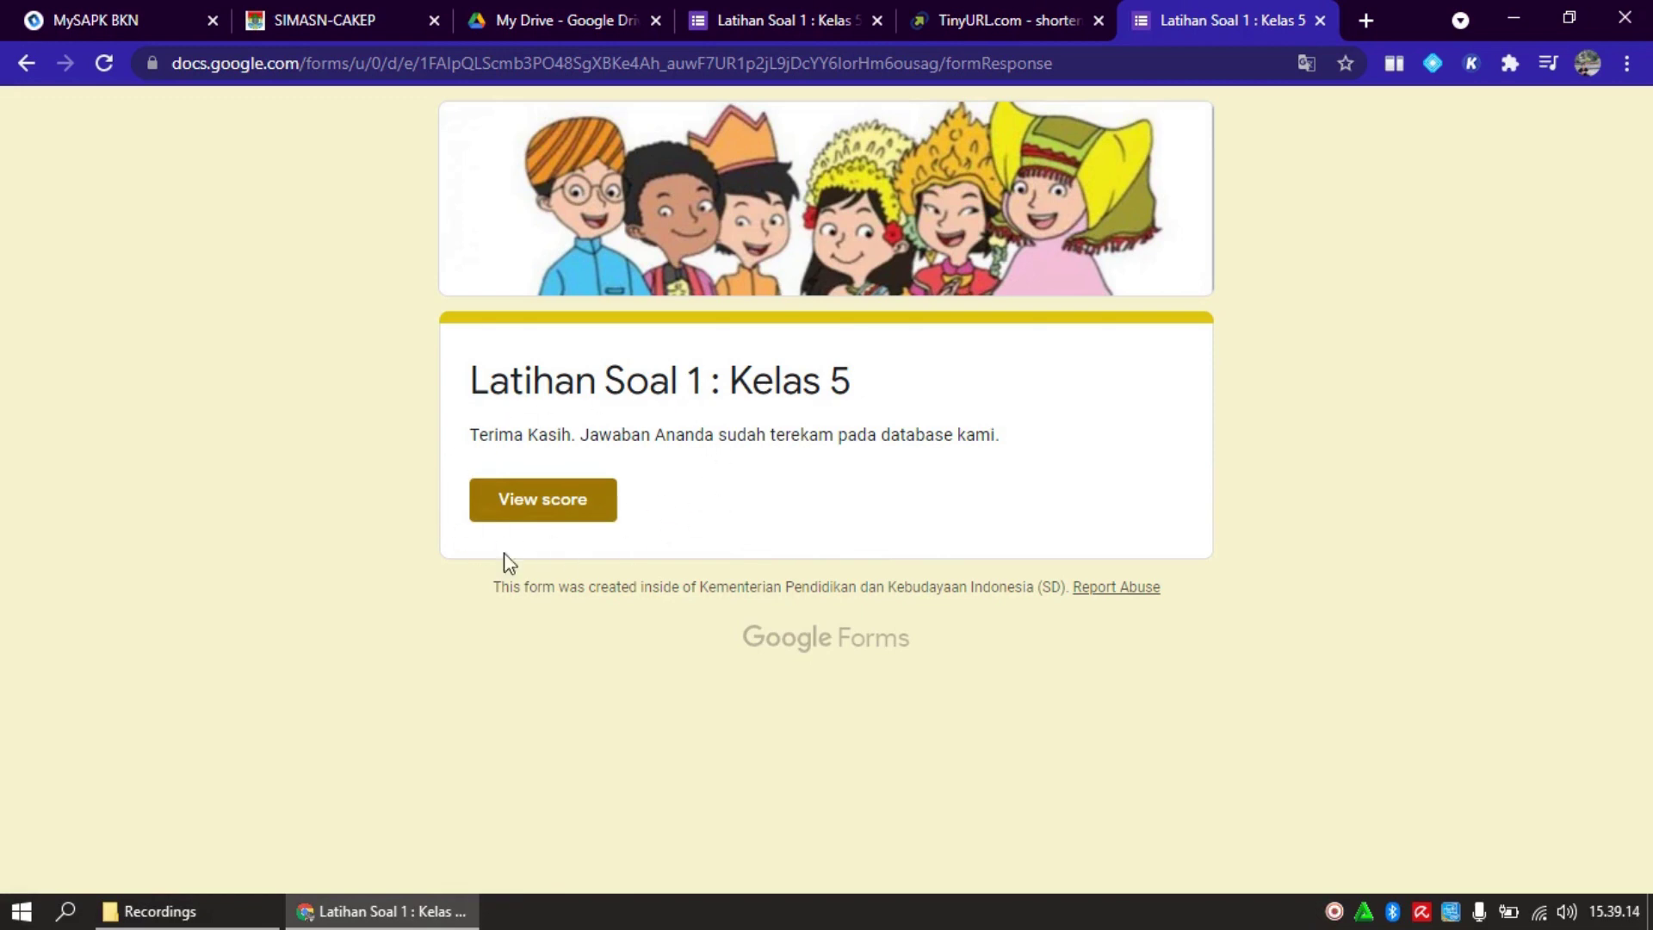
# View the 90/100 score and graded answers, then return to the form editor tab
pyautogui.click(531, 502)
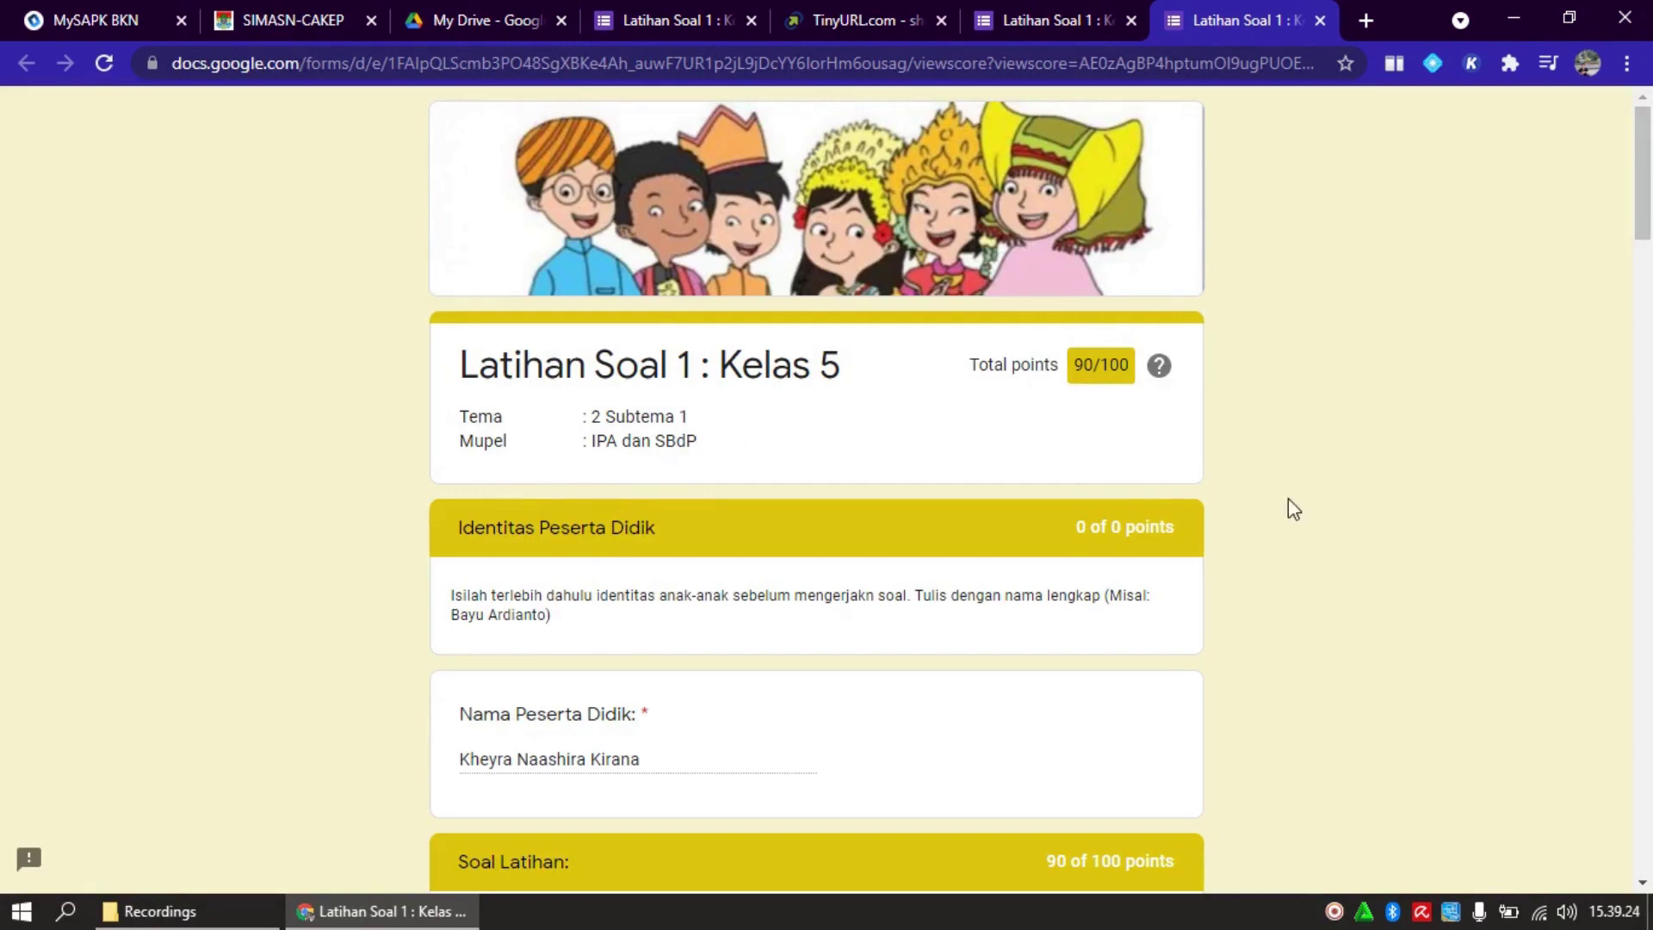
pyautogui.moveTo(1643, 238); pyautogui.dragTo(1644, 636)
pyautogui.moveTo(1644, 717); pyautogui.dragTo(1645, 869)
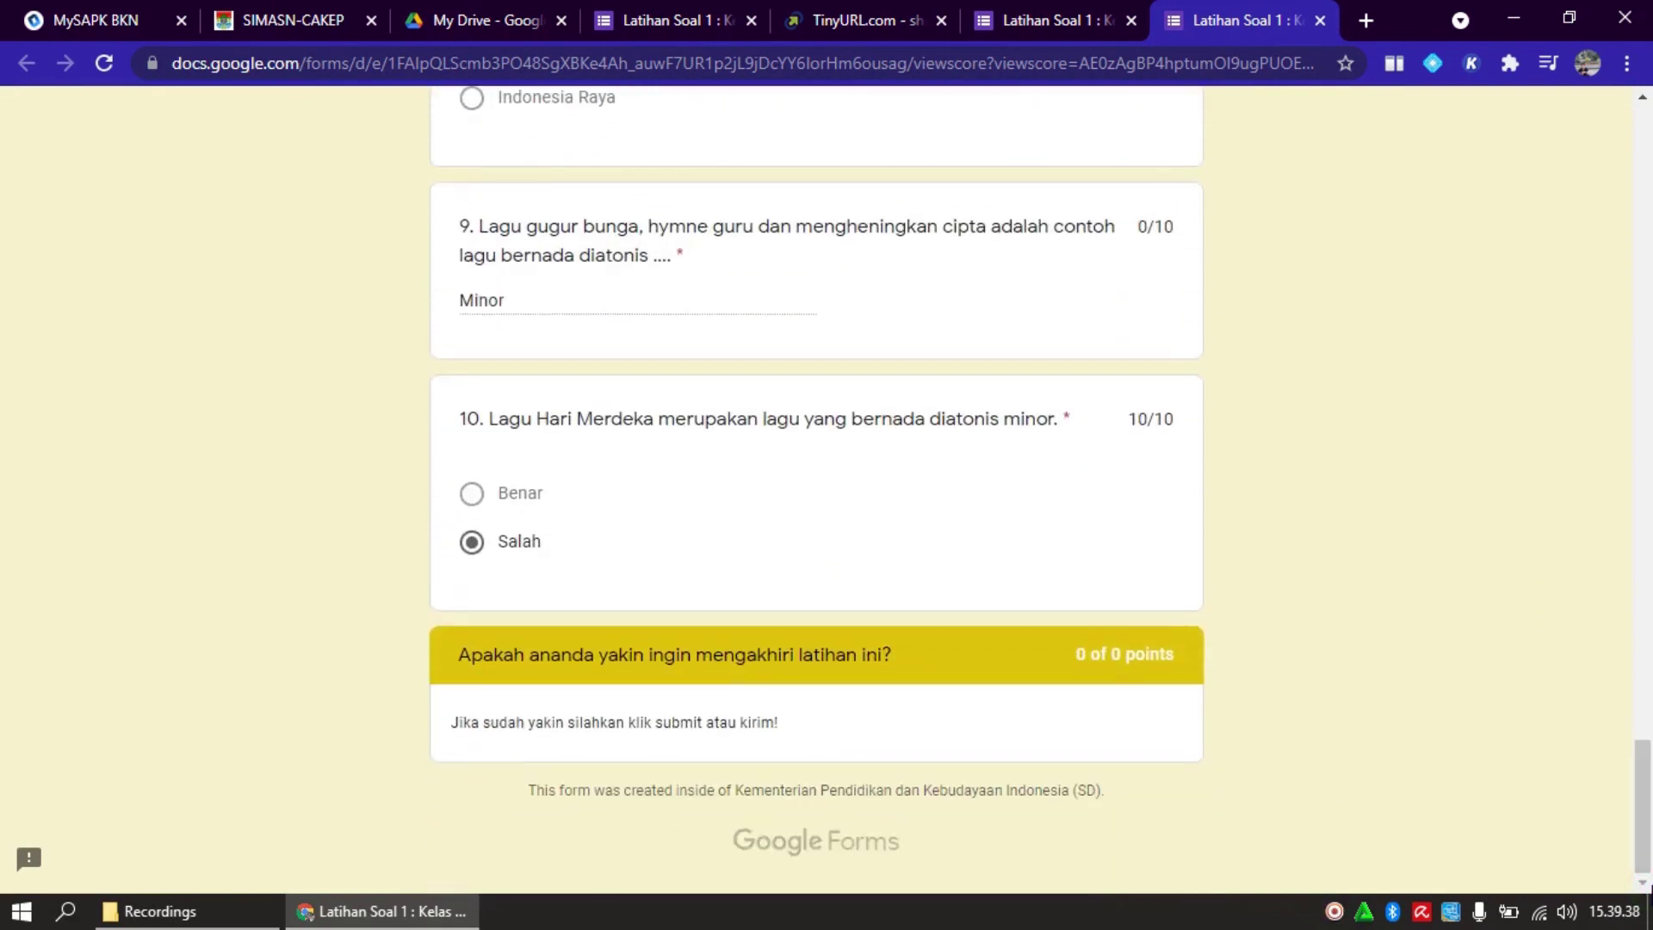
pyautogui.click(1631, 720)
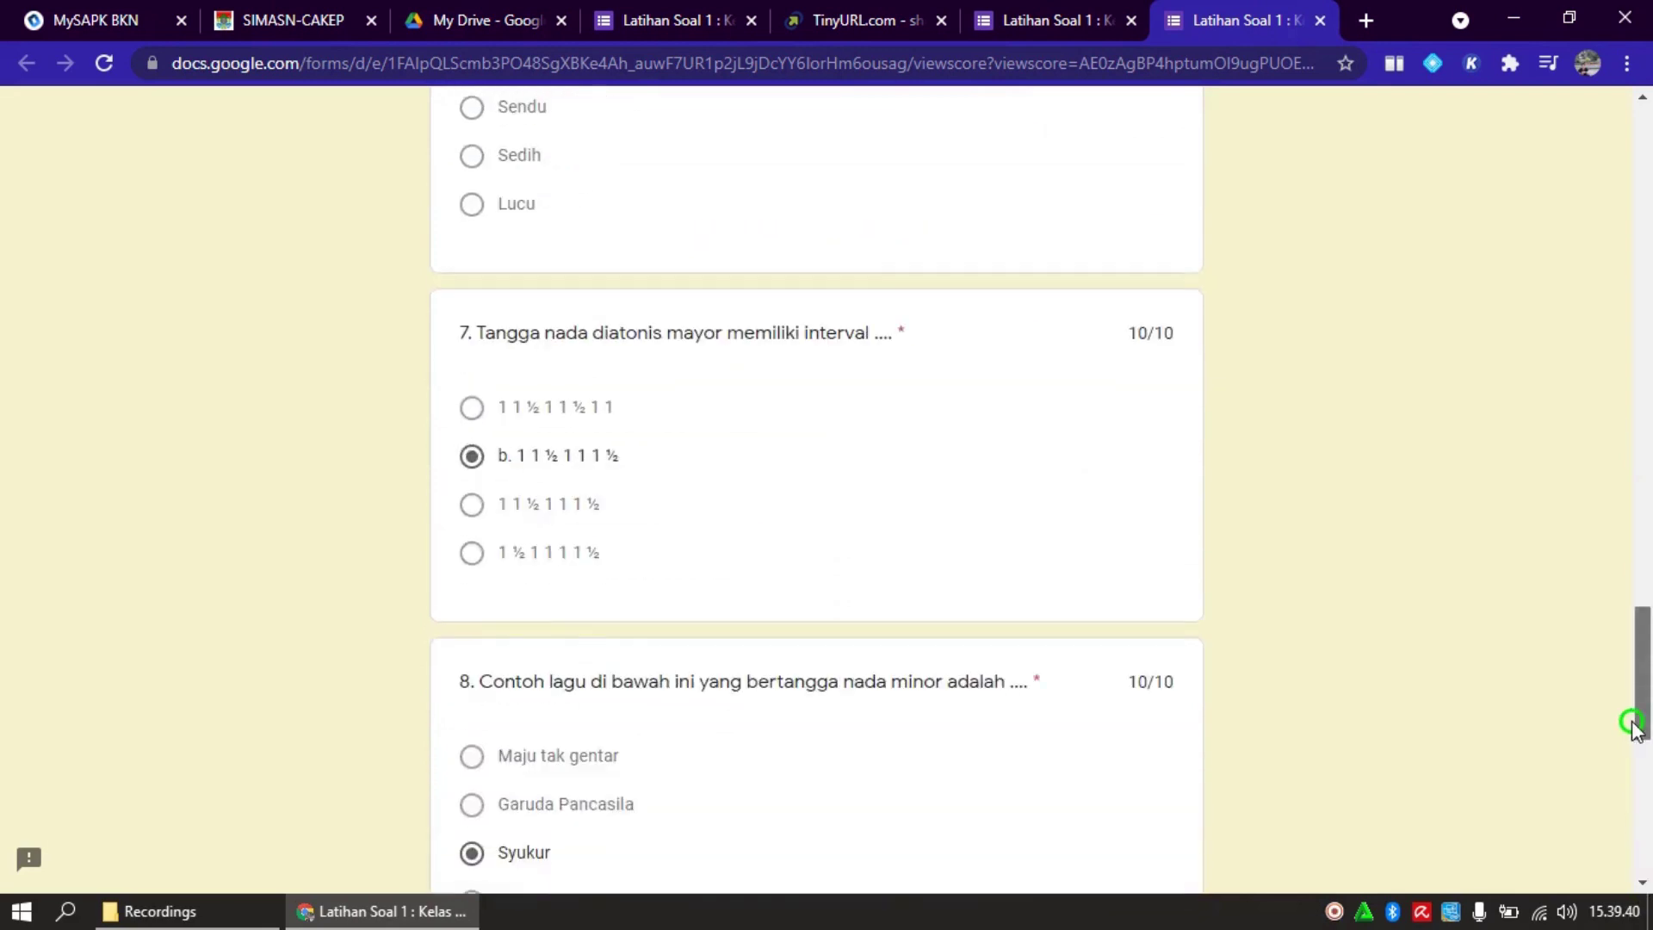
pyautogui.moveTo(1630, 720); pyautogui.dragTo(1613, 203)
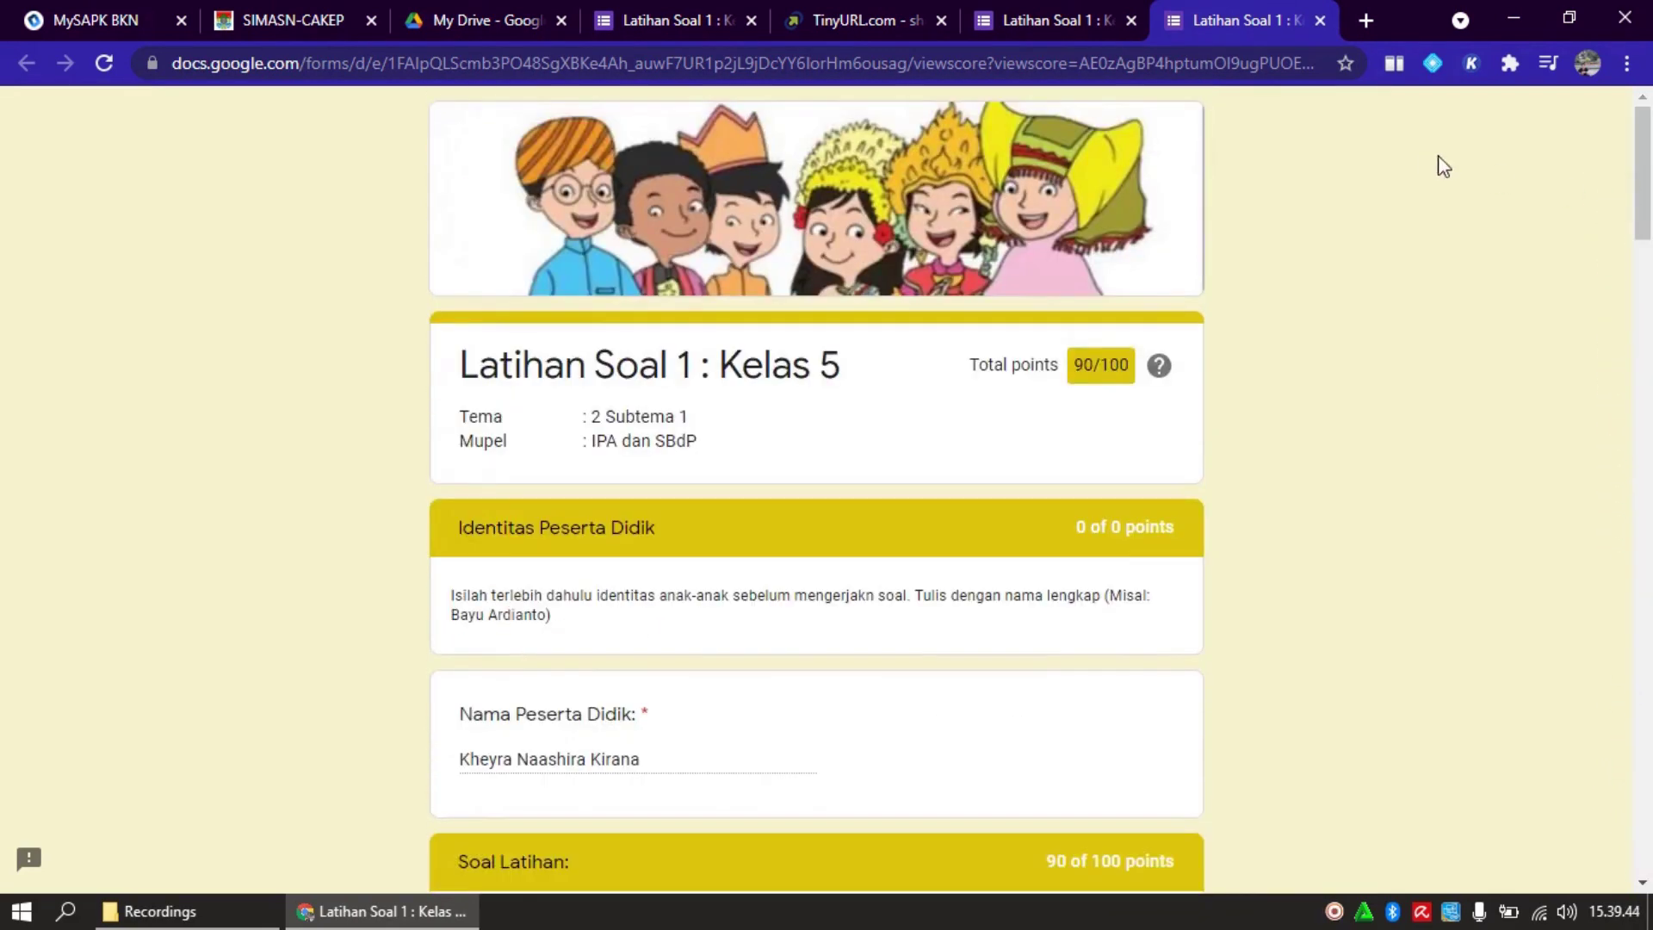
pyautogui.click(632, 14)
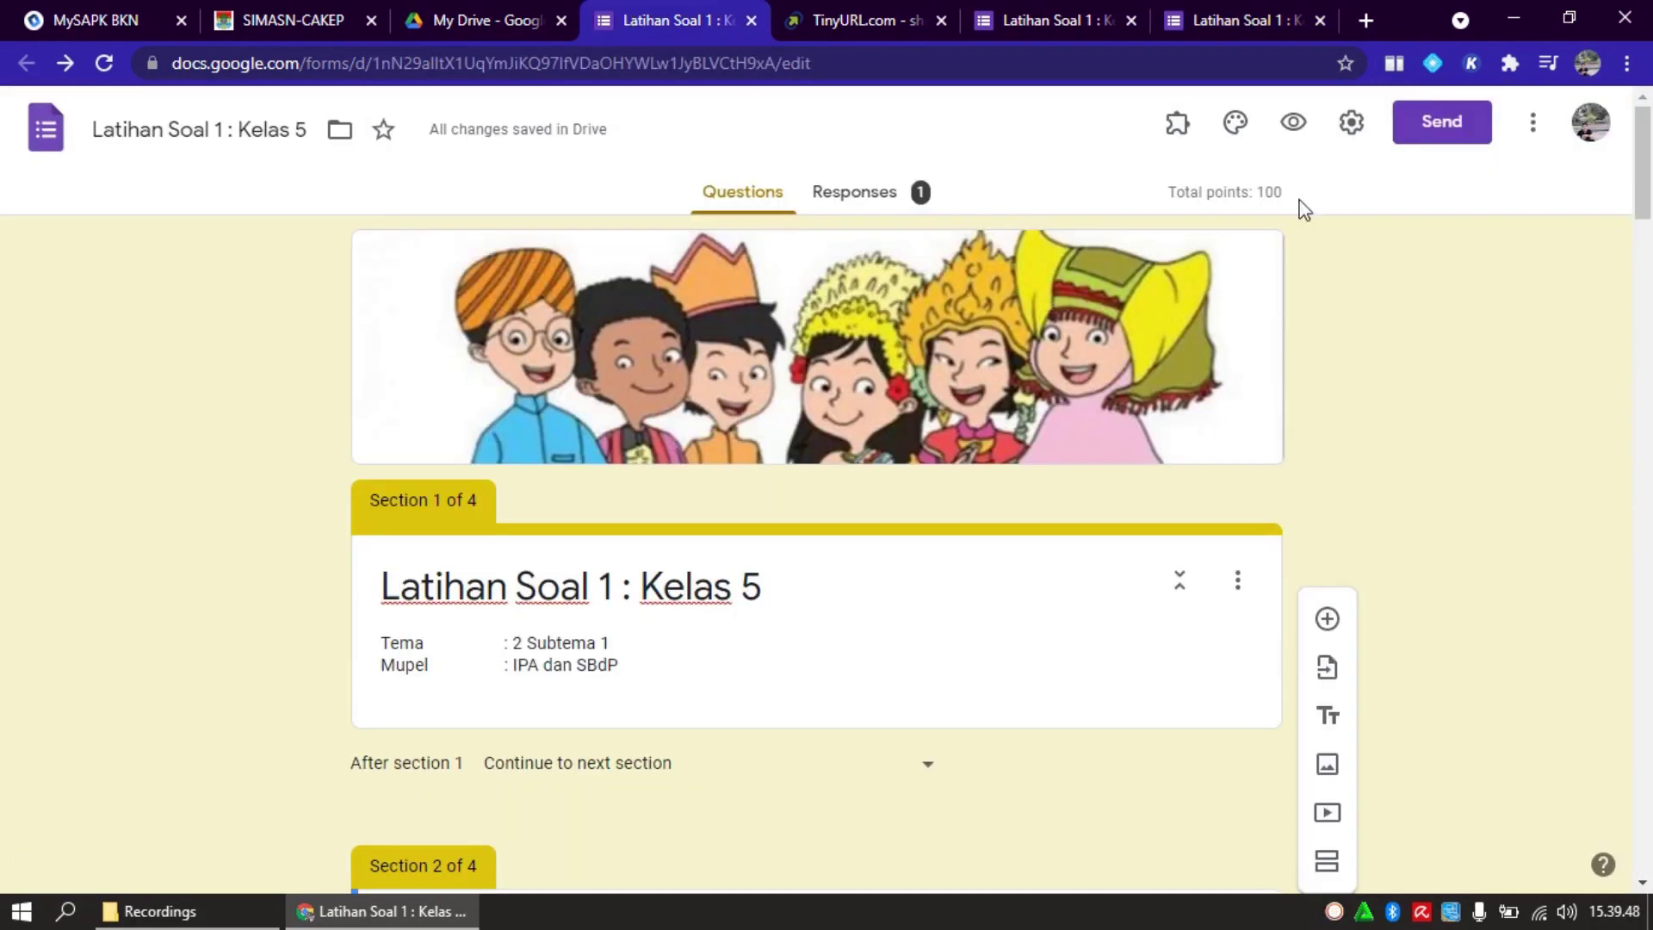
# Tick Missed questions and Correct answers in the Quizzes settings and save
pyautogui.click(1354, 129)
pyautogui.click(1038, 250)
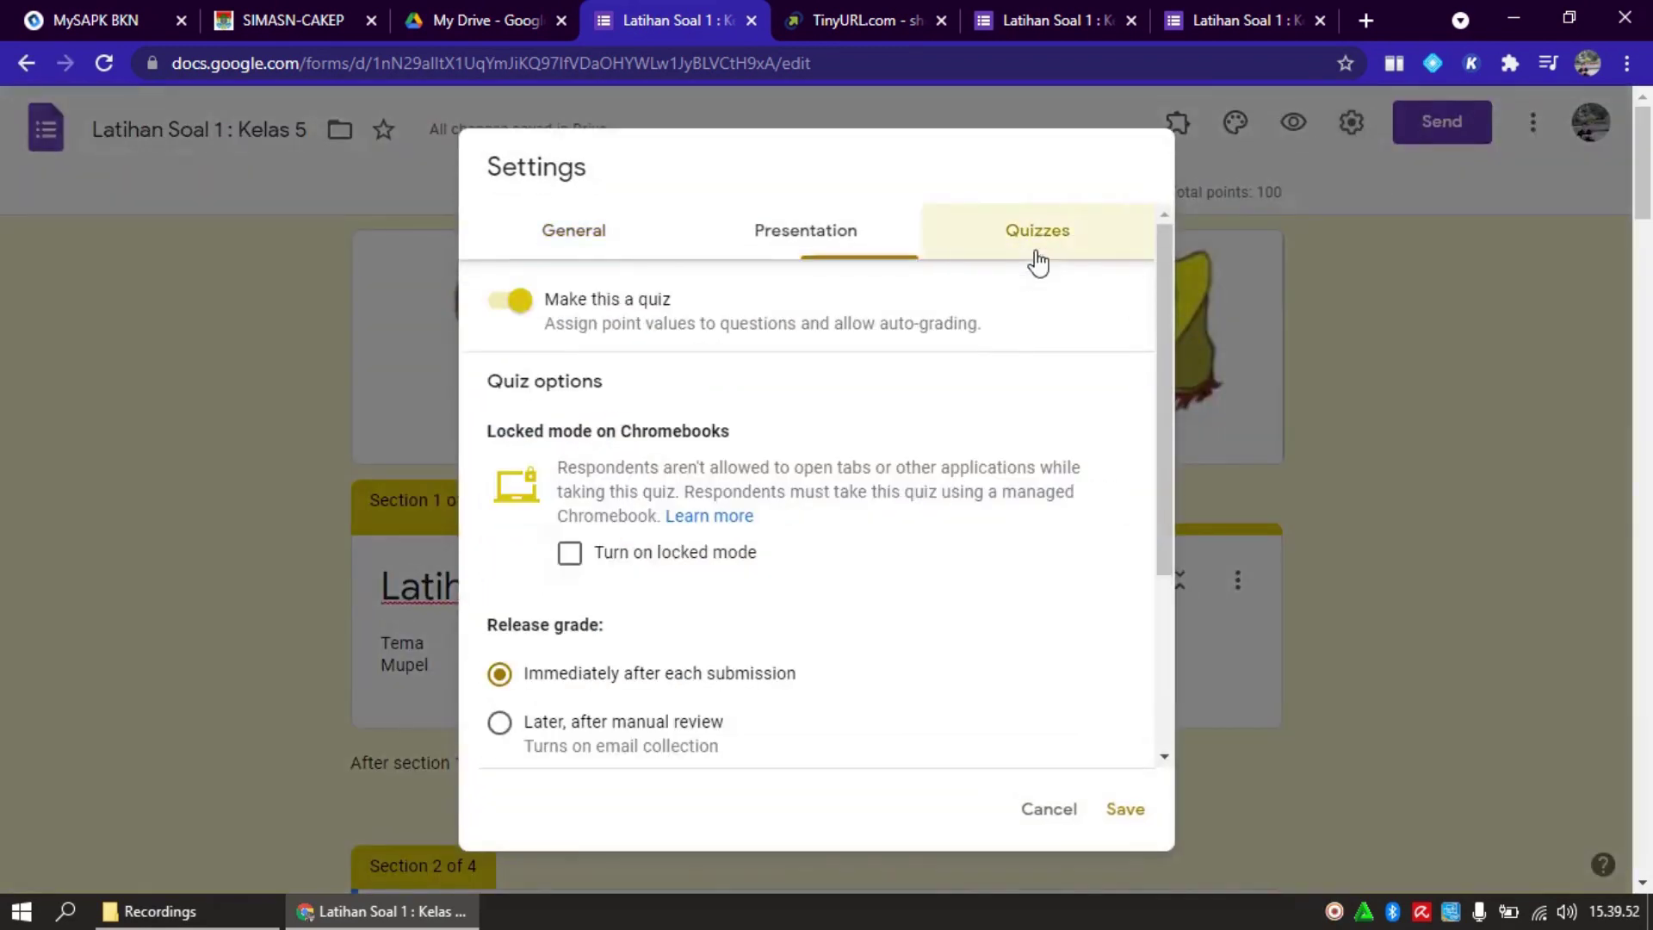
pyautogui.moveTo(1162, 349); pyautogui.dragTo(1173, 554)
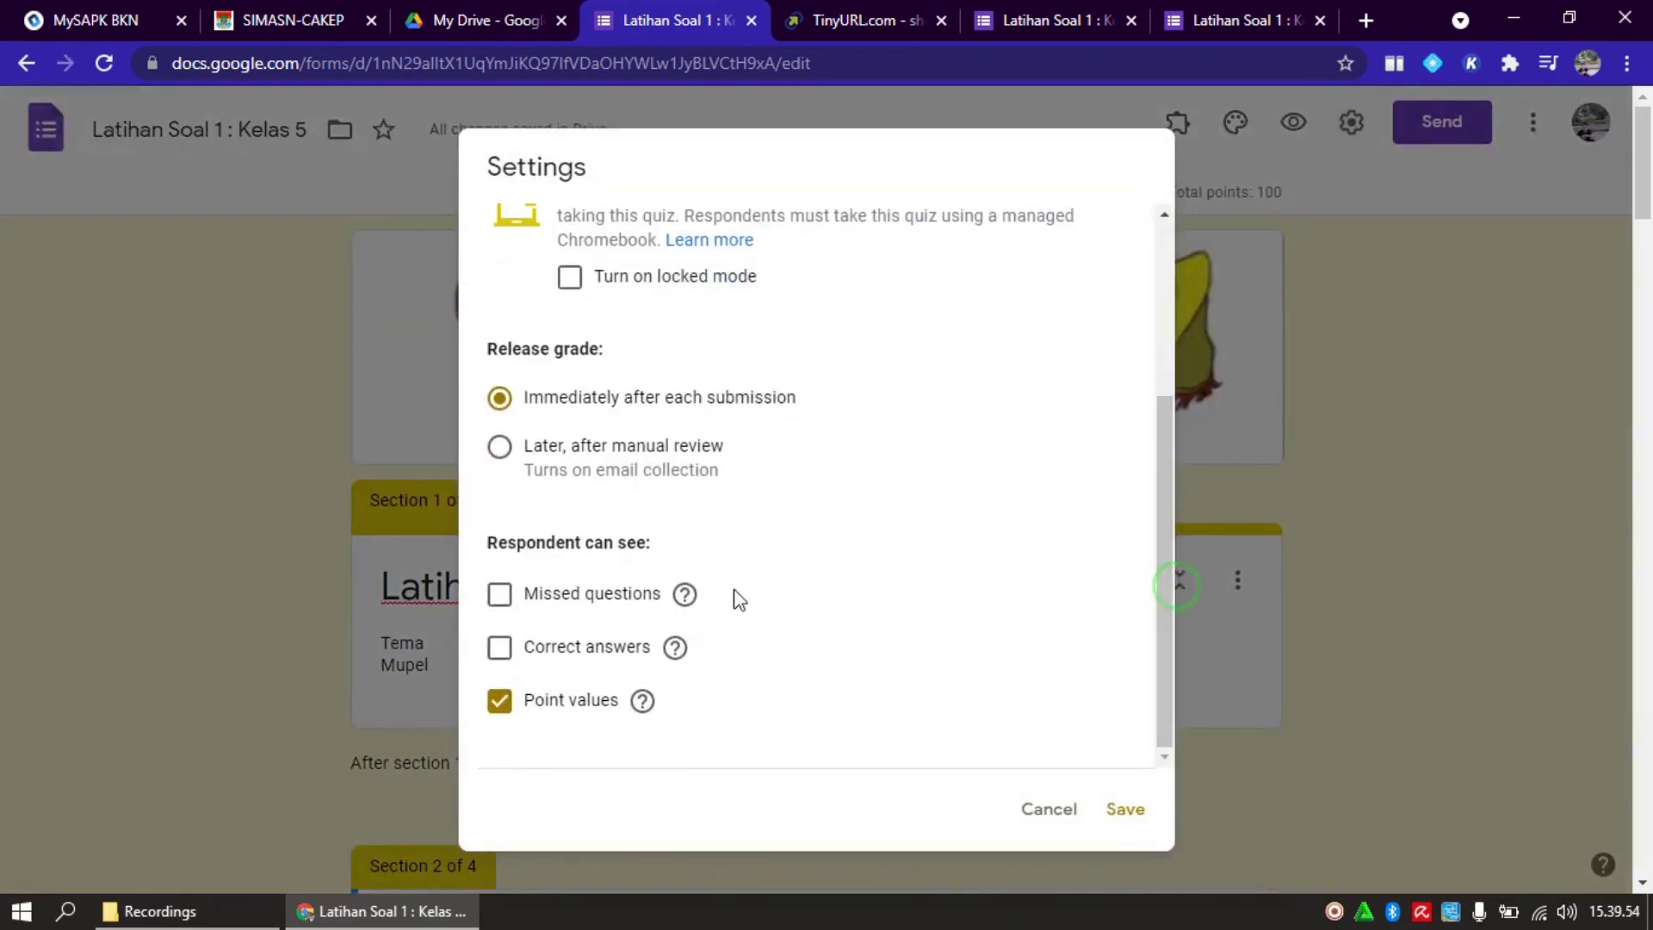
pyautogui.click(499, 596)
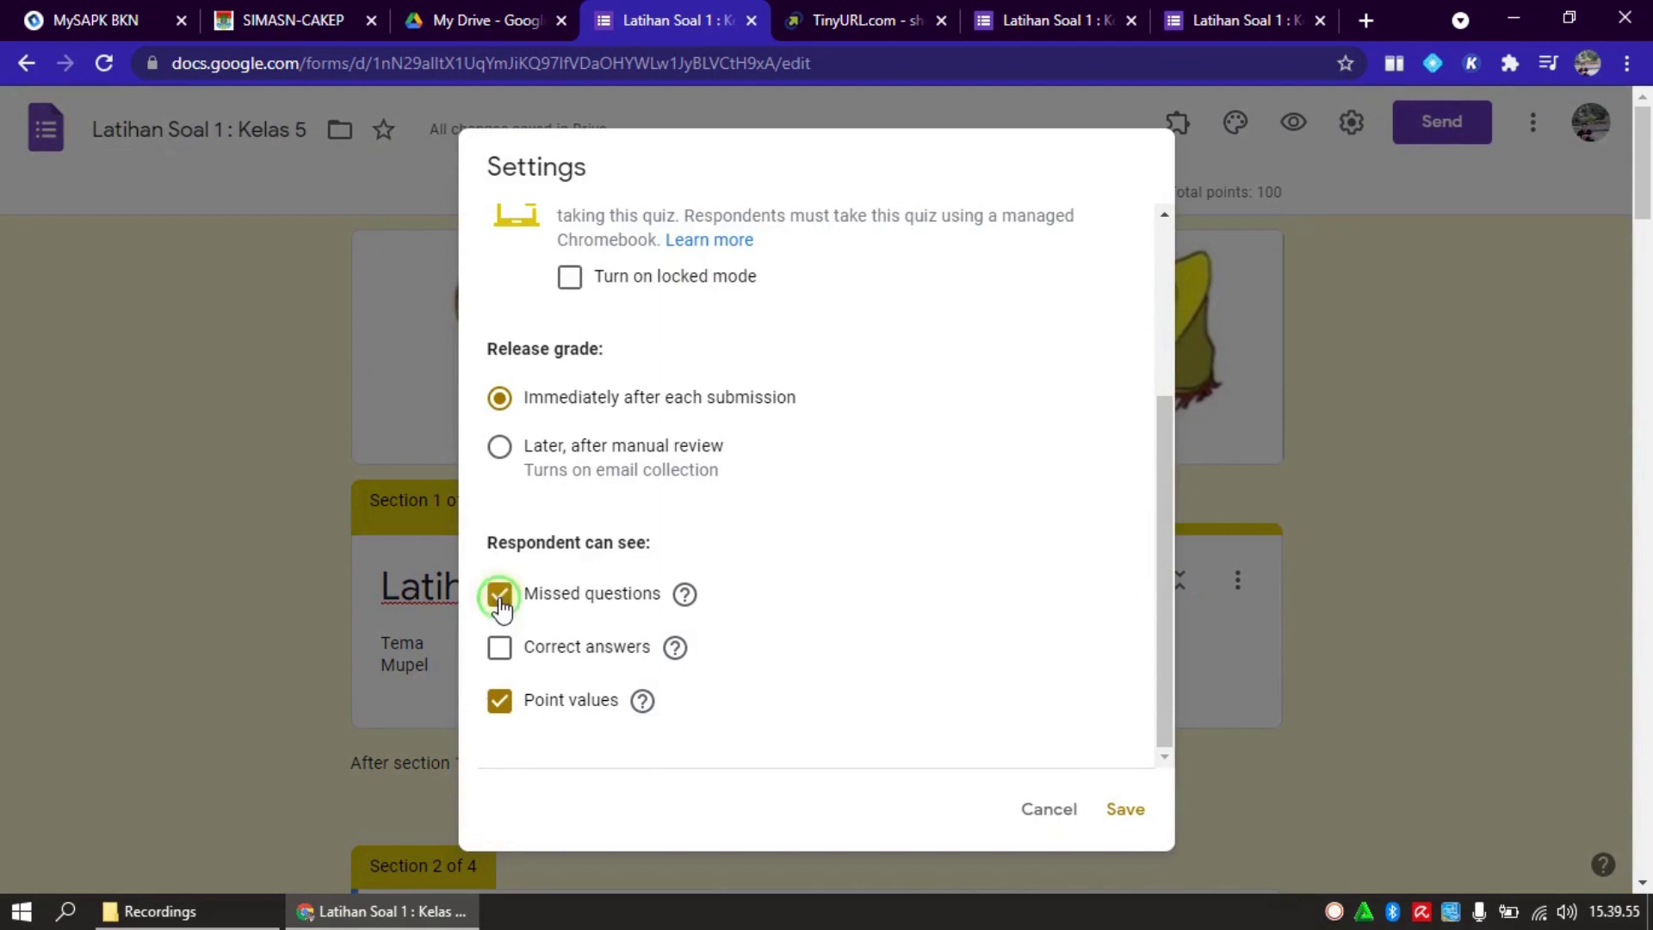
pyautogui.click(501, 648)
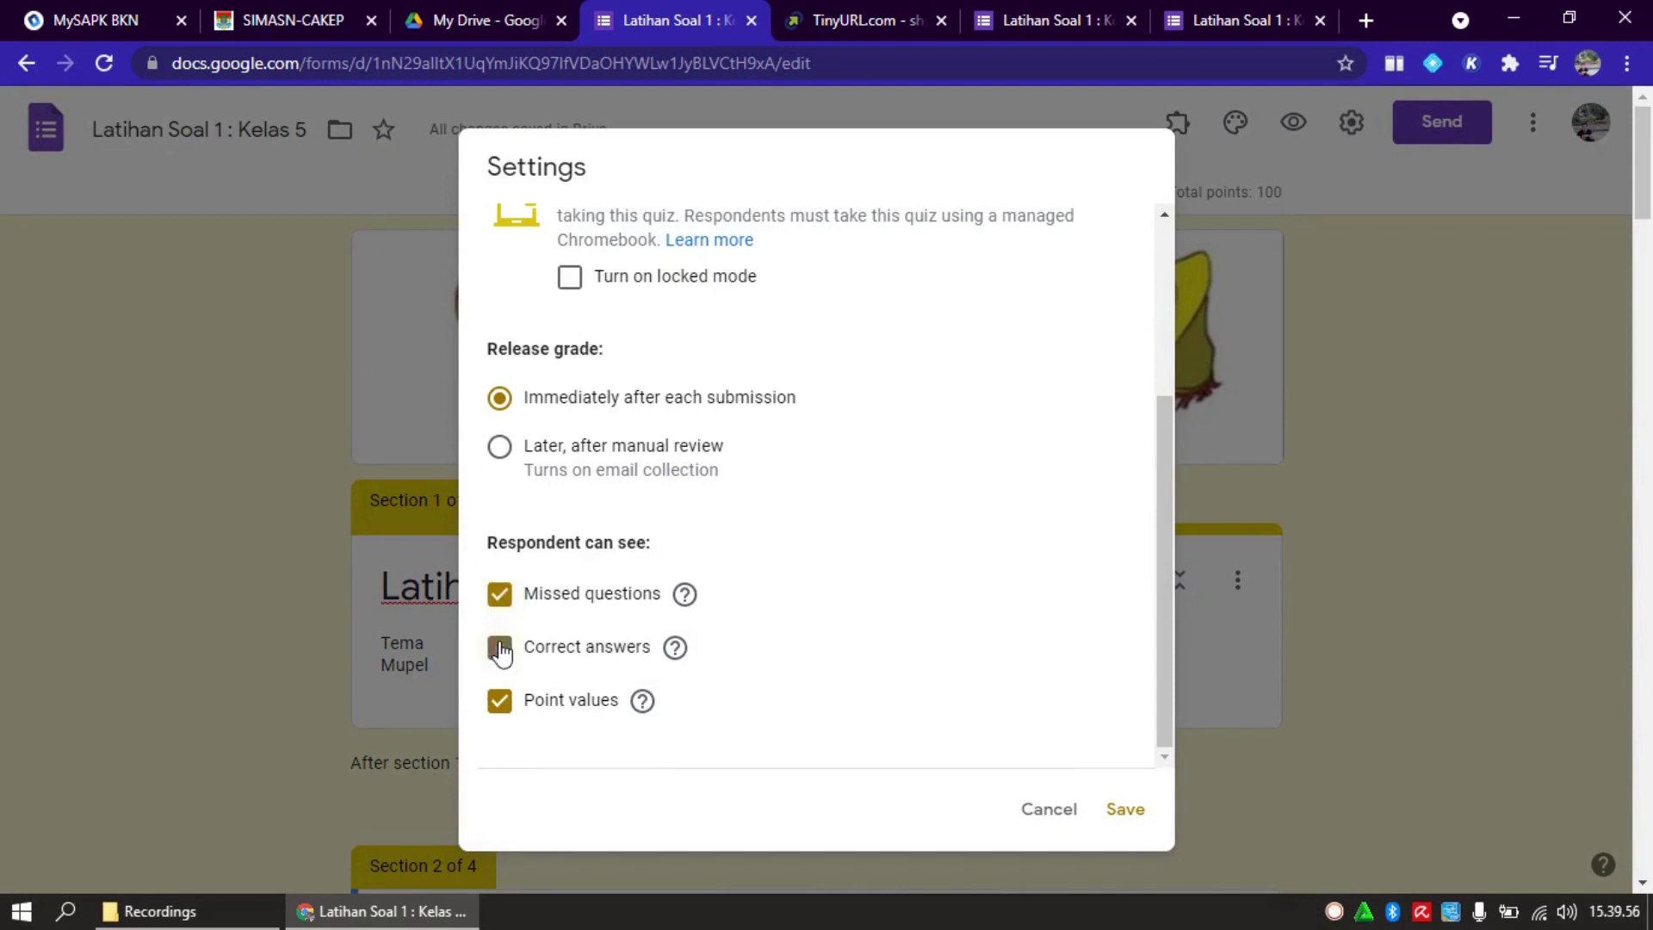
pyautogui.click(1122, 811)
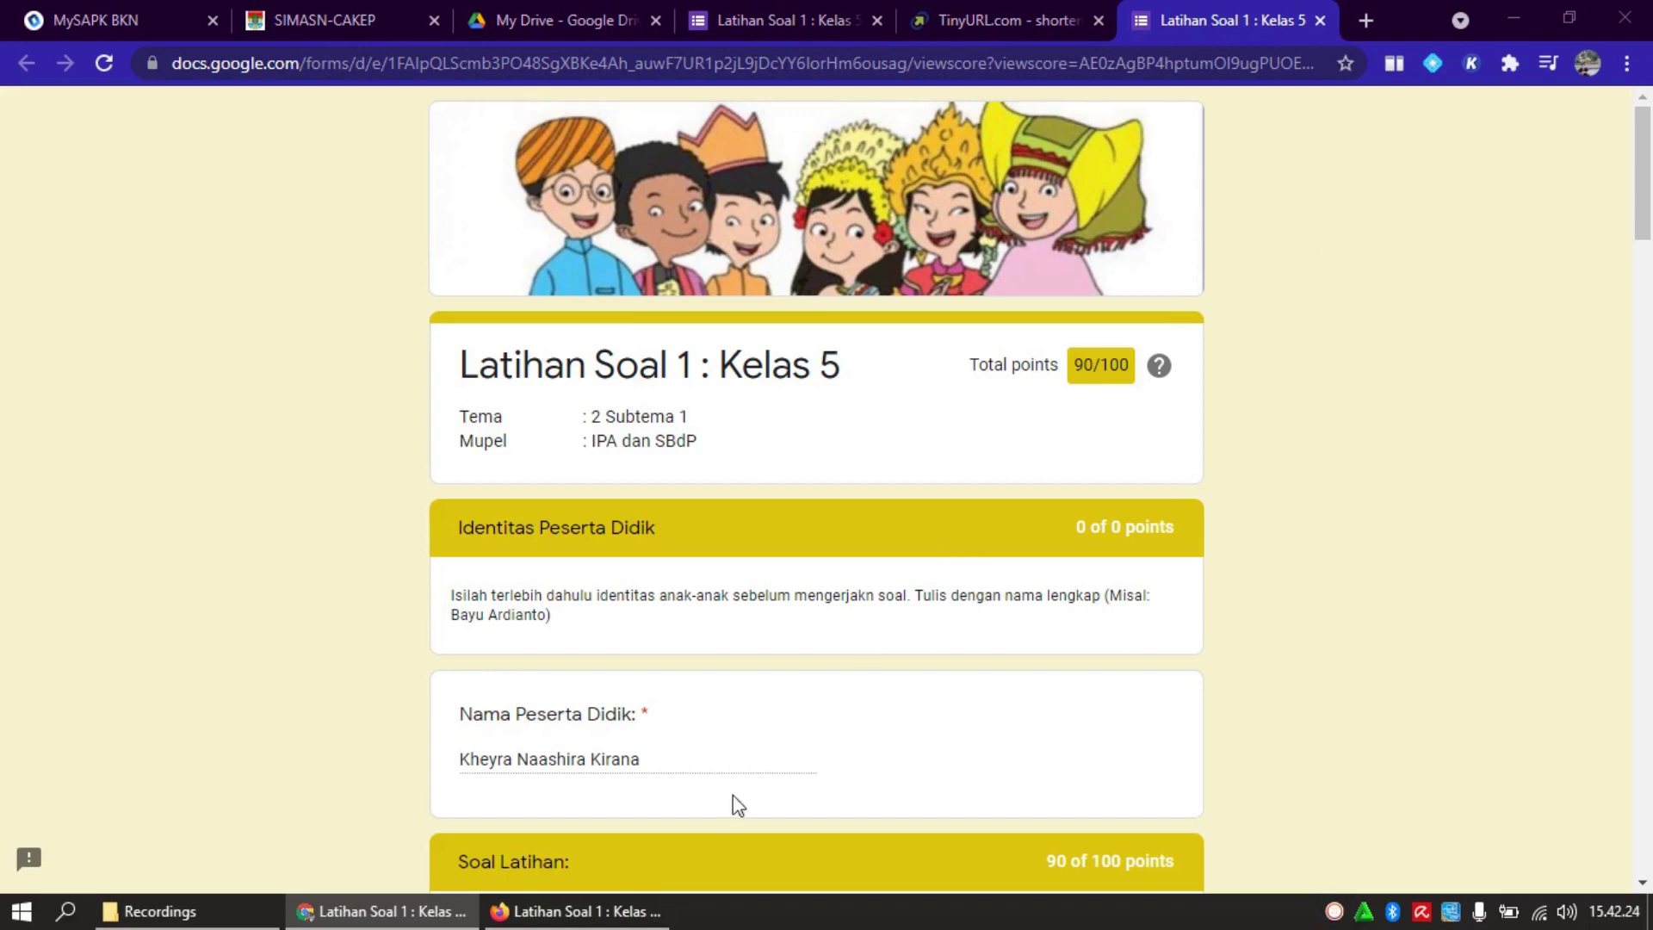
# In Firefox, enter the student's name in Nama Peserta Didik and continue to the Soal Latihan questions
pyautogui.click(618, 921)
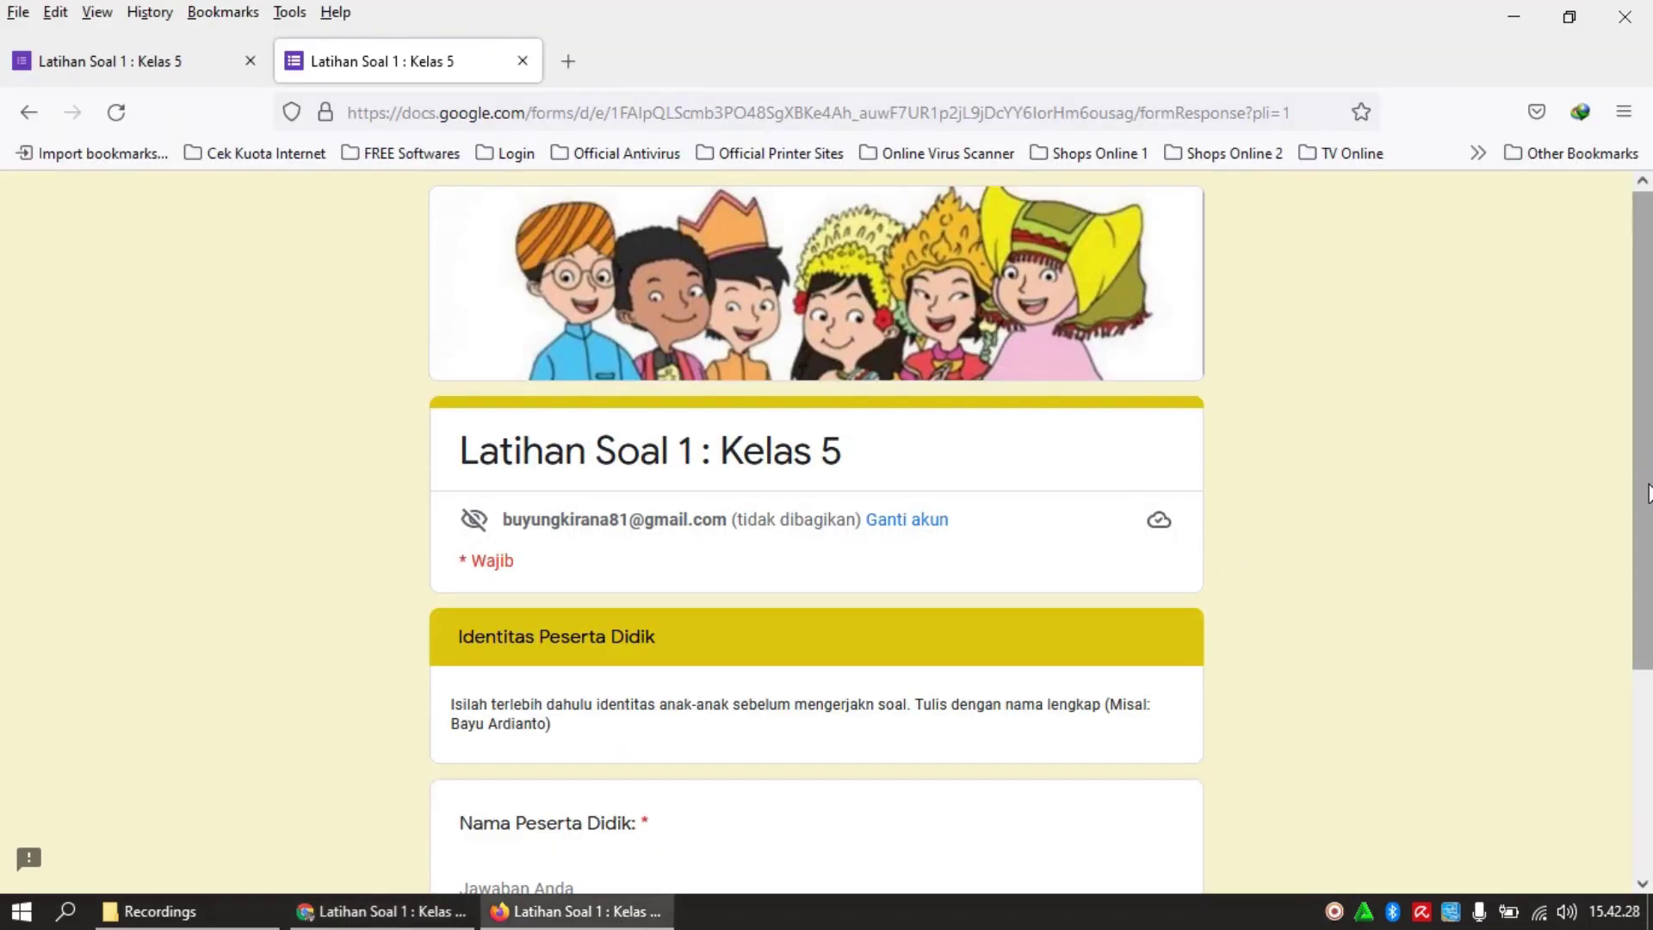
pyautogui.moveTo(1647, 493); pyautogui.dragTo(1638, 627)
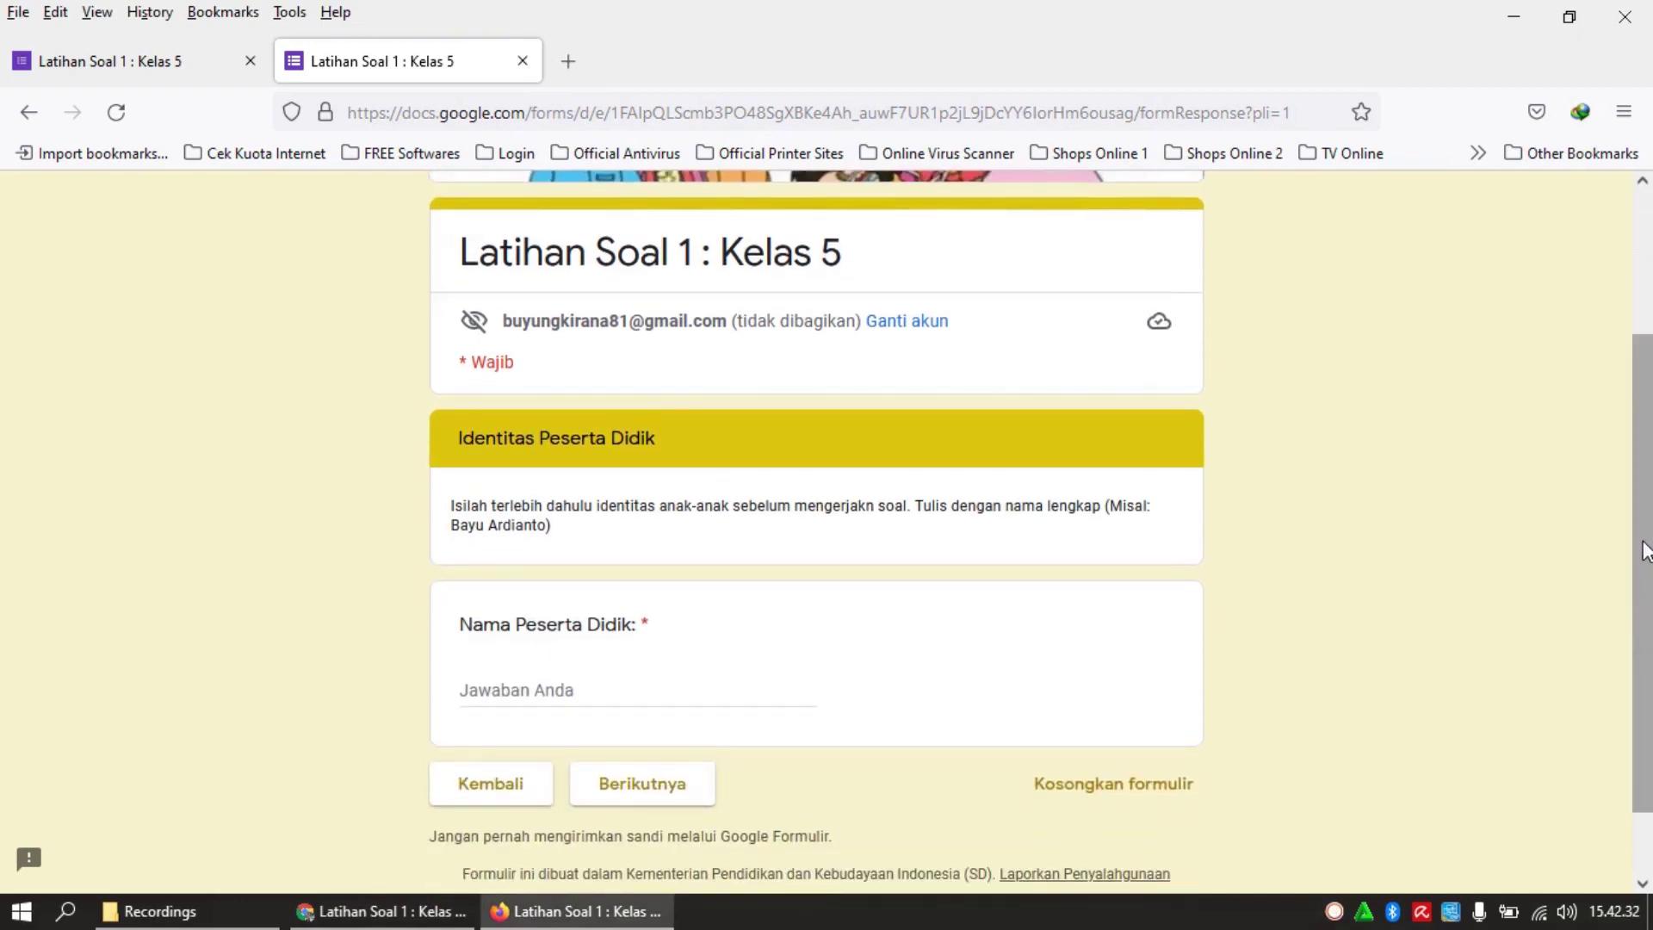
pyautogui.moveTo(1646, 552); pyautogui.dragTo(1646, 603)
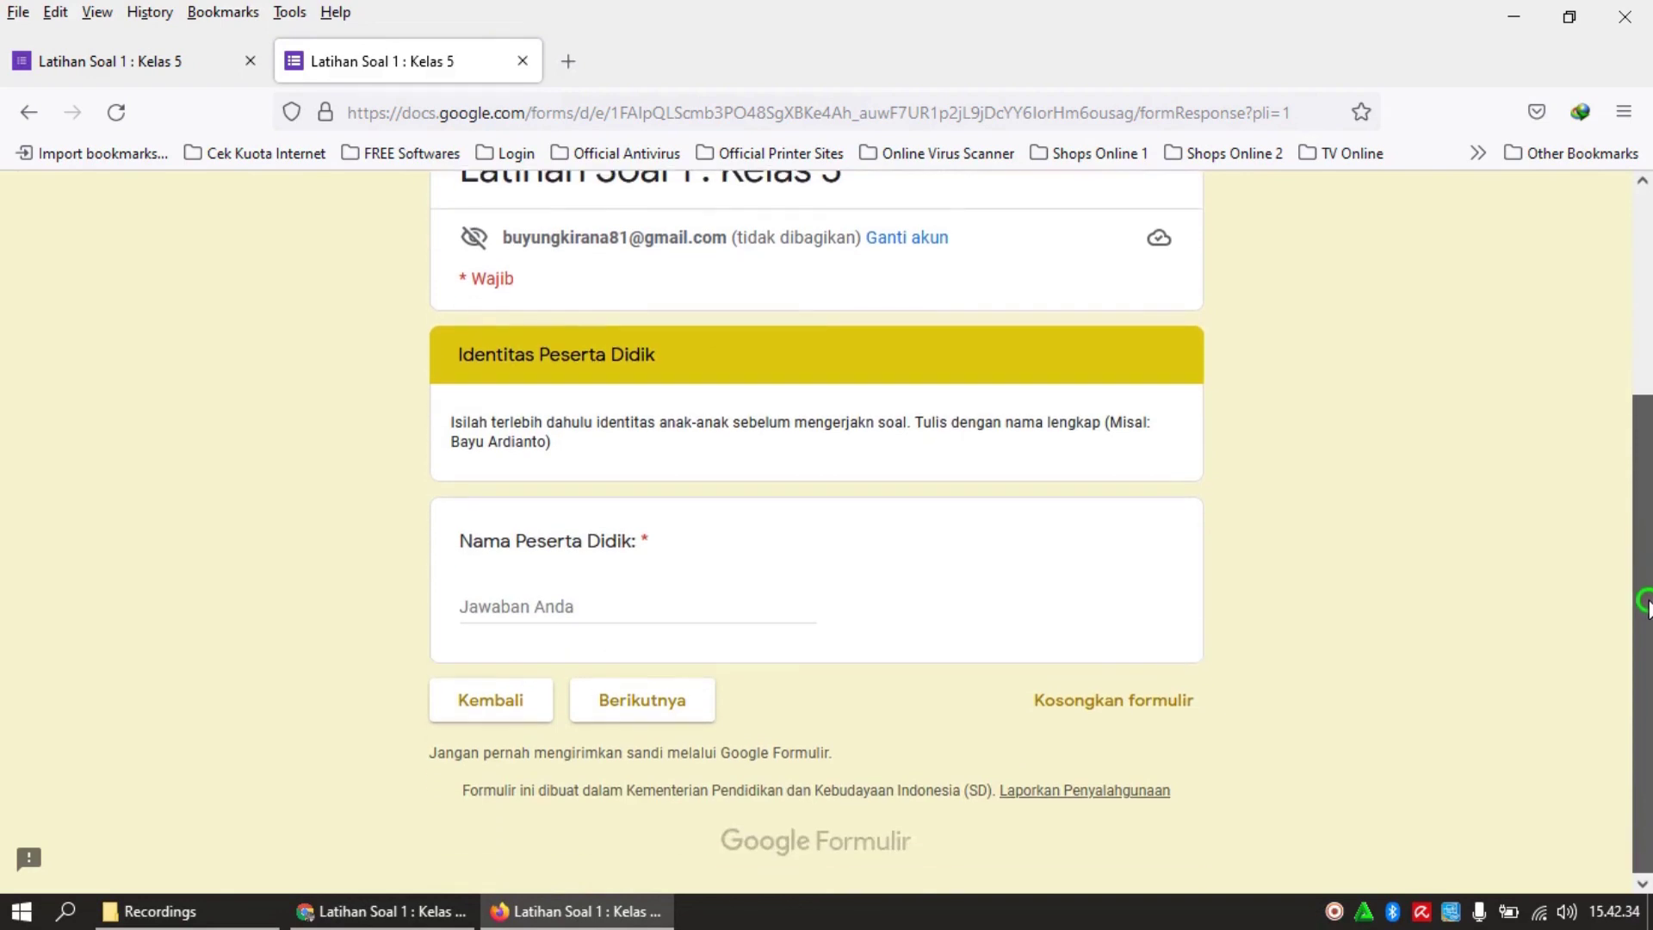
pyautogui.click(677, 614)
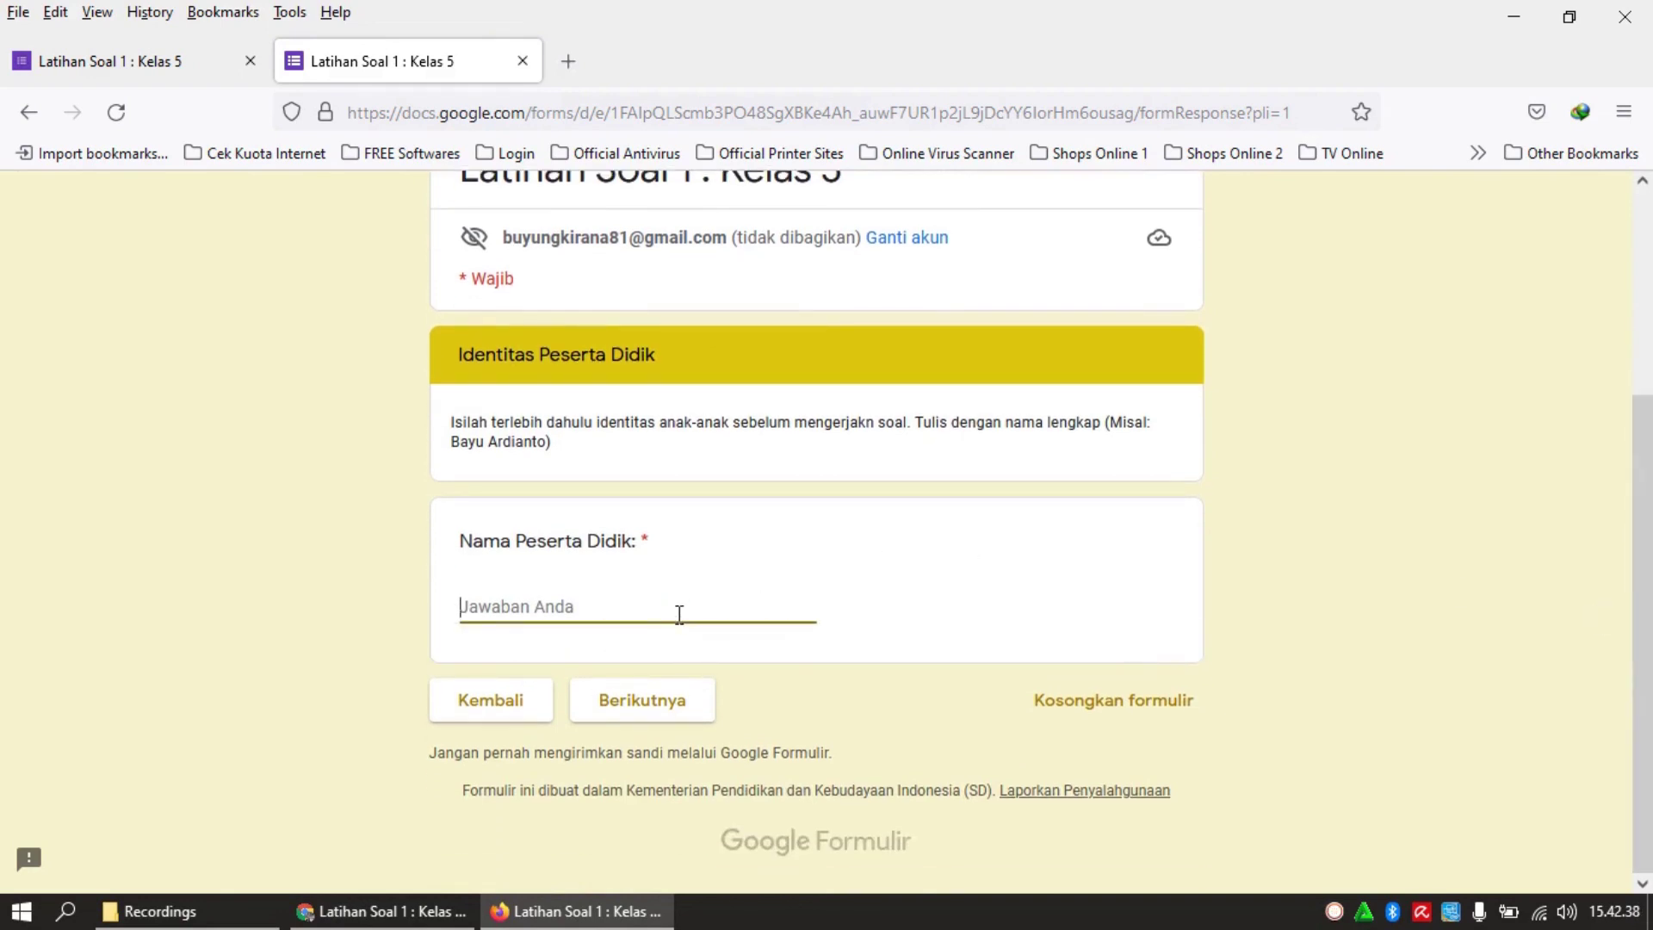
pyautogui.write('Syakira')
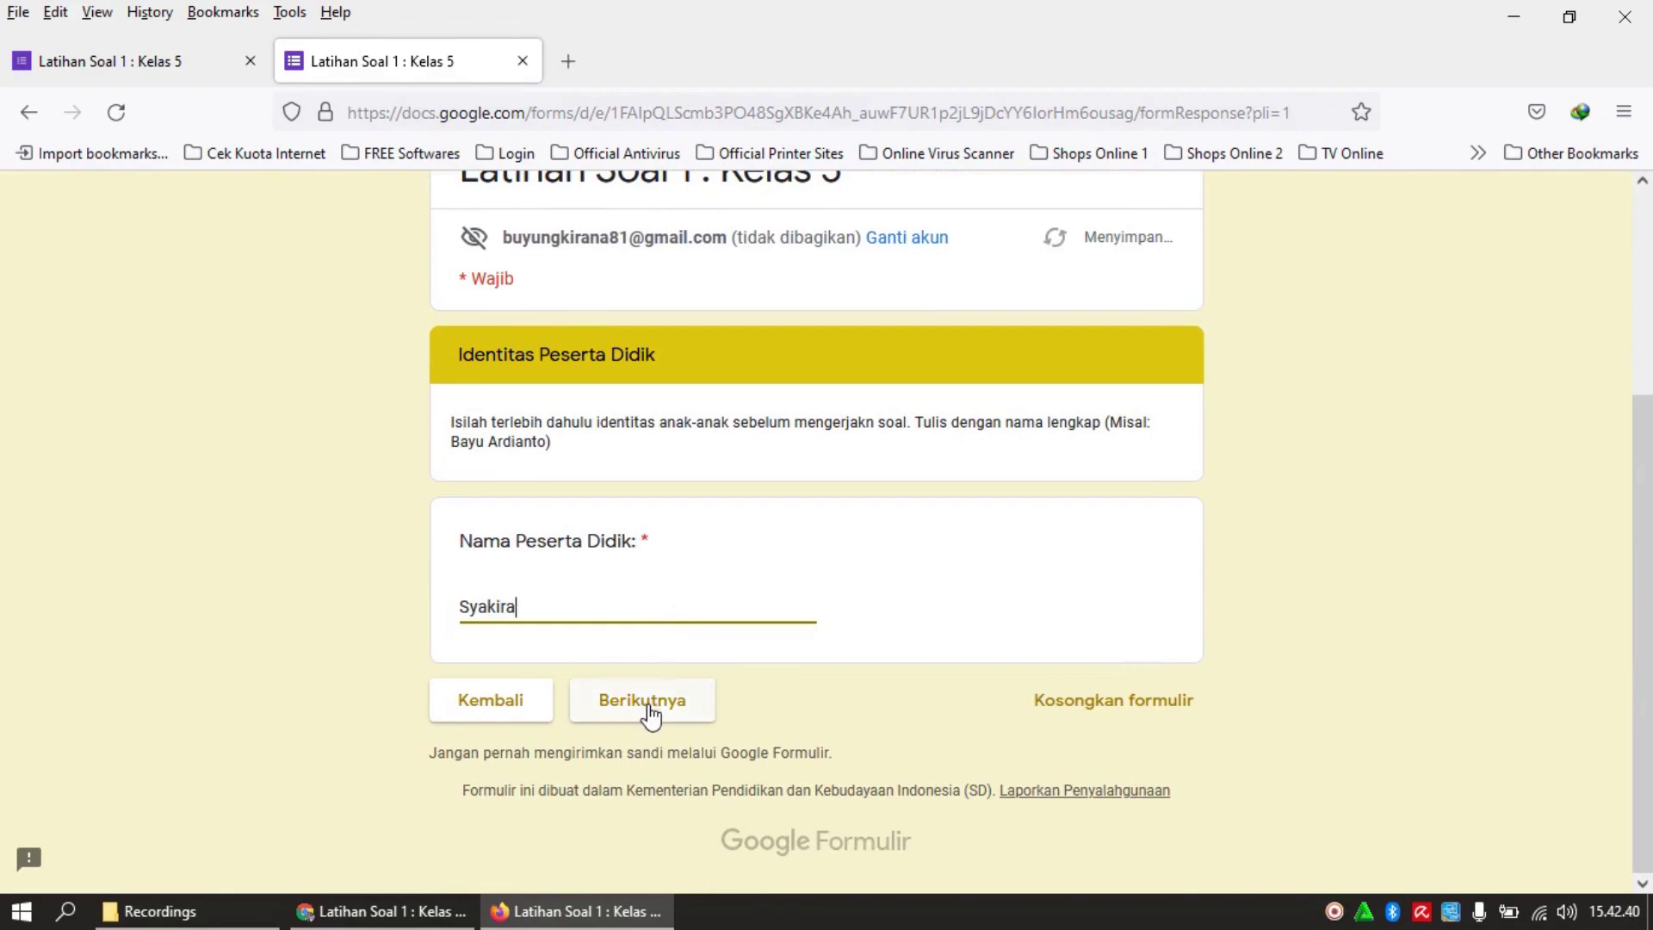
pyautogui.click(648, 708)
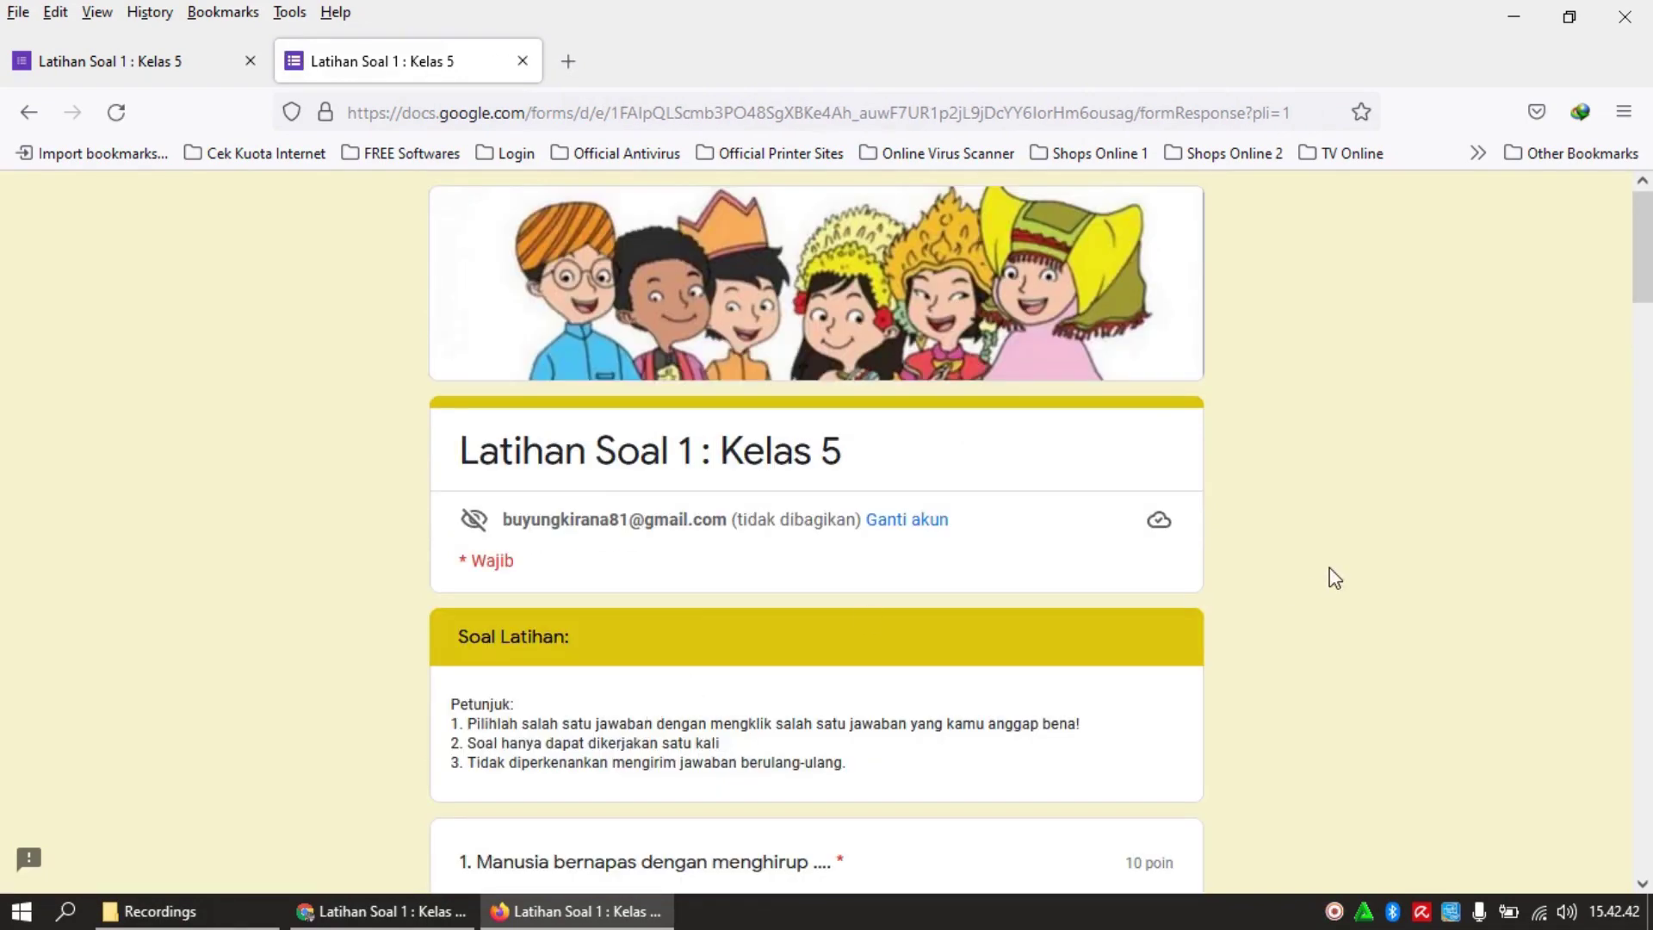
# Answer questions 1–4 with Oksigen, Hidung, Insang and Salah
pyautogui.moveTo(1645, 273); pyautogui.dragTo(1645, 356)
pyautogui.click(535, 443)
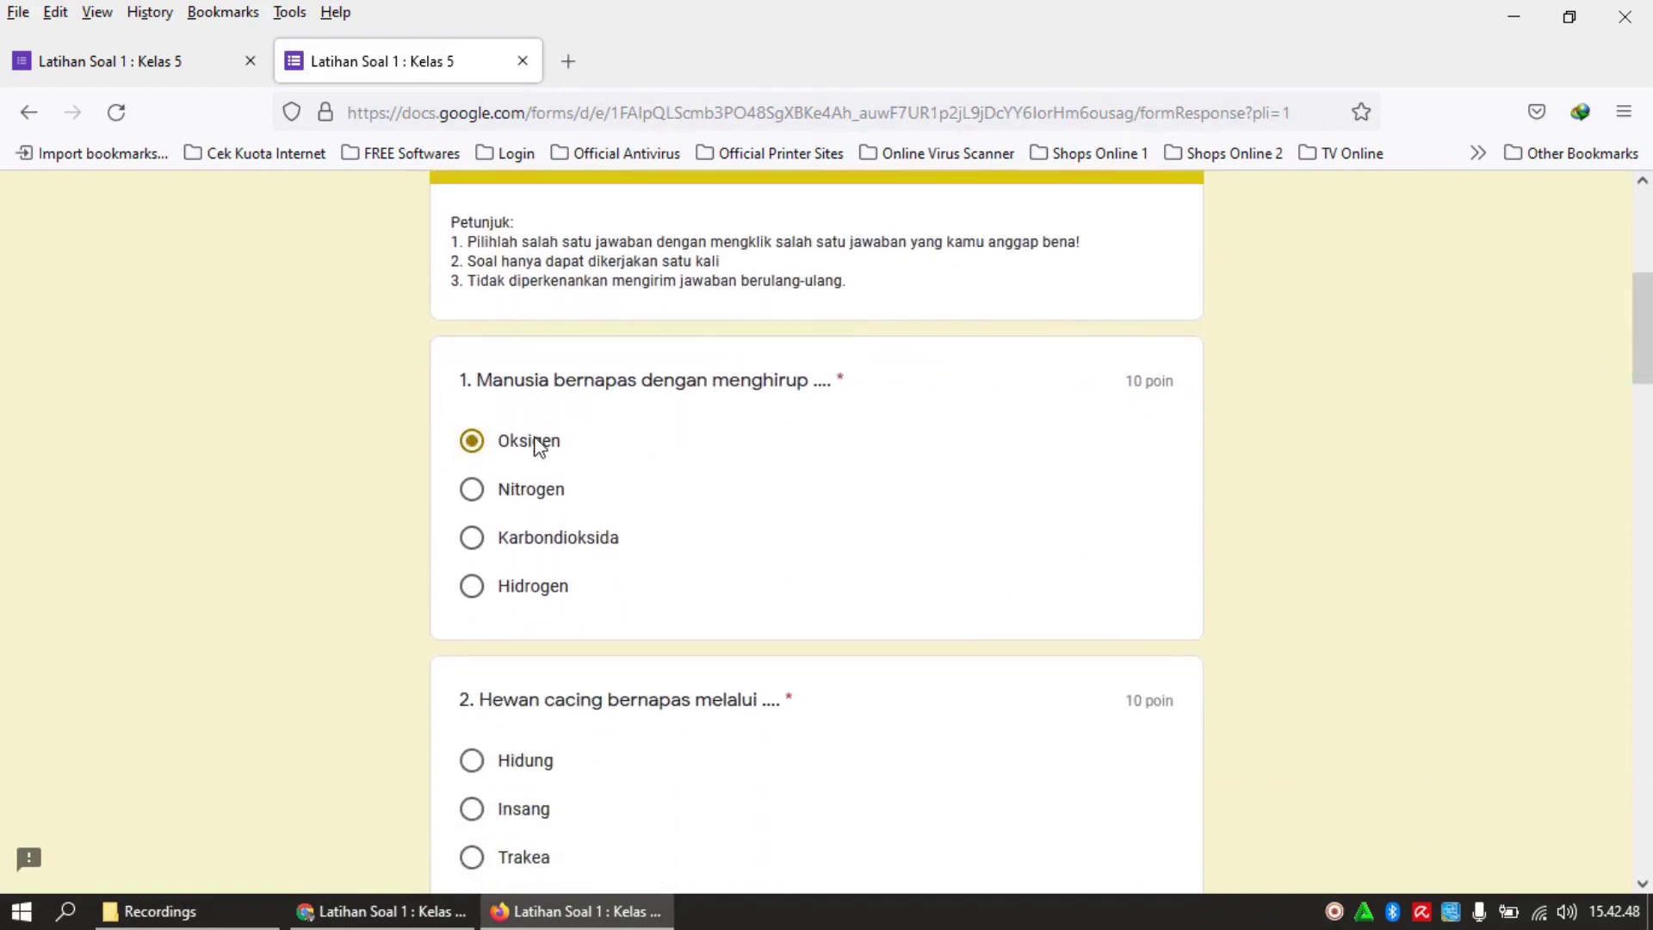
pyautogui.click(493, 762)
pyautogui.moveTo(1638, 379); pyautogui.dragTo(1638, 448)
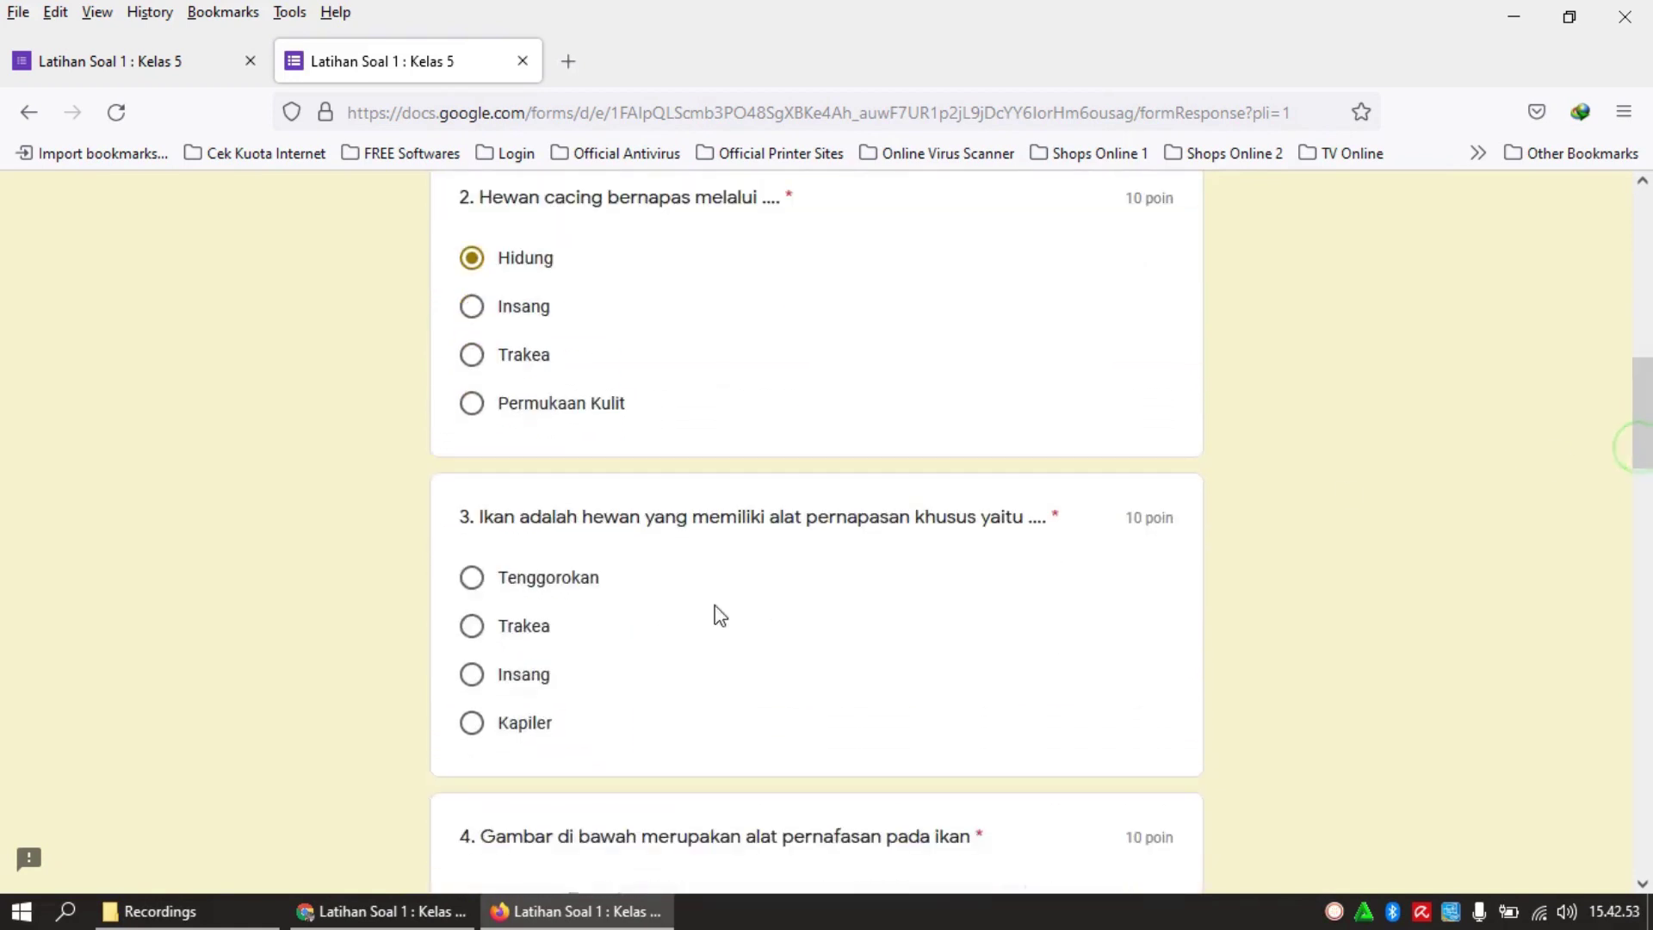
pyautogui.click(495, 694)
pyautogui.moveTo(1642, 473)
pyautogui.mouseDown()
pyautogui.moveTo(1640, 529)
pyautogui.moveTo(1639, 457)
pyautogui.moveTo(1638, 487)
pyautogui.mouseUp()
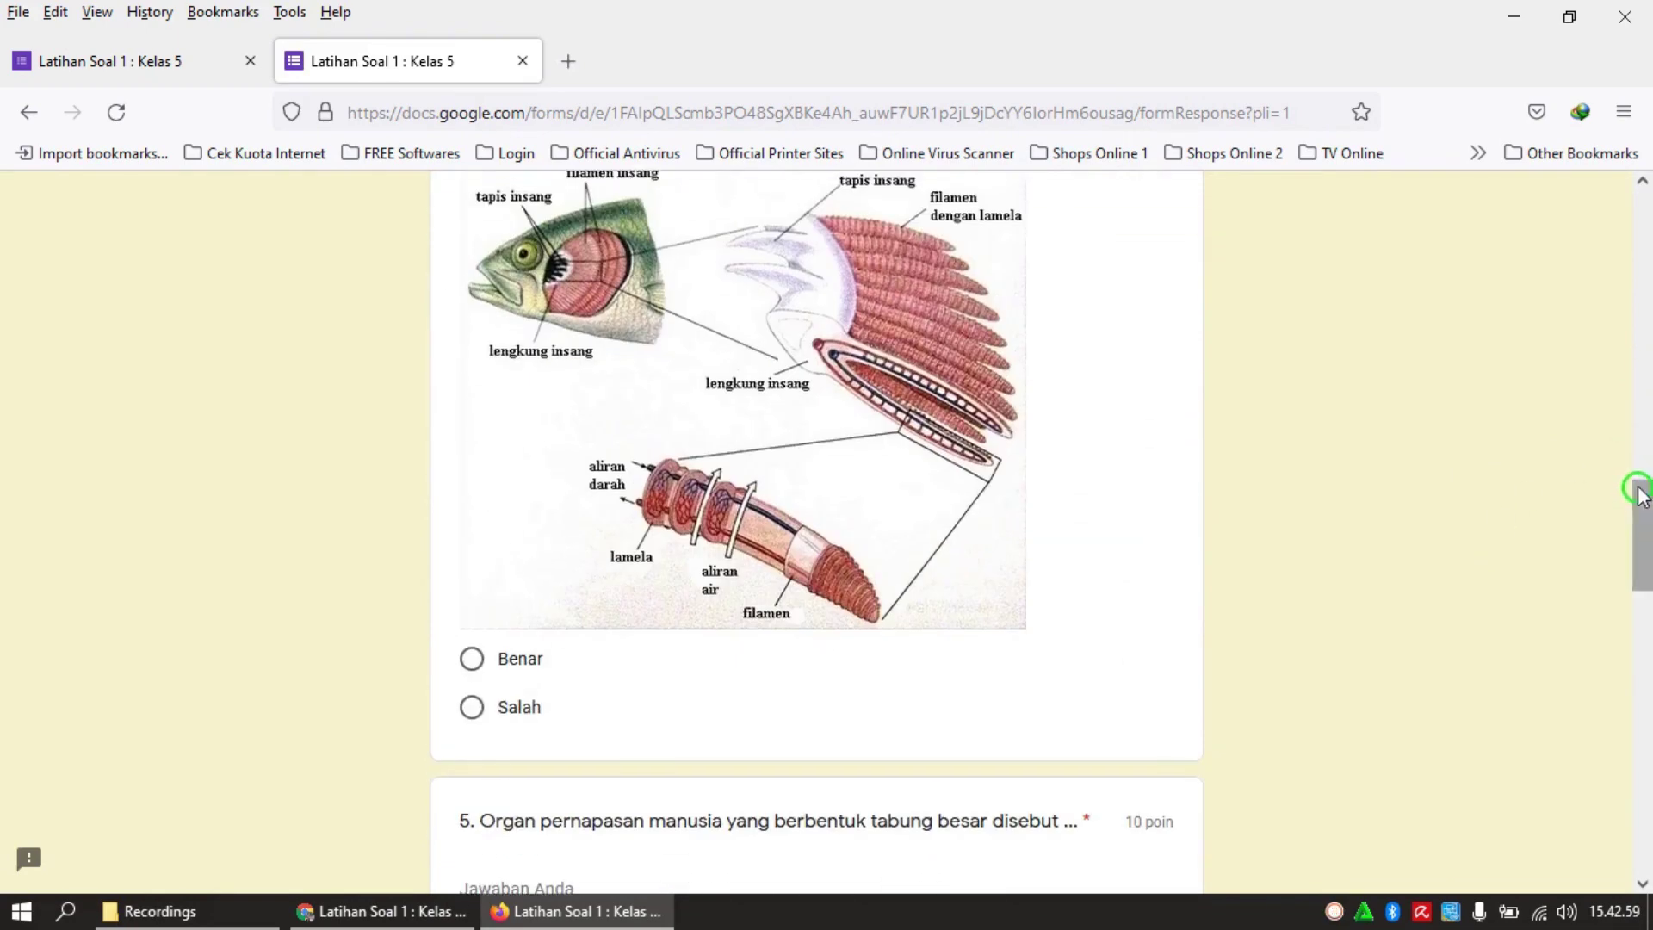
pyautogui.click(472, 708)
# Answer question 5 with 'tenggorokan', question 6 with Sedih, and question 7 with the last interval
pyautogui.moveTo(1636, 535); pyautogui.dragTo(1639, 583)
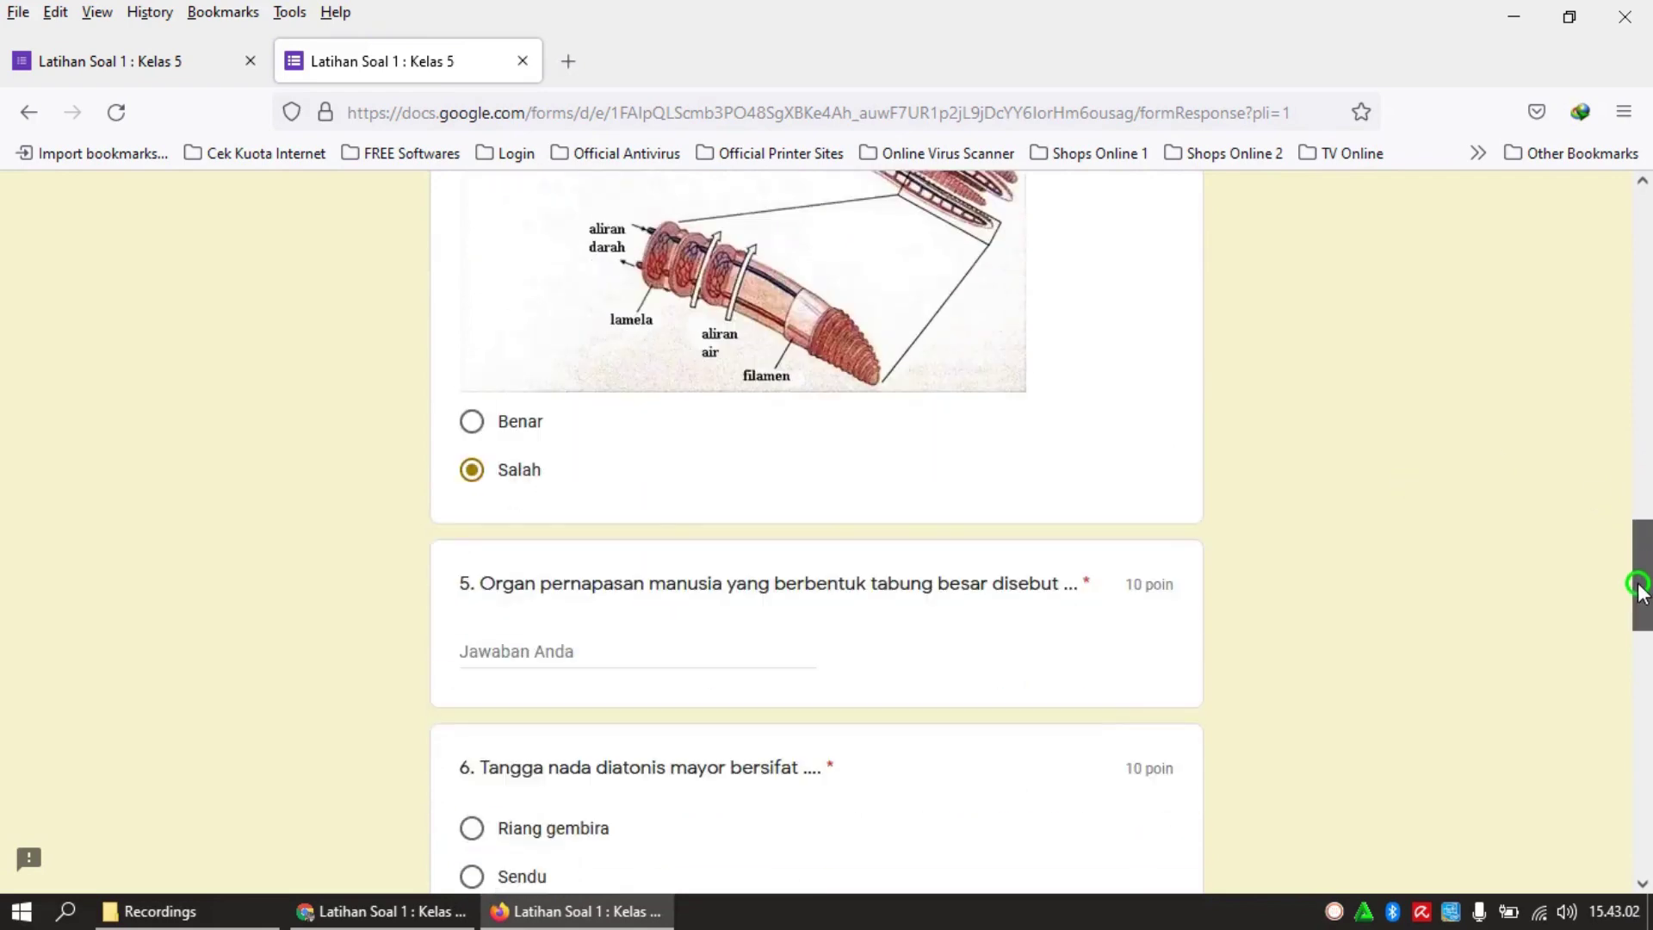
pyautogui.click(671, 651)
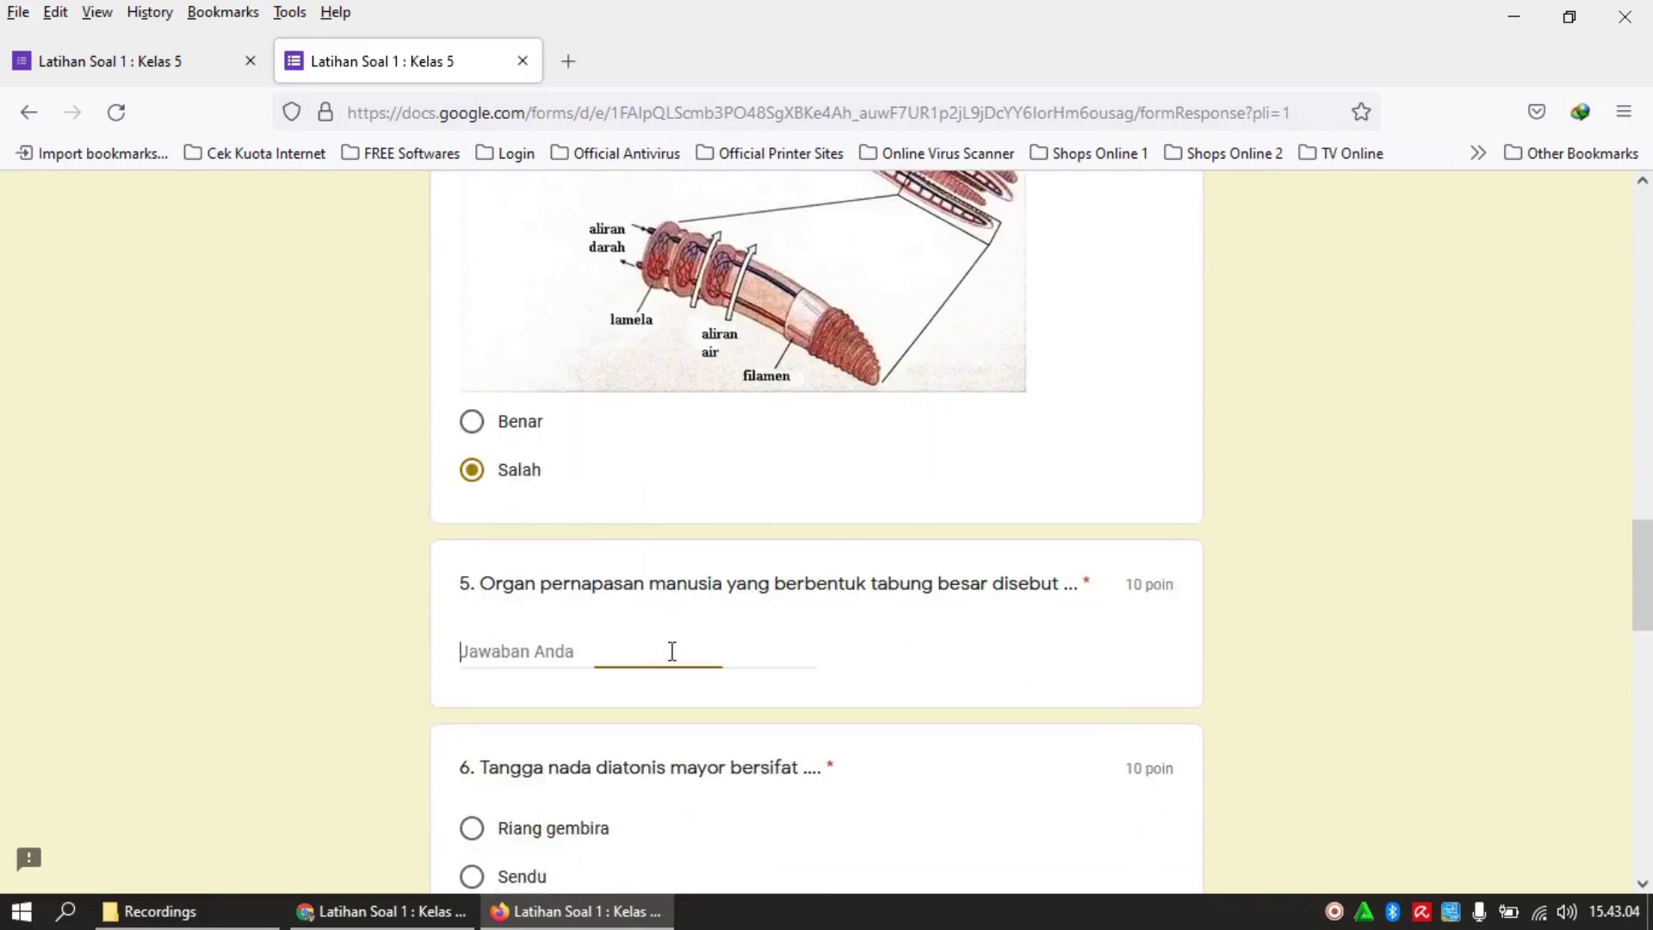
pyautogui.write('tenggo')
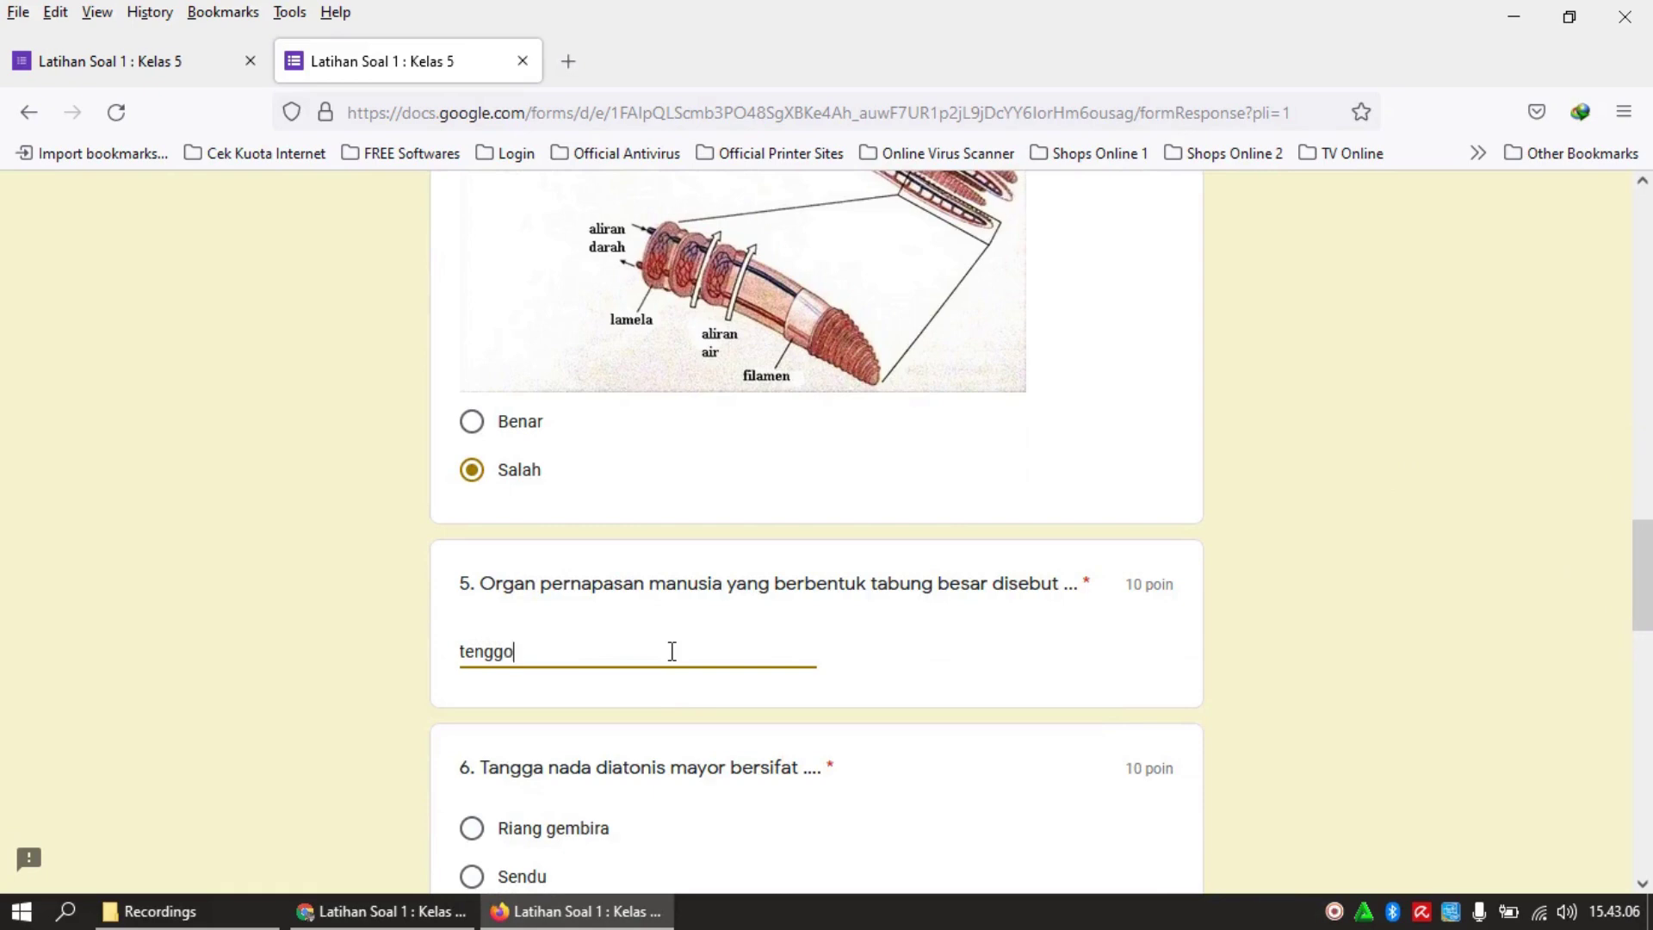
pyautogui.write('rokan')
pyautogui.moveTo(1644, 590); pyautogui.dragTo(1643, 629)
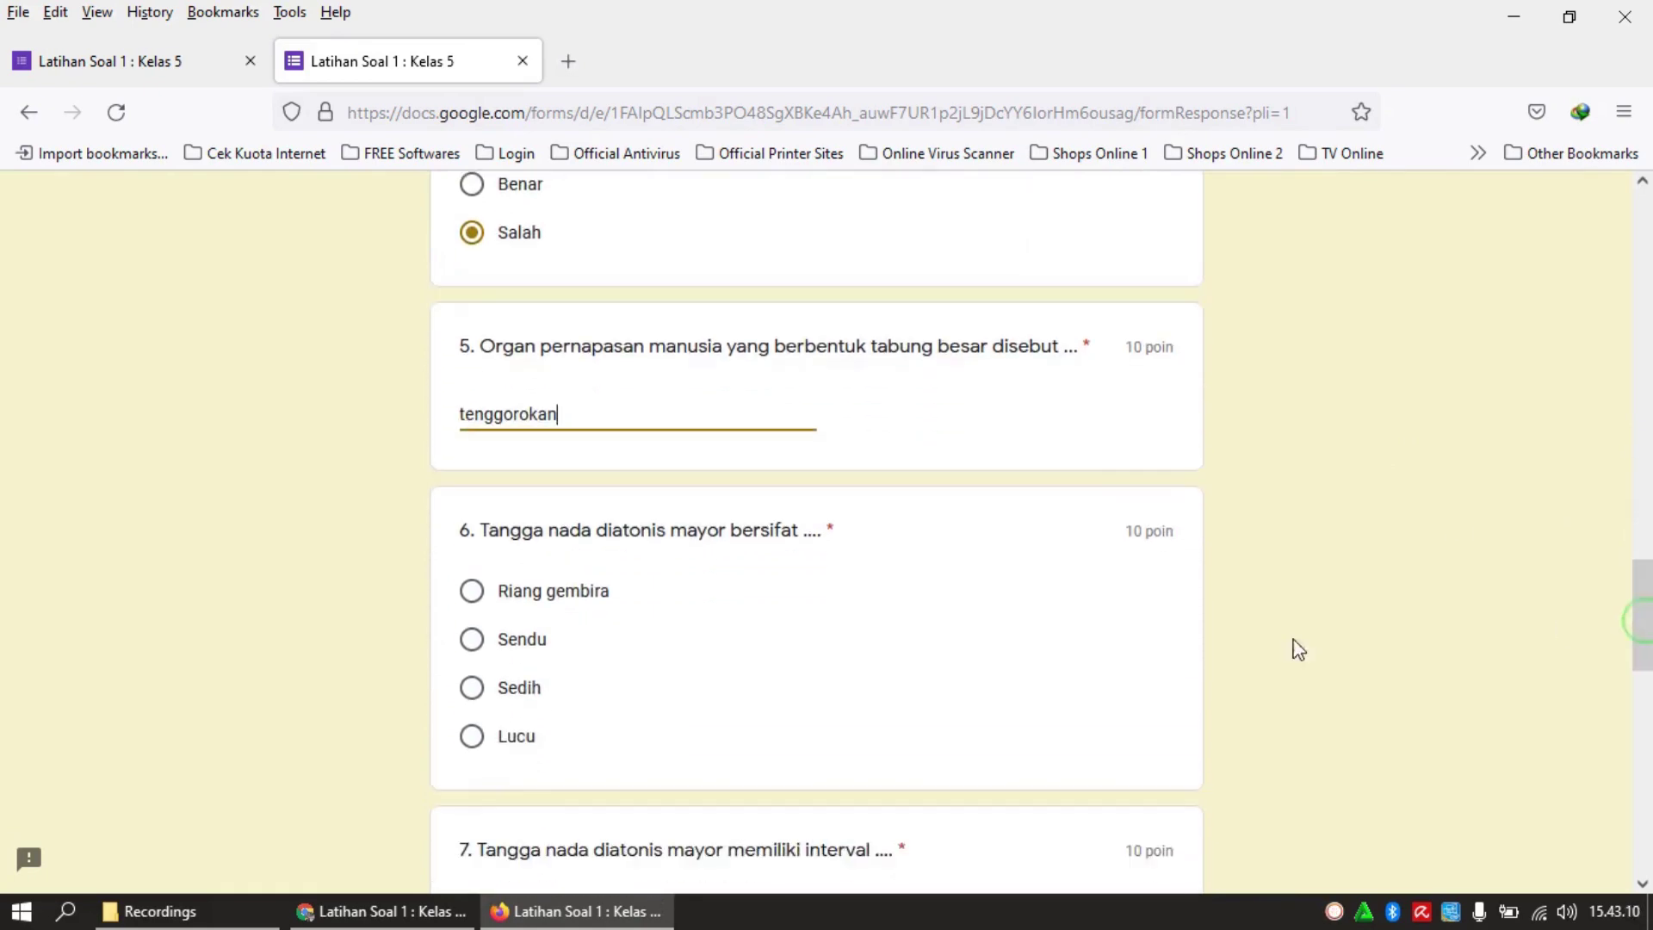
pyautogui.click(528, 688)
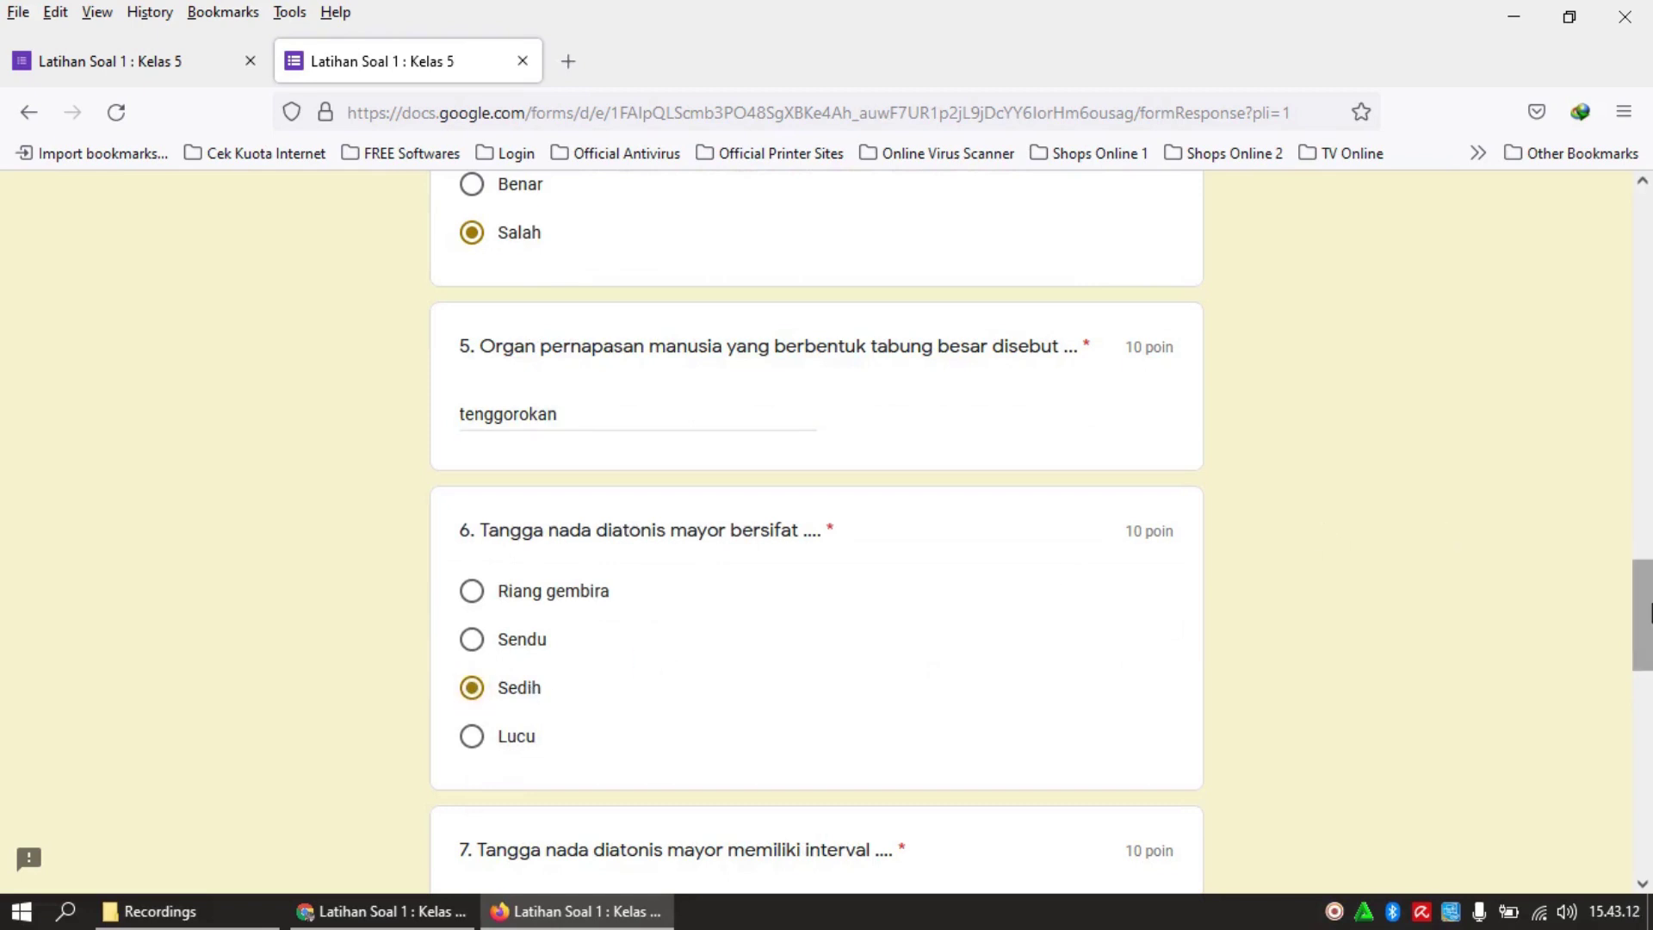
pyautogui.moveTo(1643, 631); pyautogui.dragTo(1644, 708)
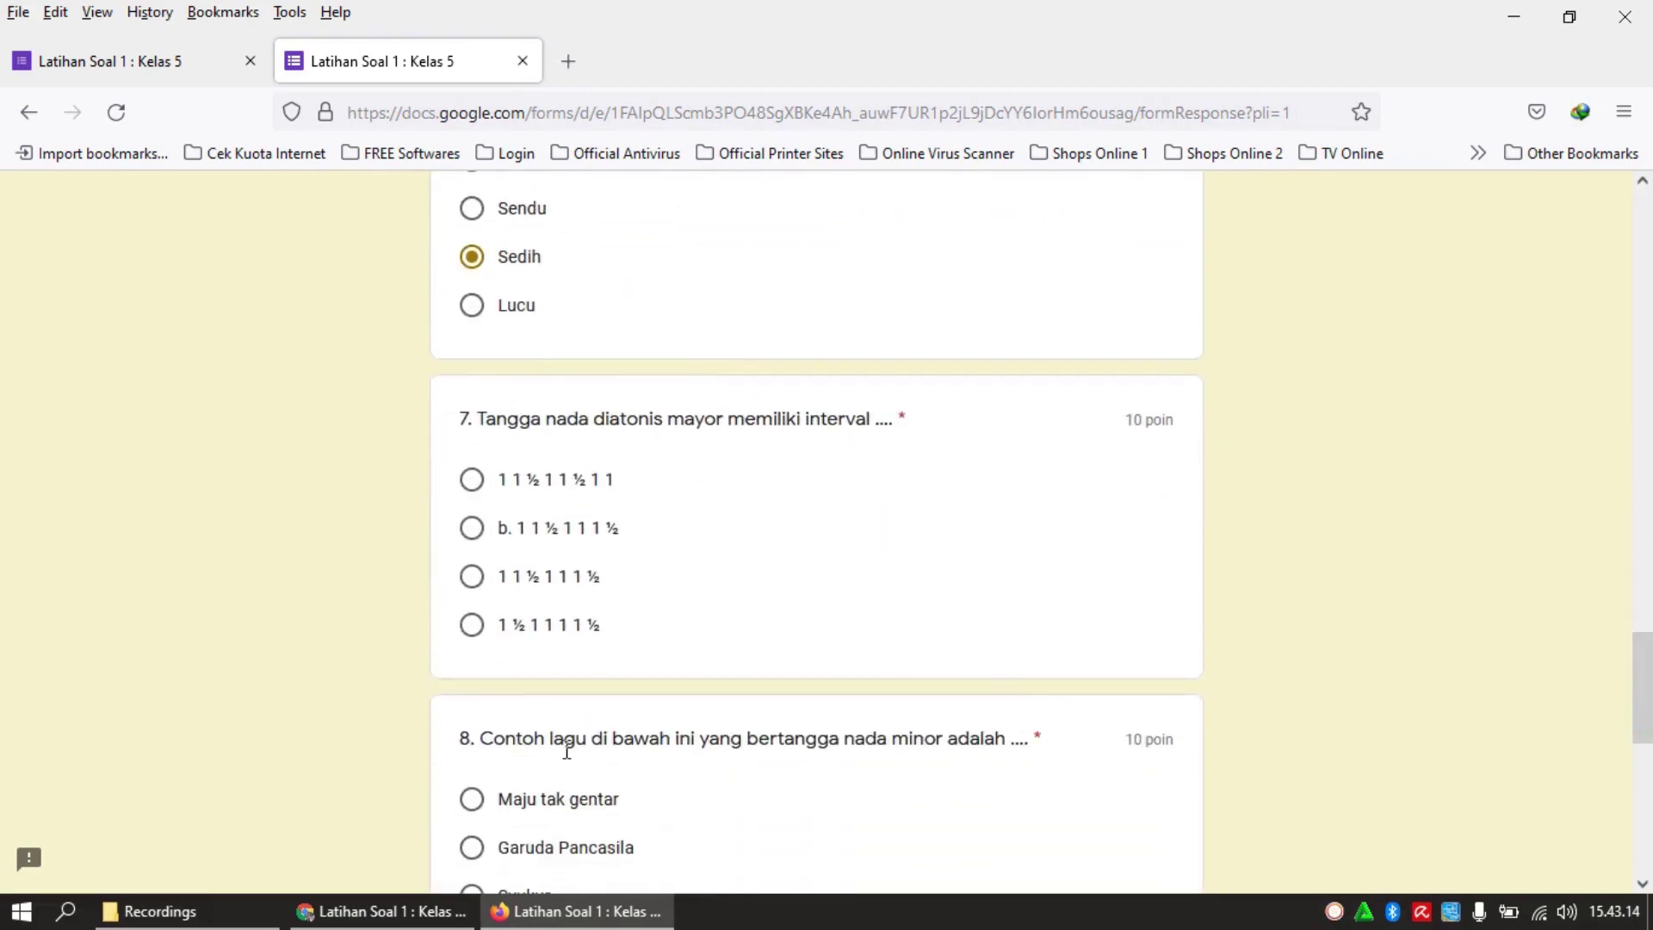
pyautogui.click(475, 629)
# Answer question 9 with 'mayor' and question 10 with Benar, then submit the quiz
pyautogui.moveTo(1641, 675); pyautogui.dragTo(1644, 751)
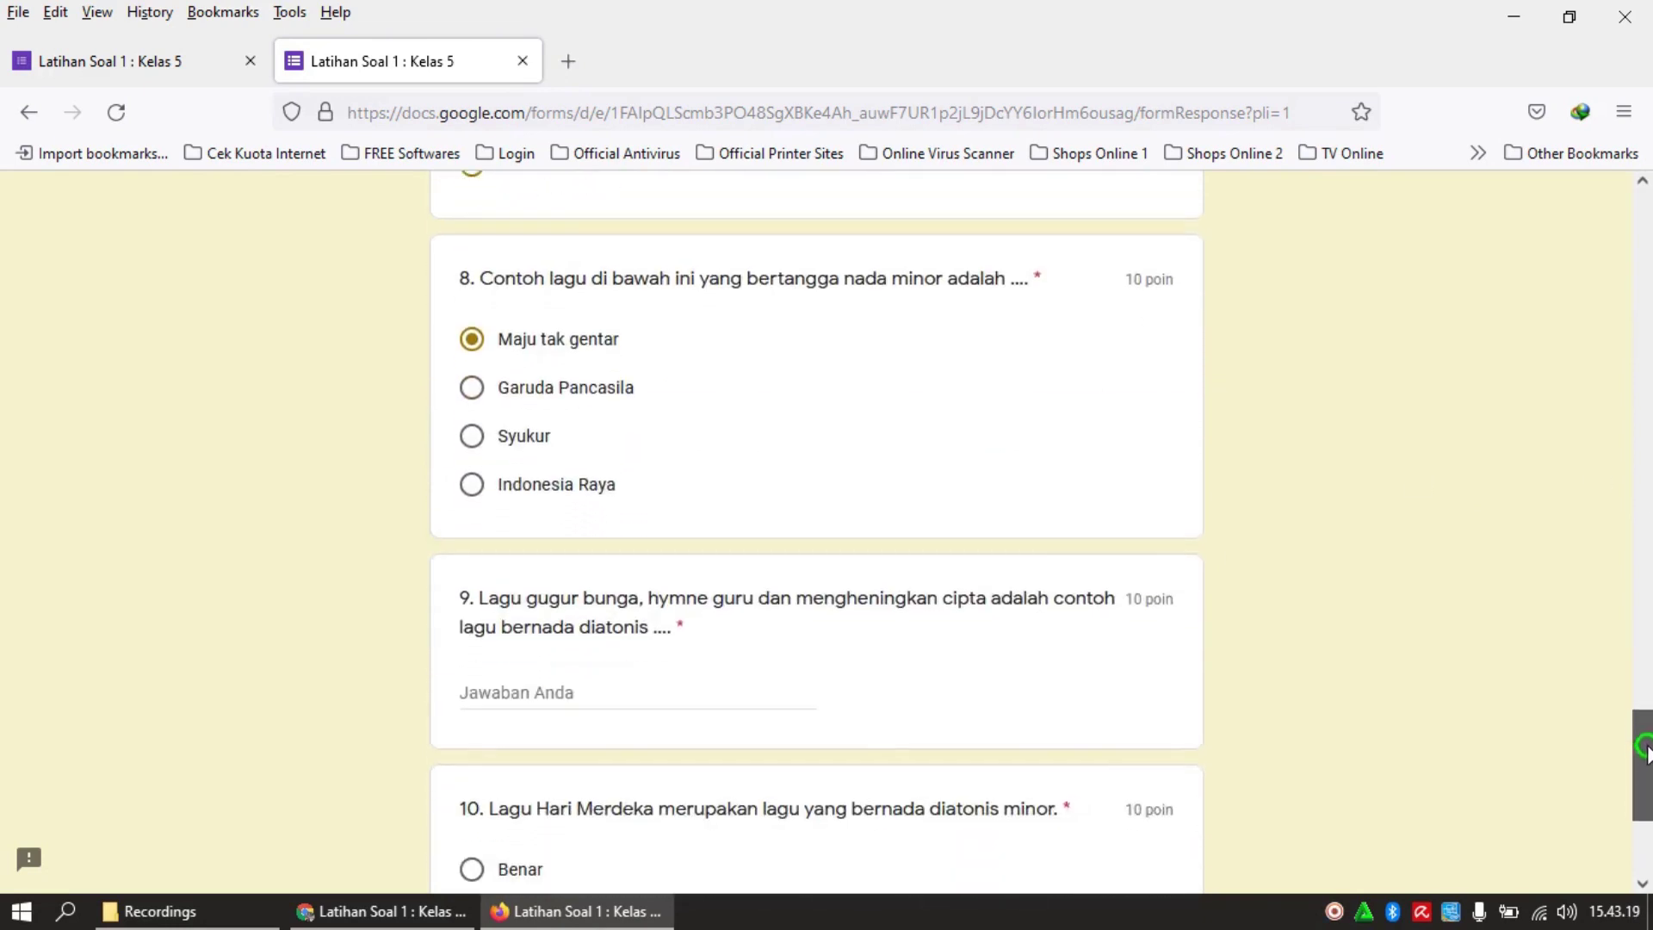
pyautogui.click(649, 694)
pyautogui.write('mayor')
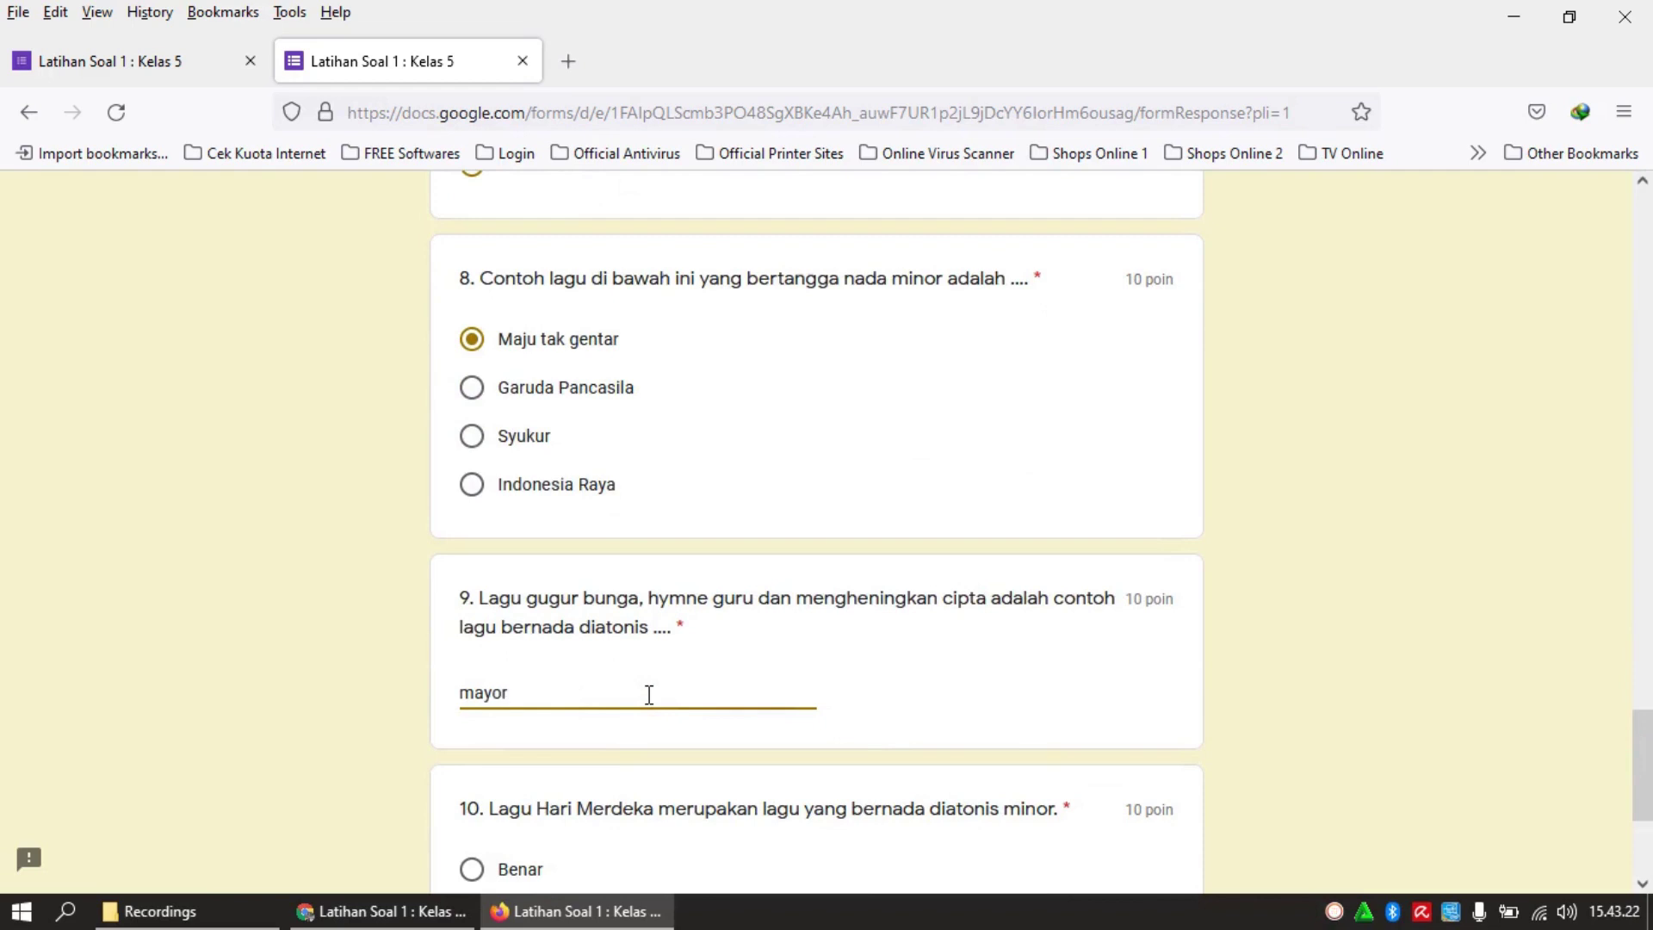
pyautogui.moveTo(1640, 738); pyautogui.dragTo(1642, 789)
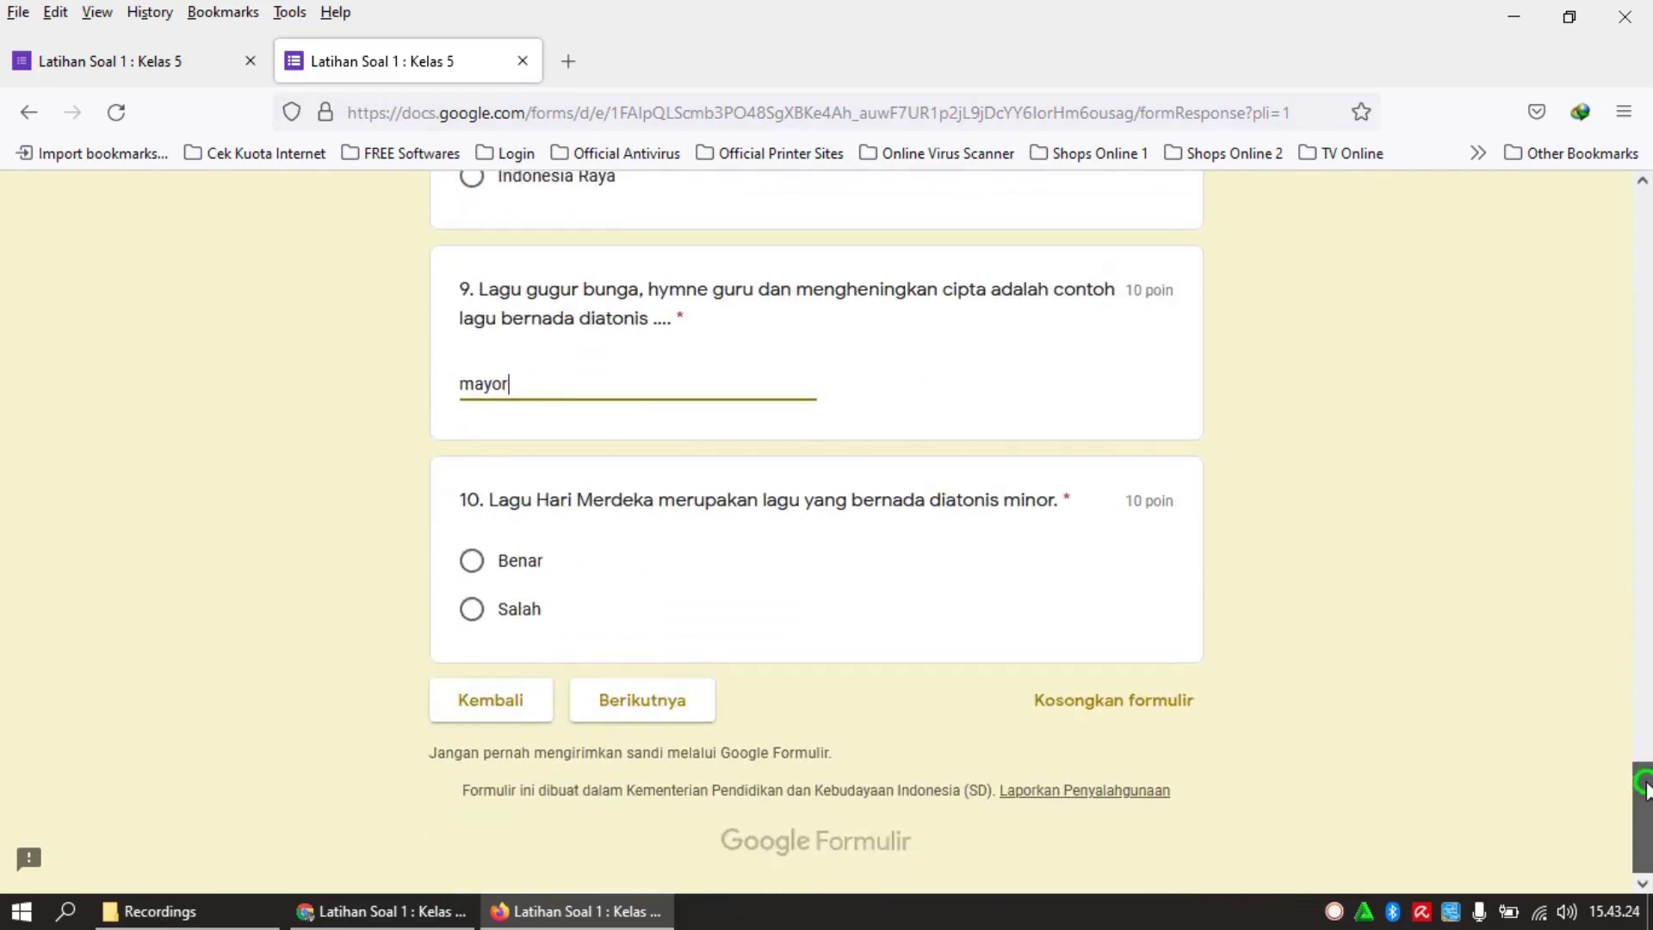
pyautogui.click(511, 561)
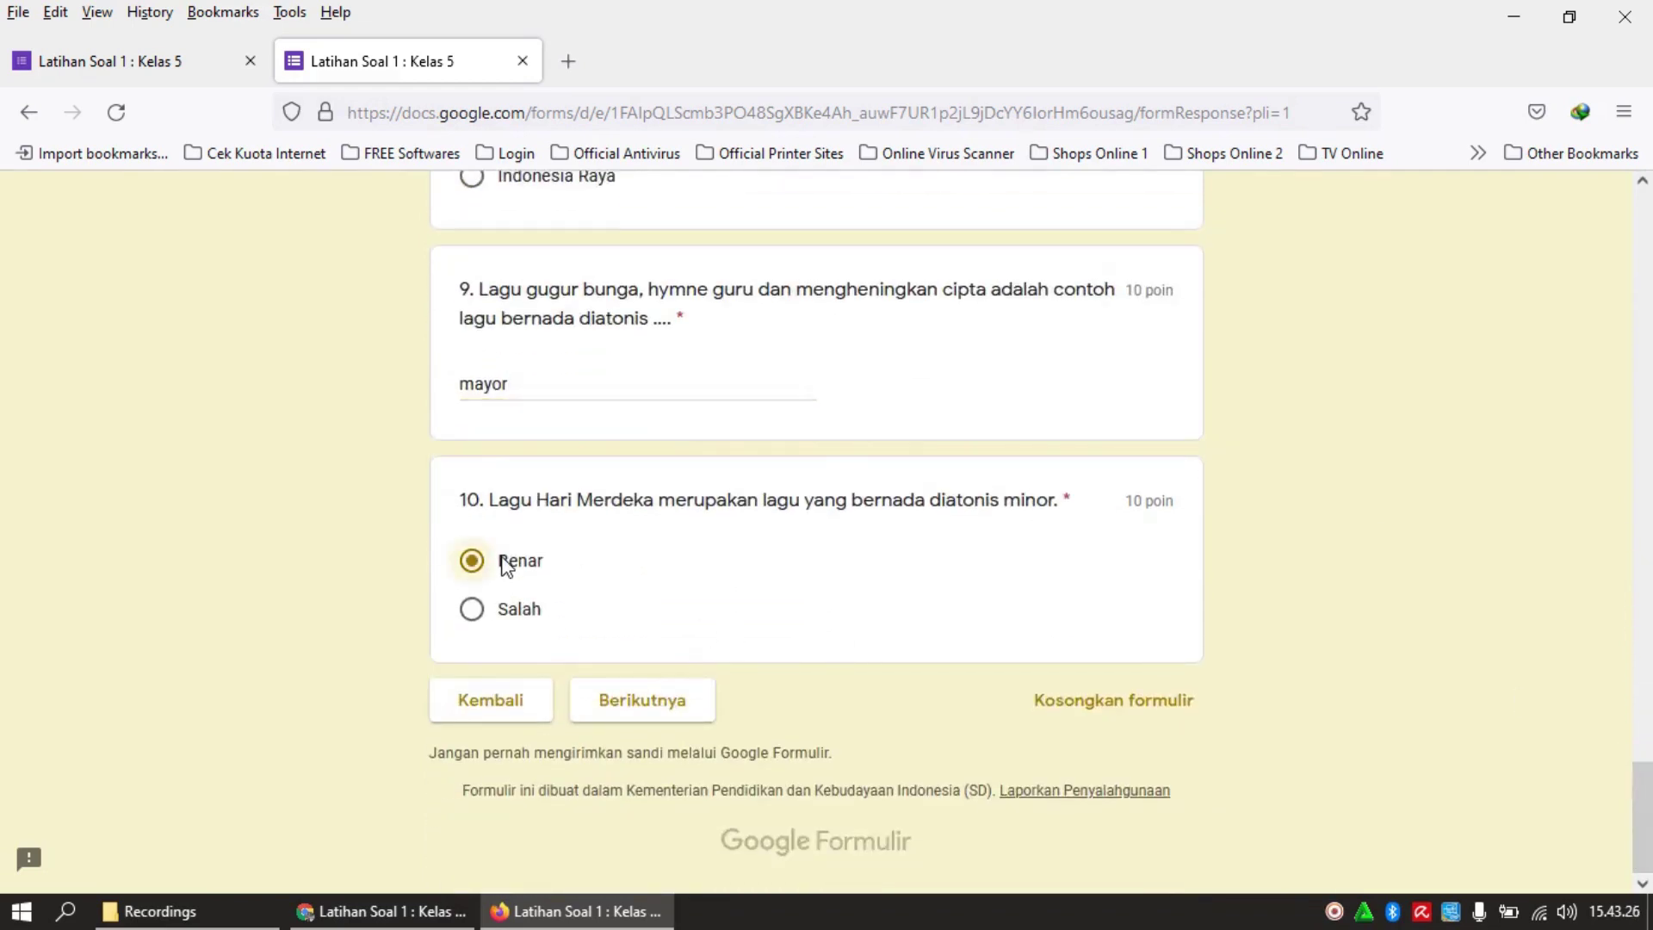
pyautogui.click(675, 706)
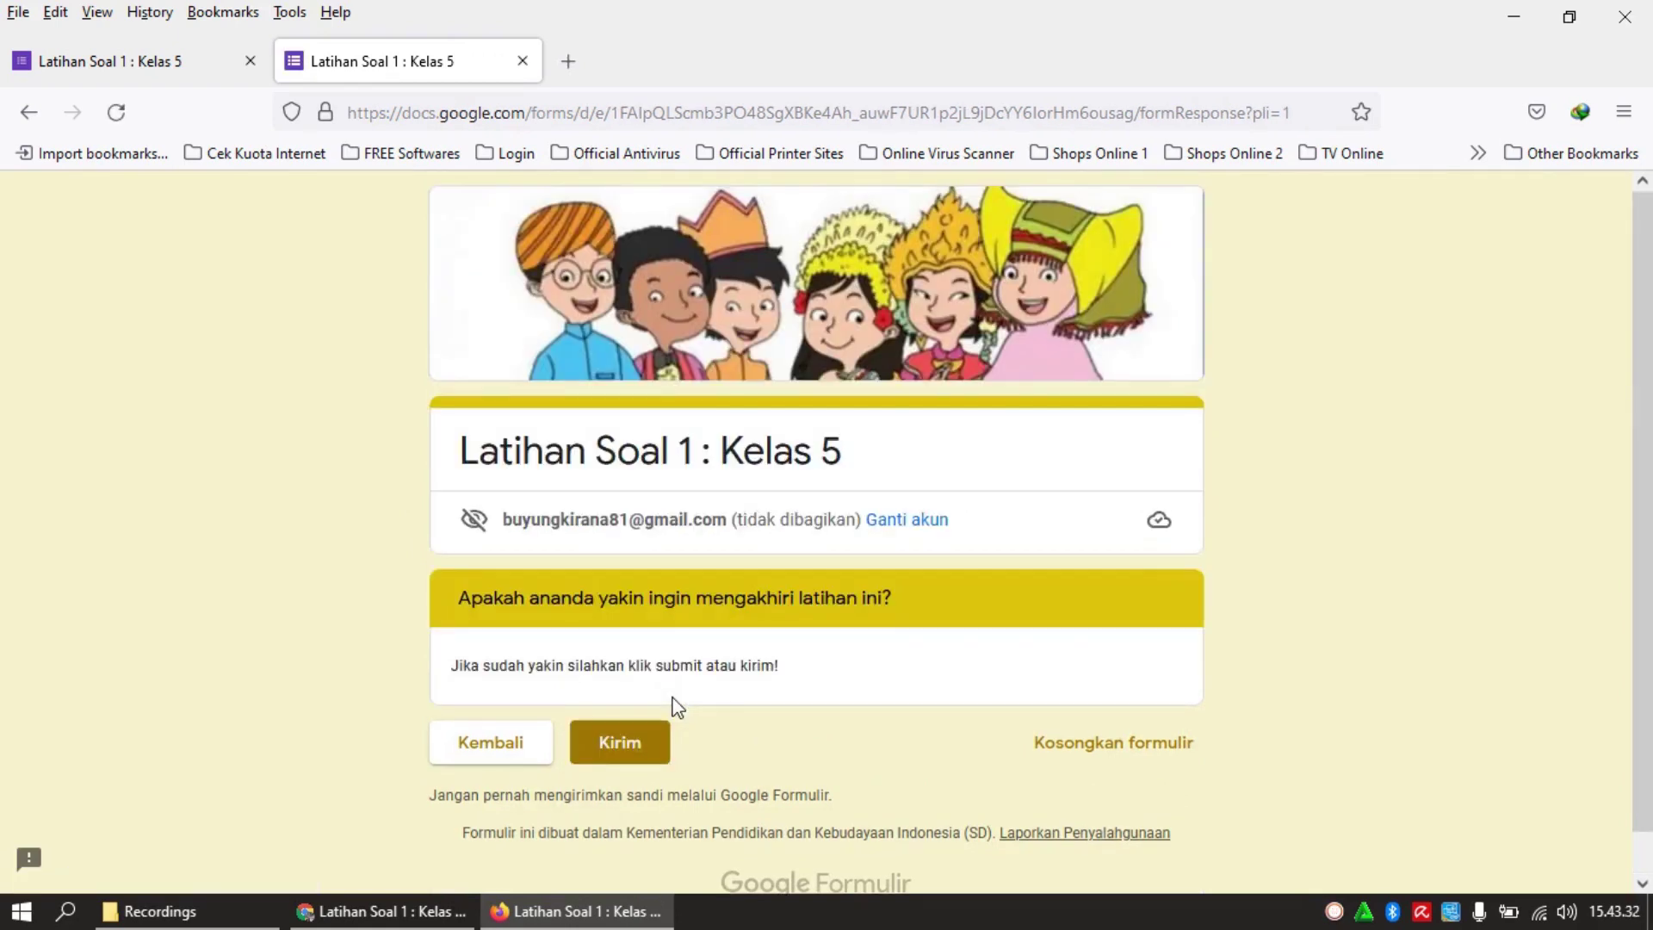
pyautogui.click(622, 747)
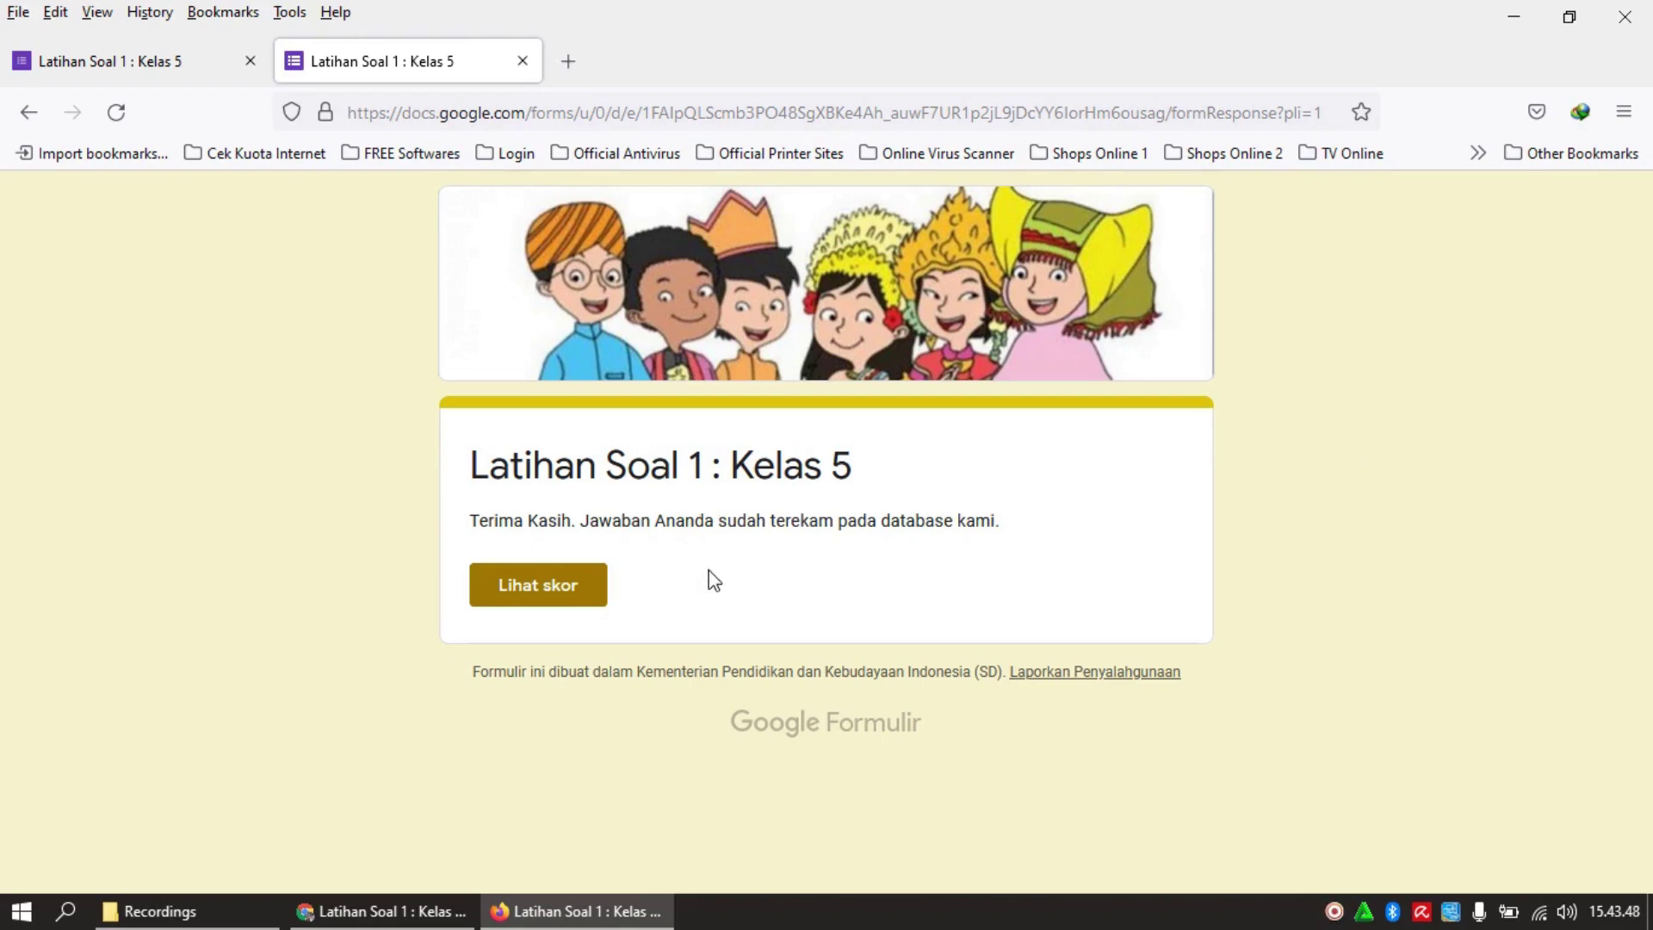
# View this submission's 20/100 score and review which answers were marked right or wrong
pyautogui.click(569, 590)
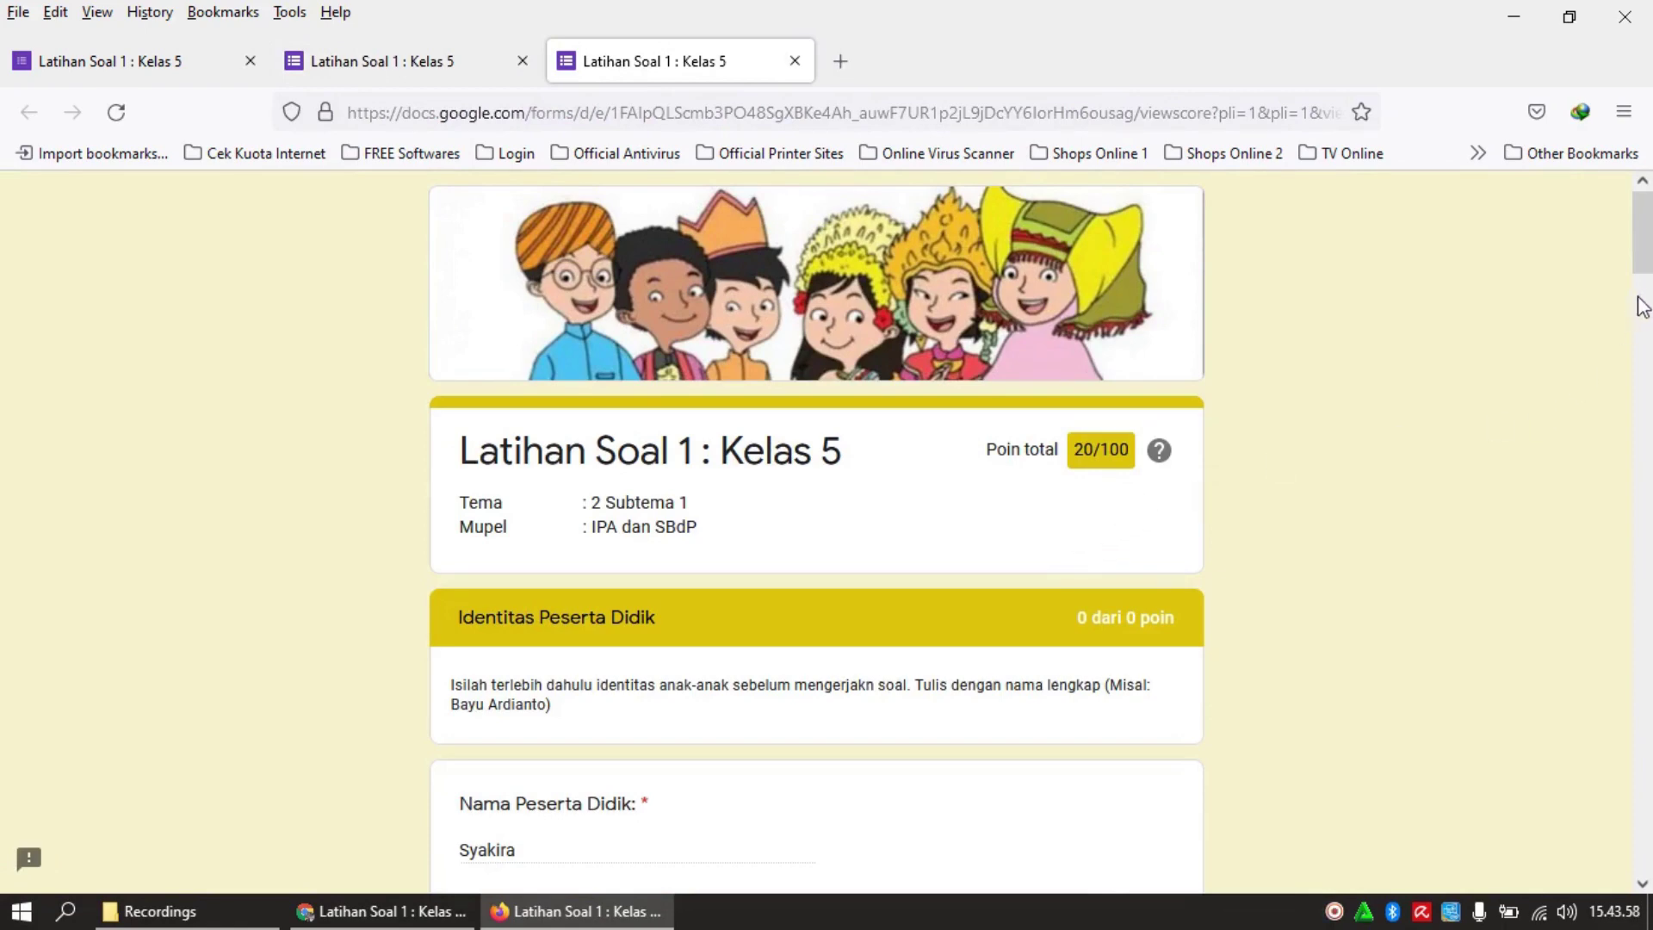
pyautogui.moveTo(1643, 263); pyautogui.dragTo(1643, 365)
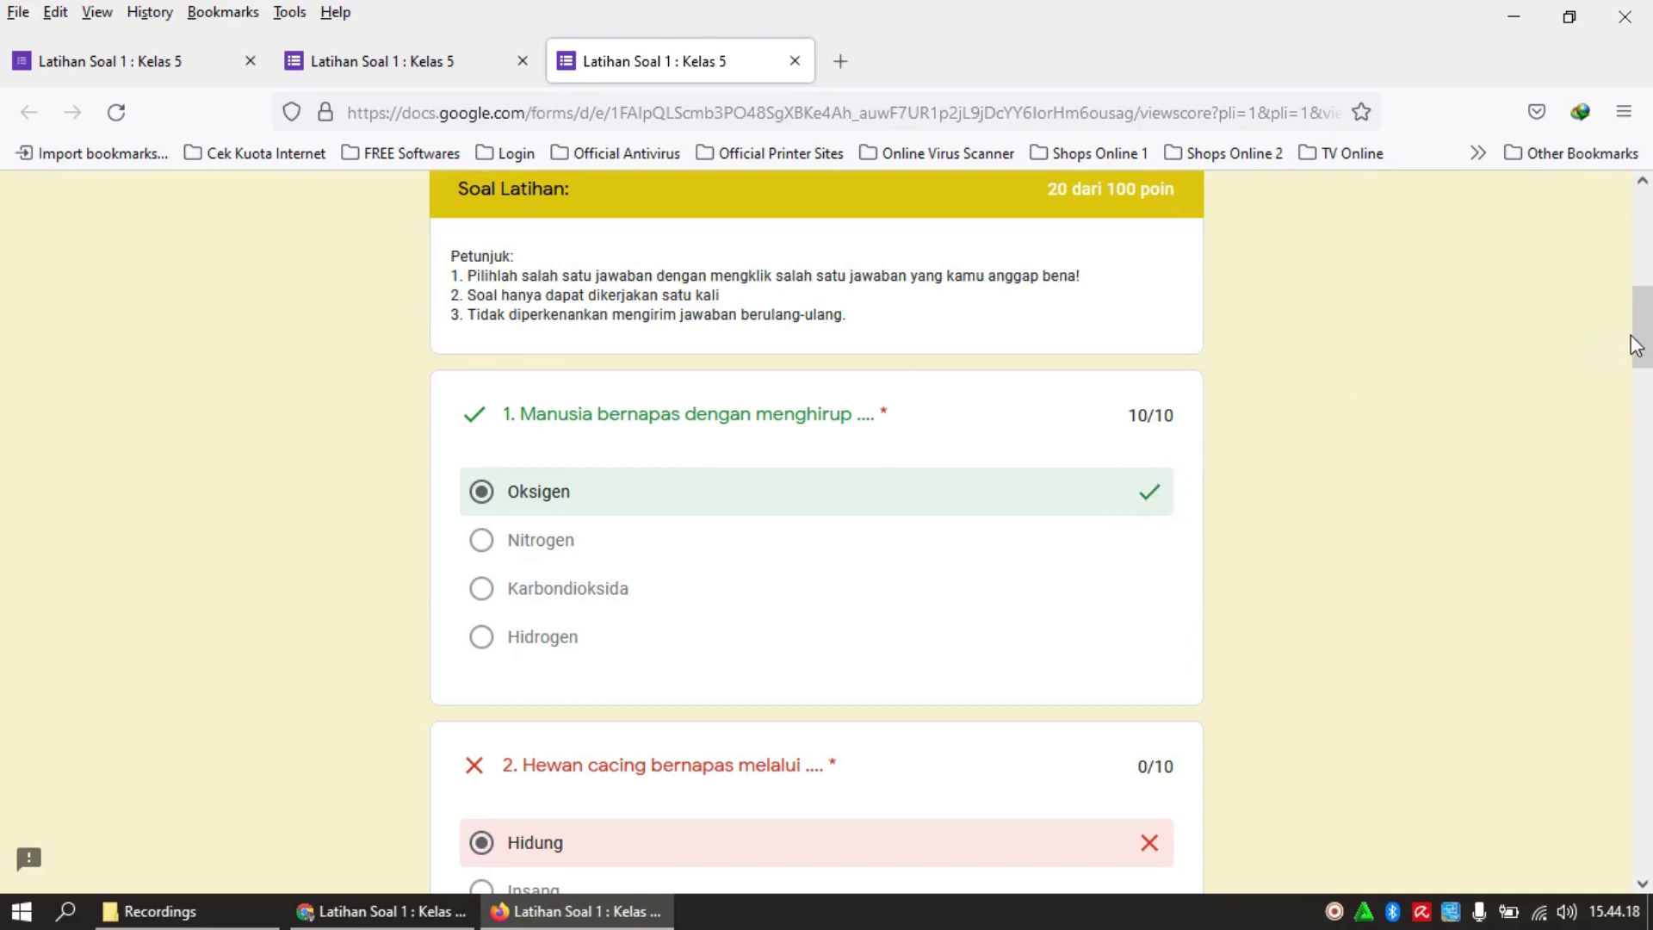
pyautogui.moveTo(1636, 345); pyautogui.dragTo(1642, 365)
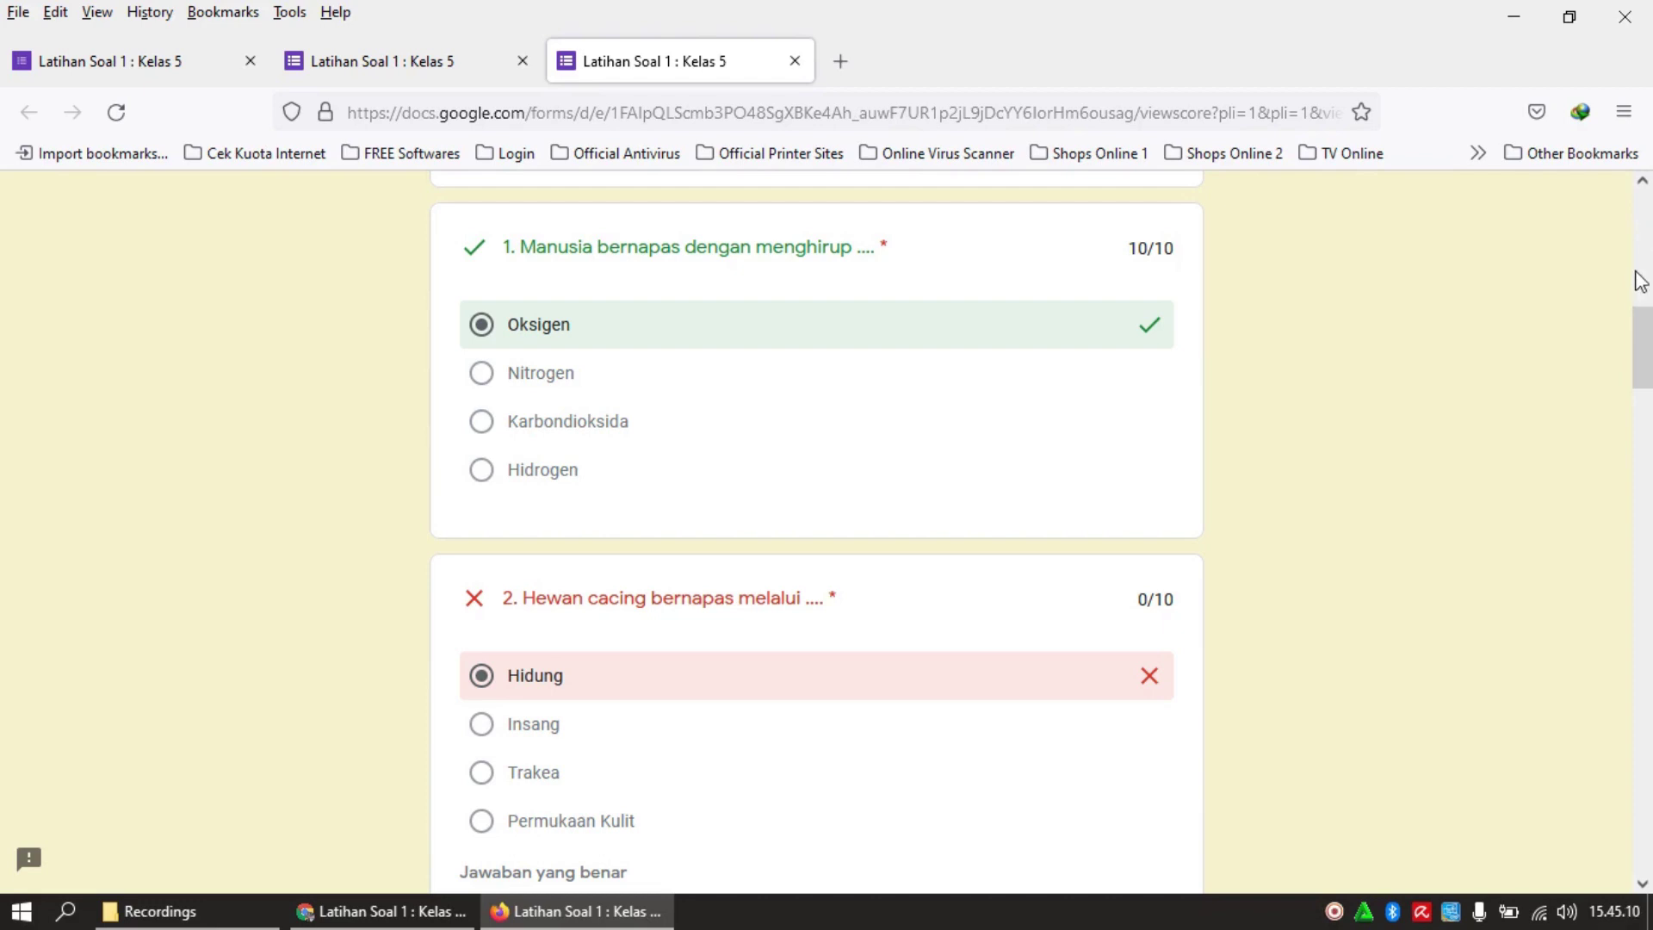
# Scroll to question 5, then bring up Chrome's score page showing 90/100 points
pyautogui.moveTo(1644, 353); pyautogui.dragTo(1646, 581)
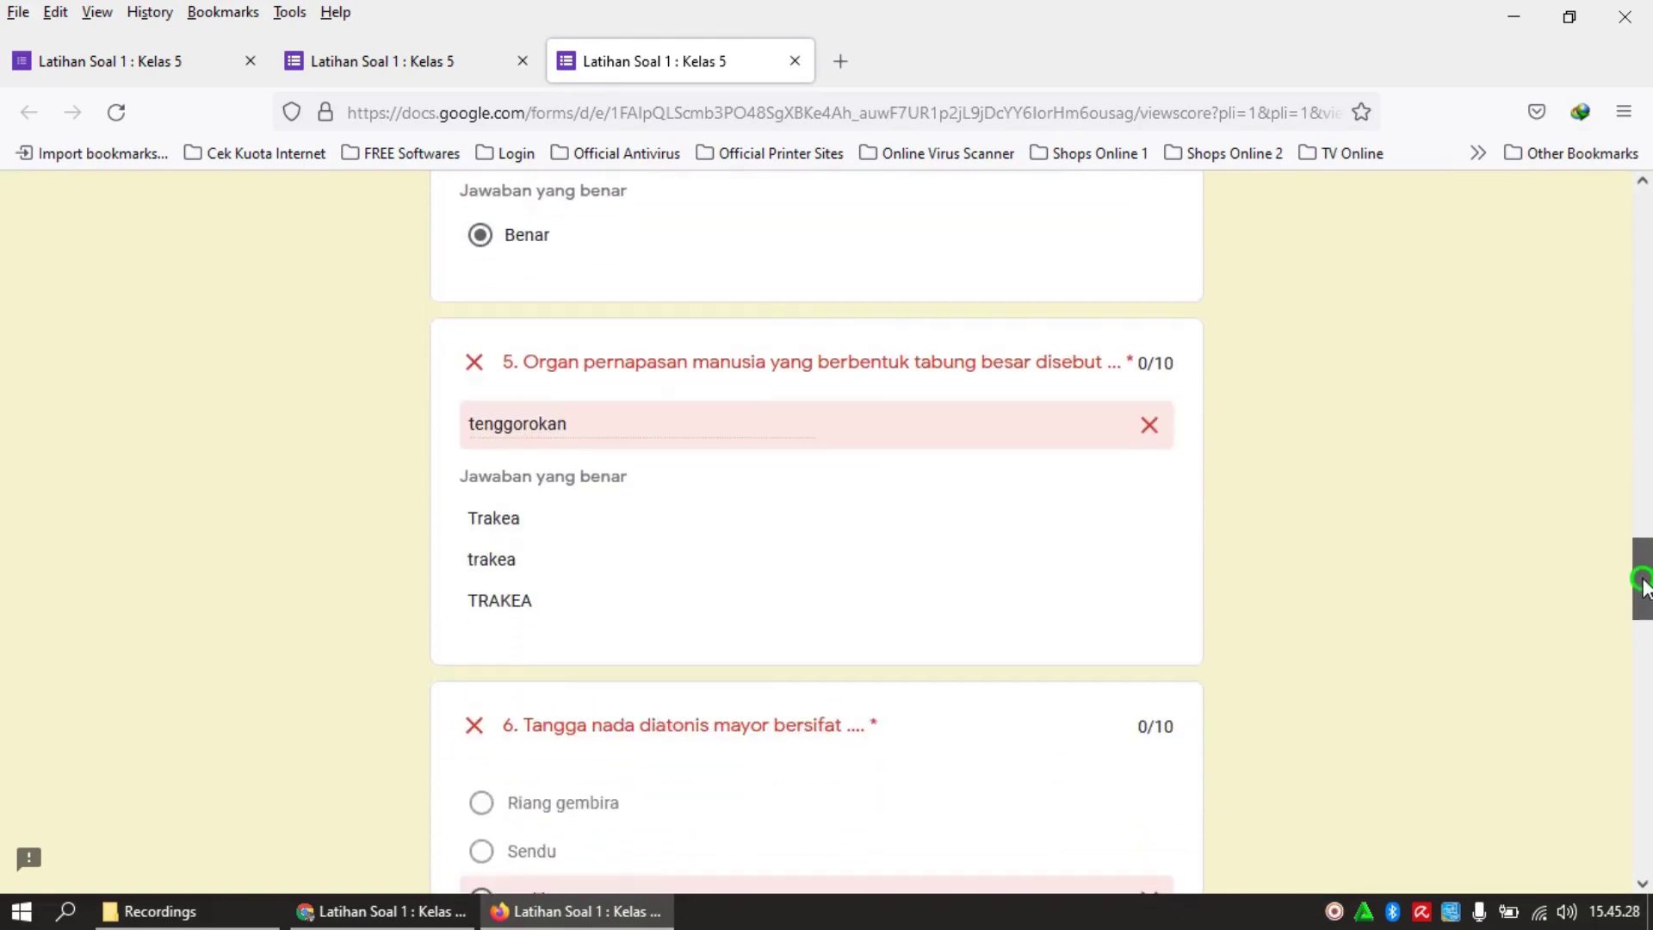
pyautogui.rightClick(1334, 911)
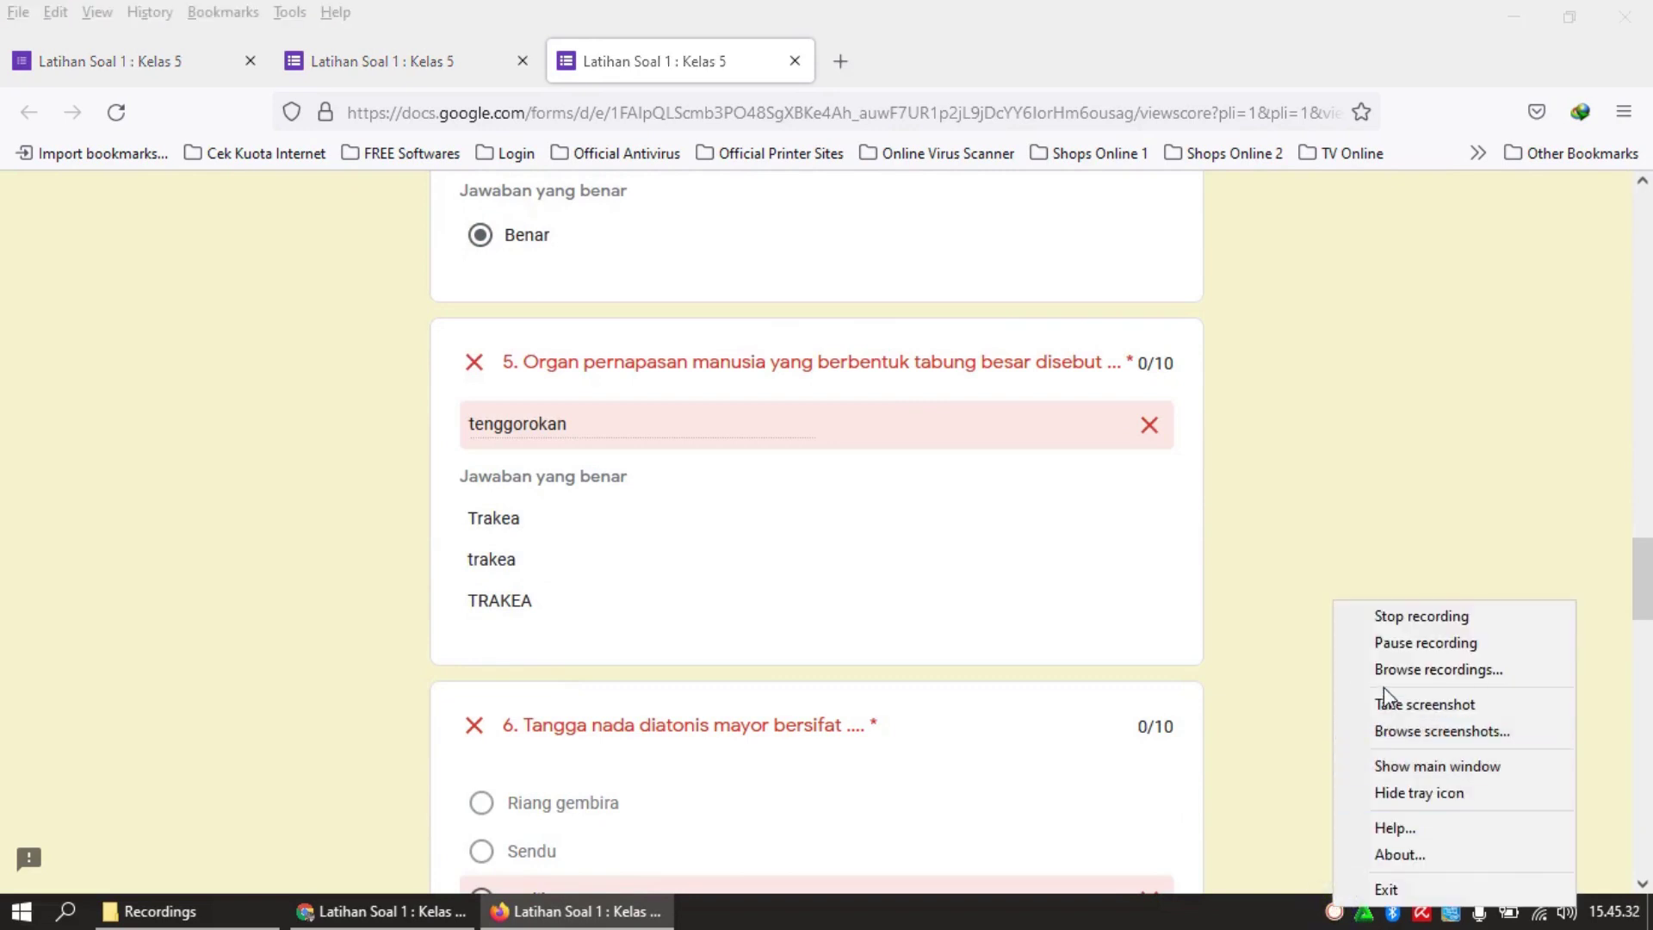
pyautogui.click(1399, 644)
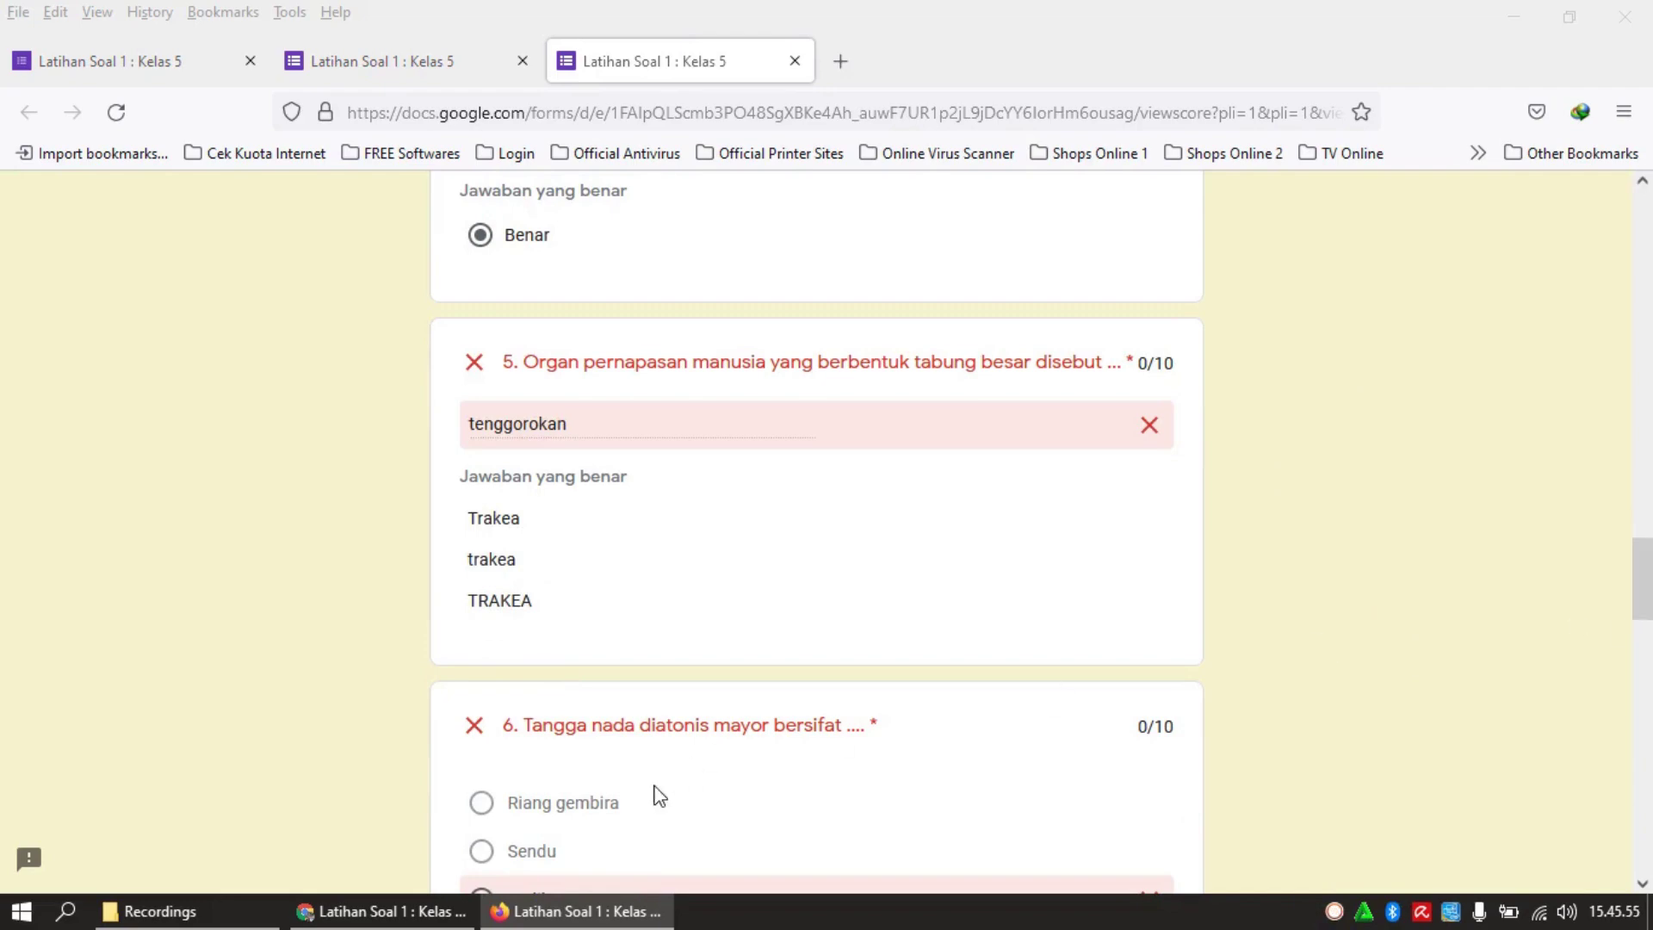
pyautogui.click(371, 913)
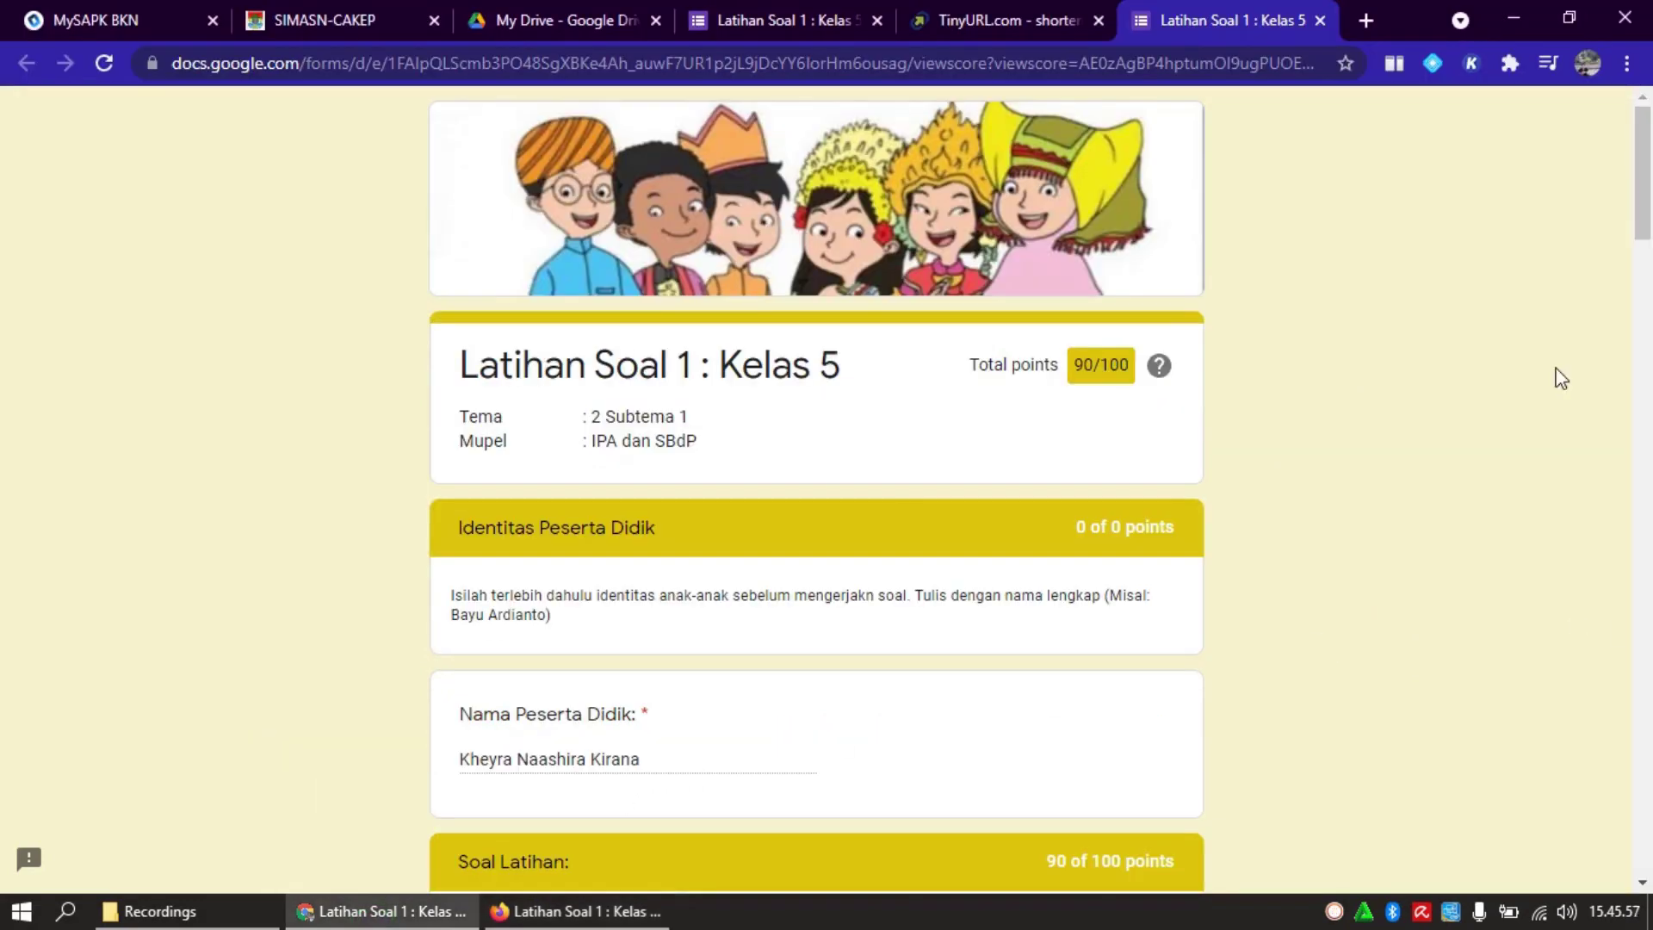
# Reload the form editor, view the Responses summary, and open the linked responses spreadsheet
pyautogui.click(828, 12)
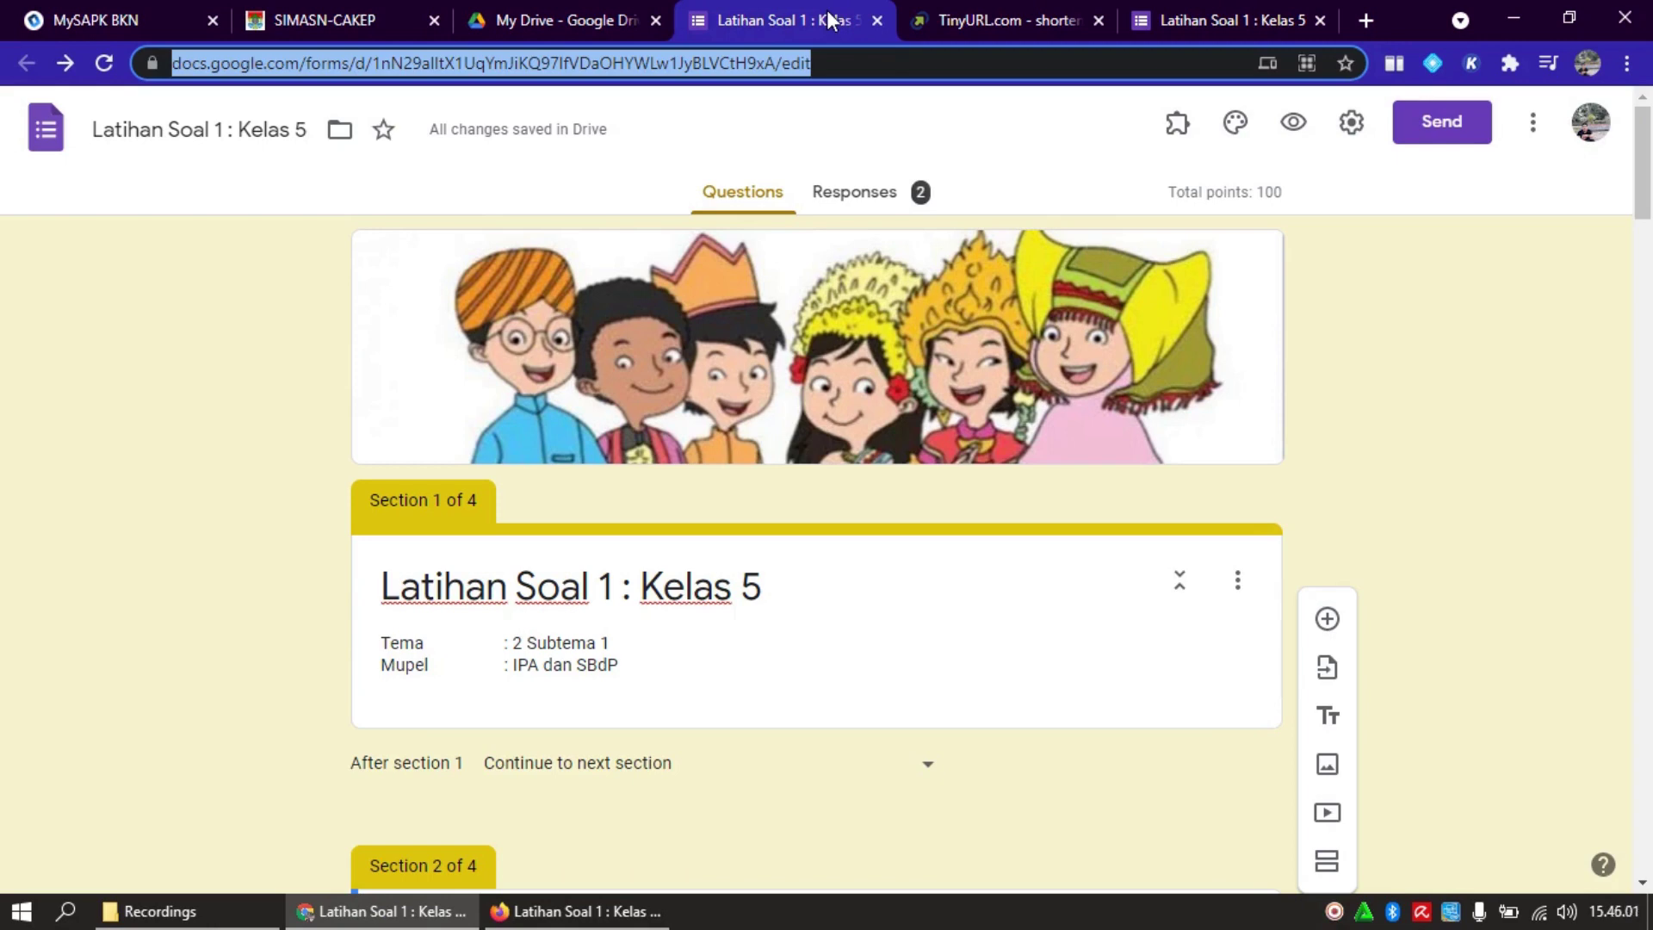
pyautogui.click(104, 63)
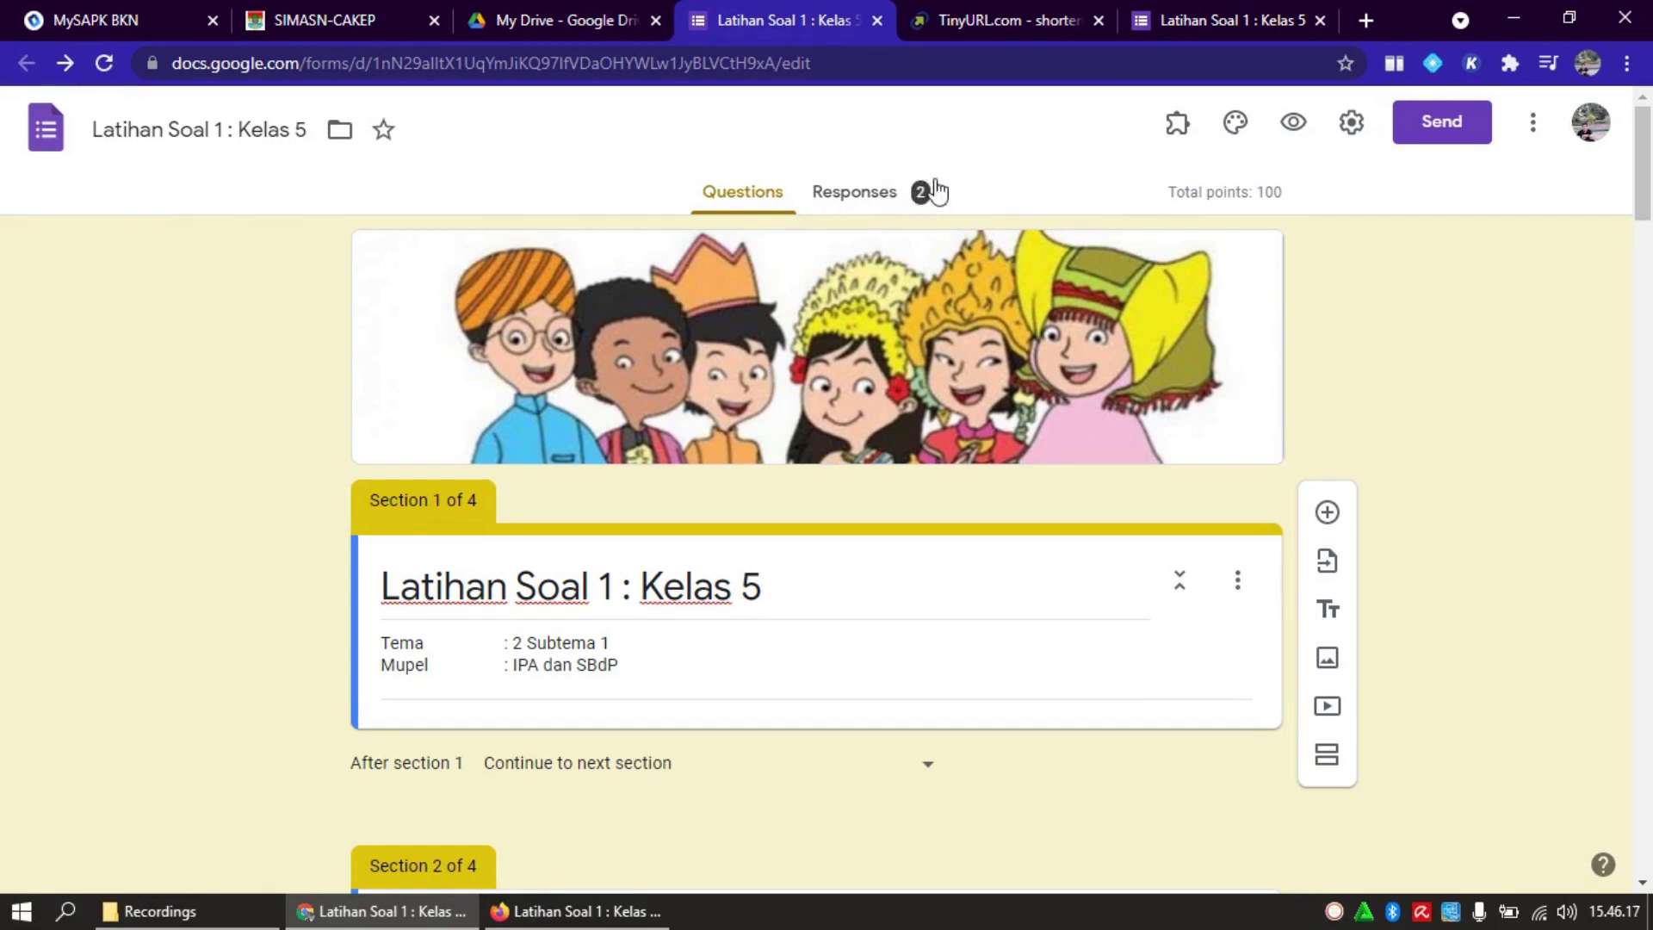
pyautogui.click(875, 203)
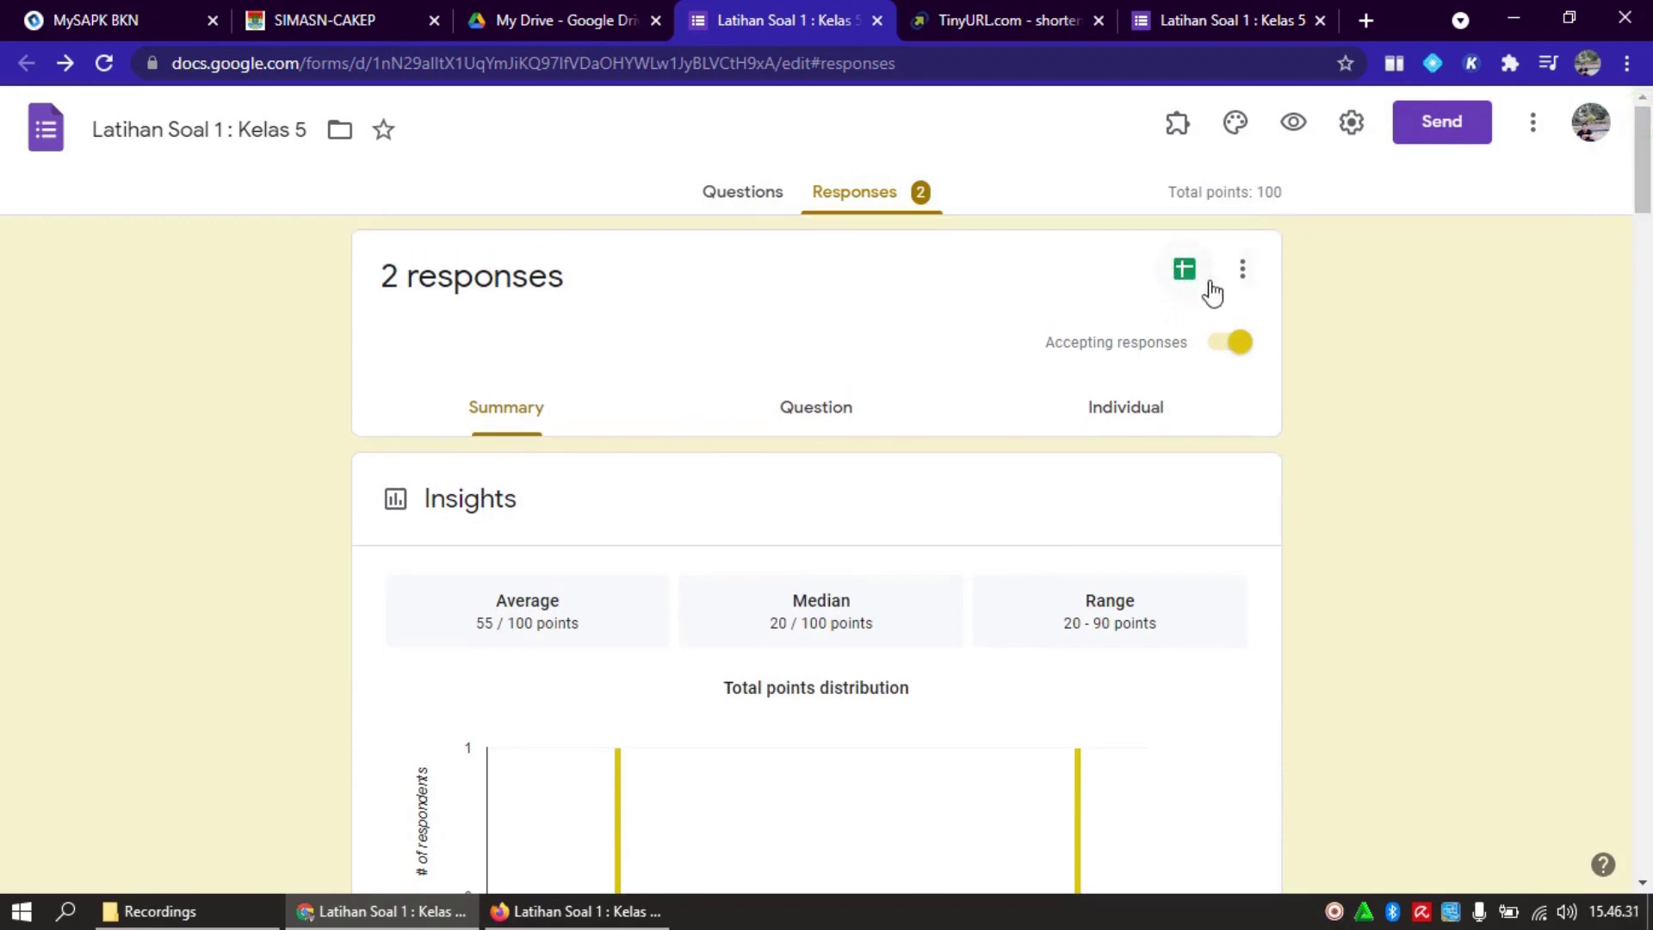
pyautogui.click(1185, 270)
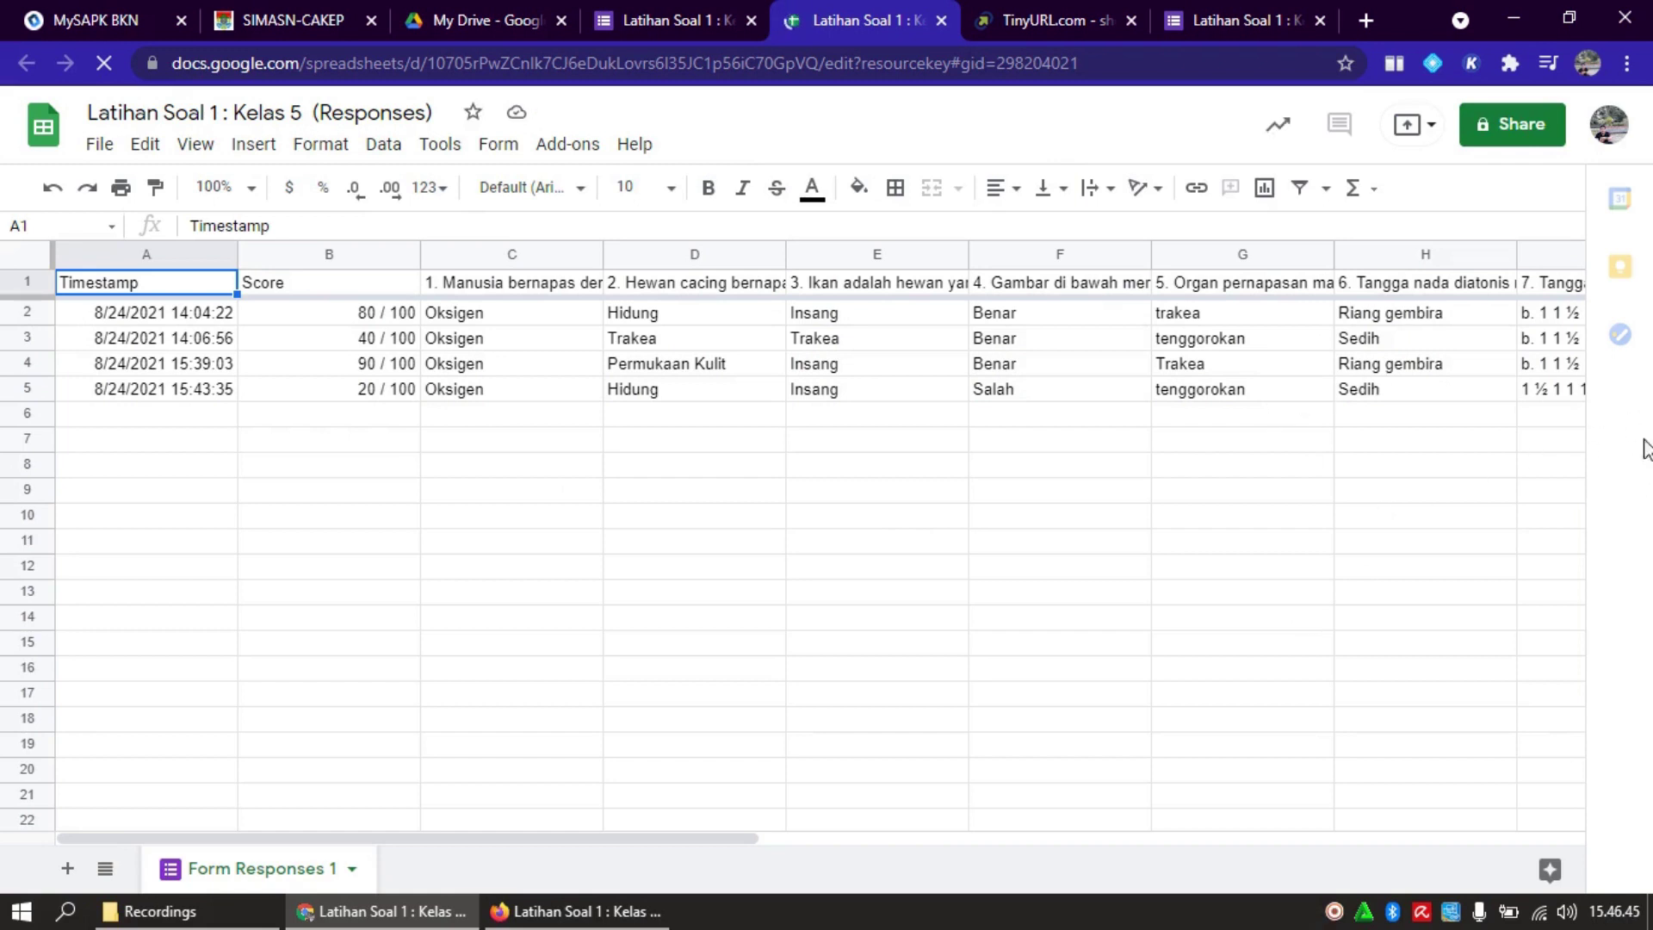
pyautogui.click(314, 332)
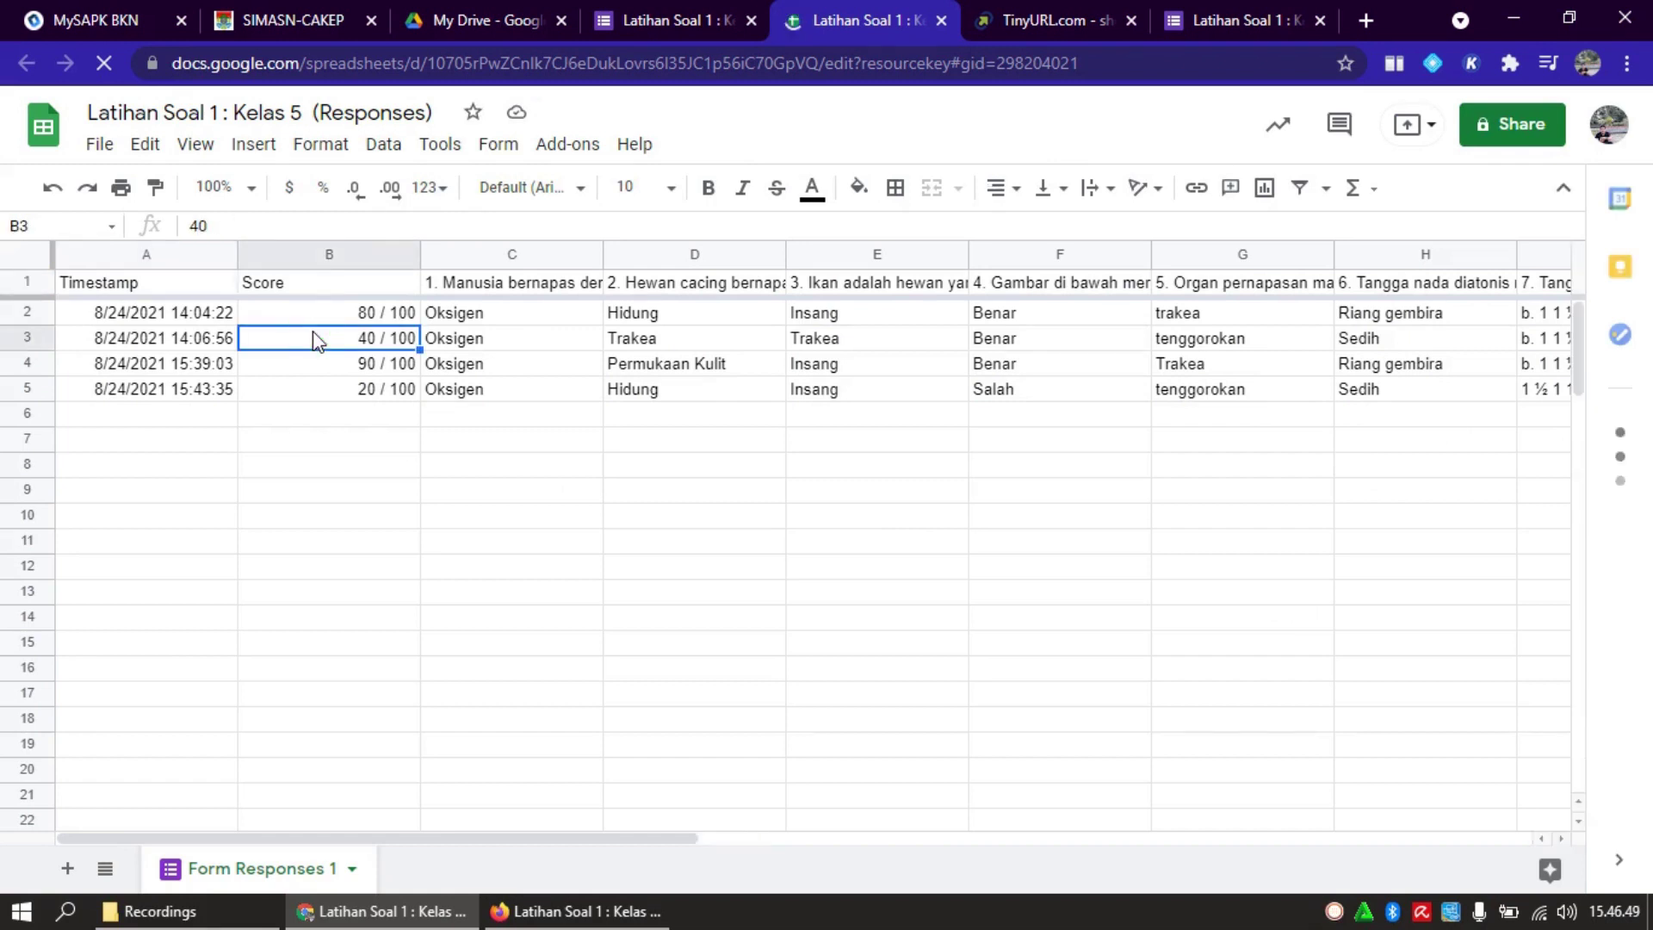
pyautogui.press('Left')
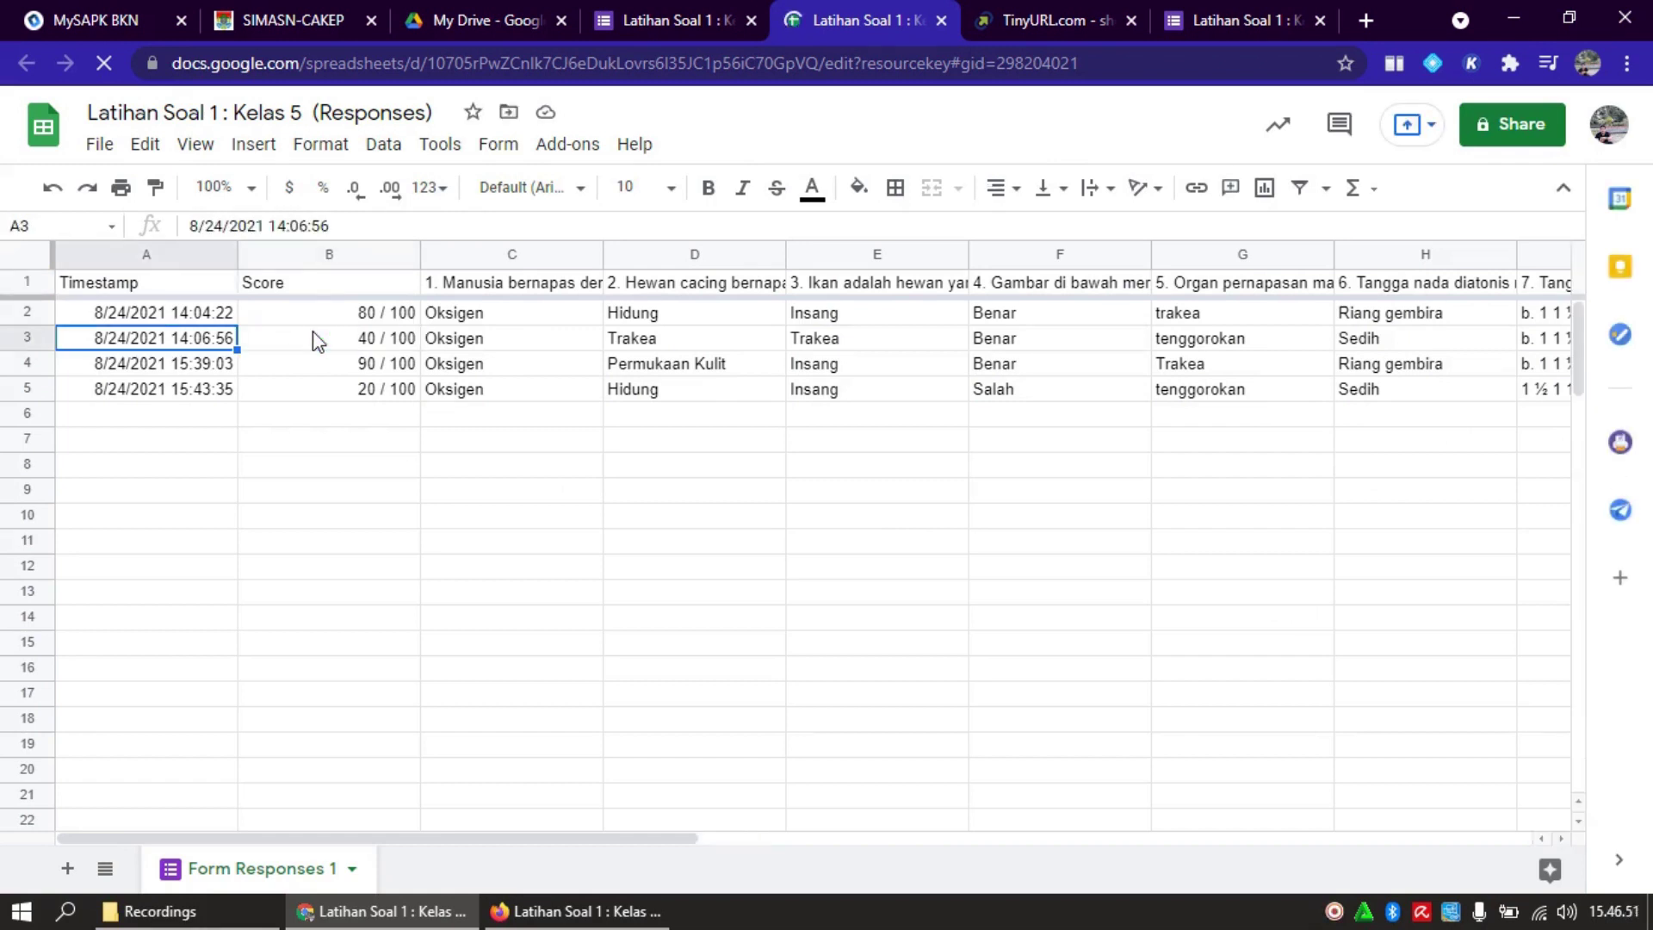
pyautogui.click(315, 339)
pyautogui.press('Right')
pyautogui.press('Right')
pyautogui.press('Right')
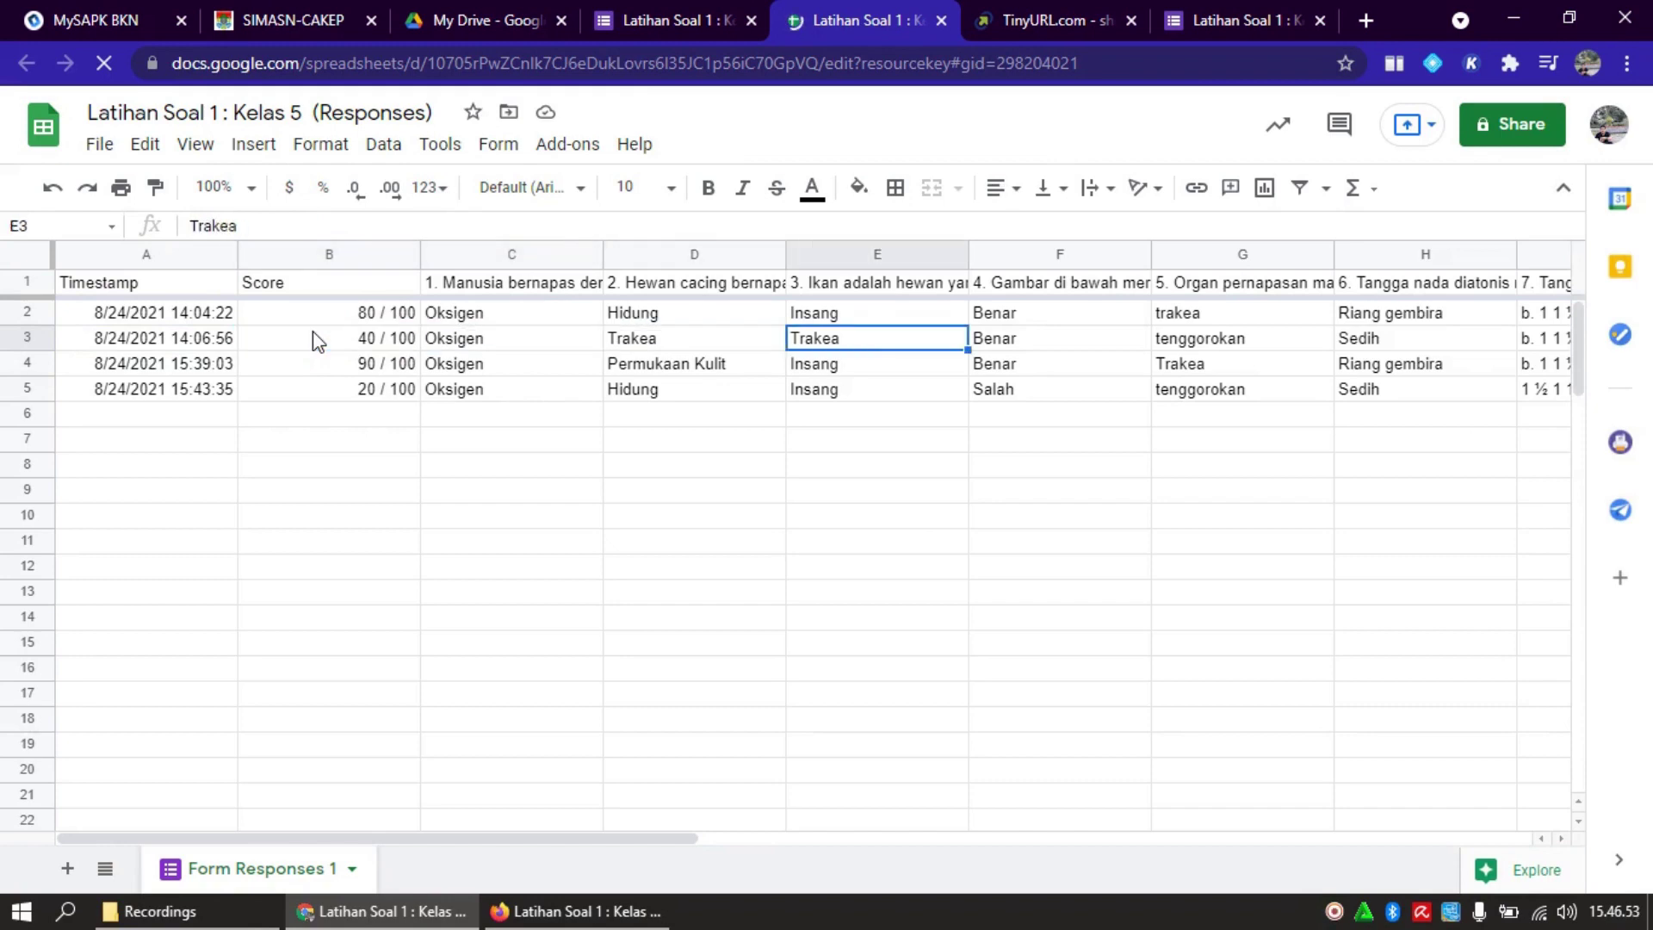
pyautogui.press('Left')
pyautogui.press('Left')
pyautogui.press('Left')
pyautogui.press('Left')
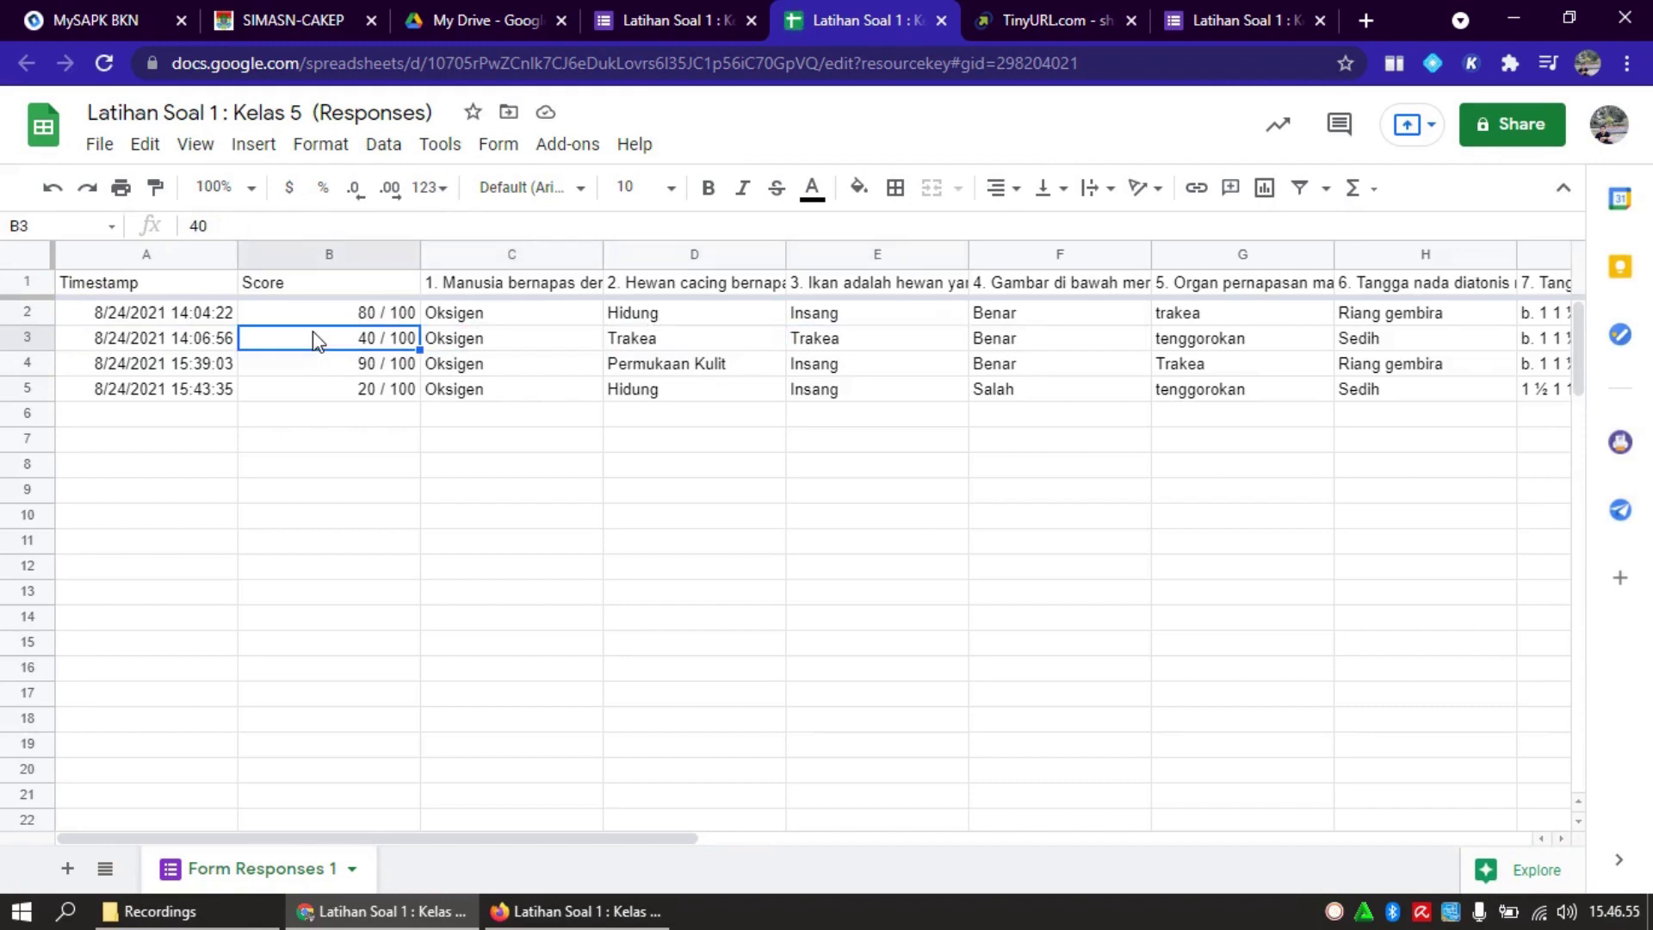
pyautogui.press('Right')
pyautogui.press('Right')
pyautogui.press('Right')
pyautogui.press('Right')
pyautogui.press('Right')
pyautogui.press('Right')
pyautogui.press('Right')
pyautogui.press('Right')
pyautogui.press('Right')
pyautogui.press('Right')
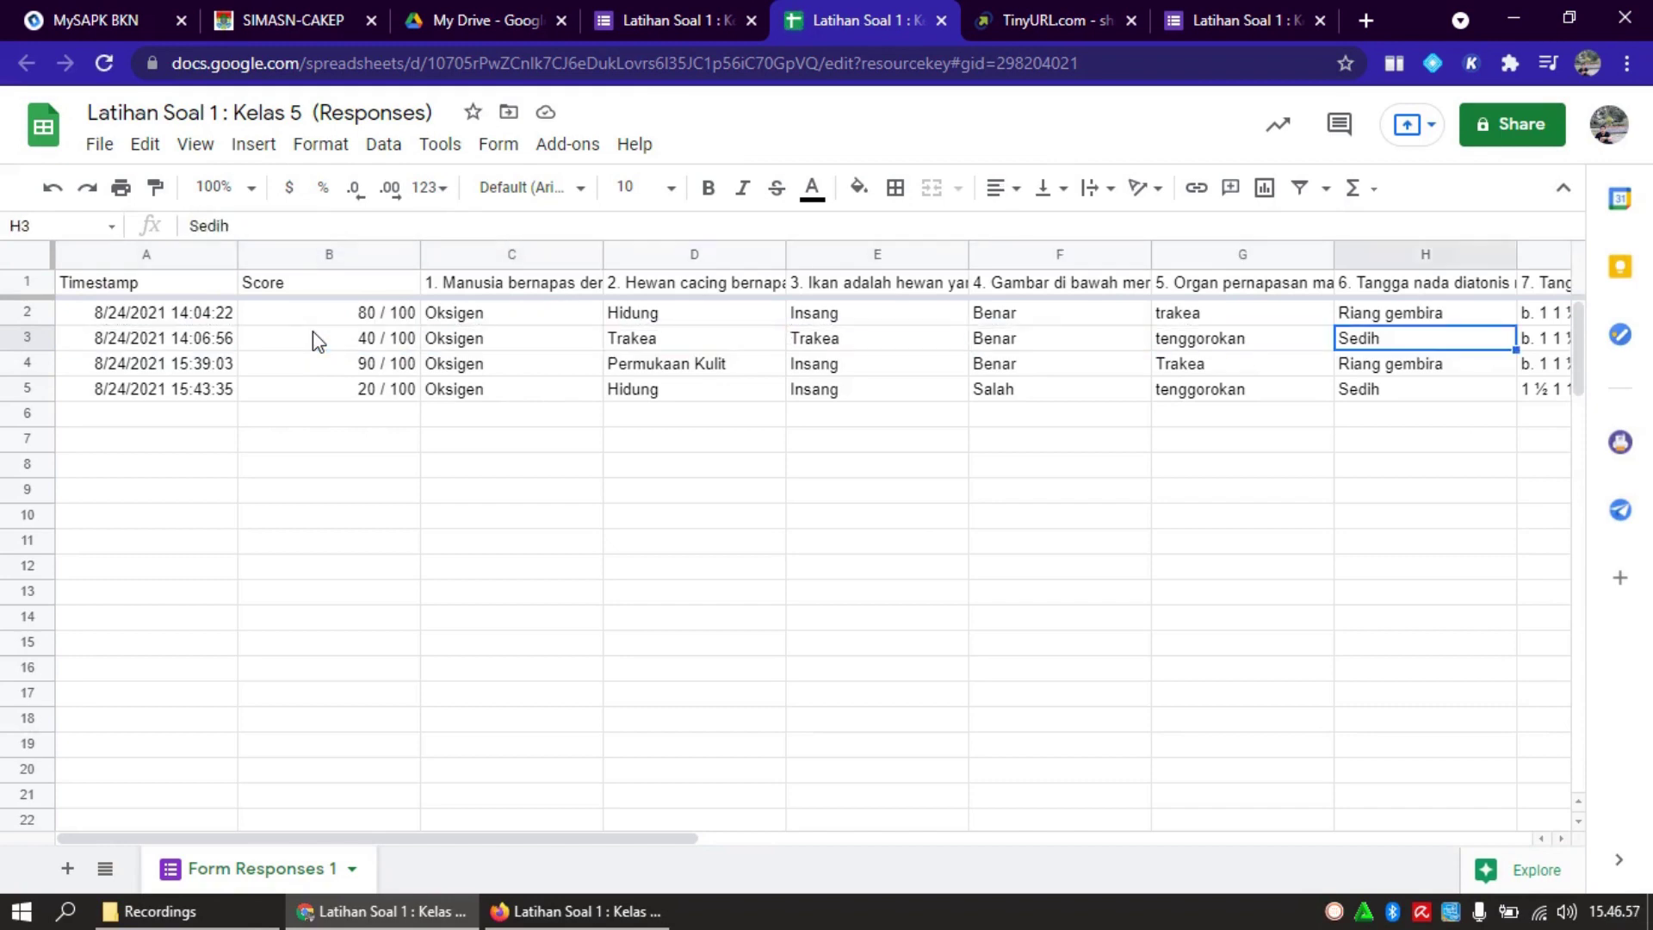
pyautogui.press('Right')
pyautogui.press('Right')
pyautogui.press('Right')
pyautogui.press('Right')
pyautogui.press('Left')
pyautogui.press('Left')
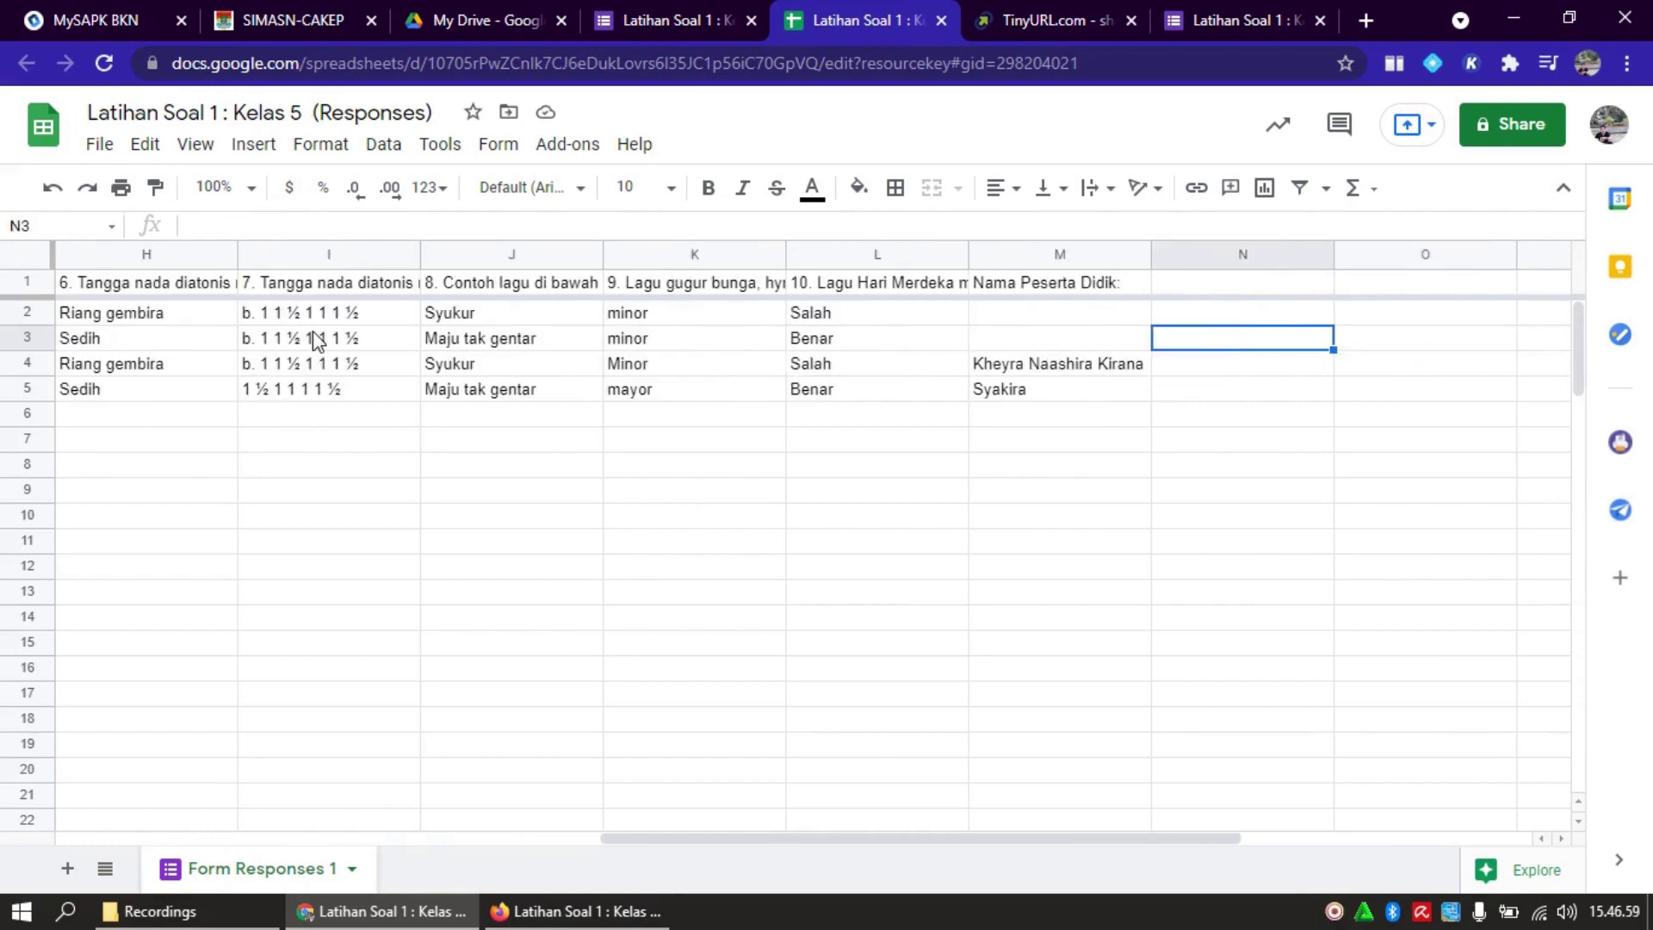
pyautogui.press('Left')
pyautogui.press('Down')
pyautogui.press('Left')
pyautogui.press('Left')
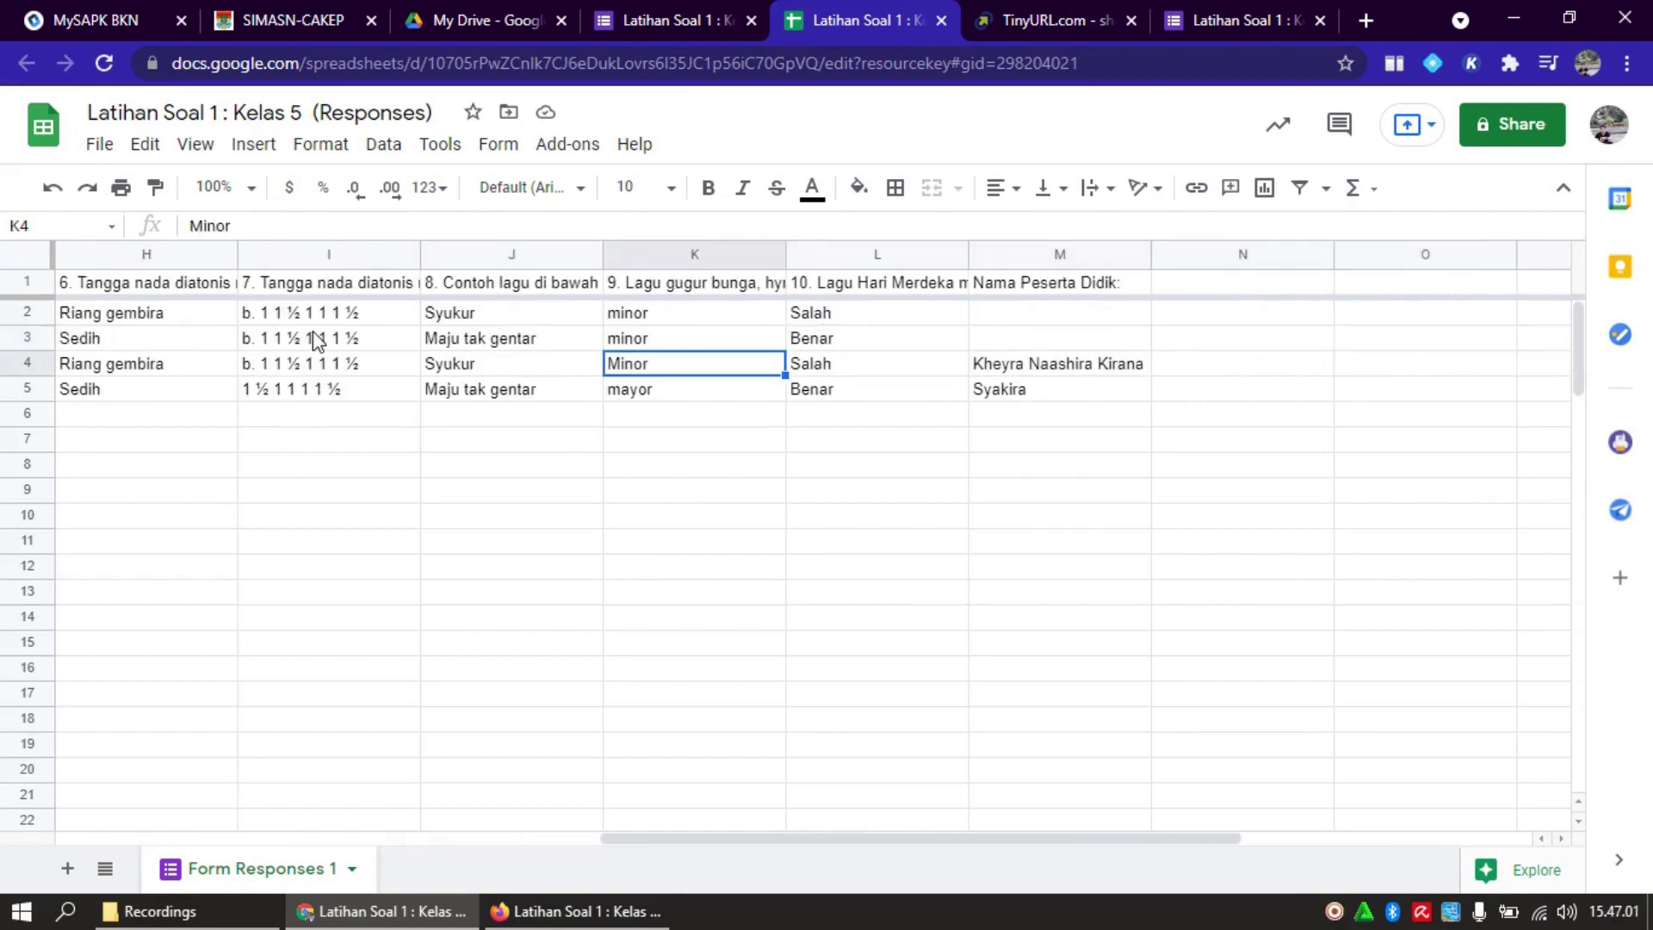
pyautogui.press('Right')
pyautogui.press('Right')
pyautogui.press('Right')
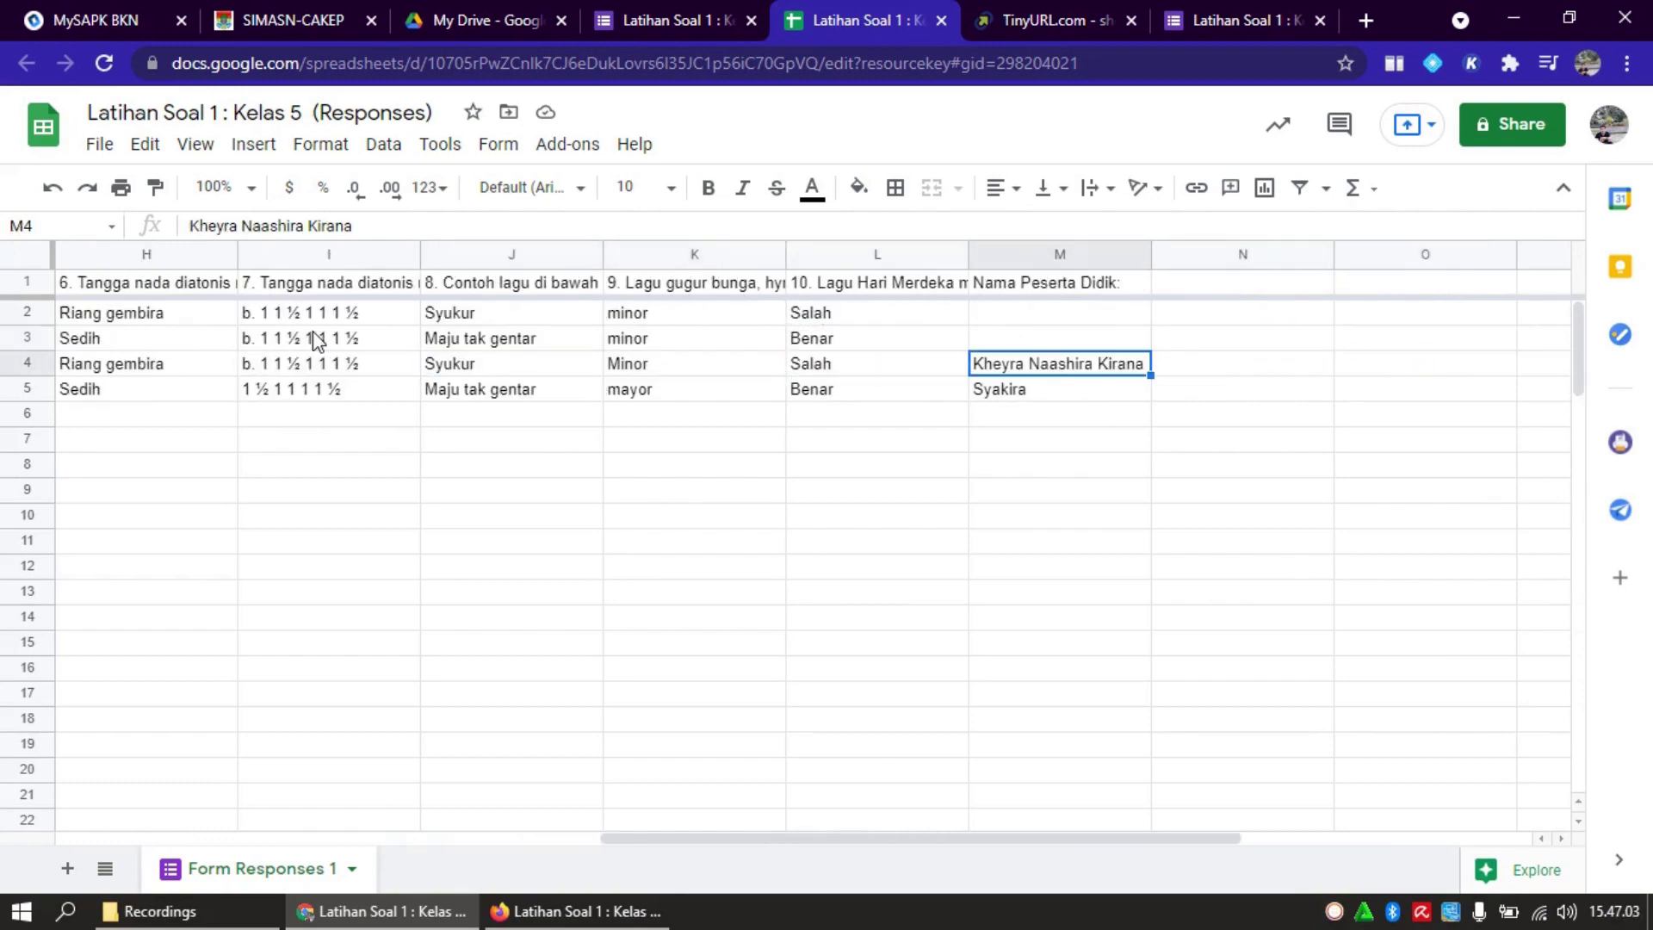
pyautogui.press('Left')
pyautogui.press('Left')
pyautogui.press('Left')
pyautogui.press('Left')
pyautogui.press('Left')
pyautogui.press('Left')
pyautogui.press('Left')
pyautogui.press('Left')
pyautogui.press('Left')
pyautogui.press('Left')
pyautogui.press('Left')
pyautogui.press('Left')
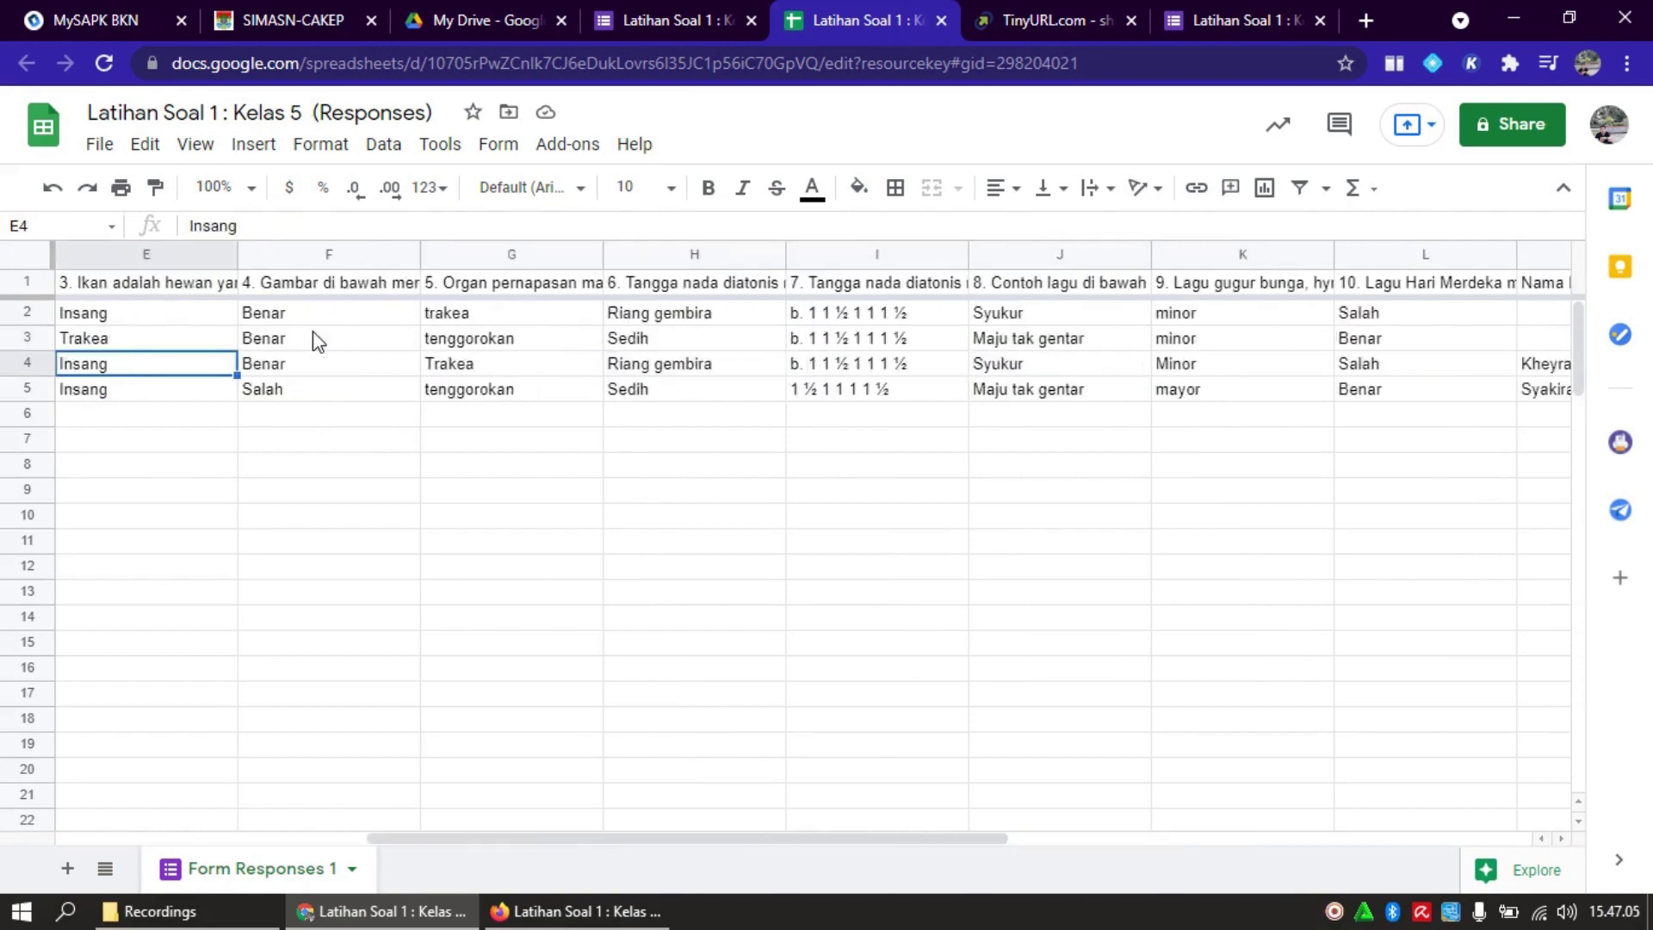
pyautogui.press('Right')
pyautogui.press('Right')
pyautogui.press('Right')
pyautogui.press('Right')
pyautogui.press('Right')
pyautogui.press('Right')
pyautogui.press('Right')
pyautogui.press('Right')
pyautogui.press('Right')
pyautogui.press('Right')
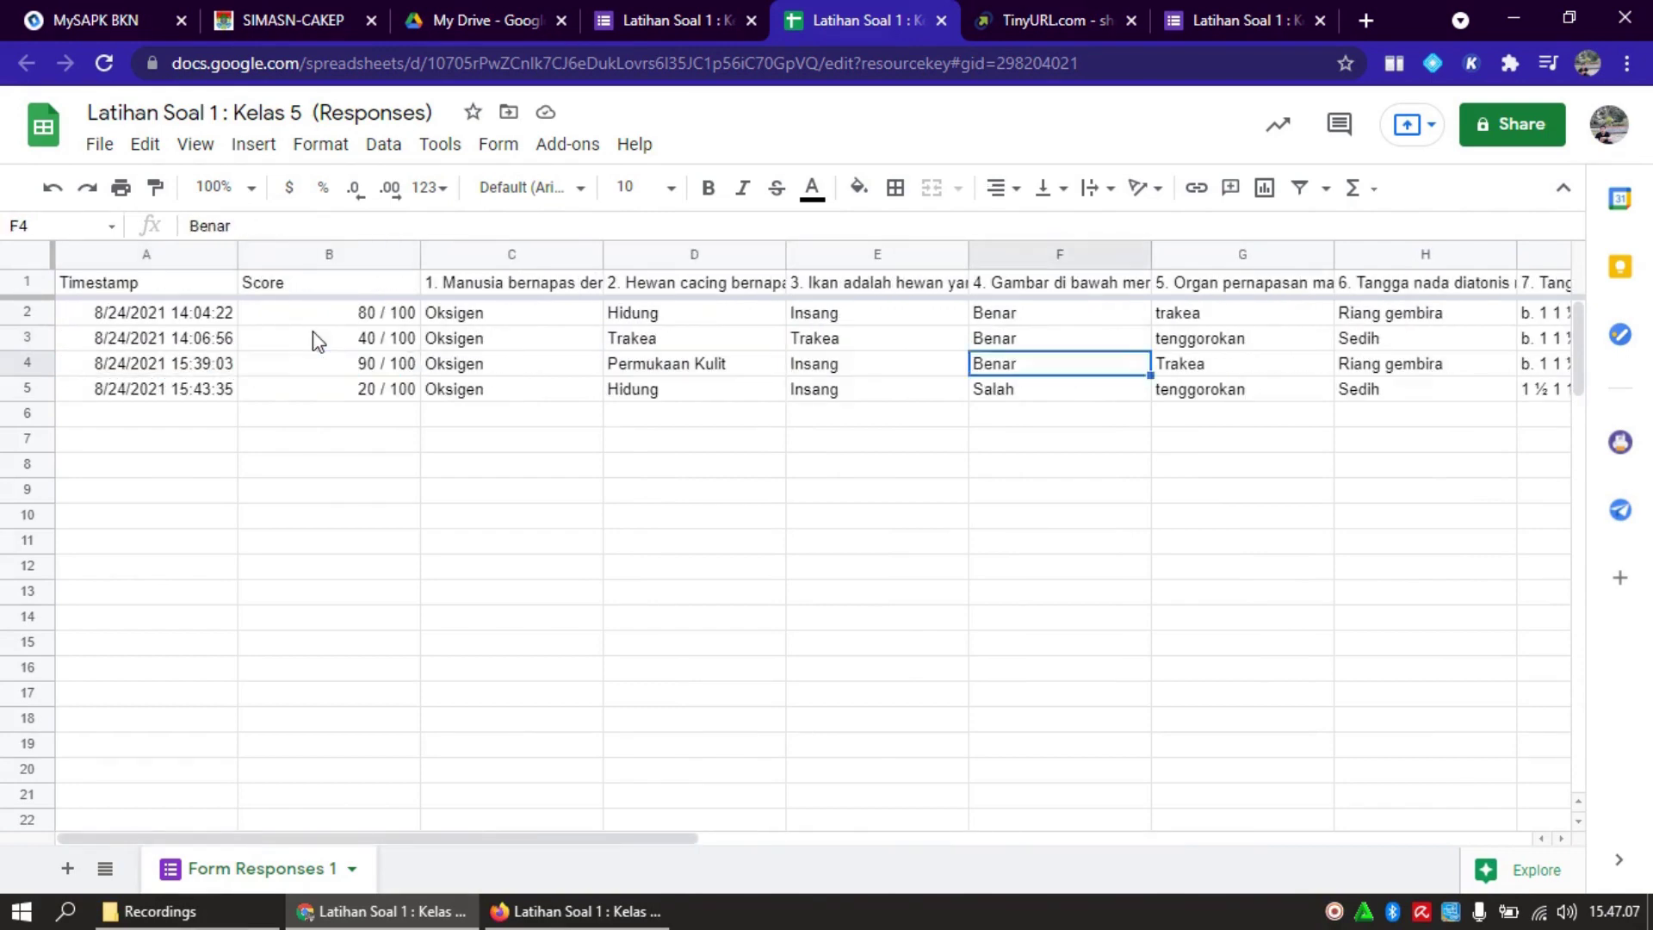
pyautogui.press('Right')
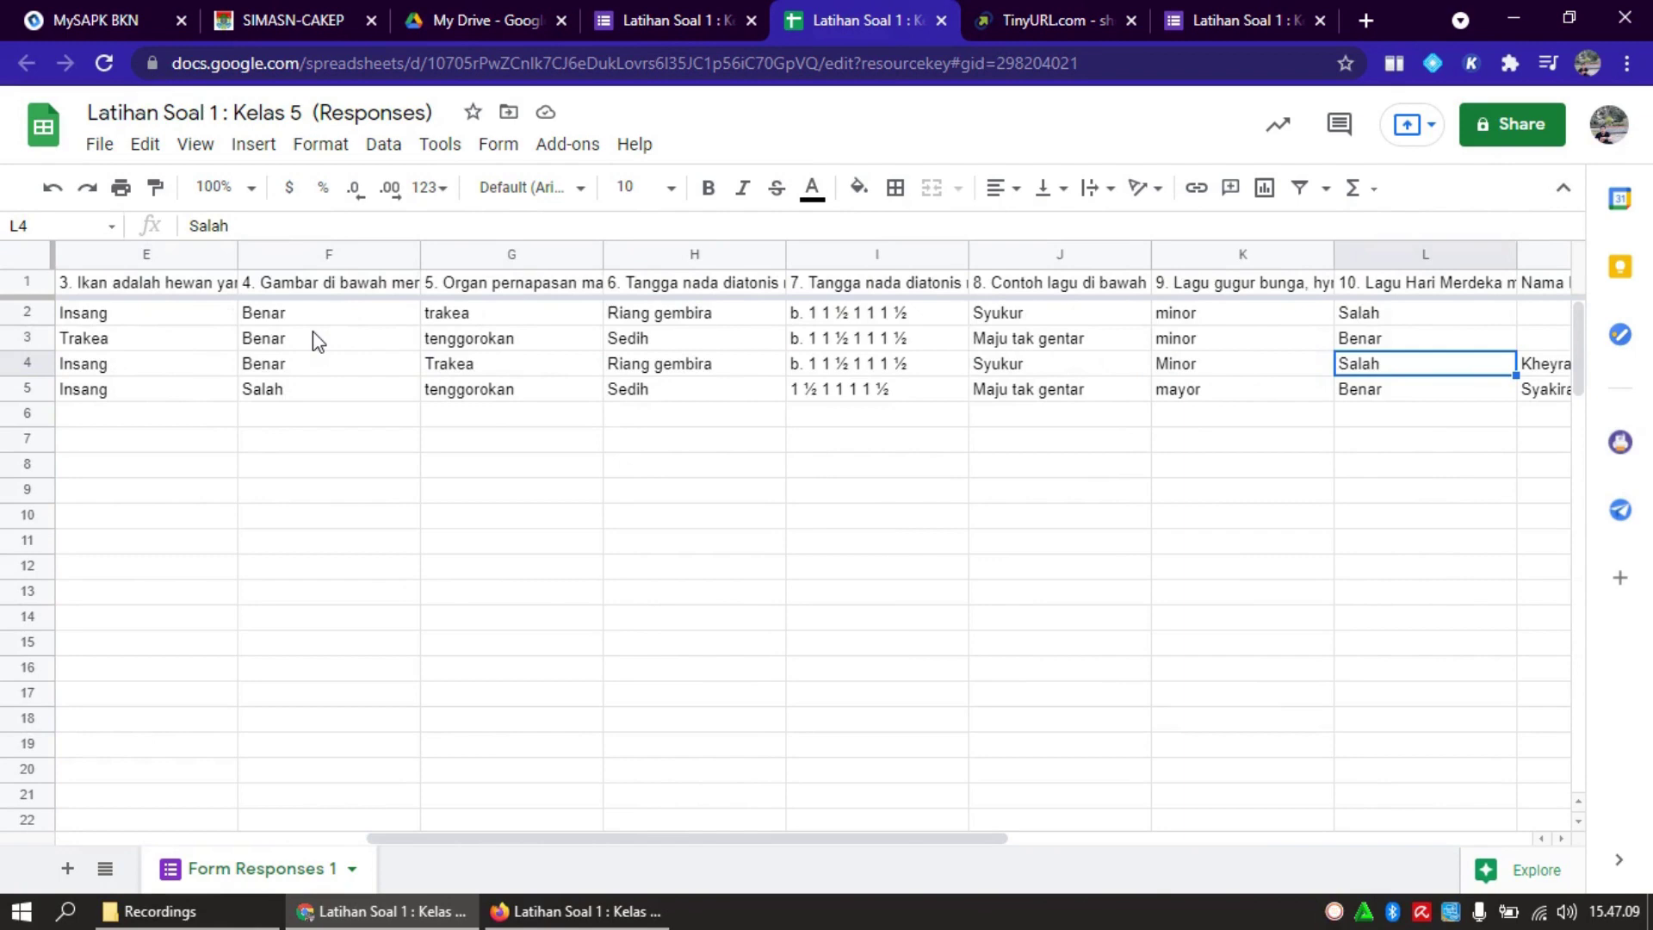
pyautogui.press('Right')
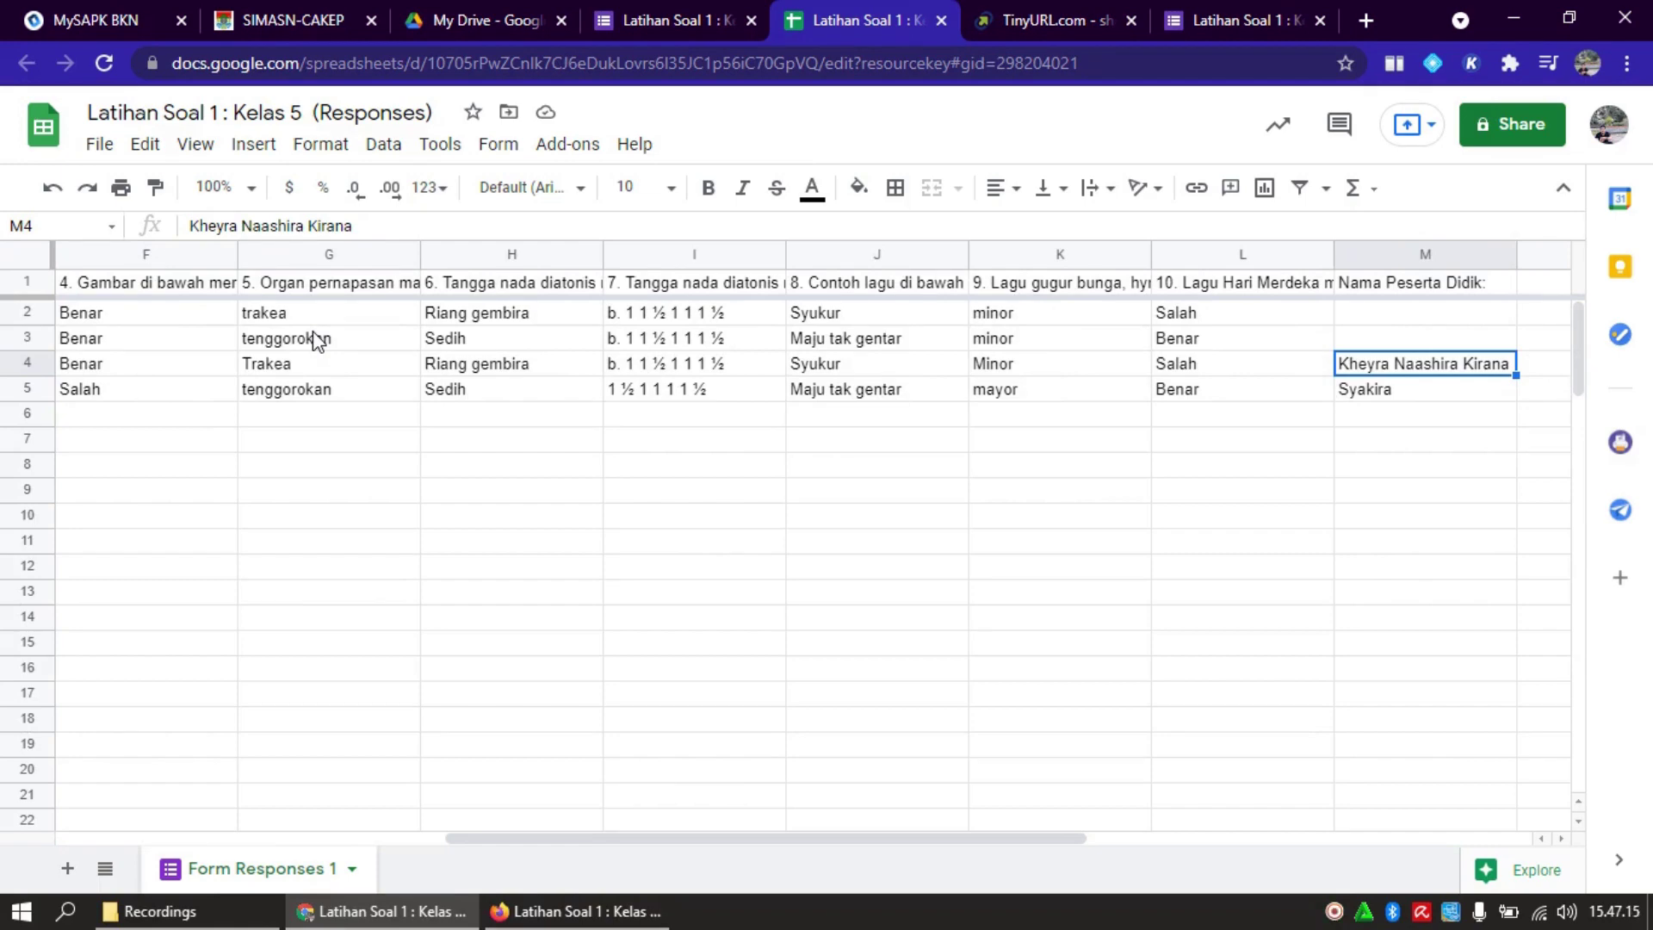
pyautogui.press('Left')
pyautogui.press('Left')
pyautogui.press('Left')
pyautogui.press('Left')
pyautogui.press('Left')
pyautogui.press('Left')
pyautogui.press('Left')
pyautogui.press('Left')
pyautogui.press('Left')
pyautogui.press('Left')
pyautogui.press('Left')
pyautogui.press('Left')
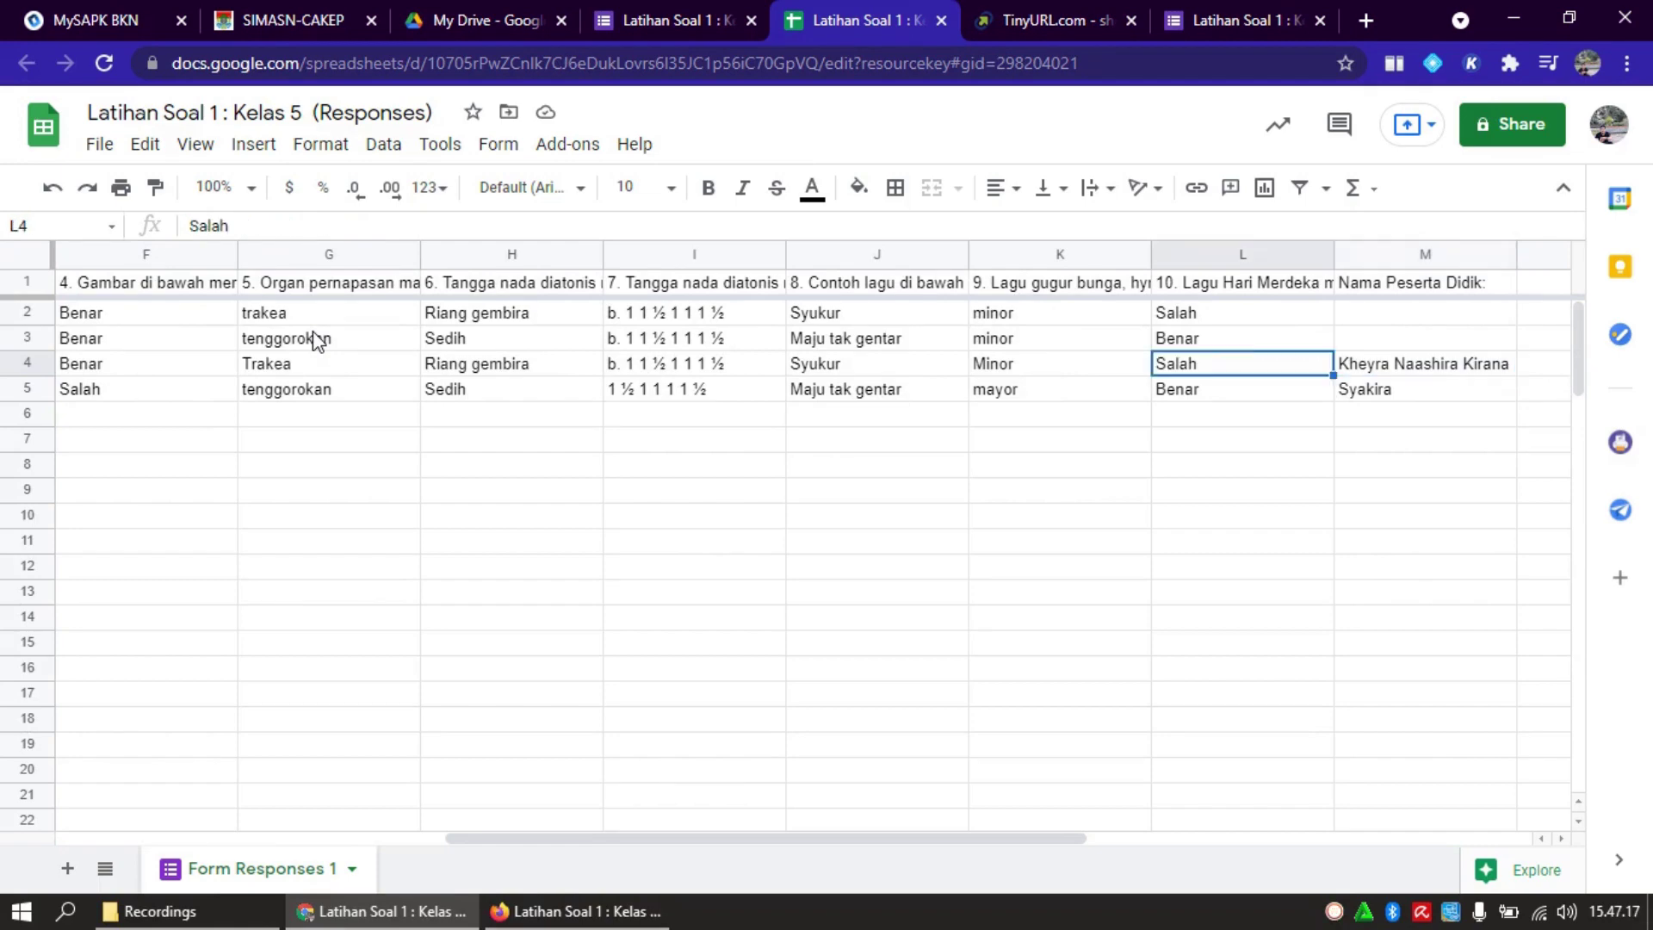
pyautogui.press('Right')
pyautogui.press('Right')
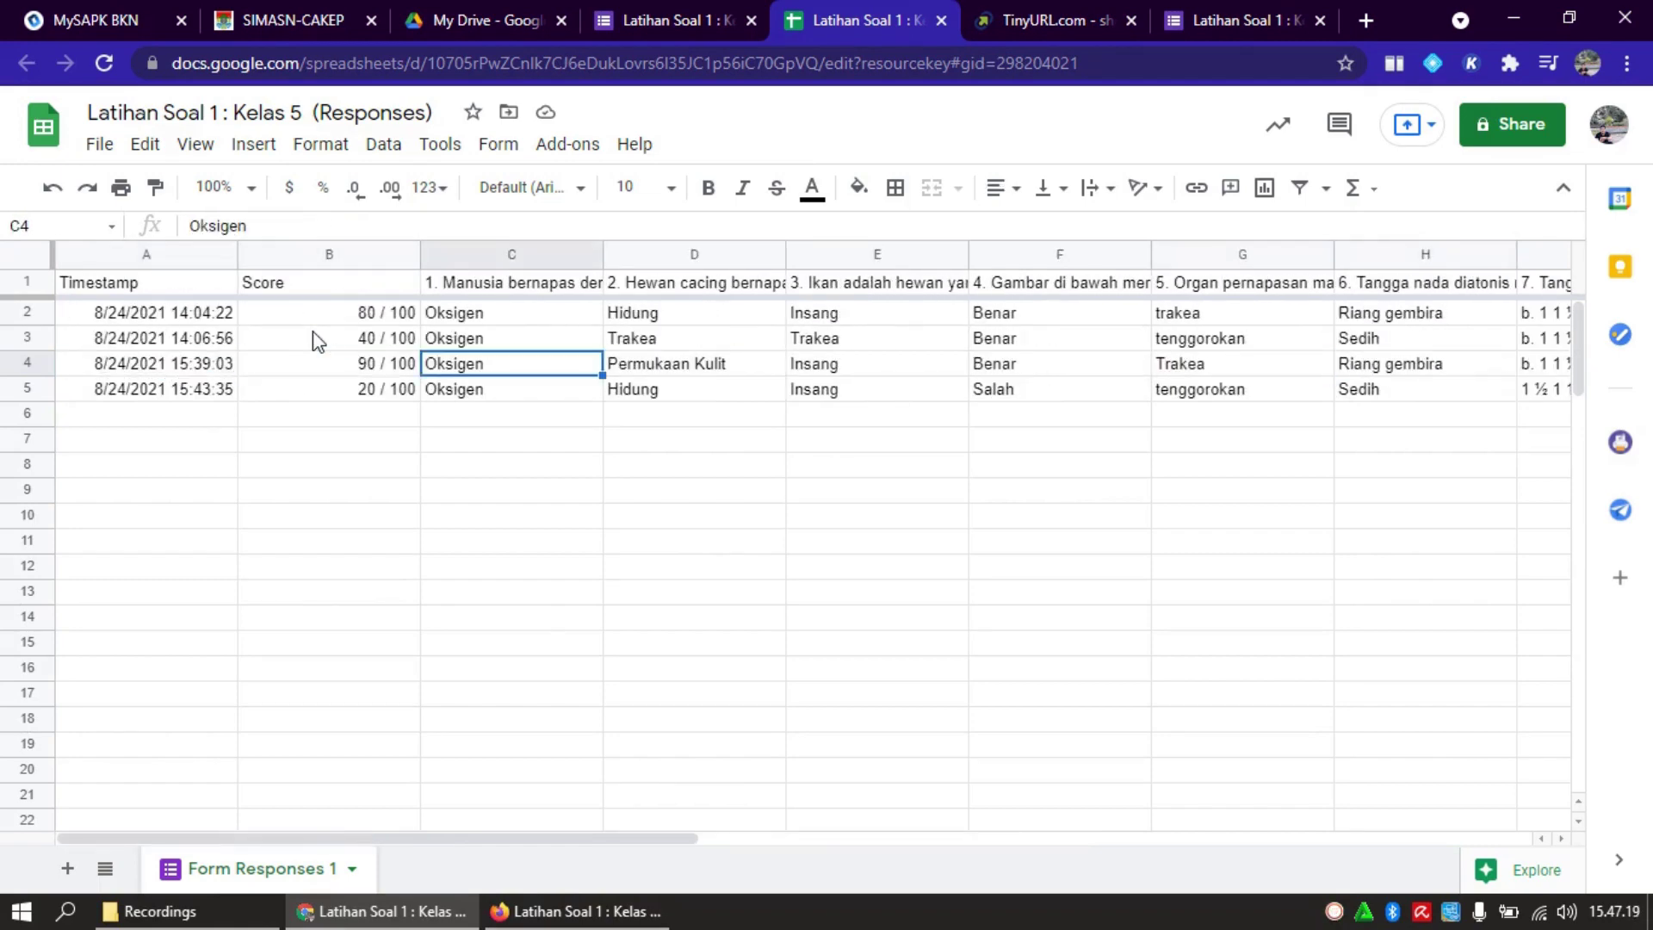
pyautogui.press('Left')
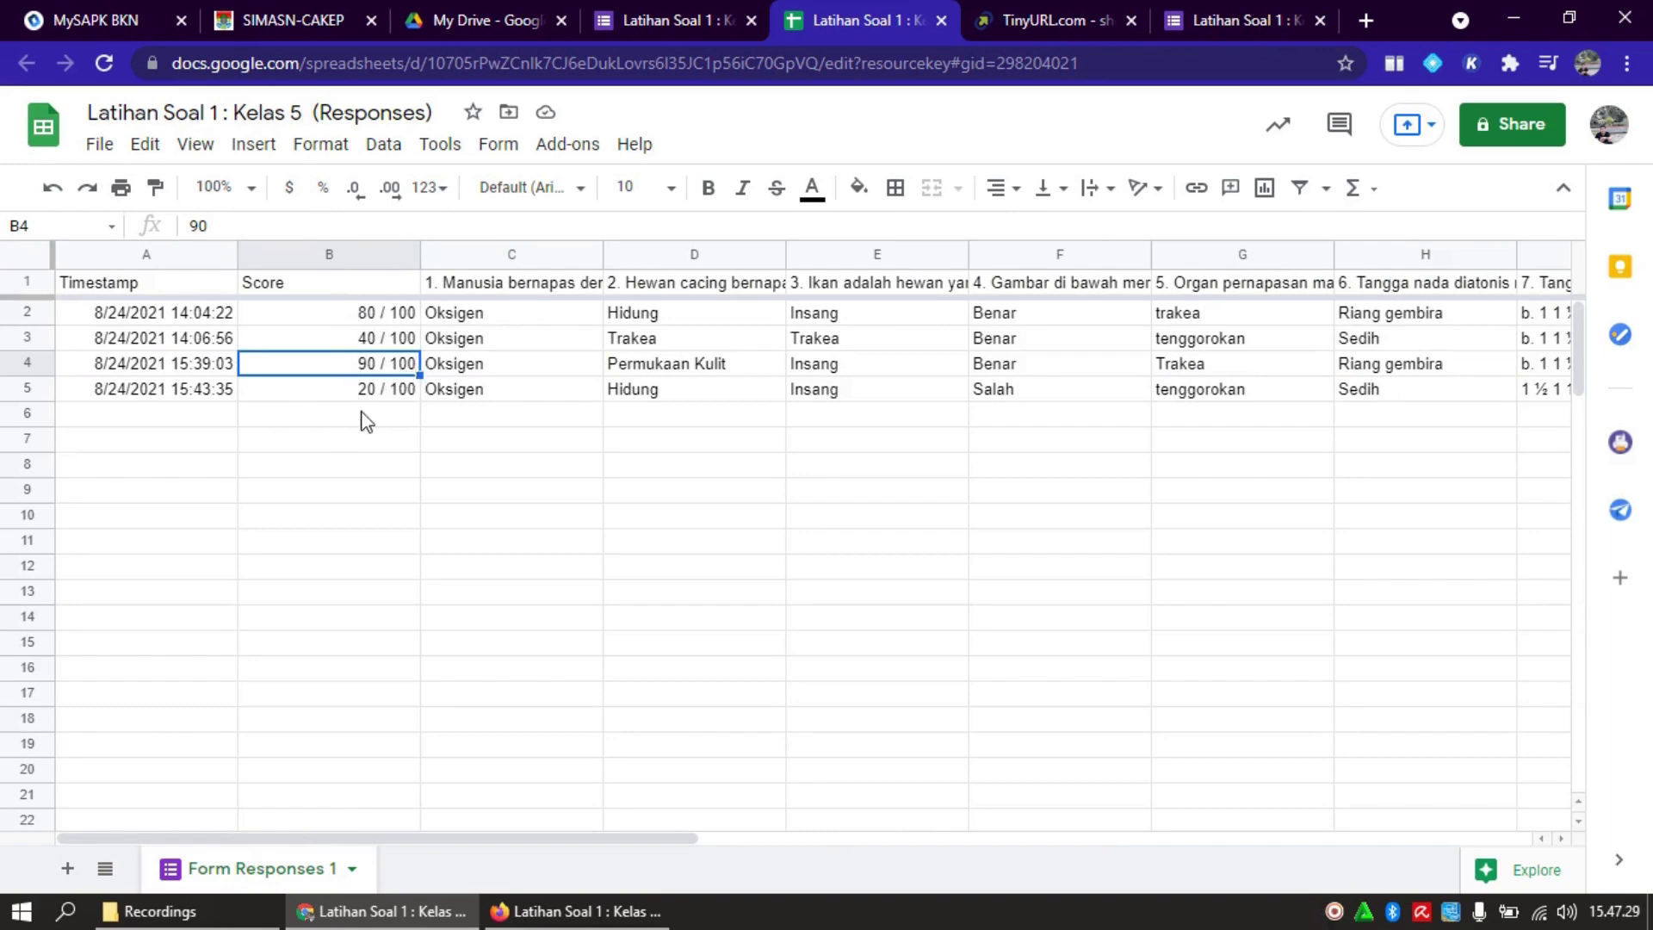
pyautogui.click(457, 319)
pyautogui.press('Right')
pyautogui.press('Right')
pyautogui.press('Right')
pyautogui.press('Right')
pyautogui.press('Right')
pyautogui.press('Right')
pyautogui.press('Right')
pyautogui.press('Right')
pyautogui.press('Right')
pyautogui.press('Right')
pyautogui.press('Right')
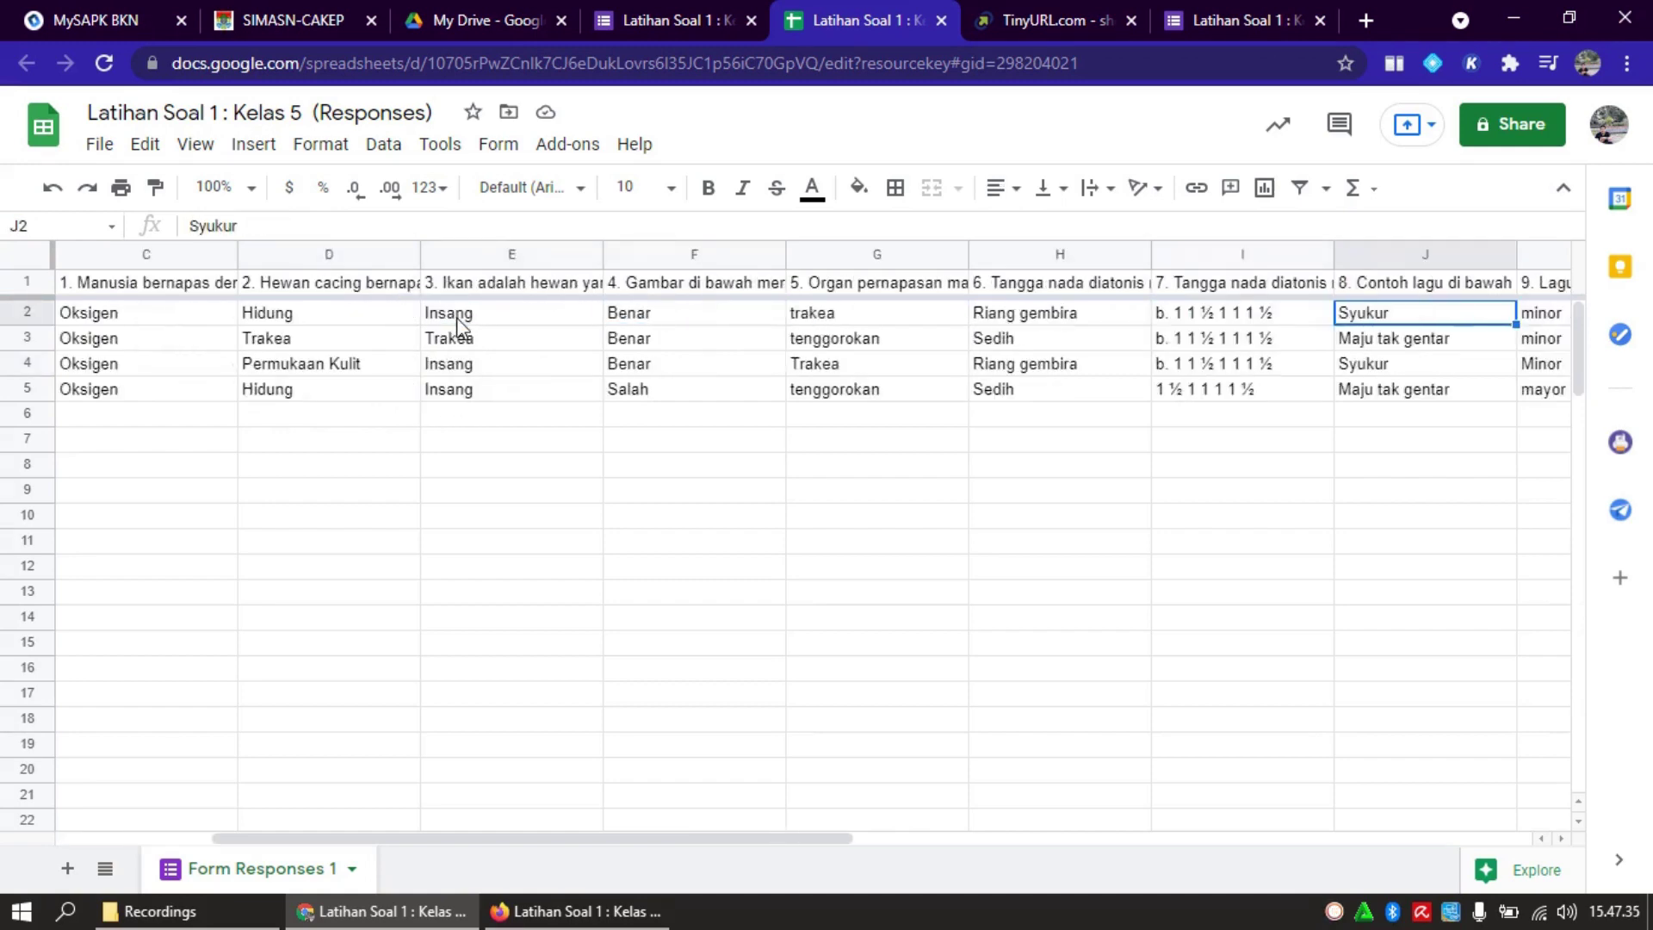
pyautogui.press('Down')
pyautogui.press('Left')
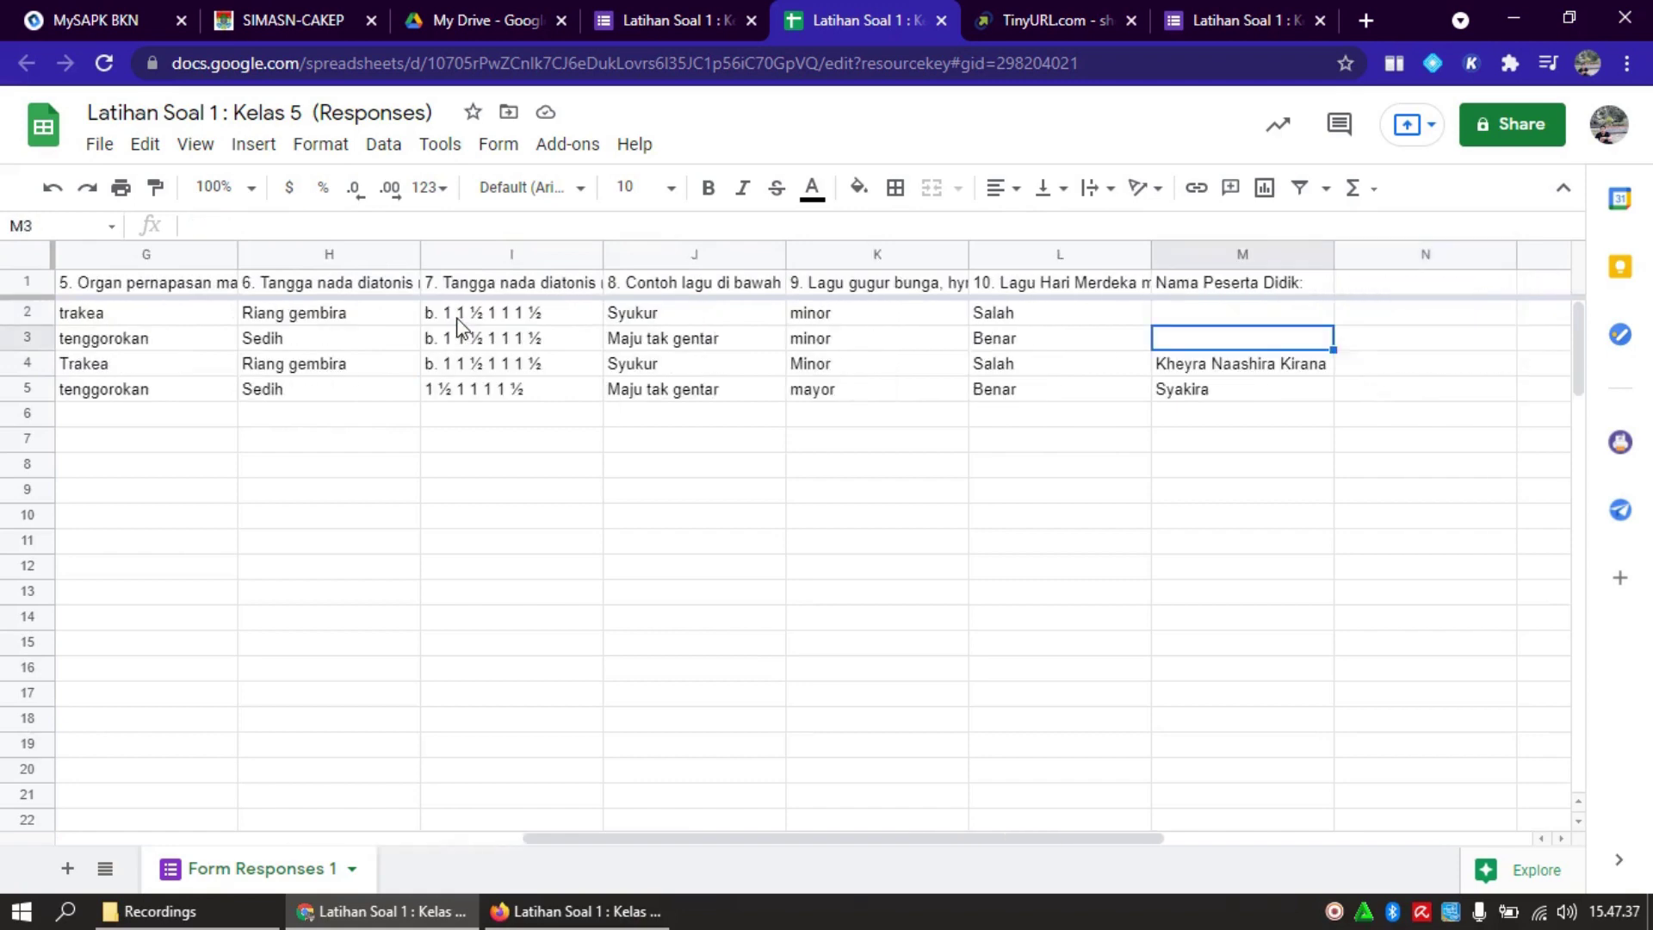
pyautogui.press('Down')
pyautogui.press('Left')
pyautogui.press('Left')
pyautogui.press('Left')
pyautogui.press('Left')
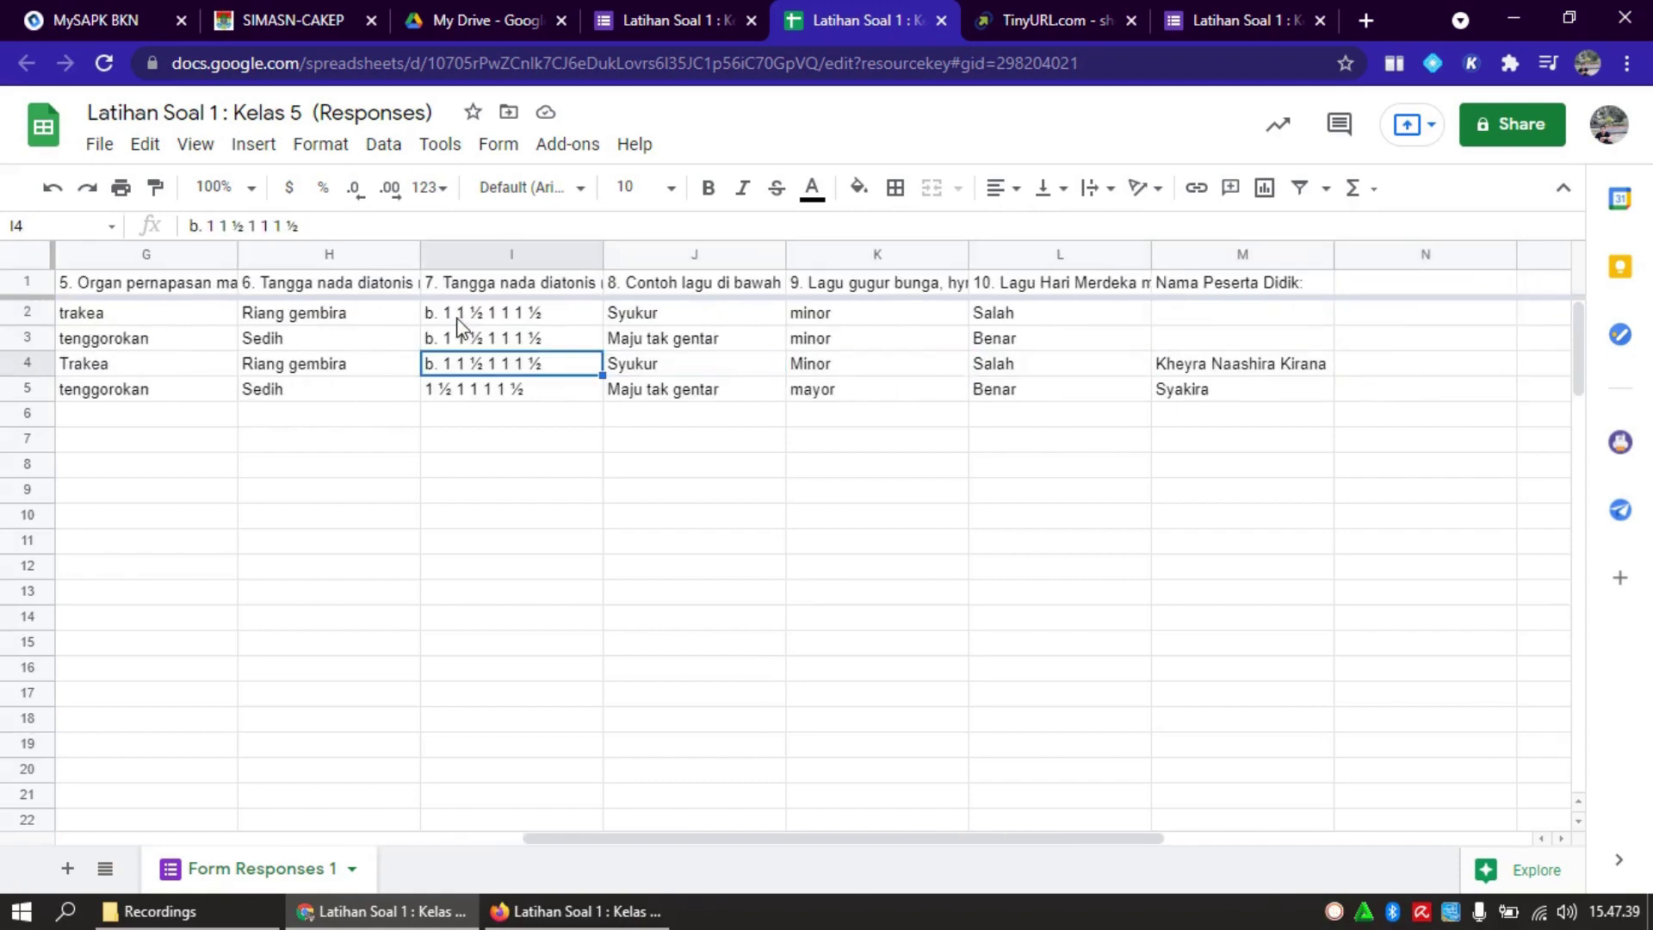
pyautogui.press('Home')
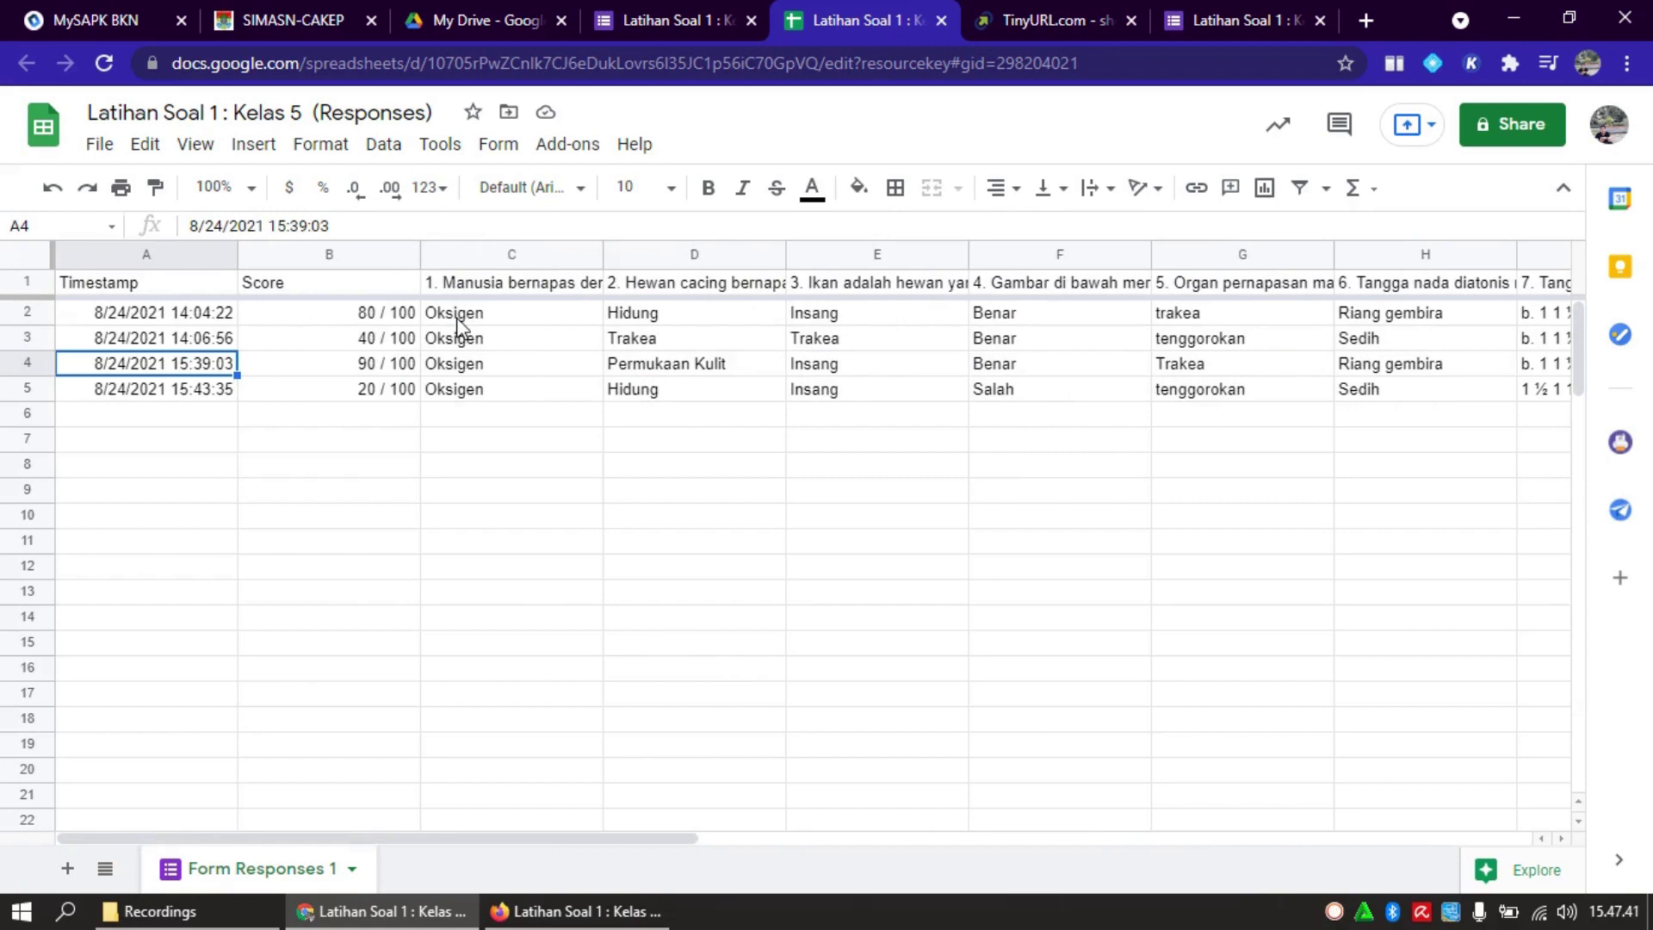
pyautogui.press('Down')
pyautogui.press('Right')
pyautogui.press('Right')
pyautogui.press('Right')
pyautogui.press('Right')
pyautogui.press('Right')
pyautogui.press('Right')
pyautogui.press('Right')
pyautogui.press('Right')
pyautogui.press('Right')
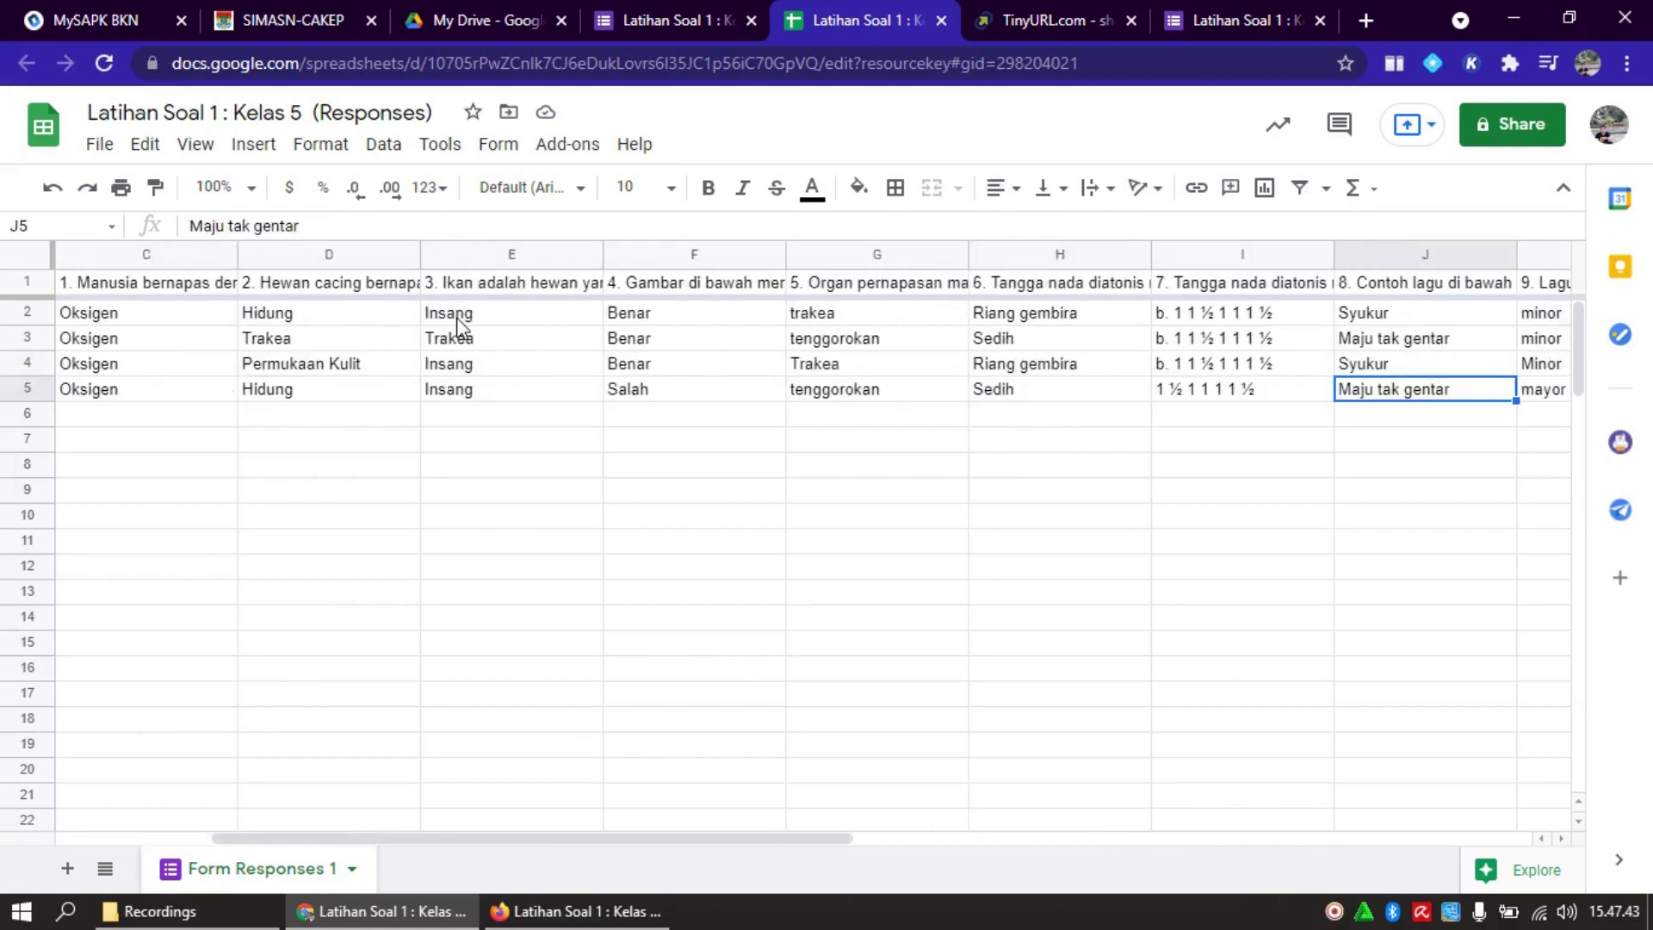
pyautogui.press('Right')
pyautogui.press('Right')
pyautogui.press('Right')
pyautogui.press('Right')
pyautogui.press('Left')
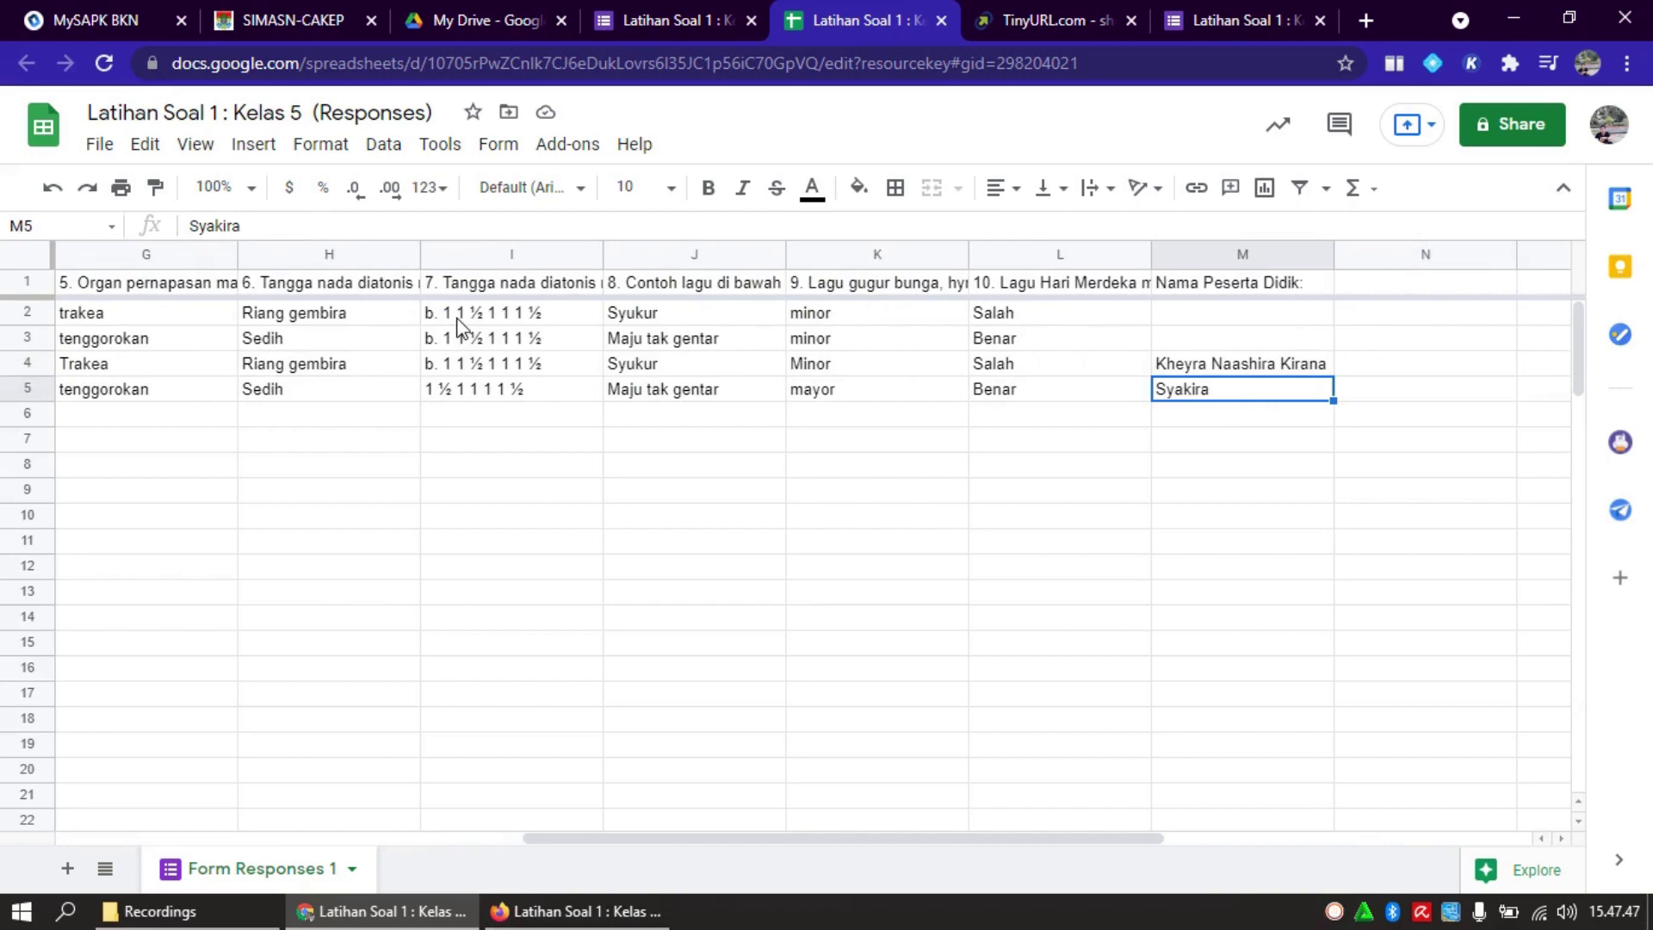
pyautogui.press('Left')
pyautogui.press('Left')
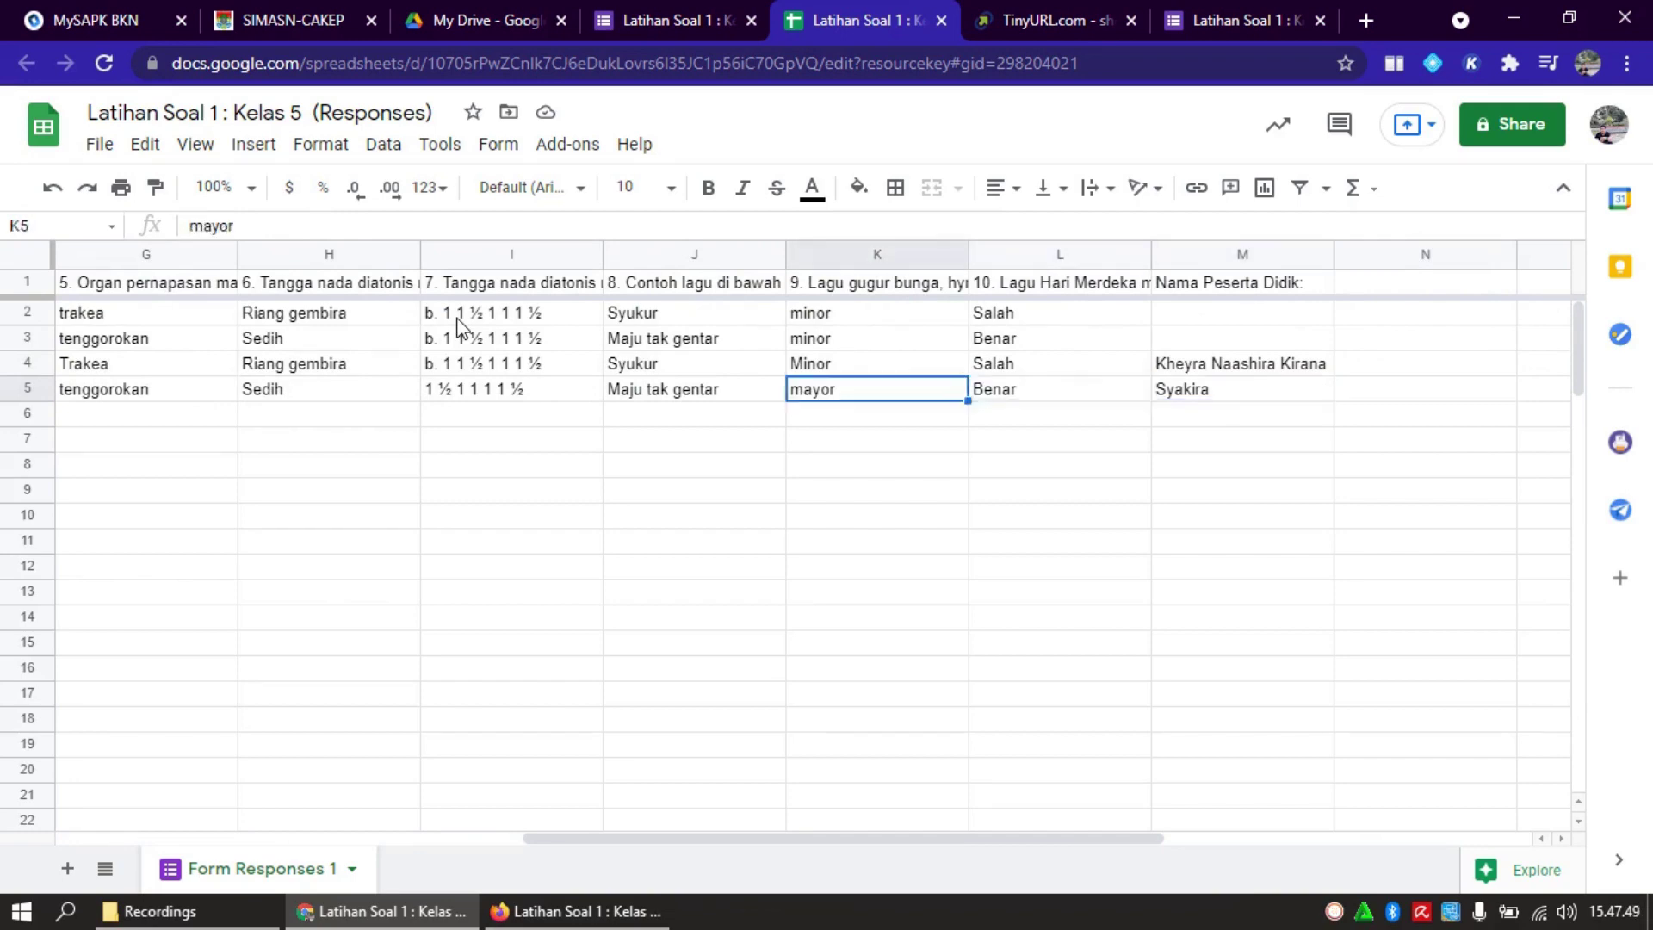
pyautogui.press('Home')
pyautogui.press('Right')
pyautogui.press('Right')
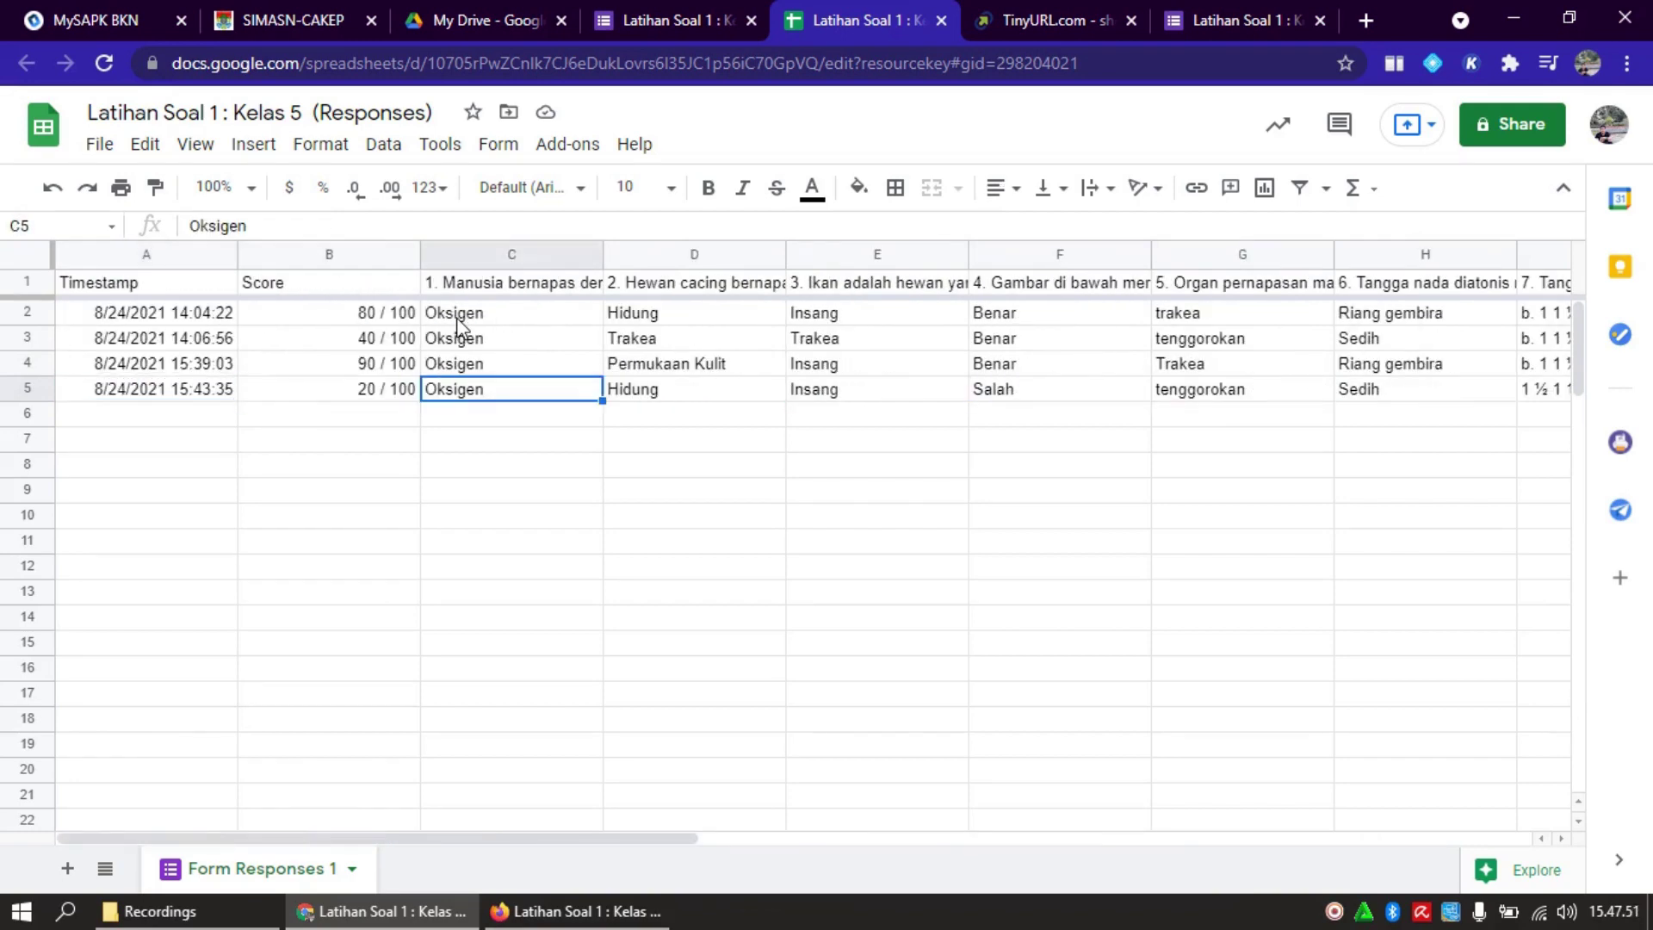
pyautogui.press('Left')
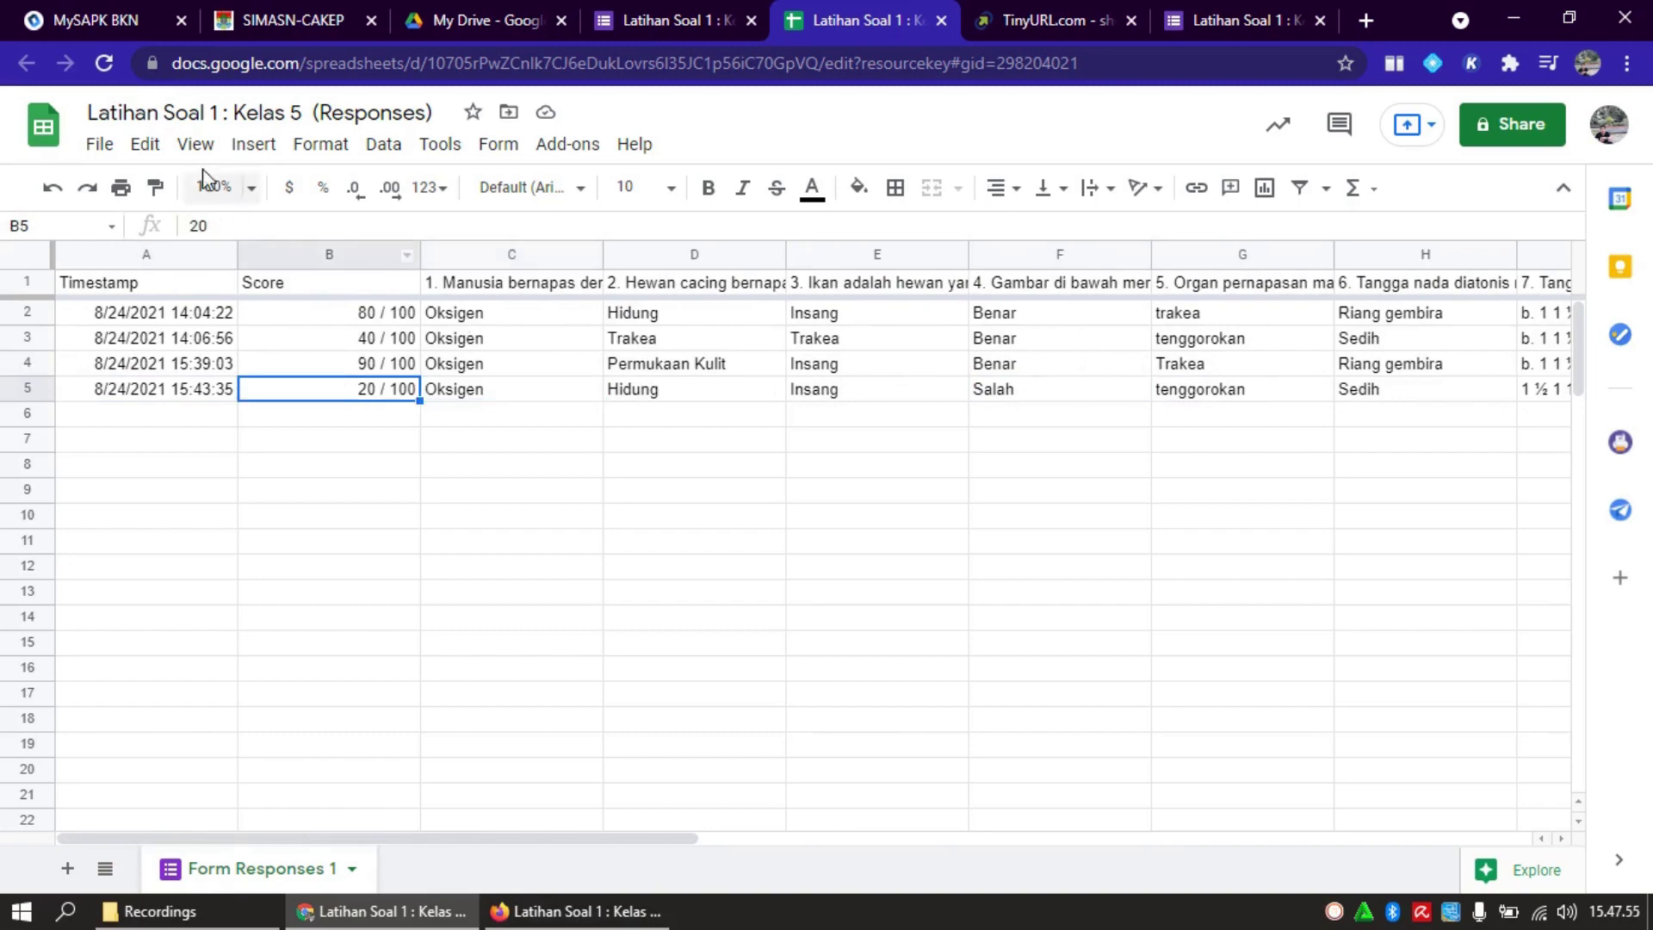
pyautogui.click(140, 152)
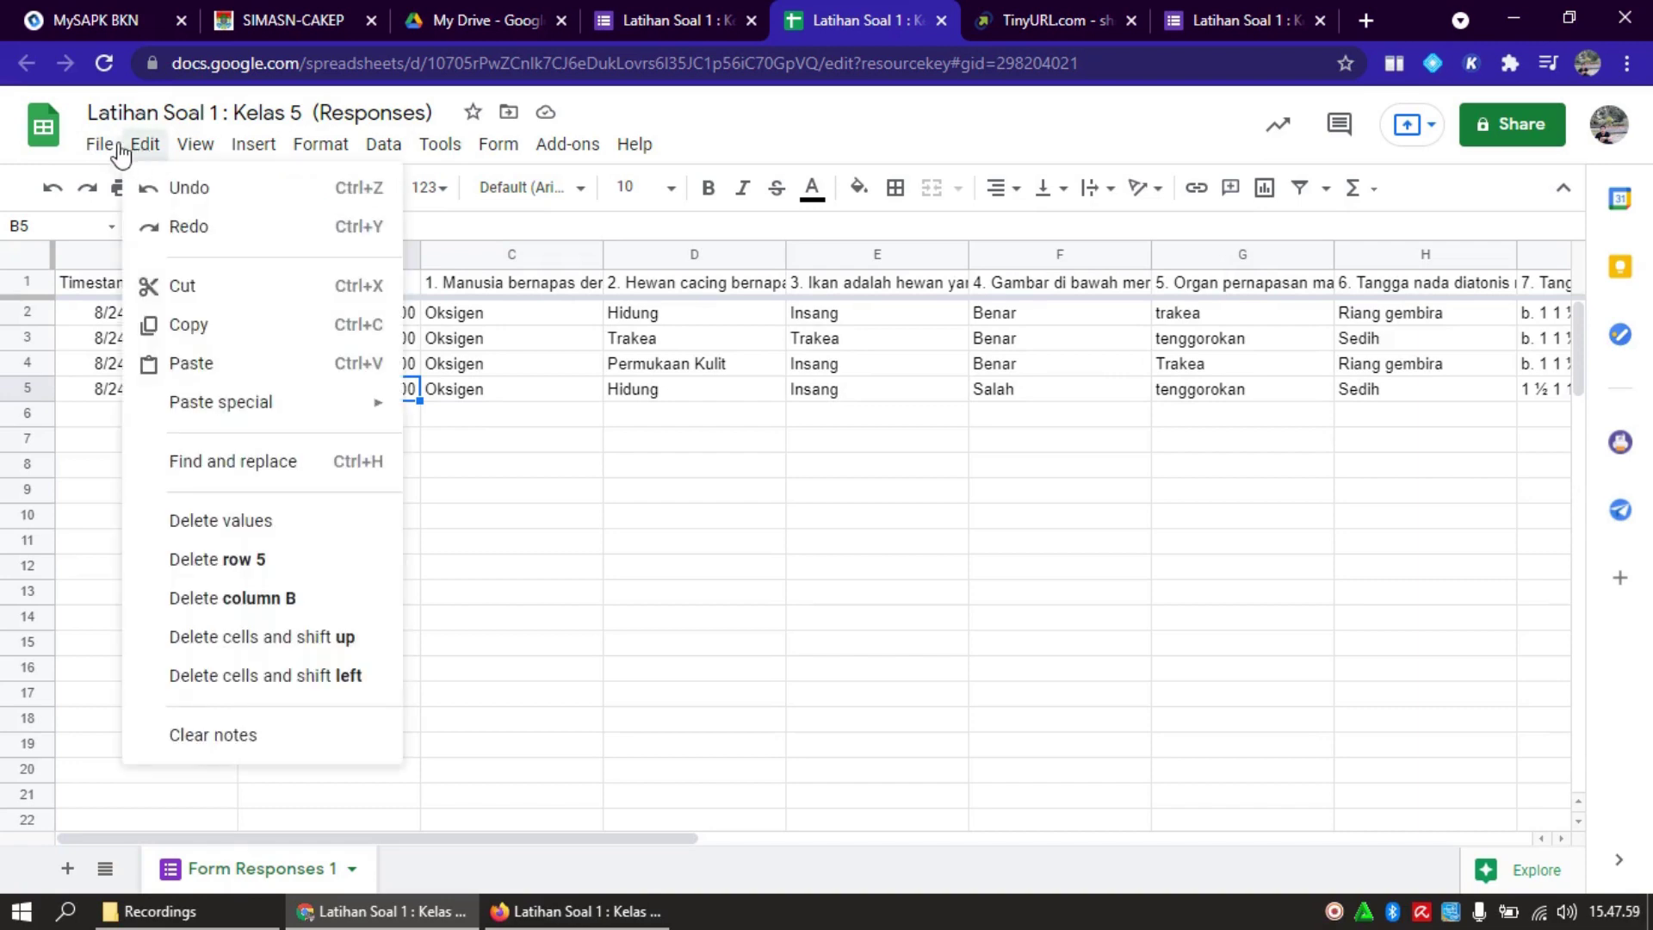
pyautogui.click(106, 153)
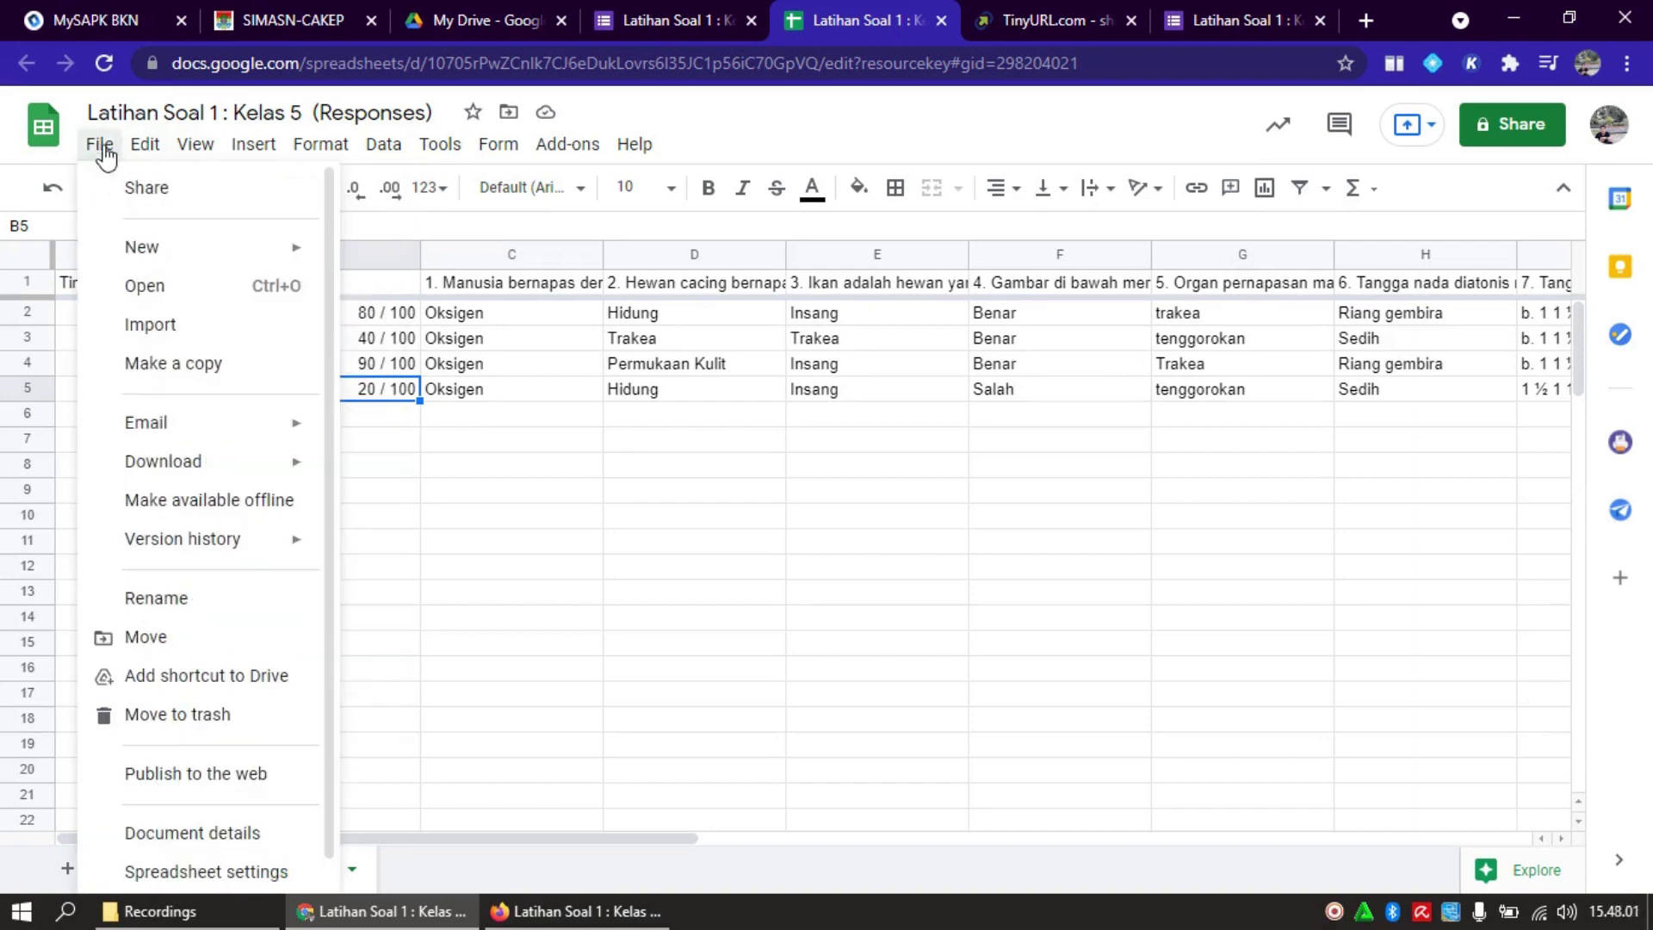
pyautogui.moveTo(318, 148)
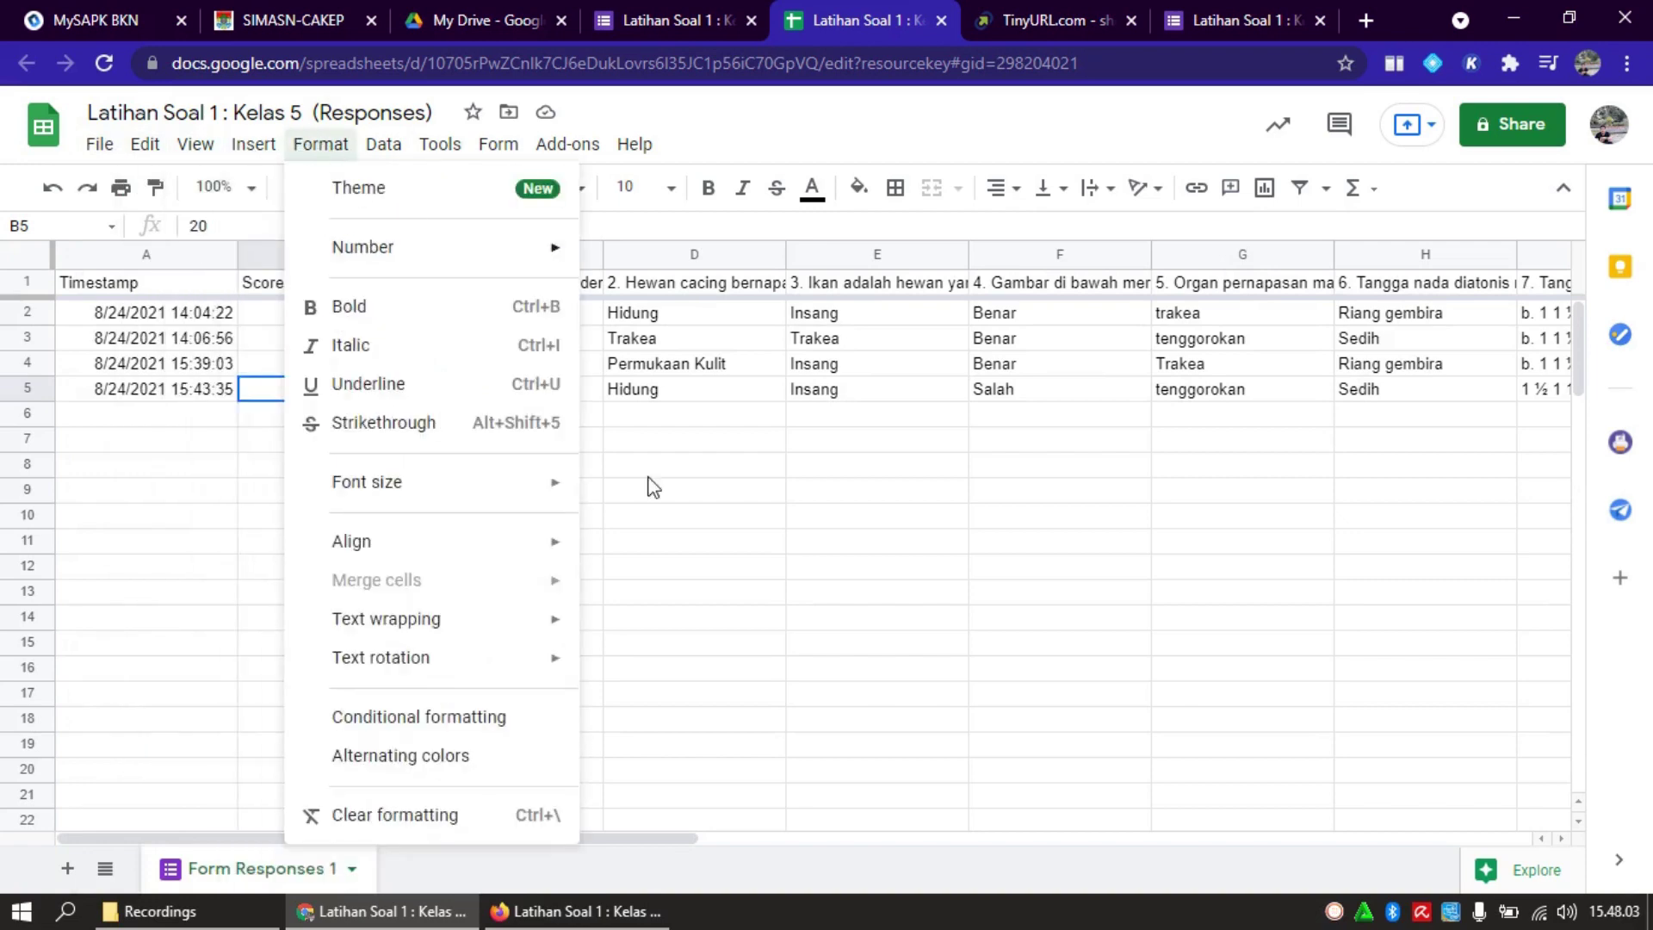
pyautogui.click(809, 503)
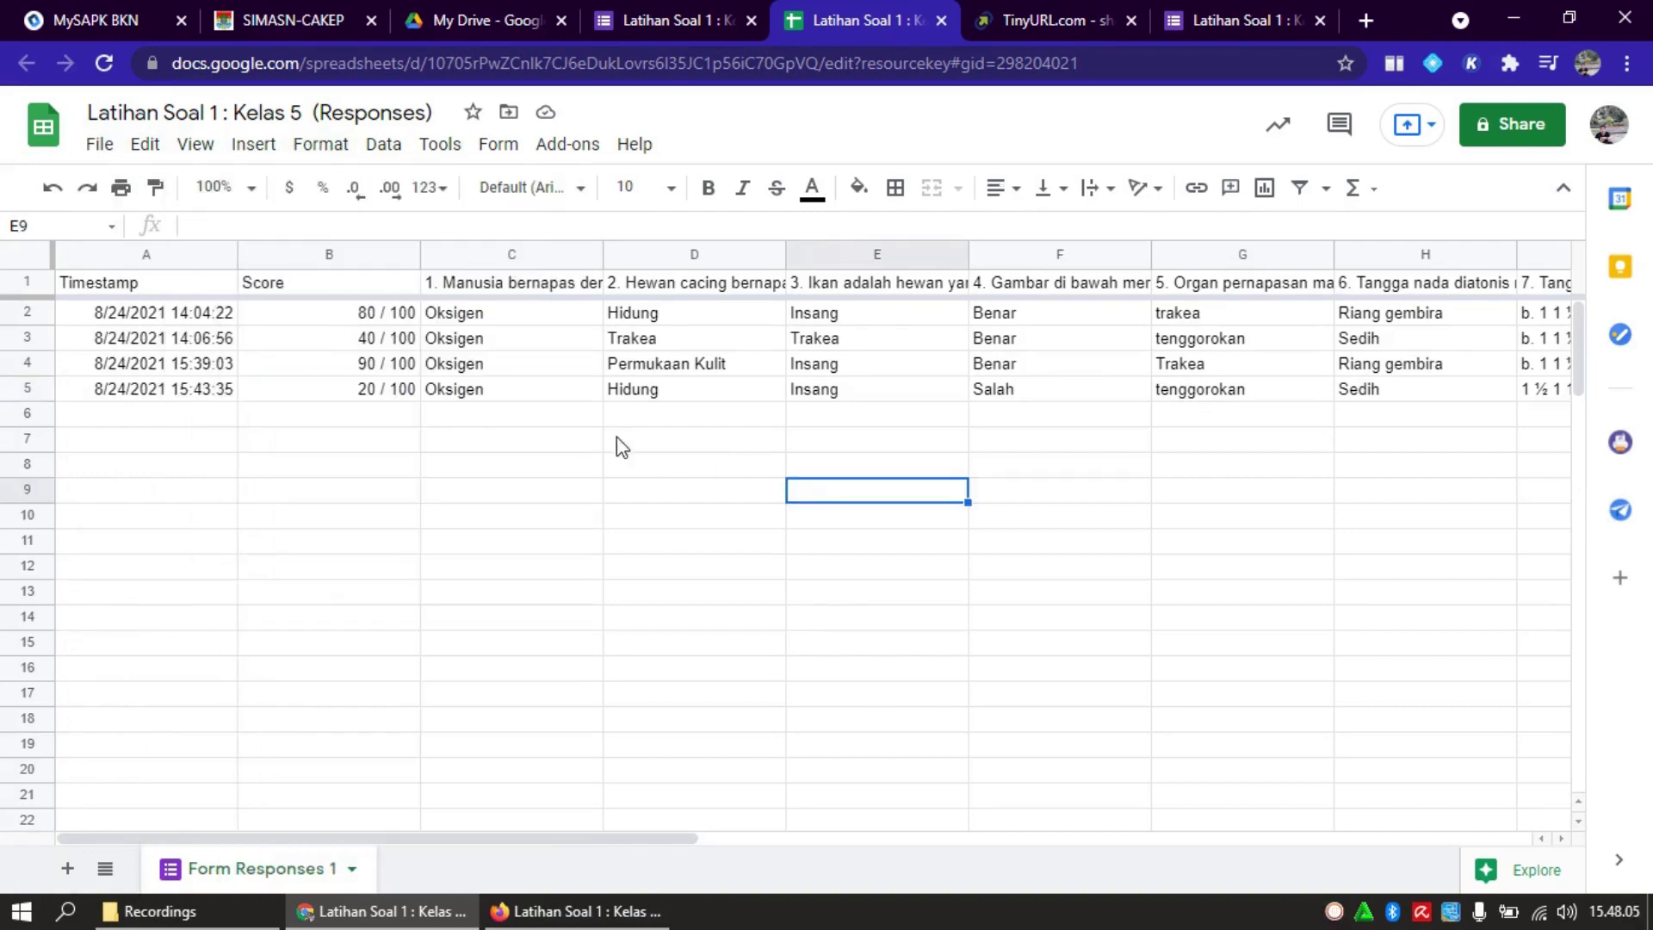